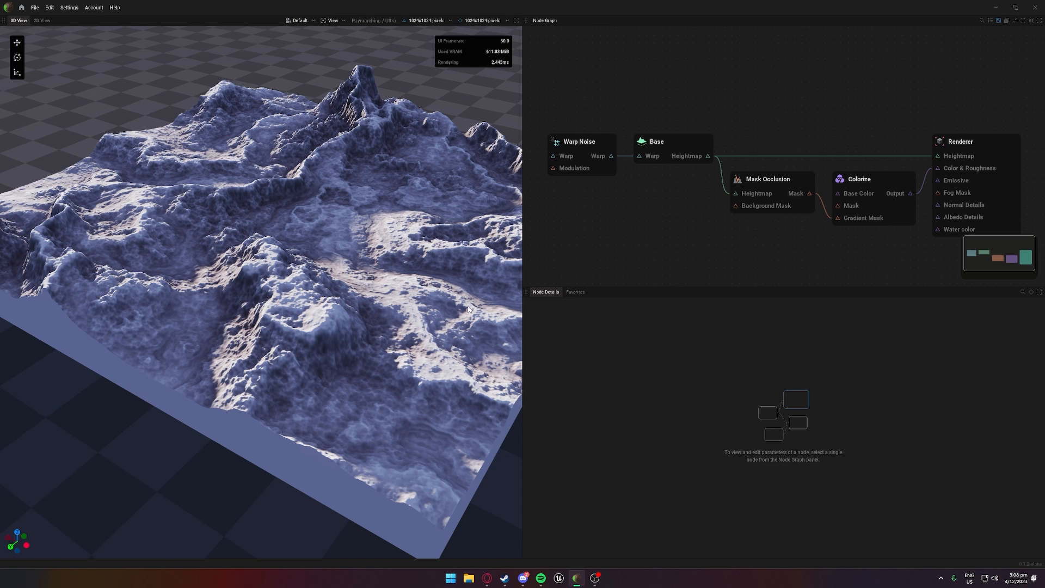
Step: Open the preferences and review the control mapping options for the camera, leaving them as they are
drag(234, 277, 188, 319)
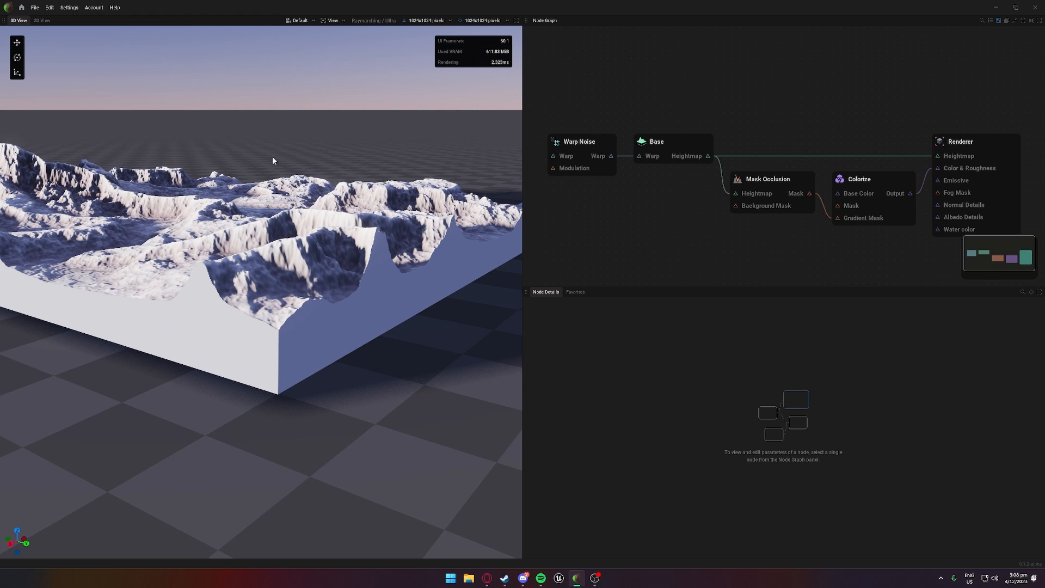
click(70, 8)
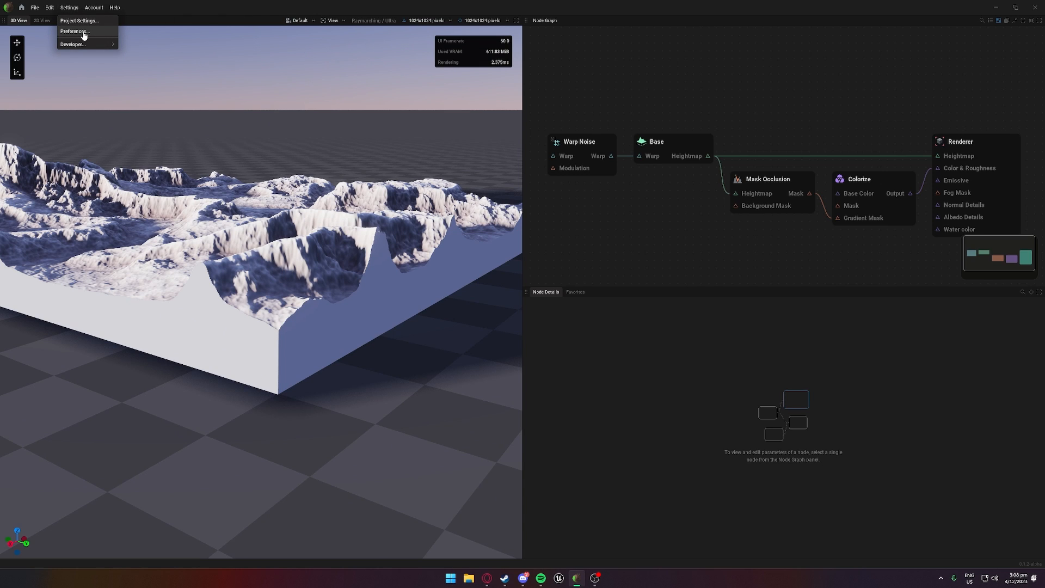
click(84, 32)
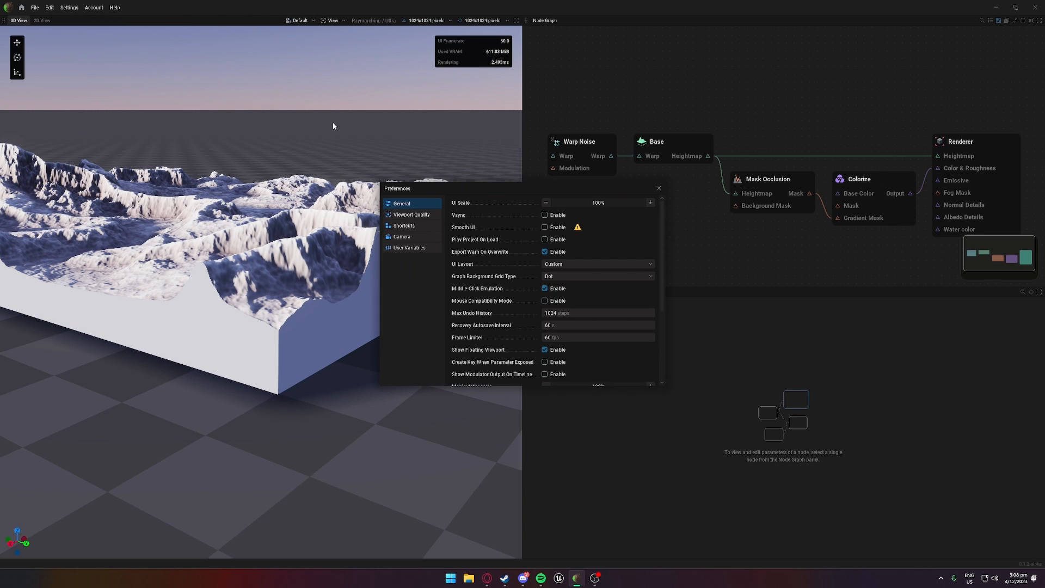
click(400, 226)
click(404, 236)
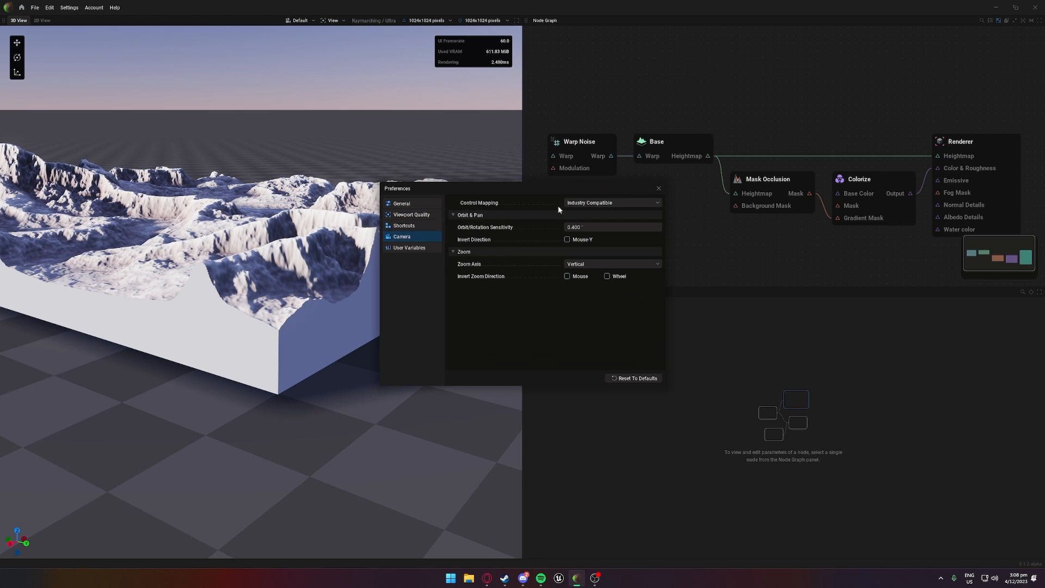
click(607, 204)
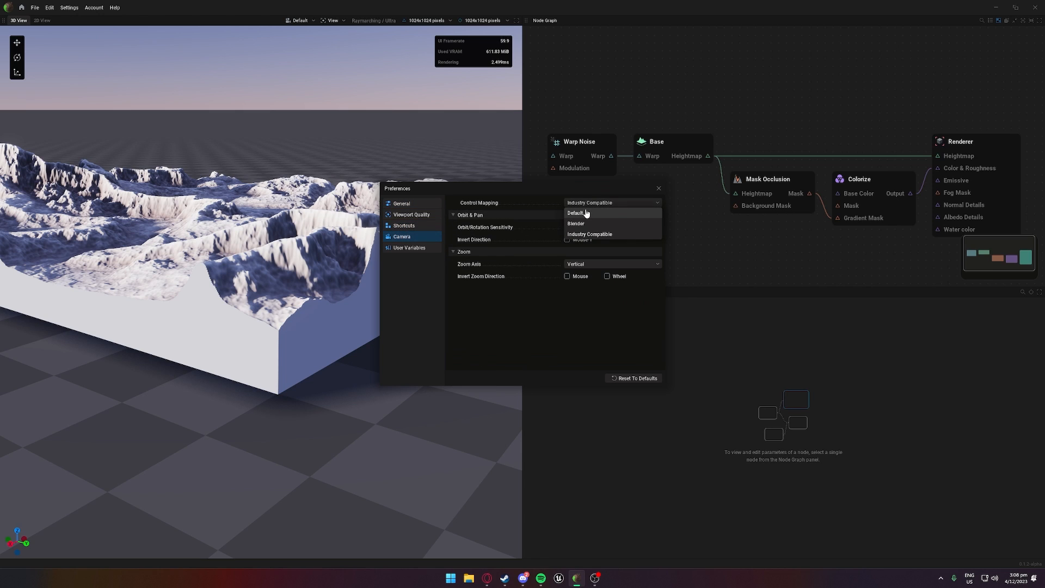
click(658, 188)
Step: Orbit, zoom and pan around the terrain in the 3D view to examine it from several angles
mouse_move(301, 188)
alt+mouse_down()
mouse_move(217, 210)
mouse_move(272, 262)
mouse_move(381, 149)
mouse_move(349, 207)
mouse_move(301, 188)
alt+mouse_up()
scroll(381, 148, down, 5)
scroll(254, 249, up, 5)
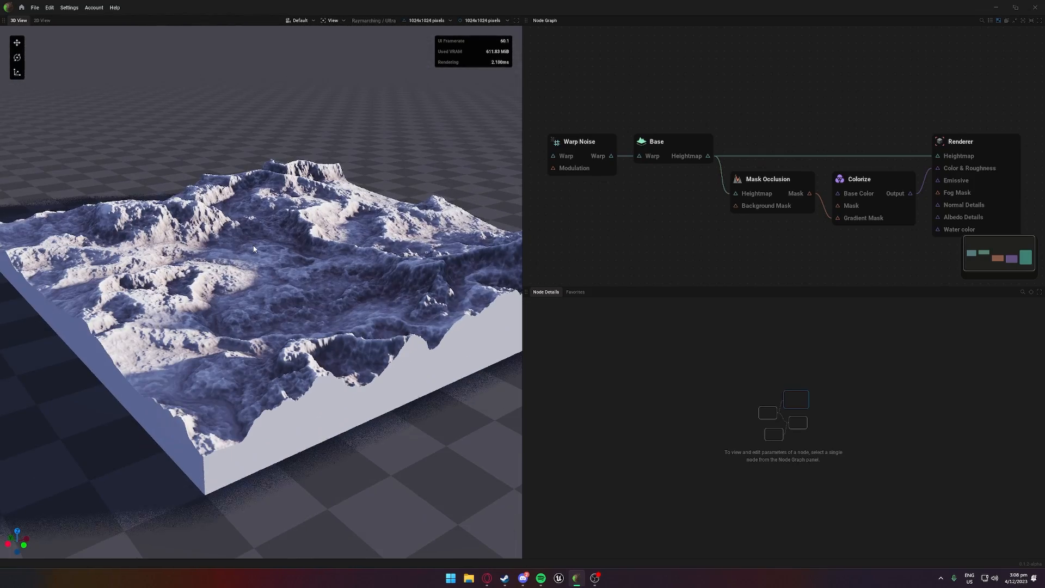
alt+middle_drag(217, 216, 365, 214)
alt+drag(365, 214, 425, 245)
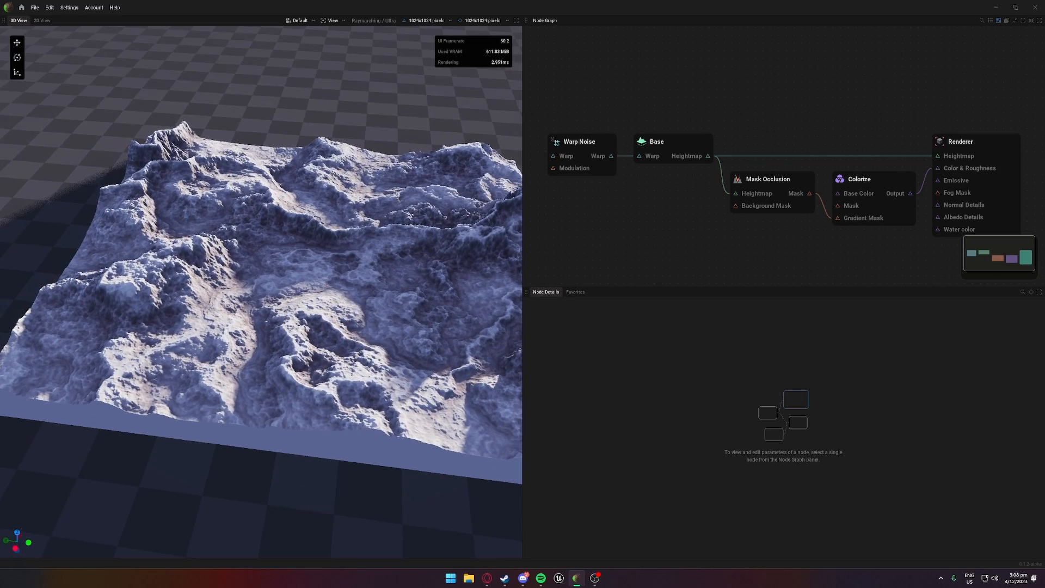
alt+middle_drag(314, 71, 320, 123)
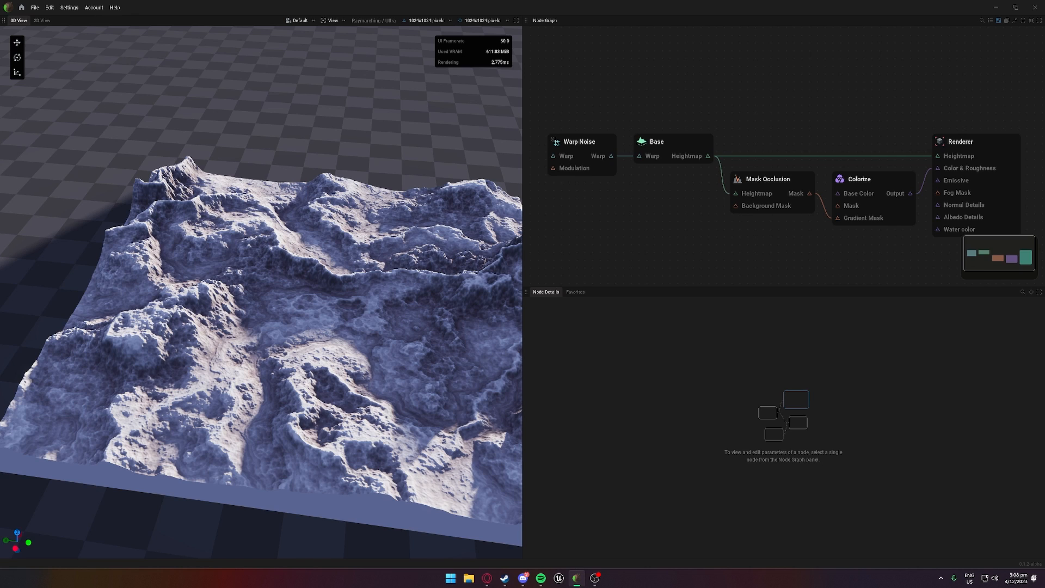
Step: Preview the Warp Noise, Base heightmap, Mask Occlusion and Colorize outputs one after another in the 2D view
click(42, 20)
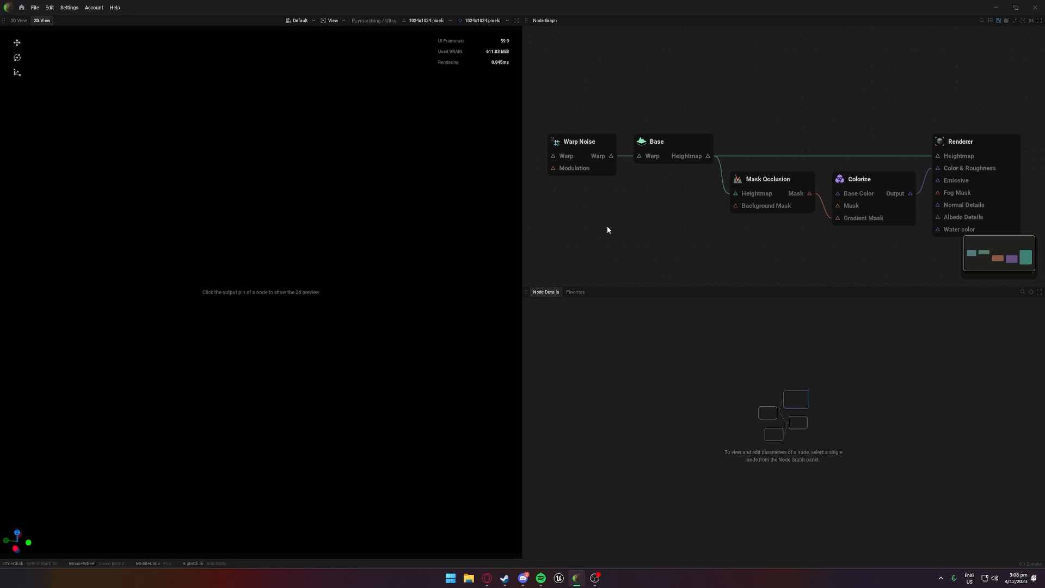
click(596, 142)
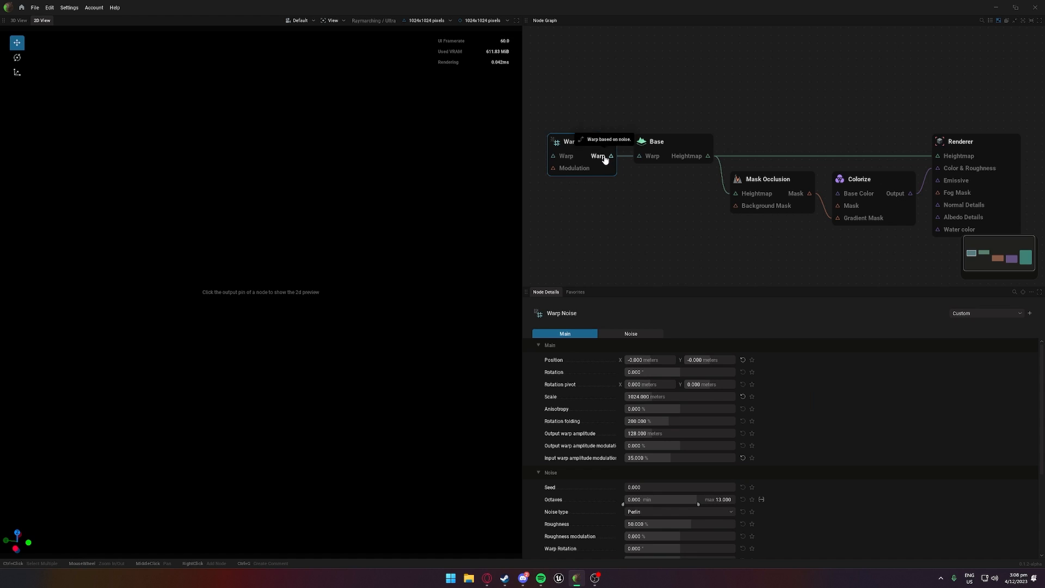
click(611, 156)
click(683, 156)
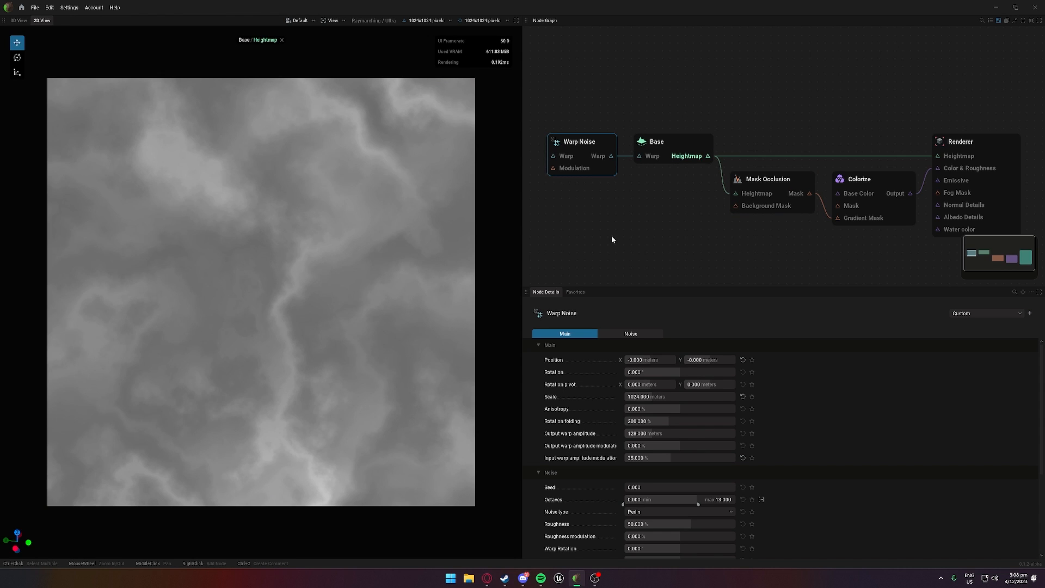
click(796, 193)
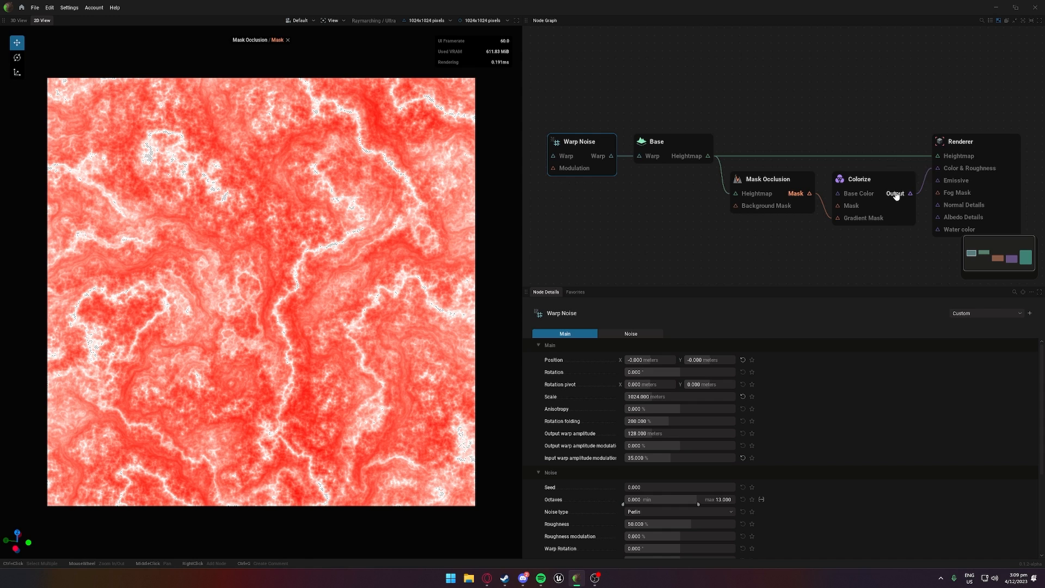
click(896, 194)
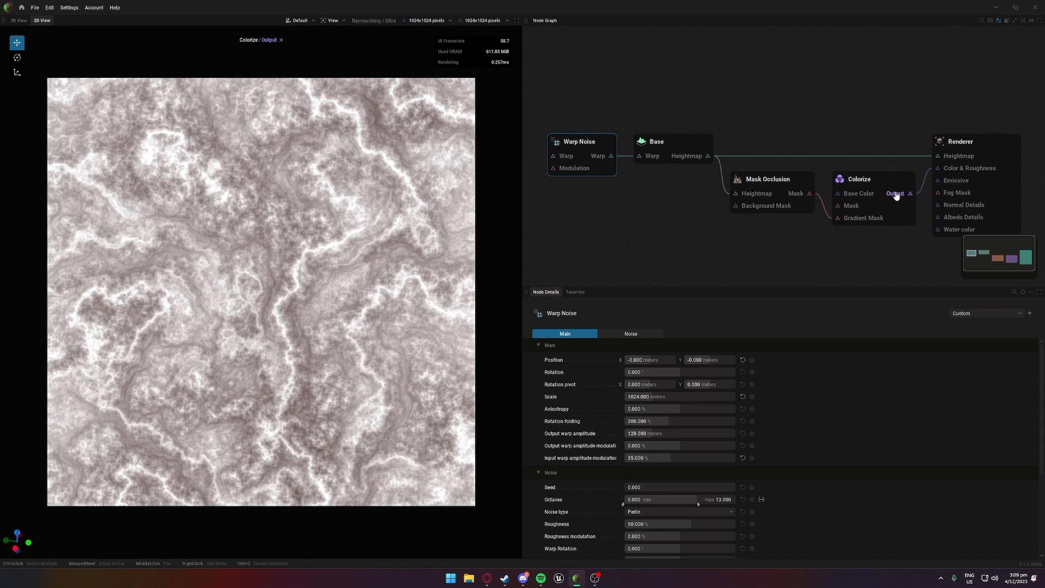
Step: Inspect the Mask Occlusion output in 2D and on the 3D terrain, and close its preview
click(796, 193)
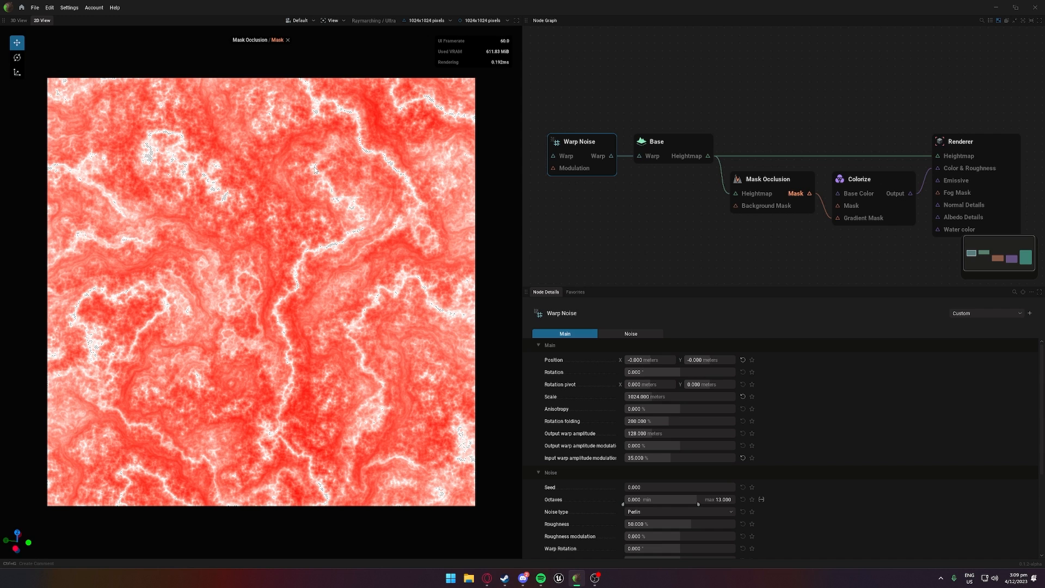
scroll(335, 205, up, 5)
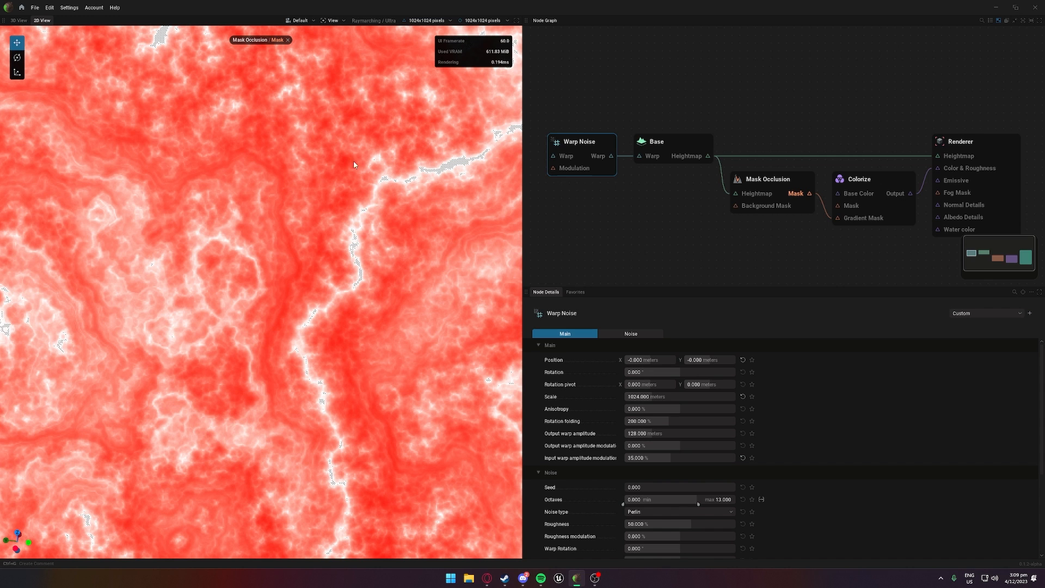
scroll(354, 161, down, 5)
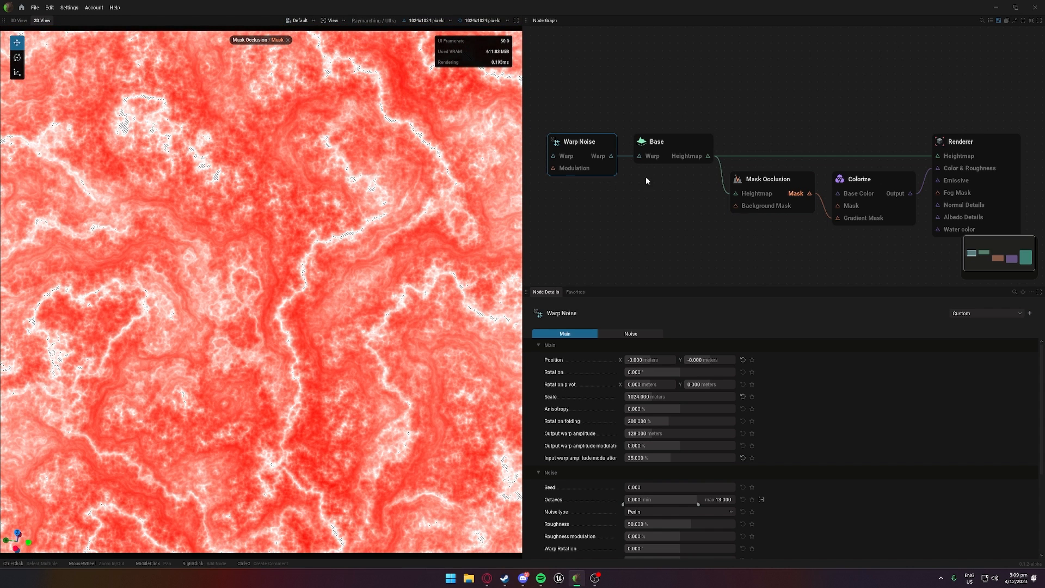
scroll(259, 251, down, 3)
scroll(274, 224, up, 3)
click(16, 20)
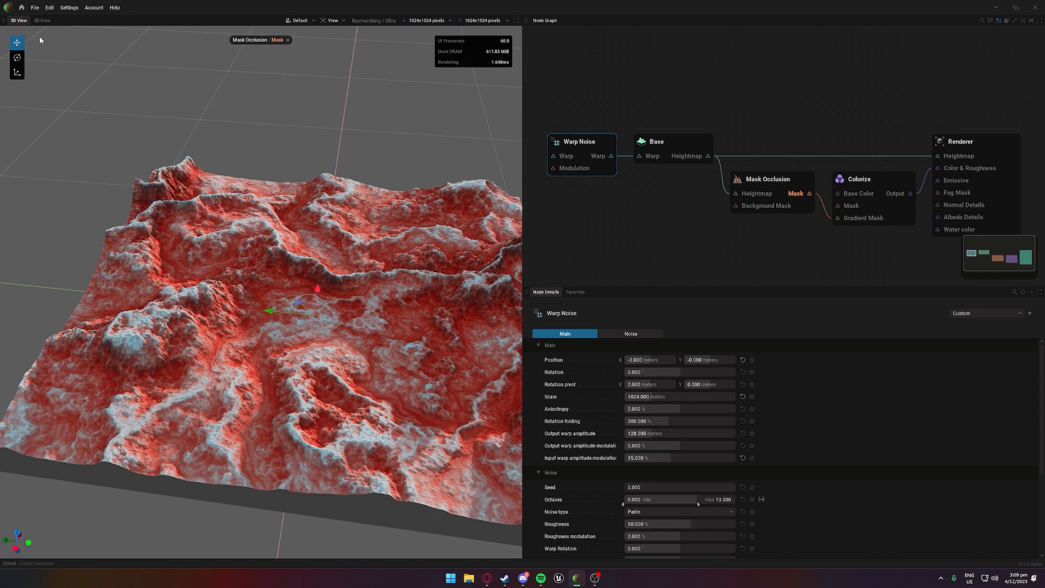
click(287, 39)
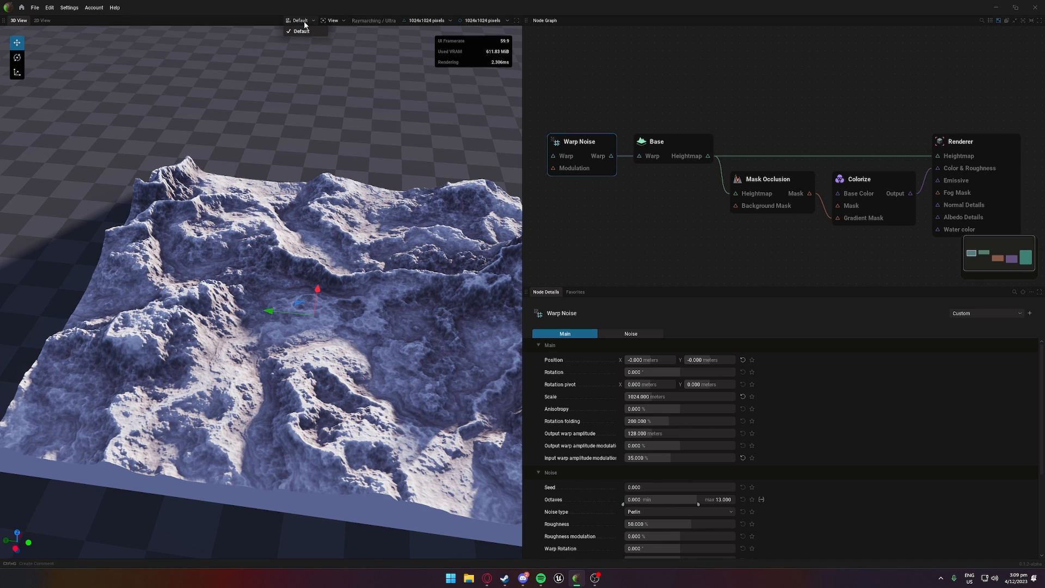
Step: Add a Camera node to the empty graph area above the Warp Noise and Base nodes
click(307, 32)
right_click(602, 77)
mouse_move(631, 165)
mouse_move(621, 229)
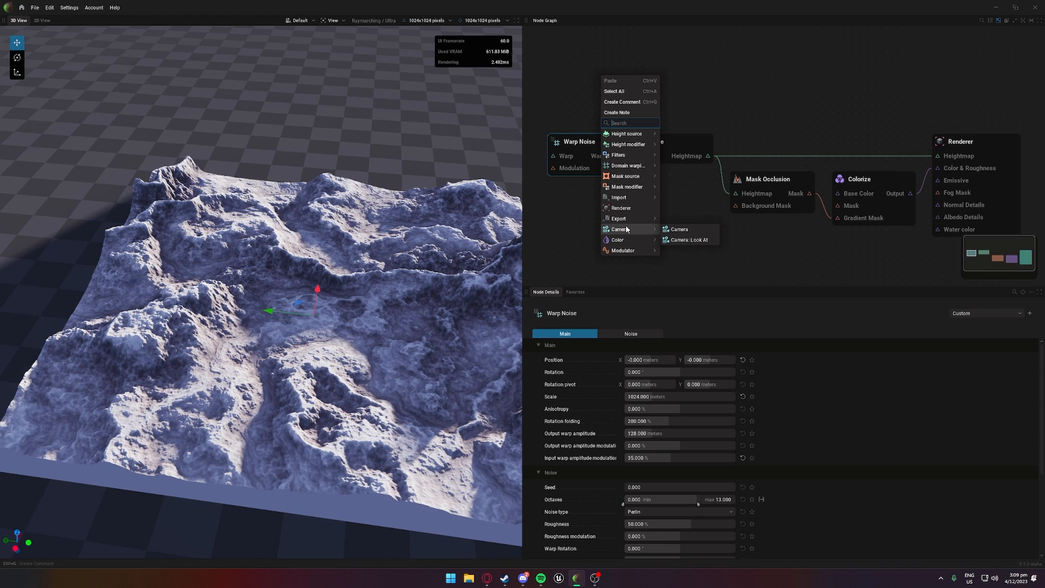
click(680, 229)
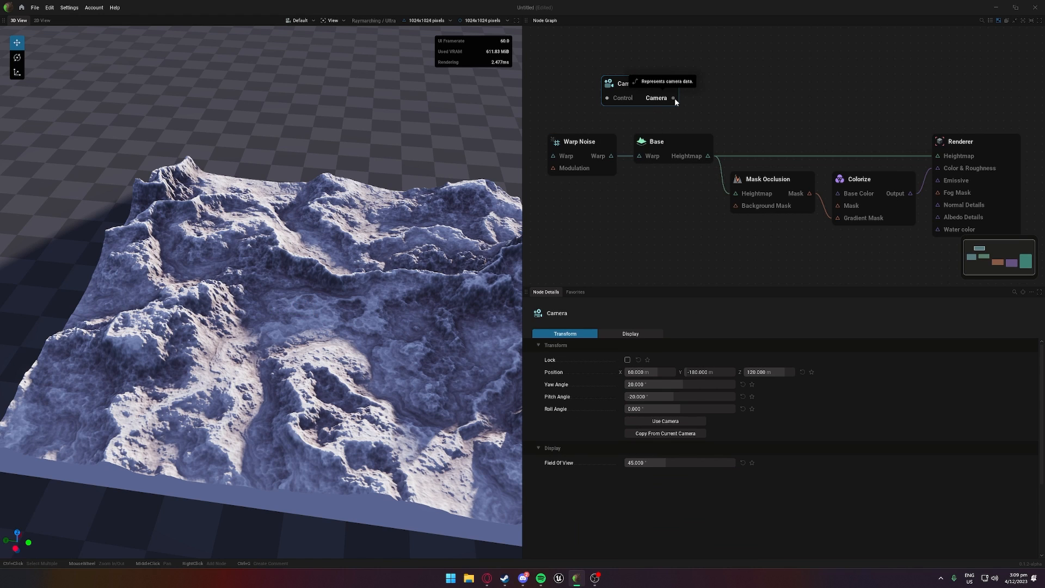
middle_drag(675, 98, 635, 101)
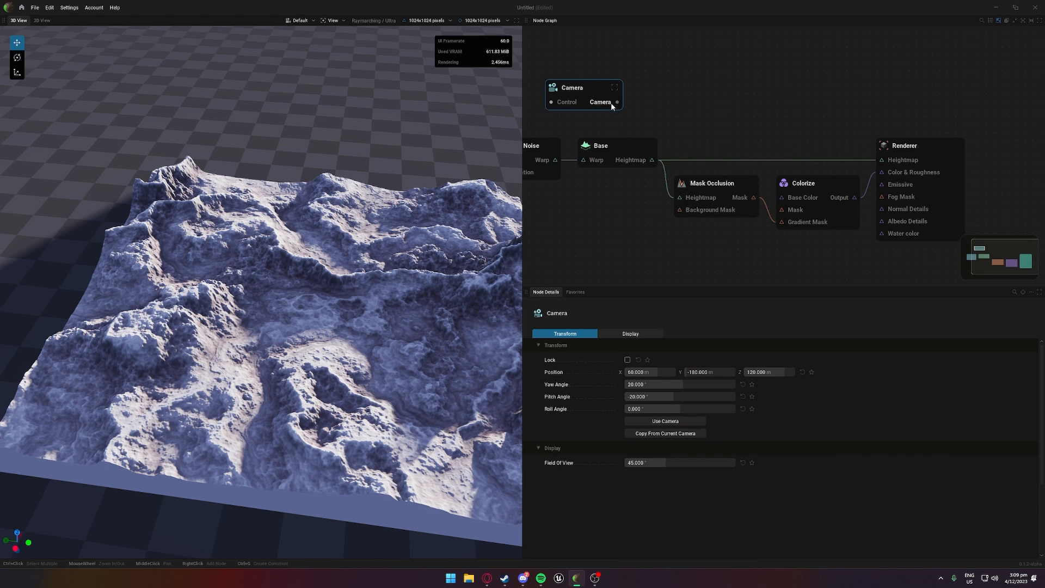
Step: Look through Camera 1 in the 3D view and fly it in close over the terrain
click(300, 21)
click(305, 42)
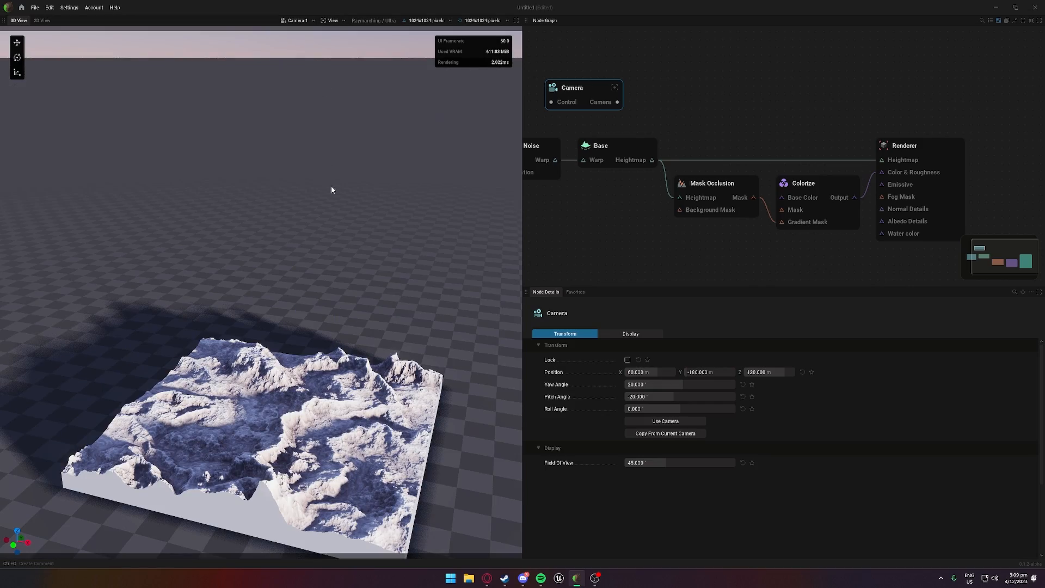
right_drag(308, 296, 218, 296)
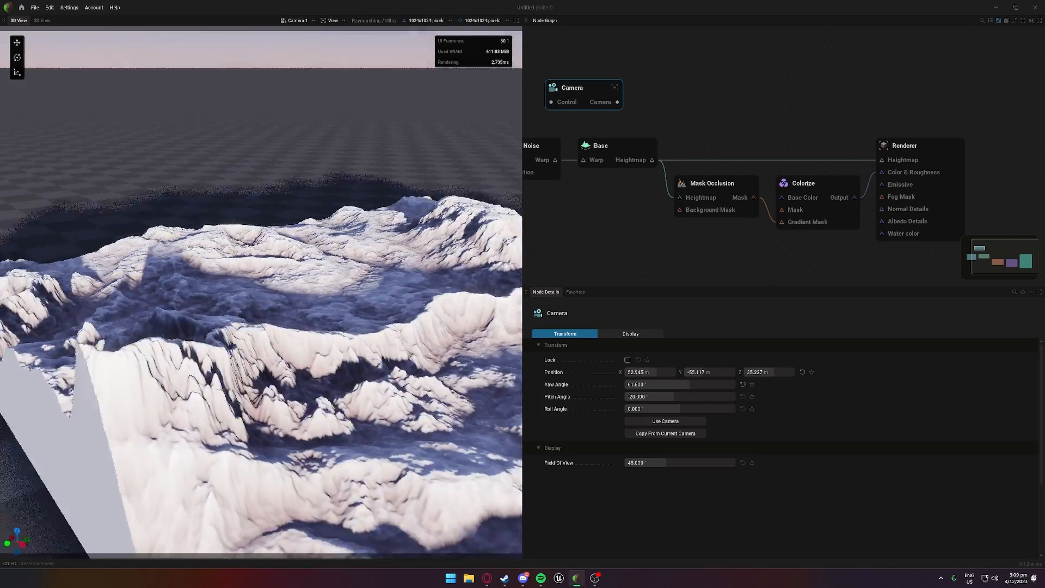
key(s)
mouse_move(368, 312)
right_down()
mouse_move(368, 303)
mouse_move(357, 312)
right_up()
key(d)
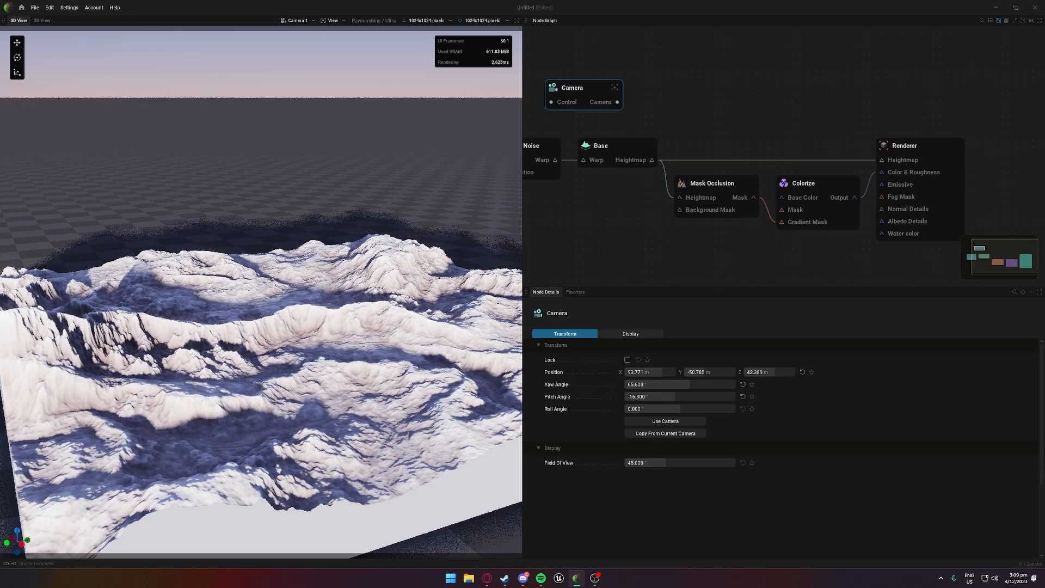
Step: Switch the 3D view between the Default camera and Camera 1, and delete the Camera node
click(300, 20)
click(301, 32)
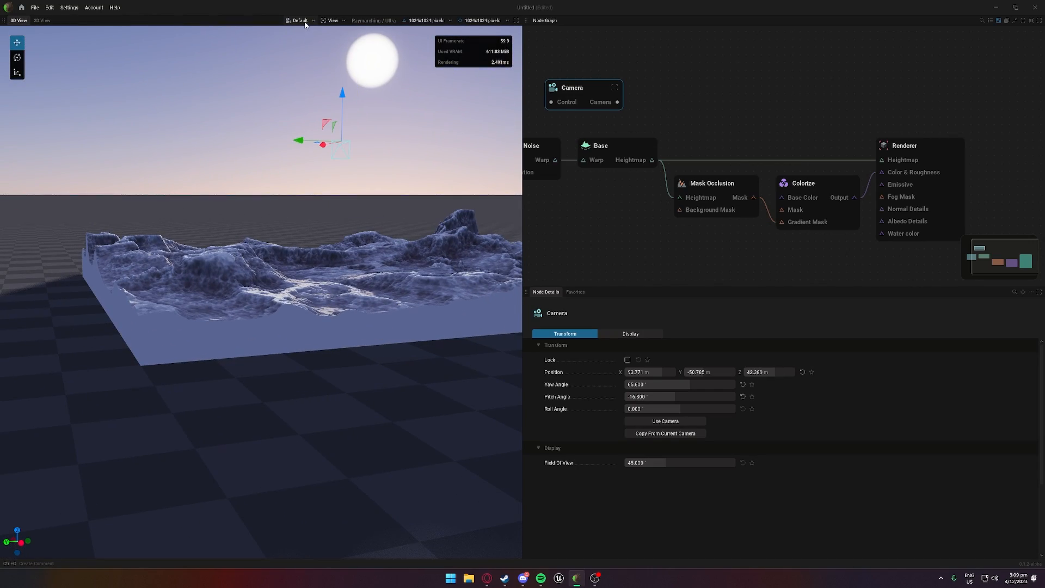
click(302, 20)
click(312, 43)
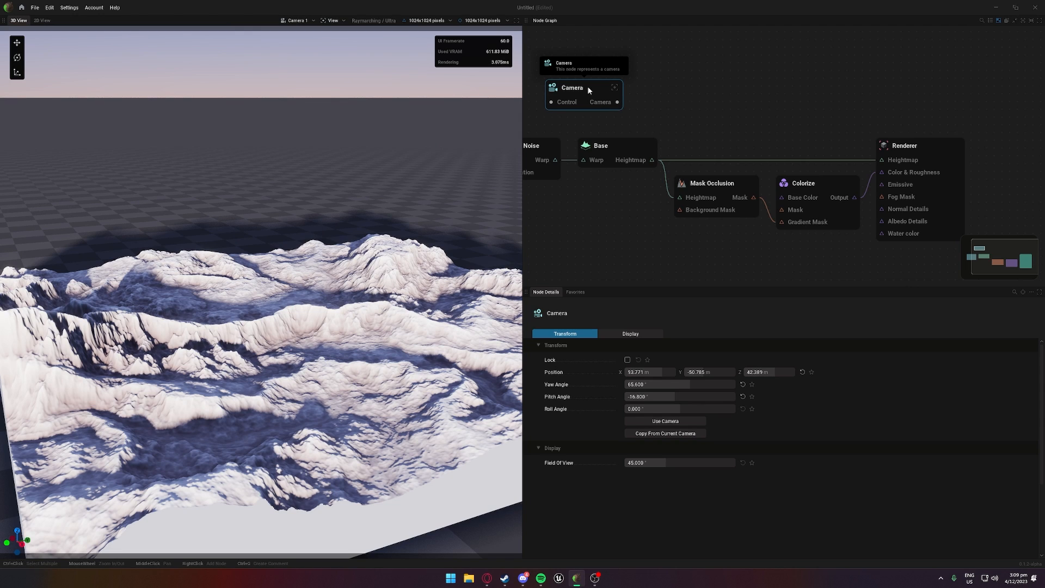
key(Delete)
drag(378, 145, 331, 50)
Step: Toggle the camera gizmo and the manipulator switcher off and back on in the 3D view
click(333, 21)
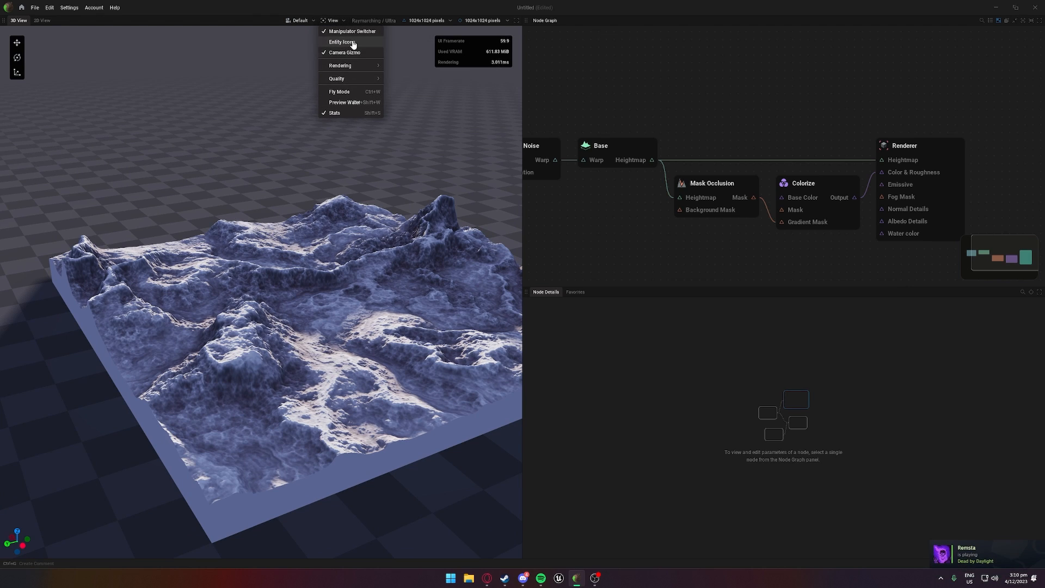
click(339, 53)
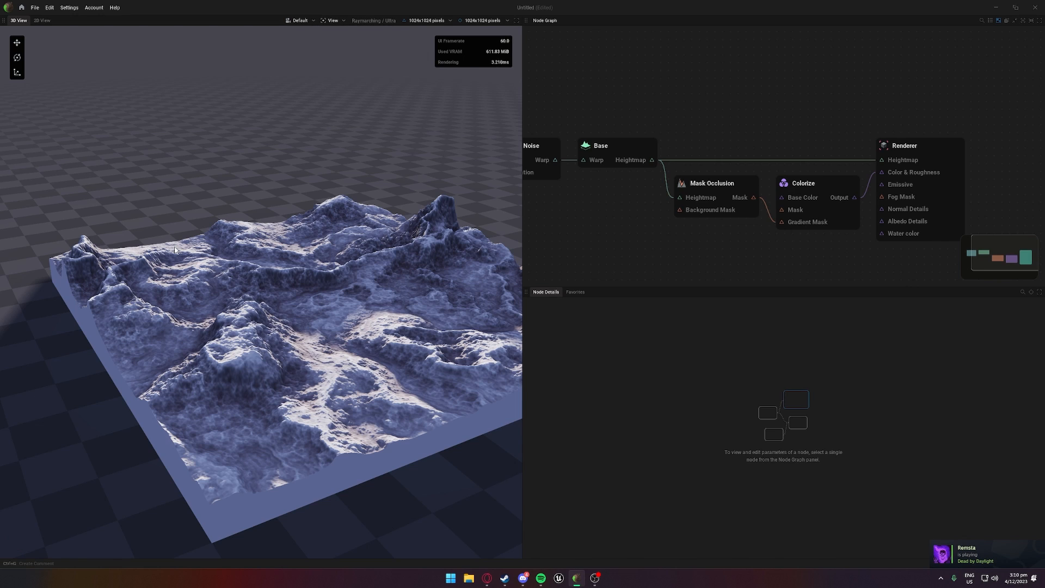
click(338, 19)
click(342, 52)
click(342, 21)
click(341, 22)
click(341, 22)
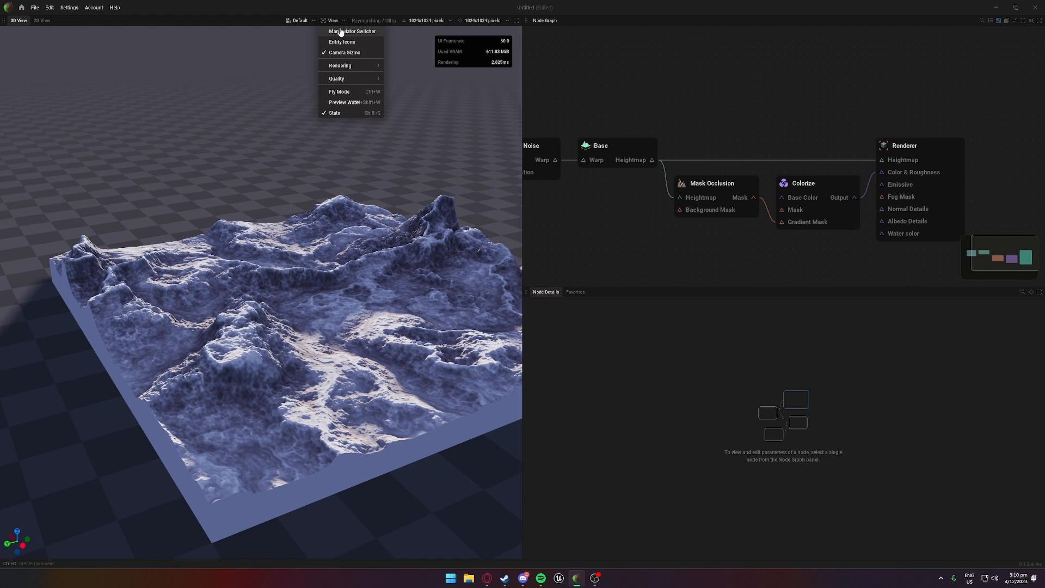
click(341, 32)
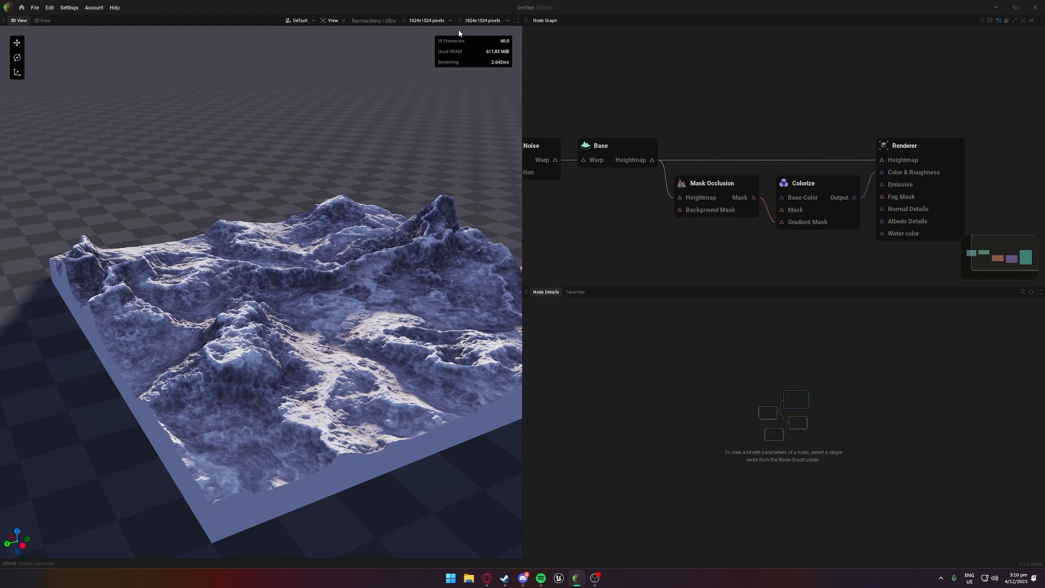
Step: Hide the viewport stats overlay and show it again
click(329, 20)
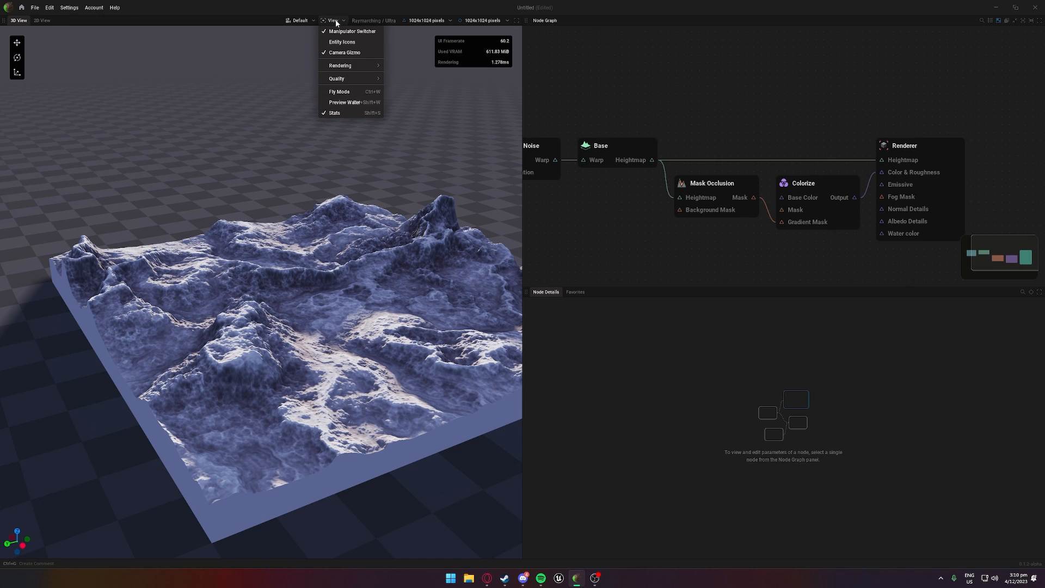
click(355, 114)
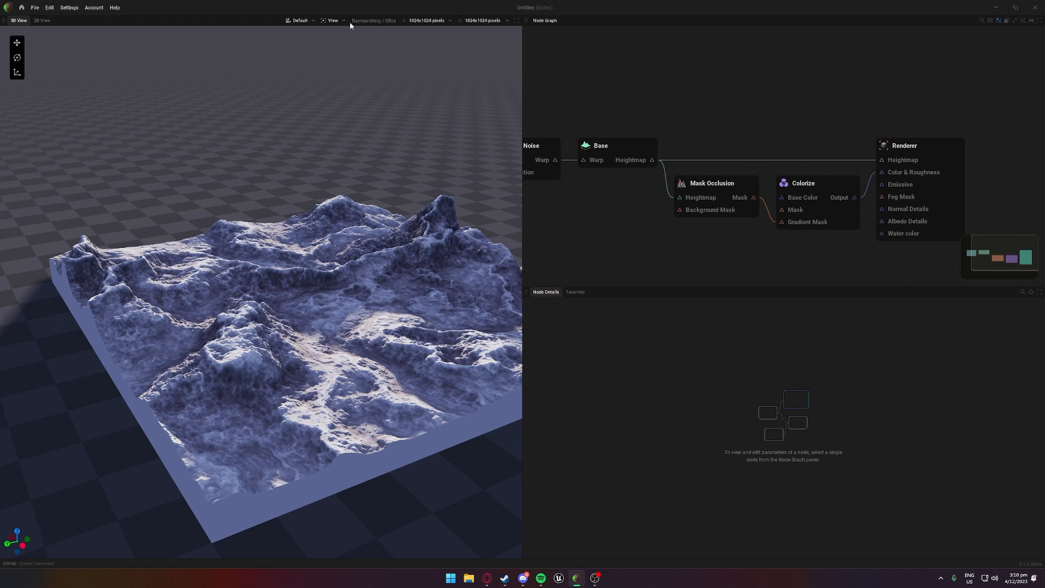
click(345, 21)
click(349, 113)
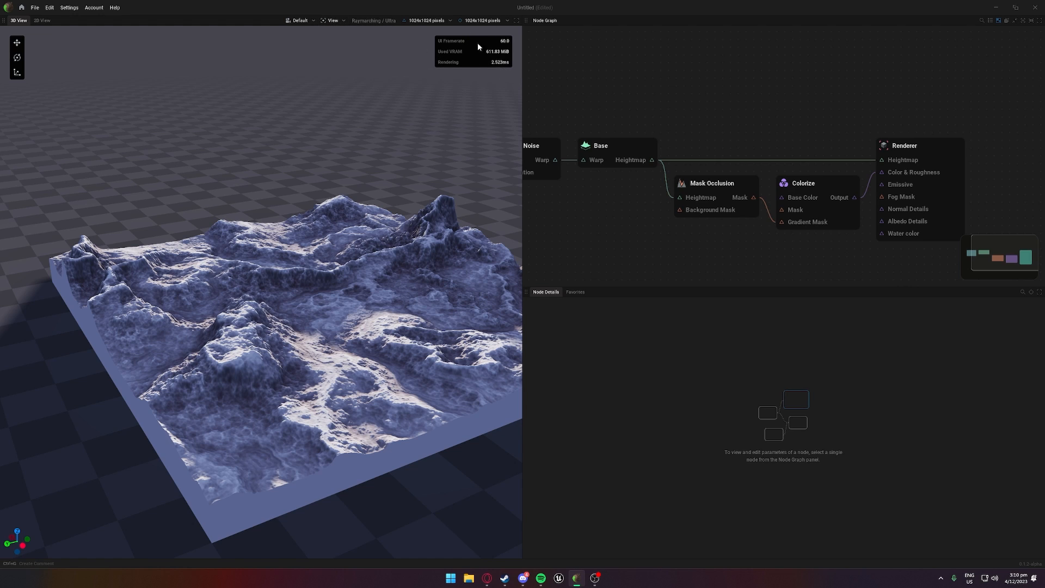
Step: Select the Renderer node to show its parameters and switch the 3D view to Fly Mode
click(941, 168)
click(338, 20)
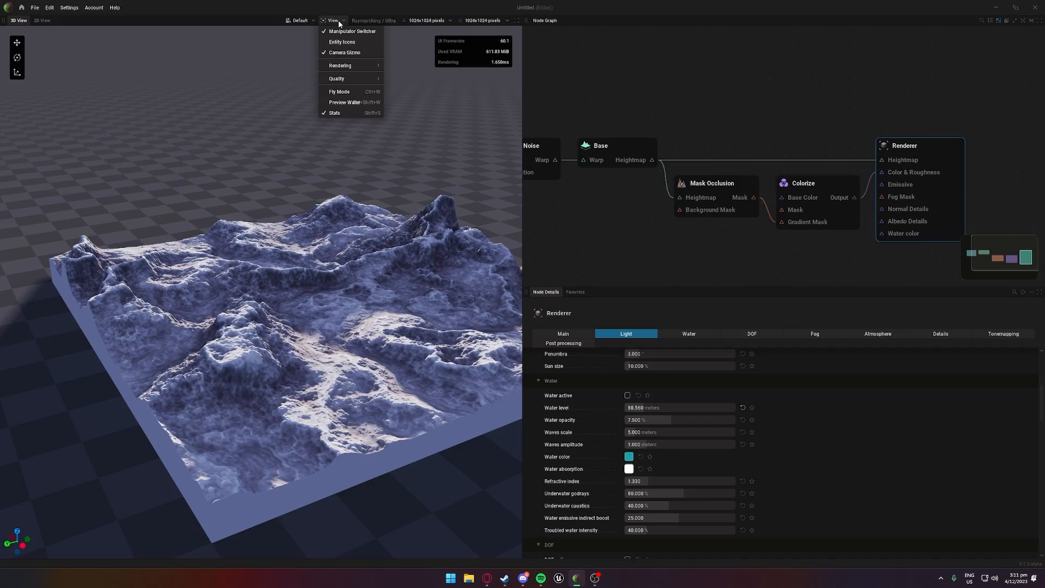
click(341, 93)
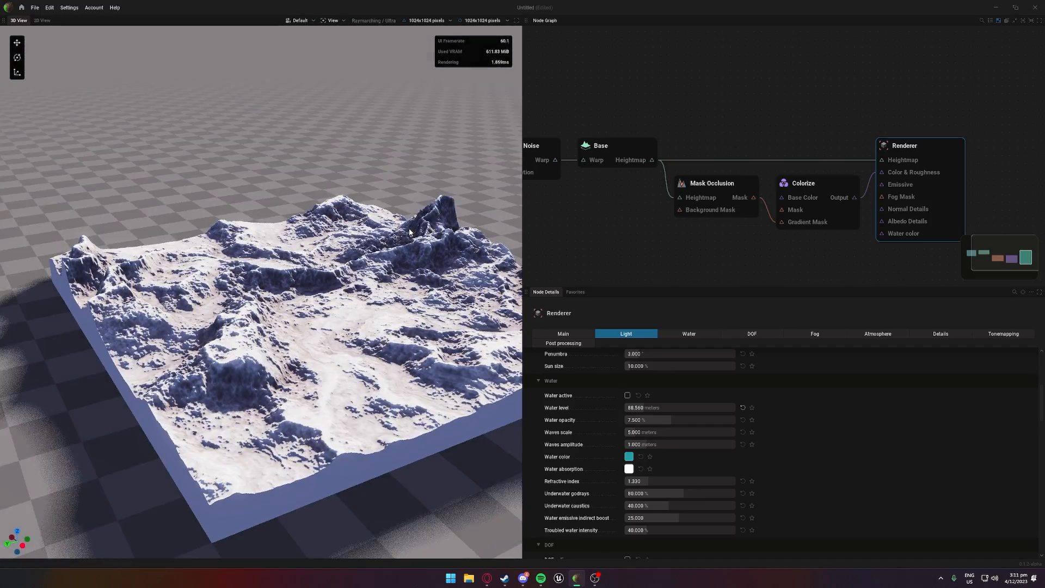
Step: Fly forward over the terrain, look around near ground level, and raise and lower the camera
key(w)
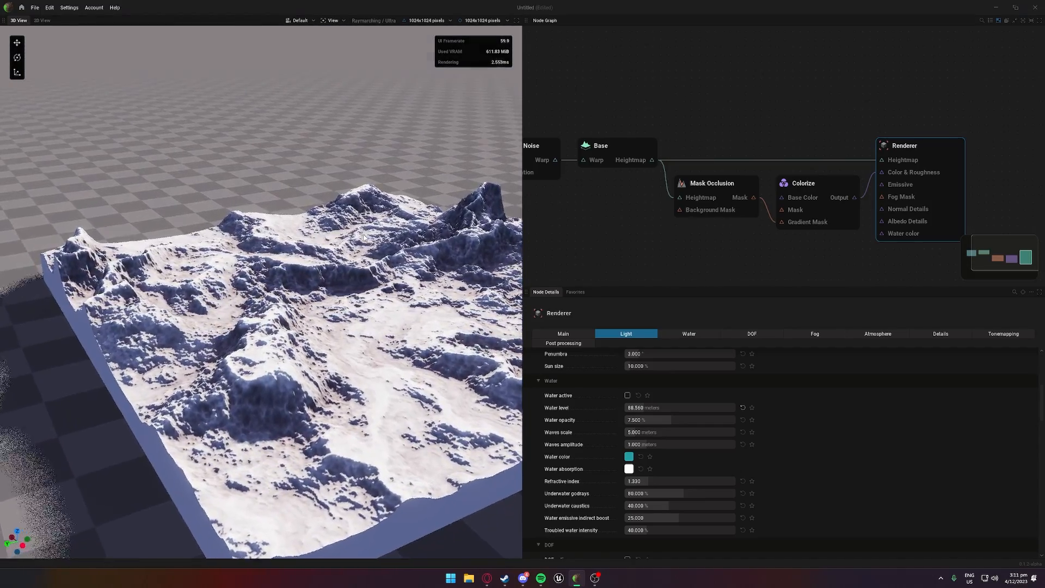
key(w)
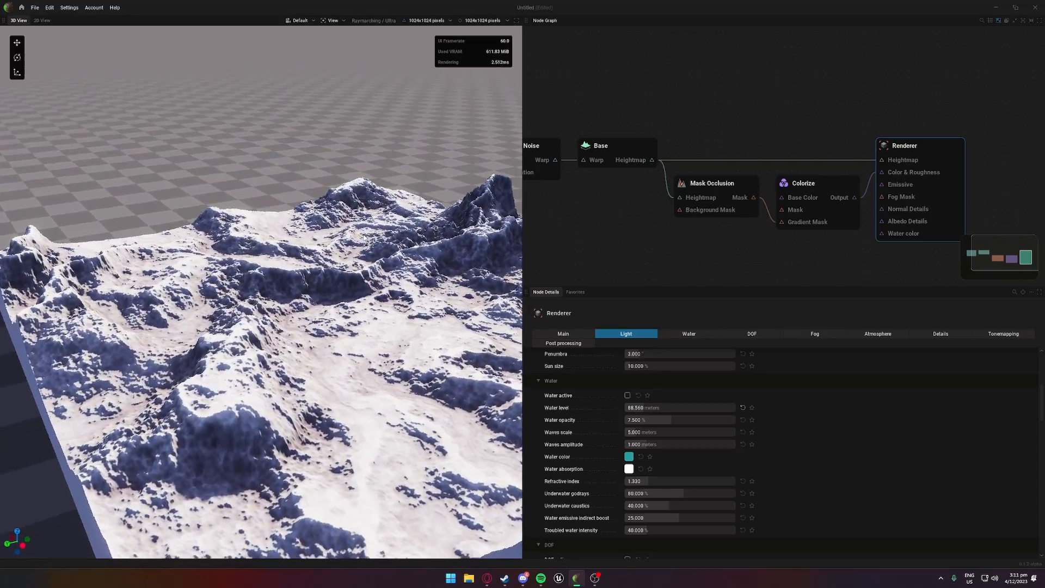
key(w)
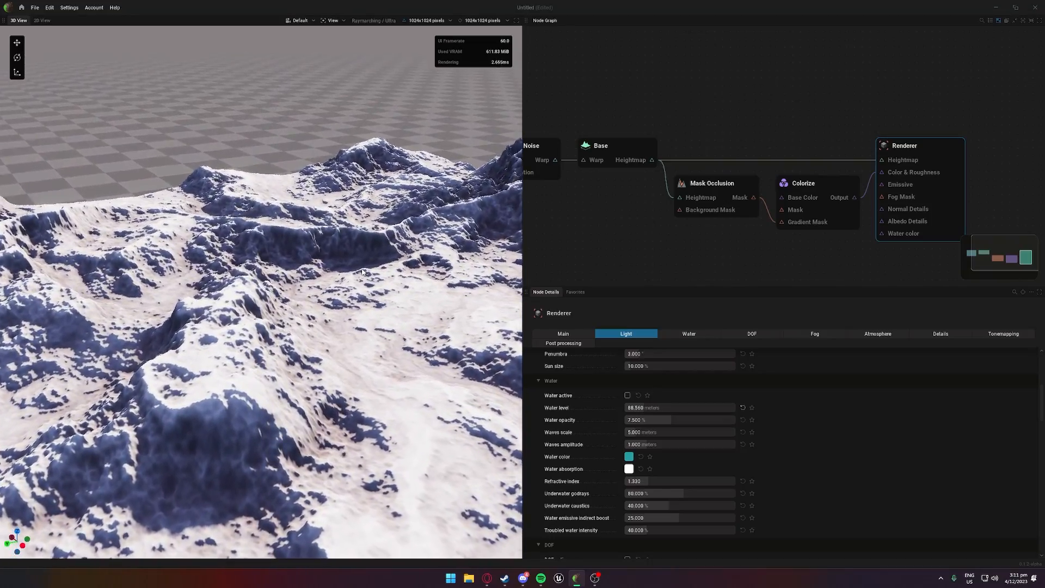
right_drag(362, 272, 268, 102)
key(q)
key(e)
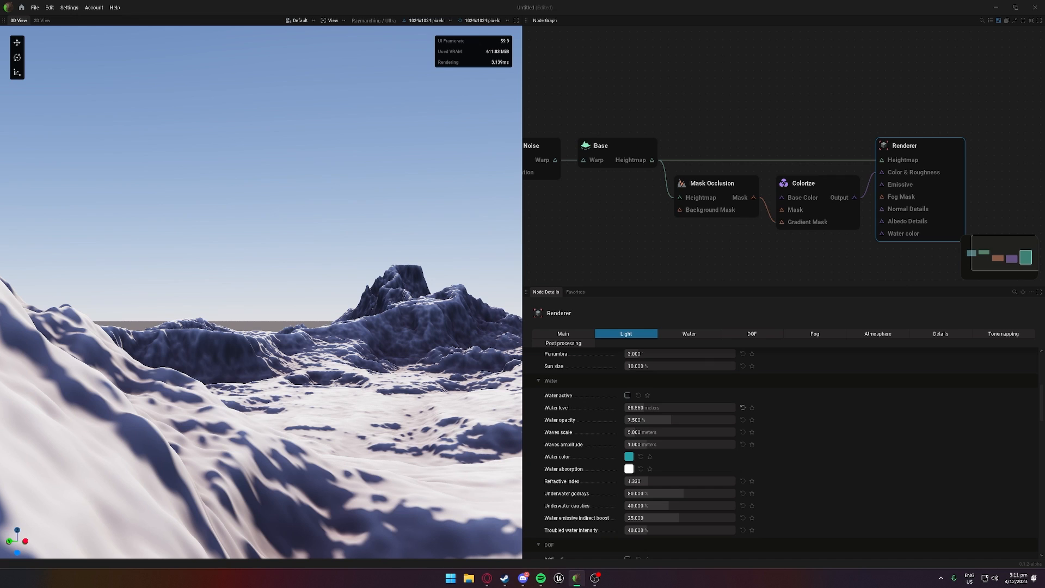
right_drag(353, 262, 329, 271)
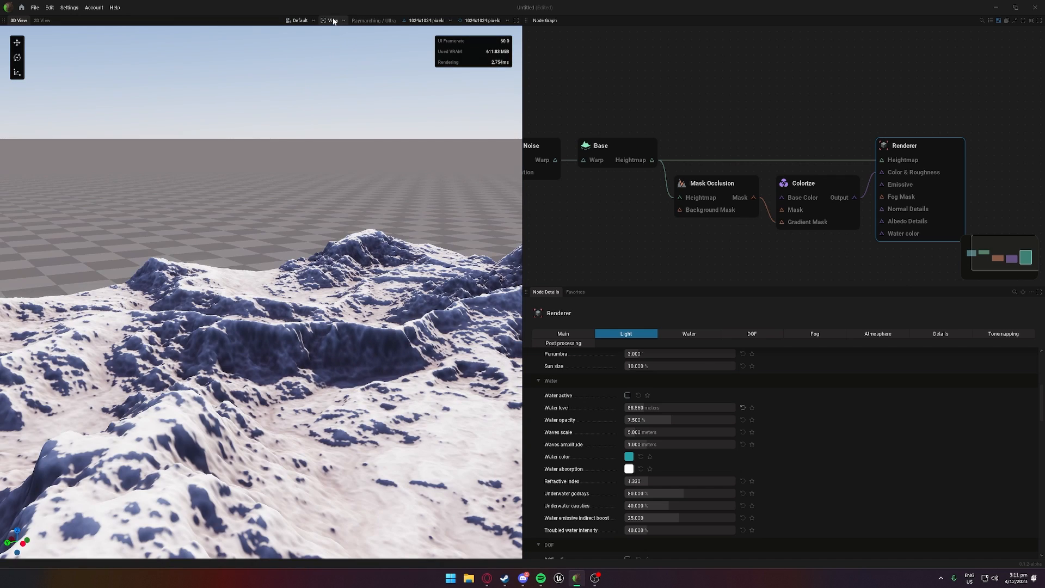
Step: Turn off Fly Mode in the 3D view and bring the camera back close to the terrain
click(333, 21)
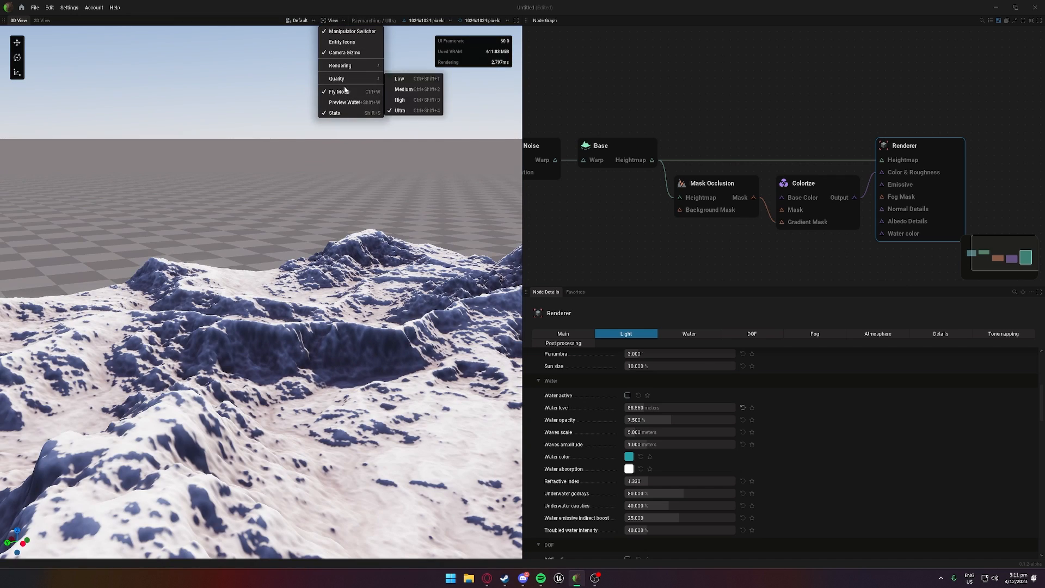
click(346, 92)
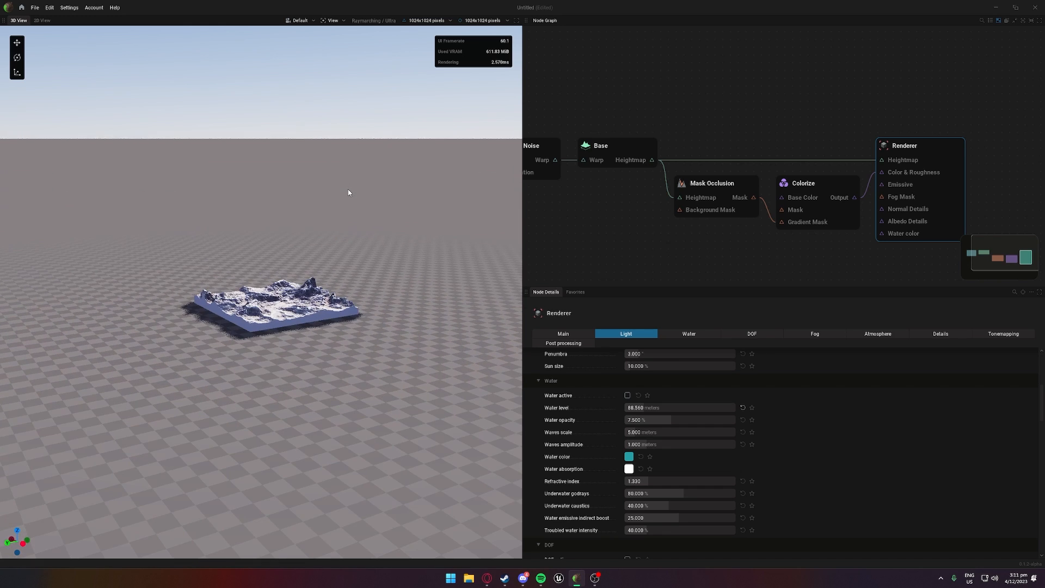
scroll(348, 189, up, 5)
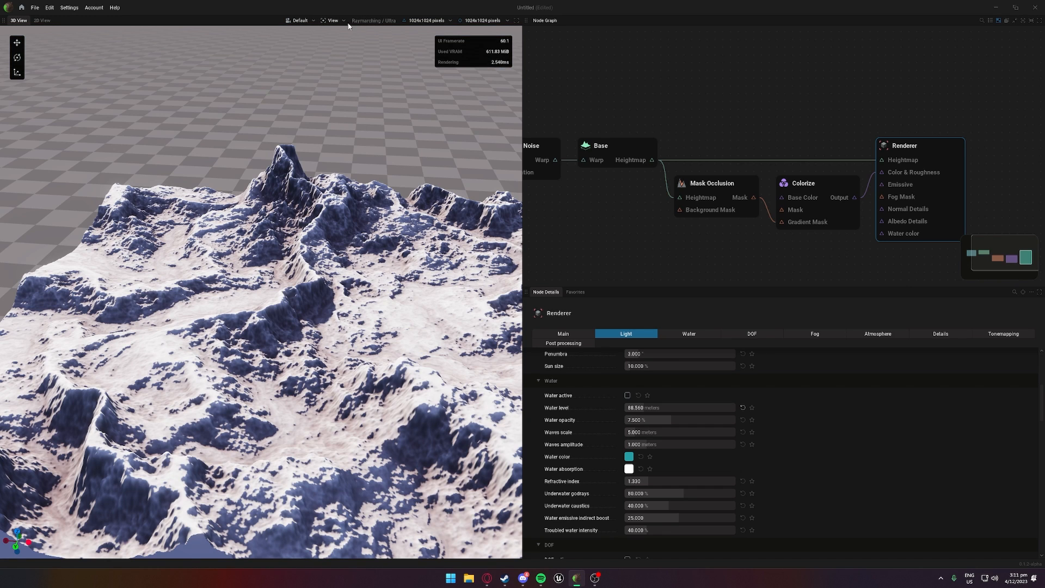
Step: Set the 3D view's render quality to Low and inspect the terrain shading up close
click(343, 21)
mouse_move(355, 78)
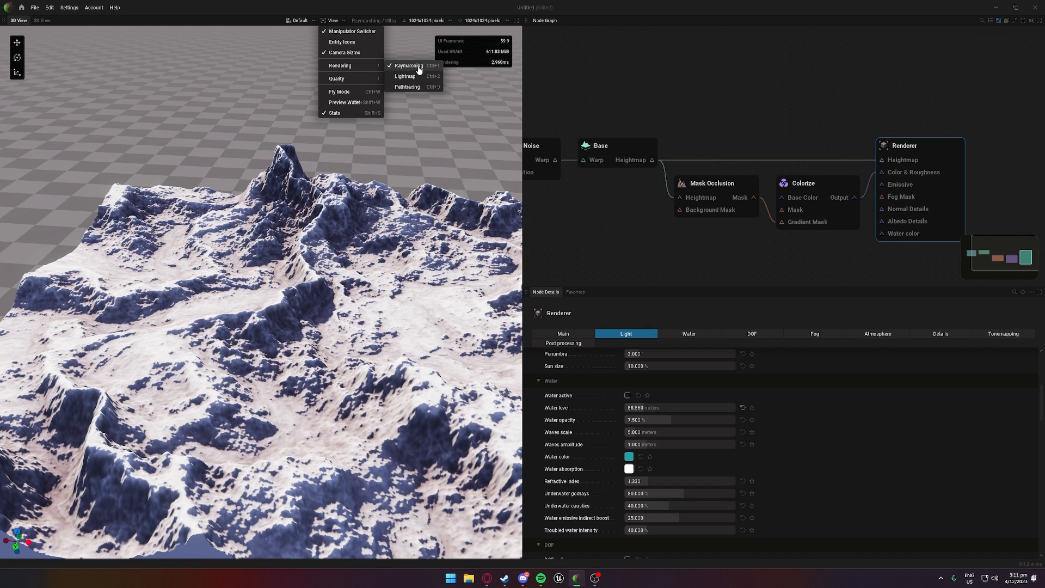
click(403, 79)
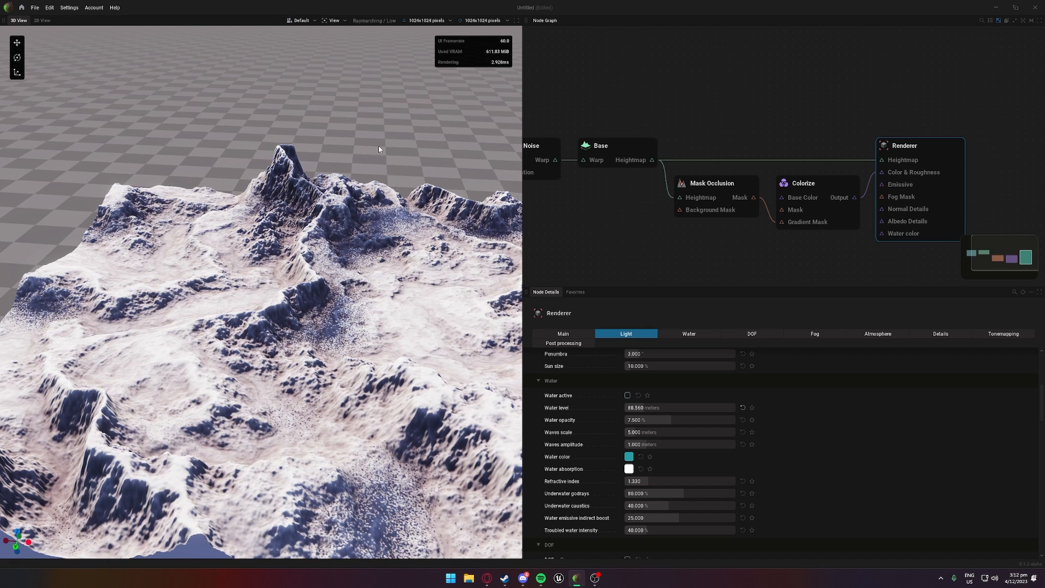
scroll(357, 312, up, 3)
scroll(358, 312, down, 4)
drag(357, 312, 297, 299)
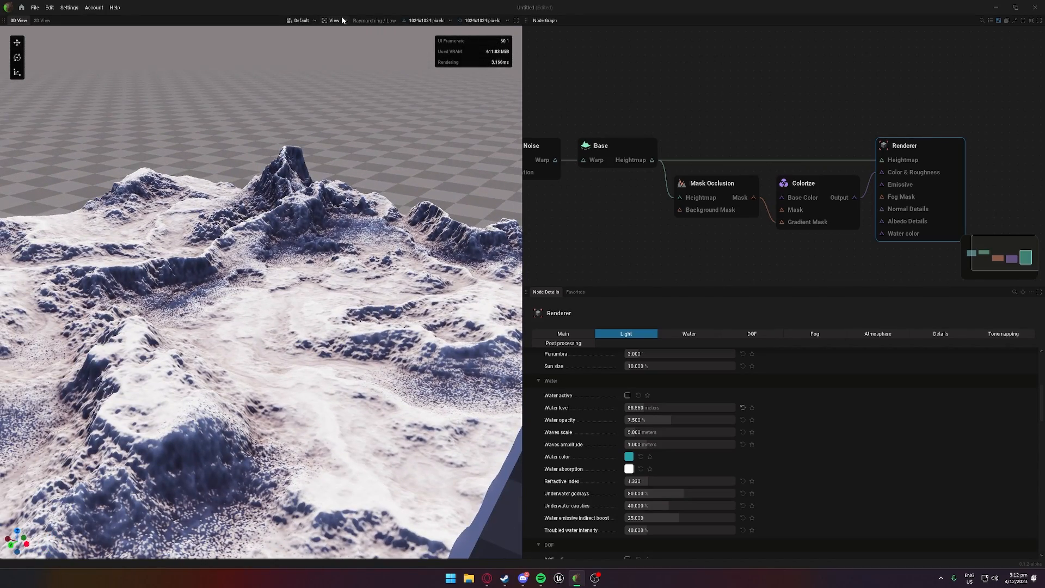
scroll(335, 130, up, 3)
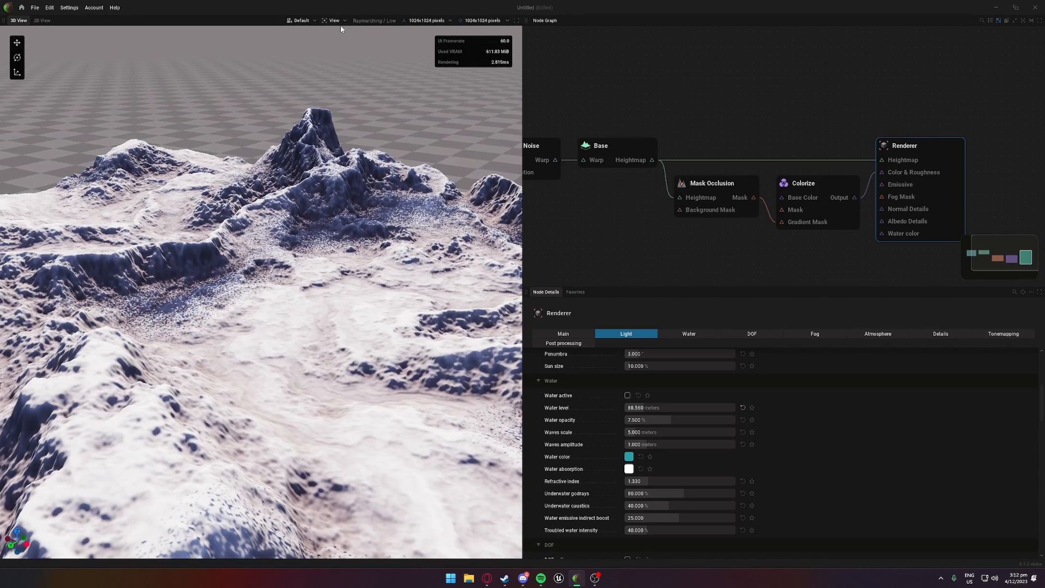
Step: Set the 3D view's render quality back to Ultra and inspect the terrain
click(338, 22)
mouse_move(348, 81)
click(415, 112)
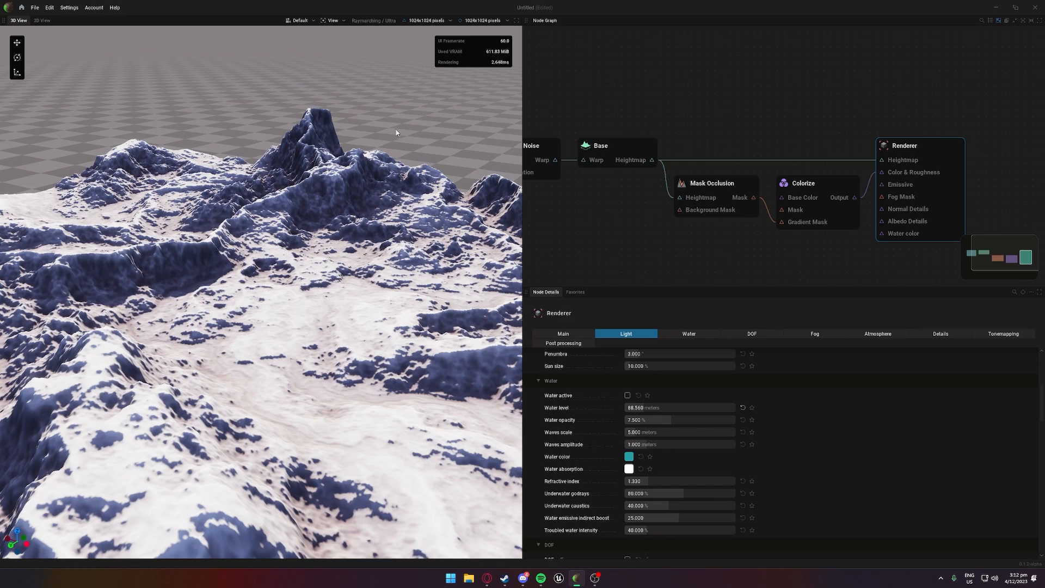
scroll(371, 140, down, 2)
middle_drag(360, 141, 411, 129)
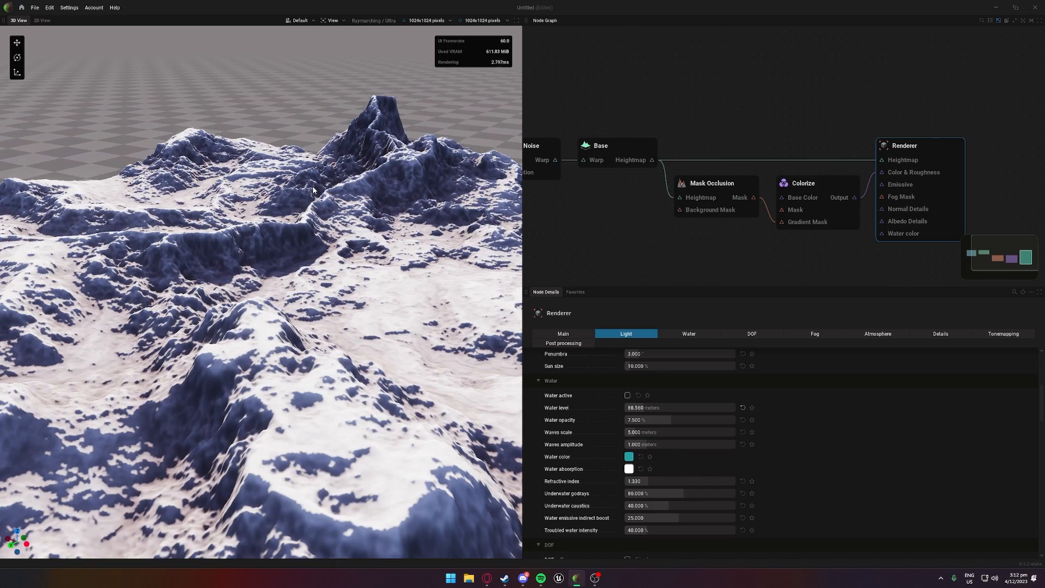
scroll(311, 189, up, 3)
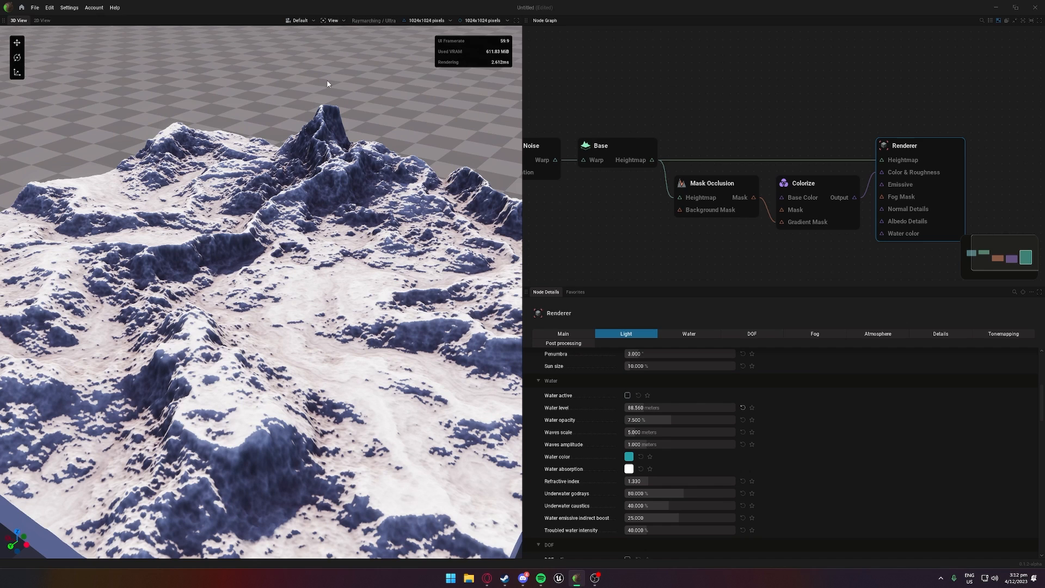
Step: Switch the 3D view's rendering mode to Lightmap and examine the terrain's lighting
click(333, 20)
mouse_move(363, 66)
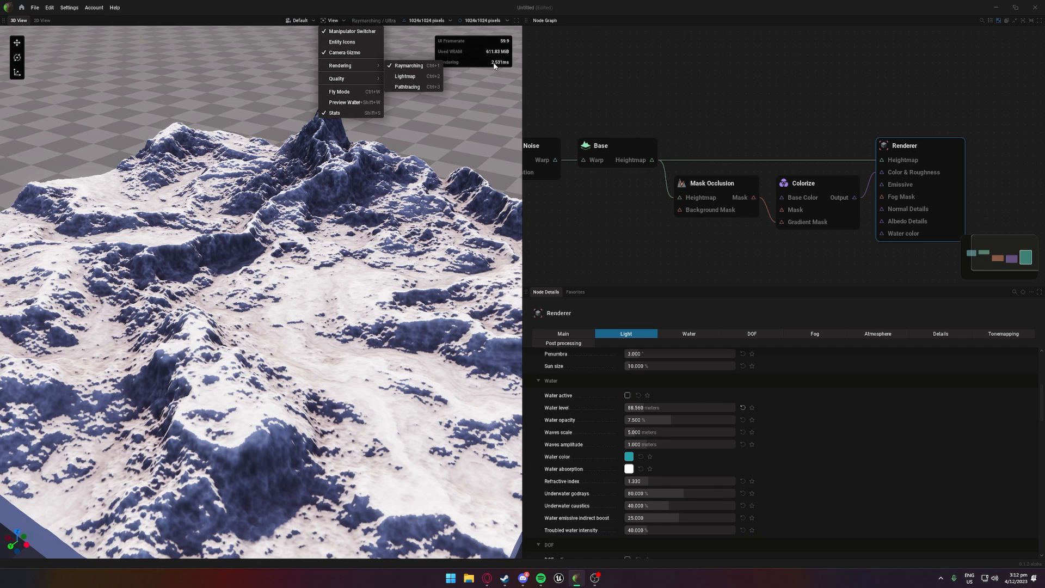
click(413, 76)
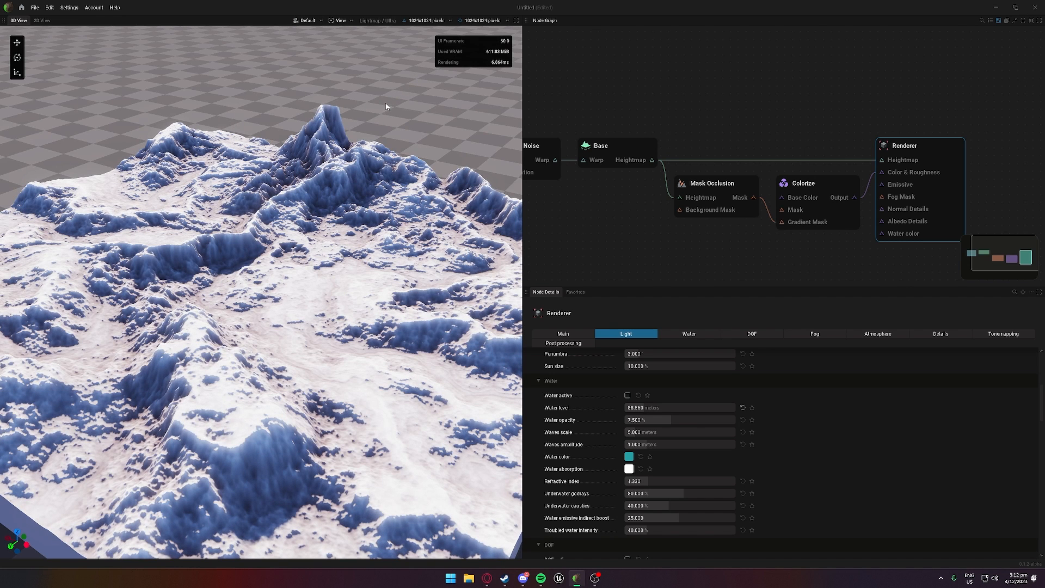
scroll(346, 140, up, 3)
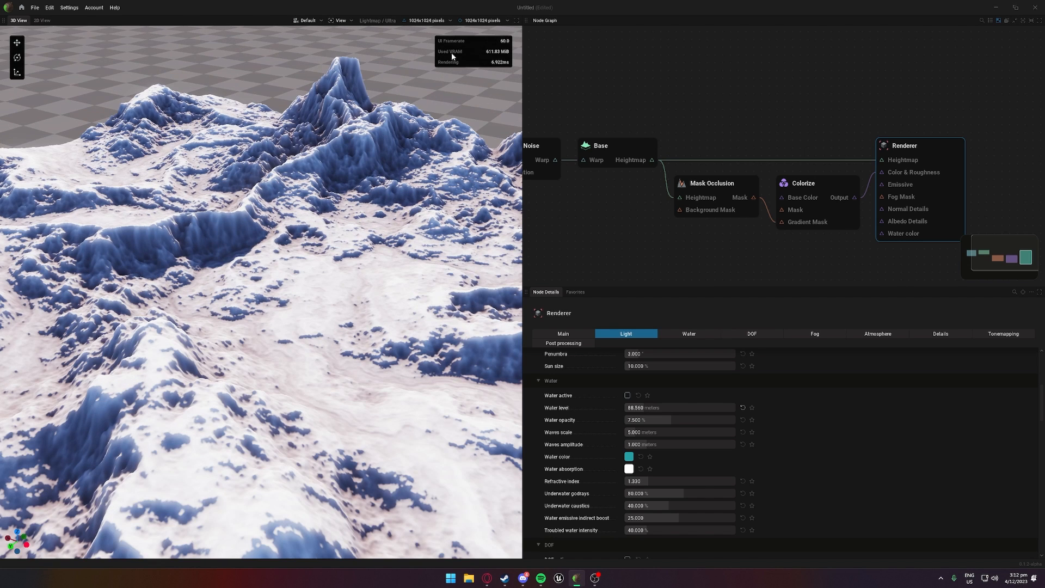
scroll(343, 102, down, 3)
Step: Switch the 3D view's rendering mode to Pathtracing and examine the terrain from several angles and distances
click(348, 20)
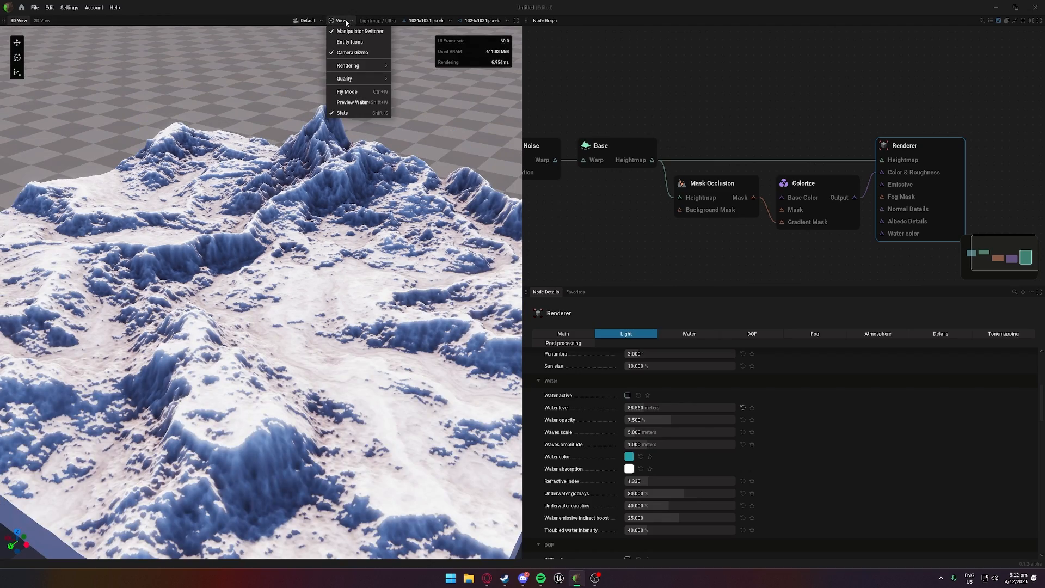
click(408, 88)
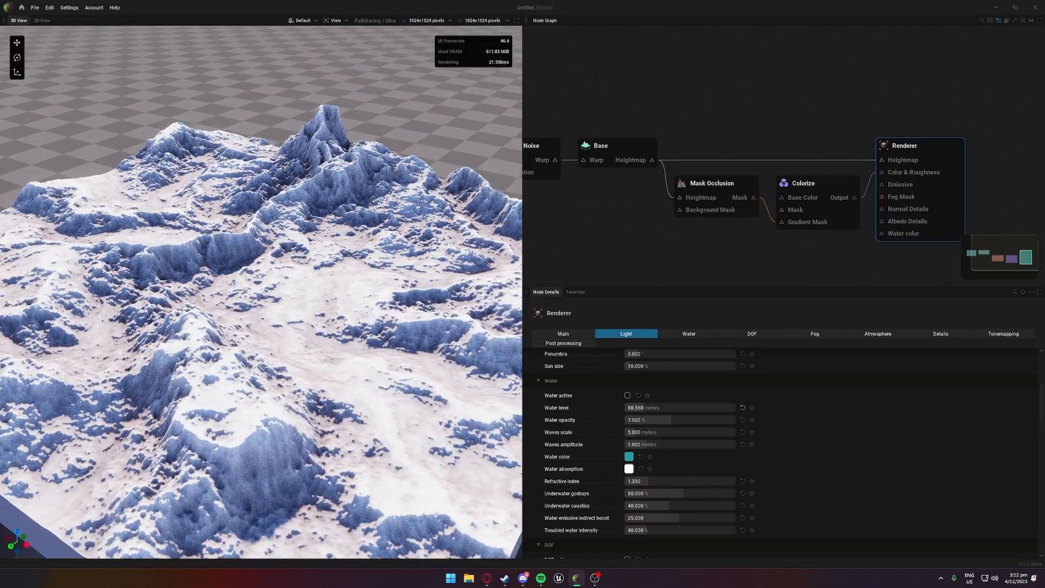
drag(217, 218, 274, 175)
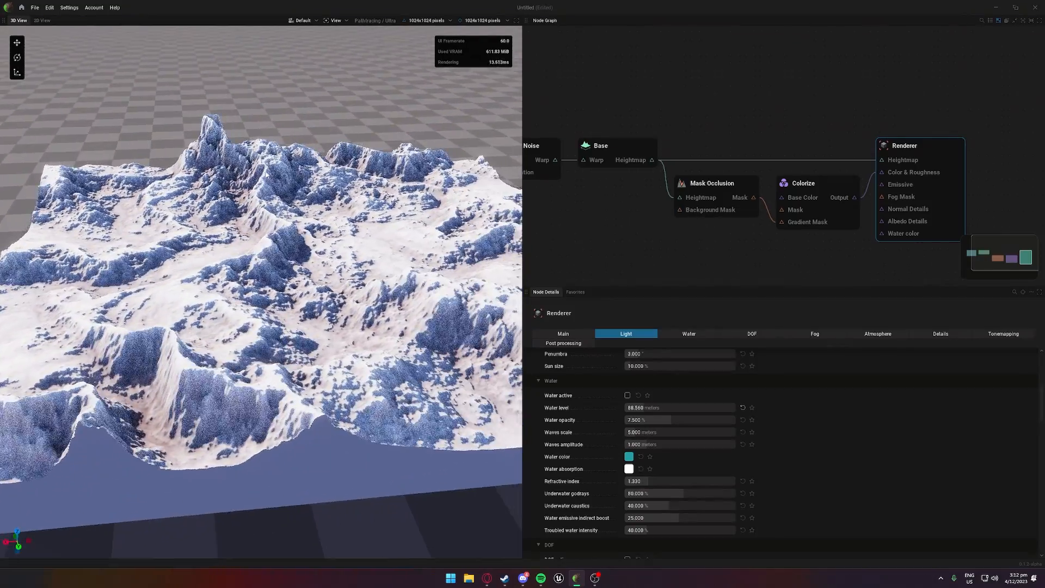
scroll(281, 170, up, 2)
scroll(281, 170, down, 3)
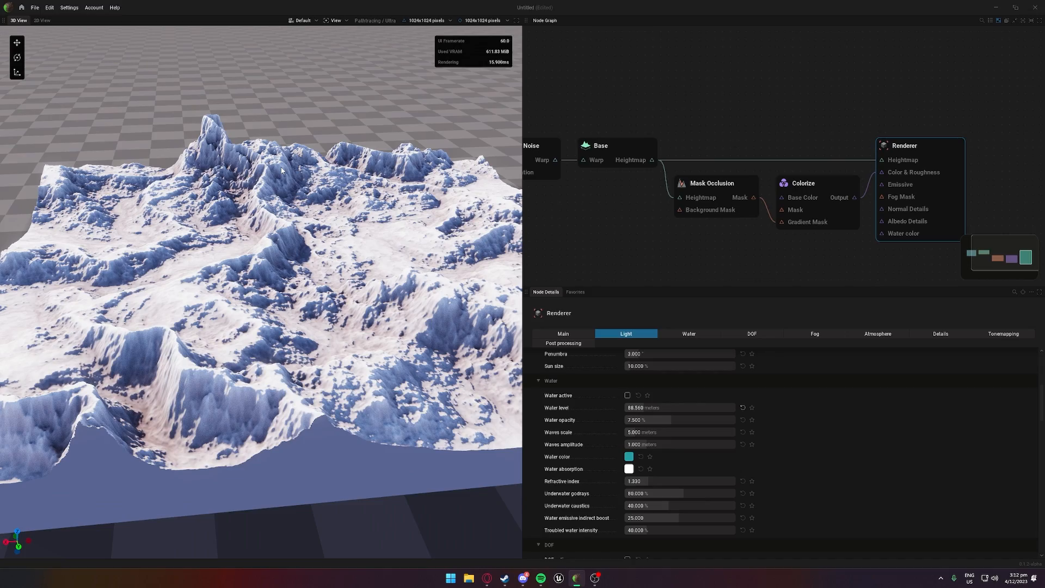
scroll(282, 171, up, 2)
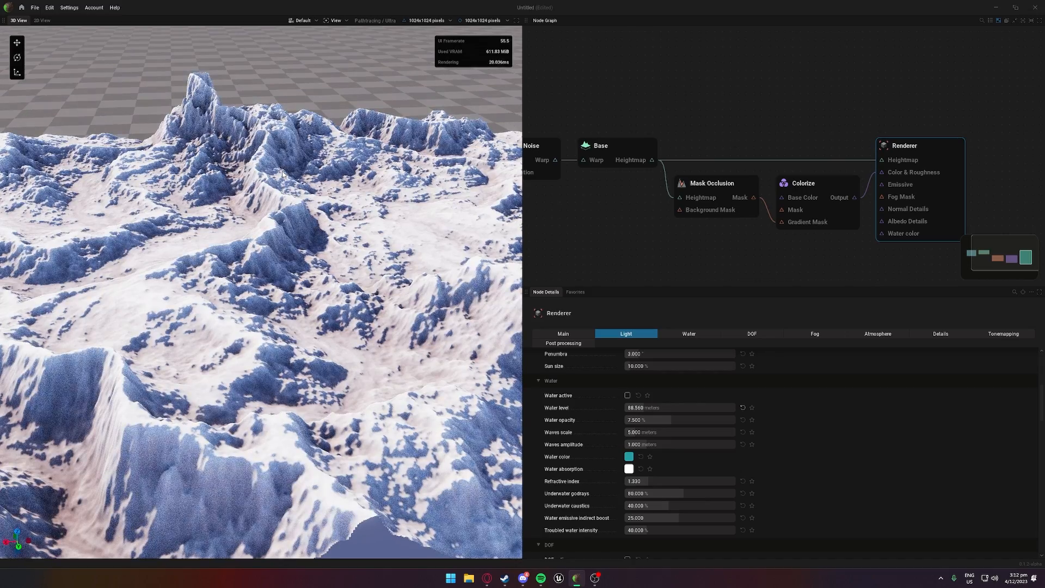
scroll(282, 171, down, 2)
drag(282, 171, 296, 163)
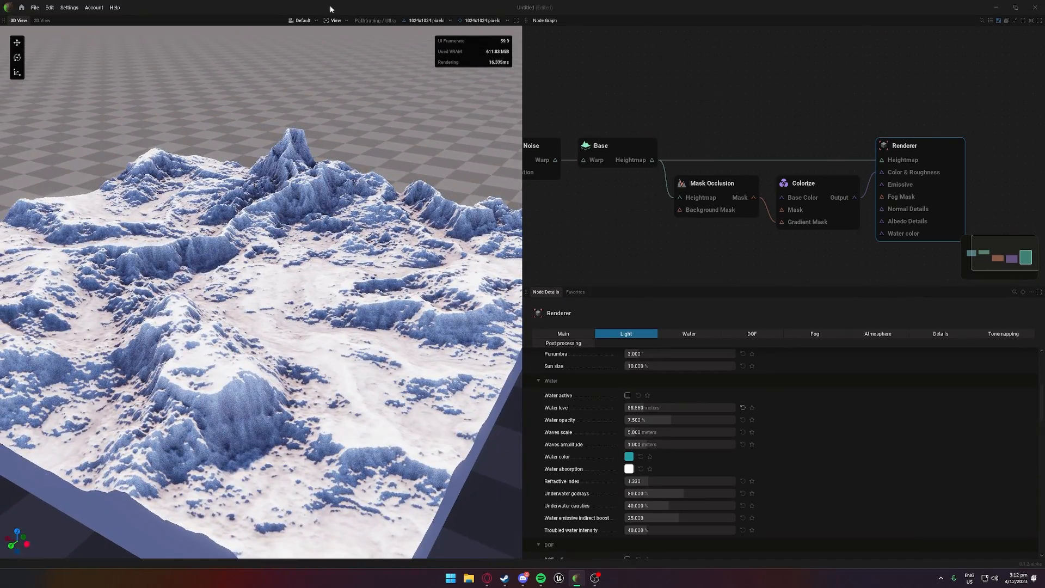
Step: Return the 3D view's rendering mode to Raymarching and orbit around the terrain
click(343, 20)
mouse_move(342, 65)
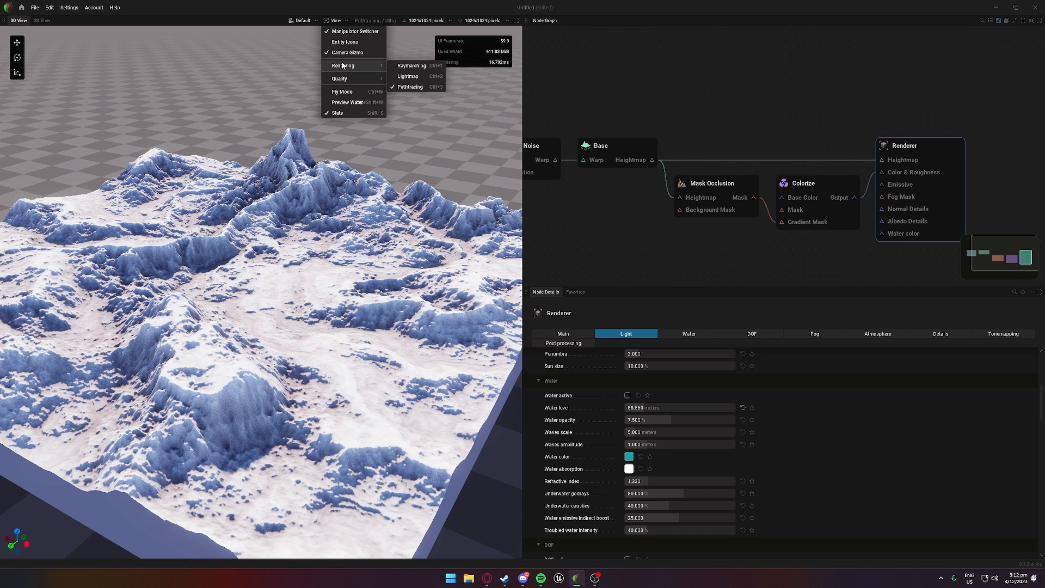
click(411, 65)
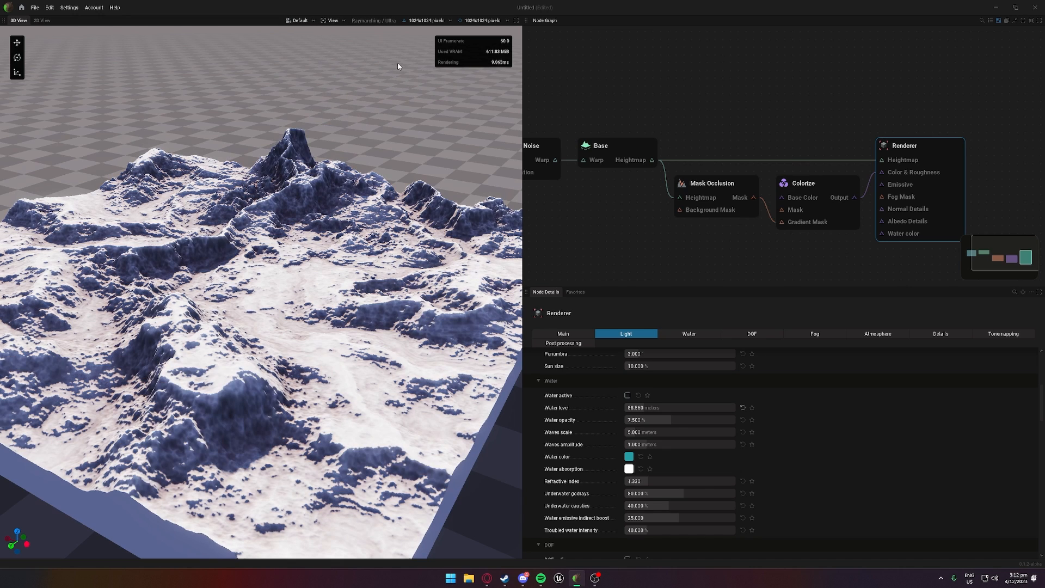
drag(376, 97, 489, 117)
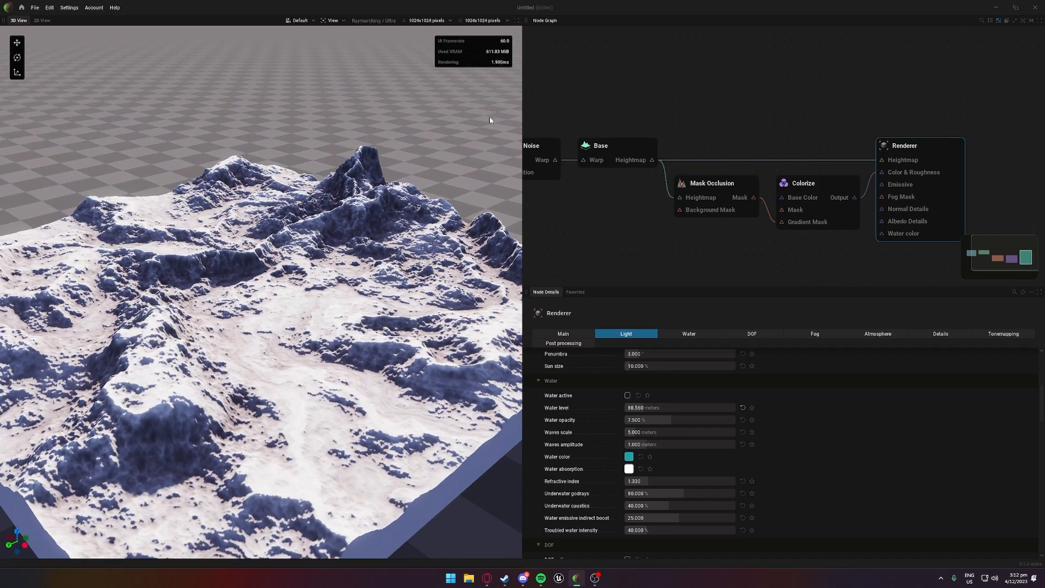
Step: Maximize the 3D view across the whole window and restore it to the split layout
click(517, 20)
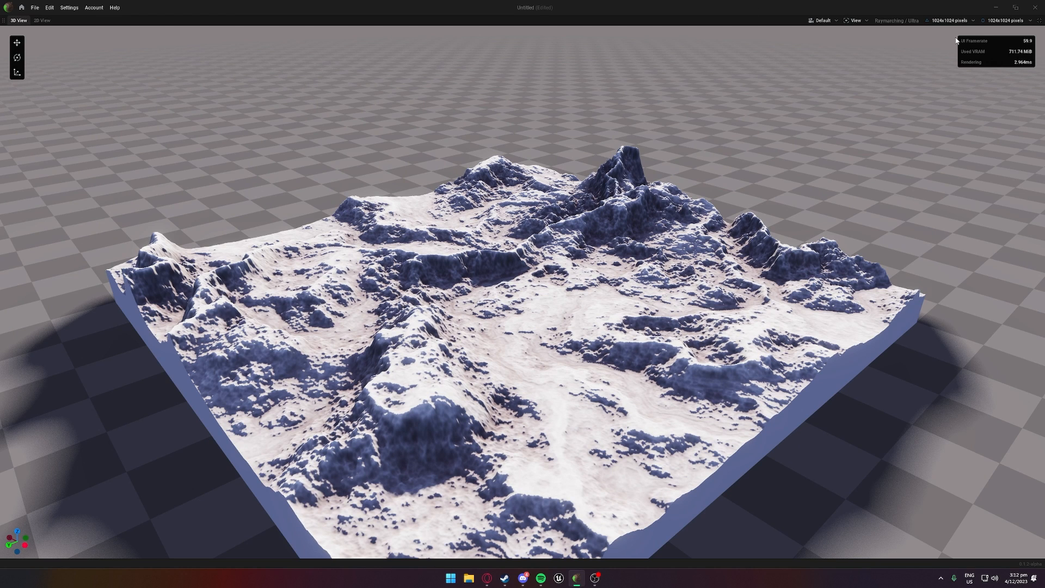
click(1039, 20)
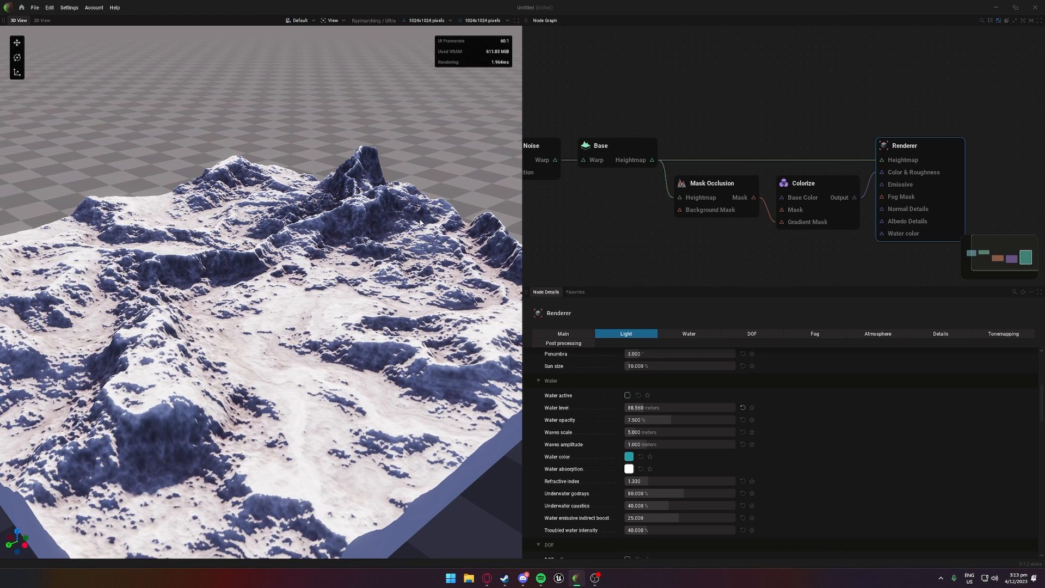
scroll(421, 222, down, 3)
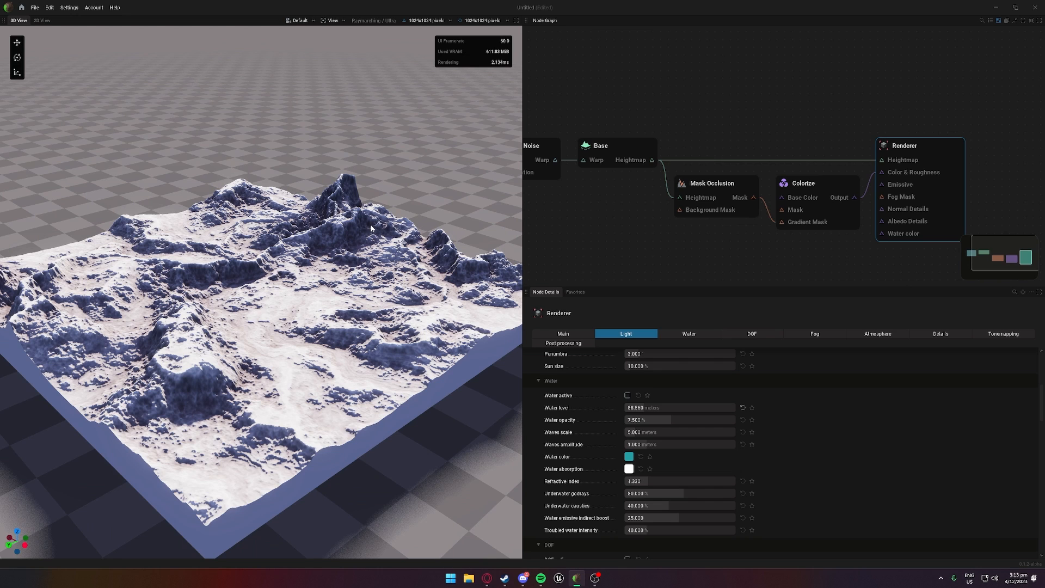
middle_drag(371, 226, 375, 226)
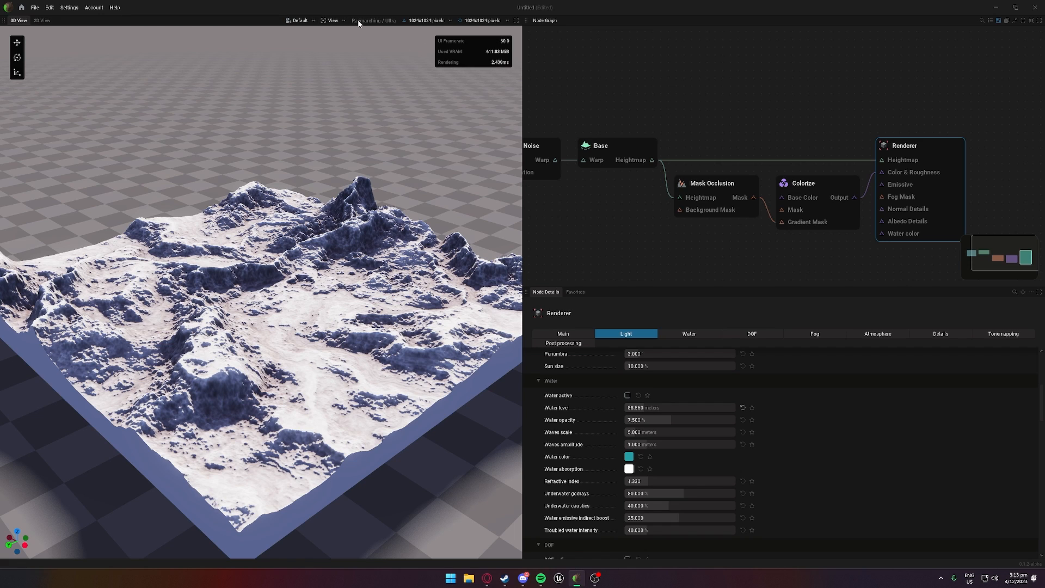
Step: Set the terrain resolution to 2 m/pixel and inspect the surface detail up close
click(413, 22)
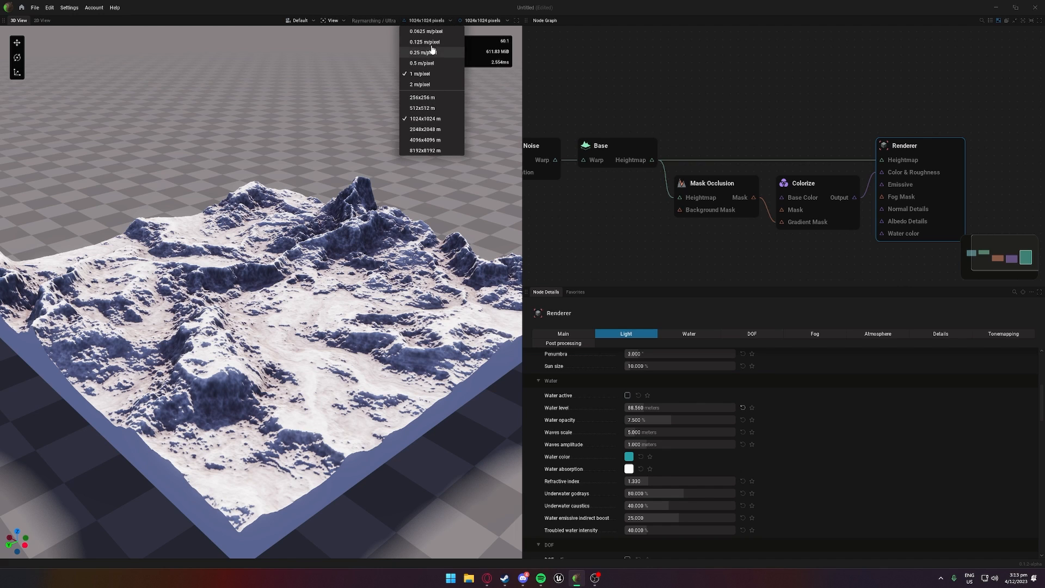
click(414, 85)
scroll(228, 347, up, 3)
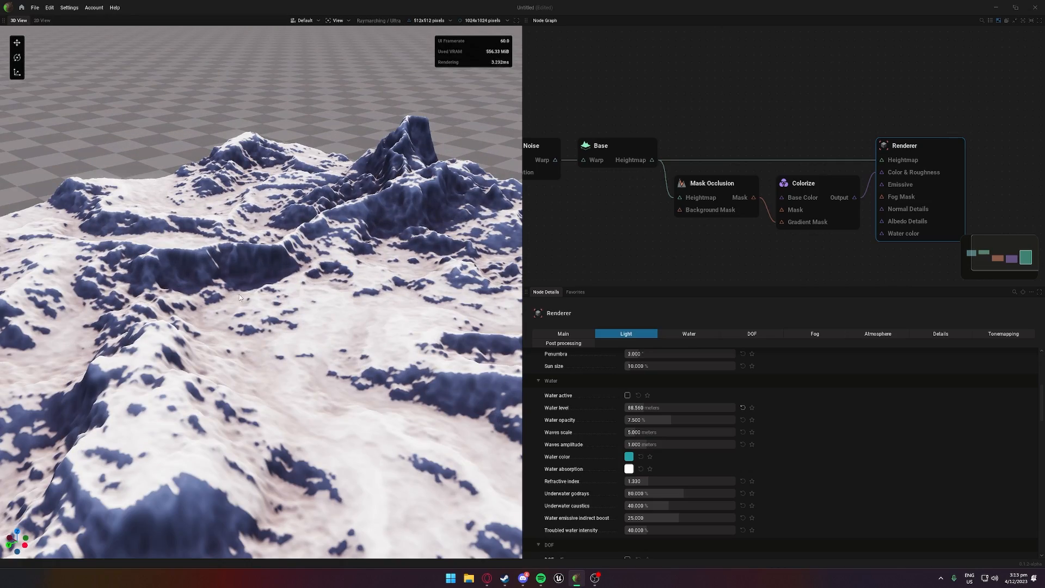
scroll(254, 293, down, 3)
middle_drag(253, 293, 280, 284)
scroll(283, 291, up, 3)
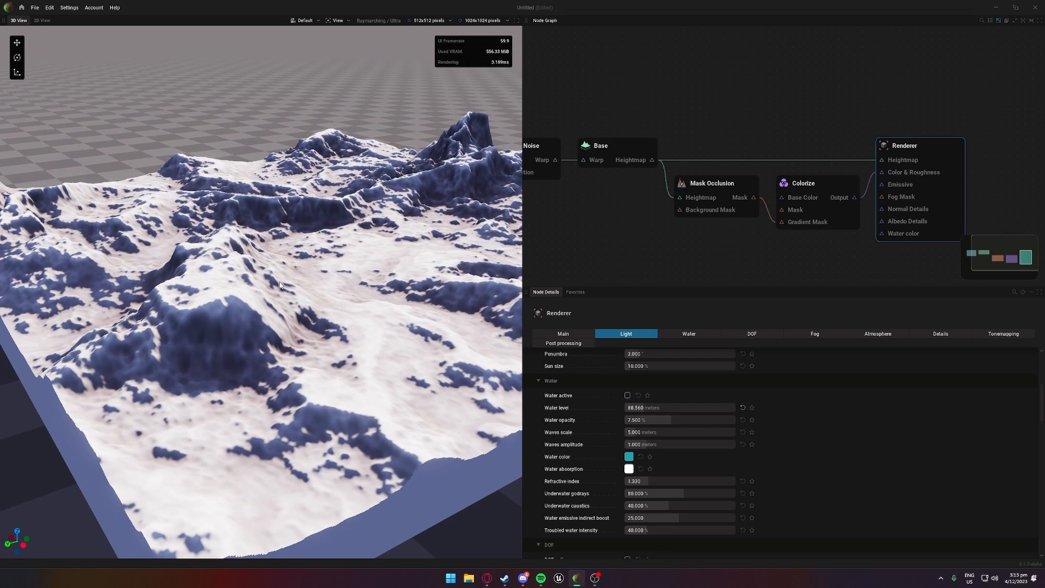
Step: Set the terrain resolution to 1 m/pixel and inspect the whole terrain from farther away and above
click(413, 20)
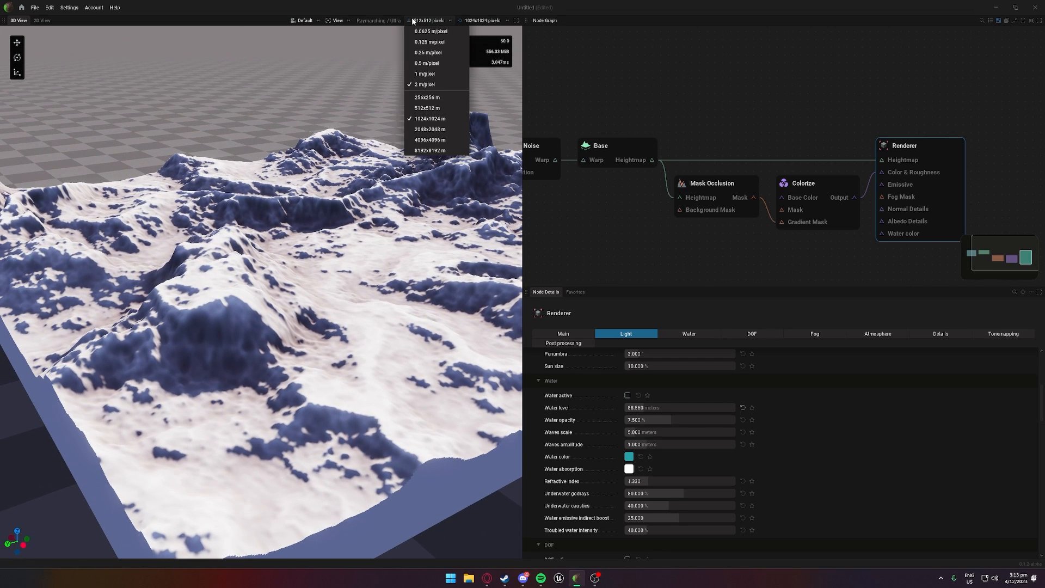
click(425, 73)
scroll(396, 148, down, 5)
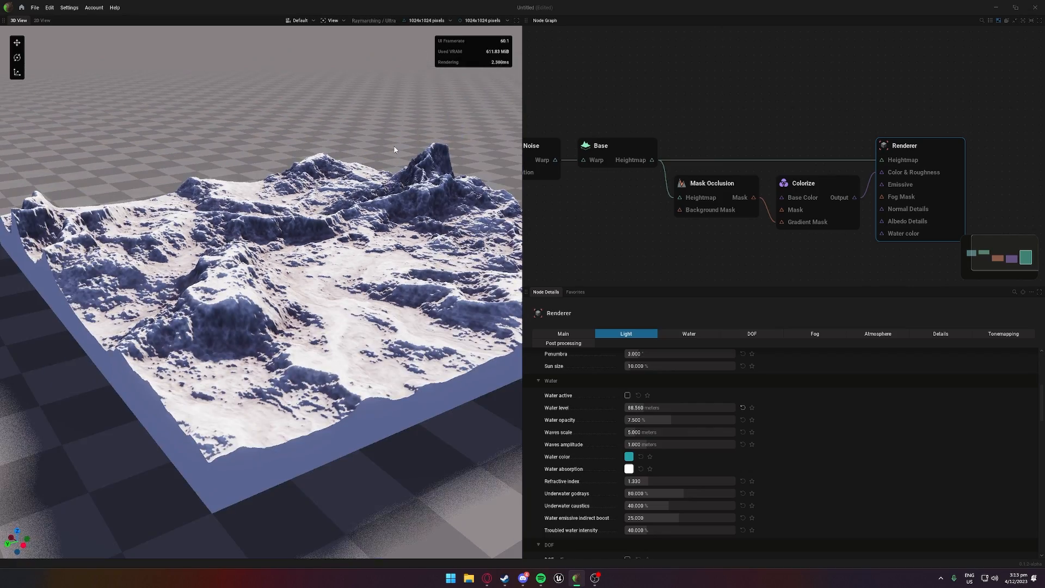
mouse_move(396, 149)
middle_down()
mouse_move(359, 174)
mouse_move(390, 169)
mouse_move(402, 131)
middle_up()
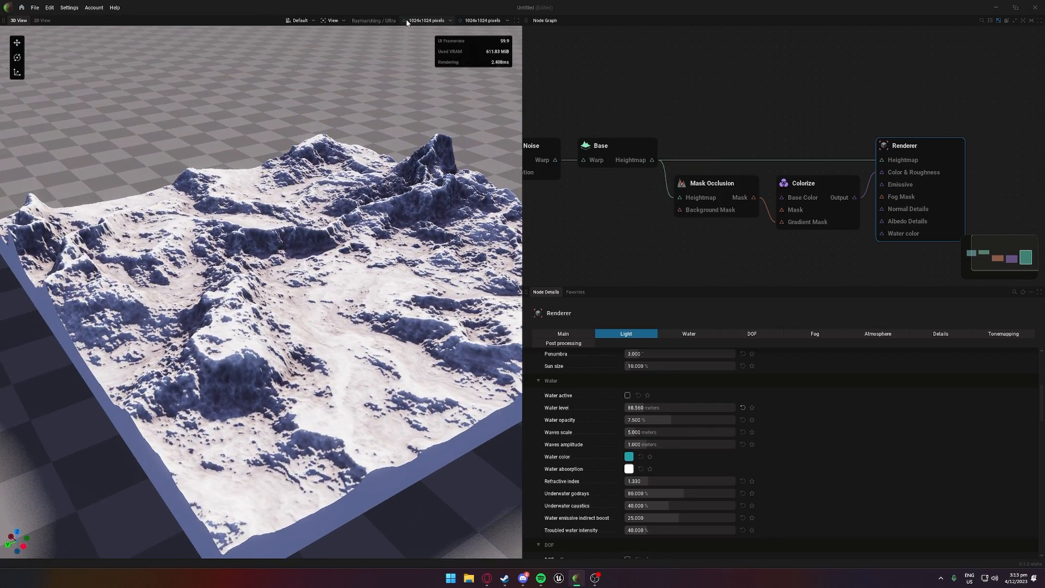
Step: Set the terrain resolution to 0.5 m/pixel and inspect the surface detail up close
click(426, 22)
click(422, 63)
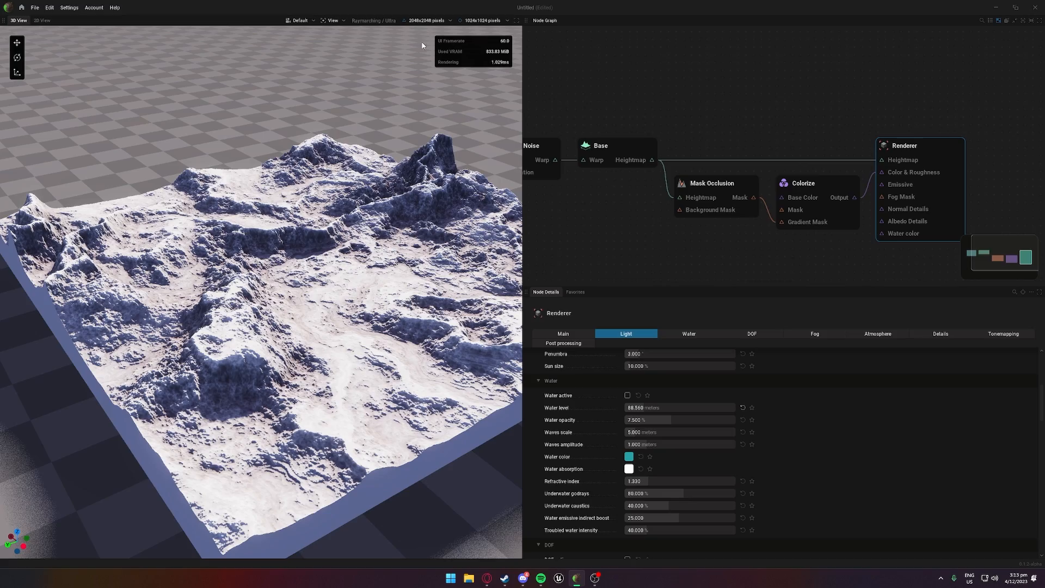
scroll(376, 162, up, 5)
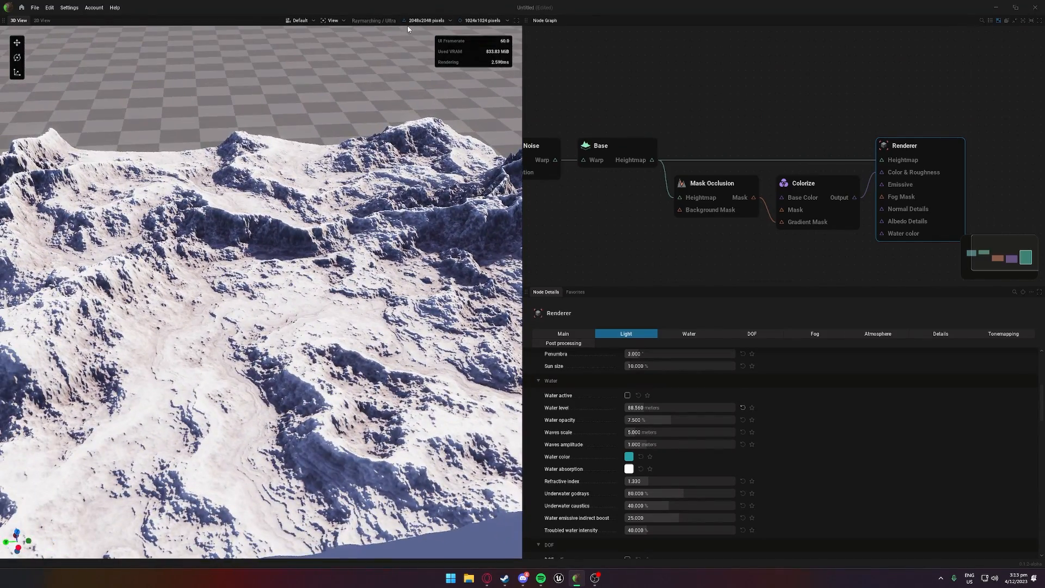
Step: Try the 0.0625 m/pixel terrain resolution on the 1024x1024 m terrain, and switch to 0.25 m/pixel
click(417, 21)
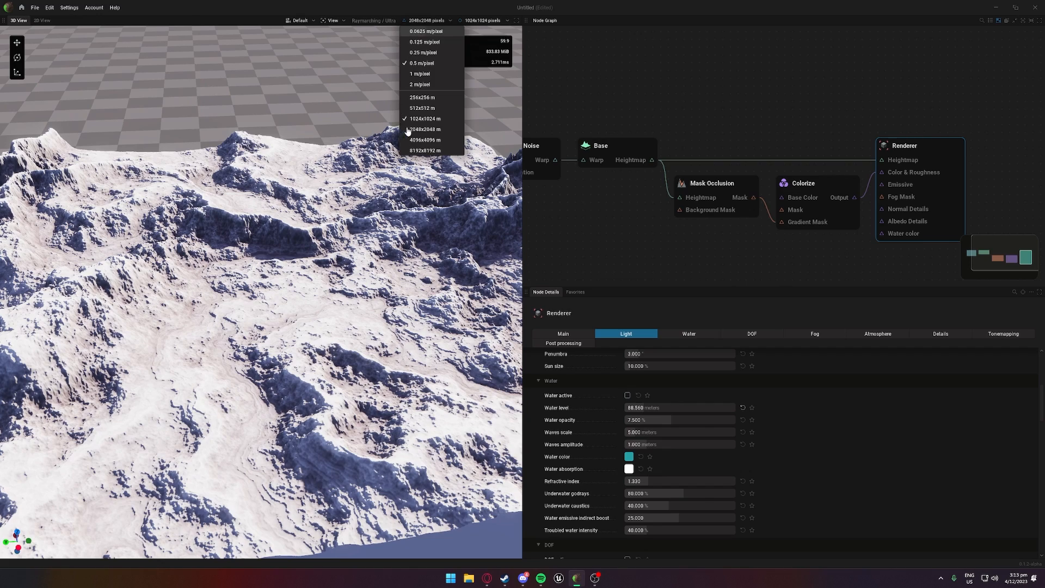
click(425, 151)
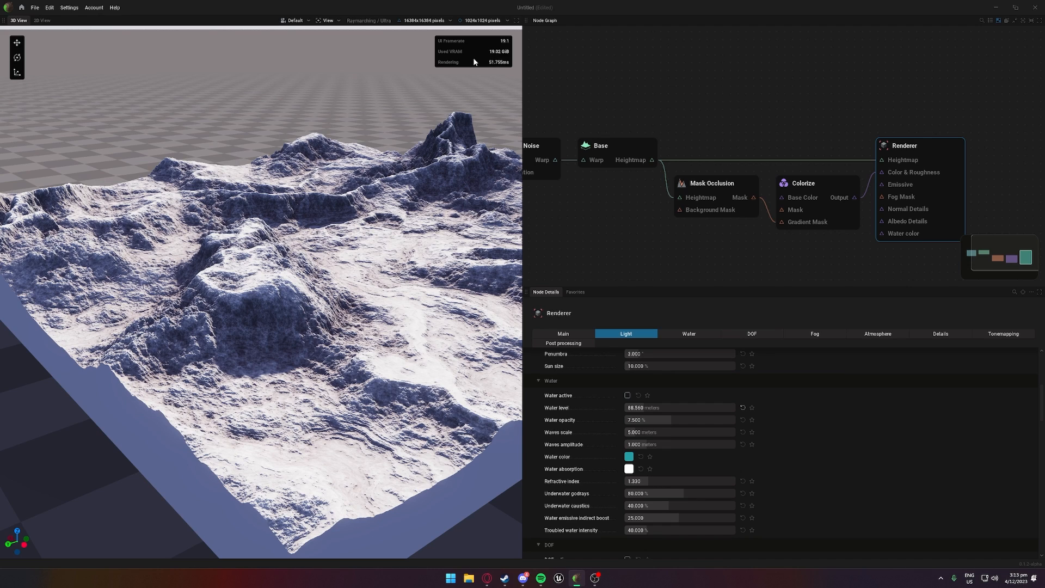
click(418, 22)
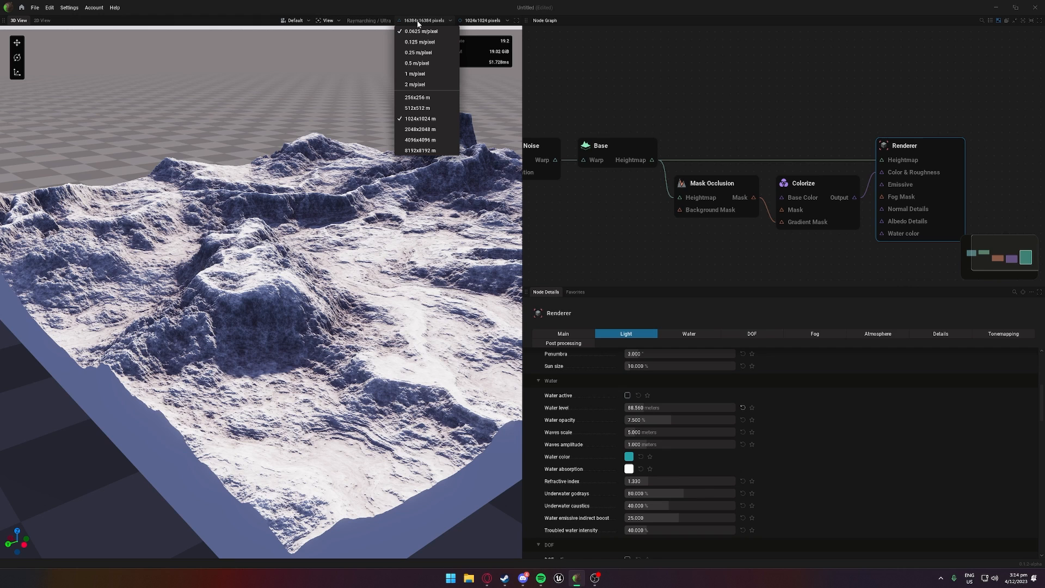
click(419, 53)
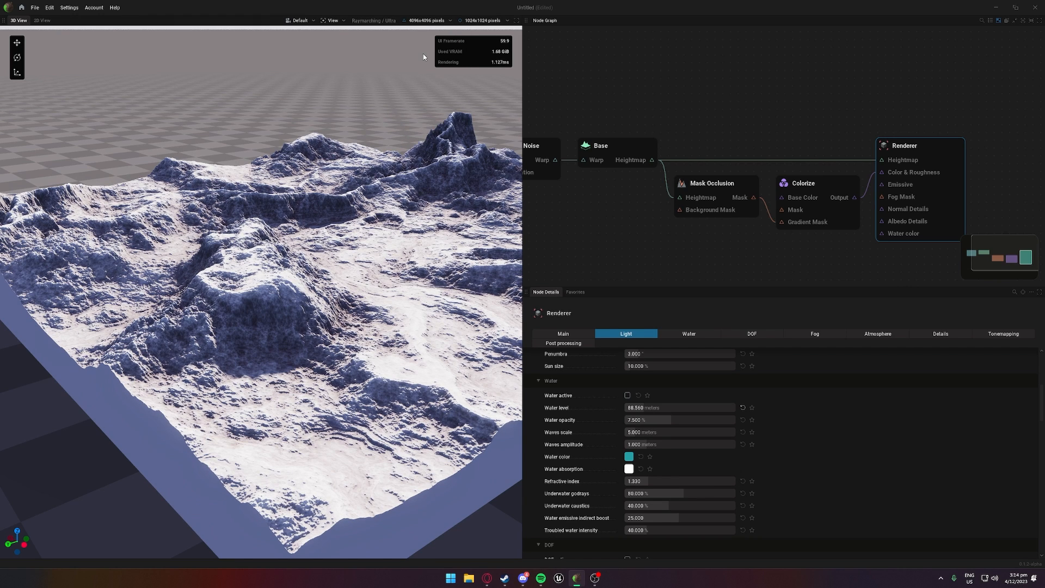
Step: Try the 0.125 m/pixel terrain resolution, and return the resolution to 1 m/pixel
click(412, 21)
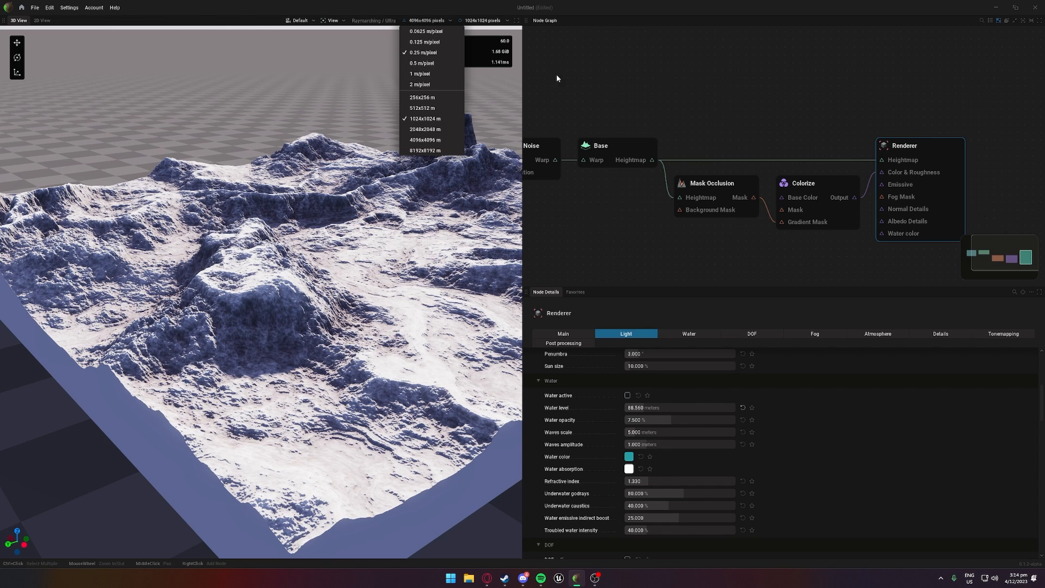
scroll(783, 142, down, 3)
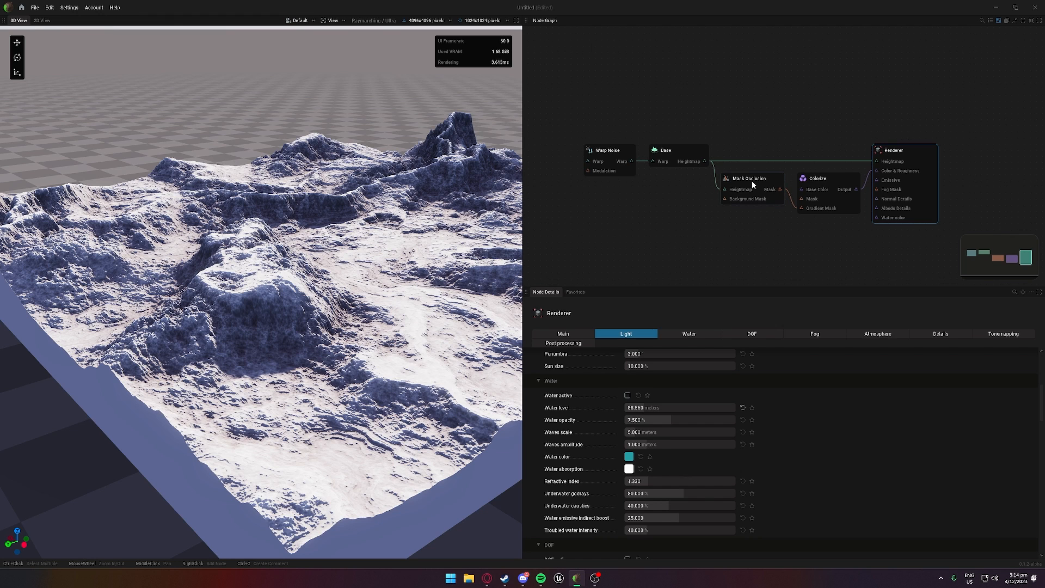
click(419, 21)
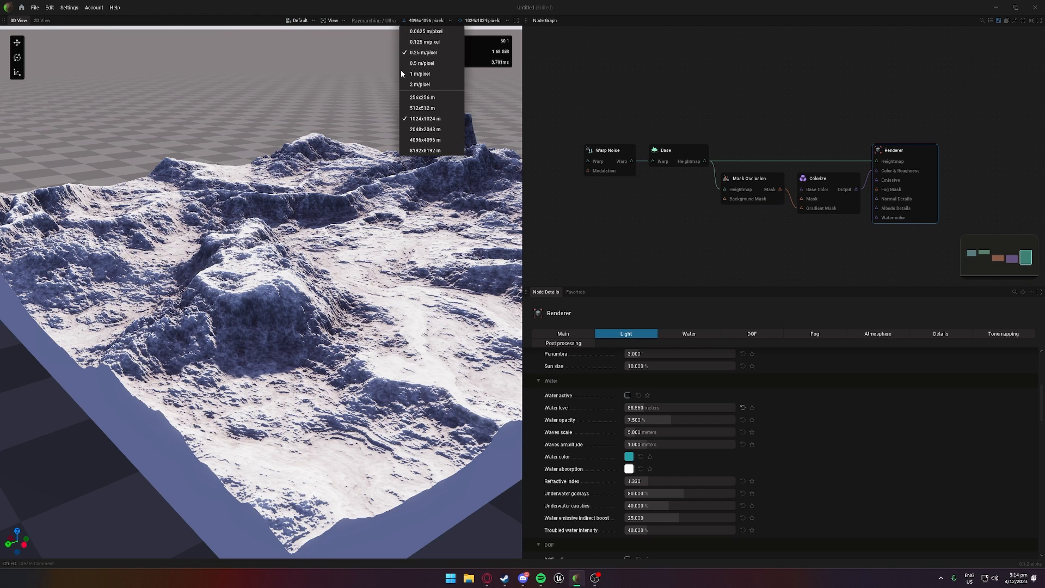
click(424, 42)
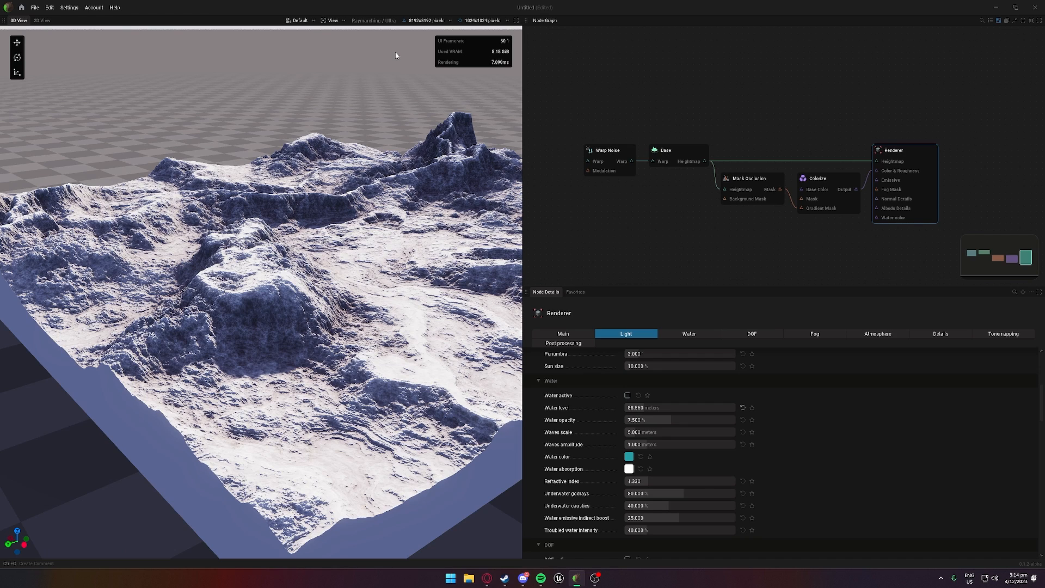
click(425, 21)
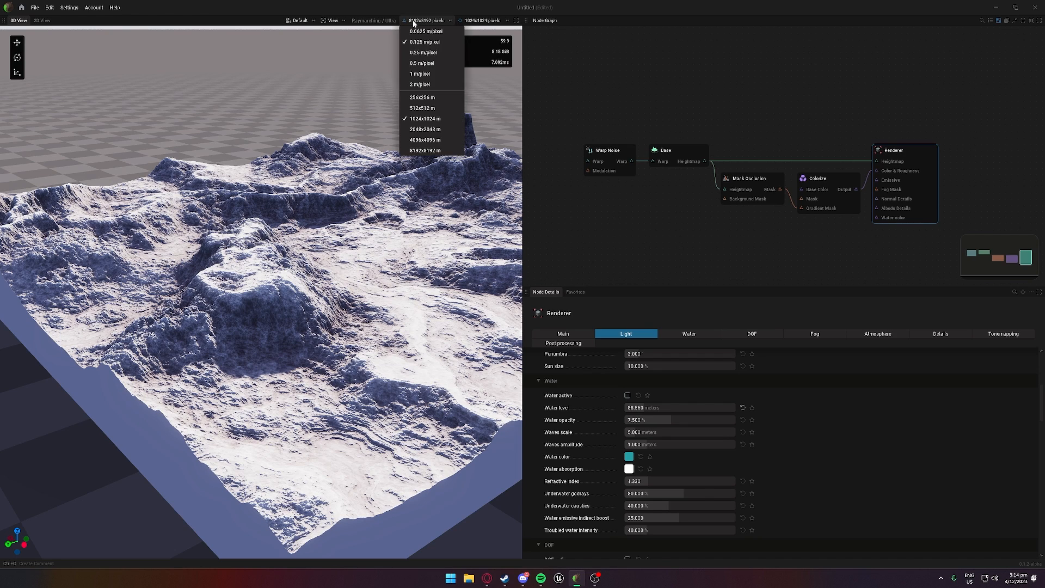
click(422, 75)
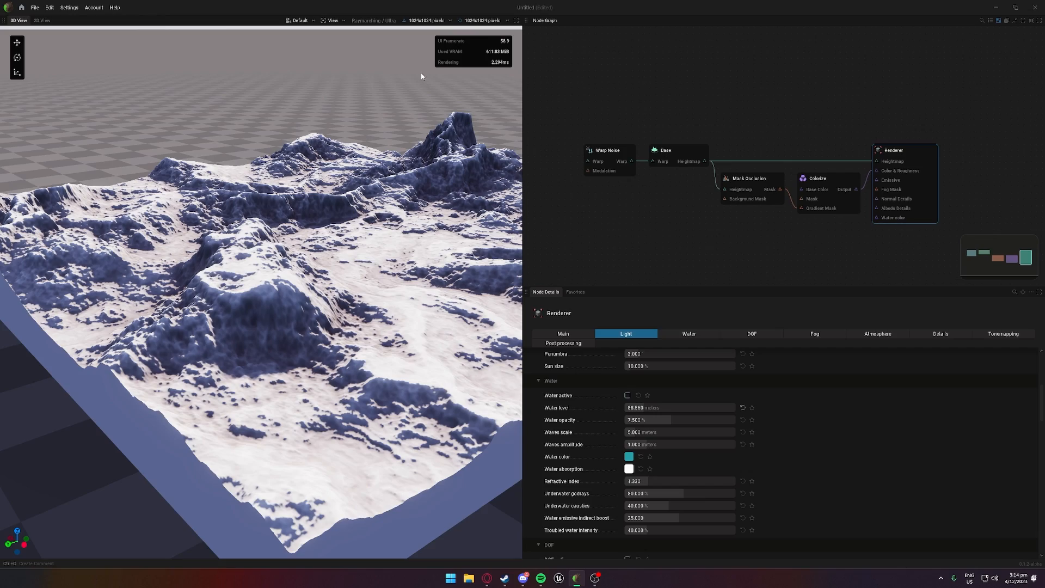
Step: Reduce the terrain size to 512x512 m and further to 256x256 m, comparing the terrain at each size
click(427, 20)
click(426, 109)
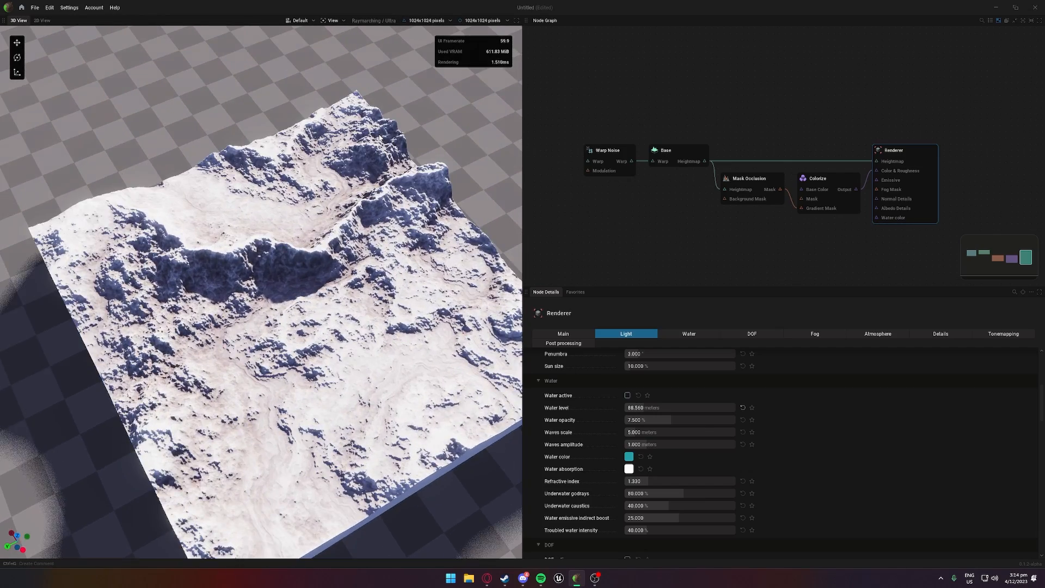
click(427, 21)
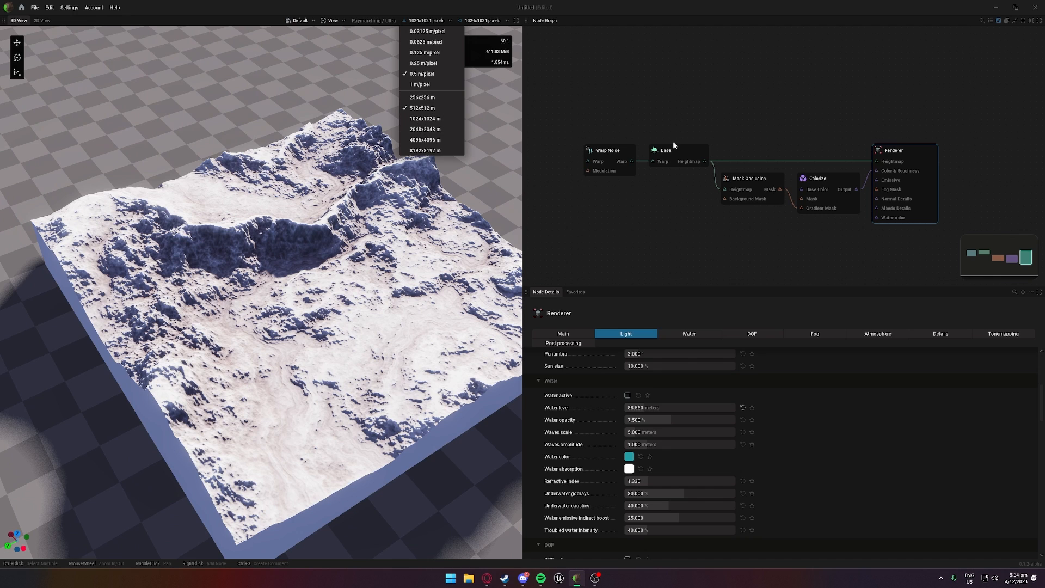
click(435, 98)
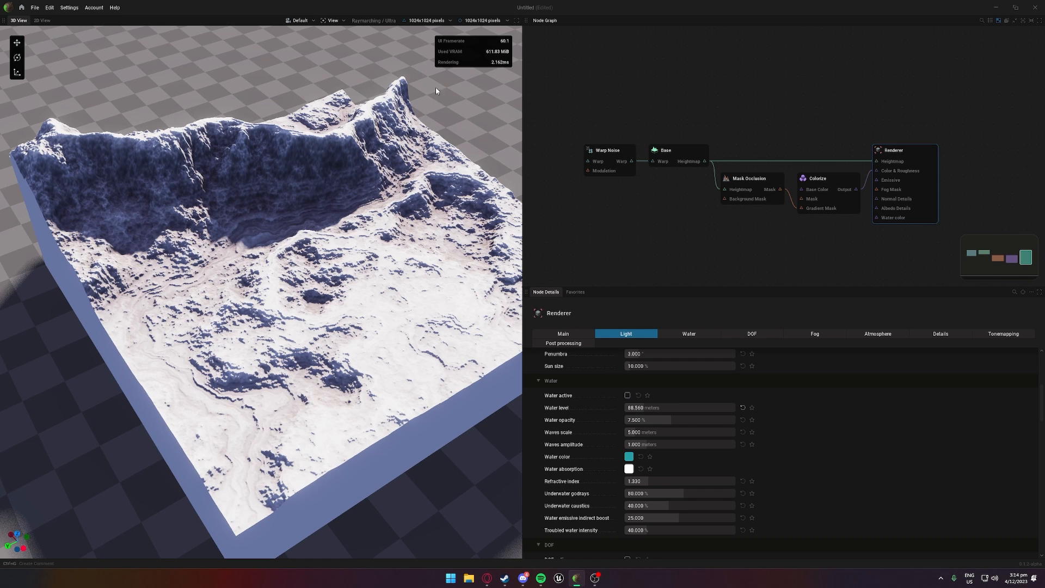
Step: Set the terrain size to 8192x8192 m and fly over the enlarged terrain
click(422, 21)
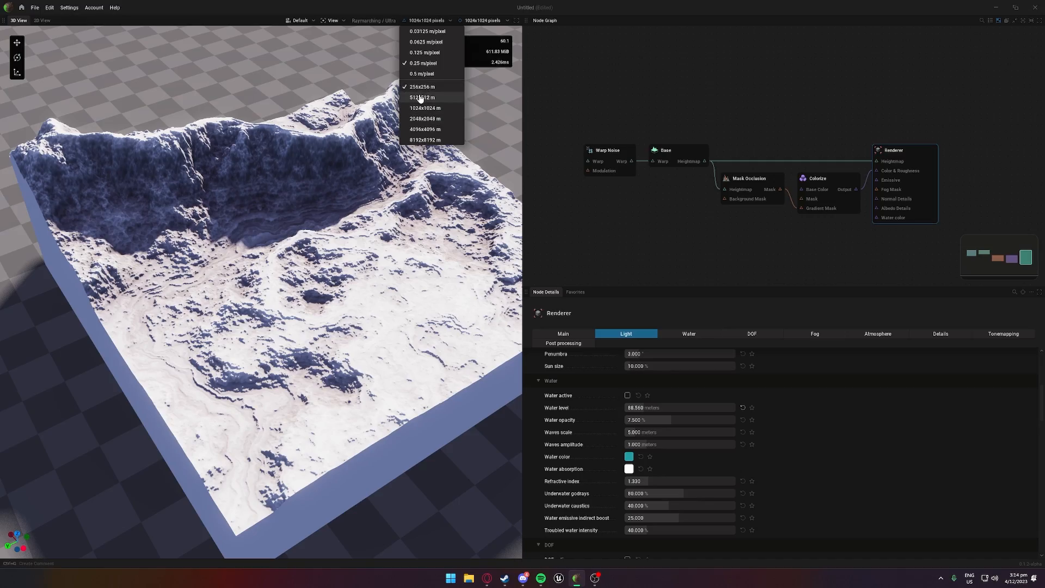
click(426, 140)
key(w)
right_drag(377, 210, 356, 188)
Step: Return the terrain size to 1024x1024 m, inspect the terrain up close, and review the available sizes and resolutions
click(420, 21)
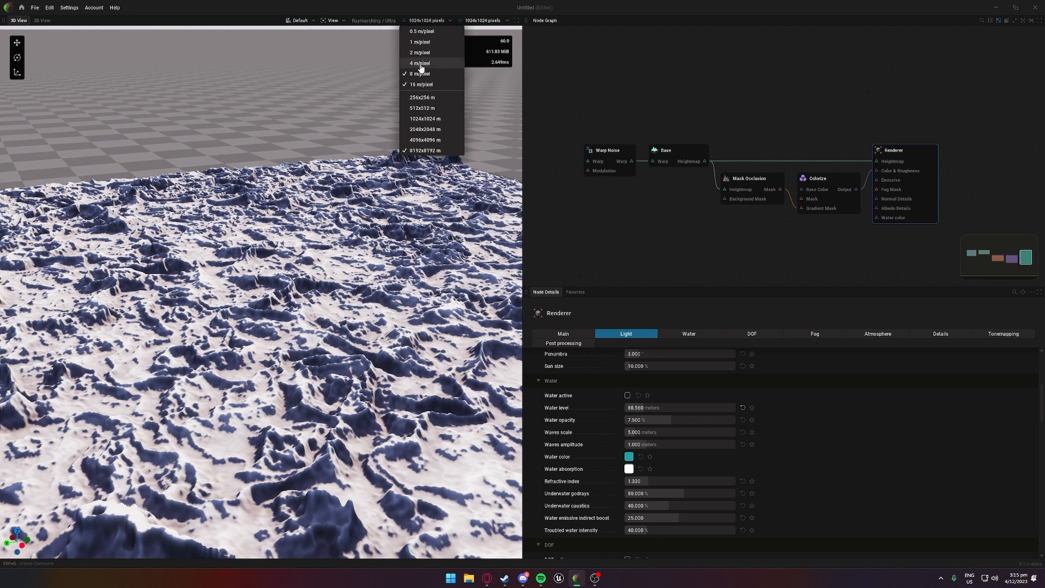
click(429, 121)
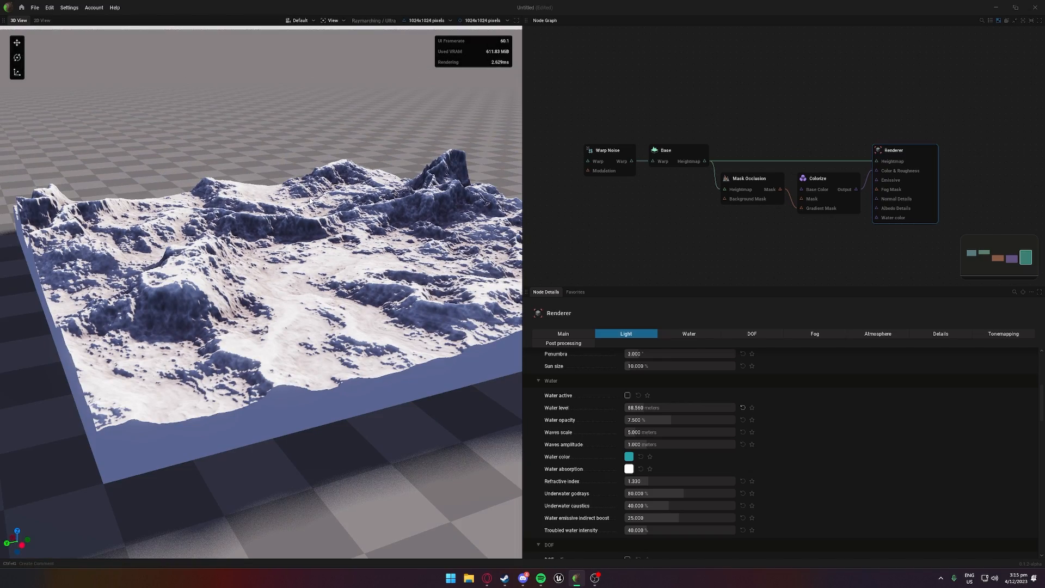
scroll(309, 201, up, 3)
middle_drag(309, 201, 312, 192)
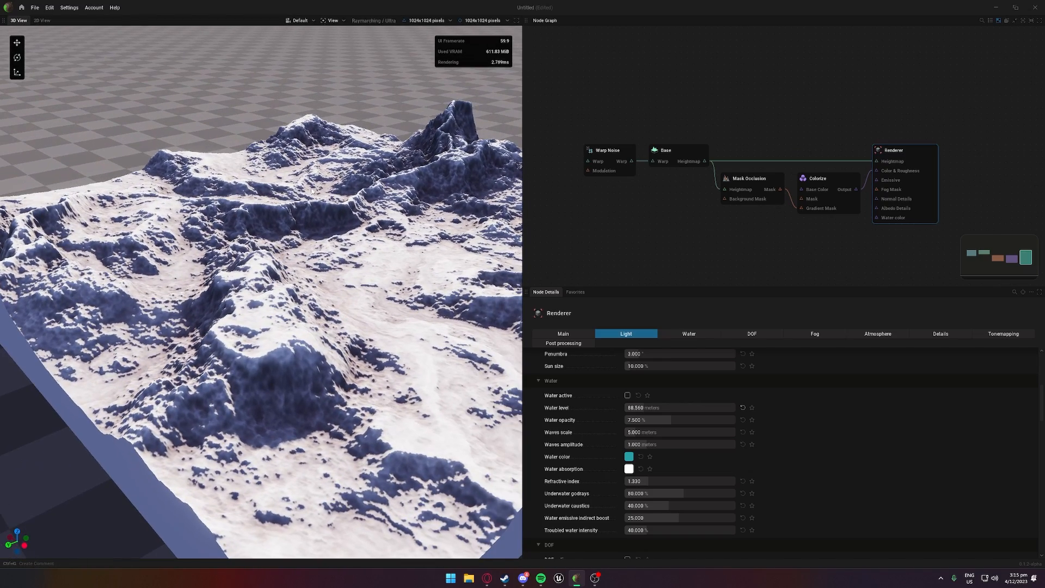
click(423, 21)
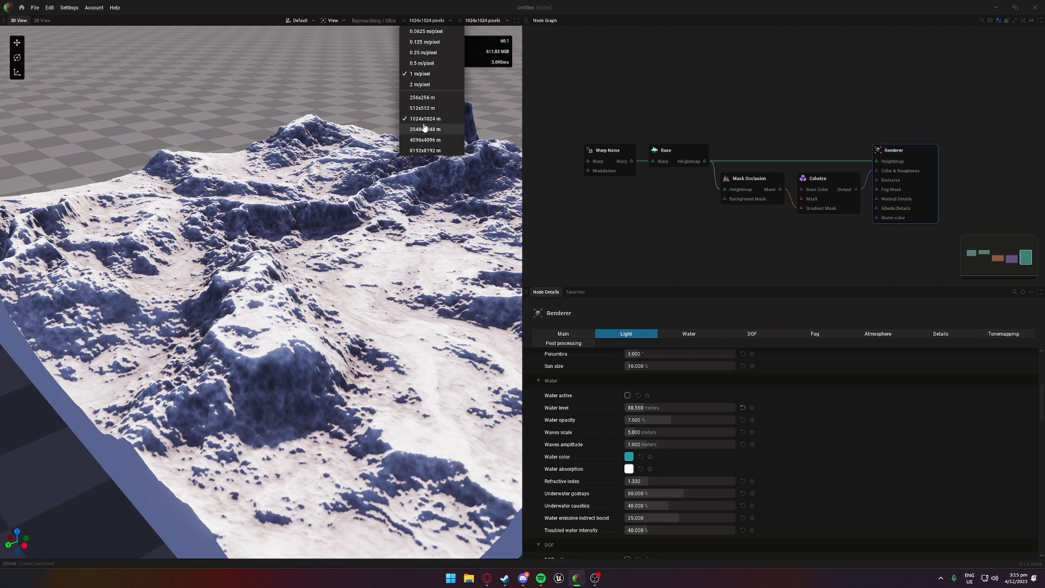
click(430, 20)
Step: Try 8192x8192 and 2048x2048 pixels for the separate pixel resolution beside the terrain resolution, and return it to 1024x1024 pixels
click(480, 20)
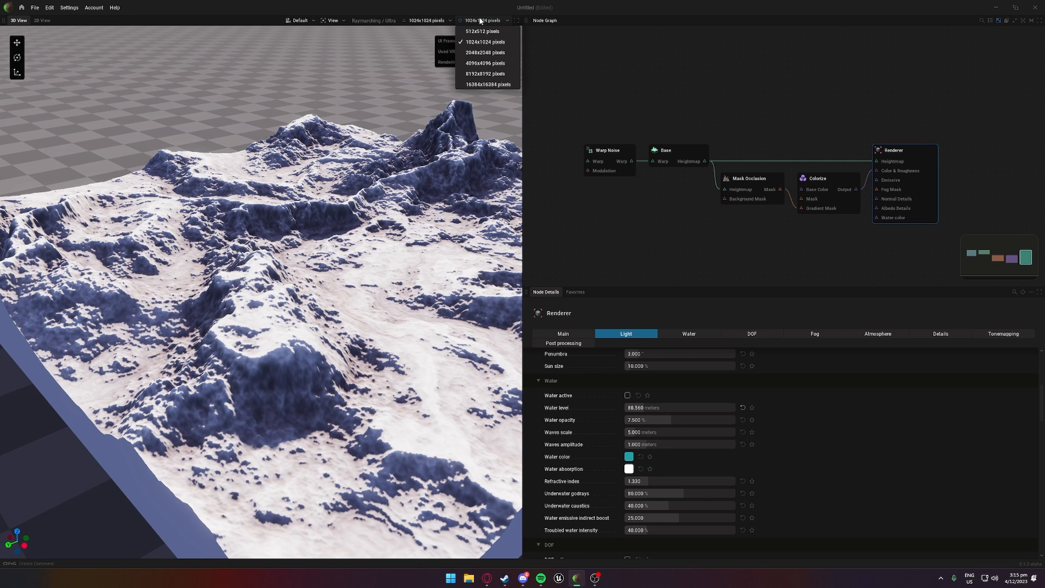
click(488, 73)
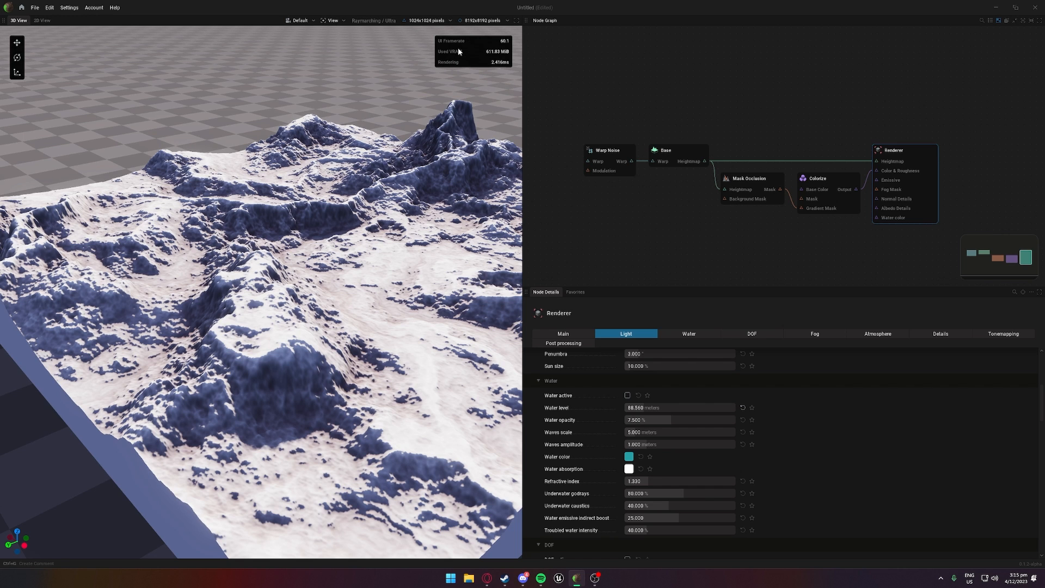
click(481, 20)
click(485, 53)
click(478, 21)
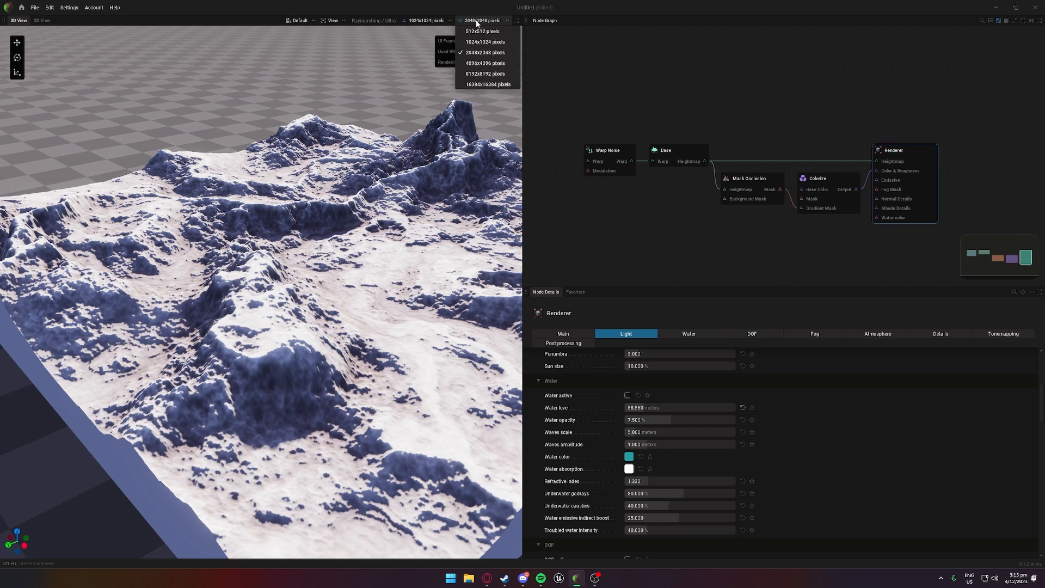
click(481, 42)
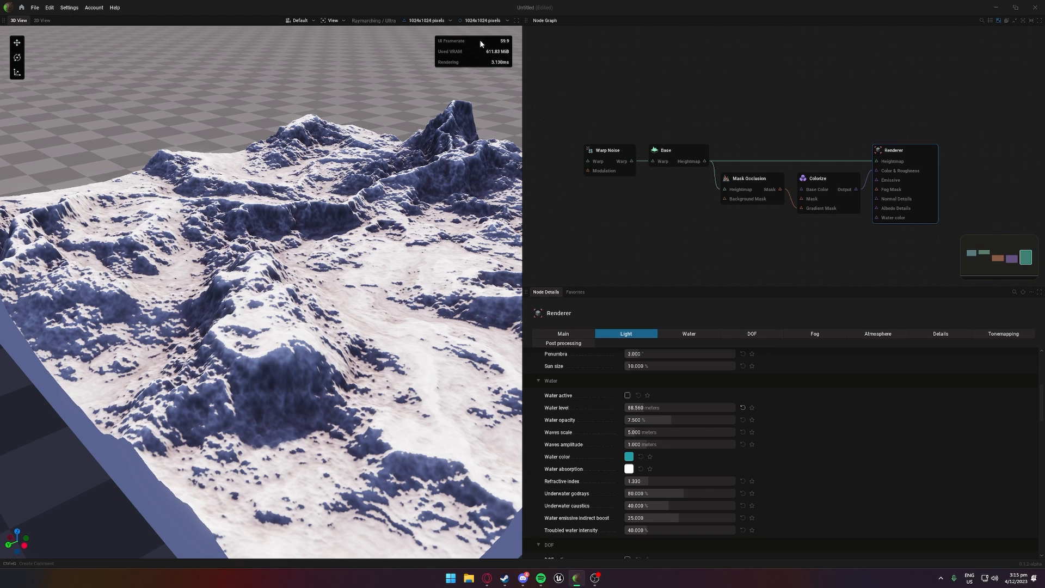
Step: Set the separate pixel resolution beside the terrain resolution to 8192x8192 pixels and clear the node selection
click(489, 23)
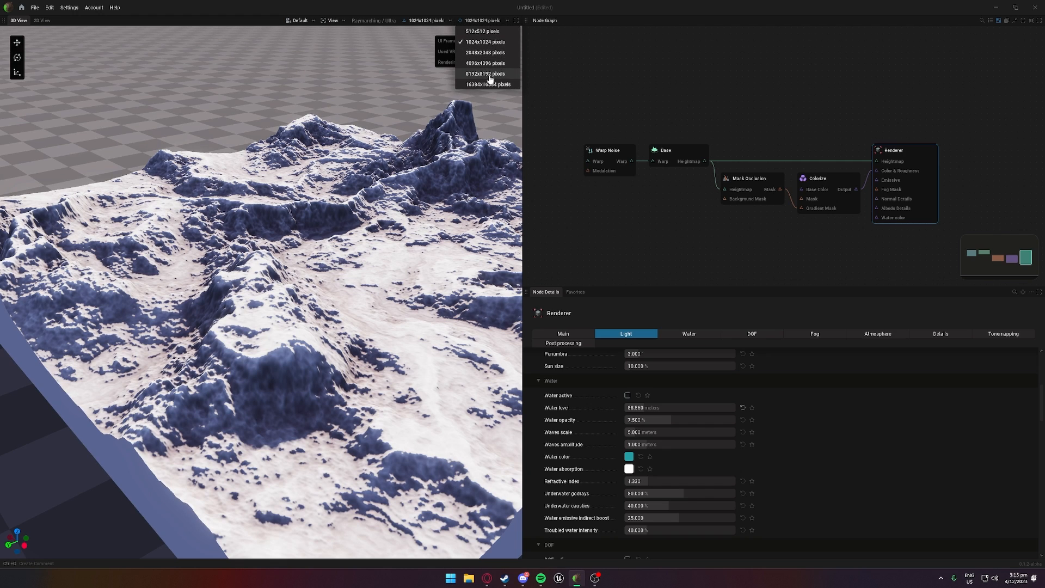
click(425, 21)
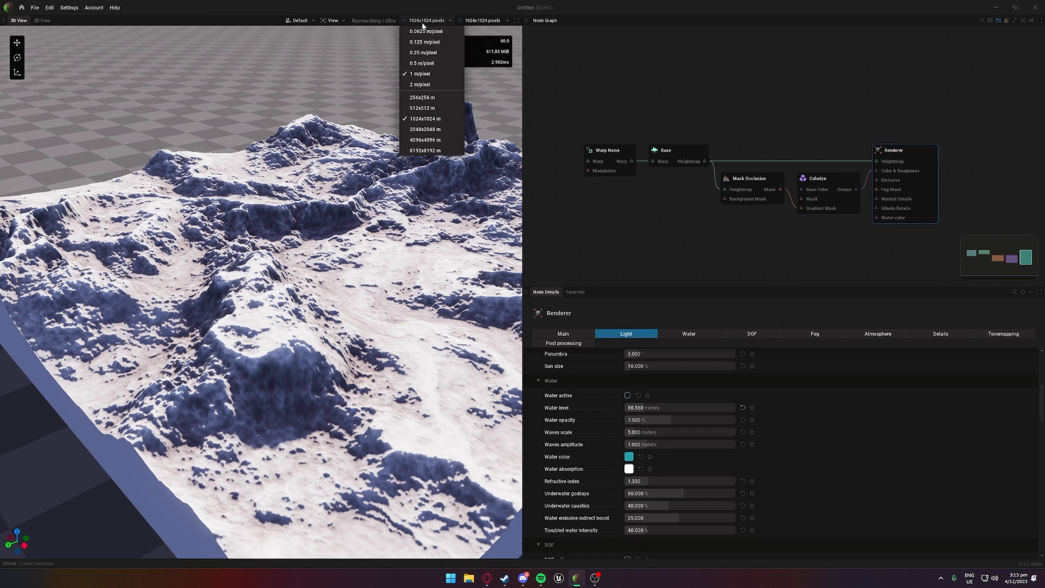
click(482, 21)
click(490, 74)
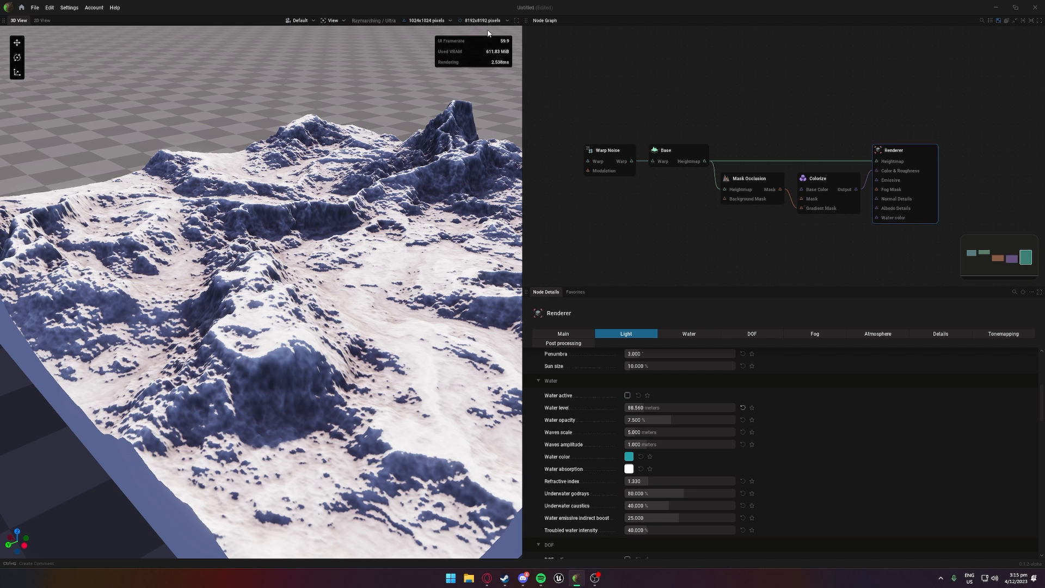
click(486, 21)
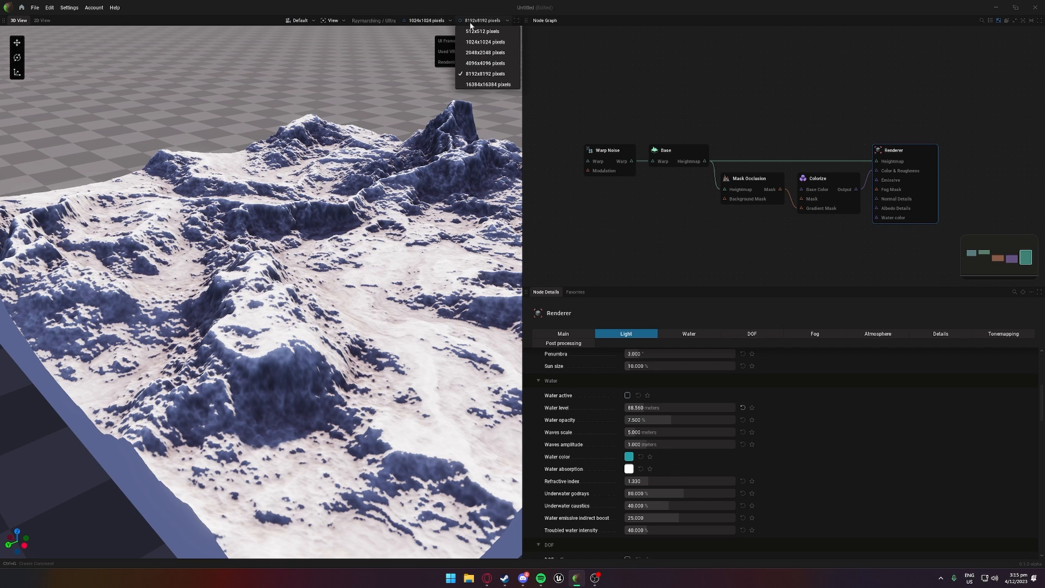
click(582, 33)
Step: Toggle the 3D view repeatedly between full window and the split layout, leaving it maximized
click(516, 21)
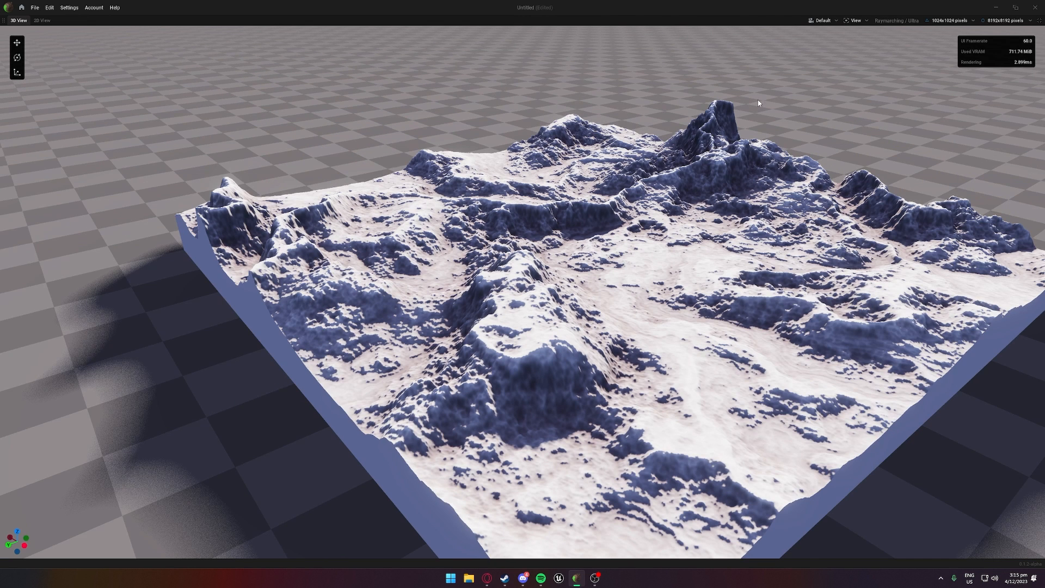
click(1039, 20)
click(516, 21)
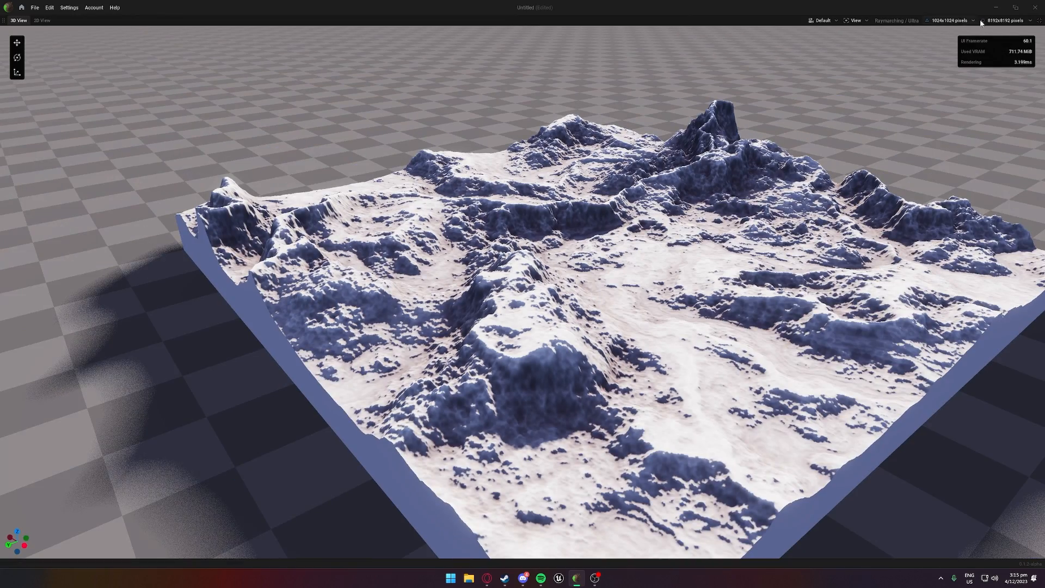
click(1039, 20)
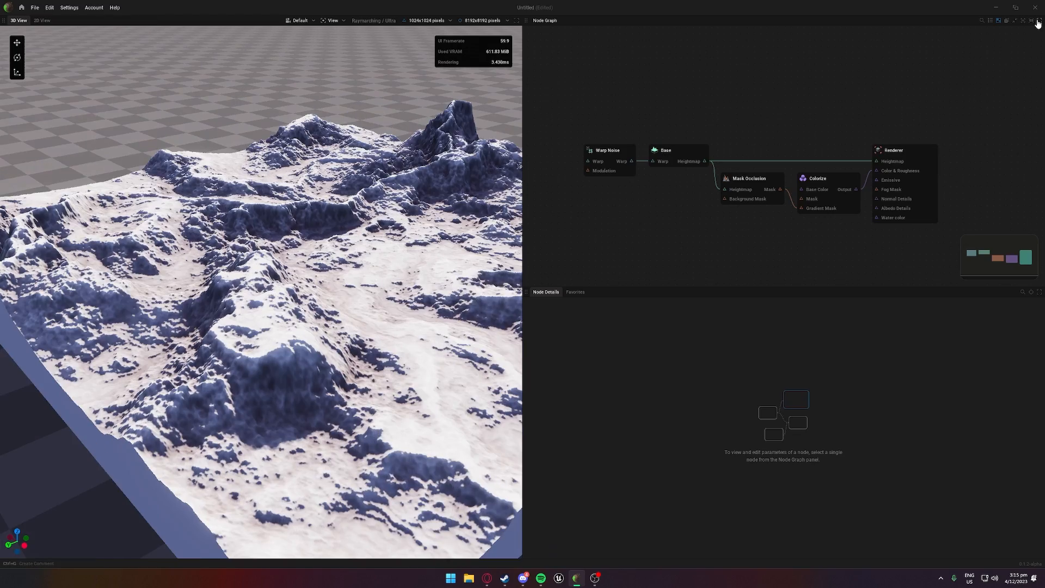
click(517, 20)
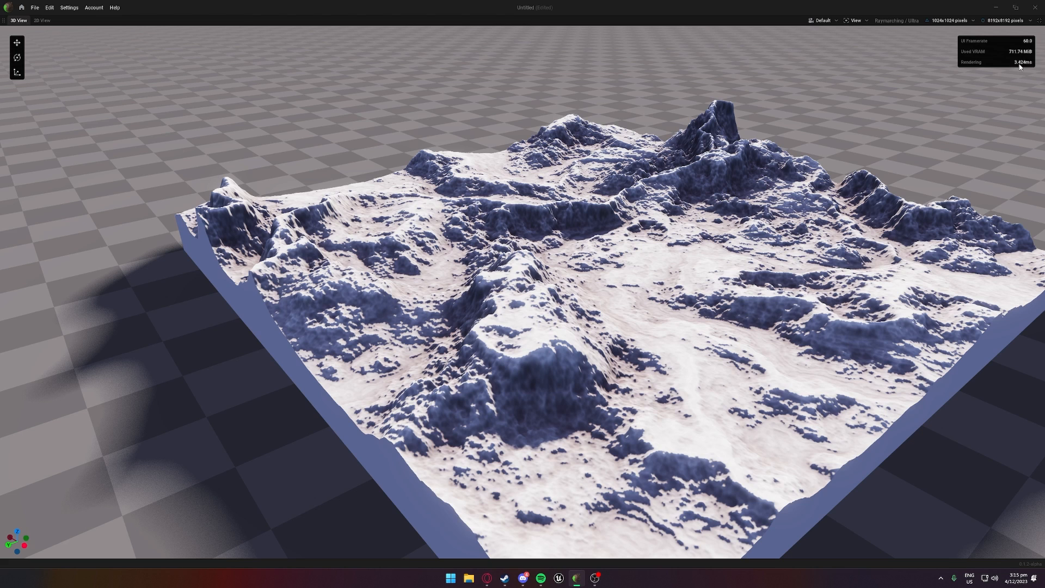
Step: Restore the split layout and try narrow and wide widths for the 3D view, leaving it slightly under half the window
click(1039, 20)
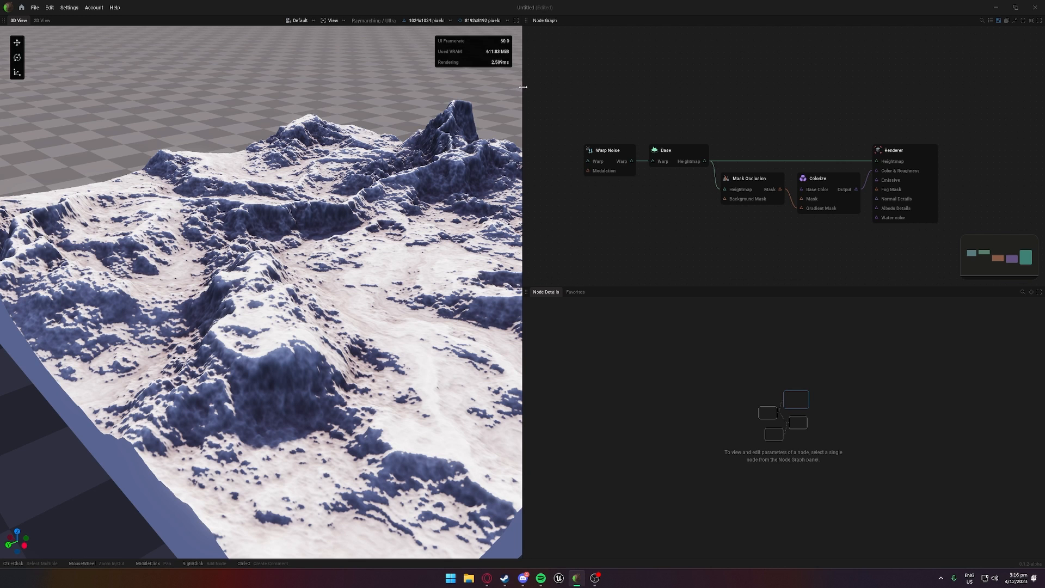
drag(523, 89, 208, 146)
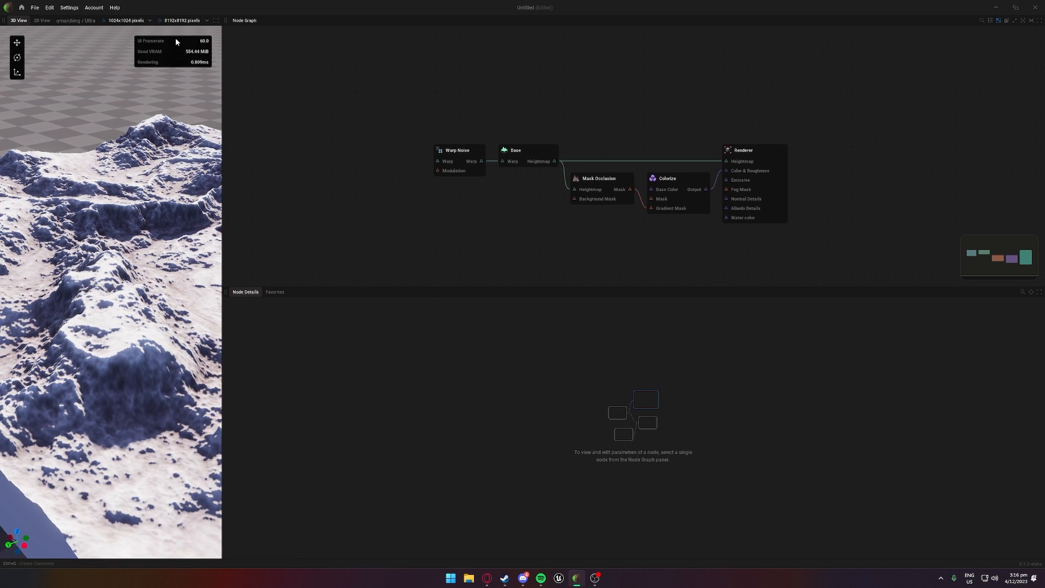
scroll(144, 206, down, 5)
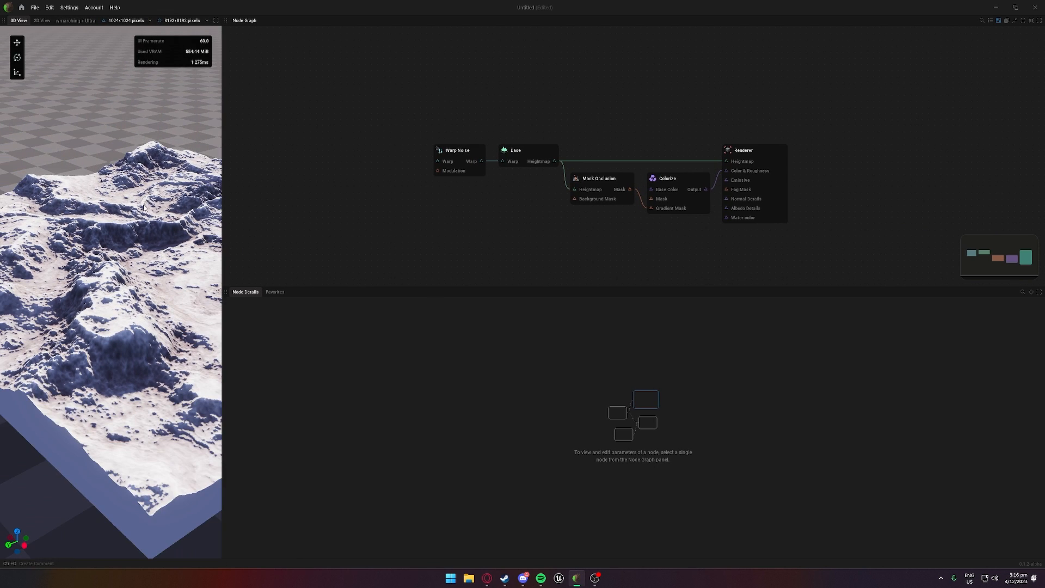
scroll(144, 206, up, 5)
drag(144, 206, 151, 184)
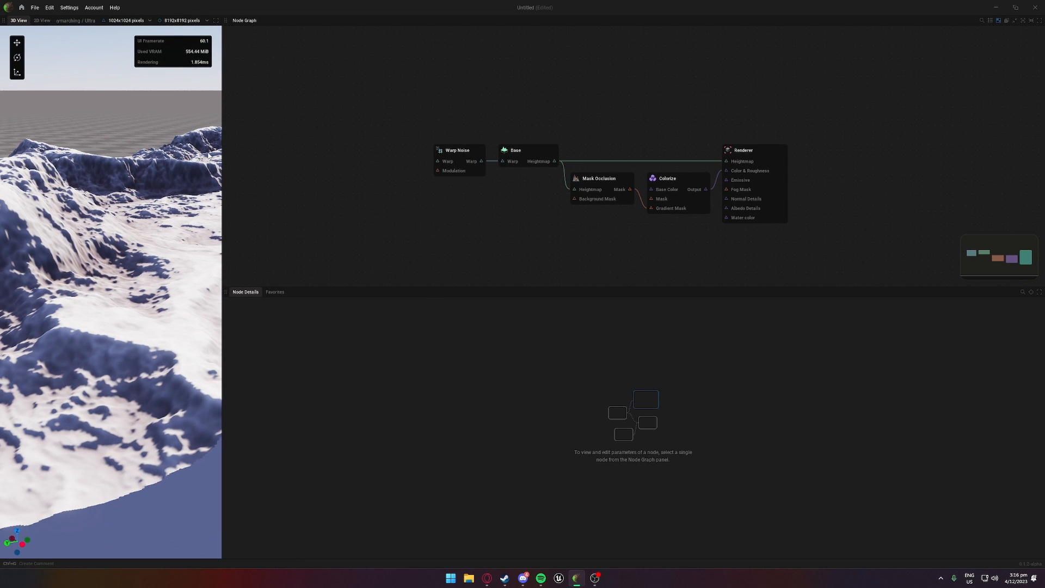
scroll(187, 171, down, 10)
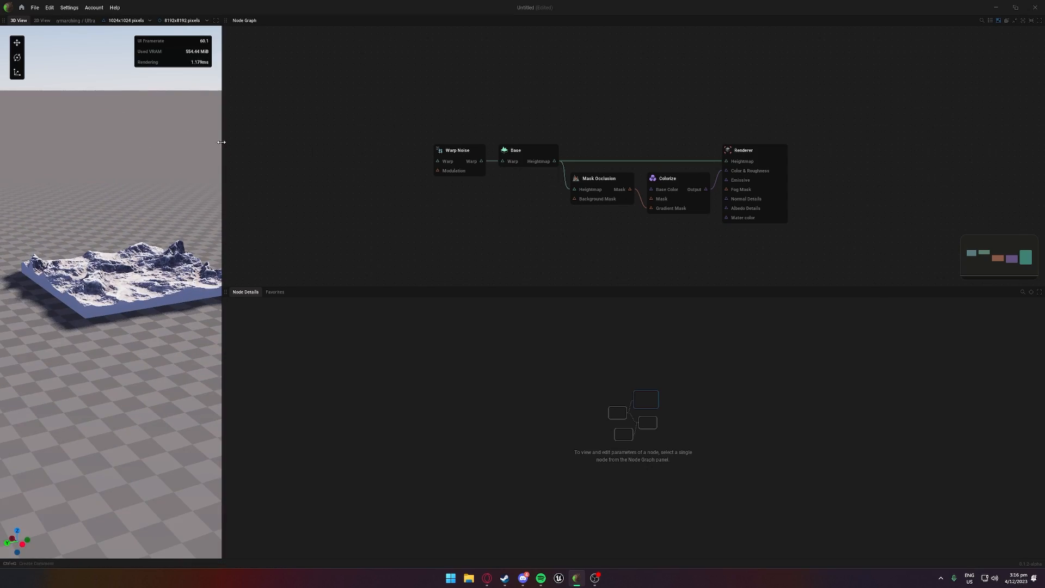
drag(222, 160, 836, 160)
scroll(684, 191, up, 10)
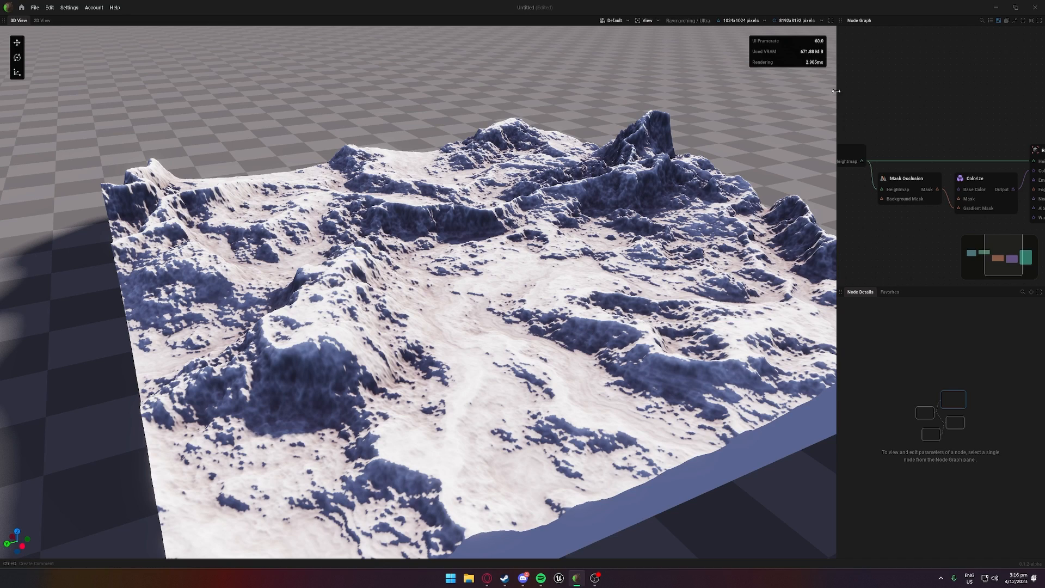
drag(837, 94, 479, 109)
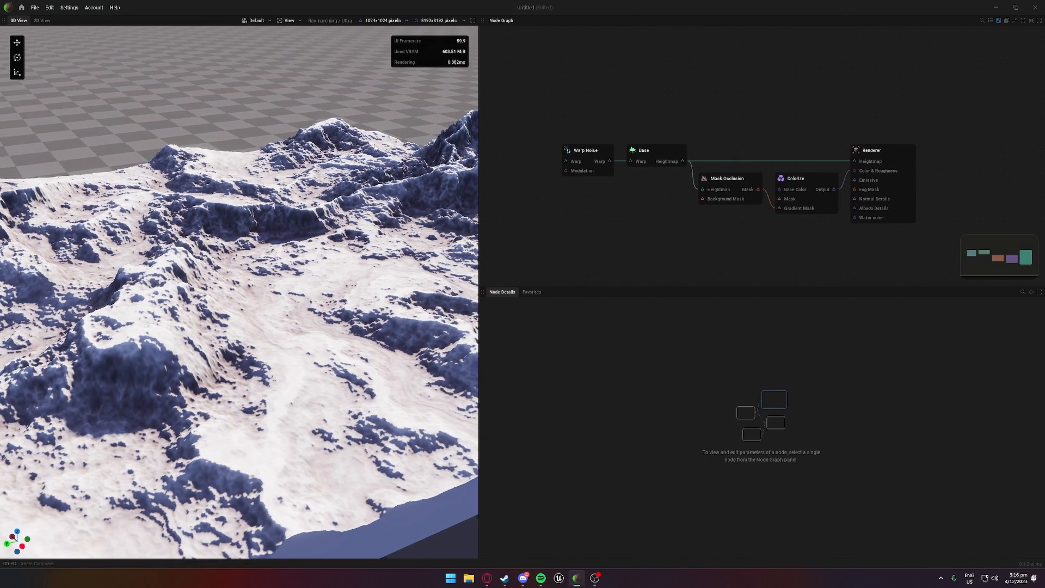
Step: Review the parameters of the Warp Noise, Base, Mask Occlusion, Colorize and Renderer nodes, and return to Warp Noise
scroll(566, 193, up, 1)
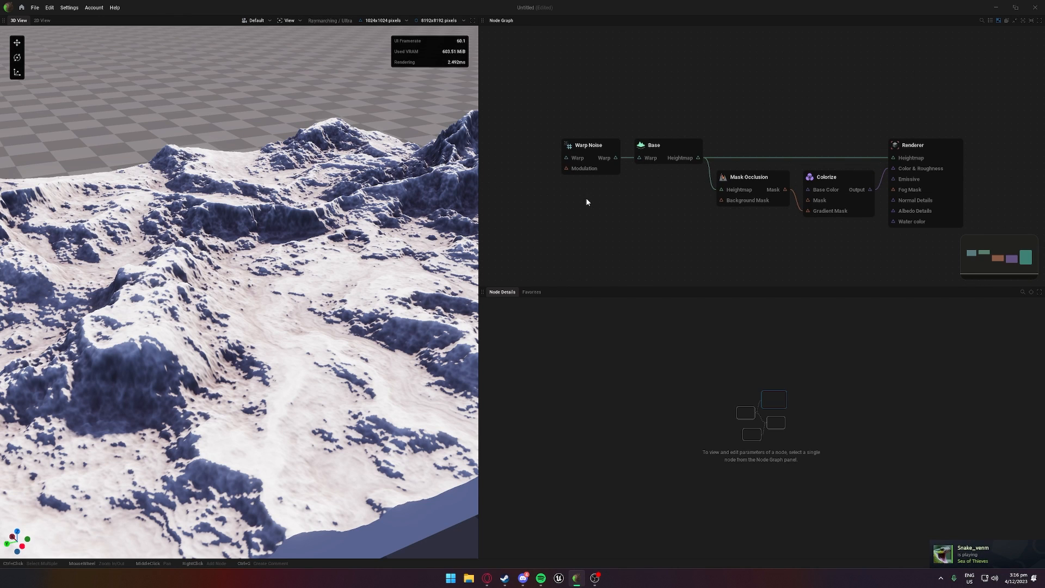
middle_drag(599, 202, 566, 206)
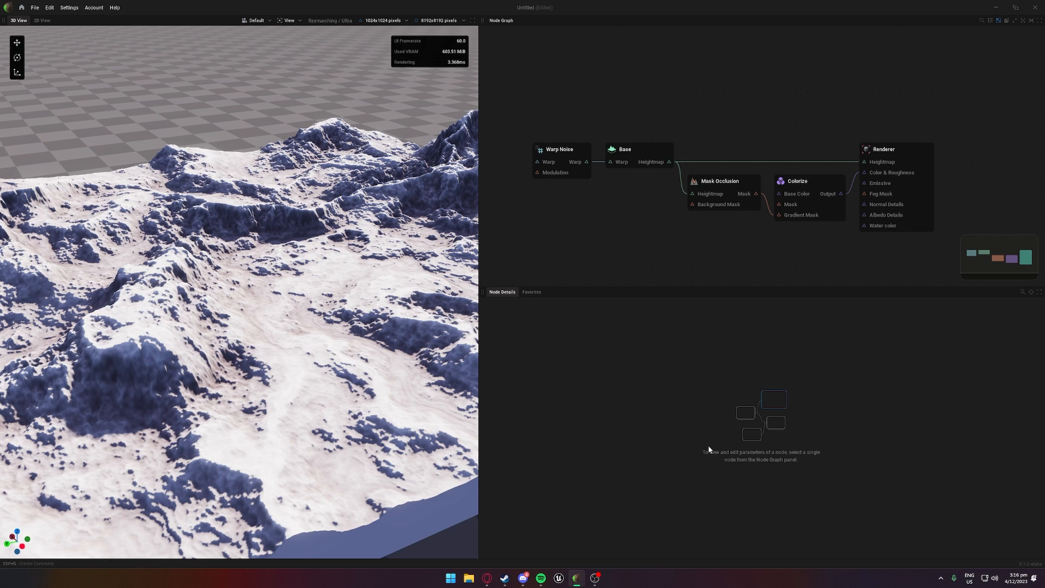
click(551, 172)
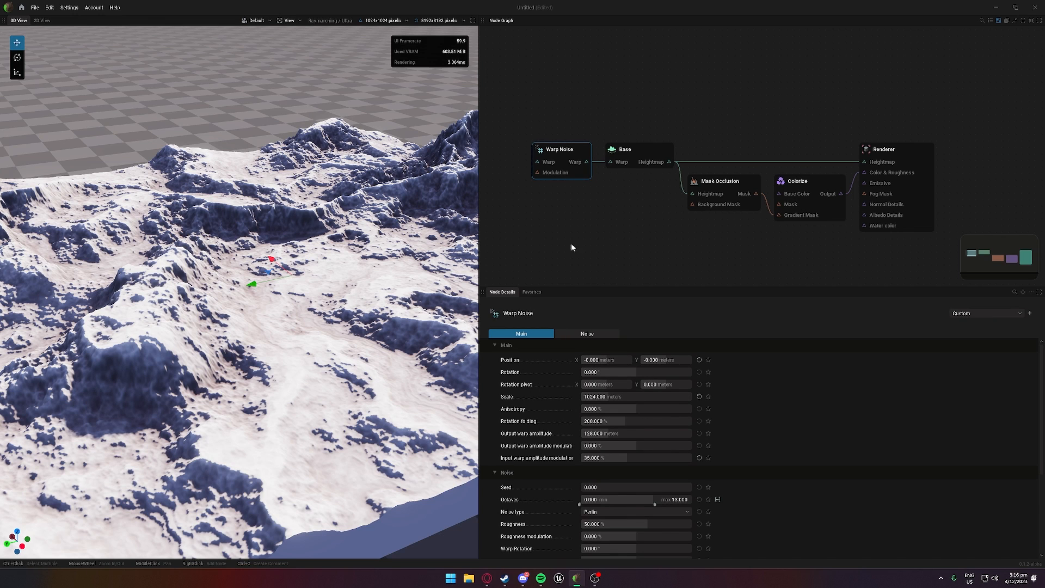
click(626, 155)
click(722, 183)
click(799, 184)
click(905, 154)
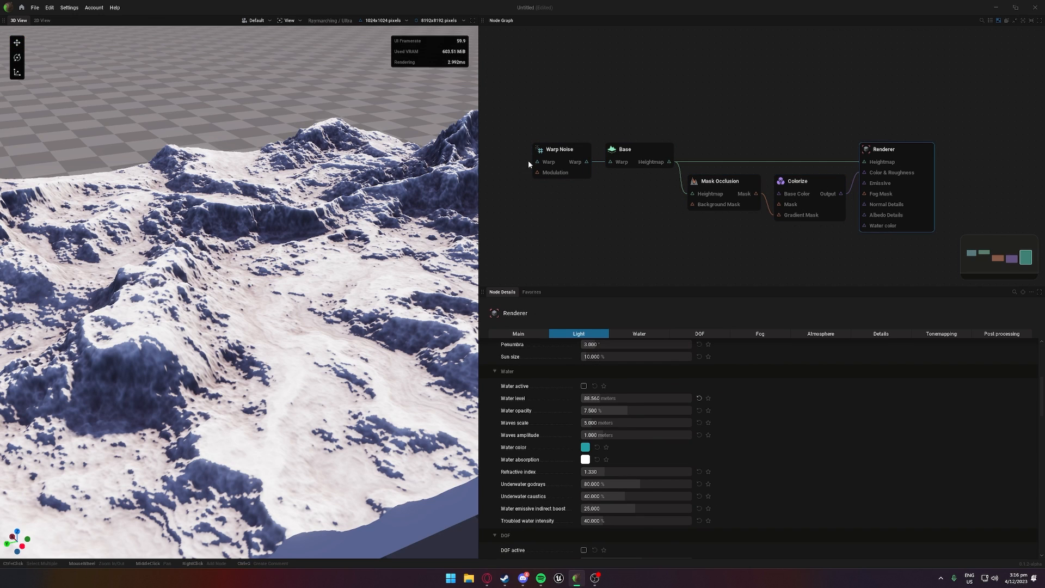
click(536, 163)
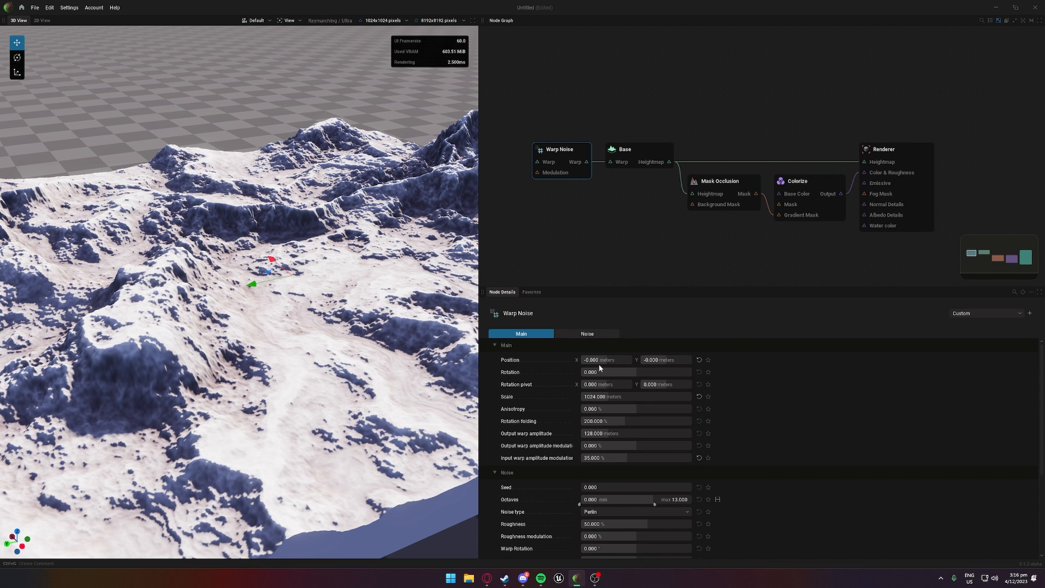
scroll(347, 387, up, 1)
scroll(349, 390, down, 1)
scroll(327, 376, down, 3)
mouse_move(332, 349)
mouse_down()
mouse_move(337, 388)
mouse_move(343, 345)
mouse_up()
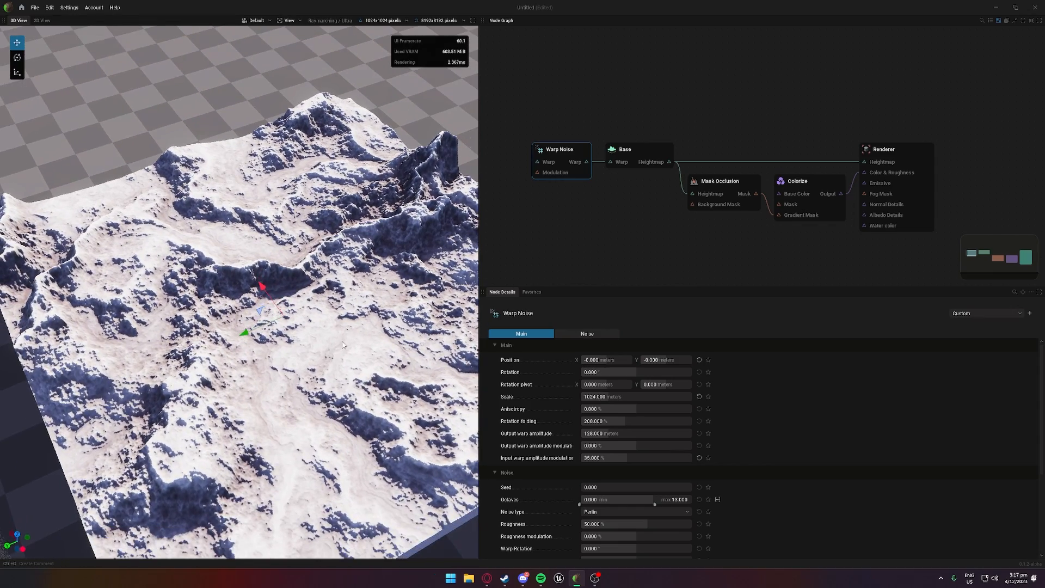
Step: Try a Base node placement with Y position -81.92 m, rotation -39.6°, X rotation pivot -20.48 m and scale 1826 m
click(617, 151)
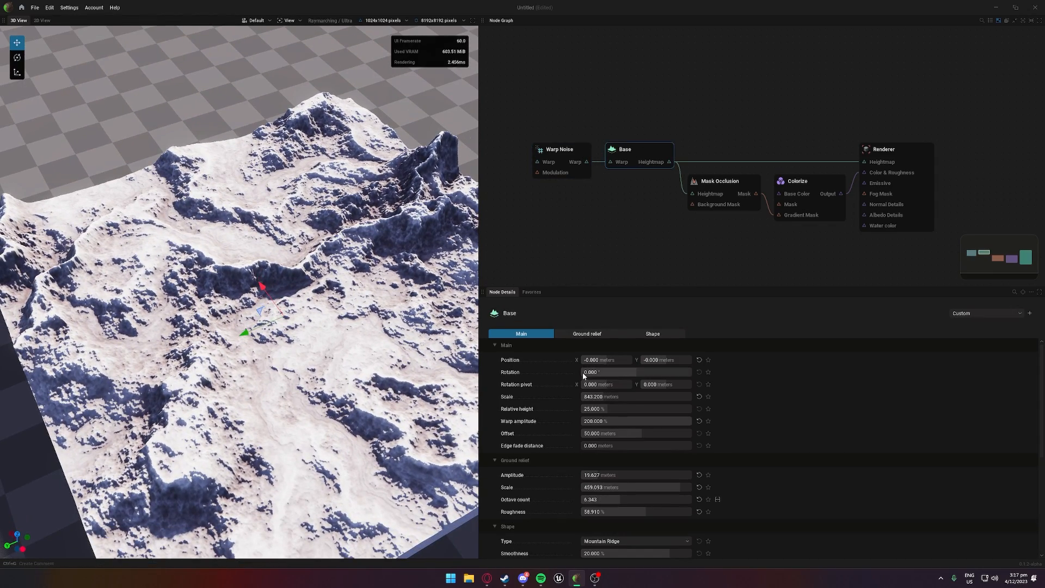
drag(669, 362, 666, 361)
drag(470, 409, 444, 371)
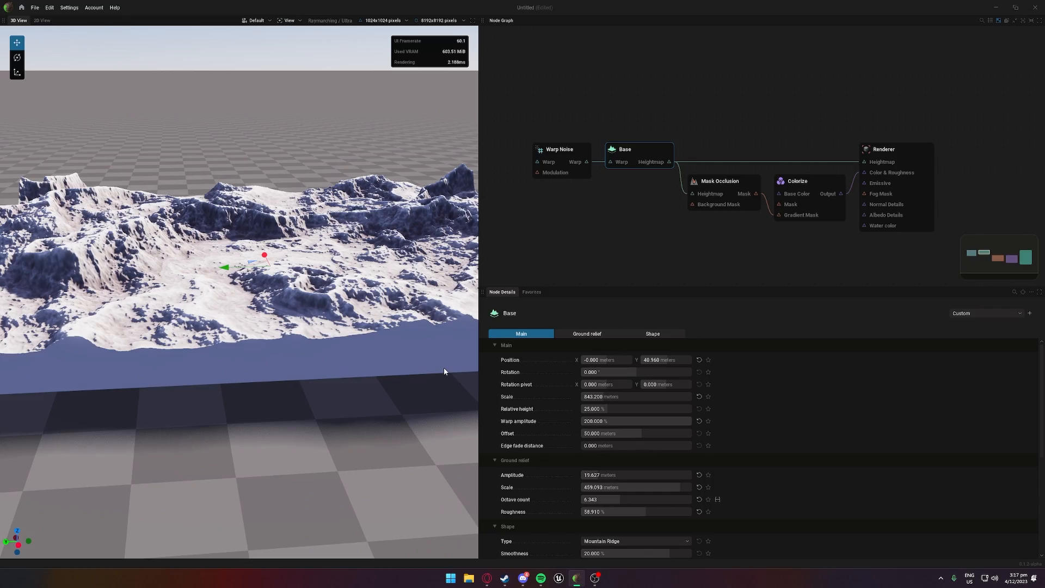
drag(668, 361, 630, 397)
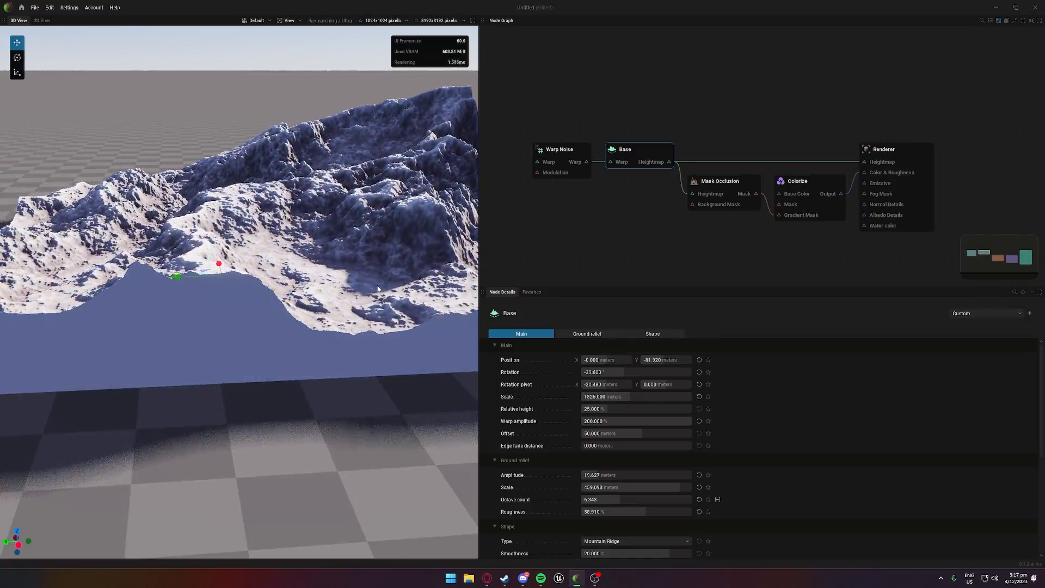
Step: Try the Base node's warp amplitude at 0 % and at about 20 %, checking the Warp Noise node in between
drag(196, 327, 359, 261)
mouse_move(246, 172)
mouse_down()
mouse_move(246, 229)
mouse_move(256, 180)
mouse_up()
drag(618, 421, 585, 421)
drag(654, 421, 583, 421)
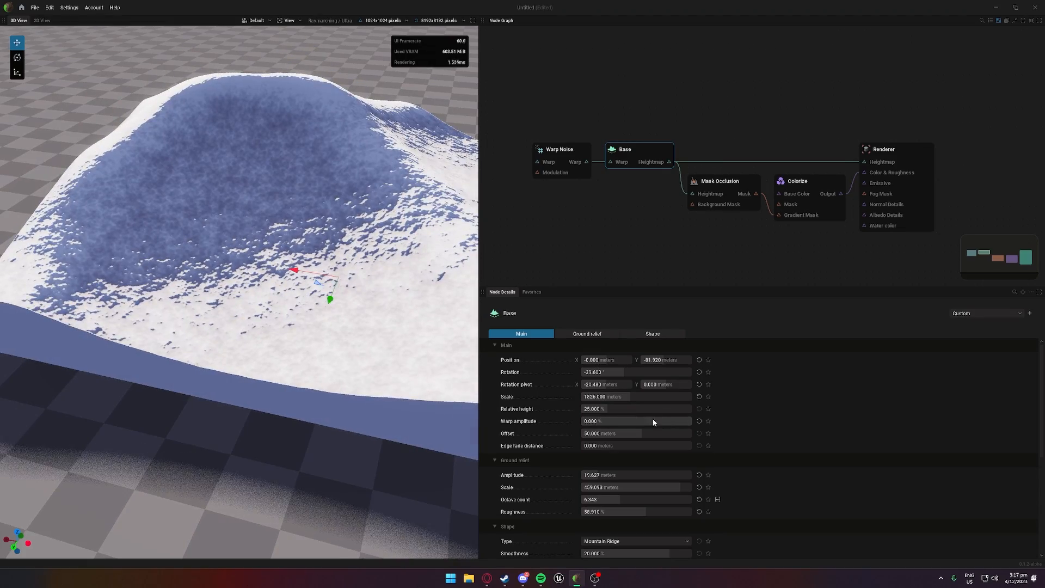
click(570, 151)
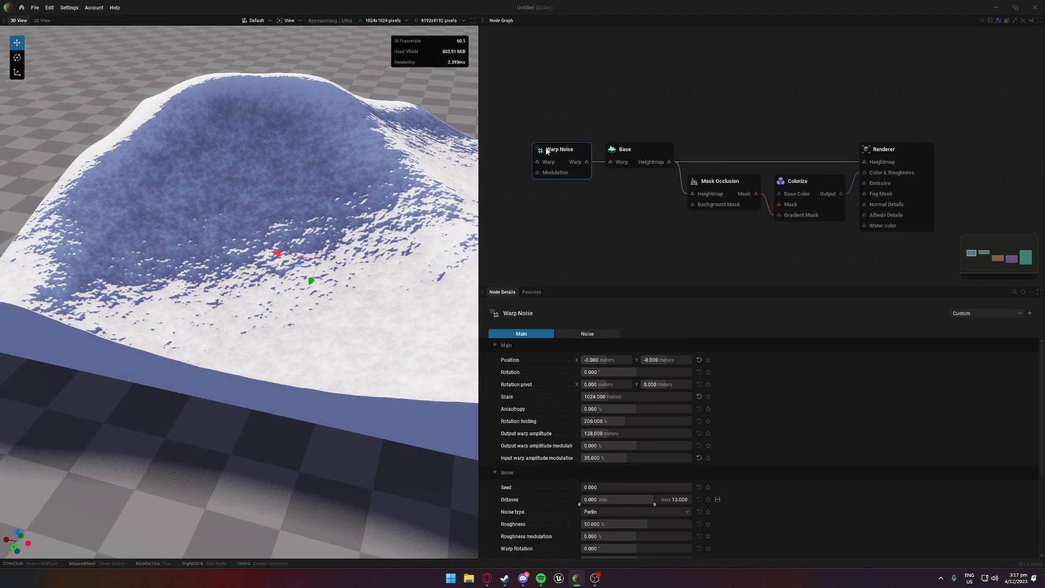
click(637, 149)
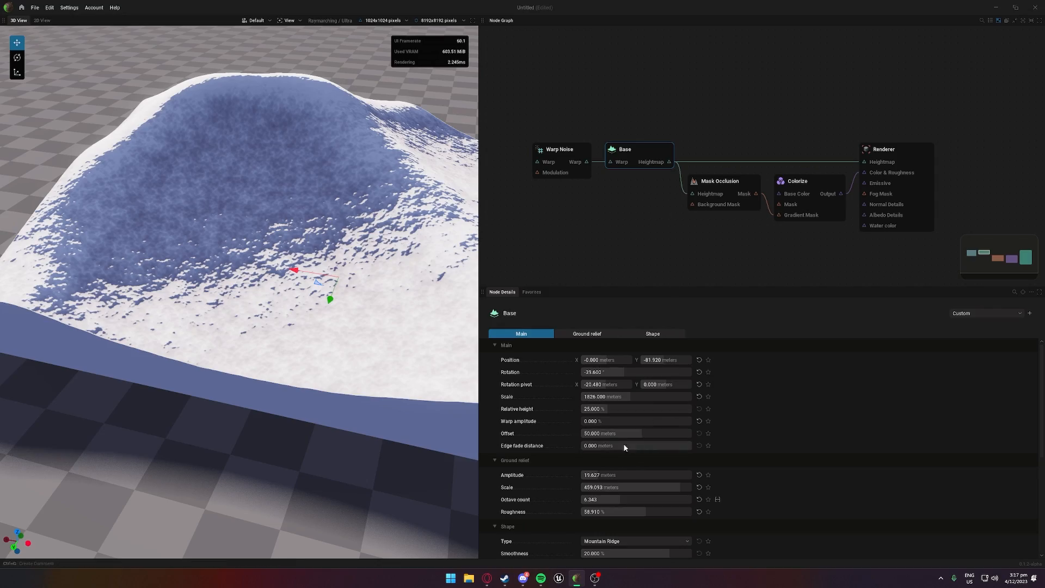
drag(594, 422, 615, 421)
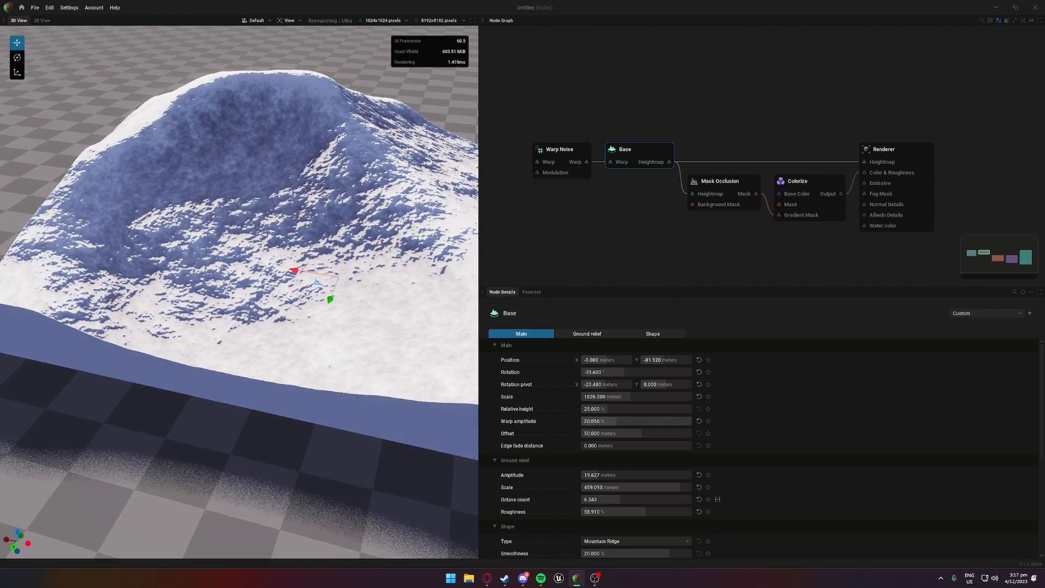
Step: Try a relative height of about 35.2 % and a warp amplitude of 200 % on the Base node
drag(327, 304, 202, 305)
middle_drag(274, 271, 235, 256)
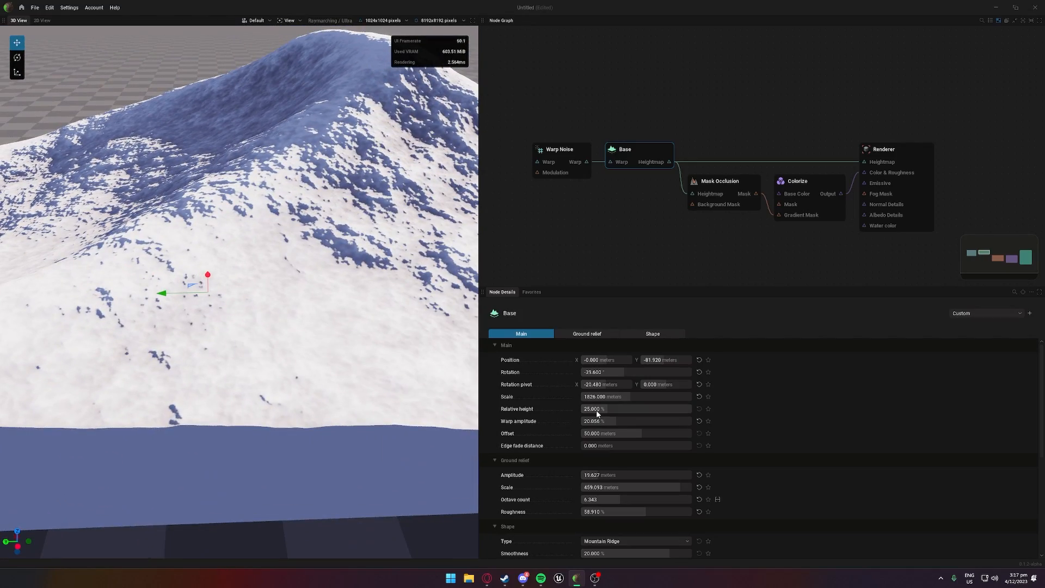
drag(597, 411, 683, 423)
Step: View the whole terrain from above and try a Warp Noise scale of about 573 m
scroll(272, 288, down, 4)
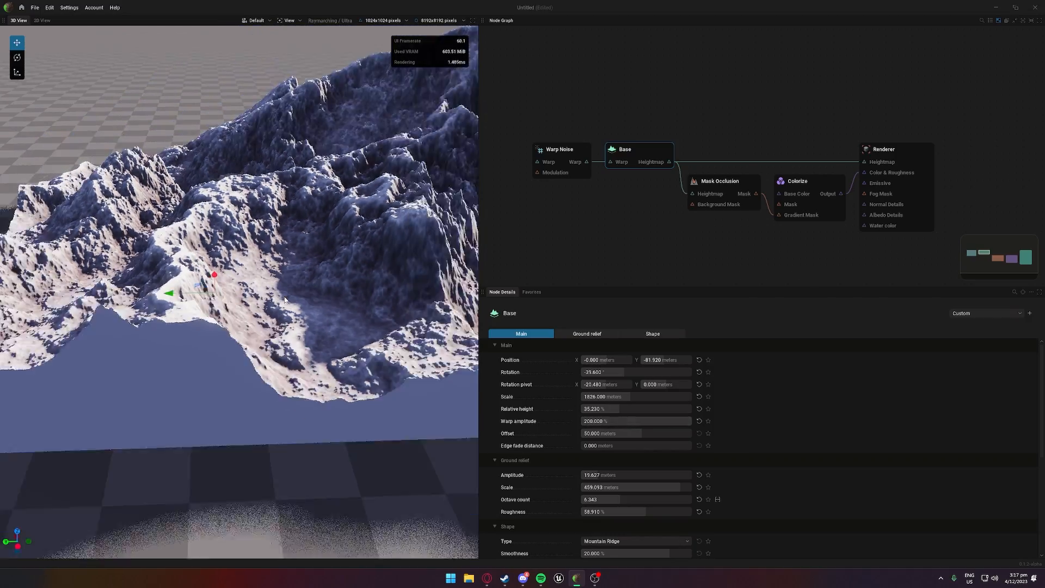
middle_drag(256, 278, 458, 218)
middle_drag(348, 229, 207, 311)
click(567, 158)
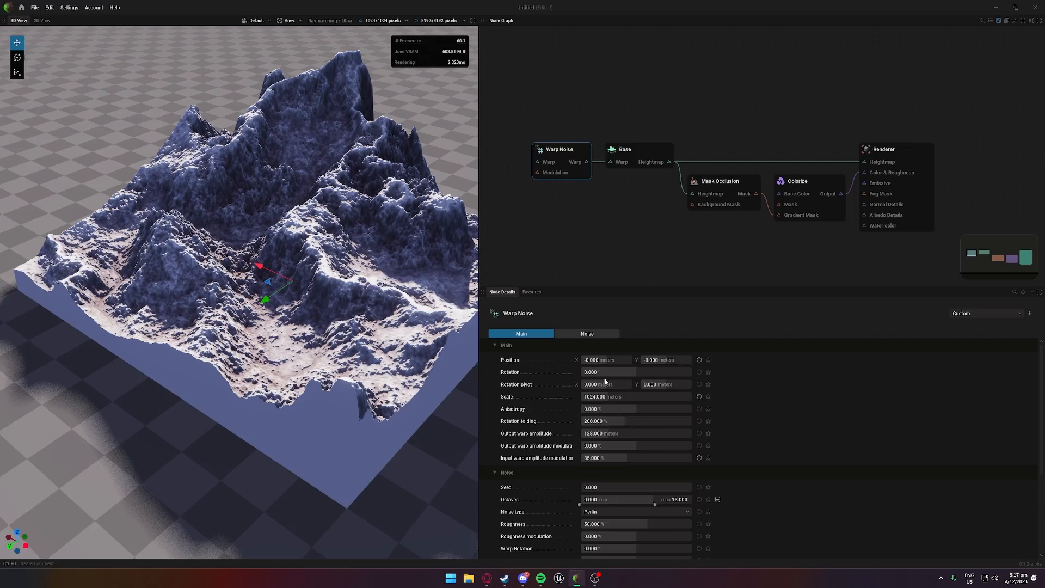
mouse_move(602, 396)
mouse_down()
mouse_move(633, 396)
mouse_move(610, 397)
mouse_up()
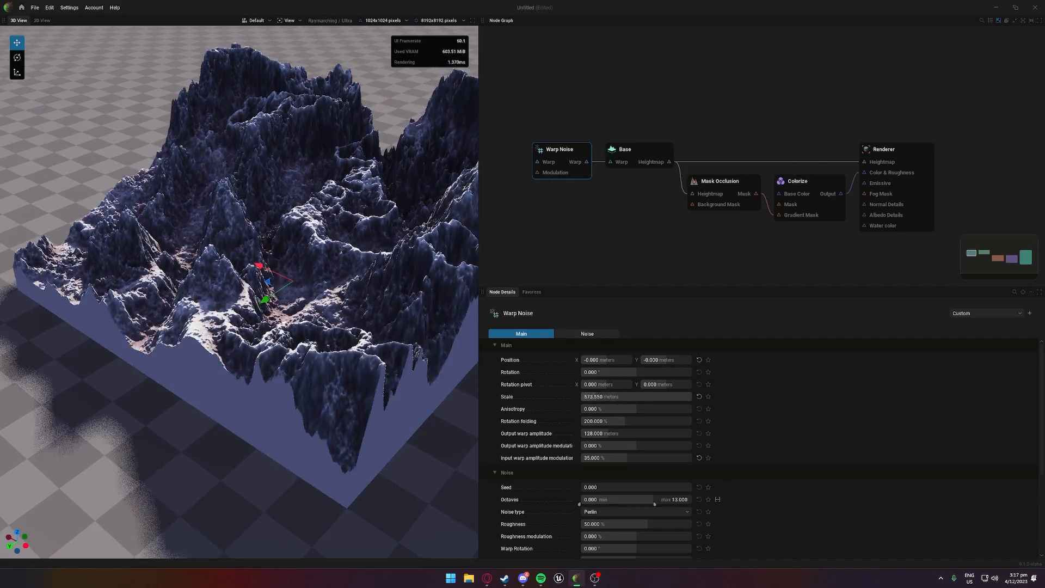
Step: Try a lower warp amplitude on the Base node, inspect the terrain up close, and reselect the Warp Noise node
click(649, 164)
drag(654, 424, 620, 423)
middle_drag(468, 357, 203, 234)
scroll(210, 218, up, 4)
middle_drag(294, 207, 213, 150)
middle_drag(145, 194, 239, 190)
click(540, 153)
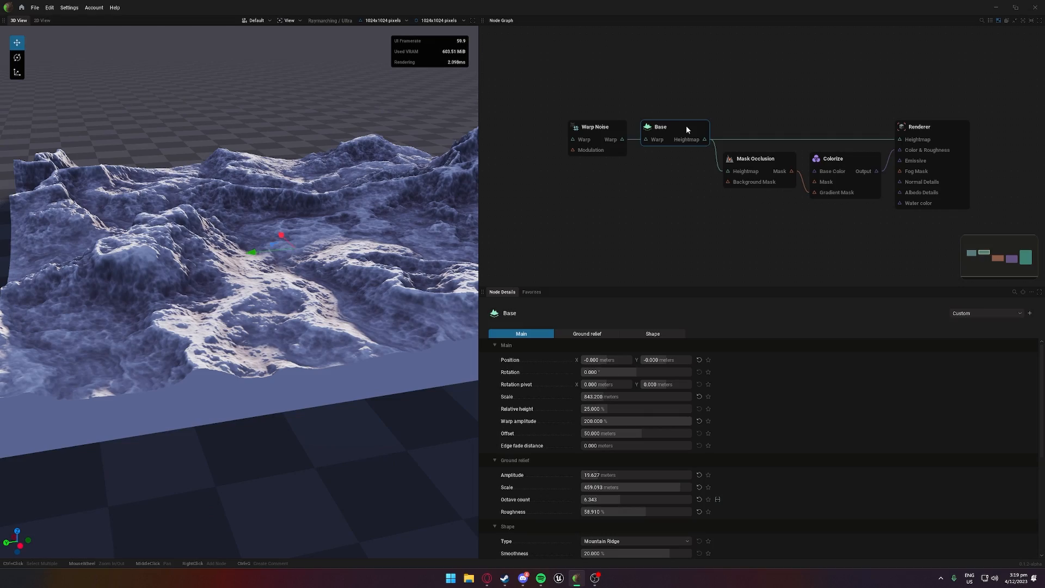
Step: Review the Base node's Shape settings and the available shape types without changing the type
scroll(710, 446, down, 5)
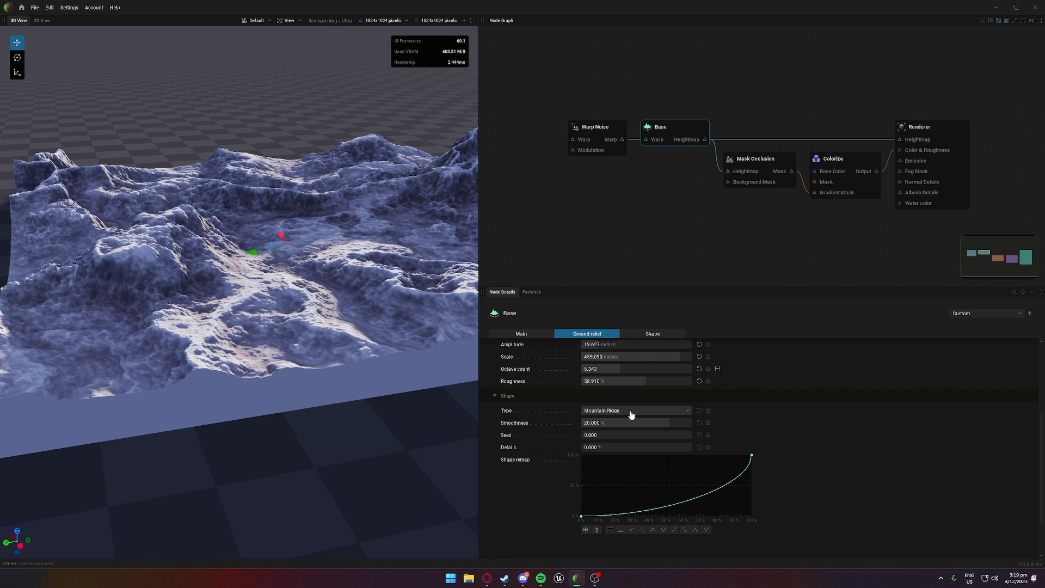
click(631, 414)
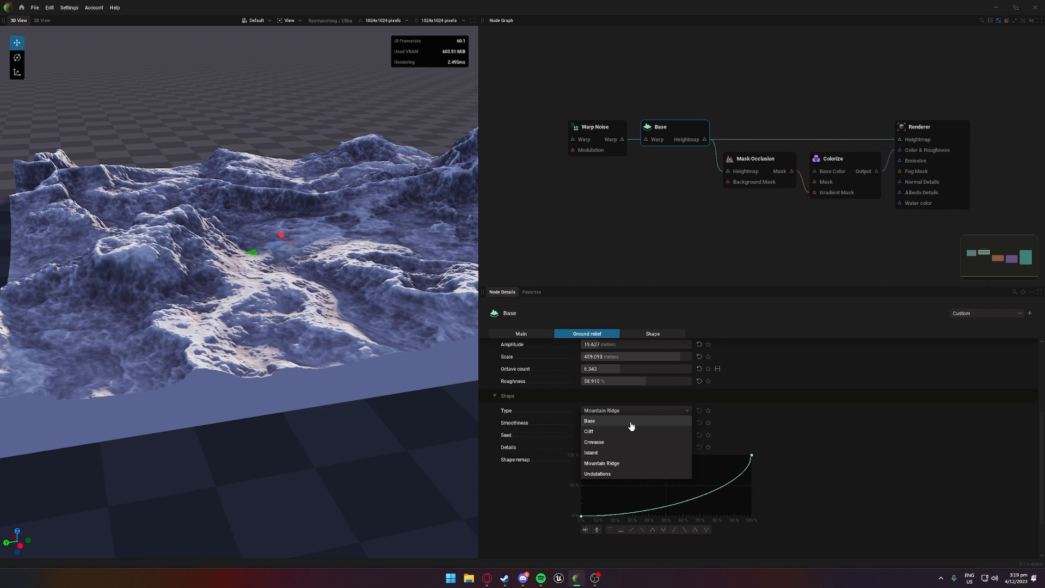
click(401, 359)
Step: Set the Base node's shape smoothness to 25 % and adjust the upper end point of its Shape remap curve
middle_drag(335, 349, 264, 357)
scroll(272, 338, up, 3)
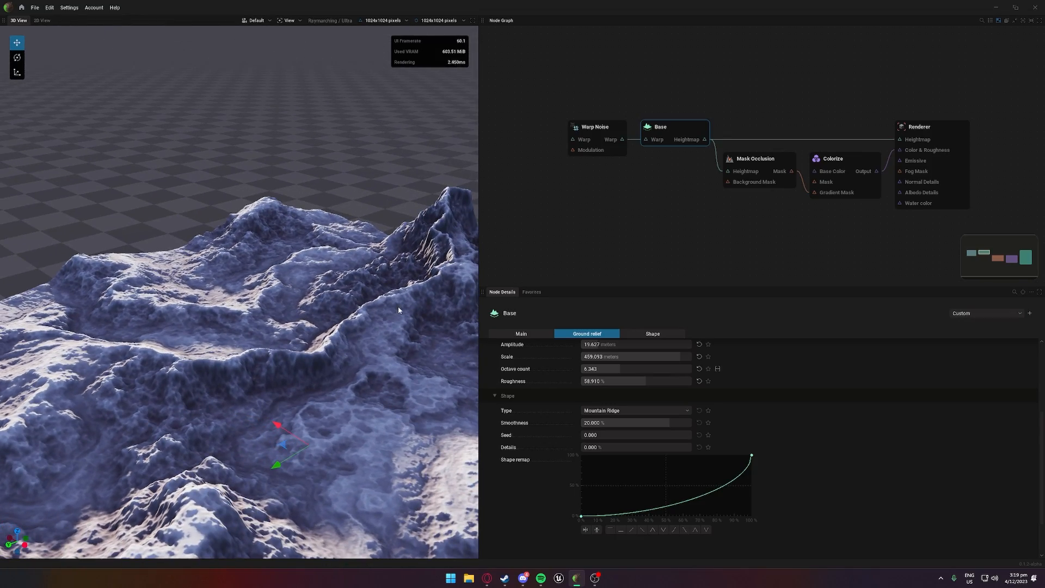
middle_drag(398, 310, 393, 348)
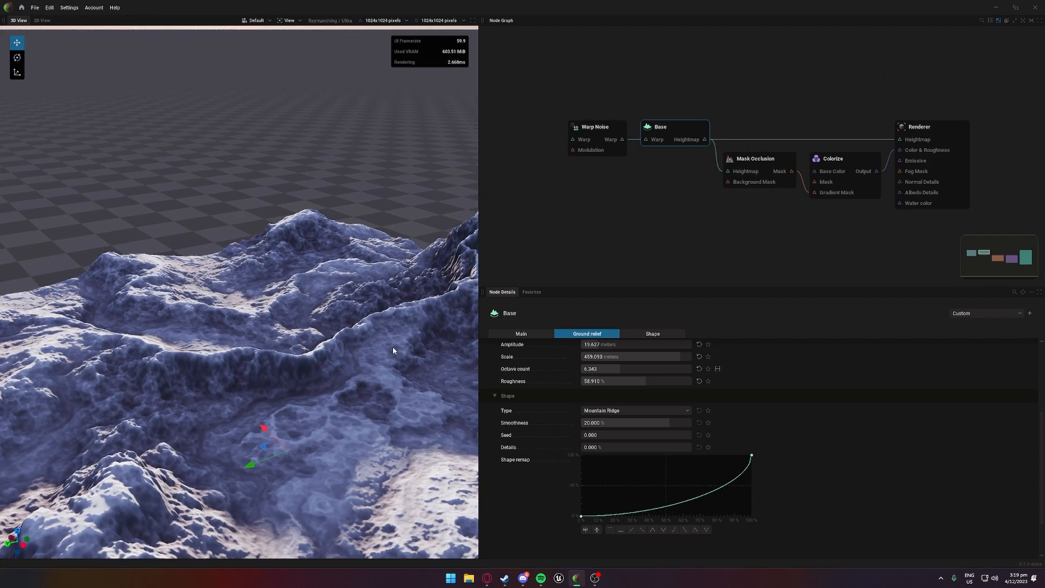
drag(645, 423, 582, 447)
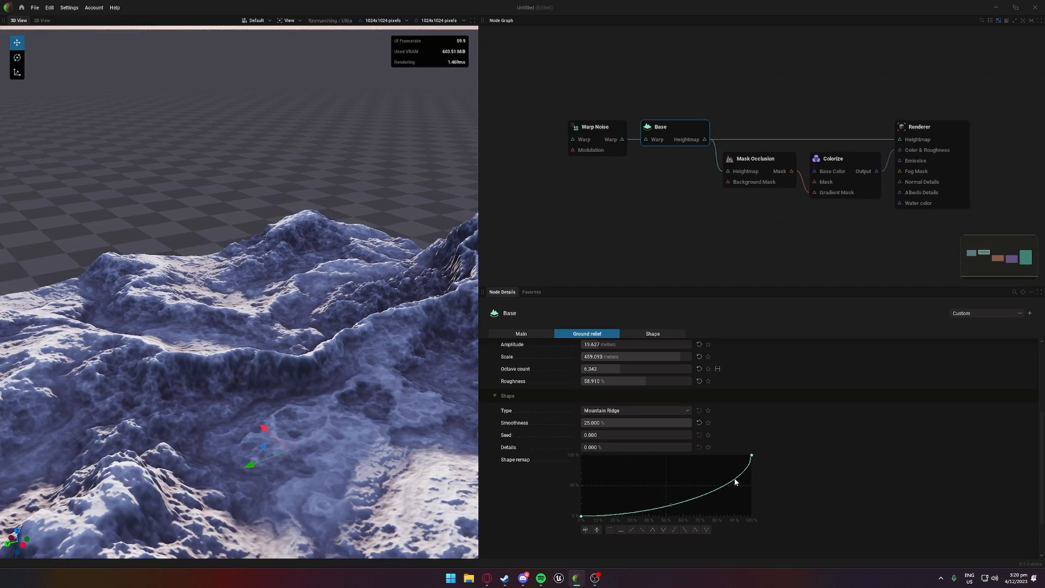
mouse_move(752, 456)
mouse_down()
mouse_move(752, 483)
mouse_move(751, 458)
mouse_move(690, 447)
mouse_move(759, 443)
mouse_up()
Step: Preview the Base shape type on the terrain, and switch the node's shape type to Cliff
click(688, 411)
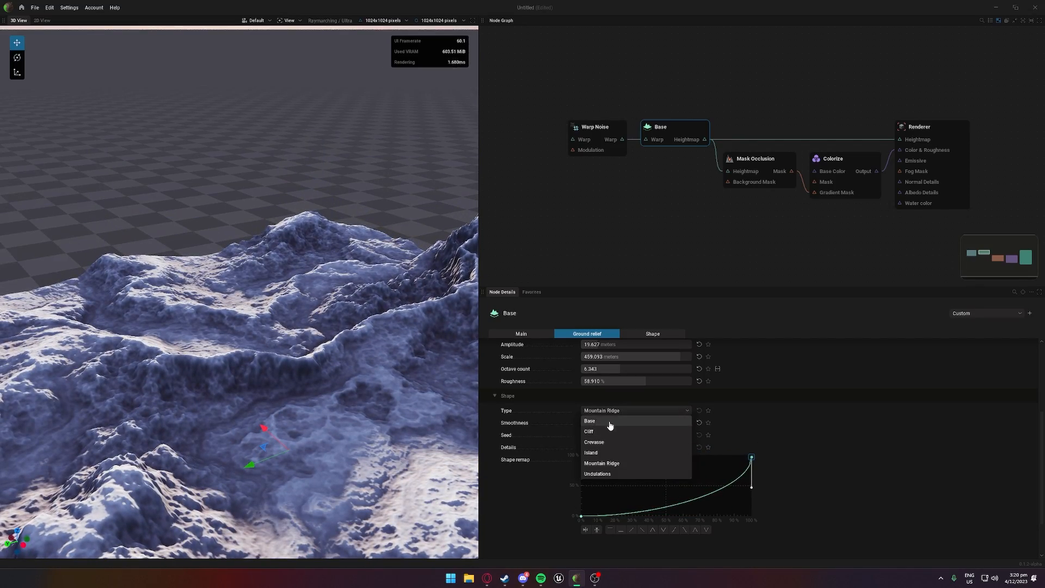
click(621, 430)
scroll(353, 393, down, 2)
drag(345, 390, 339, 386)
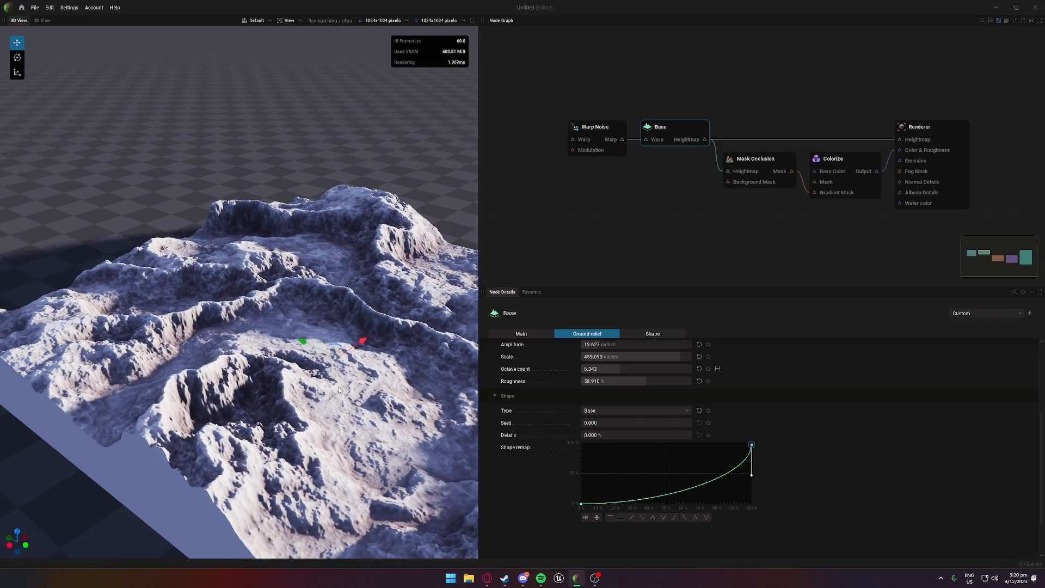
click(607, 410)
click(607, 431)
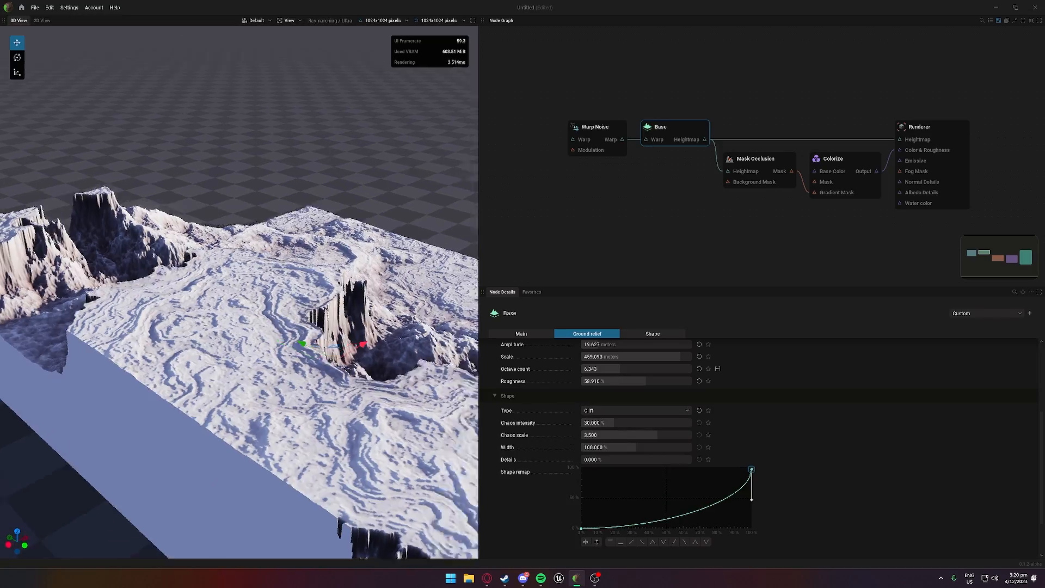
Step: Set the cliff's chaos intensity to 26.333 %, chaos scale to 2.947 and width to 144.443 %, and shift the remap curve's upper end point slightly inward
drag(262, 365, 305, 352)
scroll(302, 364, up, 3)
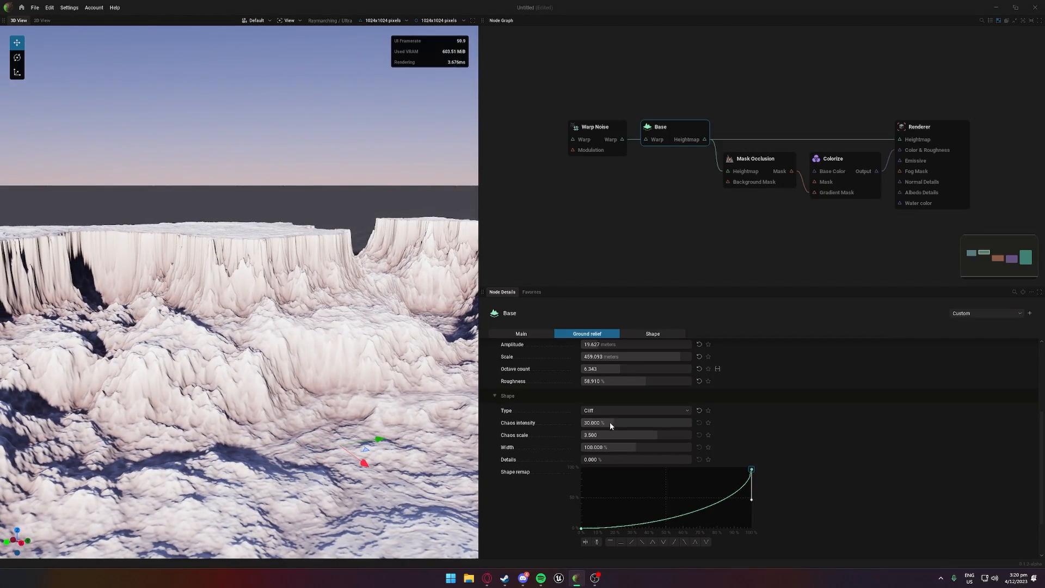
drag(609, 422, 661, 448)
mouse_move(751, 472)
mouse_down()
mouse_move(759, 499)
mouse_move(749, 467)
mouse_up()
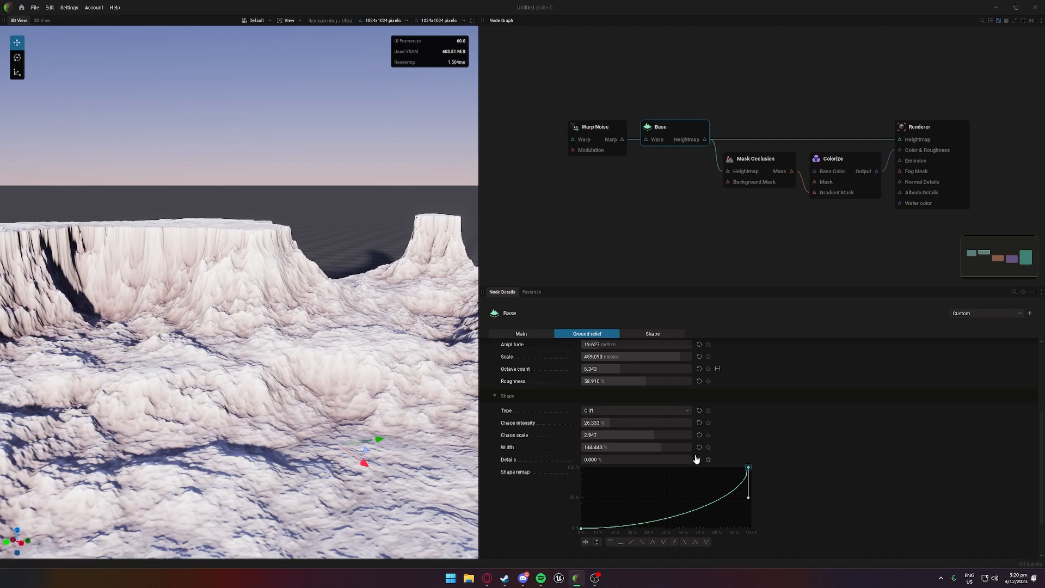
Step: Try the Crevasse and Island shape types on the Base node and inspect each terrain
click(611, 413)
click(602, 443)
middle_drag(374, 401, 298, 335)
scroll(280, 360, up, 3)
click(615, 412)
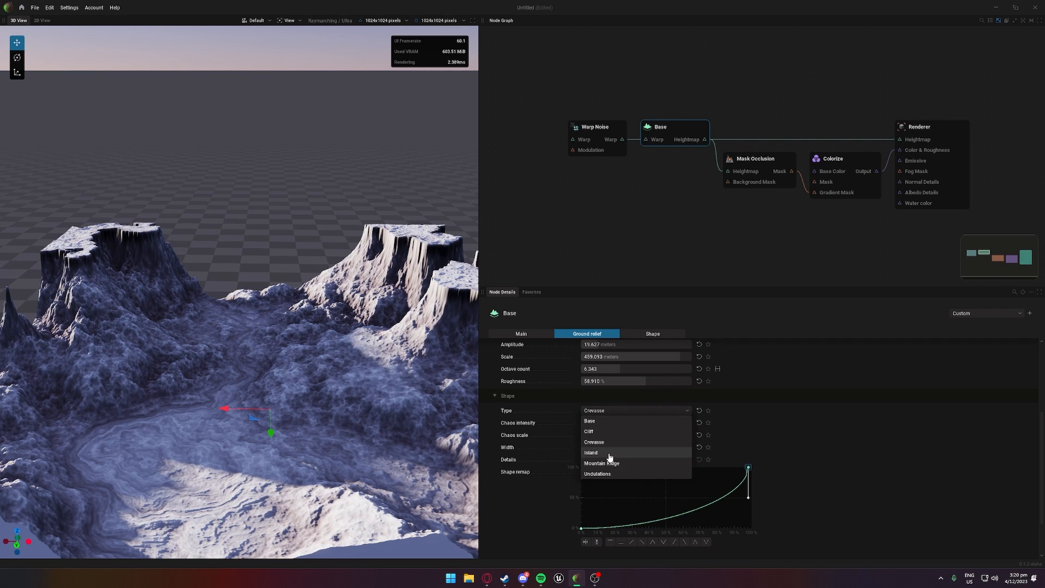
click(591, 453)
middle_drag(348, 381, 352, 397)
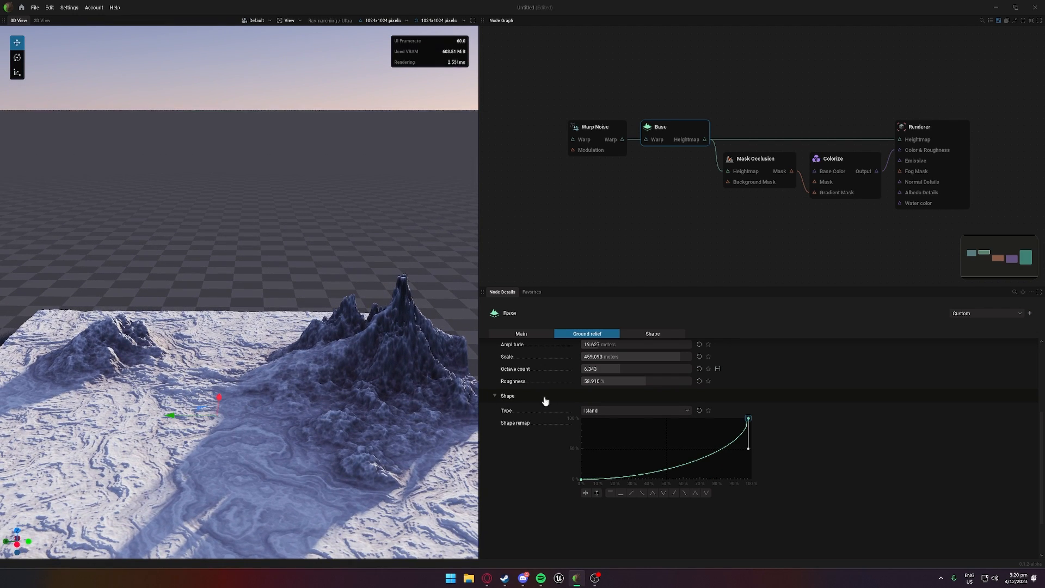
Step: Preview the island terrain with the Renderer's water active at a water level of 69.787 meters, and deactivate the water again
click(929, 128)
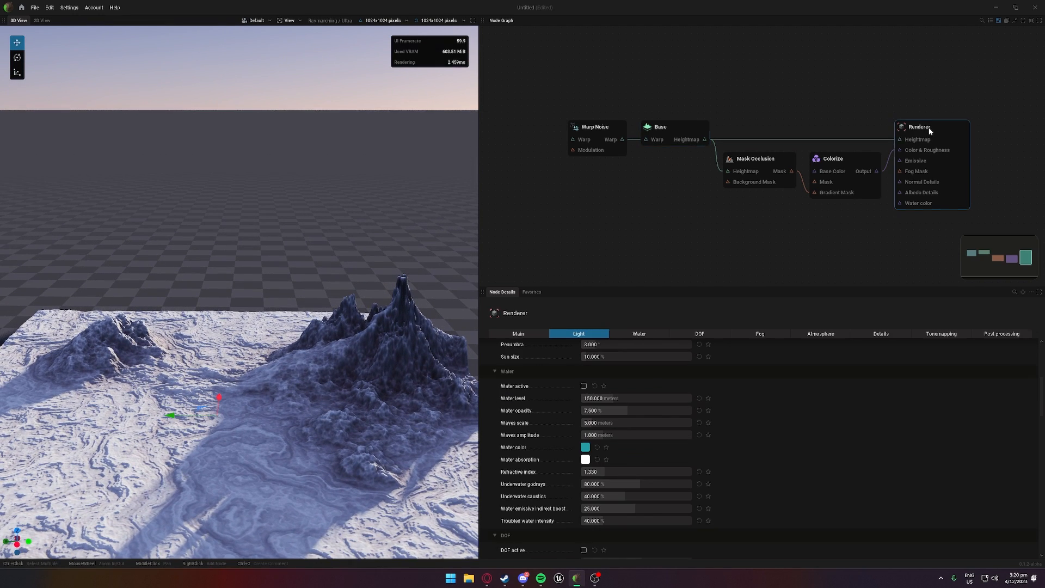
click(583, 387)
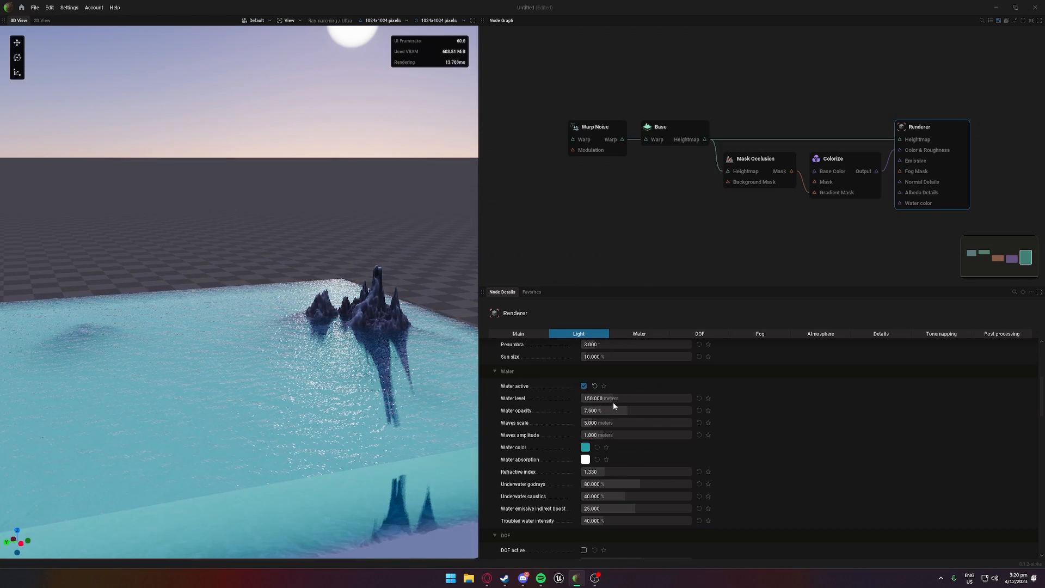
drag(613, 403, 596, 404)
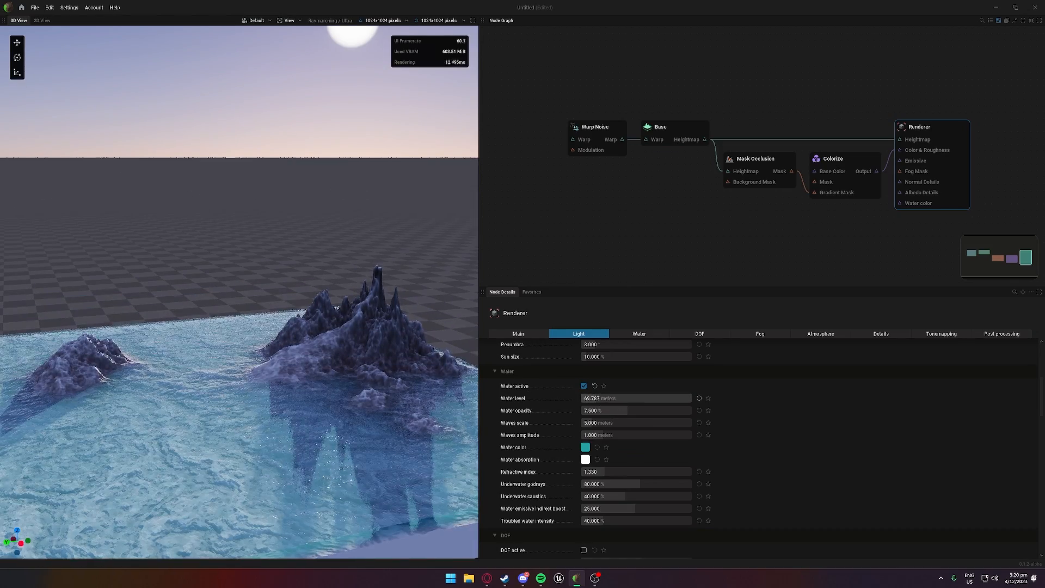
drag(305, 389, 399, 383)
click(583, 387)
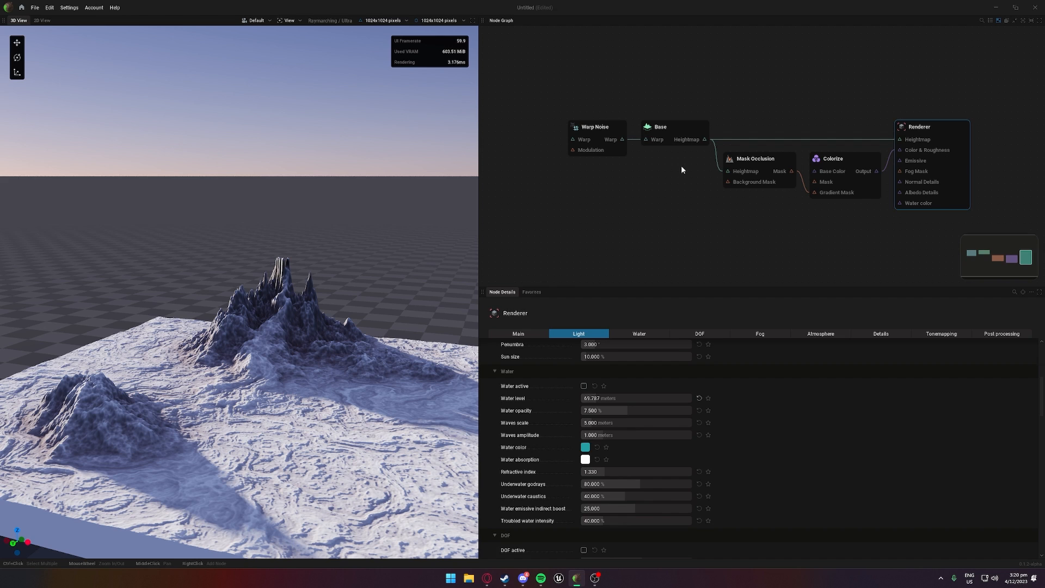
Step: Try the Mountain Ridge and Undulations shape types on the Base node, and set the type back to Base
click(673, 133)
click(626, 411)
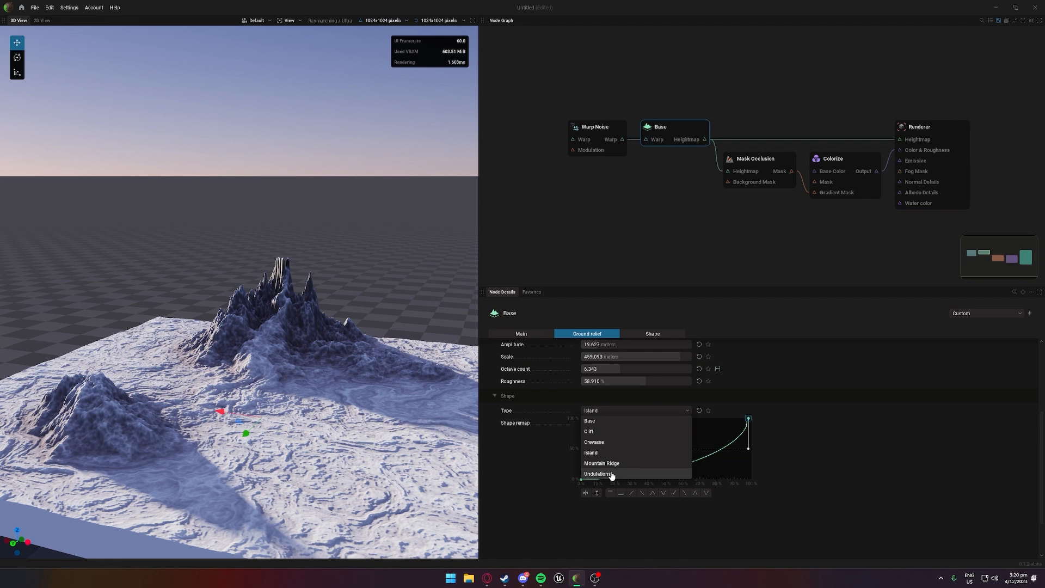
click(602, 463)
click(614, 411)
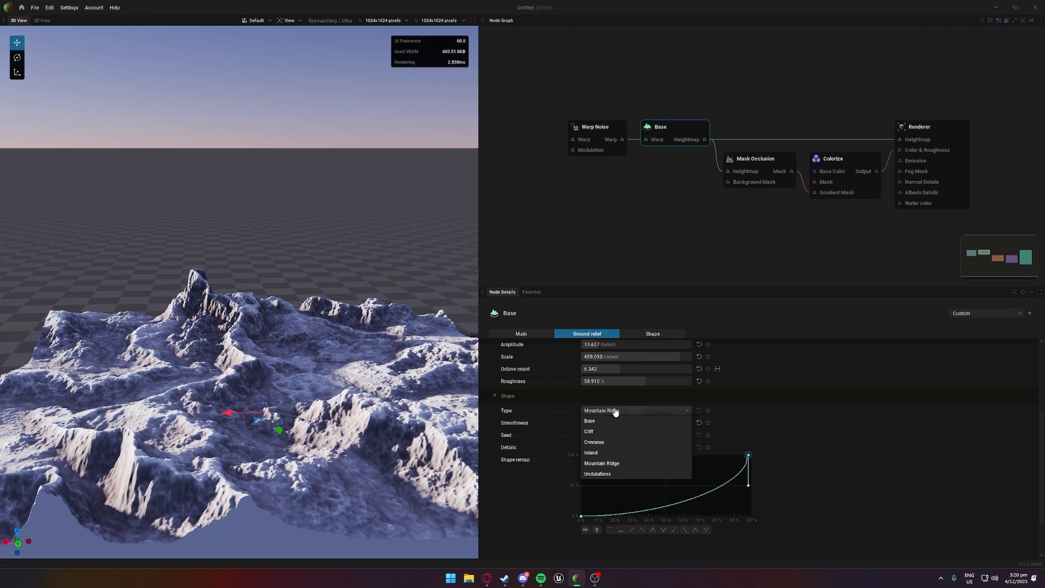
click(602, 476)
drag(412, 400, 397, 381)
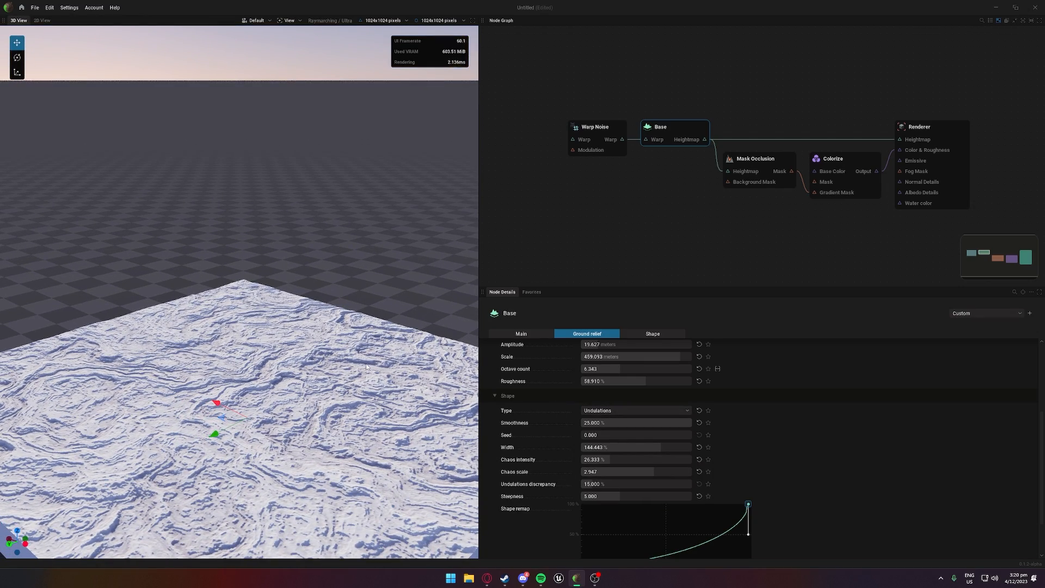
right_drag(366, 368, 345, 408)
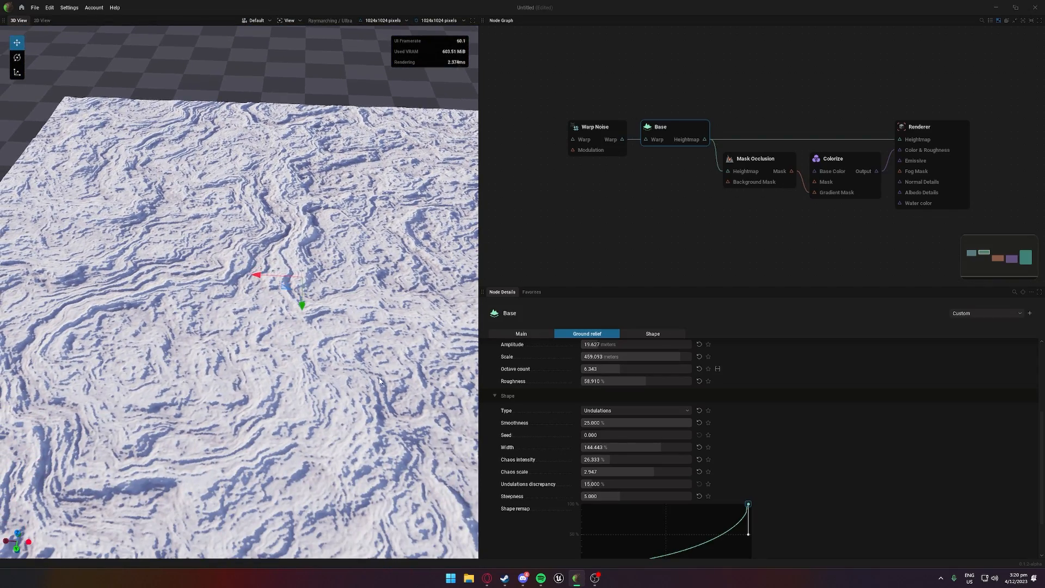
drag(380, 381, 381, 377)
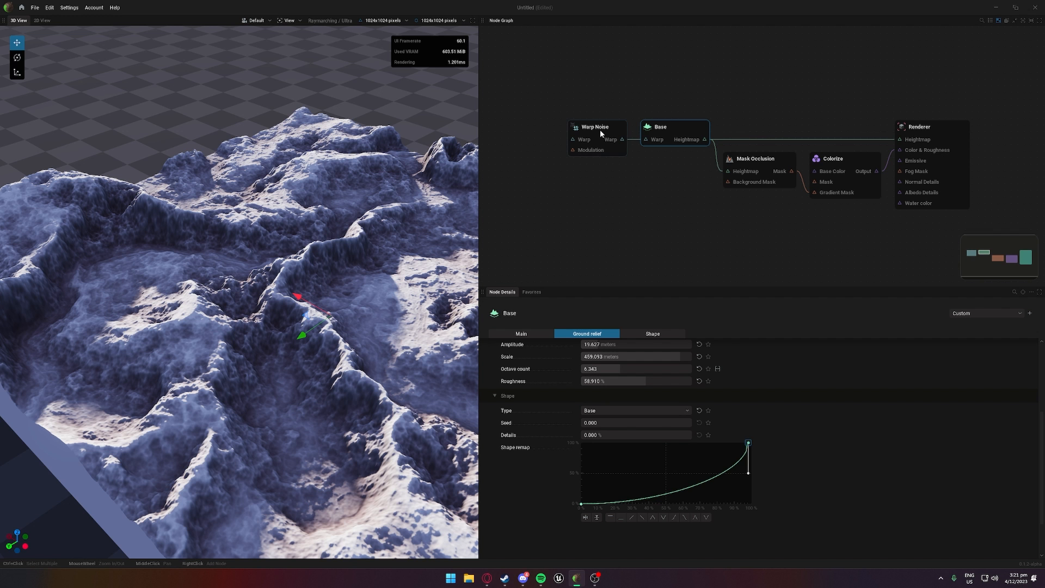
Step: Set the Warp Noise node's maximum octaves to 11.088 and disconnect its Warp output from the Base node
click(600, 130)
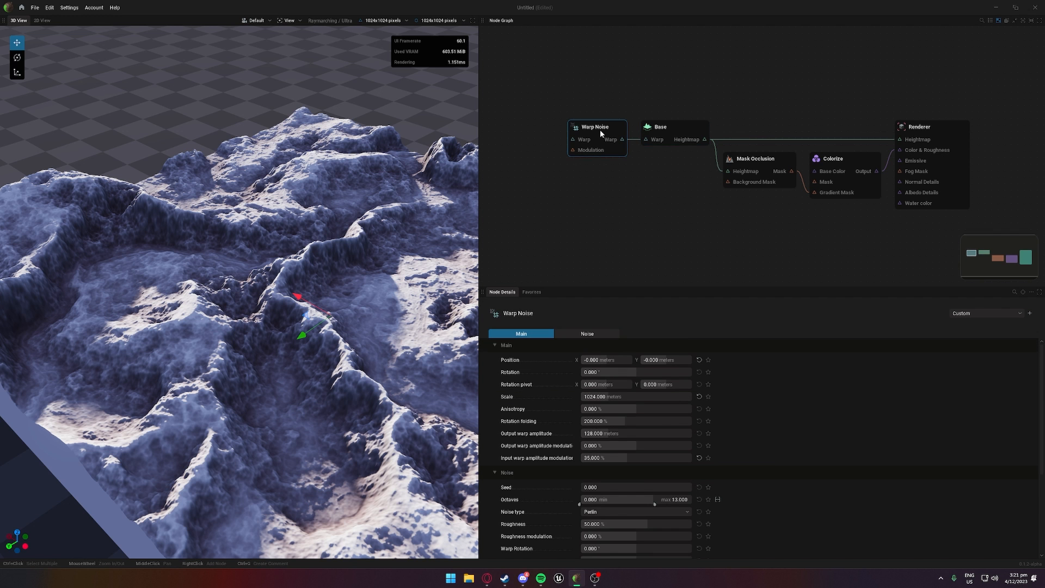
scroll(626, 409, down, 5)
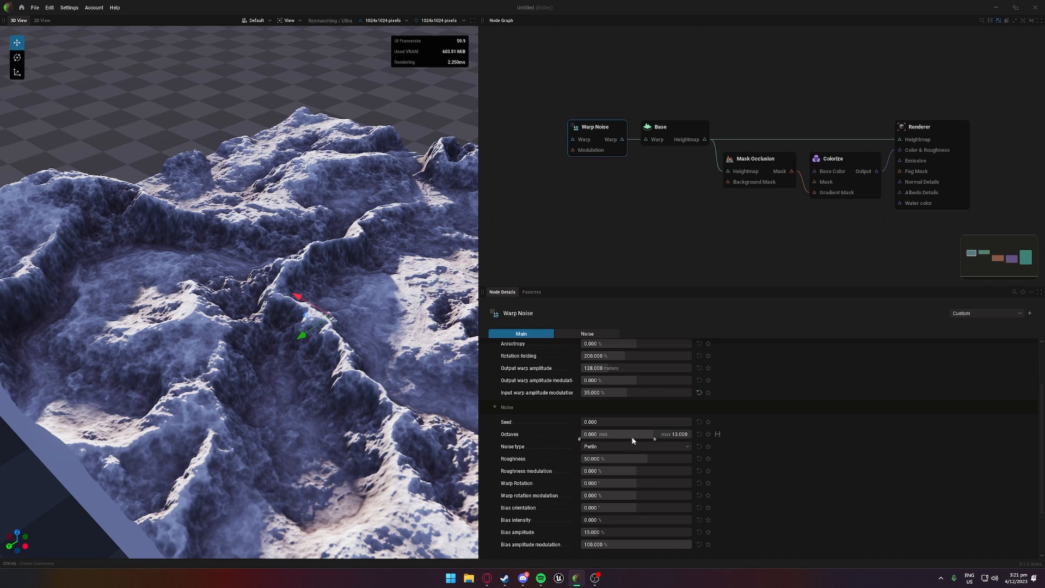
mouse_move(654, 436)
mouse_down()
mouse_move(609, 435)
mouse_move(644, 437)
mouse_up()
drag(634, 141, 617, 190)
click(646, 171)
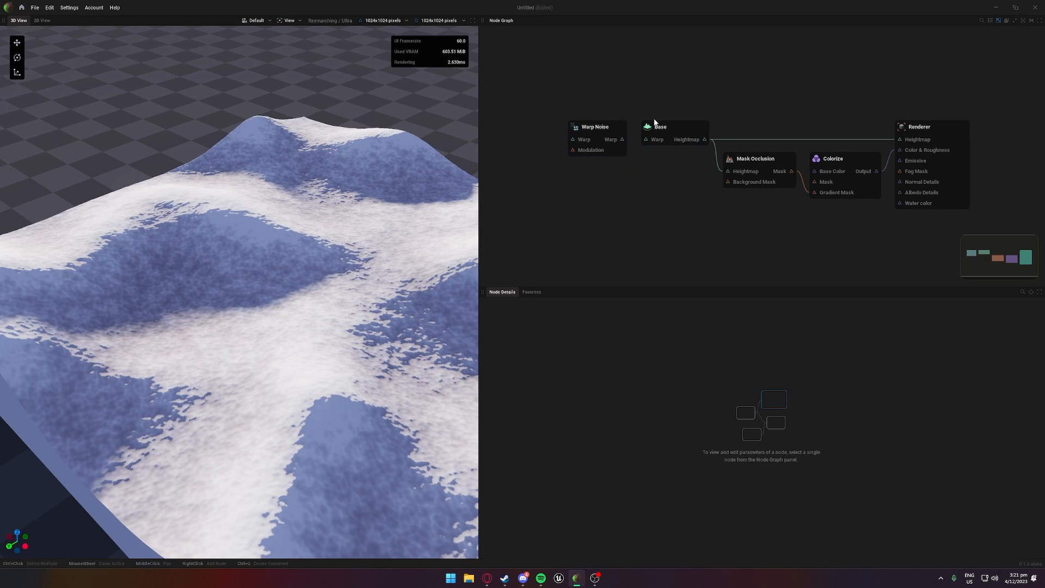
Step: Set the Base node's relative height to 21.040 %
click(667, 144)
scroll(606, 418, up, 3)
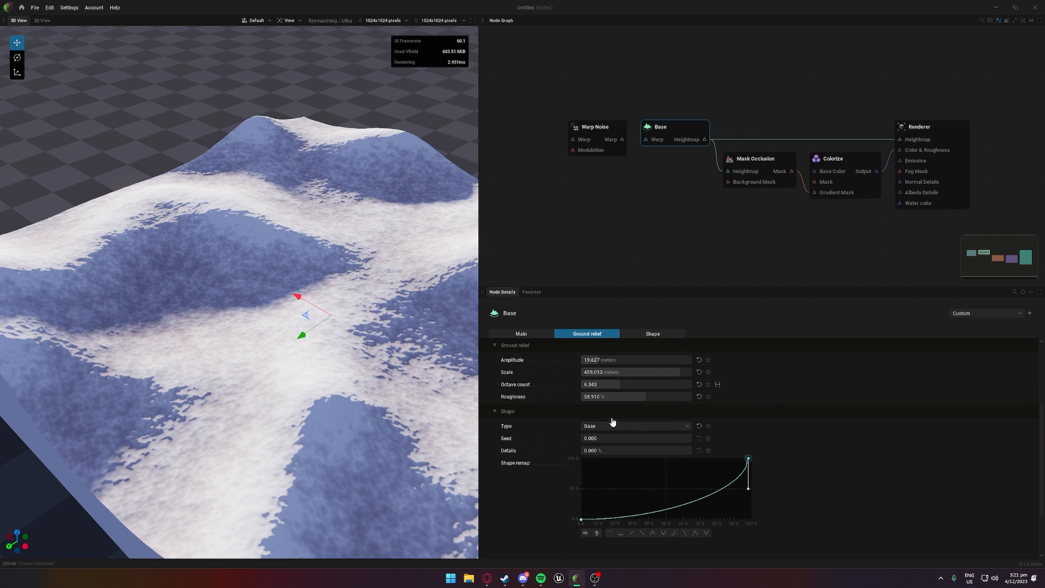
scroll(612, 417, up, 2)
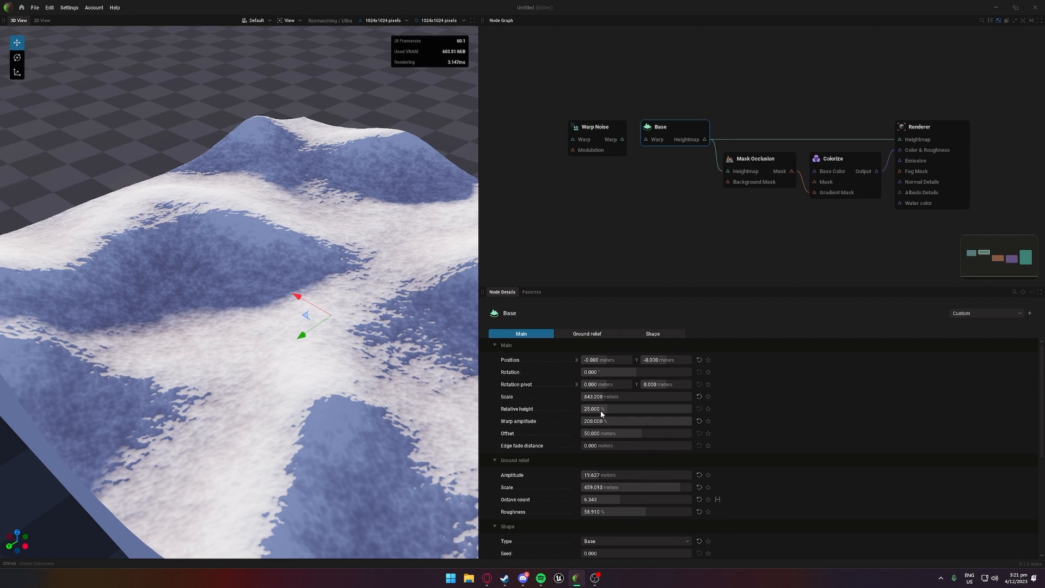
drag(600, 410, 692, 422)
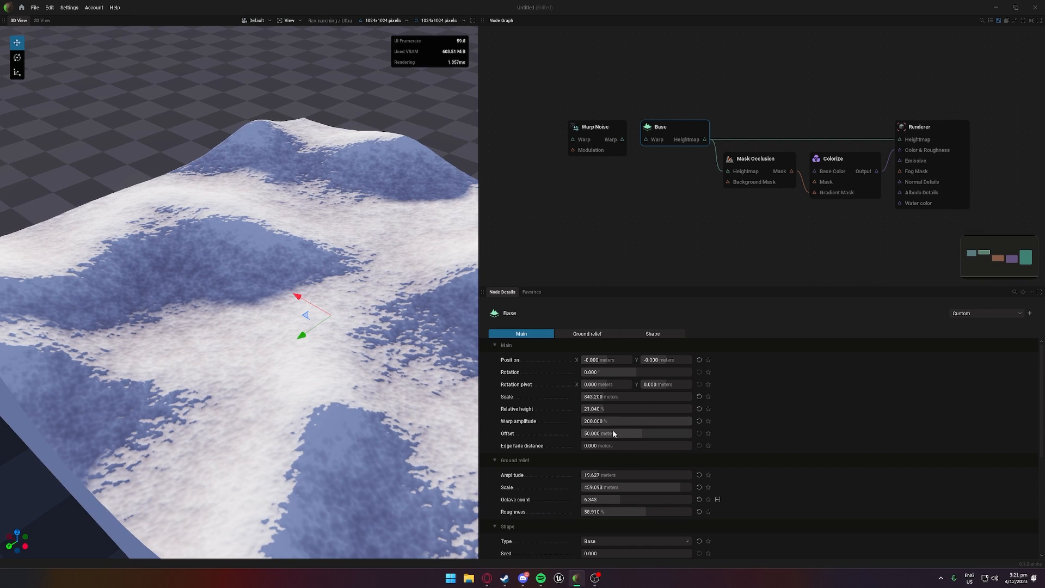
Step: Reset the Base node's ground relief amplitude and scale to their defaults, and reconnect the Warp Noise output to its Warp input
scroll(608, 434, down, 1)
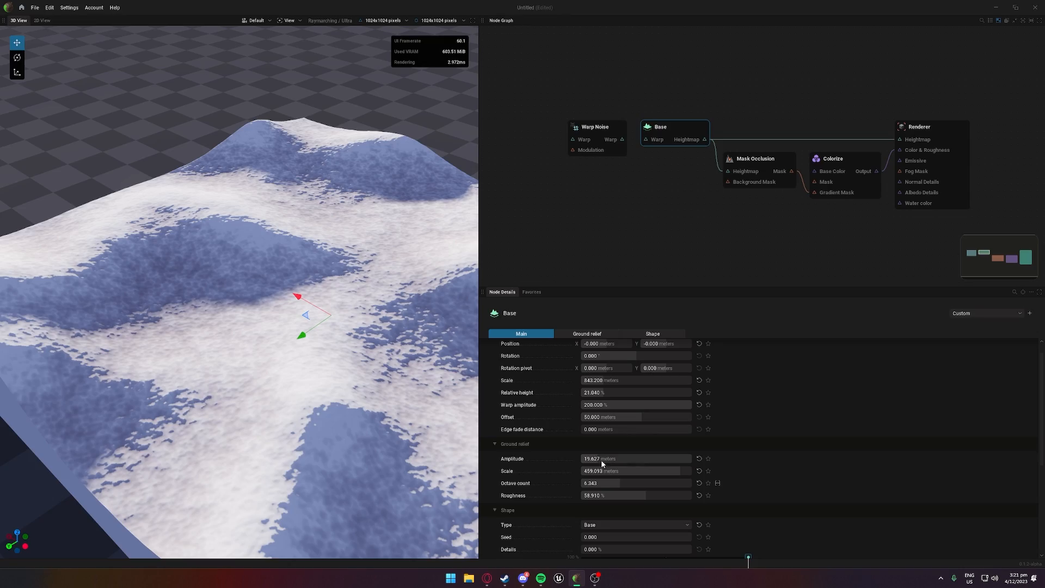
drag(601, 460, 541, 470)
drag(327, 452, 378, 428)
click(699, 471)
click(699, 459)
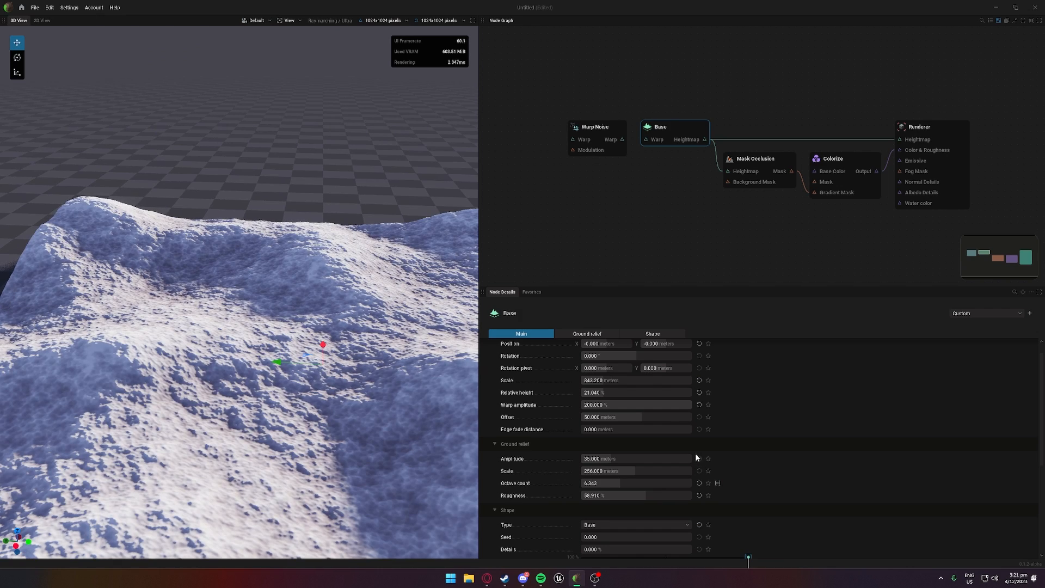
drag(623, 140, 652, 143)
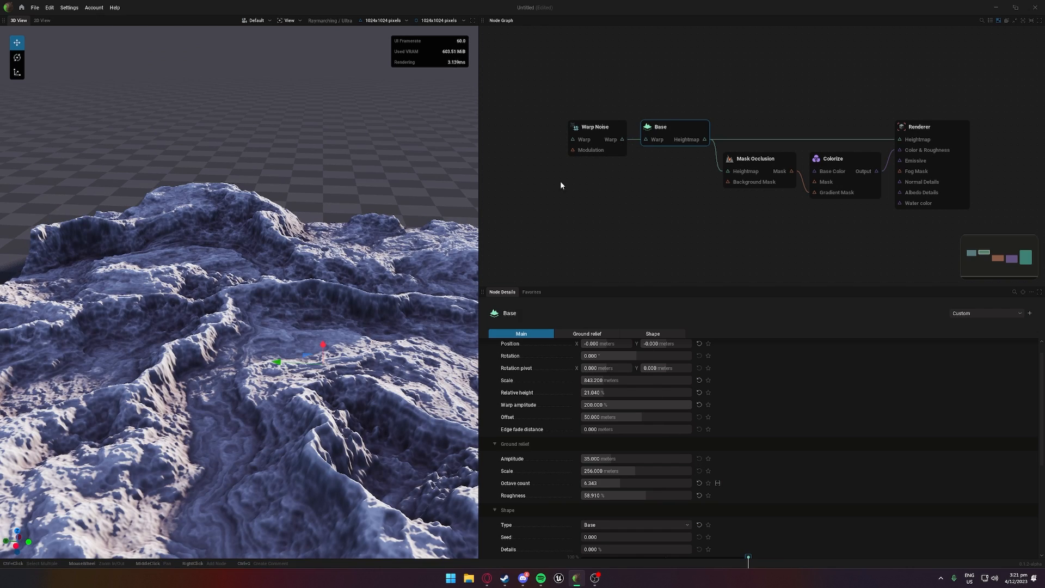
drag(273, 305, 343, 277)
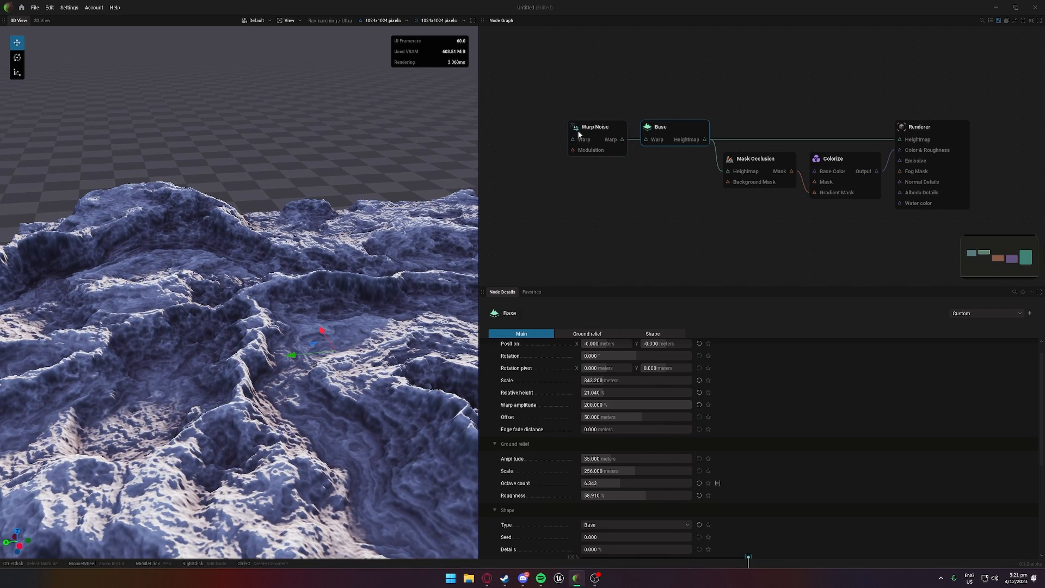
Step: Try the Voronoi and Cubist noise types on the Warp Noise node, and restore the Perlin type
click(577, 129)
scroll(617, 466, down, 5)
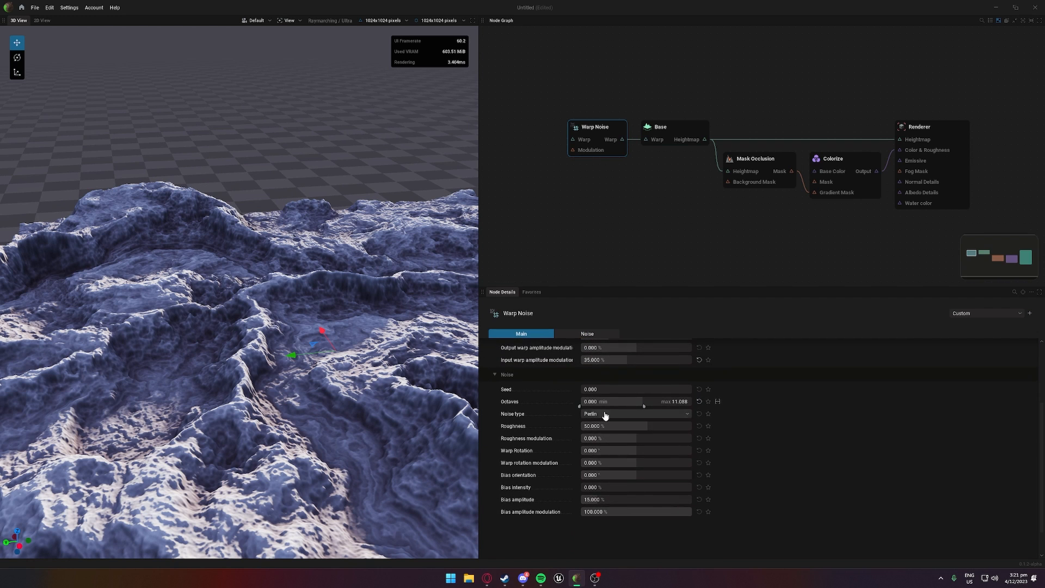
click(603, 413)
click(602, 436)
click(603, 414)
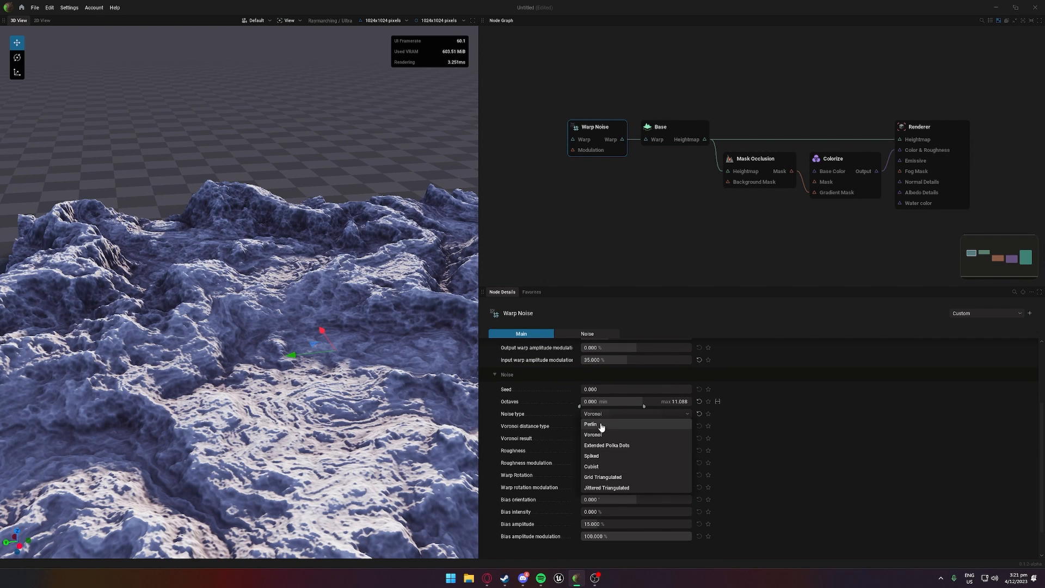
click(602, 425)
click(602, 413)
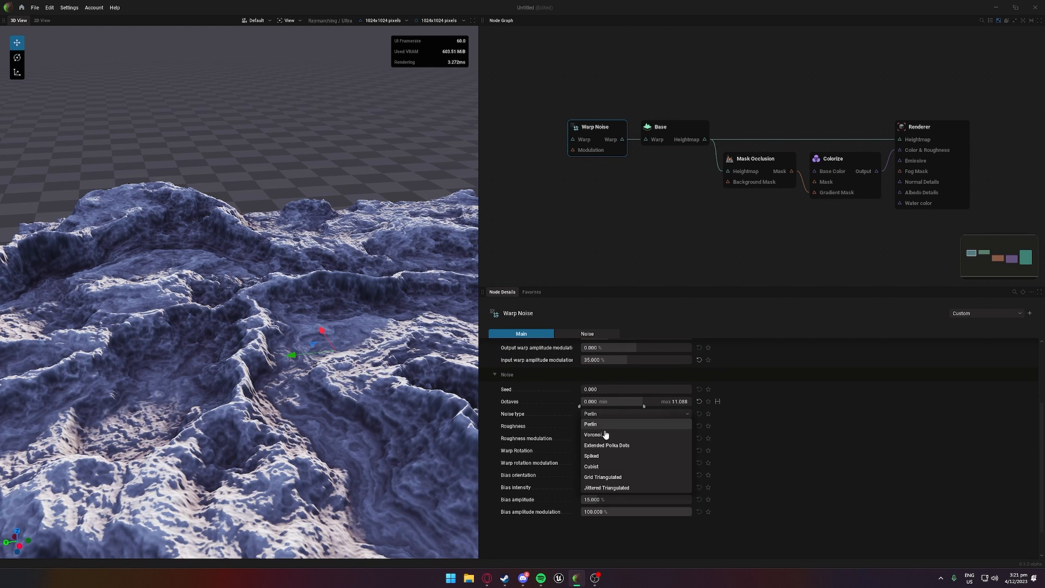
click(597, 467)
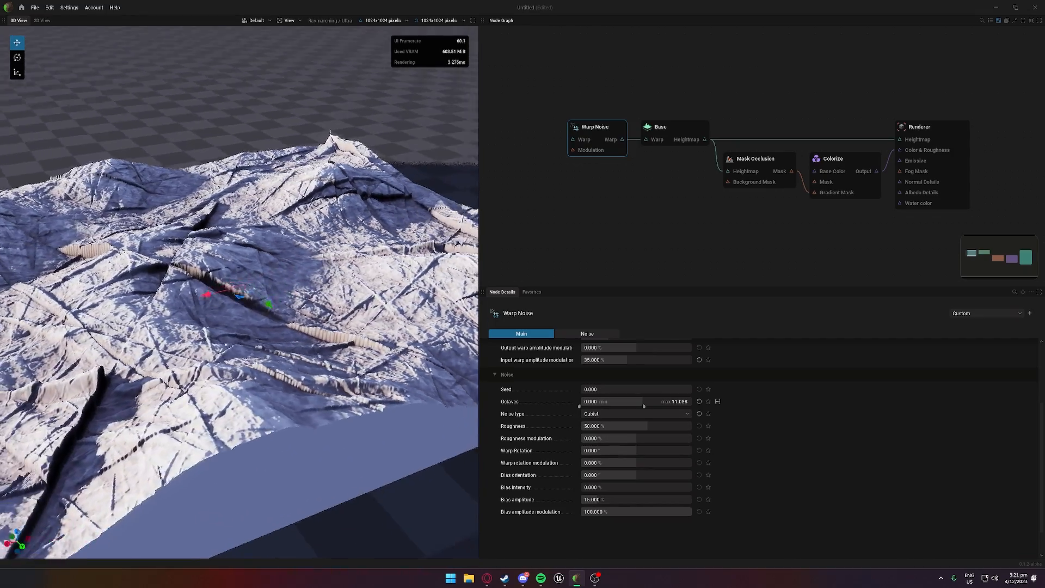
click(604, 414)
click(606, 425)
Step: Examine the Mask Occlusion and Colorize nodes' settings and how the coloring falls on the terrain's ridges and recesses
click(765, 162)
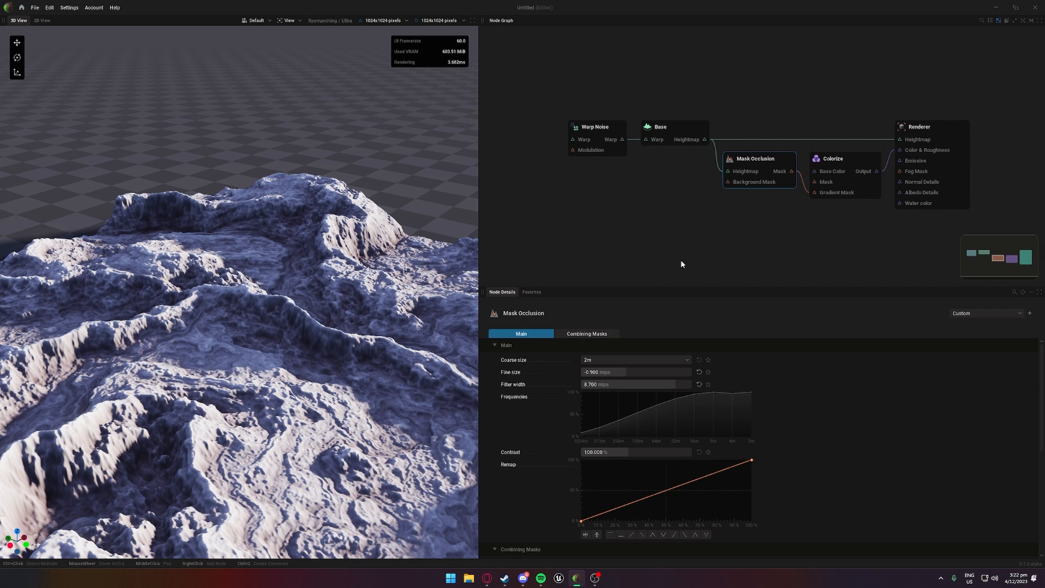
drag(327, 390, 398, 357)
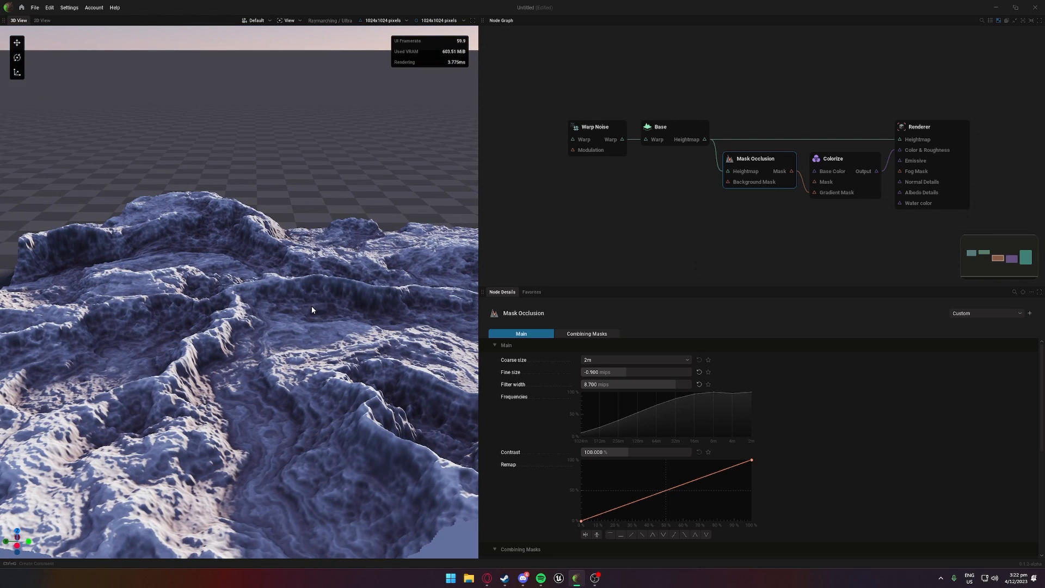
scroll(322, 316, up, 3)
drag(322, 317, 362, 286)
click(856, 173)
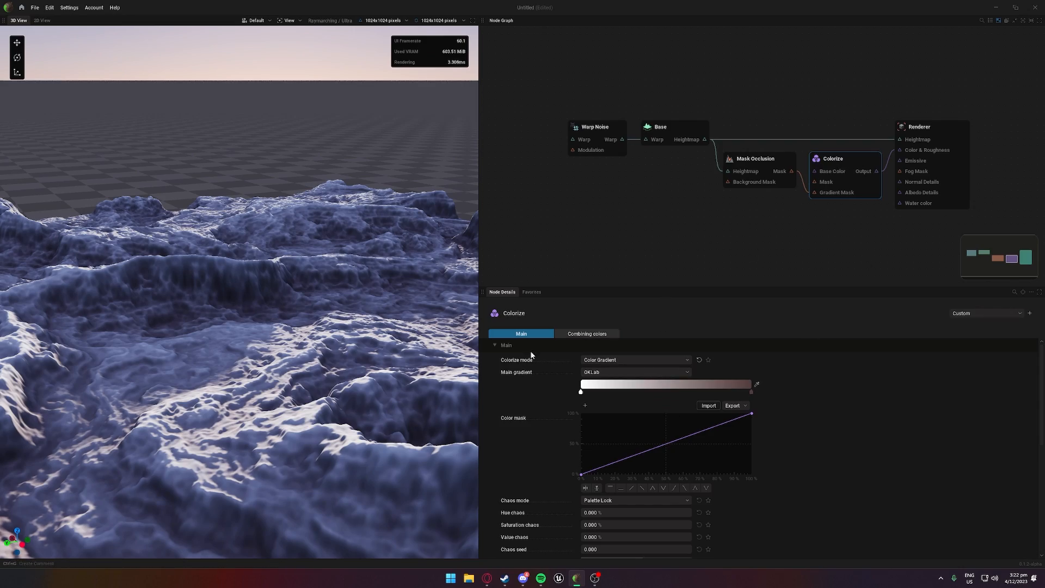
drag(327, 338, 290, 357)
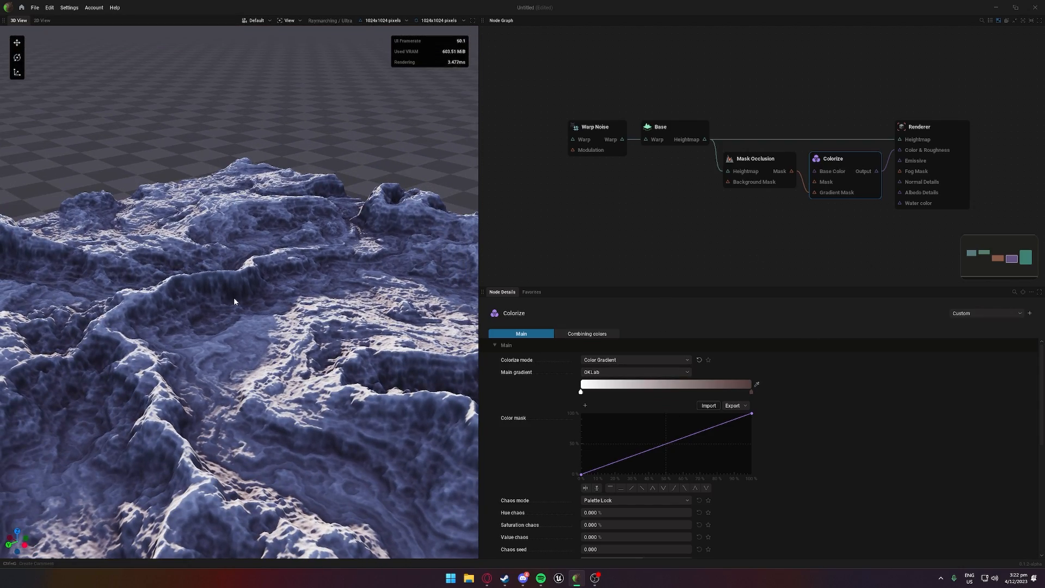
drag(283, 283, 311, 269)
click(760, 173)
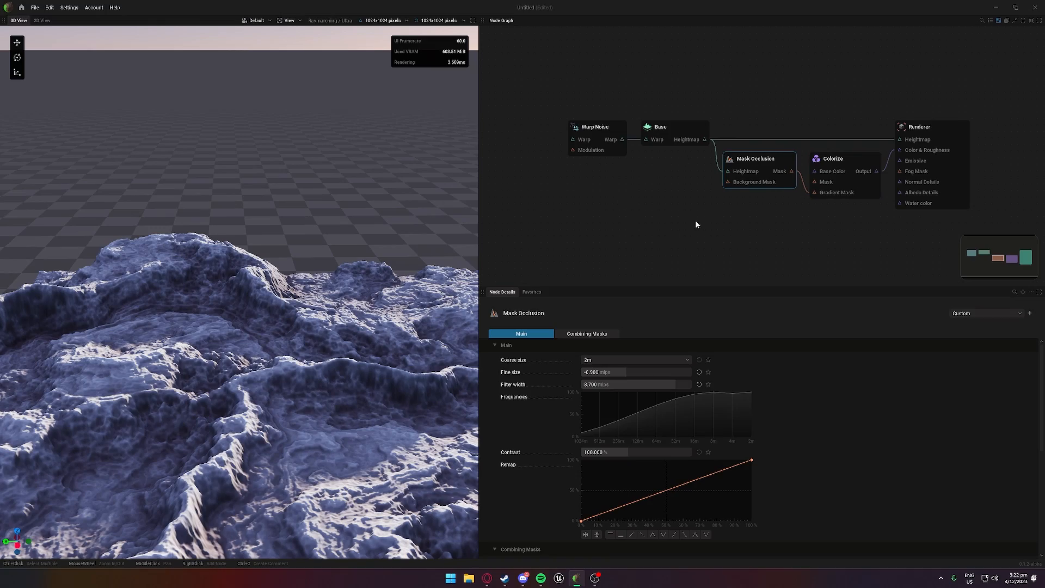
Step: Add a Mask Curvature node fed by Base's heightmap, and connect its Mask output to Colorize's Gradient Mask instead of Mask Occlusion
right_click(659, 207)
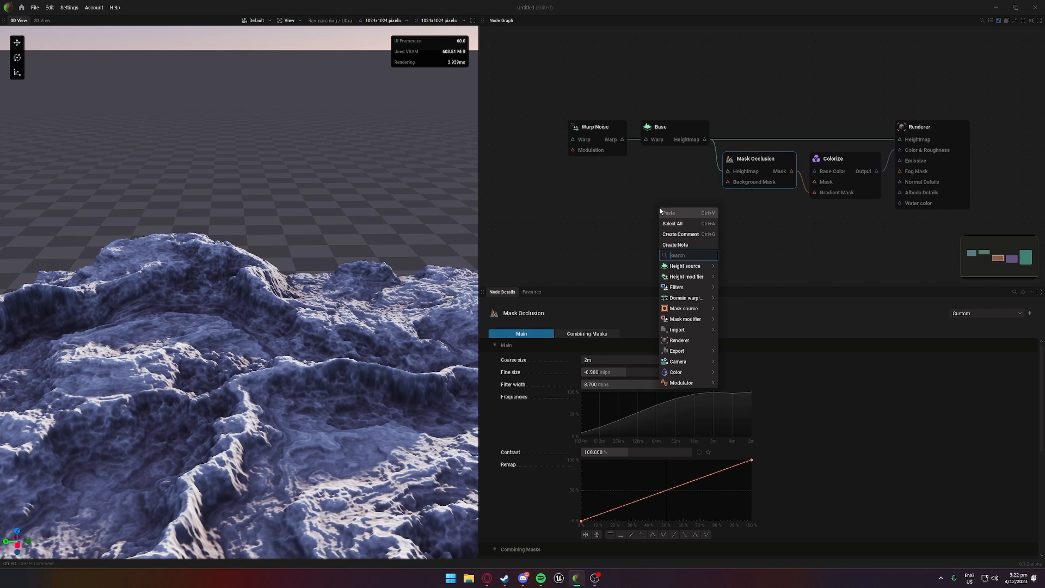
mouse_move(684, 308)
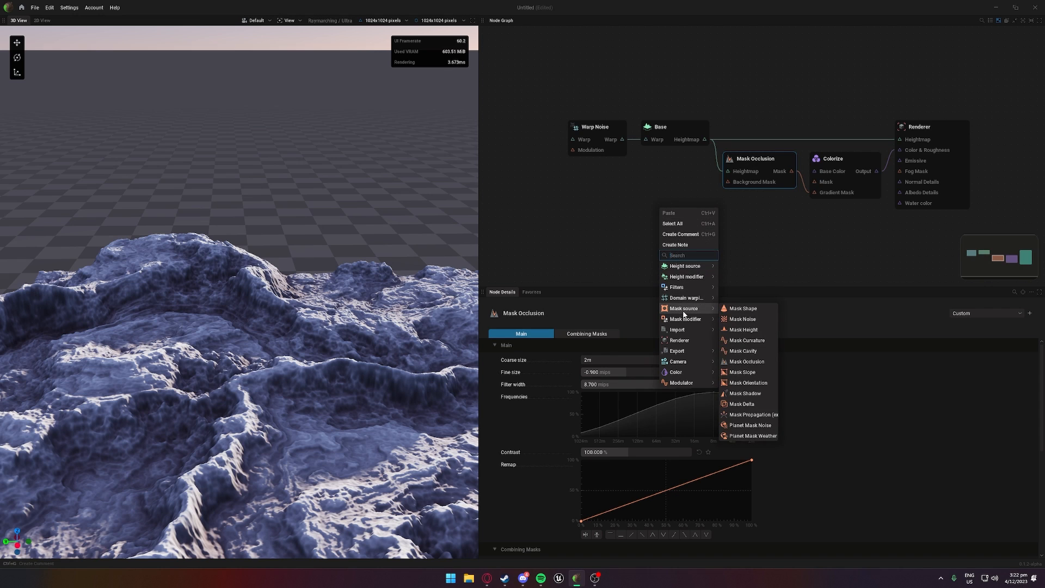
click(750, 342)
drag(705, 139, 680, 229)
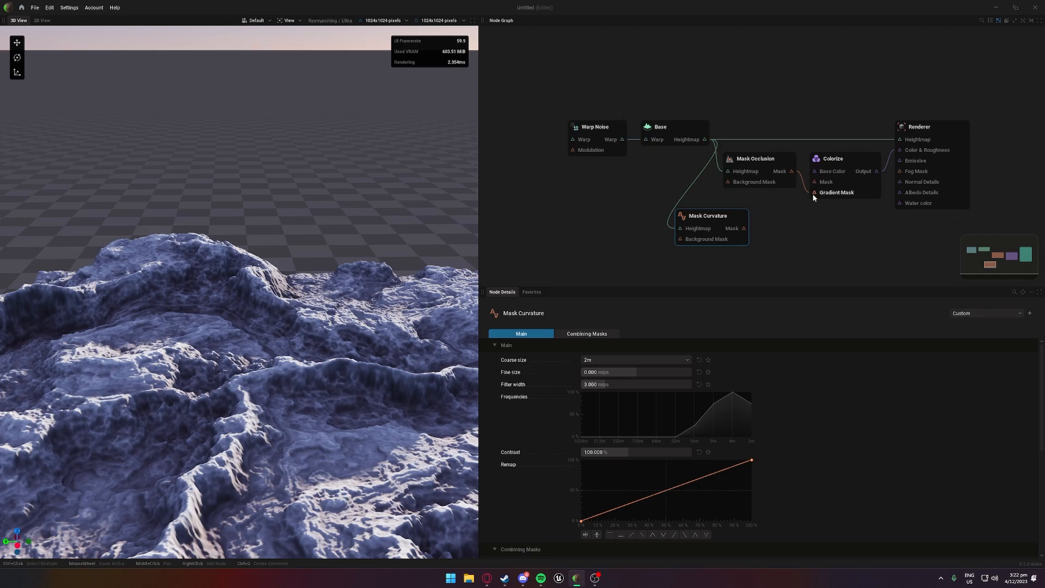
drag(814, 192, 744, 228)
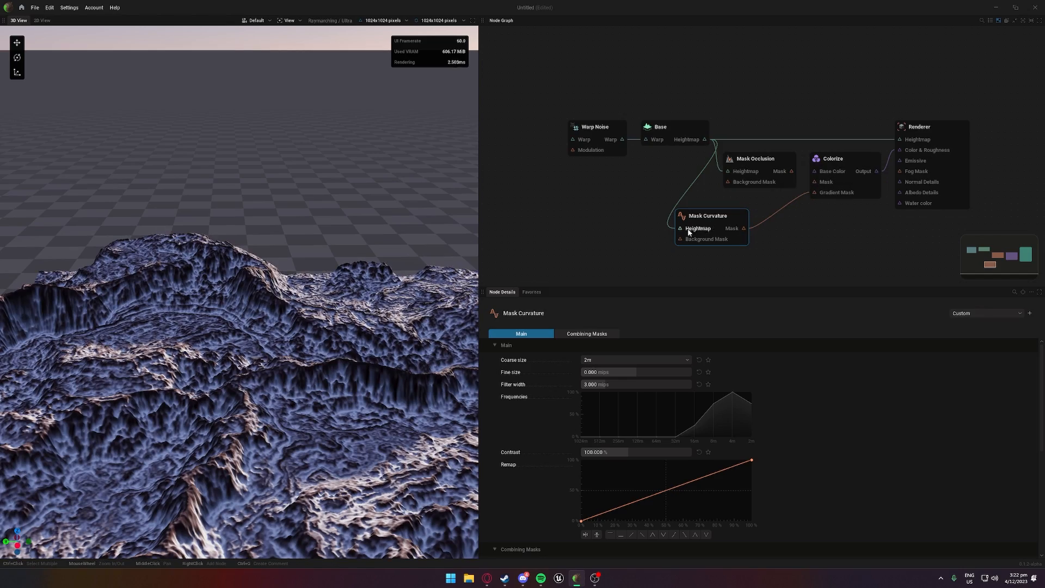
middle_drag(321, 283, 340, 300)
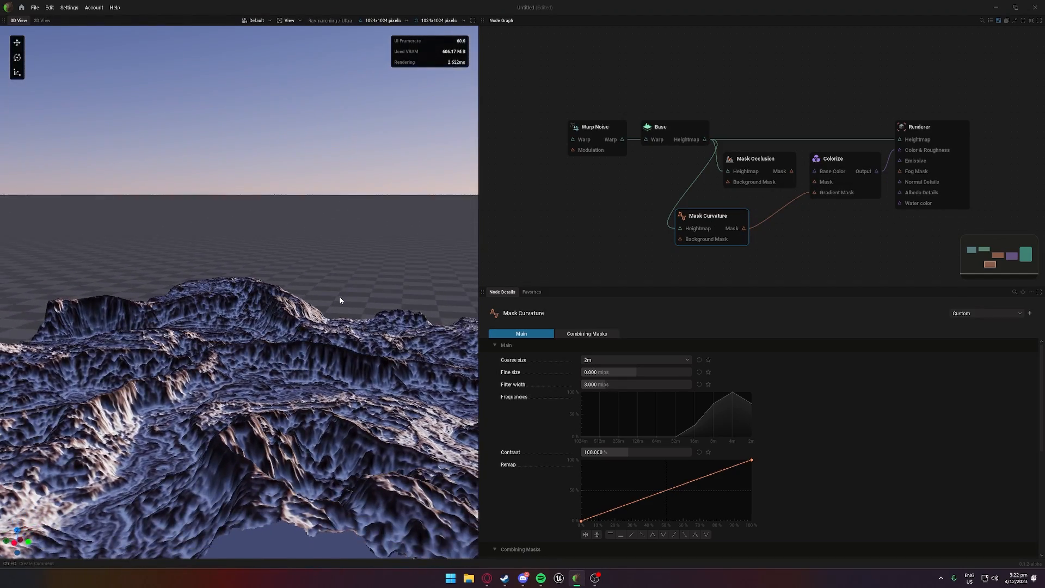
Step: Try coarse sizes of 025m, 003125m, 512m and 16m on the Mask Curvature node to compare the terrain coloring
scroll(340, 301, up, 2)
click(603, 361)
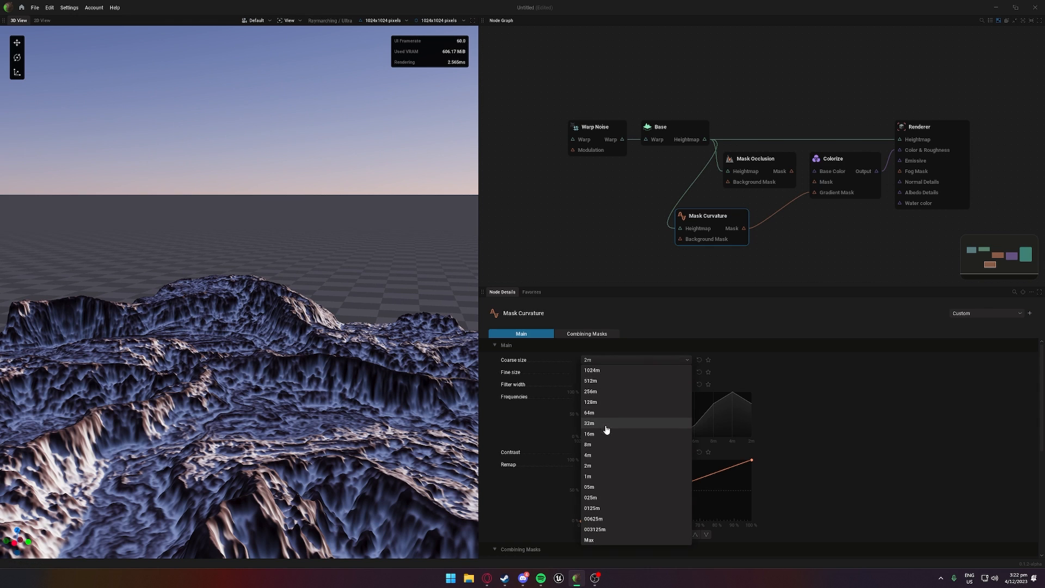
click(606, 495)
click(612, 362)
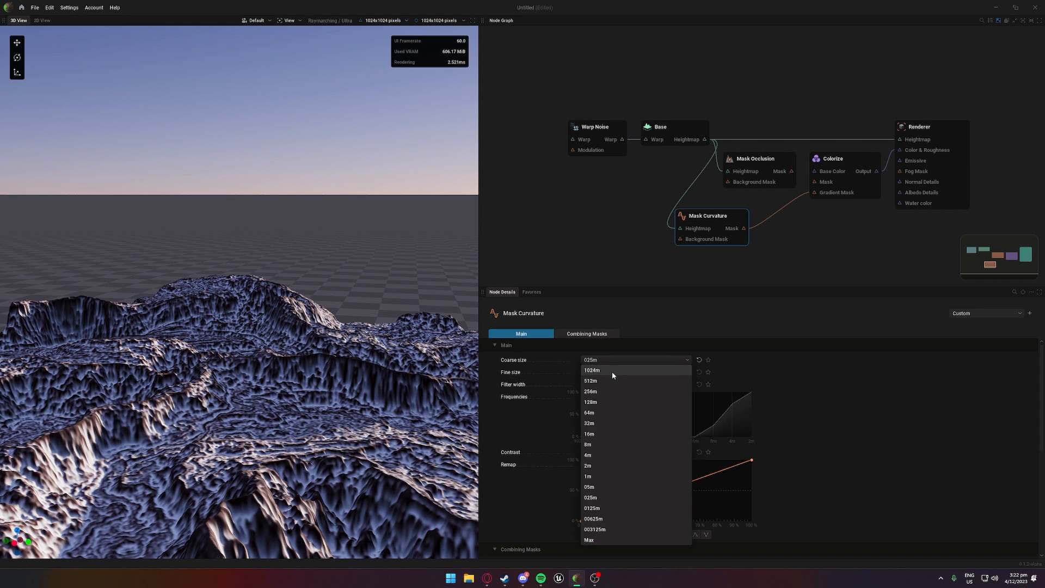
click(612, 531)
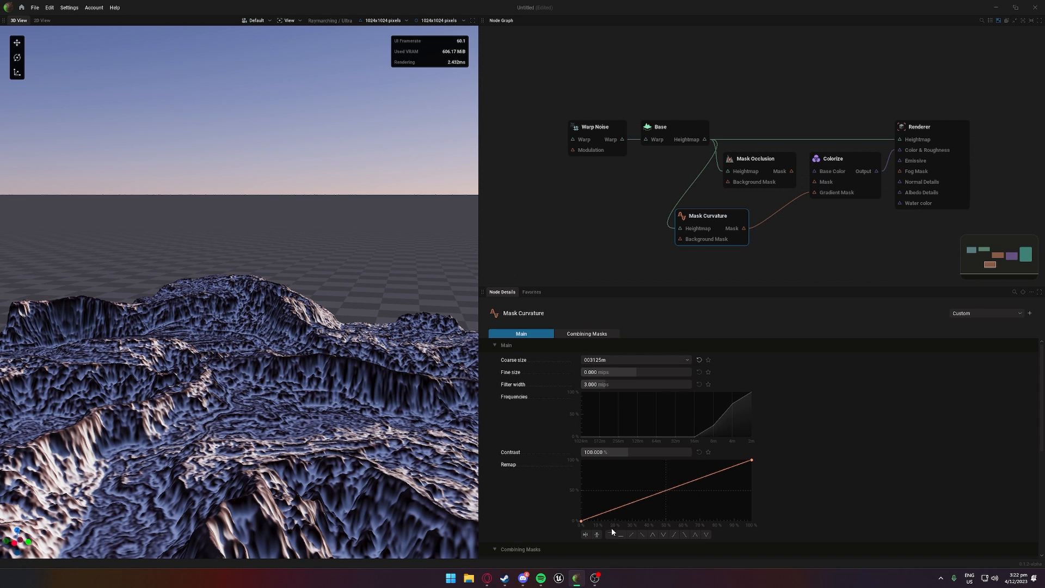
click(609, 361)
click(603, 385)
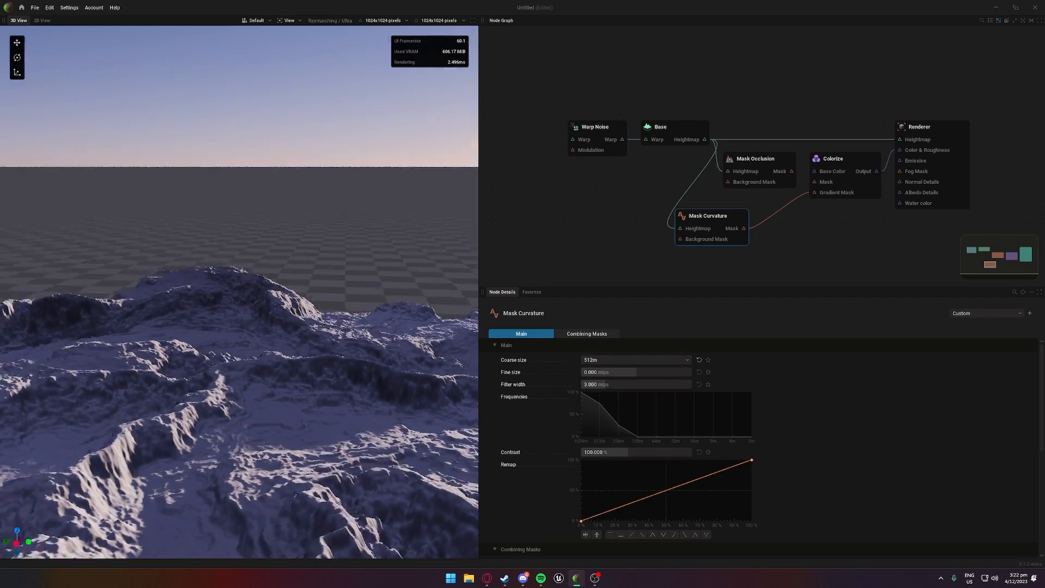
click(604, 360)
click(602, 433)
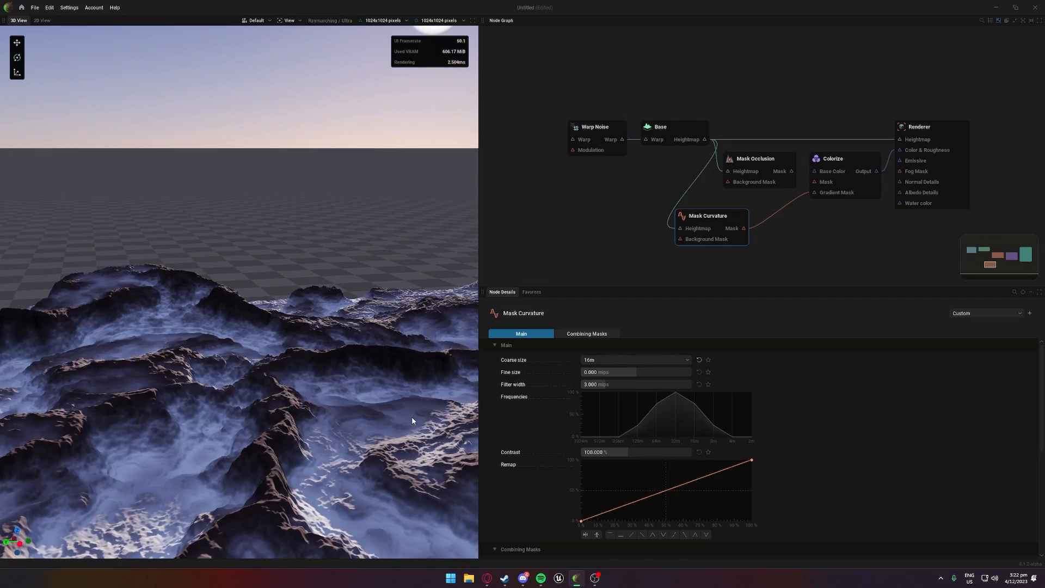
drag(412, 417, 452, 397)
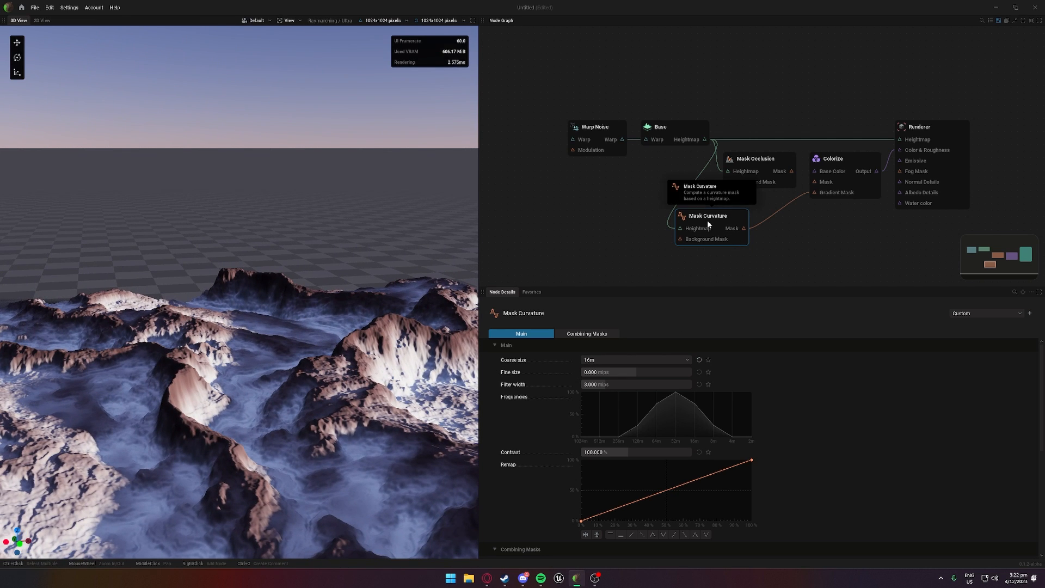
Step: Delete the Mask Curvature node and connect Mask Occlusion's Mask output to Colorize's Gradient Mask
key(Delete)
click(759, 161)
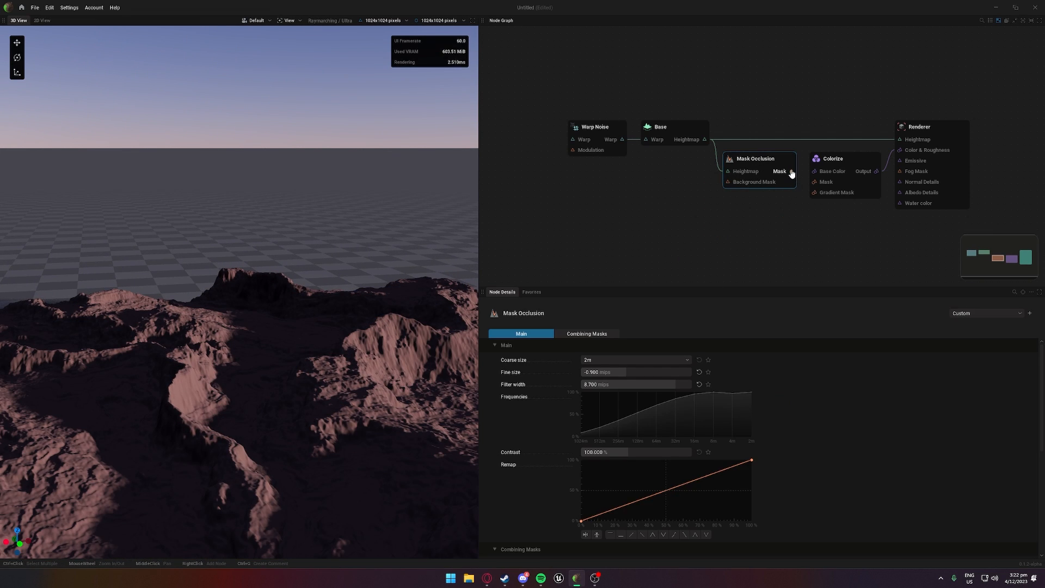
drag(791, 173, 815, 192)
click(720, 216)
click(761, 166)
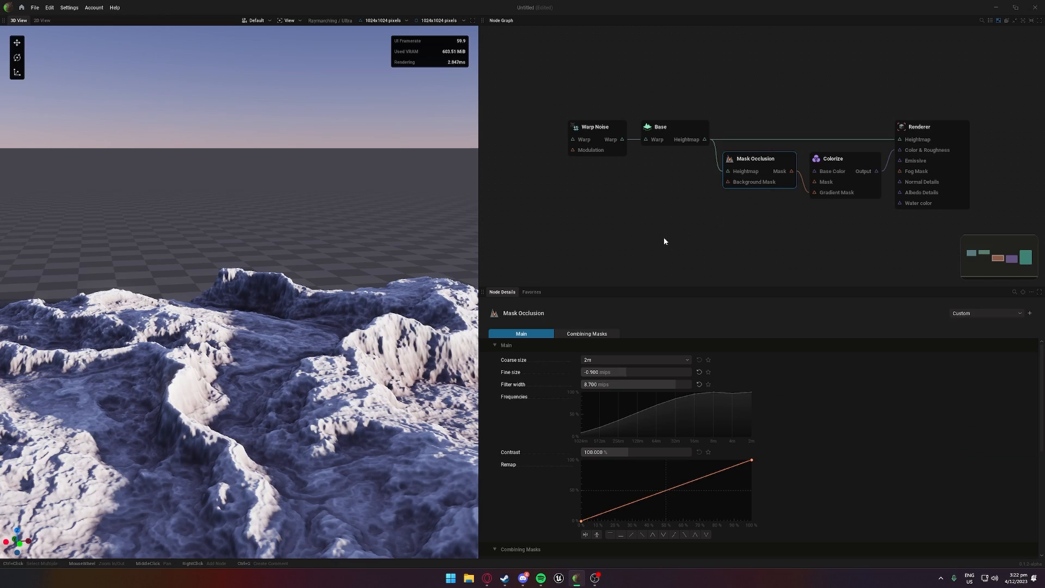
Step: Examine the Mask Occlusion remap curve and the Colorize node's gradient settings
drag(752, 463, 823, 375)
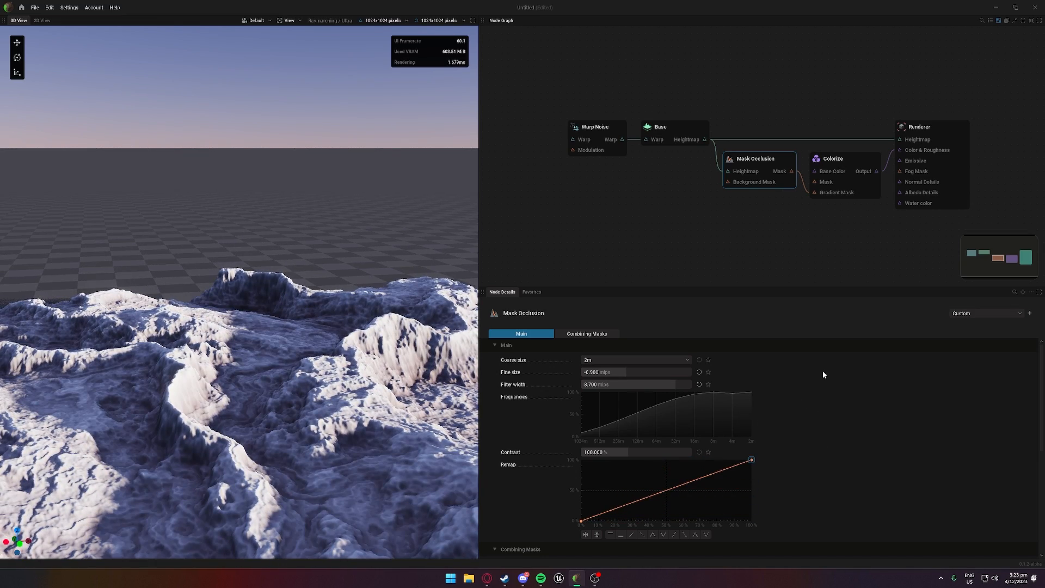
click(851, 162)
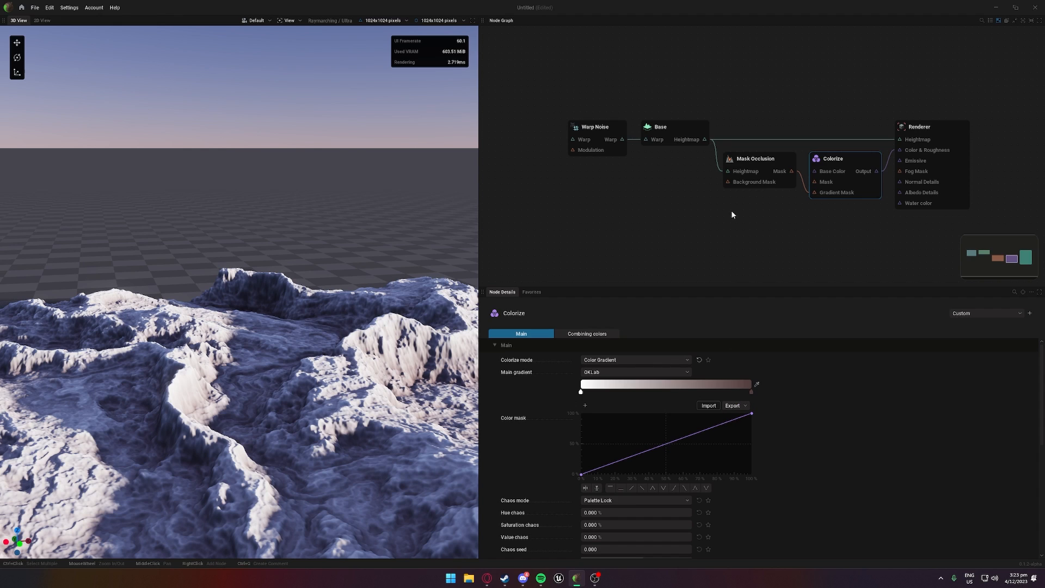
click(751, 166)
drag(753, 461, 782, 431)
Step: Set the Colorize gradient's start color to bright green #4FFF00 and its end color to dark blue #0B388C
middle_drag(843, 161, 796, 184)
scroll(796, 184, up, 1)
click(796, 184)
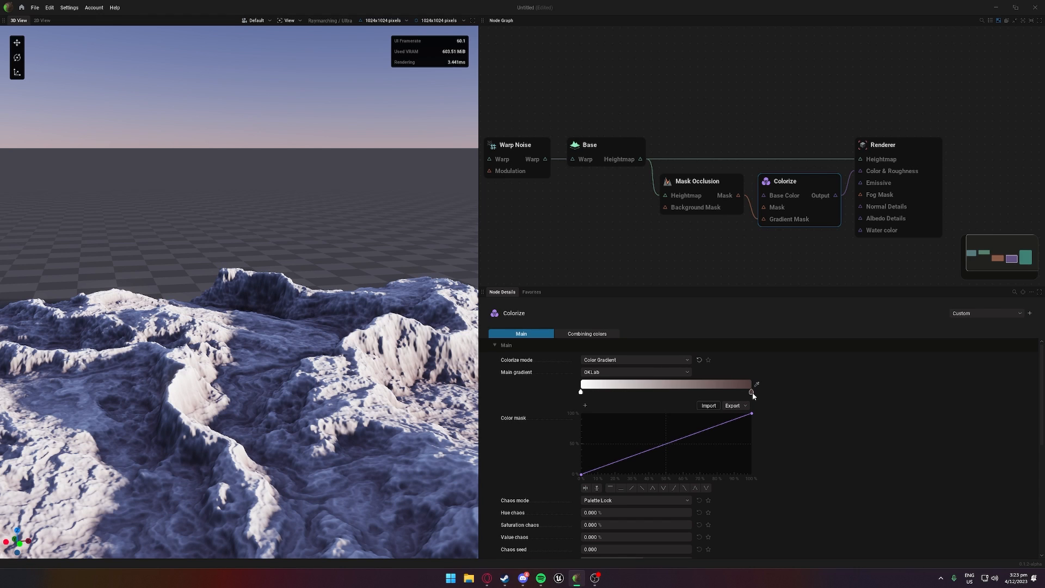
click(581, 392)
click(625, 388)
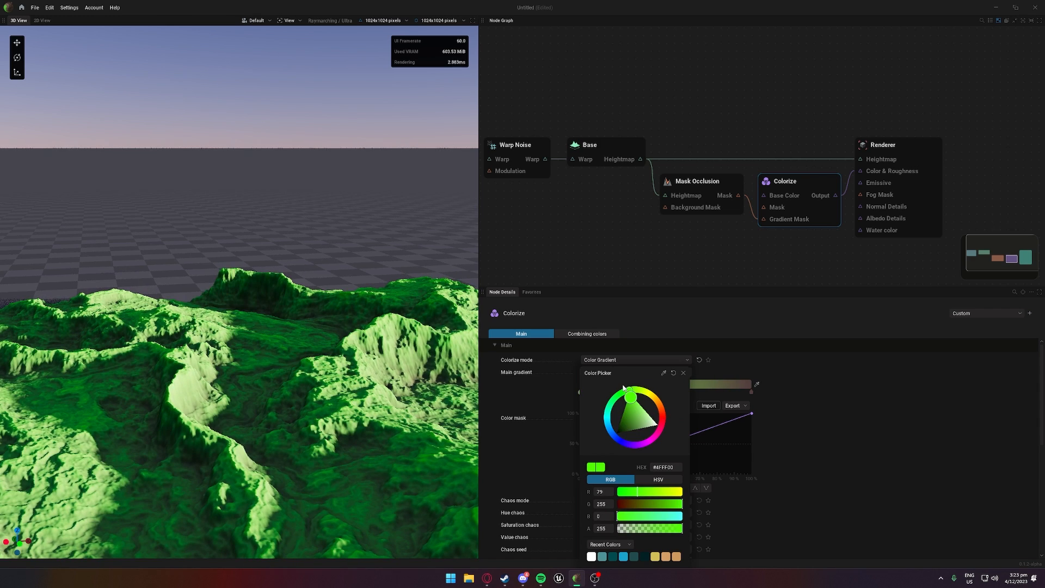
click(749, 395)
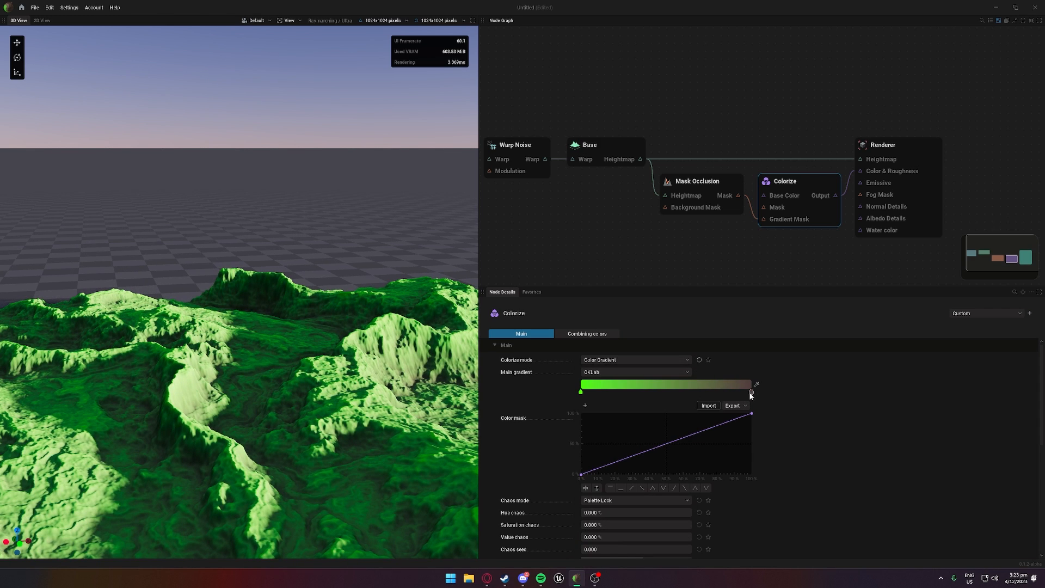
click(752, 392)
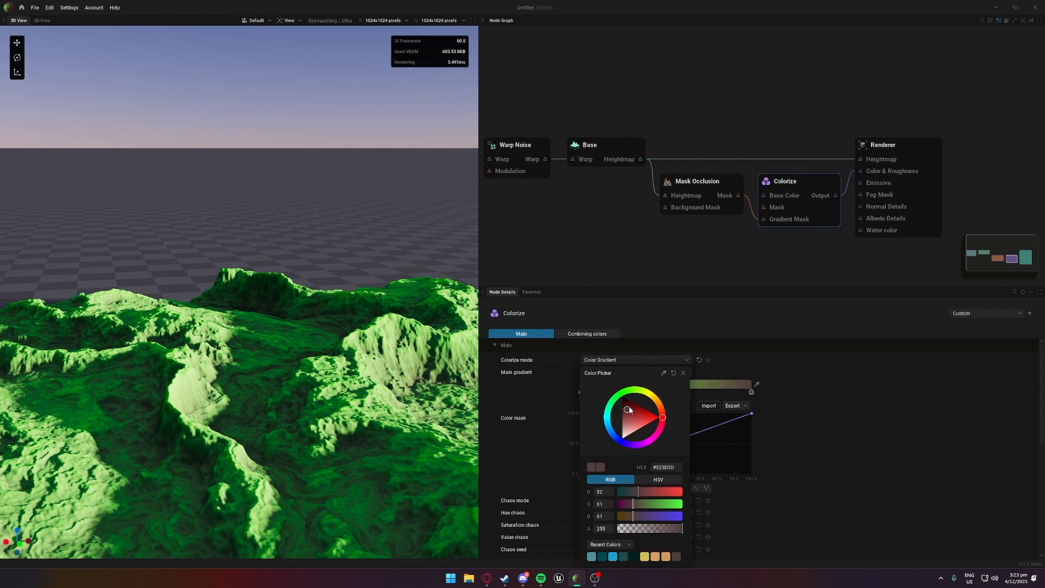
drag(609, 412, 634, 425)
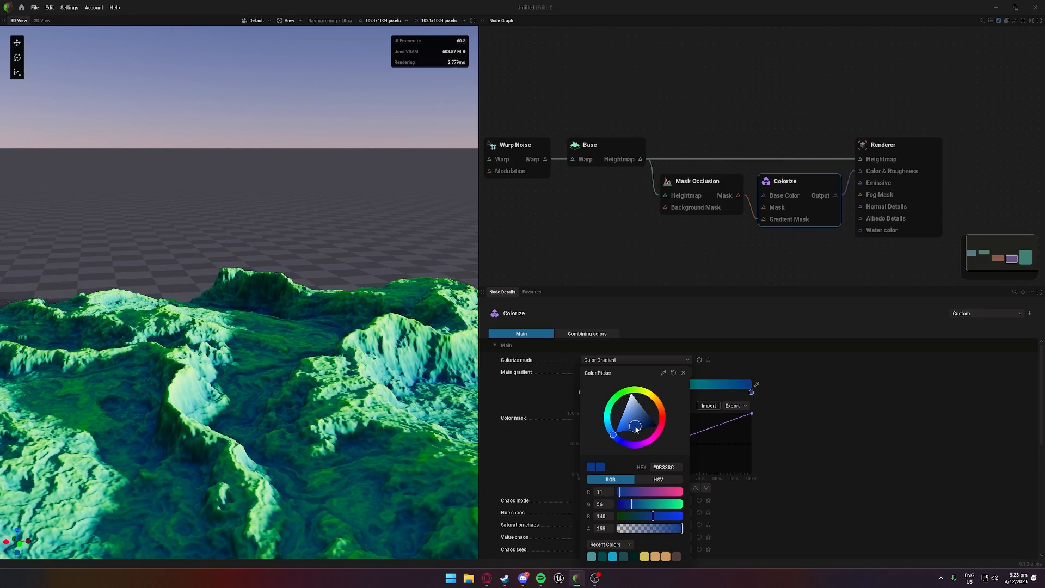
drag(305, 305, 349, 357)
drag(348, 466, 286, 396)
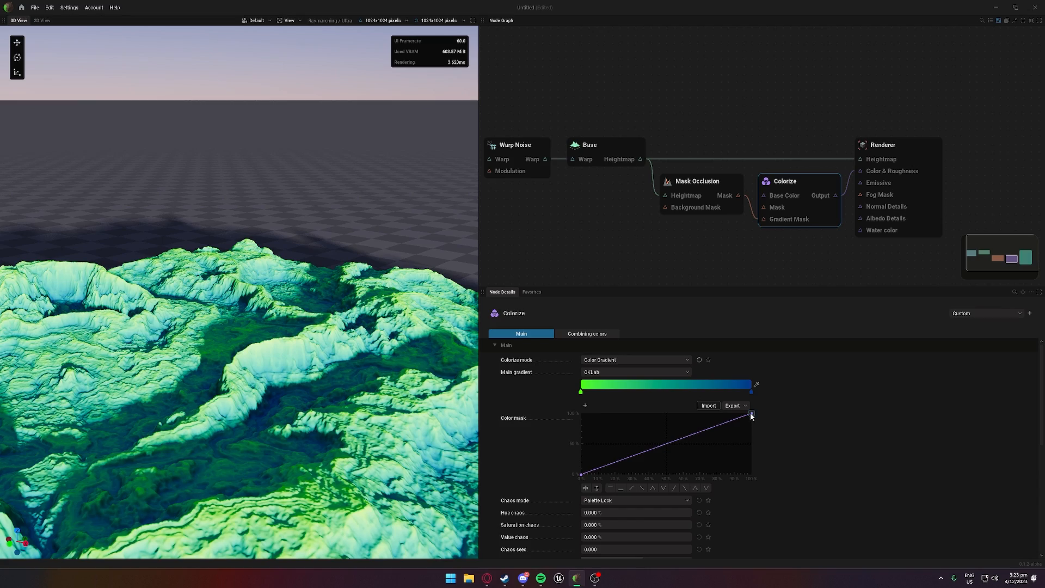
Step: Compare Mask Occlusion's remap settings with Colorize's color mask, chaos and combining options
mouse_move(752, 414)
mouse_down()
mouse_move(760, 464)
mouse_move(764, 408)
mouse_up()
click(703, 188)
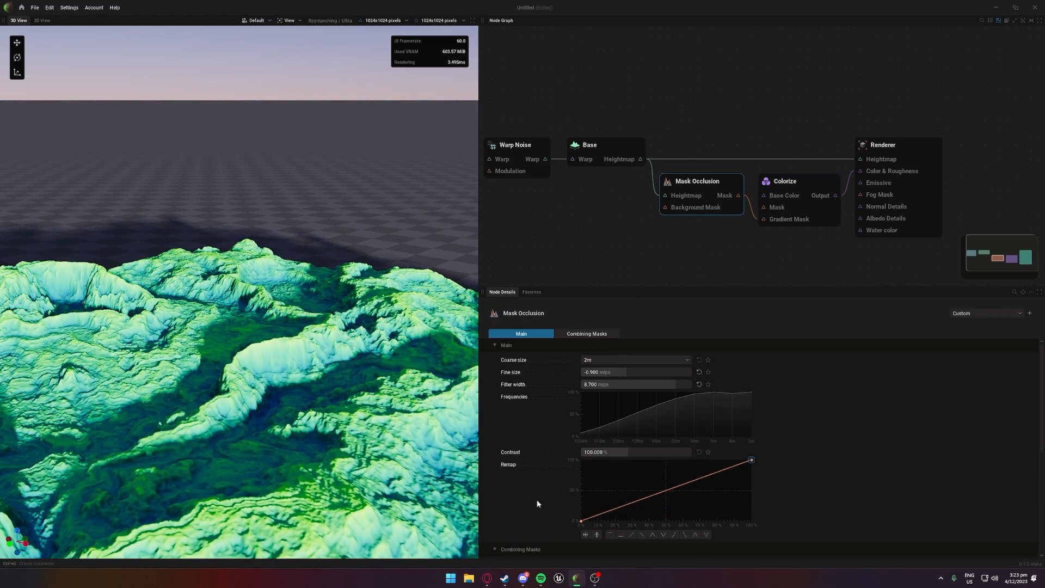
click(785, 188)
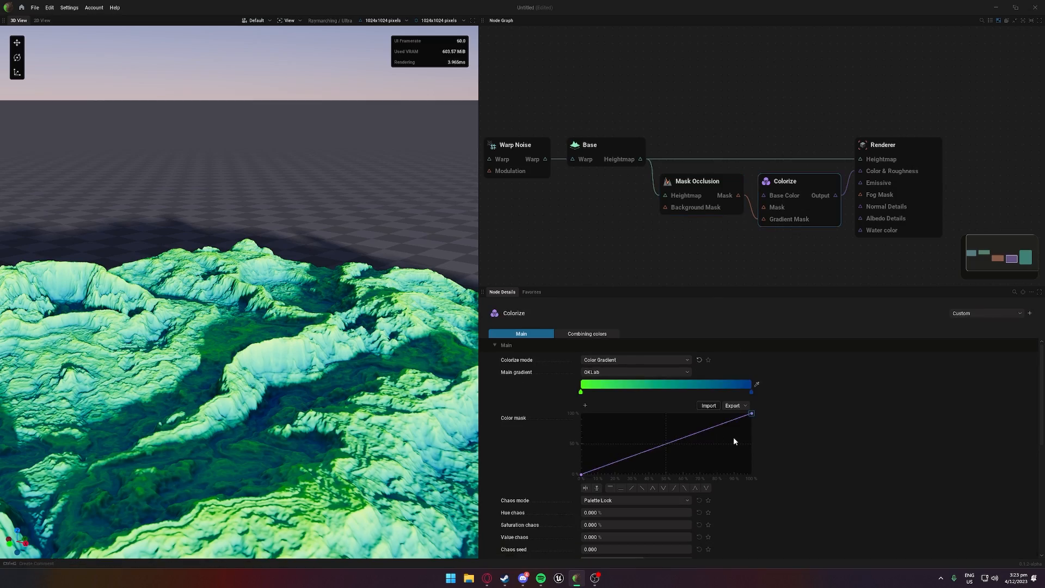
drag(753, 417, 785, 361)
scroll(626, 473, down, 3)
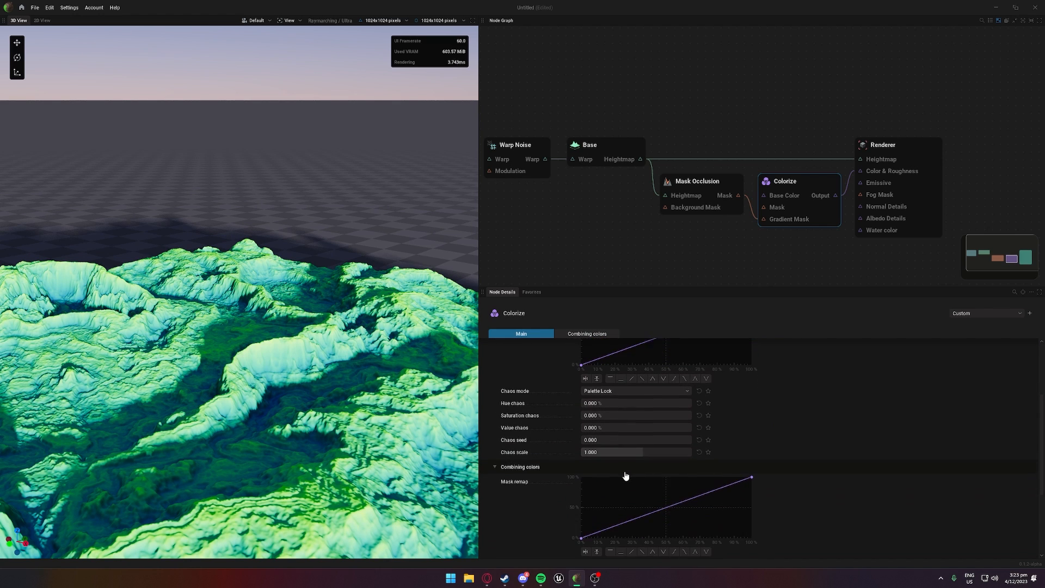
scroll(627, 390, up, 3)
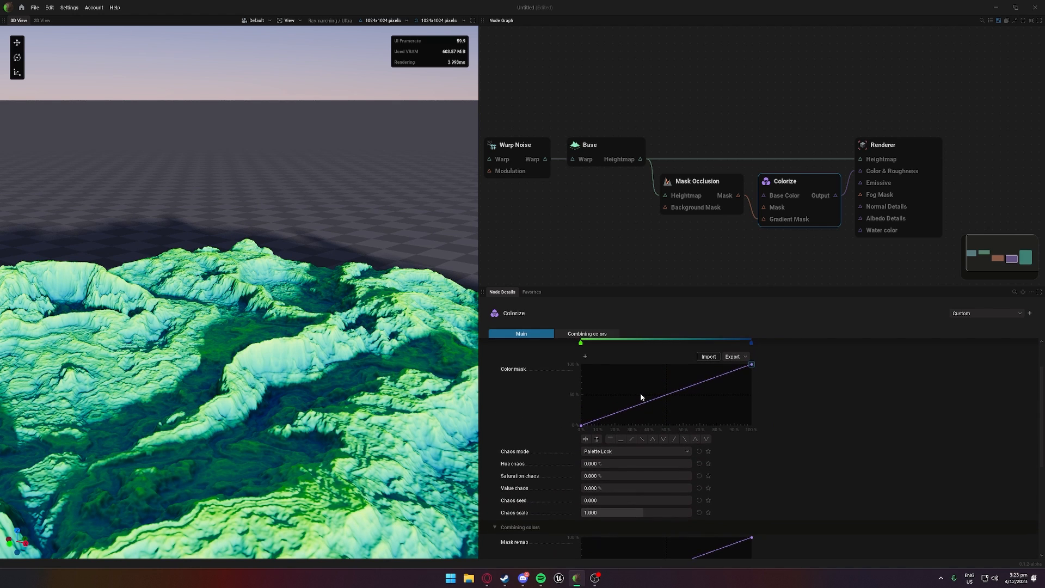
Step: Set the Colorize node's mode to Single Color and inspect the resulting terrain coloring
click(635, 361)
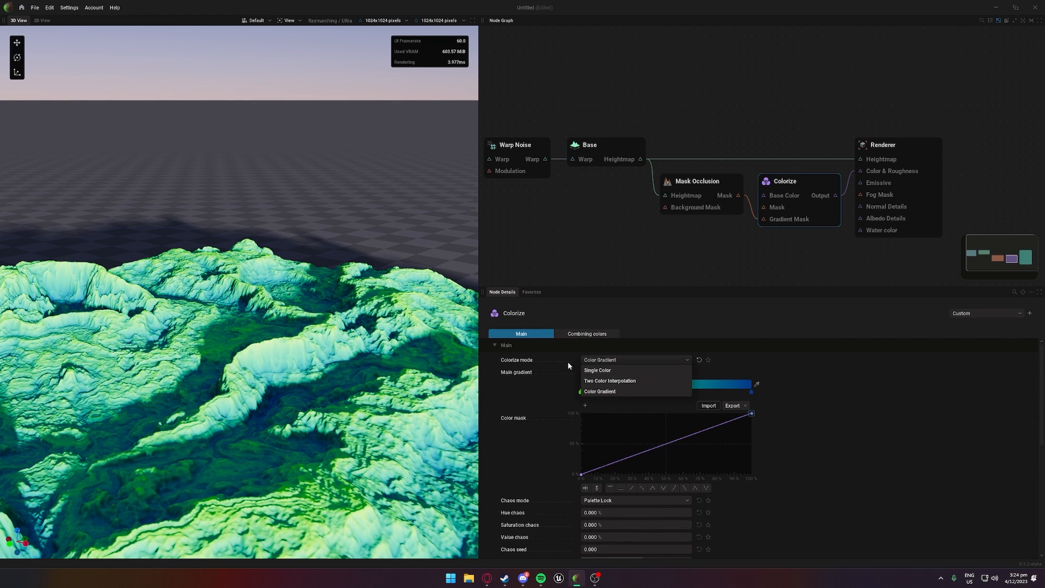
click(598, 371)
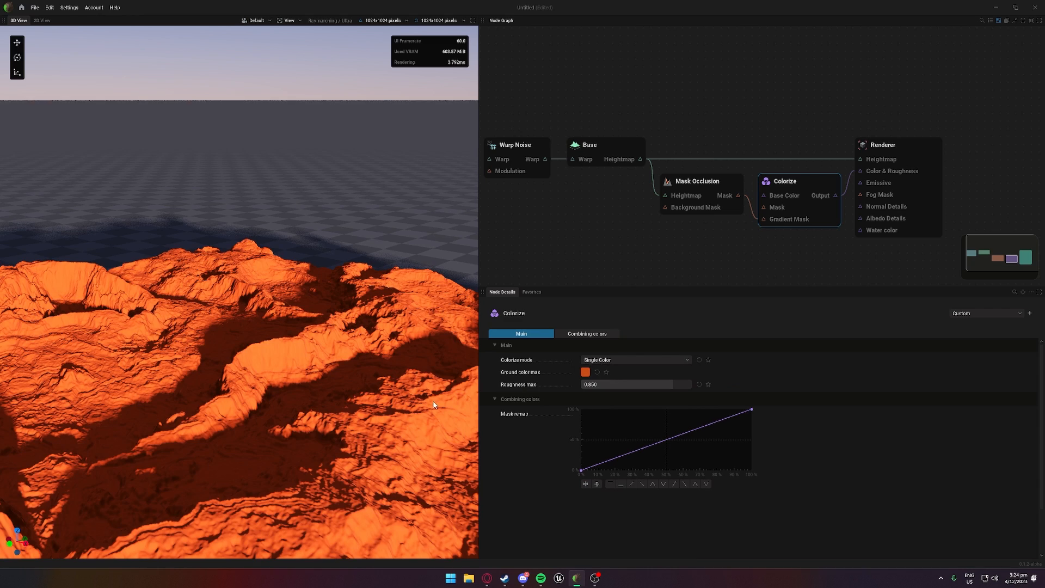
drag(752, 412, 800, 346)
scroll(419, 388, up, 4)
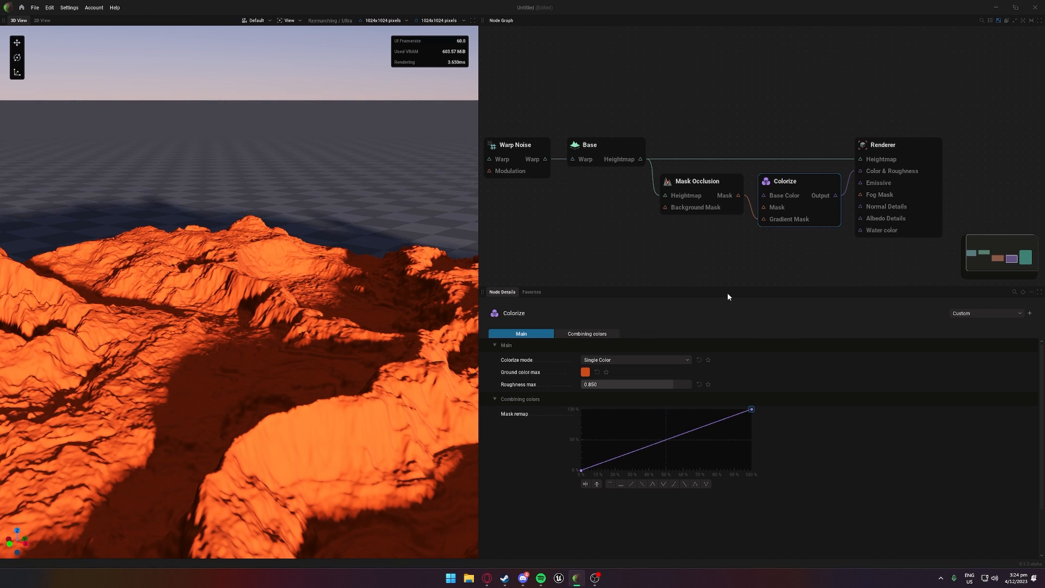
click(606, 360)
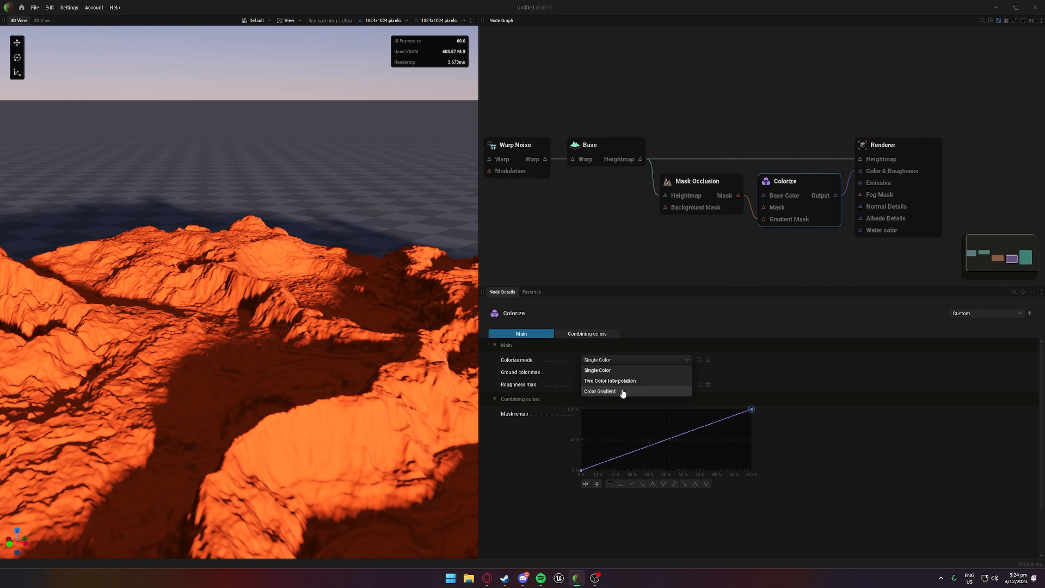
click(609, 371)
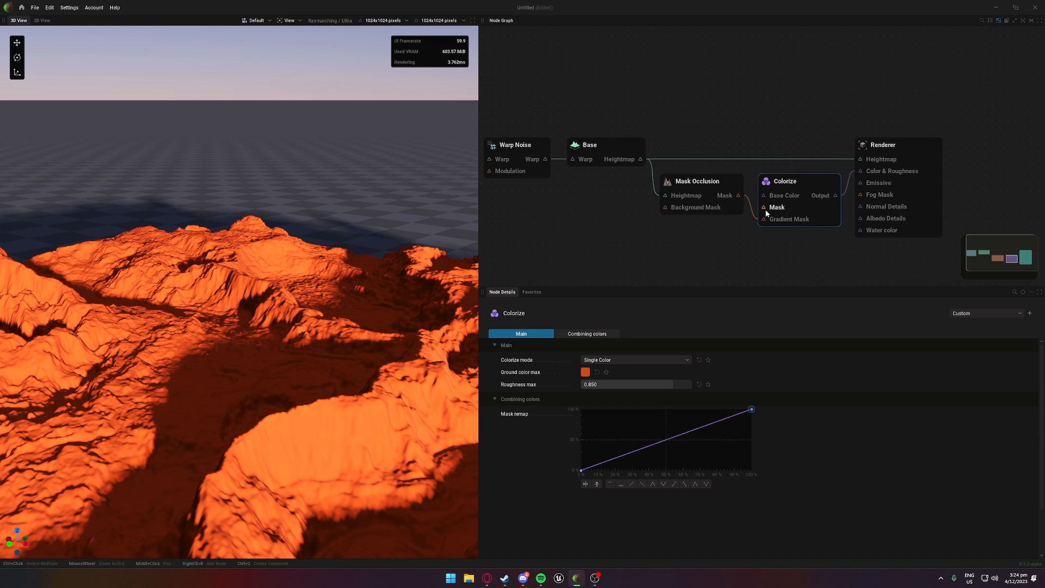
Step: Connect Mask Occlusion's Mask output to the Colorize node's Mask input as well
drag(765, 208, 739, 196)
drag(370, 380, 326, 353)
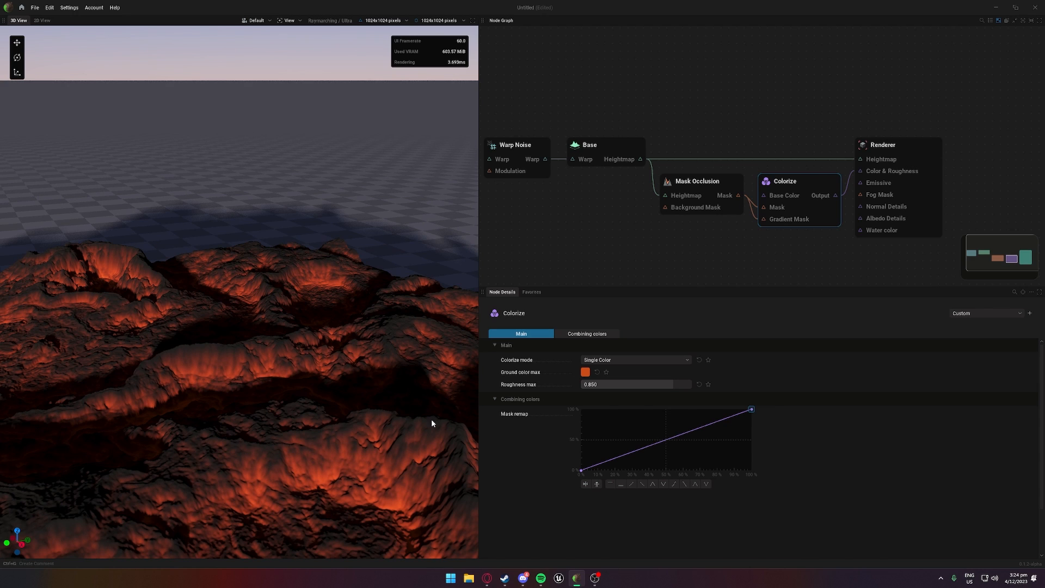
scroll(355, 435, down, 2)
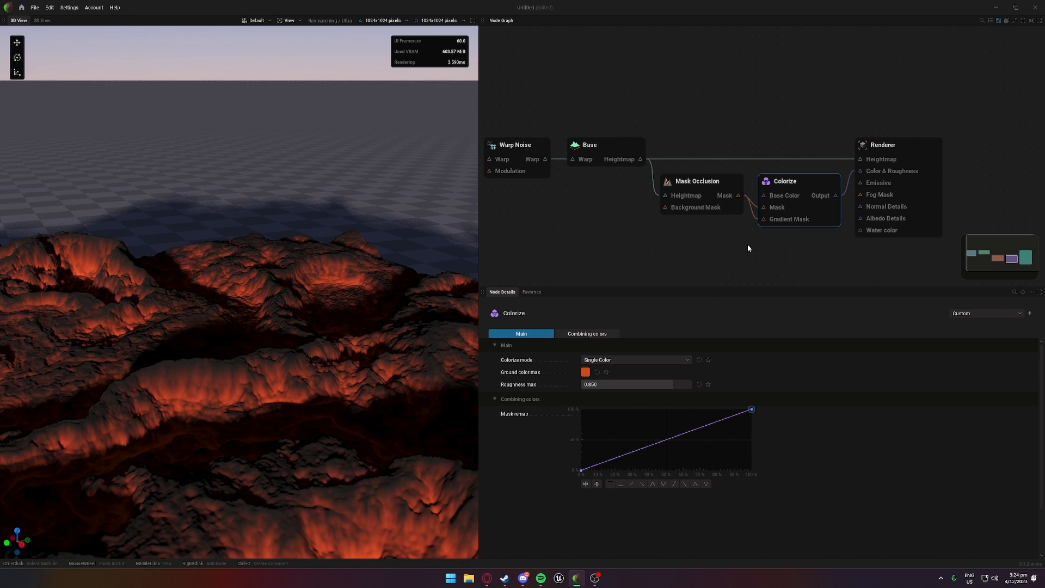
Step: Add a second Colorize node feeding the first one's Base Color, and set its colorize mode to Color Gradient
drag(765, 207, 646, 248)
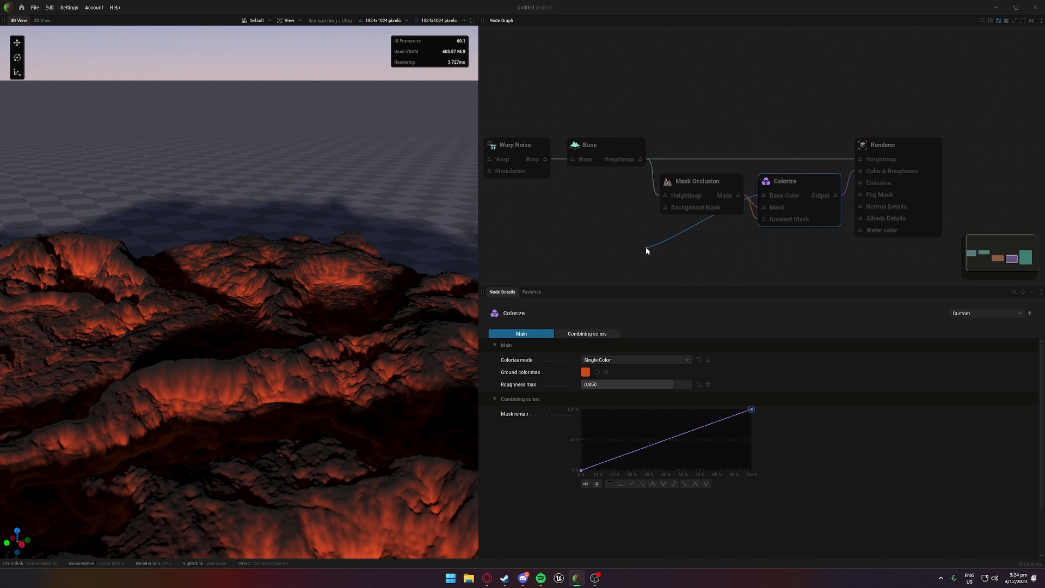
mouse_move(681, 274)
click(719, 274)
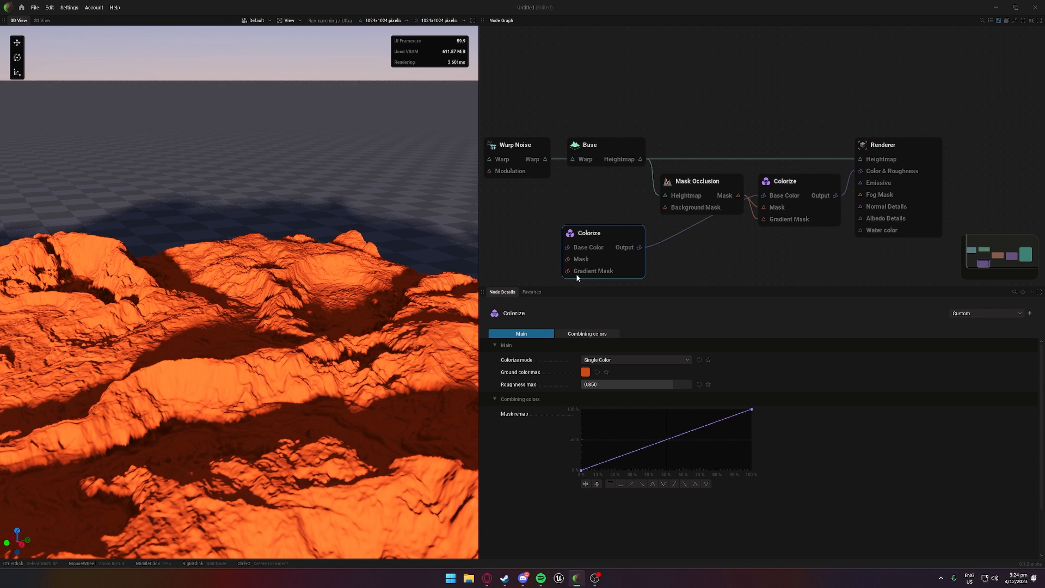
click(586, 372)
click(609, 360)
click(608, 377)
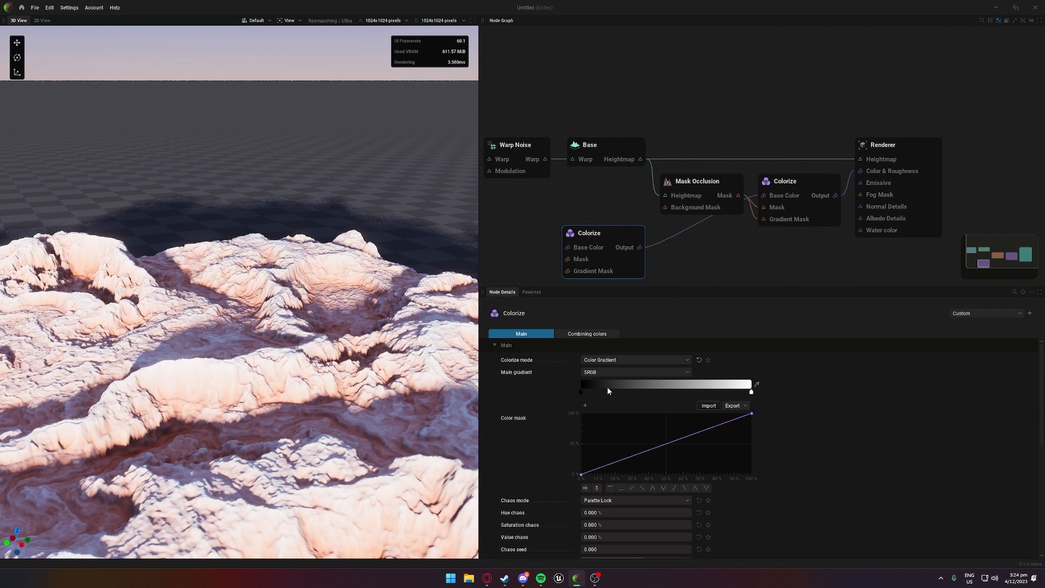
Step: Set the second Colorize node's gradient to run from bright green to blue #0015FF
click(581, 392)
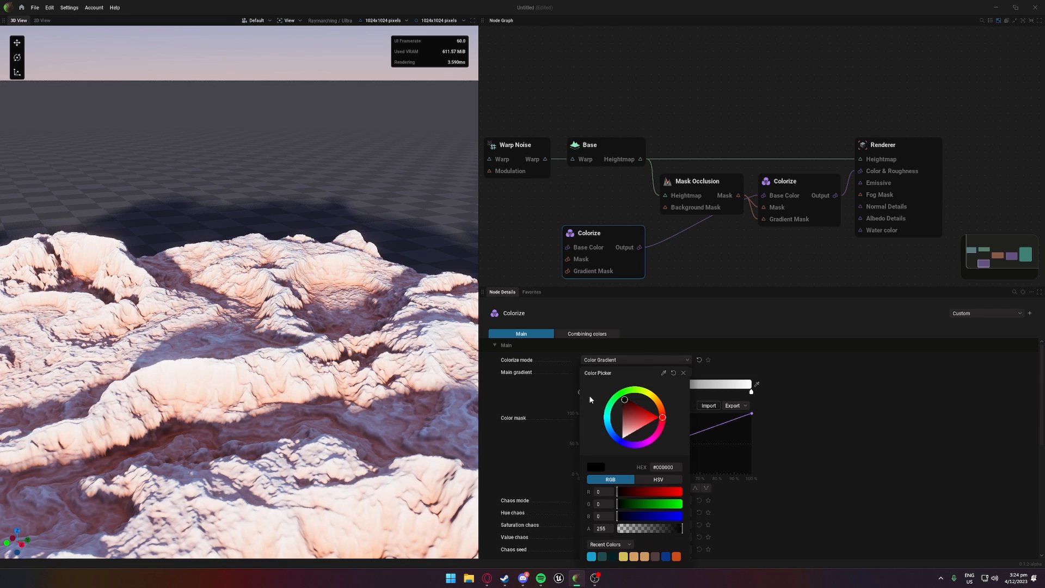
drag(633, 390, 628, 384)
click(757, 398)
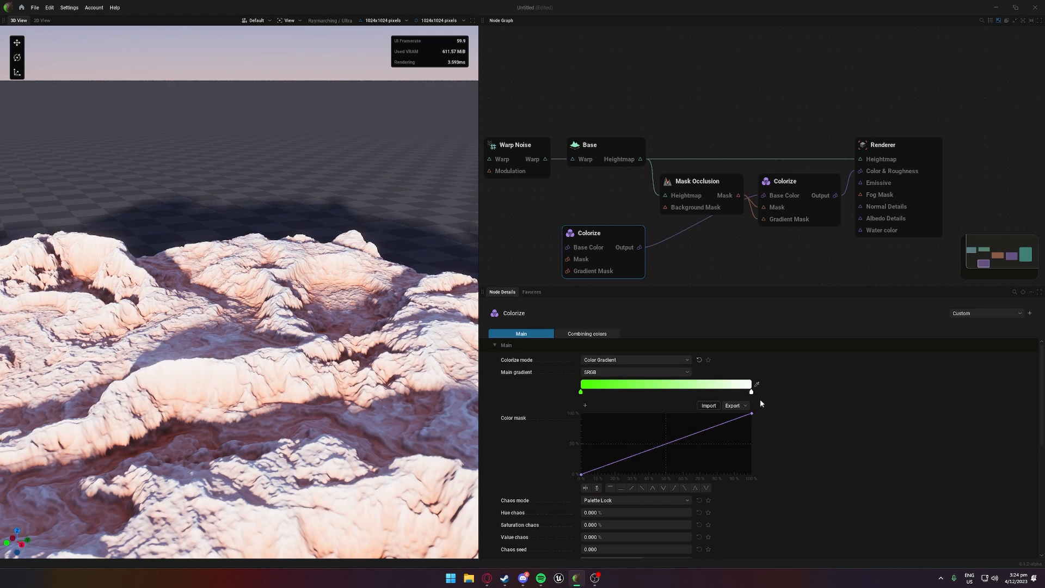
click(752, 393)
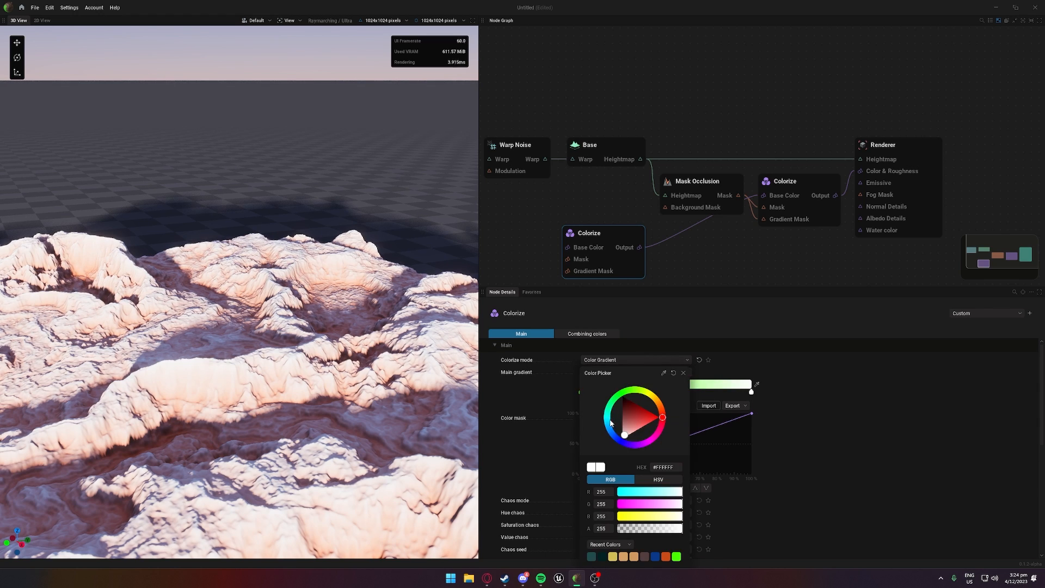
drag(611, 423, 621, 442)
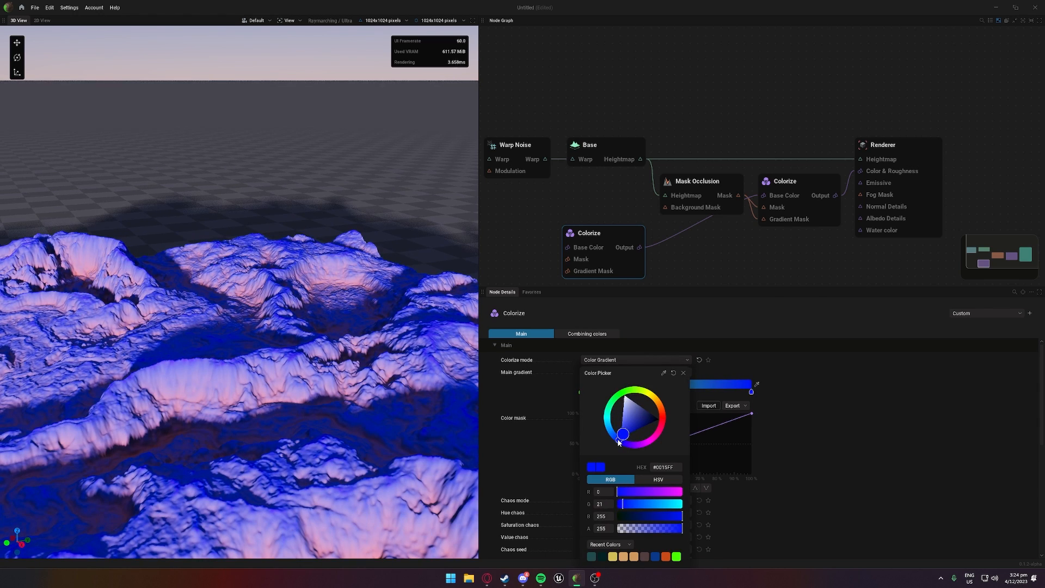
click(806, 390)
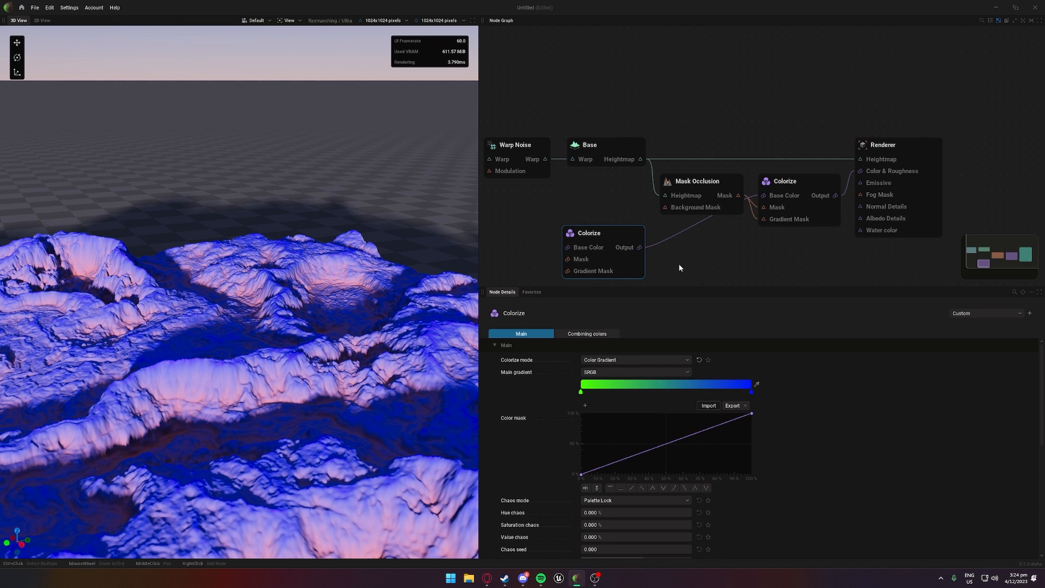
Step: Add a Mask Curvature node feeding the second Colorize node's Gradient Mask, and connect Base's Heightmap to its Heightmap input
drag(601, 236, 664, 238)
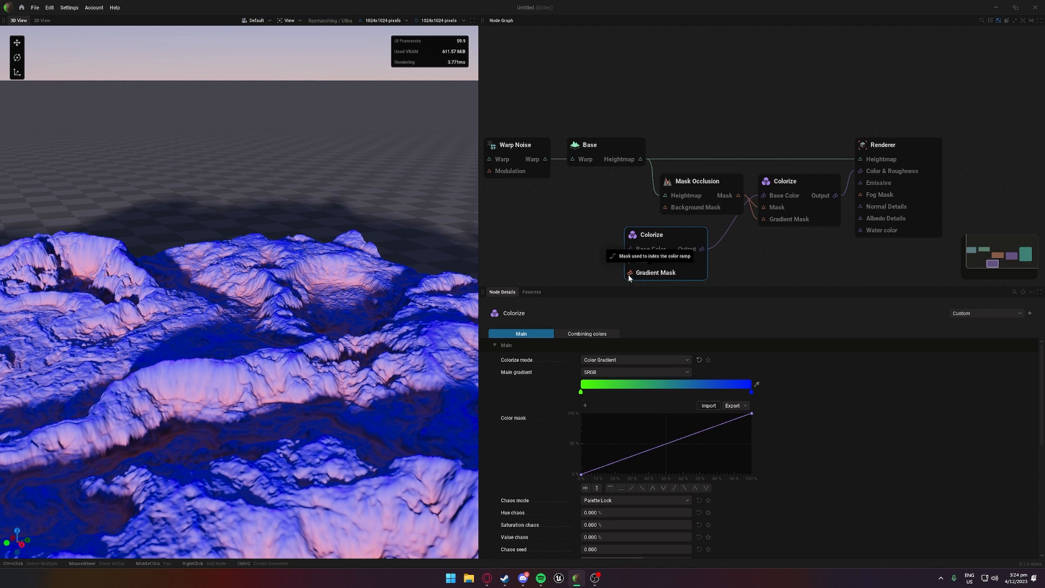
drag(630, 275, 547, 248)
mouse_move(577, 255)
mouse_move(571, 275)
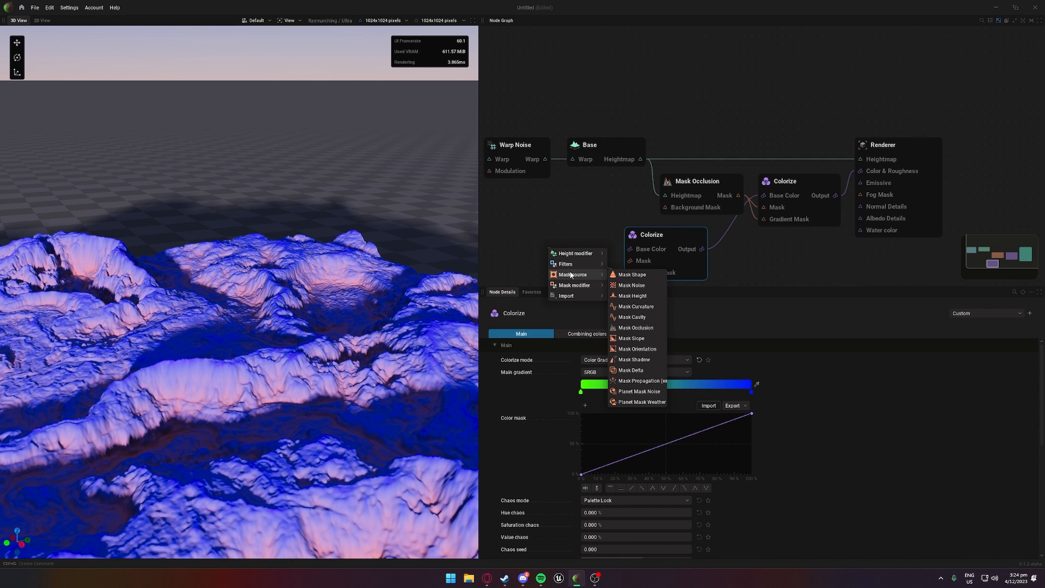
click(636, 307)
drag(532, 246, 641, 159)
drag(380, 337, 435, 305)
click(677, 232)
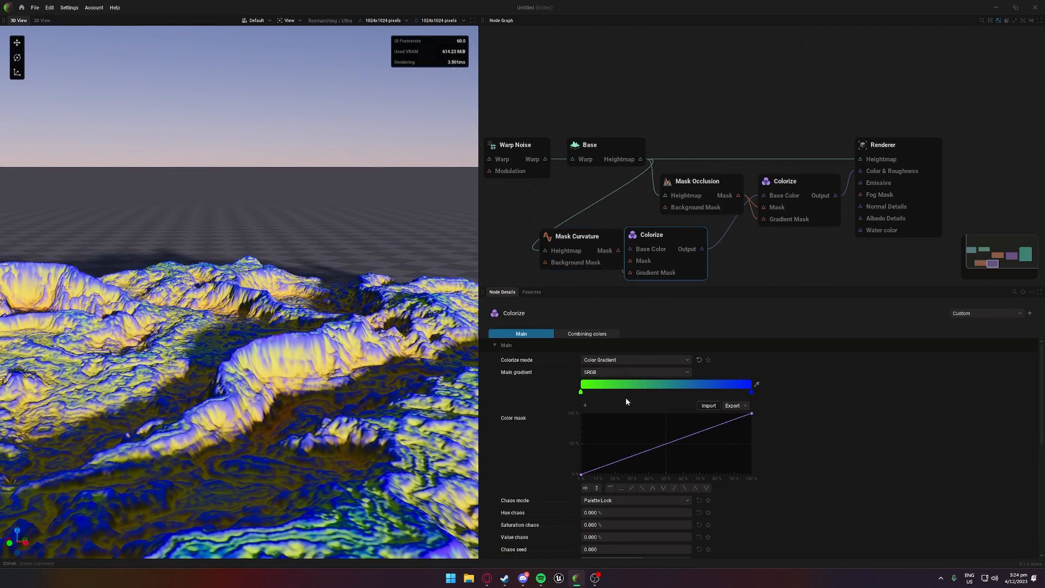
Step: Lower the end point of Mask Curvature's Remap curve to roughly two thirds and inspect the terrain coloring from several angles
click(586, 237)
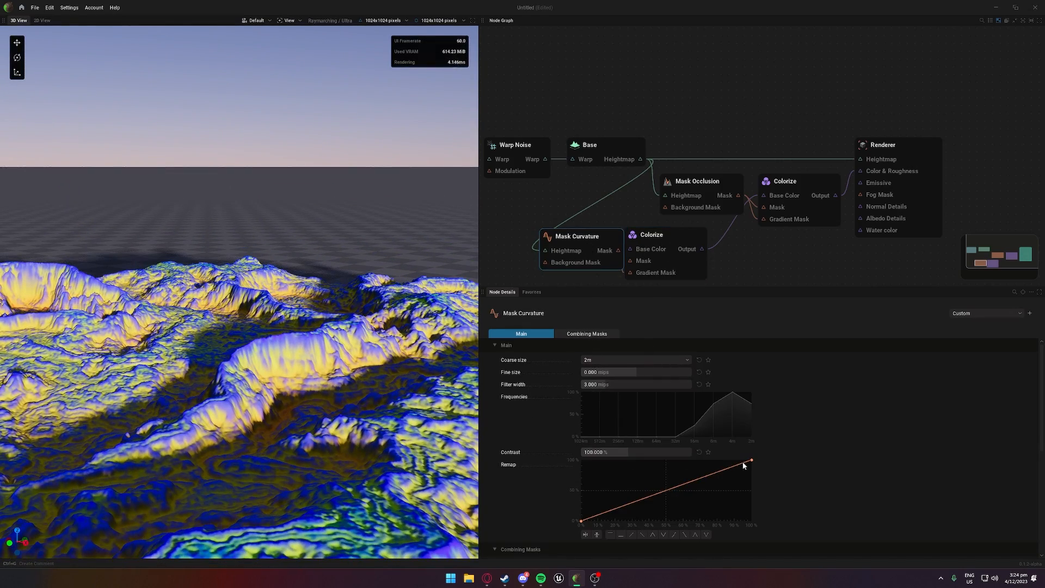
drag(752, 462, 760, 484)
scroll(327, 354, down, 4)
middle_drag(326, 337, 245, 392)
scroll(245, 392, up, 3)
scroll(417, 344, up, 2)
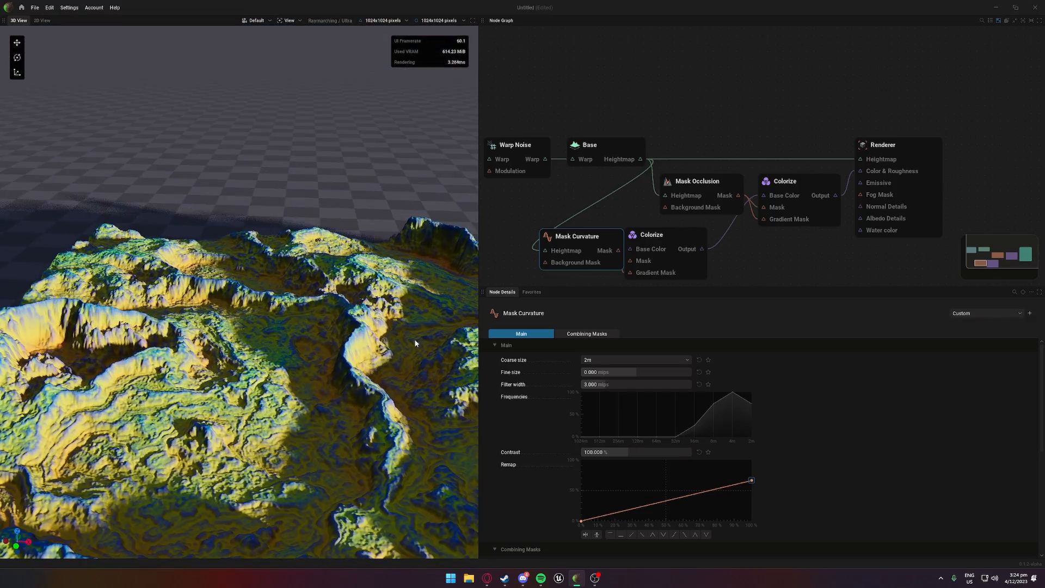
middle_drag(417, 344, 327, 364)
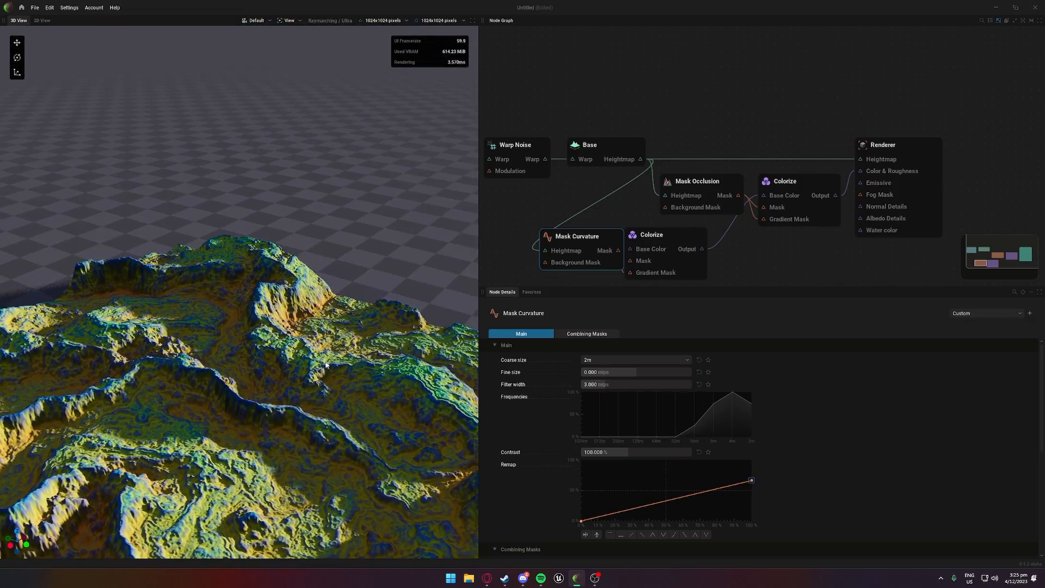
middle_drag(214, 426, 224, 479)
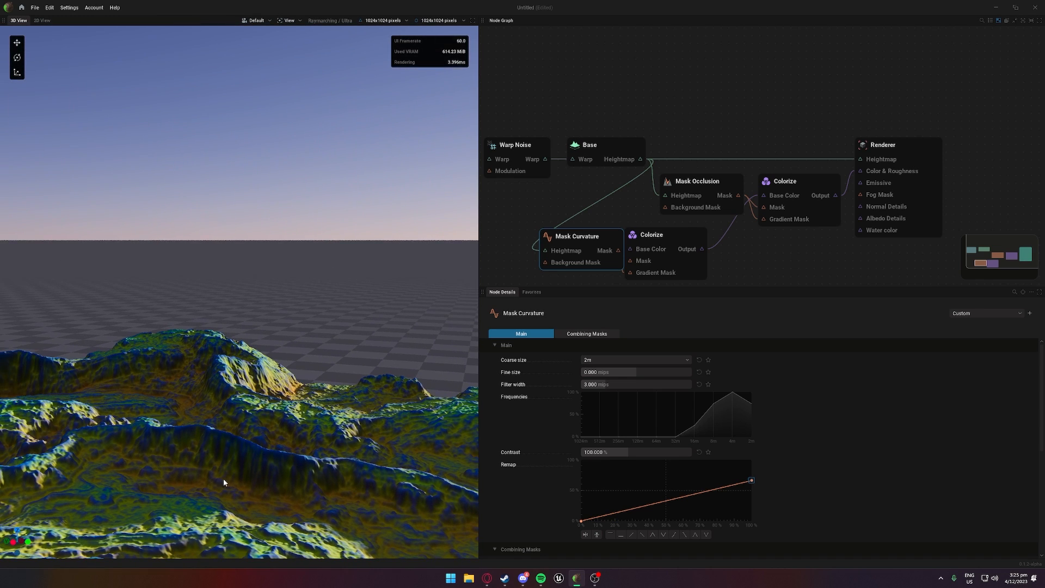
click(808, 222)
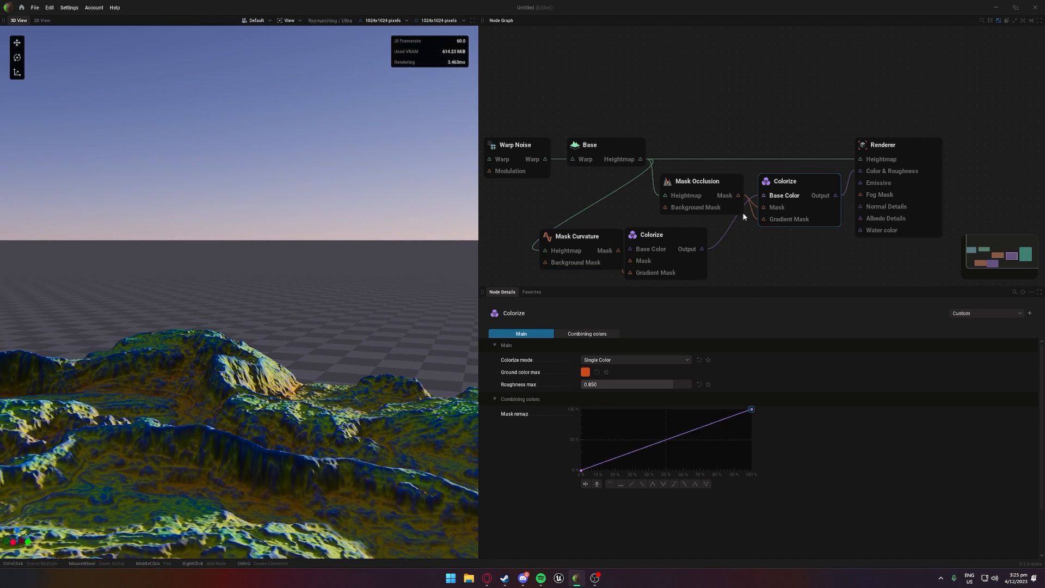
click(599, 360)
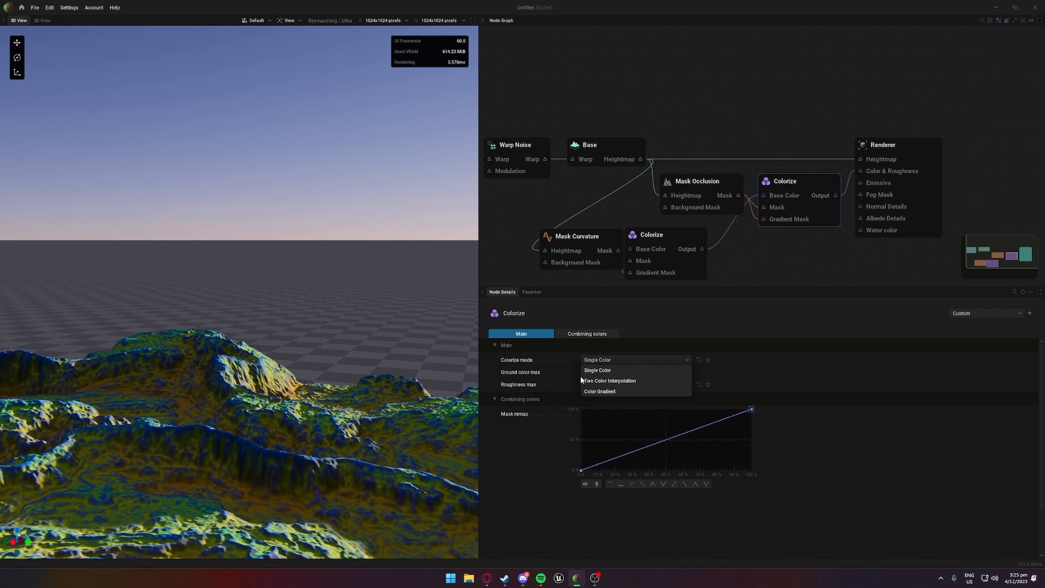
click(805, 243)
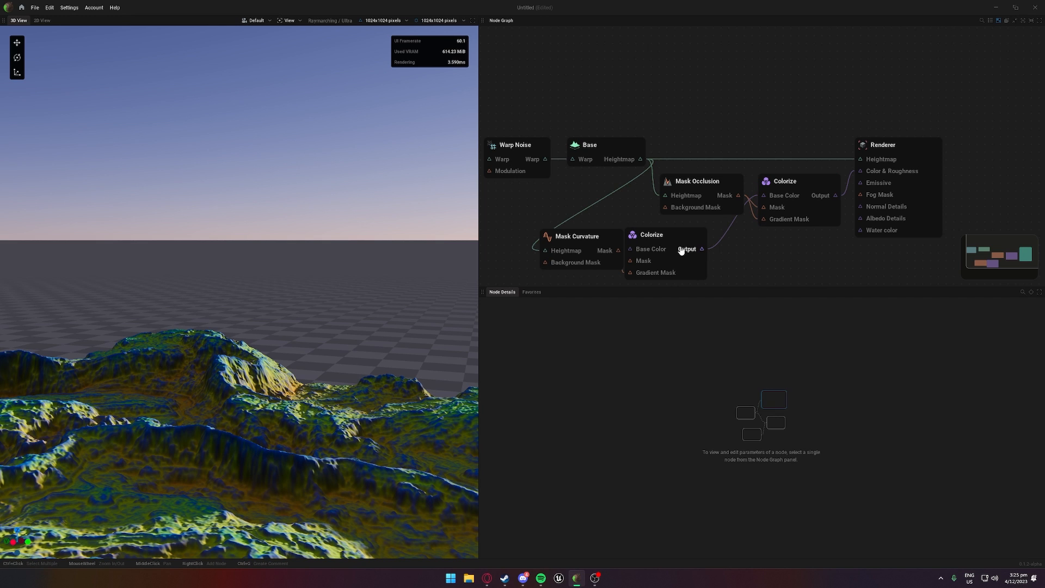
Step: Undo the Mask Curvature setup, the gradient edits and the addition of the second Colorize node
click(668, 231)
key(ctrl+z)
key(ctrl+z)
key(ctrl+z)
key(ctrl+z)
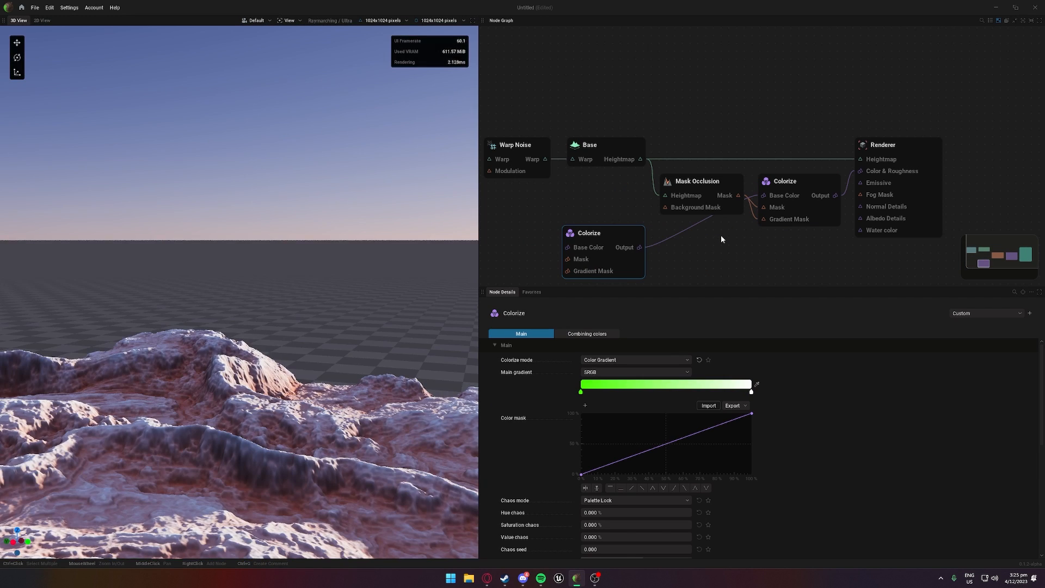
key(ctrl+z)
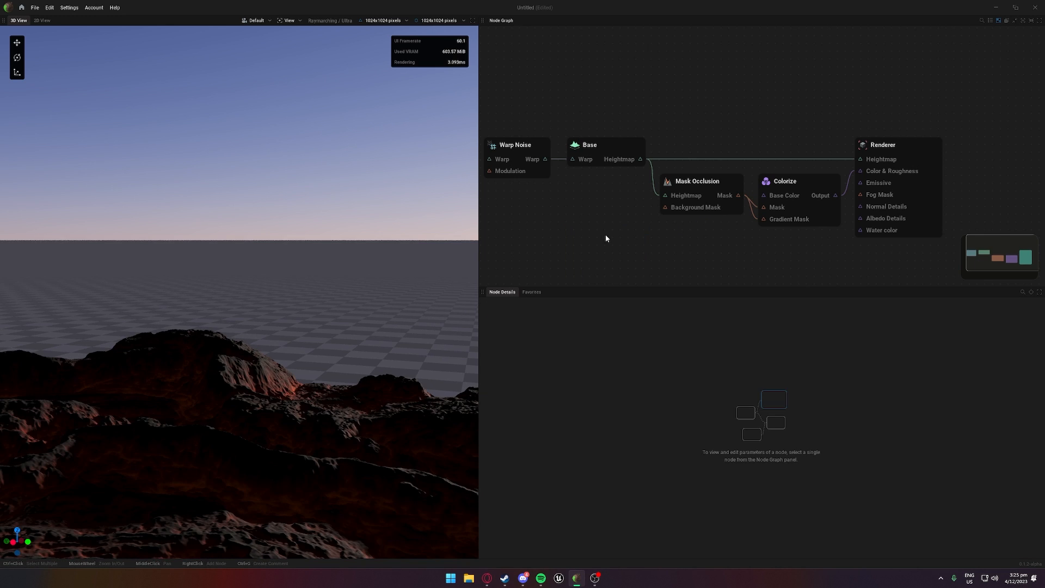
Step: Detach Mask Occlusion from the Colorize node's Mask input and reconnect it to compare the terrain coloring
drag(753, 204, 750, 164)
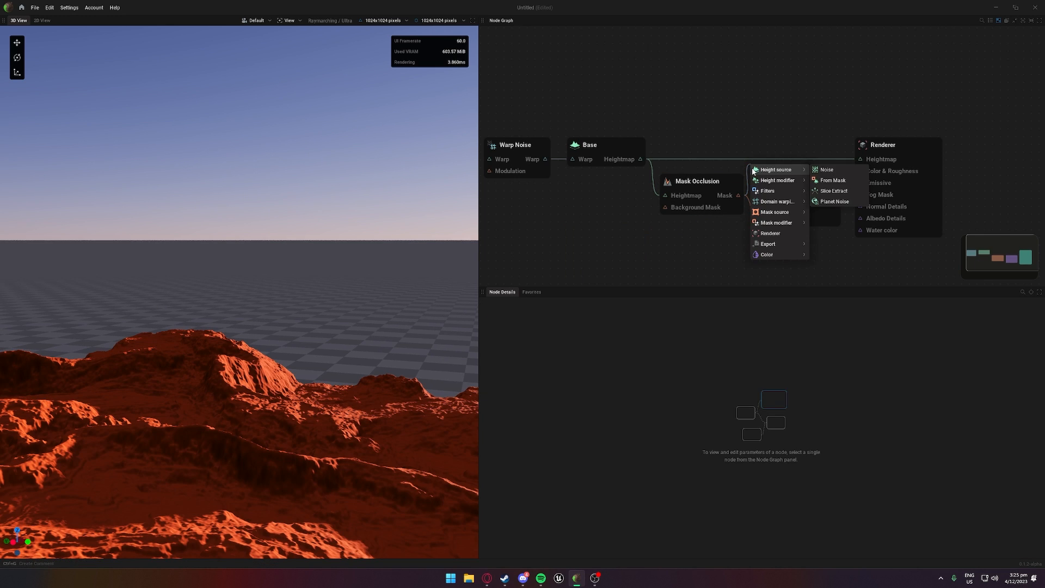
click(721, 169)
middle_drag(756, 246, 670, 265)
middle_drag(607, 249, 623, 241)
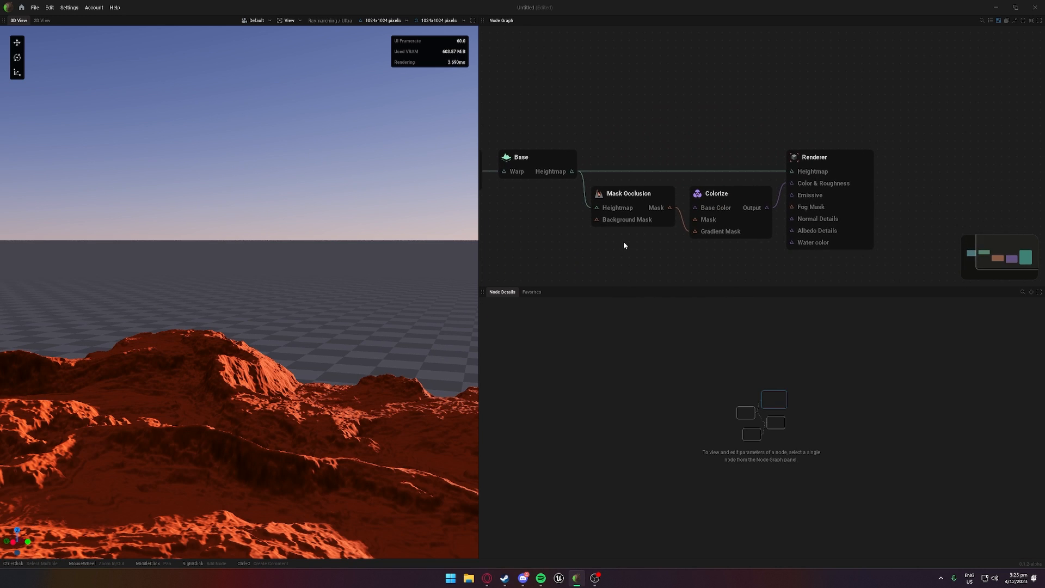
scroll(625, 240, up, 2)
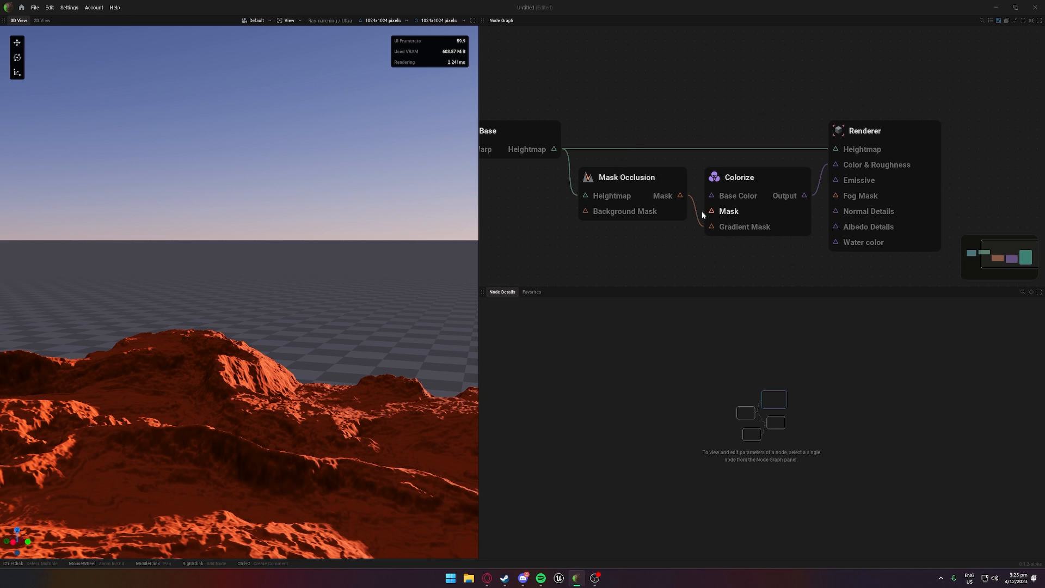
drag(681, 200, 713, 212)
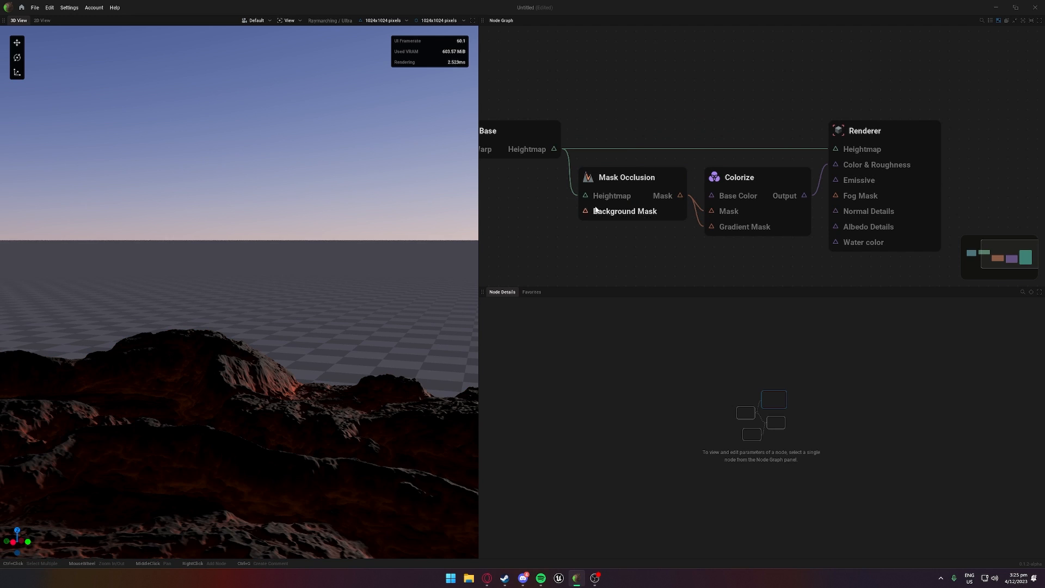
Step: Preview Mask Occlusion's Mask output on the terrain, close the preview and compare it with the colored result
click(667, 200)
drag(391, 318, 308, 381)
scroll(290, 390, up, 6)
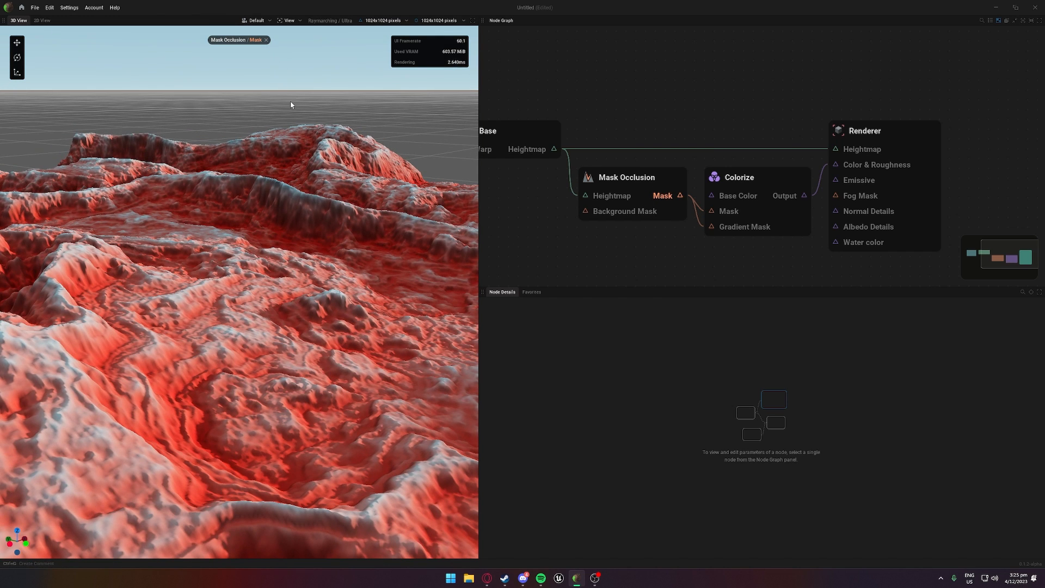
click(266, 40)
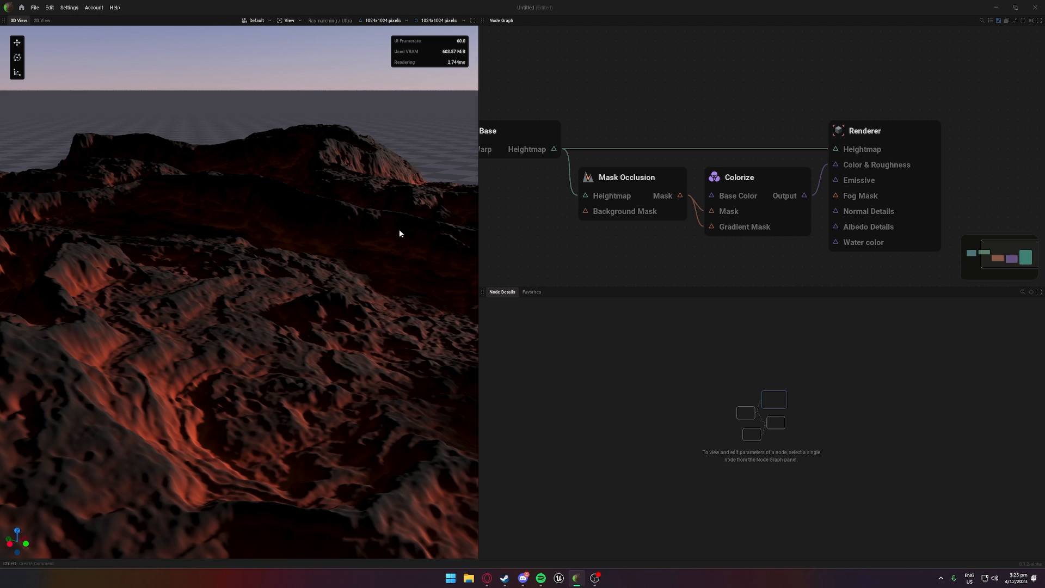
drag(371, 291, 358, 239)
drag(290, 282, 247, 264)
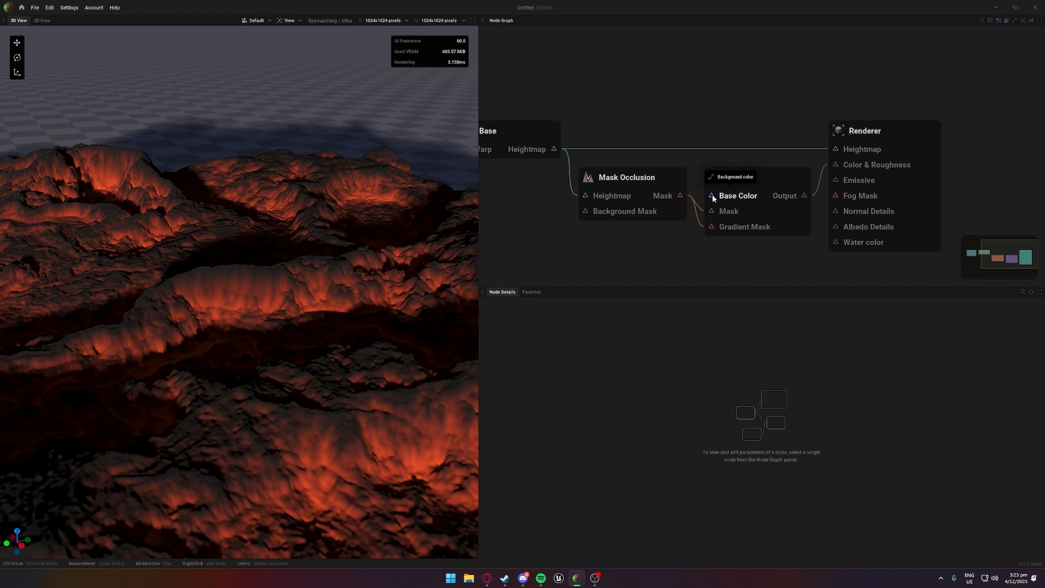
Step: Add a second Colorize node feeding the first one's Base Color and set its ground color to white
drag(714, 199, 578, 265)
mouse_move(604, 291)
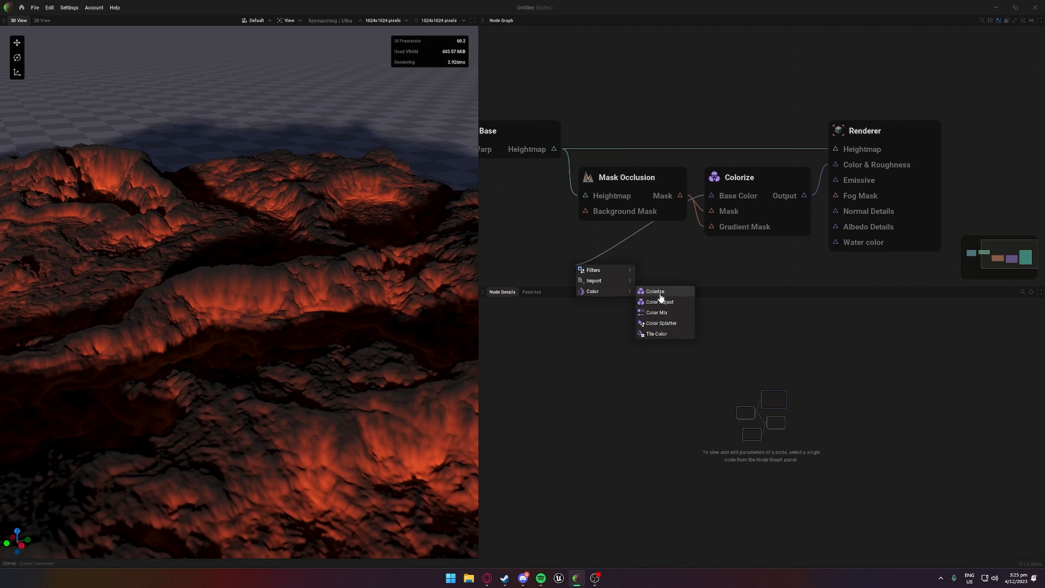
click(656, 292)
click(586, 373)
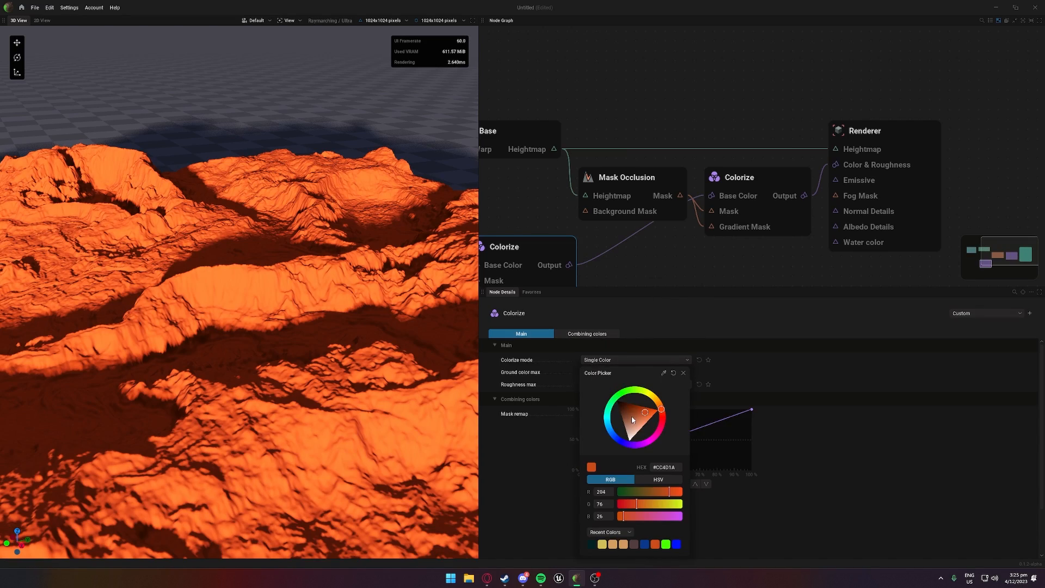
drag(632, 420, 626, 462)
middle_drag(384, 334, 310, 306)
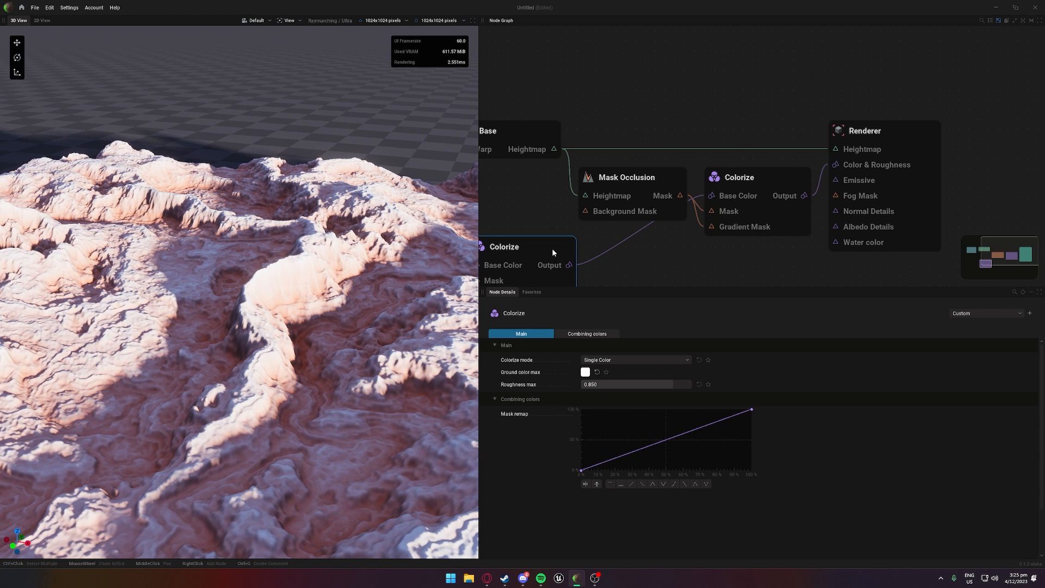
Step: Delete the second Colorize node and examine the terrain coloring with only the remaining Colorize node
key(Delete)
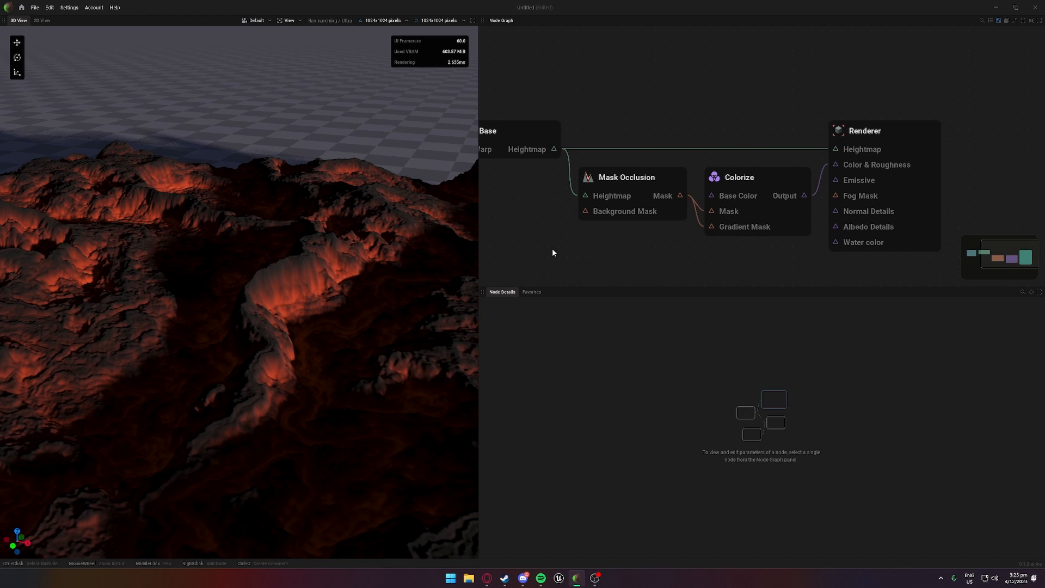
click(727, 197)
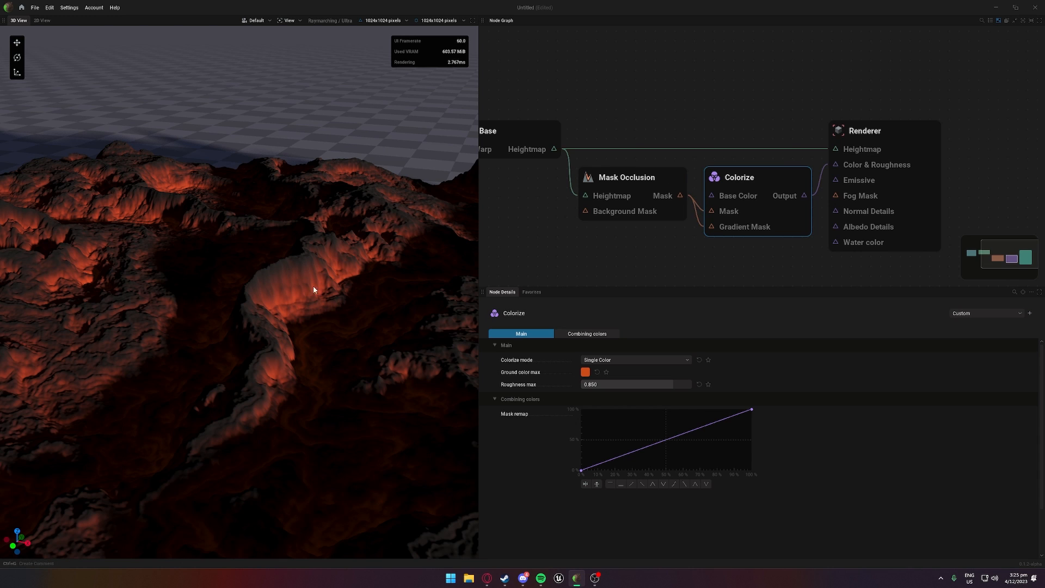
scroll(302, 281, up, 3)
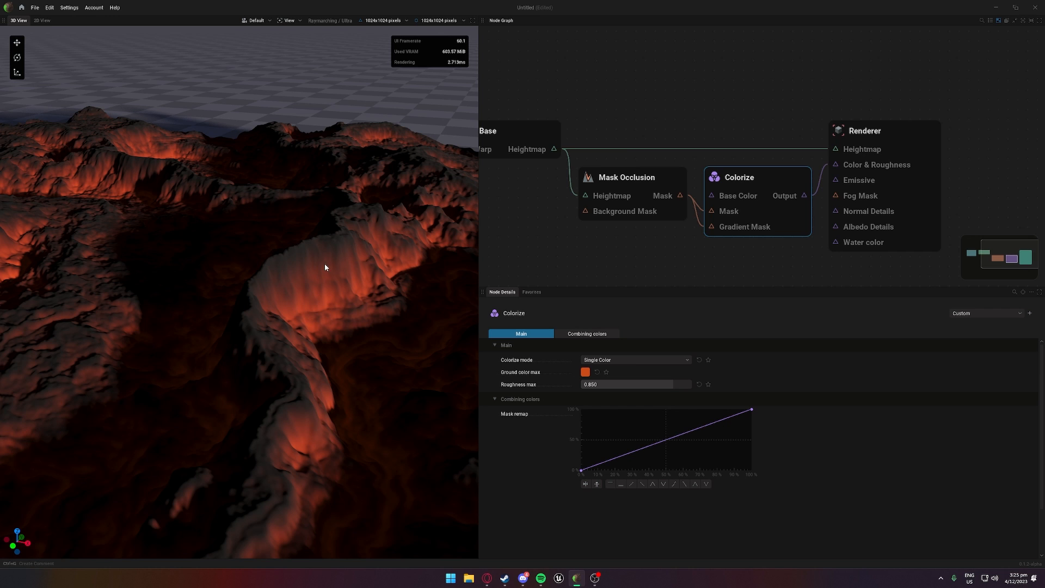
drag(305, 269, 267, 254)
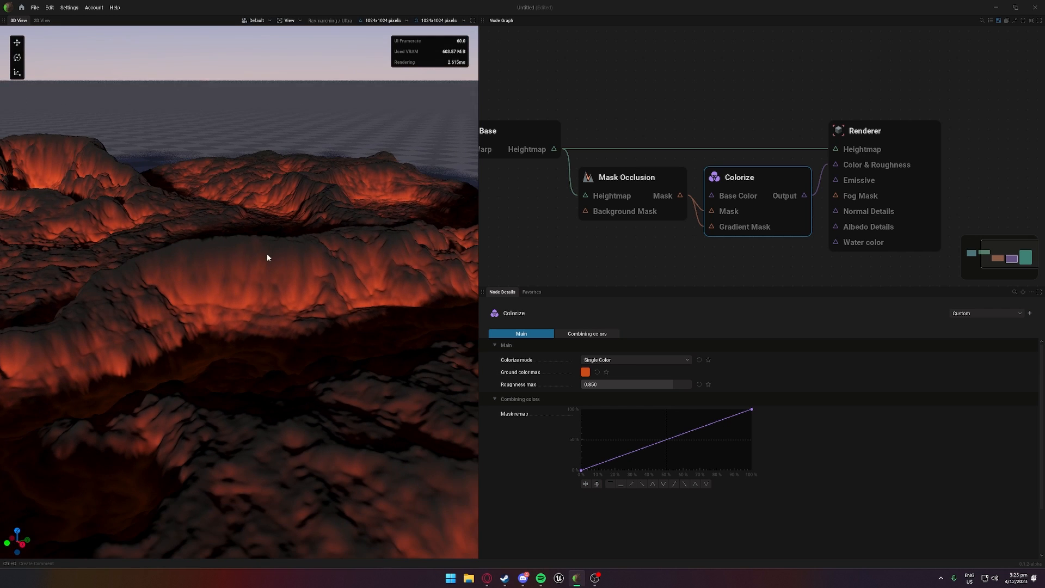
Step: Disconnect Mask Occlusion from both the Mask and Gradient Mask inputs of the Colorize node
click(685, 219)
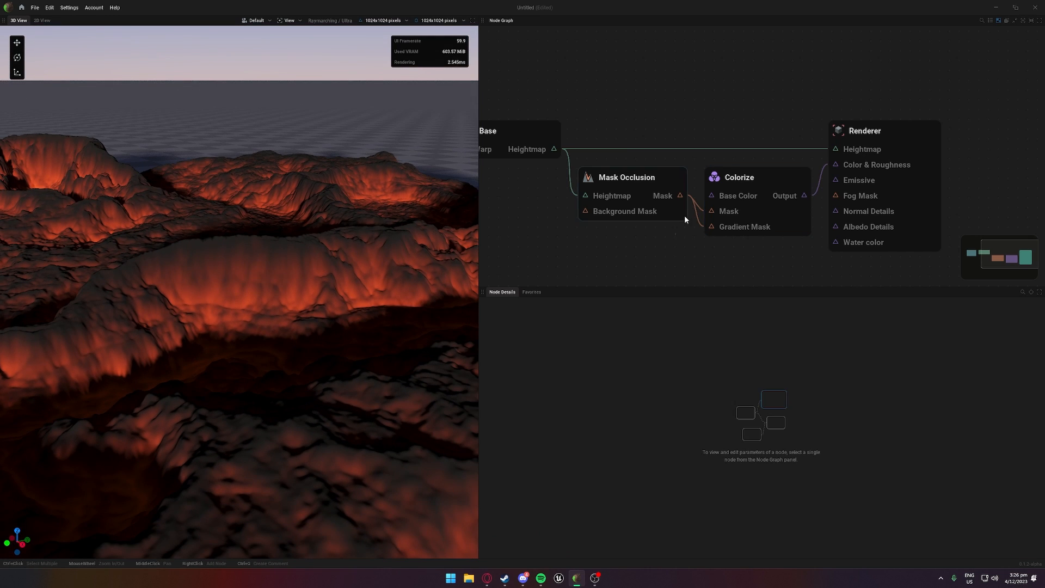
drag(700, 206, 690, 184)
click(696, 173)
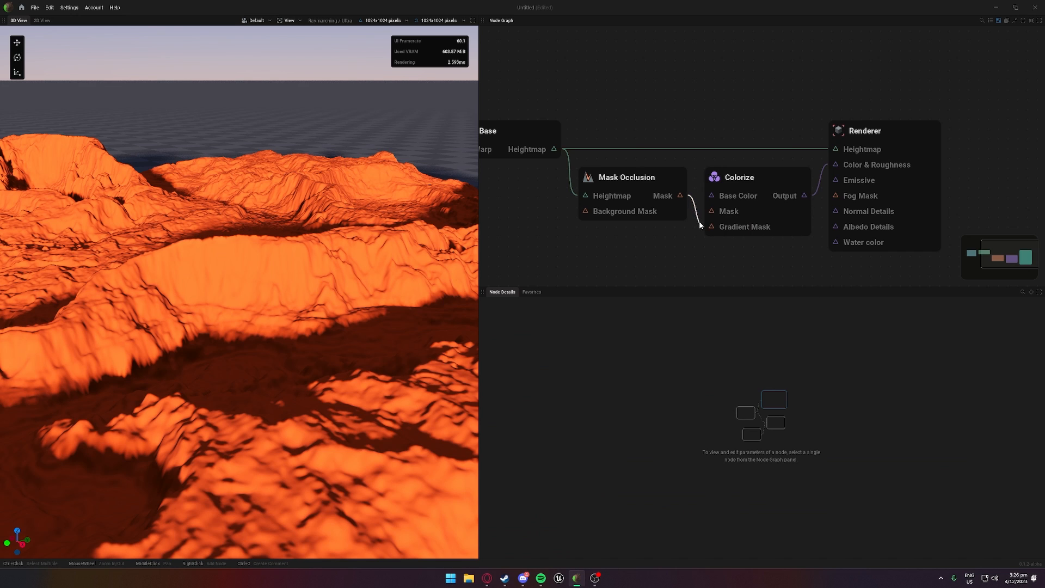
drag(700, 225, 672, 243)
click(695, 223)
Step: Set the Colorize node's mode to Color Gradient and connect Mask Occlusion's Mask output to its Gradient Mask input
click(730, 198)
click(612, 392)
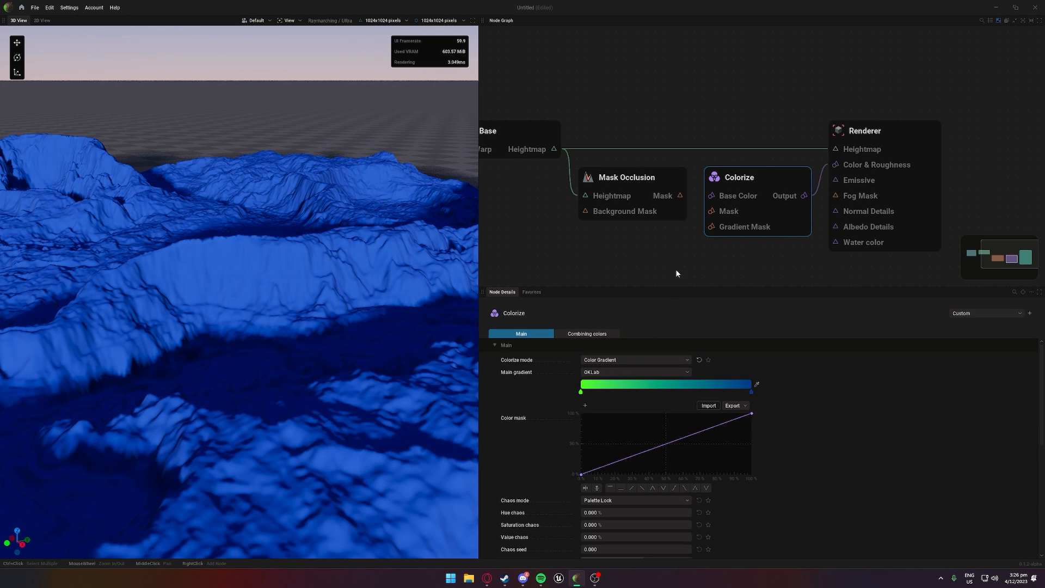
click(675, 269)
drag(680, 196, 711, 229)
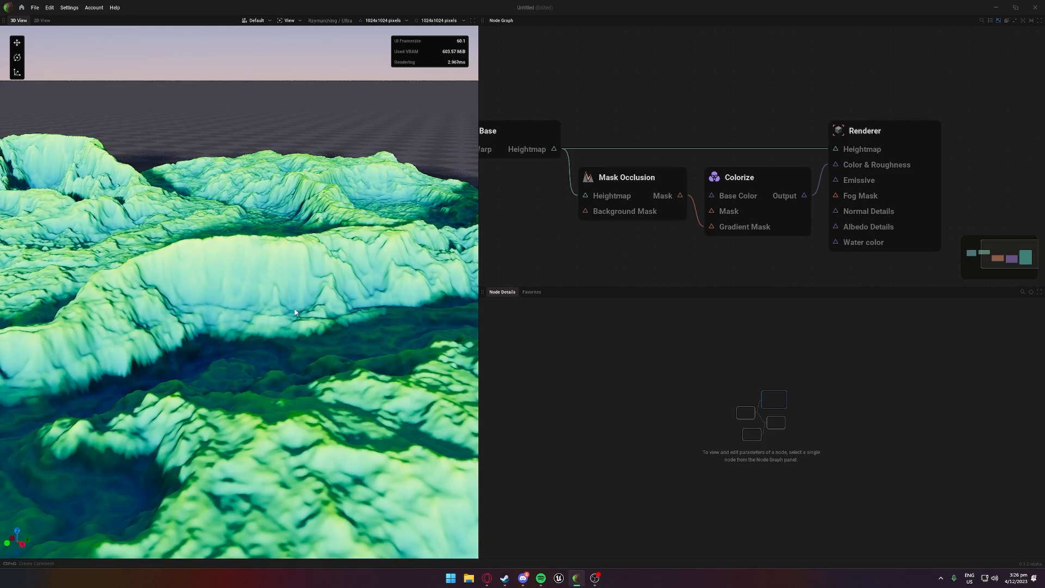
drag(295, 310, 424, 316)
drag(249, 299, 414, 281)
Step: Move the Mask Occlusion node slightly farther from Colorize and browse the mask categories of nodes that can be added
middle_drag(654, 247, 661, 254)
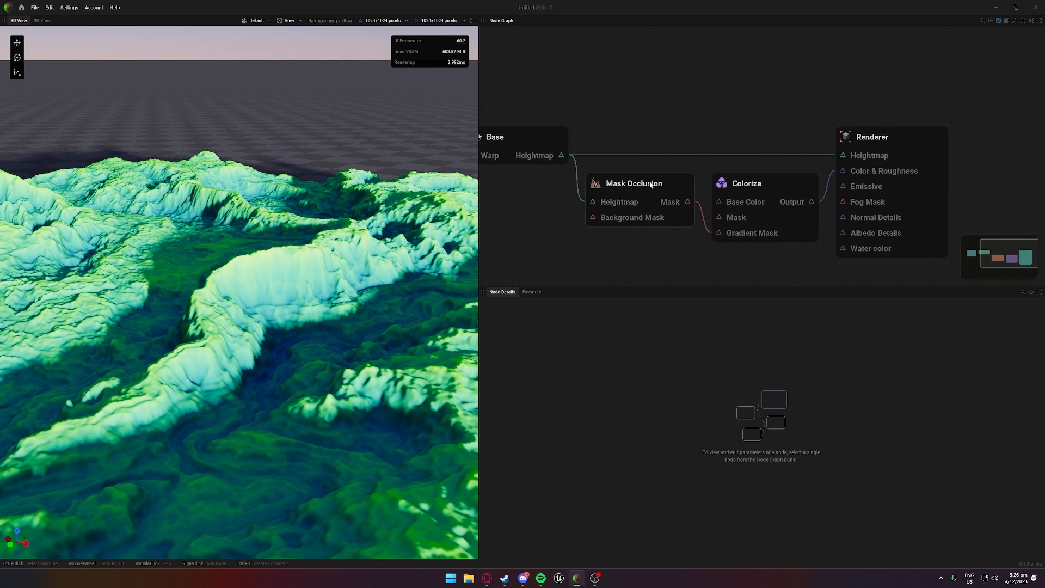
drag(651, 183, 639, 184)
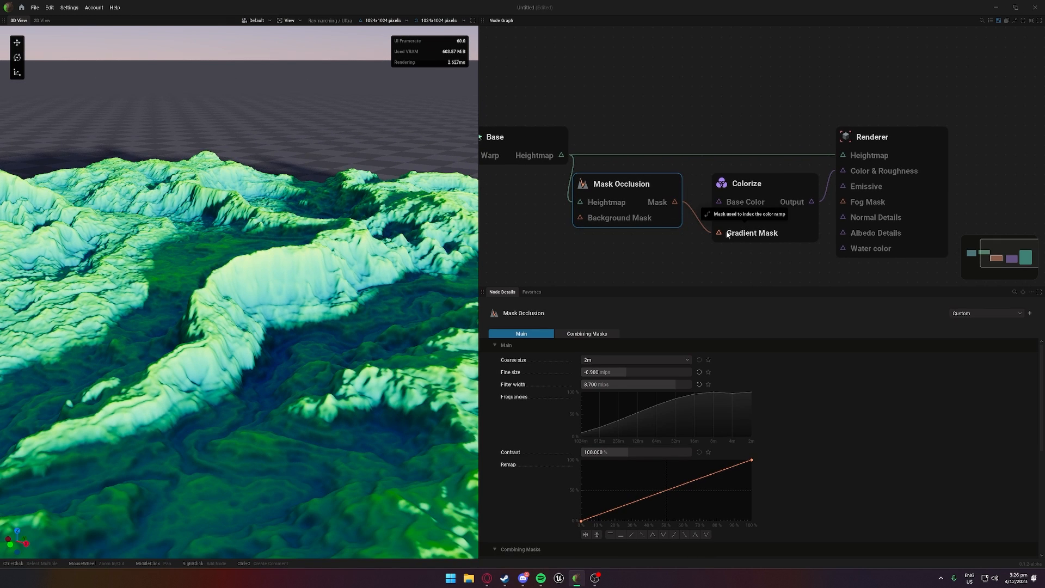
right_click(607, 260)
mouse_move(632, 362)
click(576, 247)
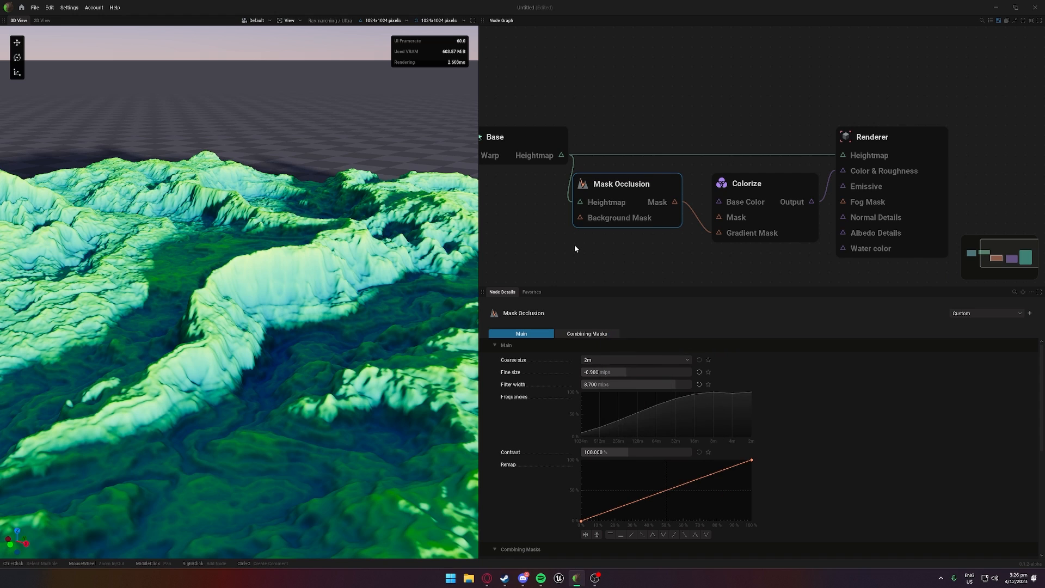
right_click(575, 246)
mouse_move(607, 350)
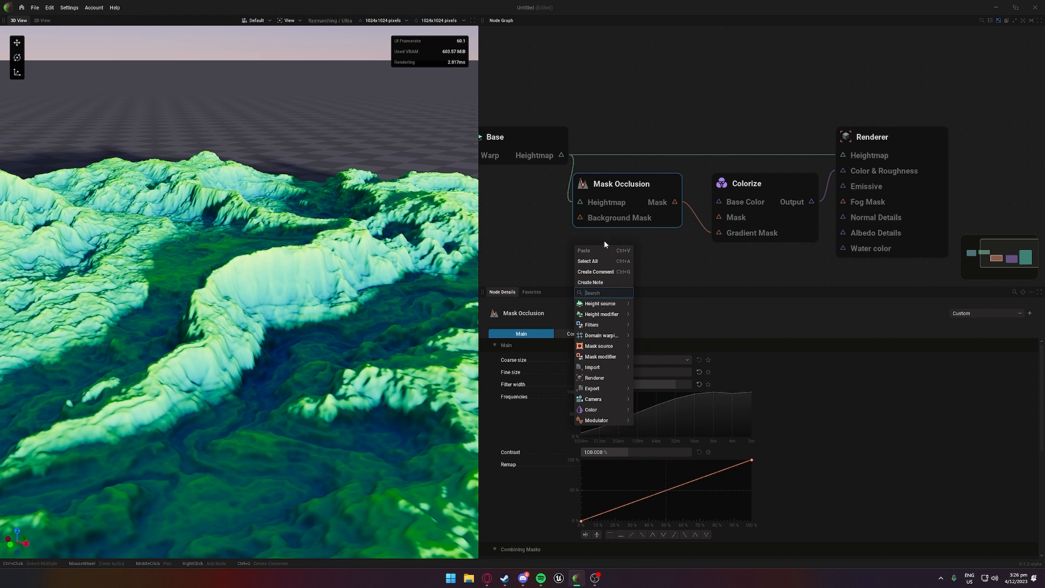
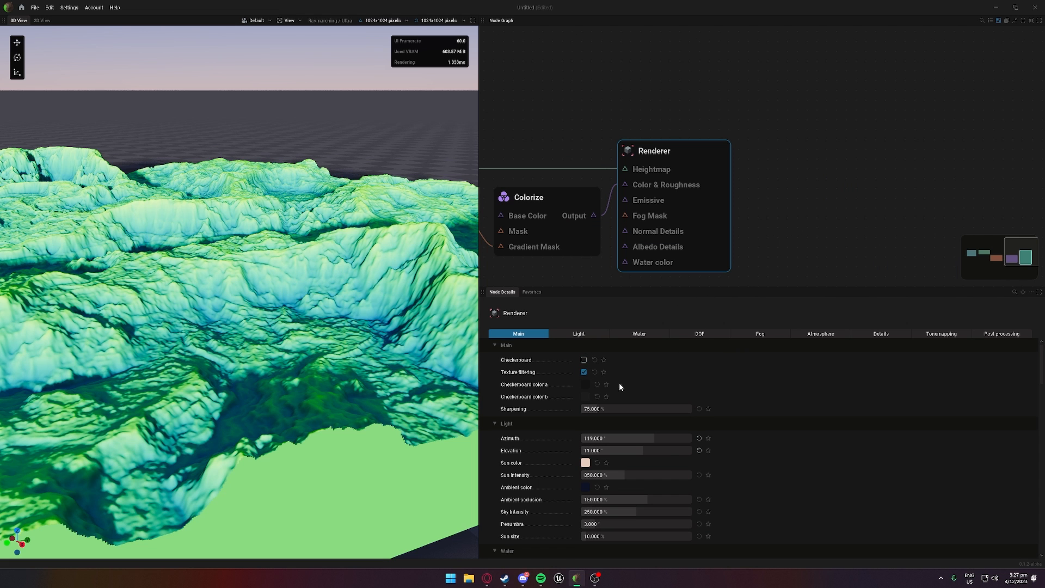
Step: Try moving the Renderer's sun to an azimuth of -218° with a high elevation and examine the terrain lighting
scroll(559, 413, down, 3)
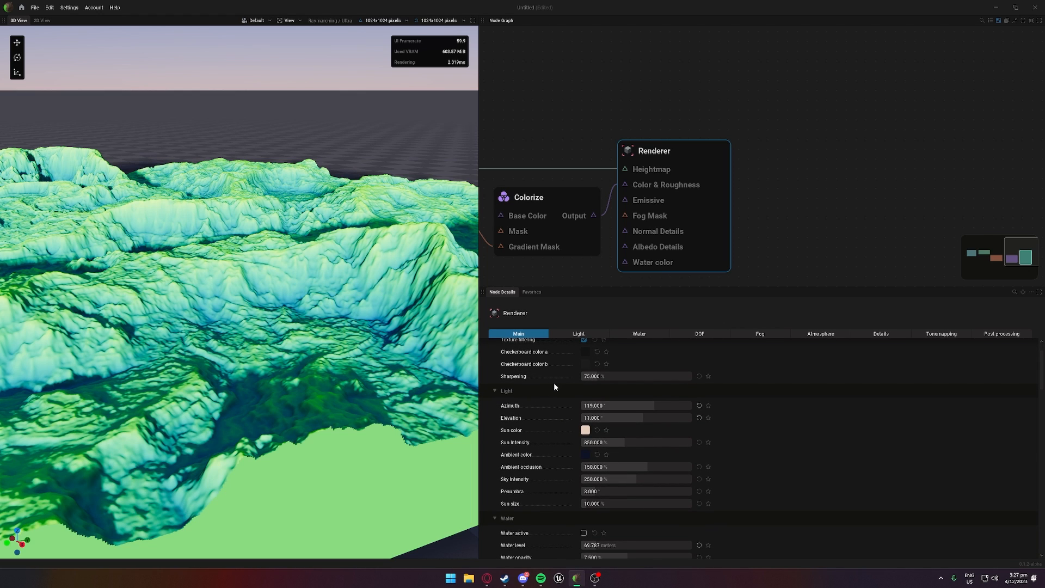
scroll(575, 403, up, 3)
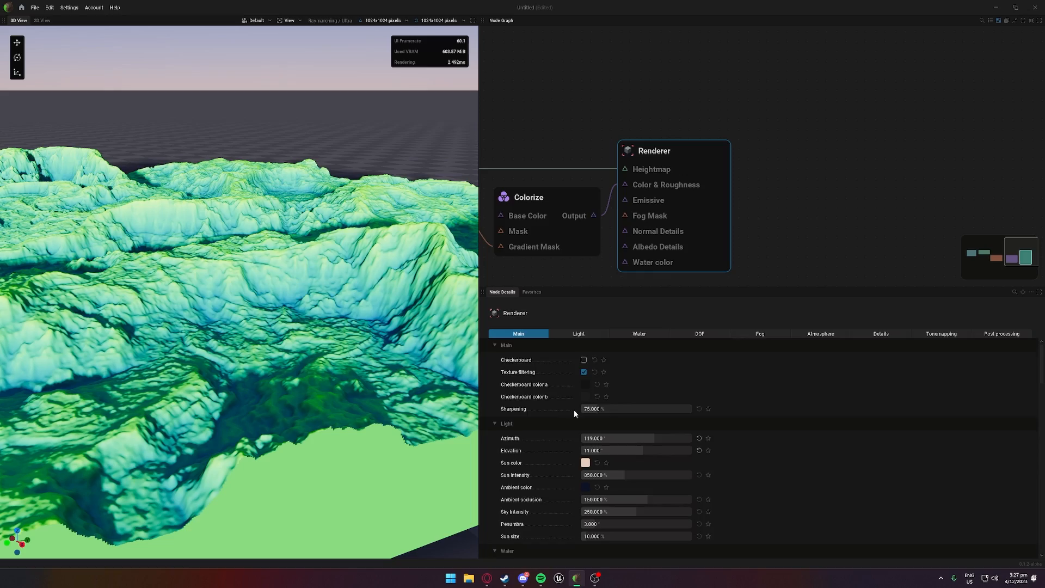
scroll(574, 410, down, 3)
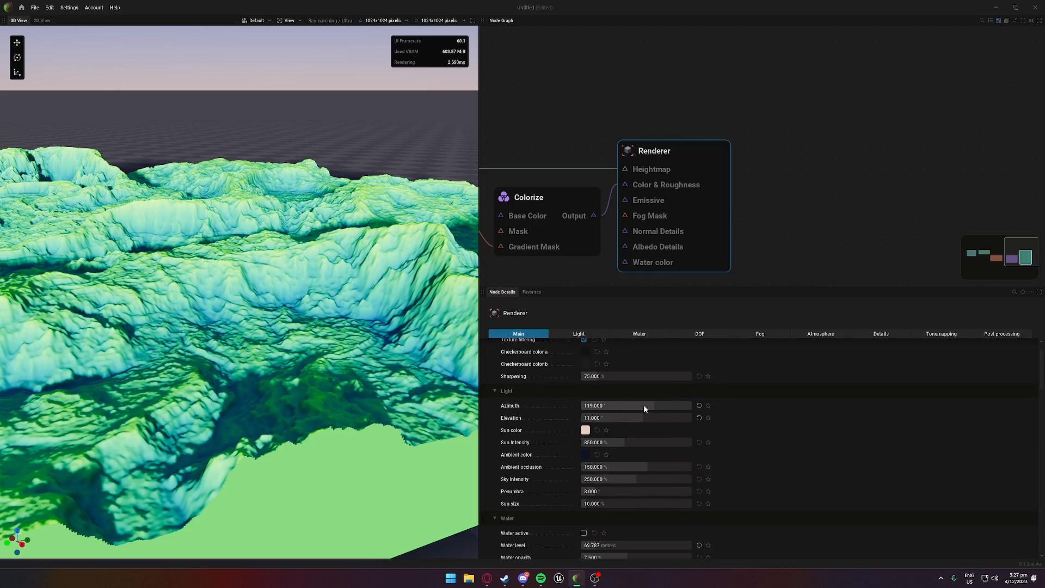
mouse_move(644, 406)
mouse_down()
mouse_move(634, 406)
mouse_move(644, 406)
mouse_up()
drag(375, 137, 303, 122)
middle_drag(303, 122, 403, 131)
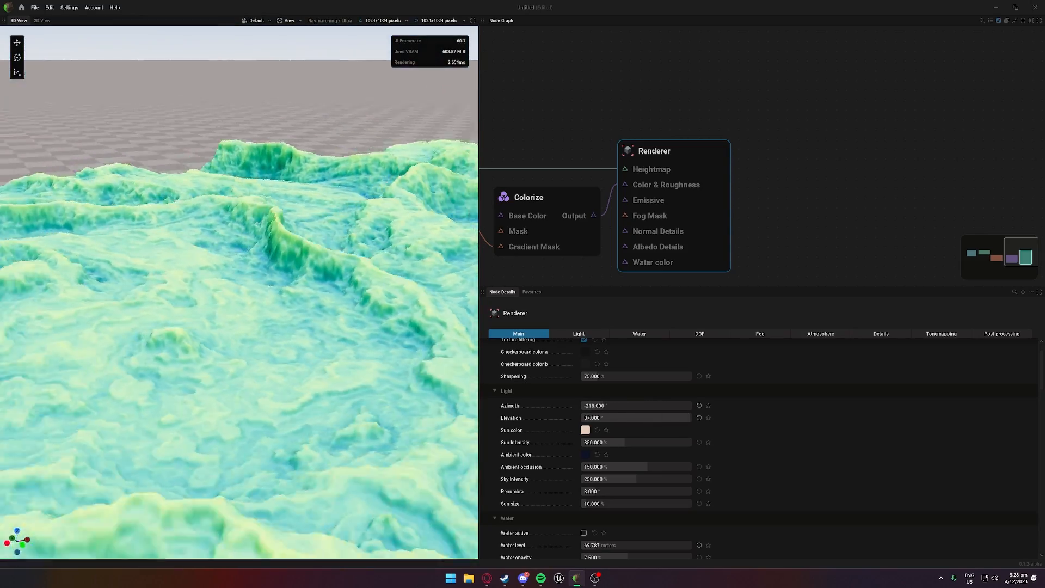
middle_drag(343, 228, 305, 154)
scroll(303, 181, down, 8)
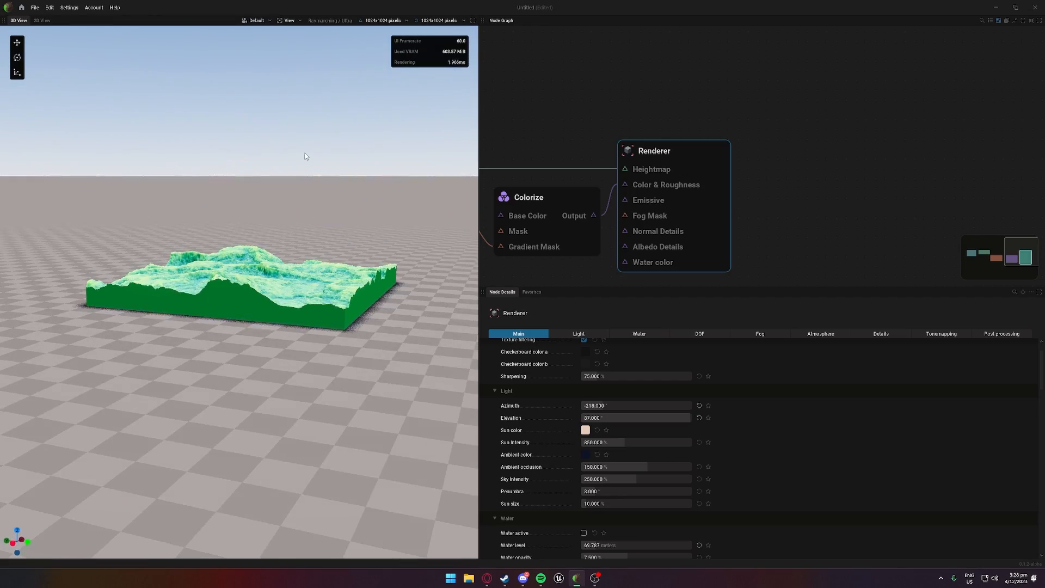
Step: Try a lower sun elevation of 37° on the Renderer and examine the shadows on the terrain
drag(306, 156, 307, 165)
middle_drag(306, 165, 599, 159)
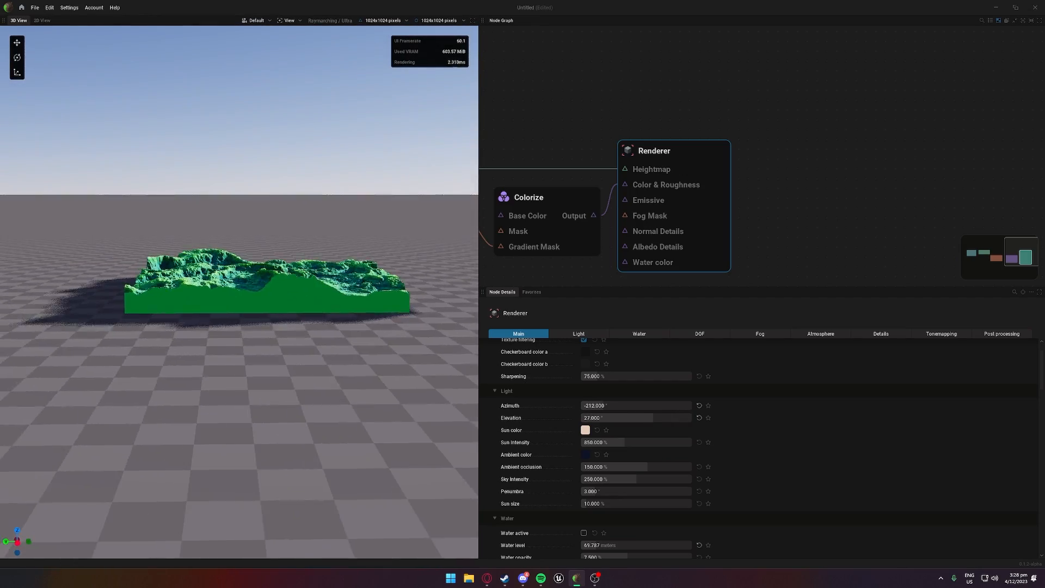
middle_drag(261, 173, 304, 178)
mouse_move(304, 178)
right_down()
mouse_move(354, 109)
mouse_move(392, 139)
mouse_move(303, 181)
right_up()
mouse_move(303, 181)
mouse_down()
mouse_move(310, 173)
mouse_move(301, 183)
mouse_up()
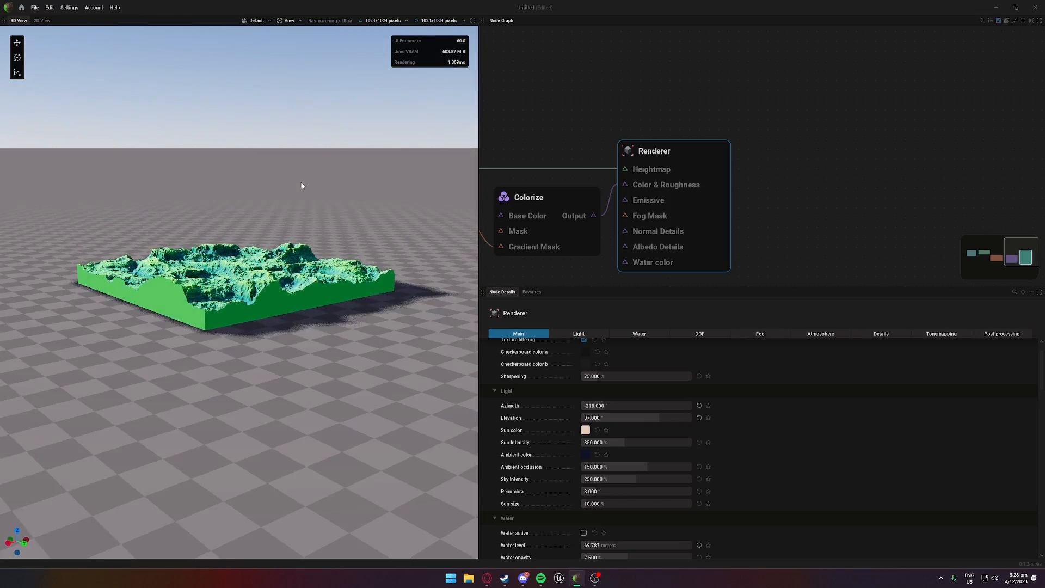
scroll(301, 185, up, 5)
middle_drag(301, 185, 301, 225)
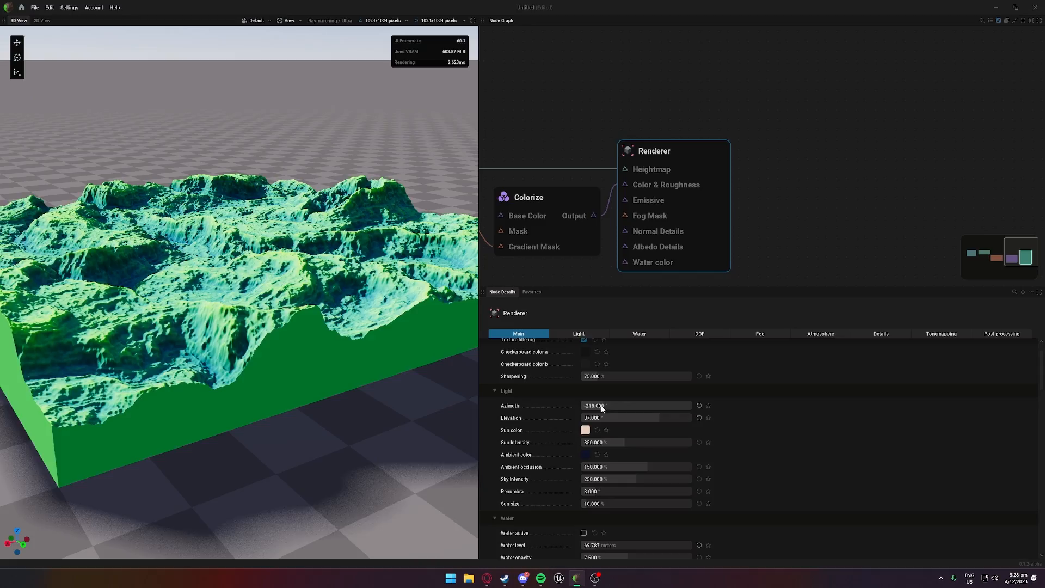
Step: Set the Renderer's sun azimuth to -93.6° and elevation to 35.727°
mouse_move(602, 407)
mouse_down()
mouse_move(630, 407)
mouse_move(602, 417)
mouse_move(612, 418)
mouse_up()
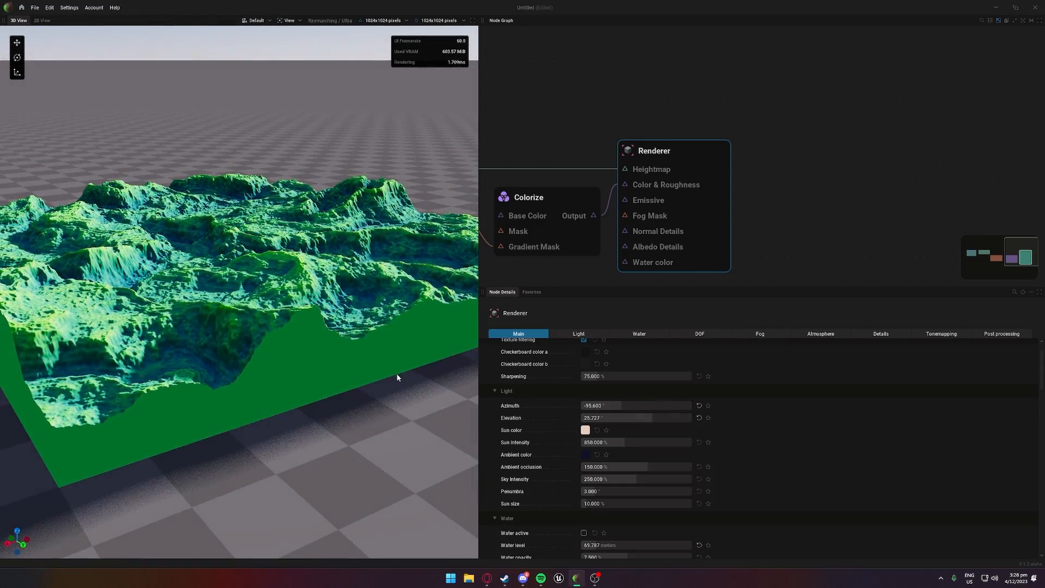
scroll(396, 374, up, 3)
drag(399, 374, 359, 258)
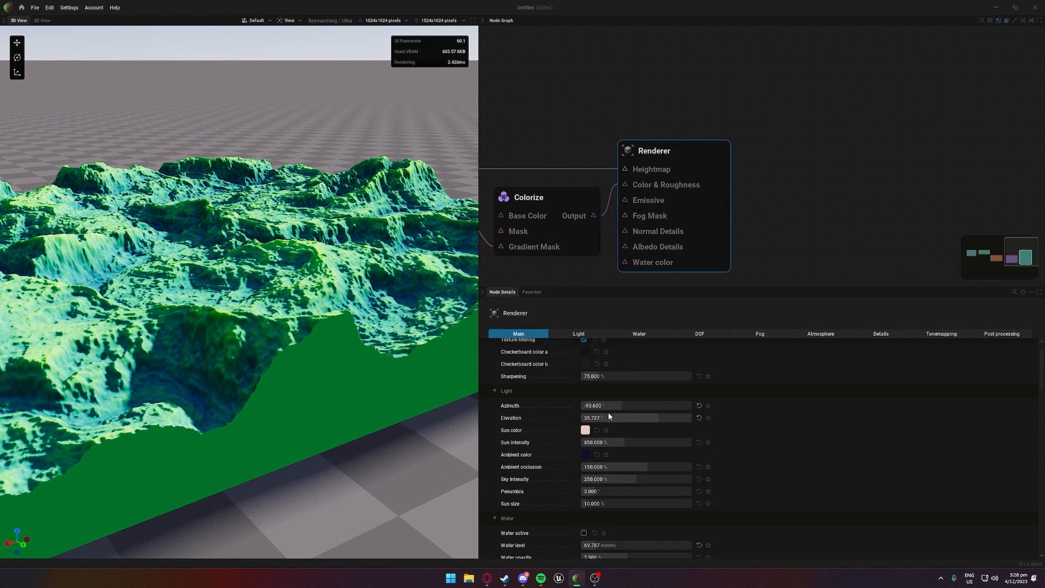
Step: Try a green Sun color (#40CC3C) on the Renderer, examine the tinted scene, and reset the color to its default
click(585, 430)
mouse_move(649, 408)
mouse_down()
mouse_move(633, 424)
mouse_move(632, 411)
mouse_up()
click(622, 393)
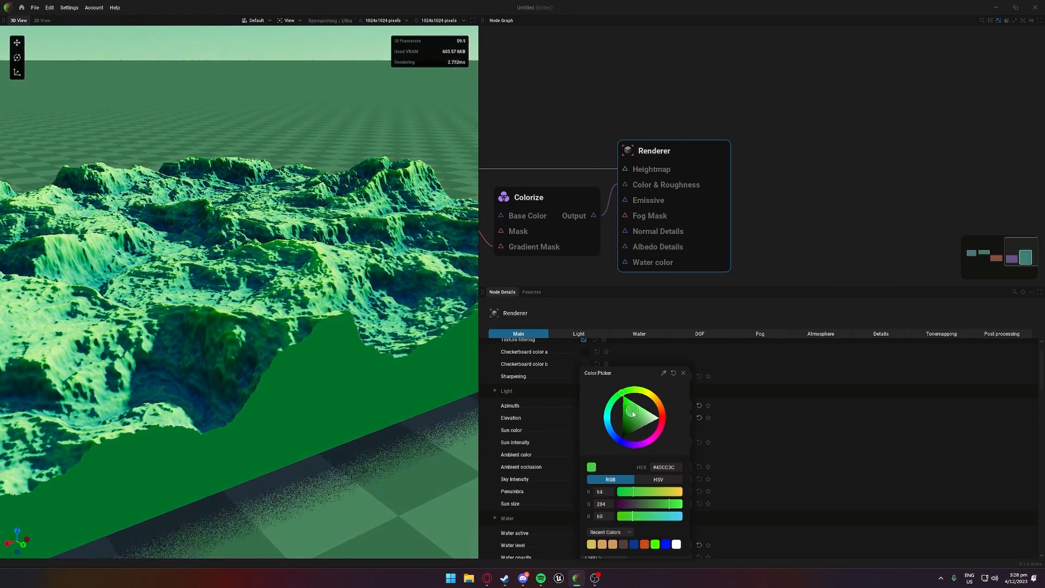
drag(327, 403, 354, 381)
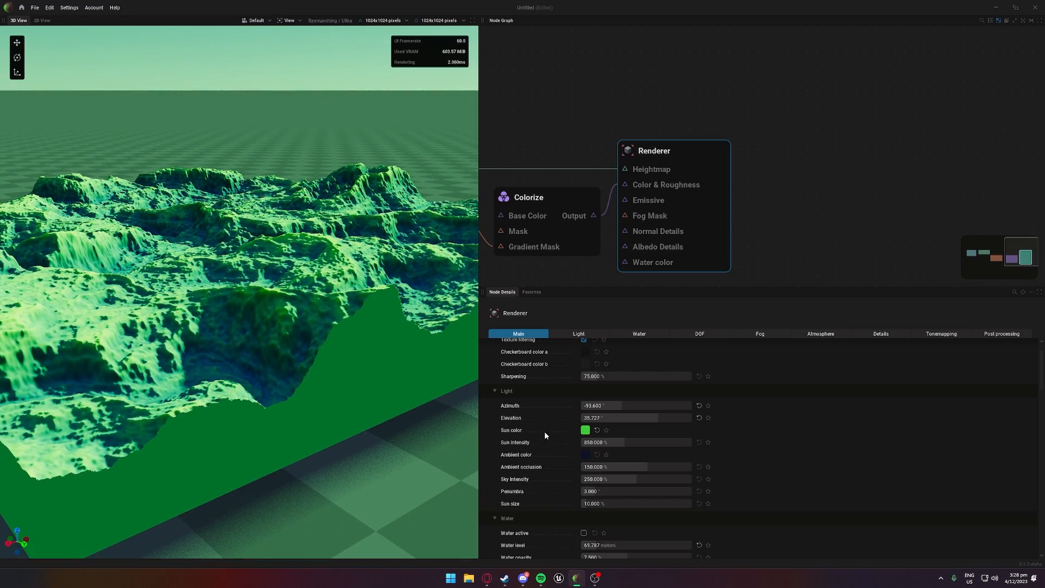
click(586, 431)
click(597, 430)
Step: Set Sun intensity to 755 %, and try a different Ambient color before resetting it to its default
mouse_move(623, 445)
mouse_down()
mouse_move(637, 443)
mouse_move(612, 444)
mouse_up()
scroll(600, 460, down, 1)
scroll(600, 460, down, 1)
click(587, 422)
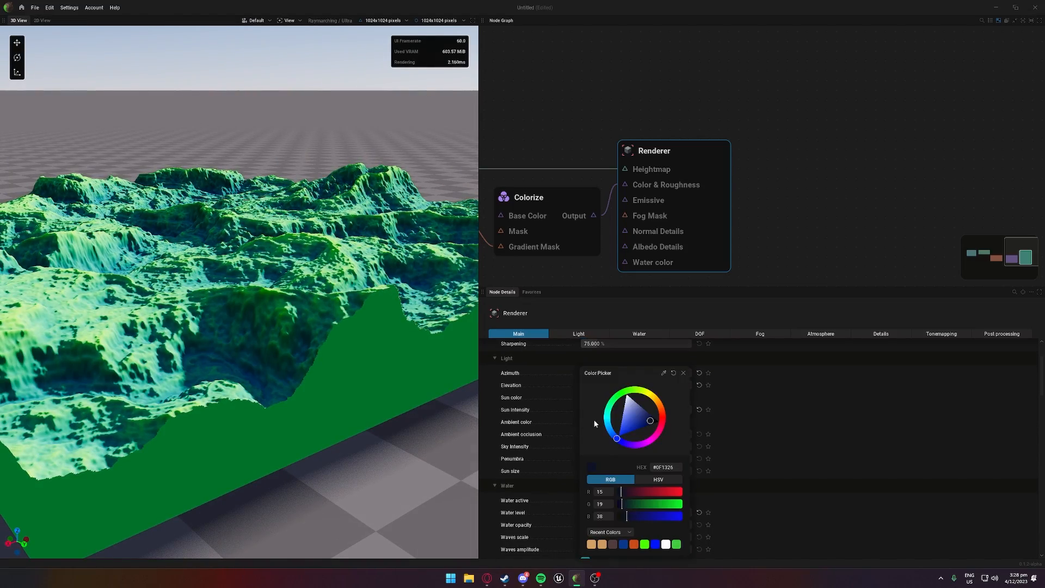
click(633, 390)
drag(634, 410, 625, 428)
click(773, 436)
click(597, 423)
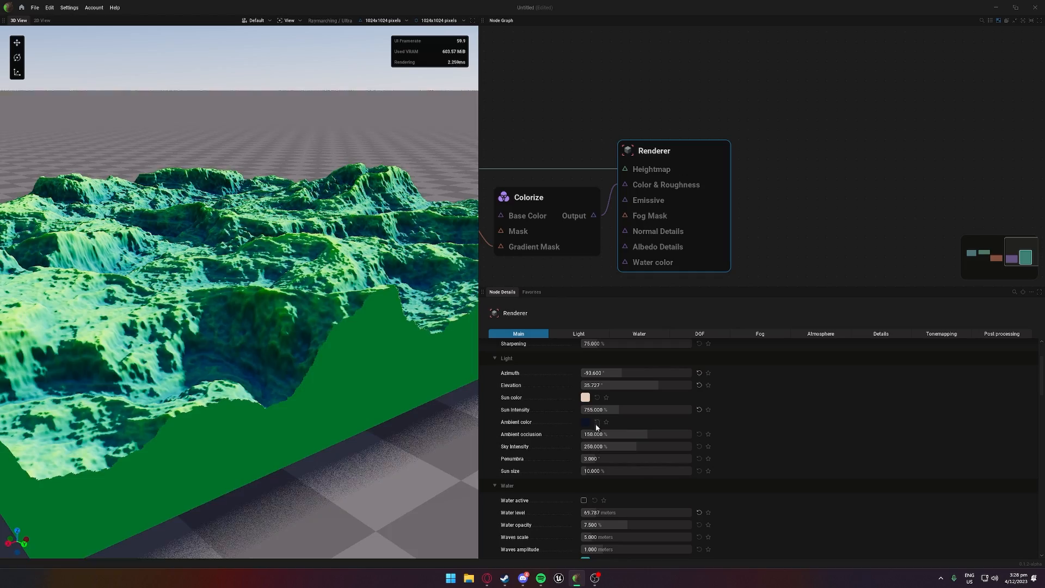
Step: Set Ambient occlusion to 225 %, Sky intensity to about 400 %, Penumbra to 2.875° and Sun size to about 34 %
drag(622, 434, 668, 446)
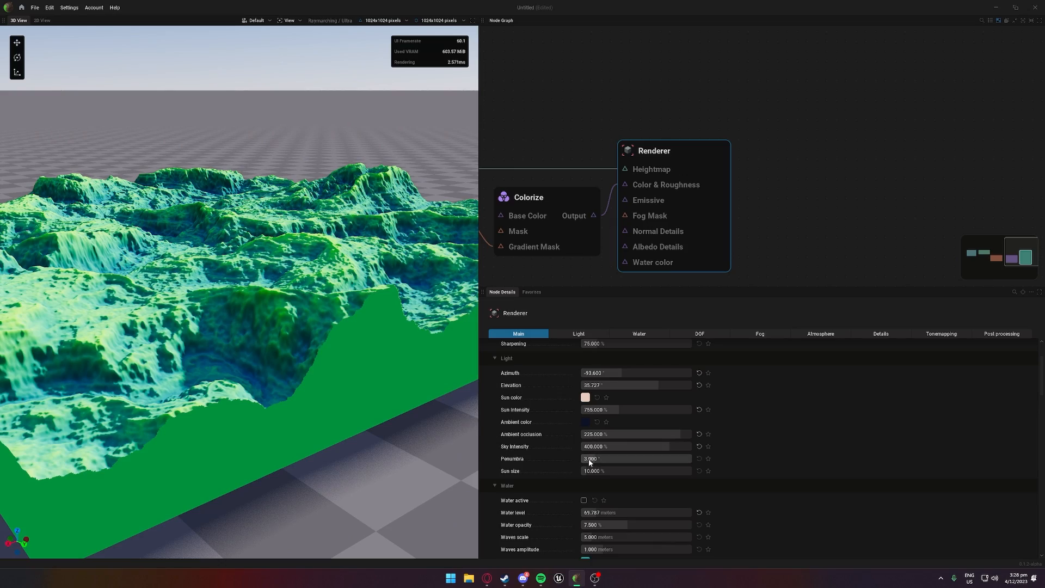
mouse_move(590, 462)
mouse_down()
mouse_move(609, 471)
mouse_move(600, 471)
mouse_up()
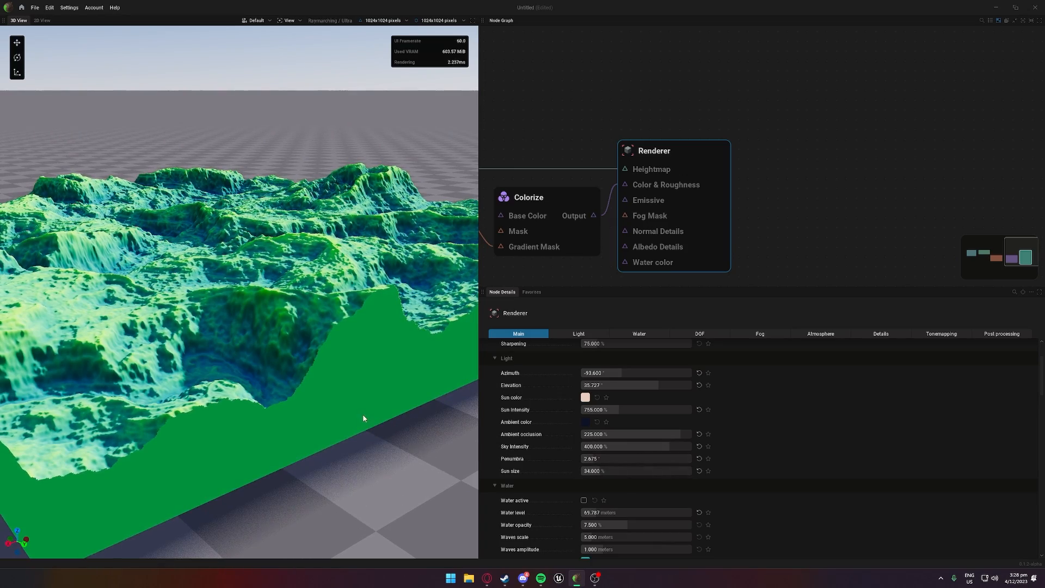
scroll(363, 418, down, 2)
drag(360, 418, 339, 373)
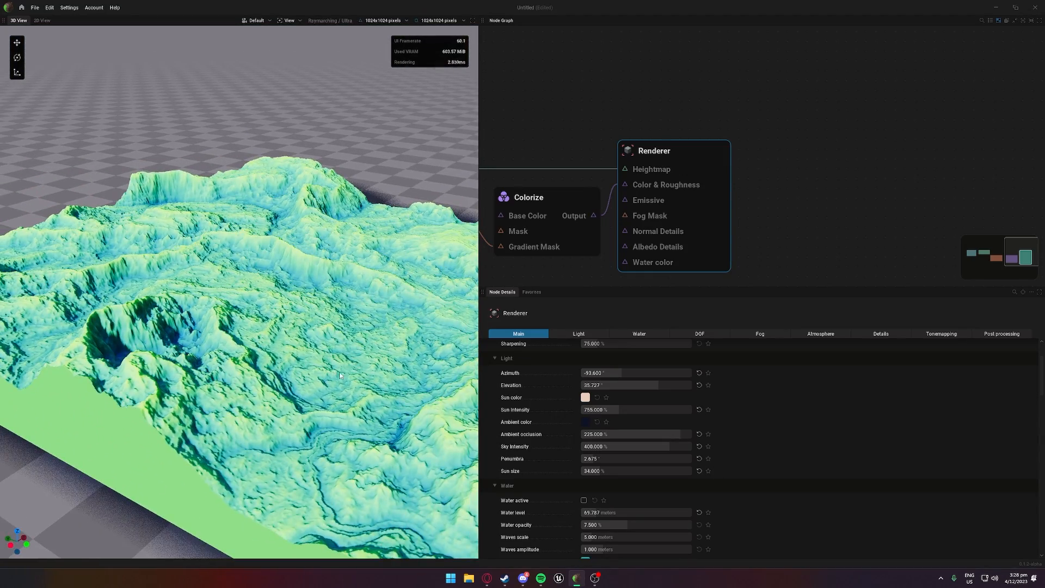
Step: Reduce Sun size to 16 %, Penumbra to 0.955° and Sky intensity to 125 %
drag(609, 471, 591, 459)
scroll(556, 476, up, 1)
scroll(341, 381, up, 3)
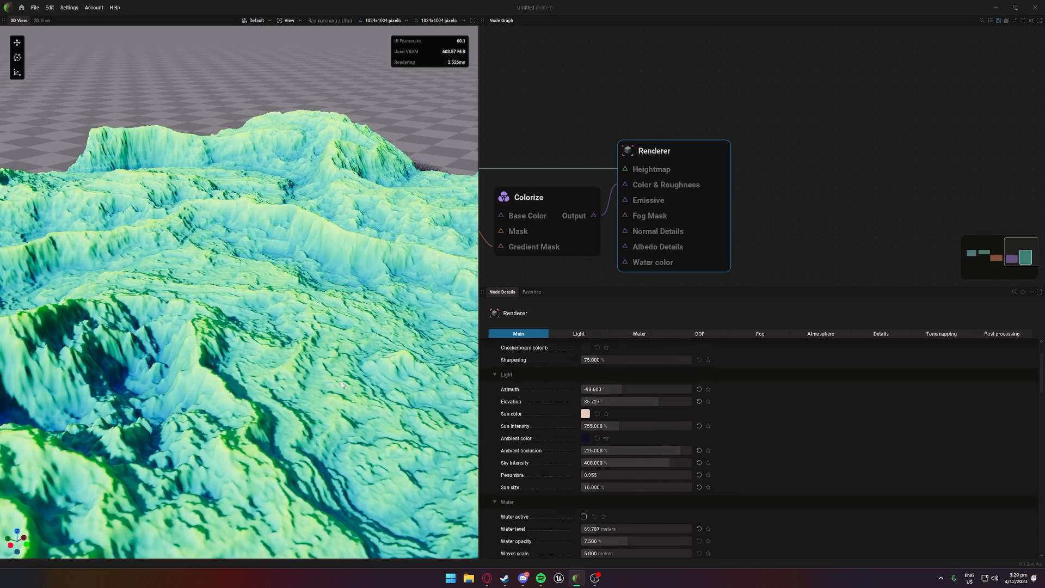
drag(341, 381, 321, 363)
scroll(570, 429, down, 5)
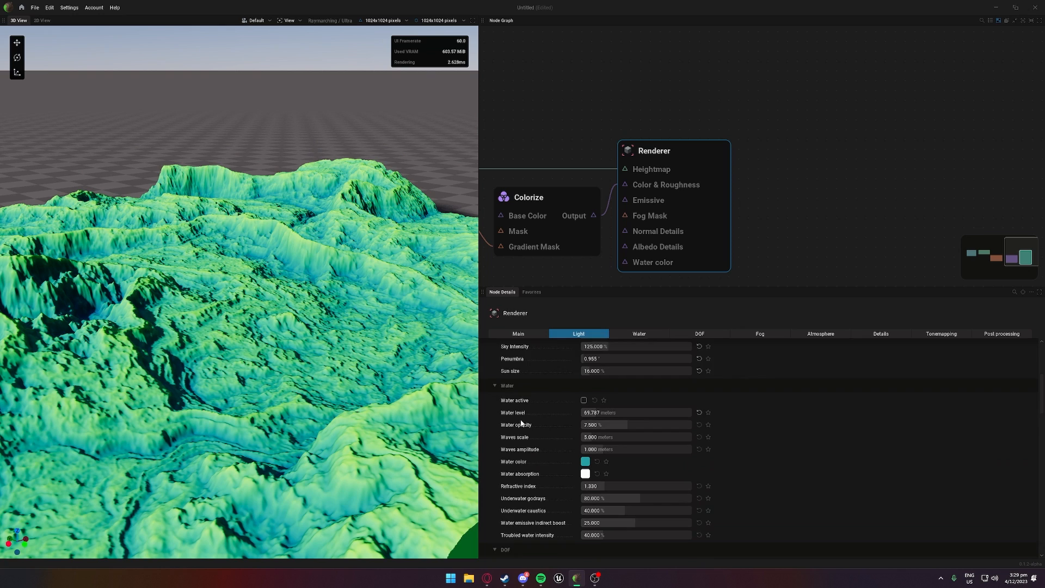
Step: Activate the water in the Renderer settings and examine it across the terrain
scroll(534, 398, down, 2)
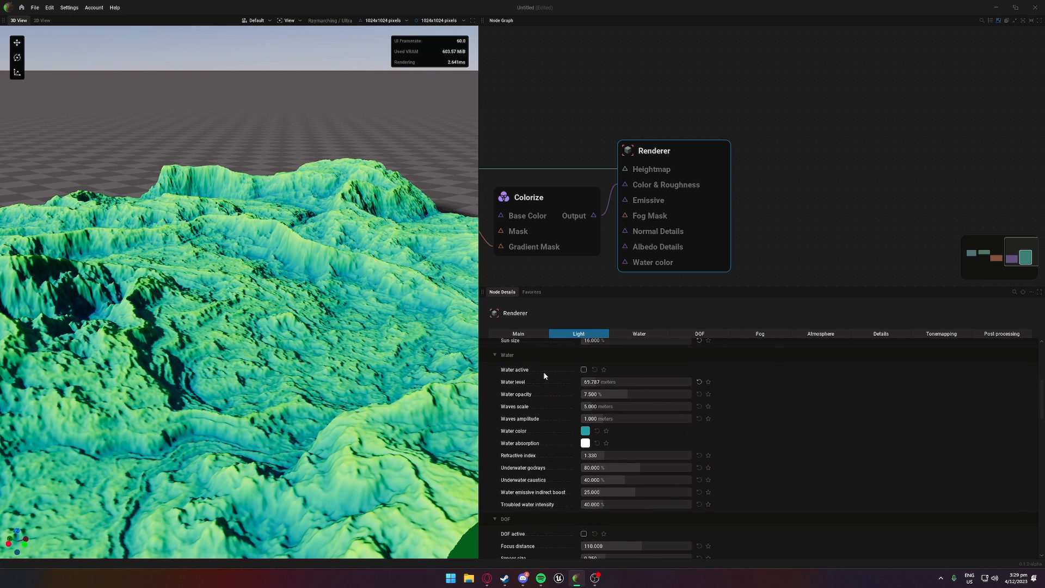
click(584, 370)
scroll(351, 421, down, 5)
drag(351, 421, 368, 402)
scroll(361, 408, up, 5)
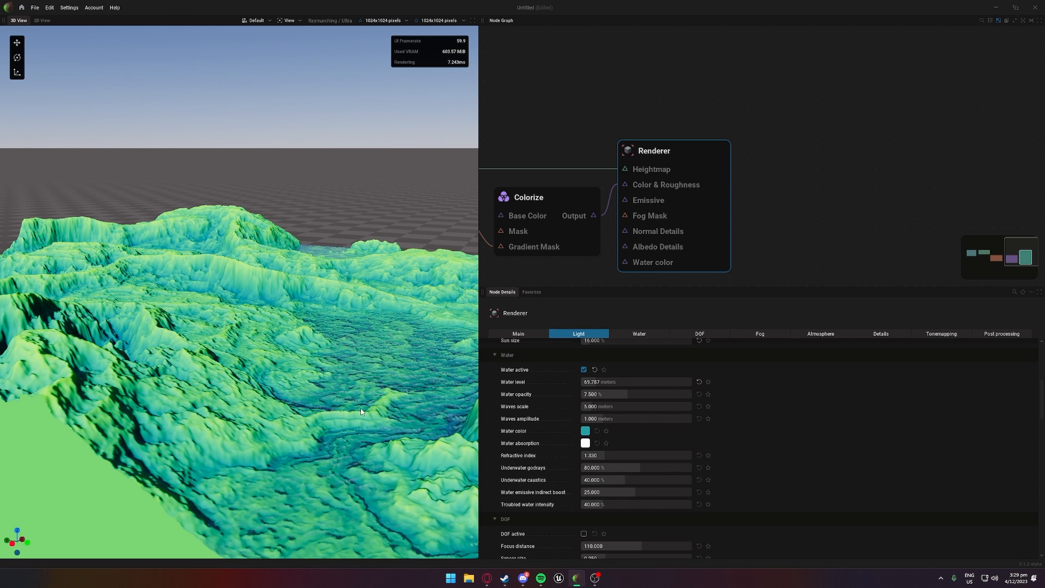
Step: Toggle the water off and on twice to compare the rendering time, leaving it active
click(584, 370)
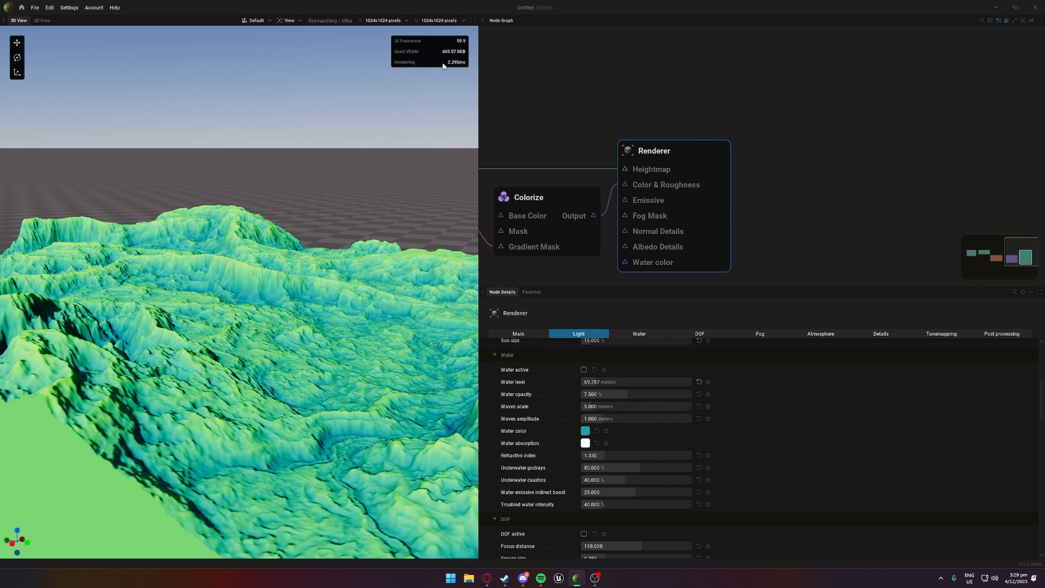
click(585, 370)
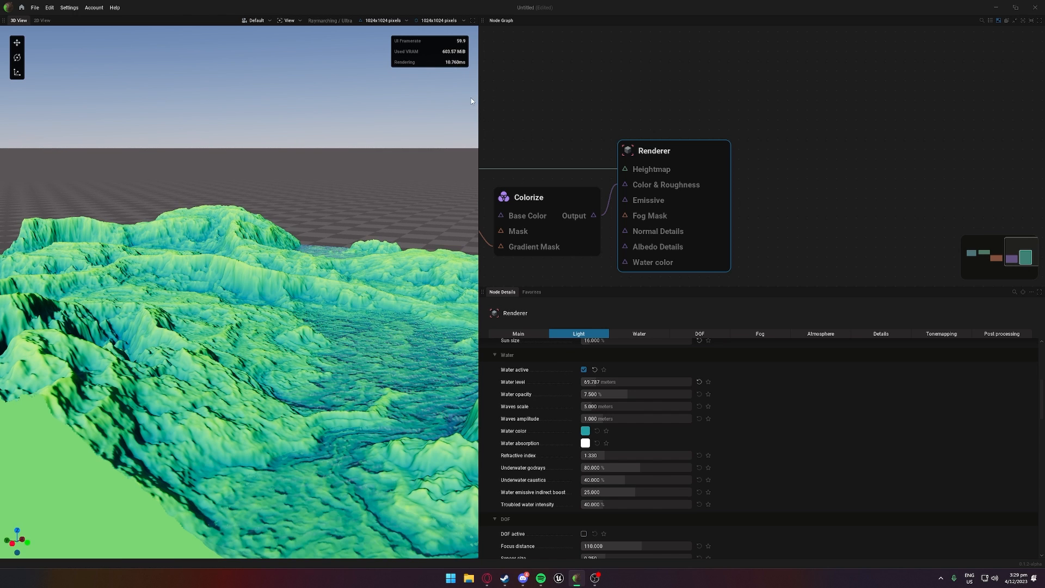
click(585, 369)
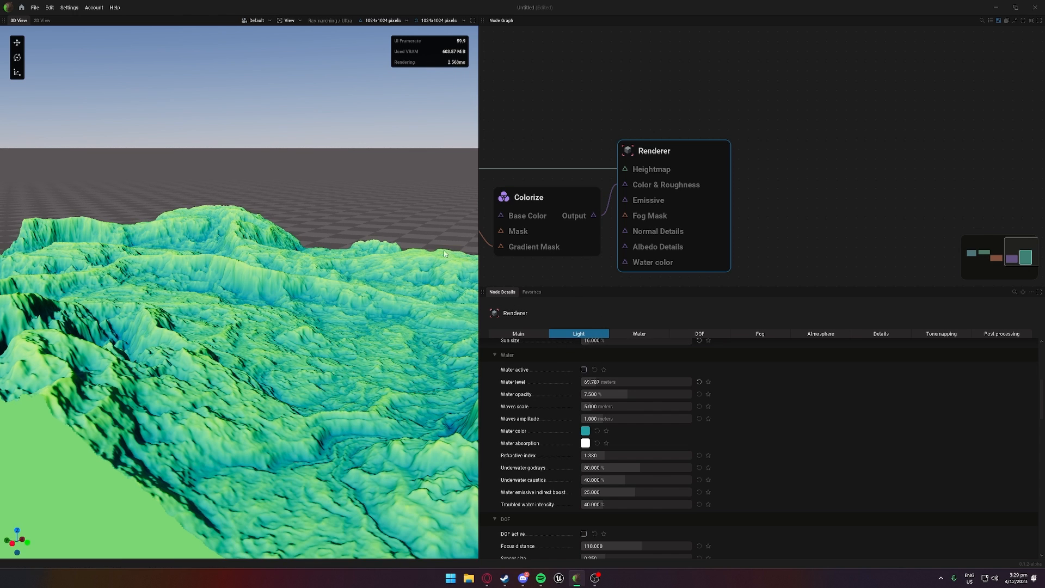
click(584, 370)
Step: Set Water level to about 88.56 m and Water opacity to 4.476 %, and adjust the waves' scale and amplitude
drag(592, 383, 591, 407)
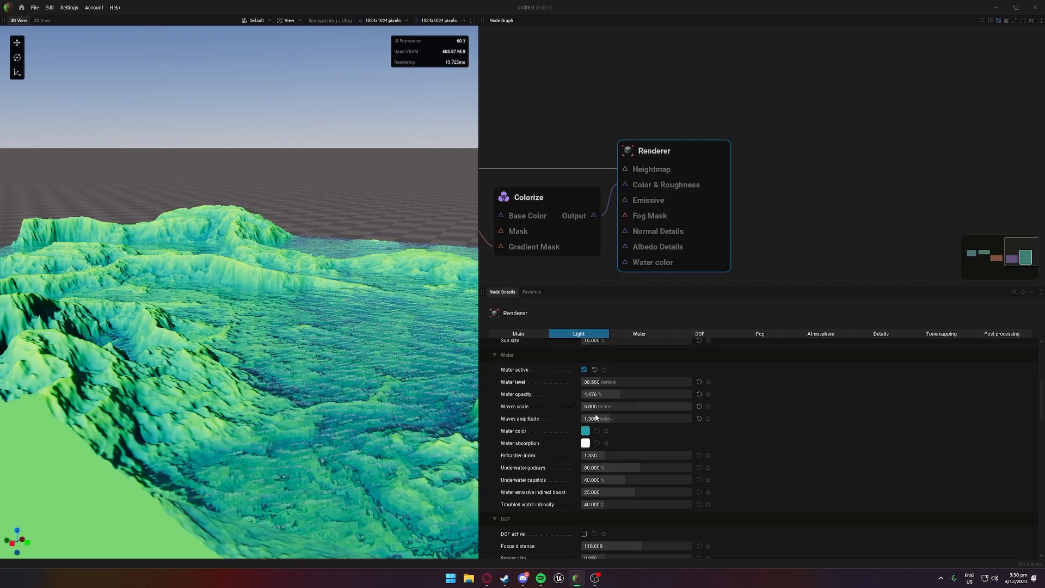
drag(605, 419, 597, 419)
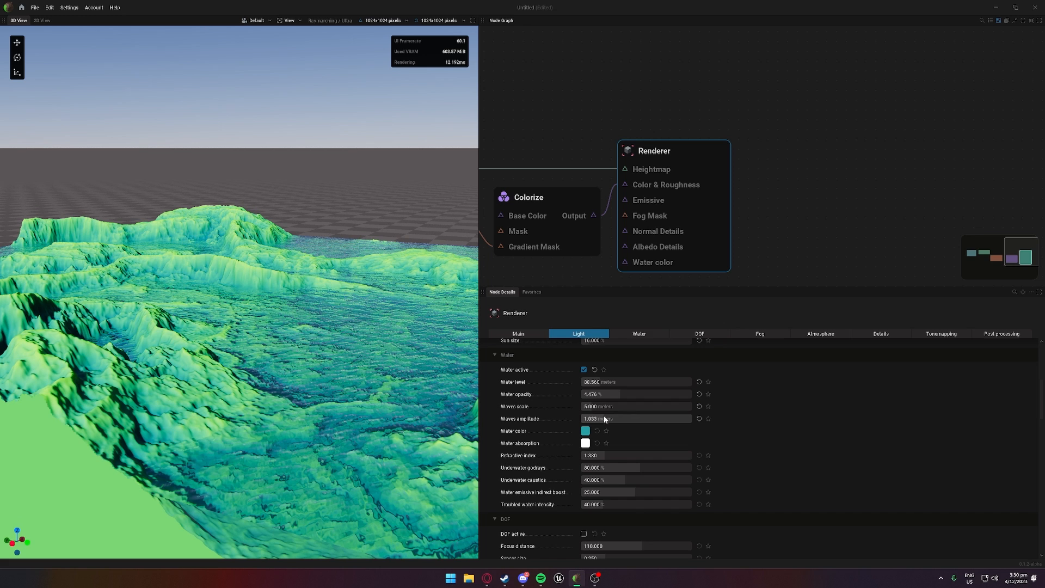
Step: Change the Water color to red and the Water absorption color to red #FF3030
scroll(605, 418, down, 1)
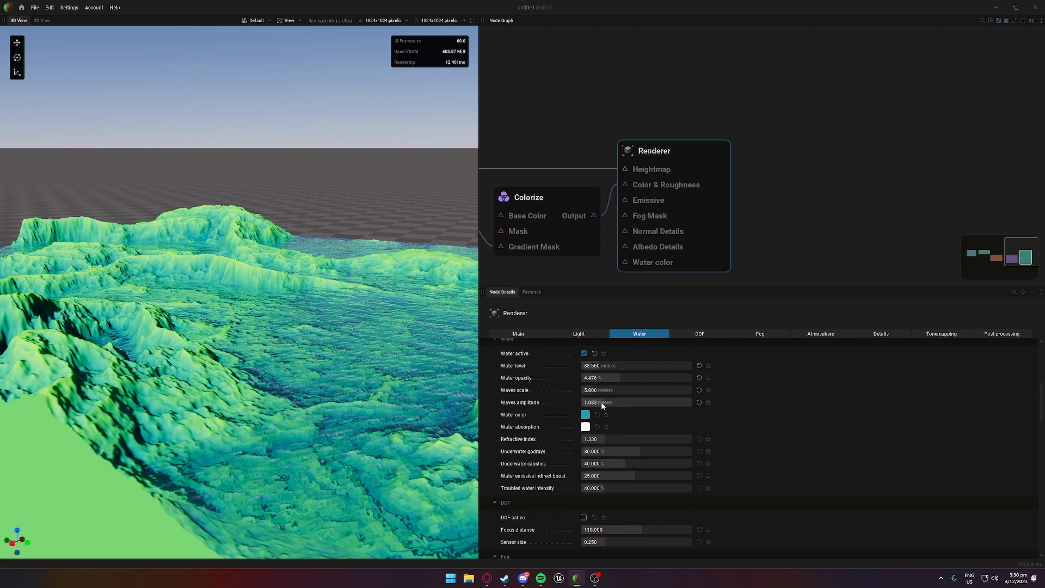
click(585, 415)
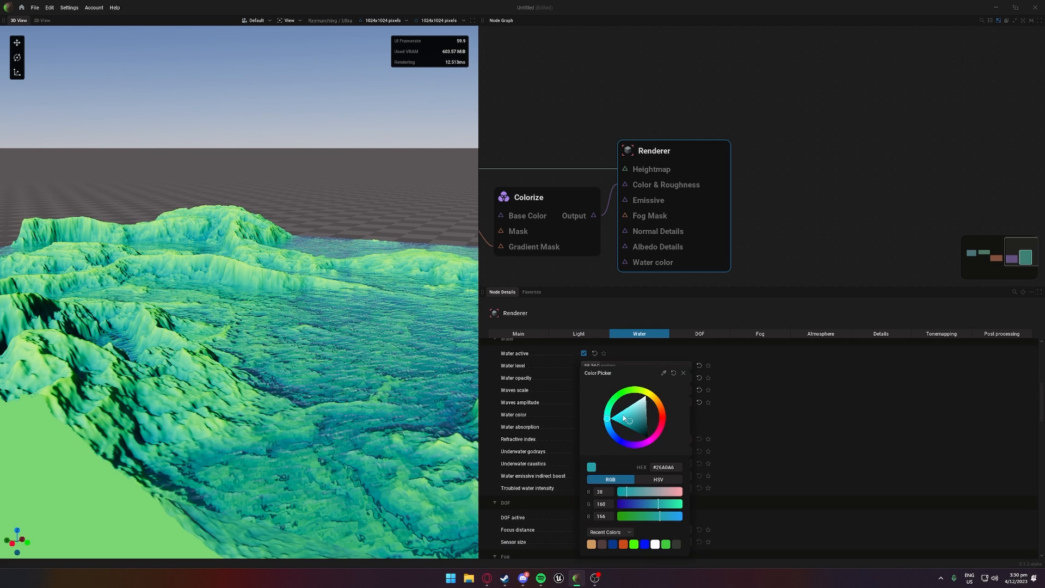
click(640, 415)
mouse_move(639, 415)
mouse_down()
mouse_move(650, 420)
mouse_move(630, 423)
mouse_move(650, 420)
mouse_up()
click(663, 419)
click(797, 423)
click(585, 427)
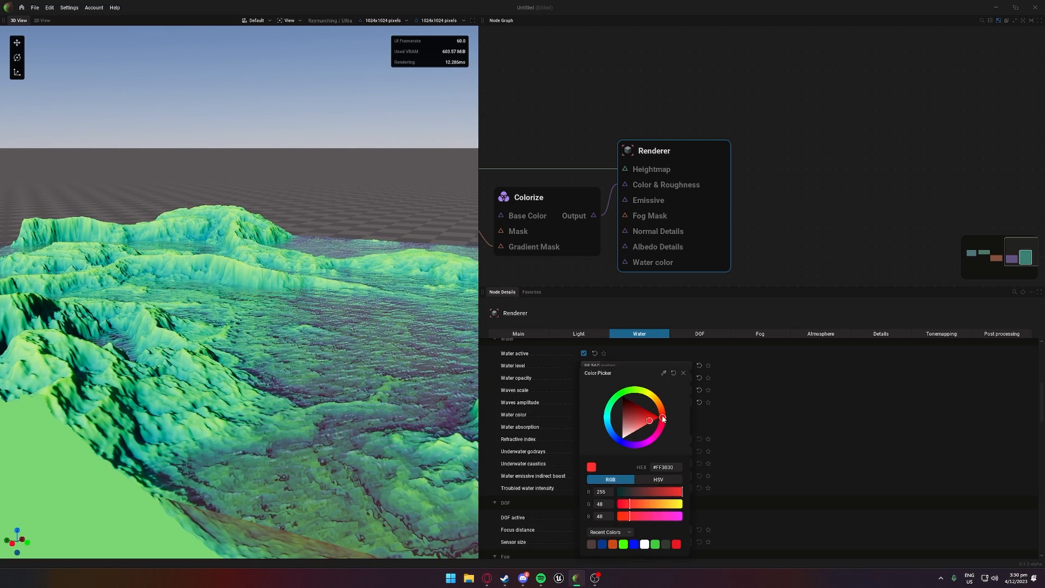
click(738, 420)
Step: Set the water's Refractive index to 1.641 and Underwater godrays to 88.5 %, and examine the water up close
drag(599, 441, 646, 453)
drag(353, 383, 357, 446)
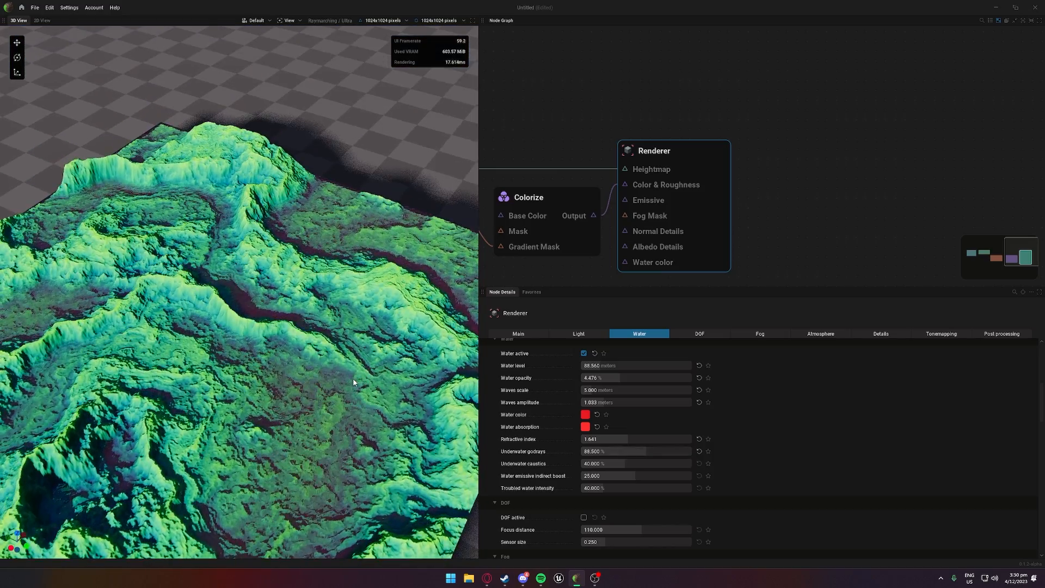
scroll(353, 382, up, 4)
drag(353, 383, 389, 378)
Step: Set Underwater godrays to 16.5 %, Underwater caustics to 25 %, Water emissive indirect boost to 38.883 and Troubled water intensity to 161.333 %
drag(608, 465, 586, 452)
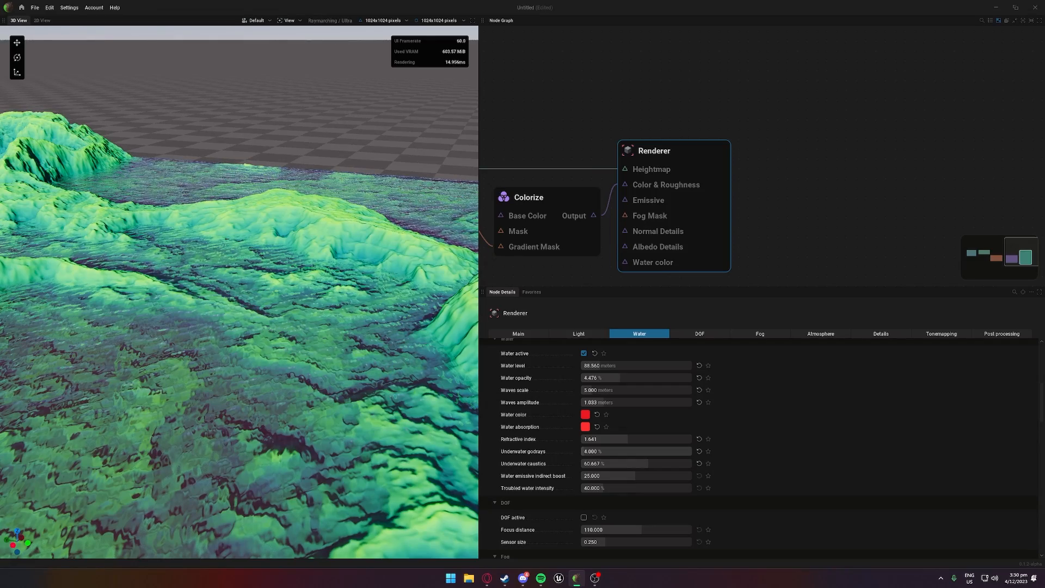
drag(651, 463, 671, 455)
scroll(640, 471, down, 1)
scroll(538, 450, down, 1)
scroll(494, 443, down, 4)
scroll(362, 412, down, 1)
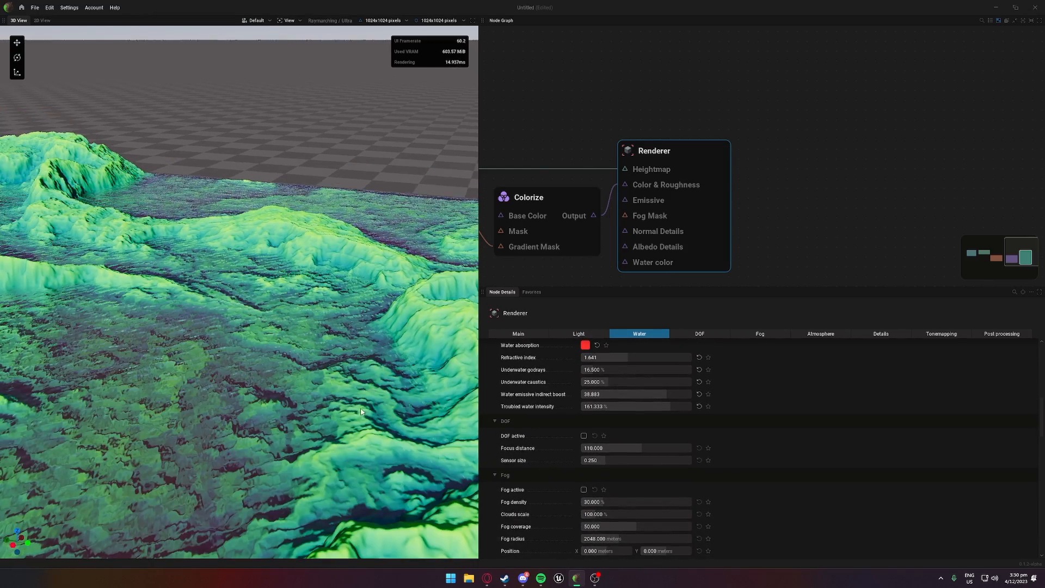
Step: Deactivate the water and activate DOF in the Renderer settings, and examine the blur on the terrain
scroll(563, 383, up, 5)
click(584, 369)
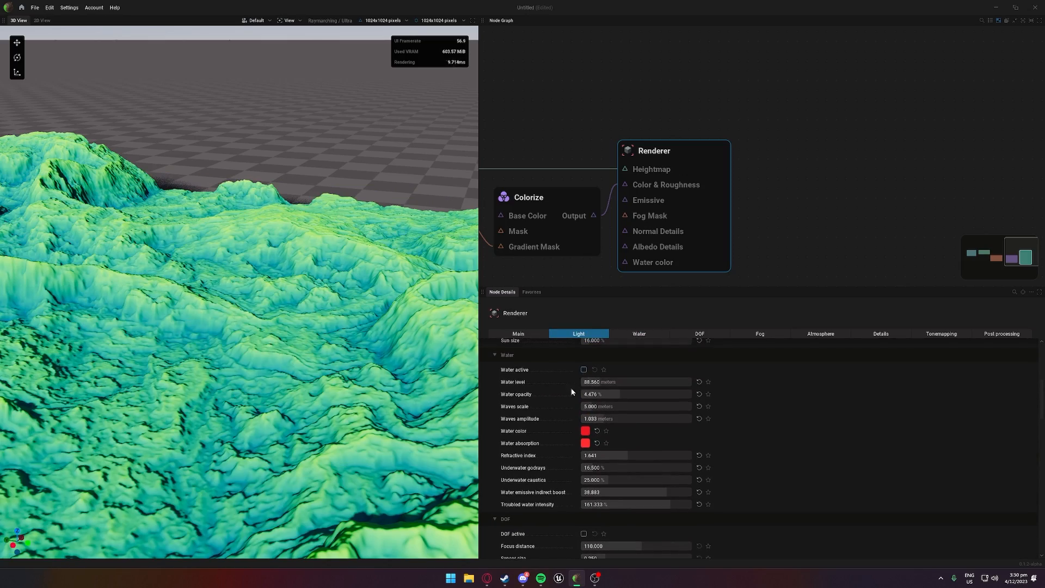
scroll(572, 391, down, 3)
click(584, 468)
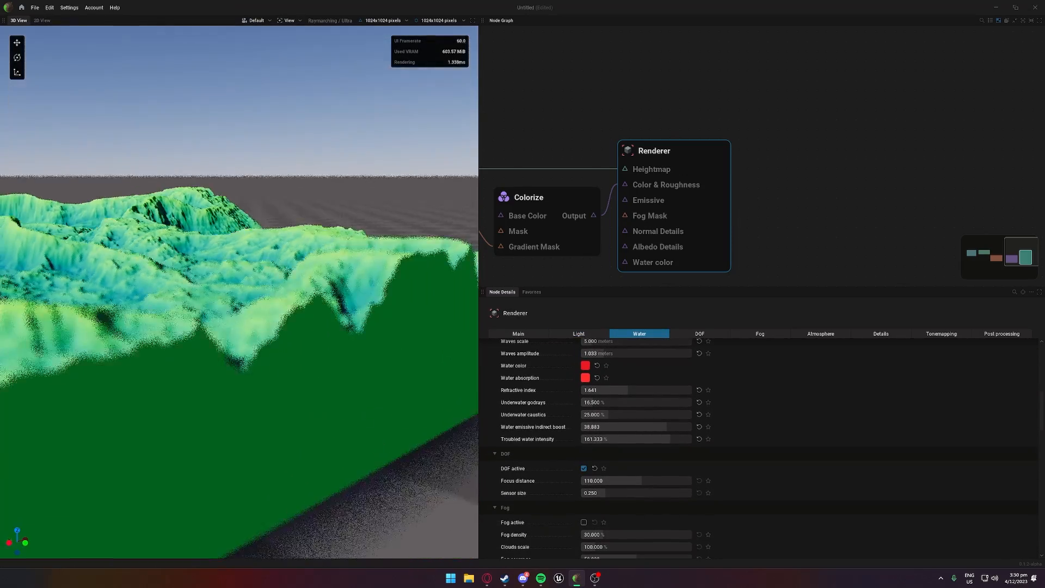
scroll(317, 366, down, 5)
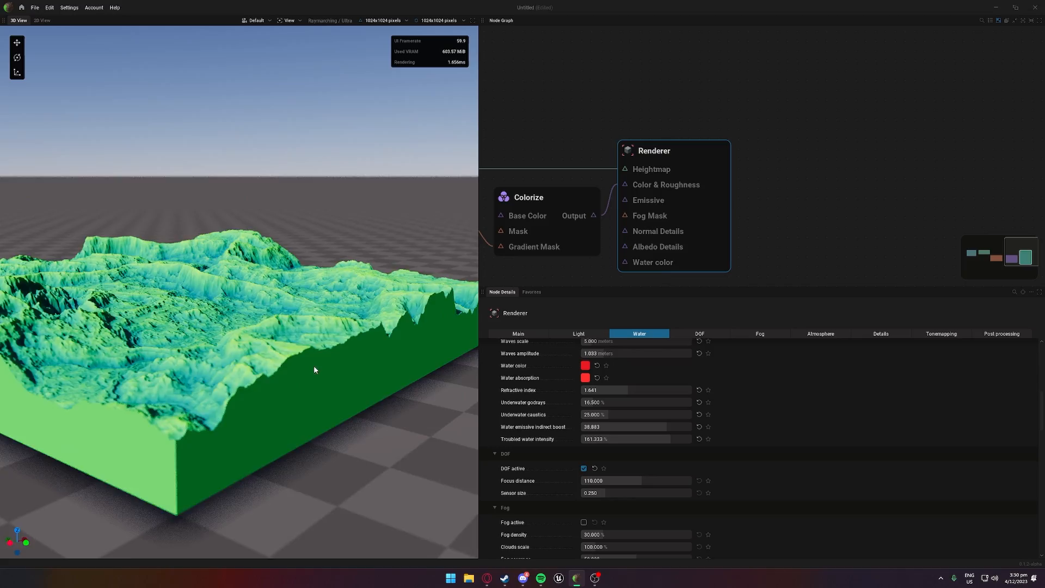
Step: Set the DOF Focus distance to 26.667 and Sensor size to 0.068, examine the blur up close, and deactivate DOF
scroll(314, 369, up, 5)
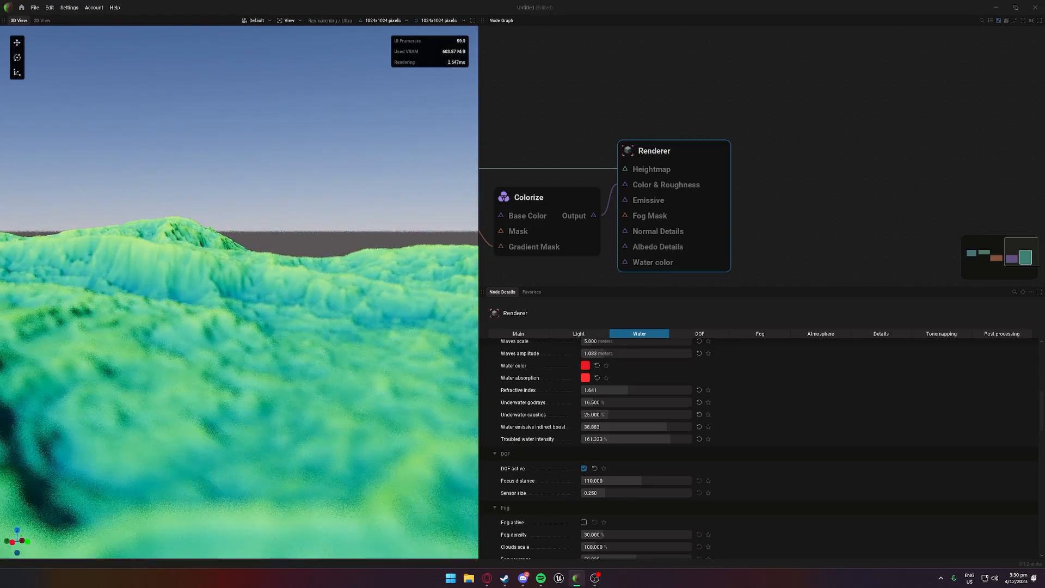
scroll(319, 367, up, 2)
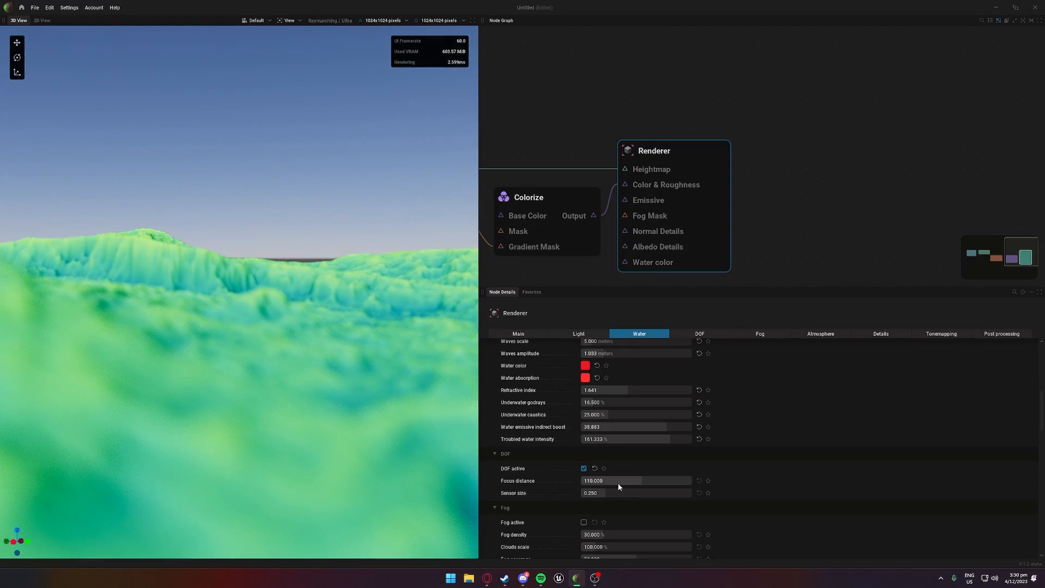
drag(635, 482, 583, 493)
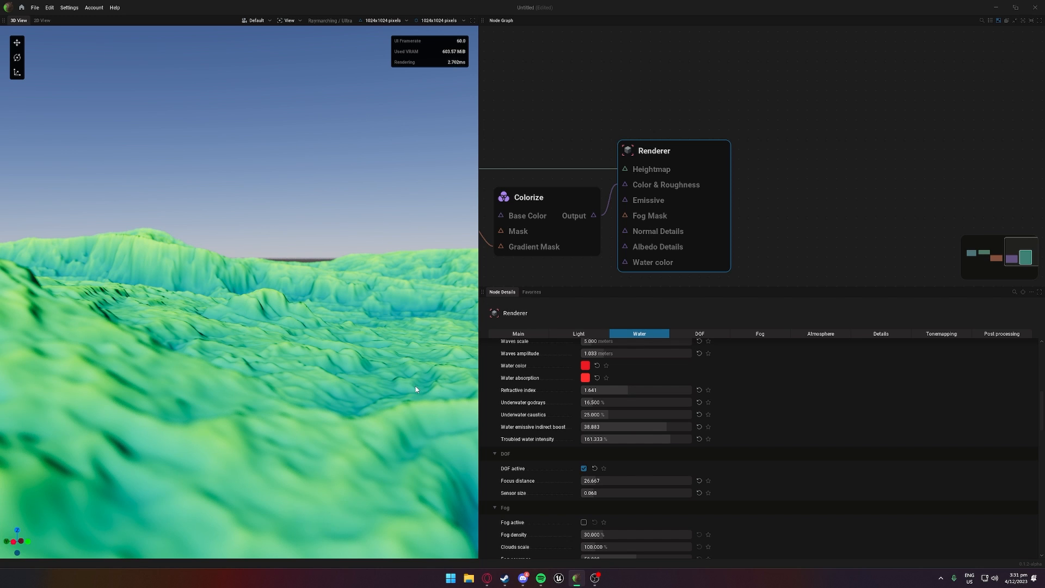
click(584, 468)
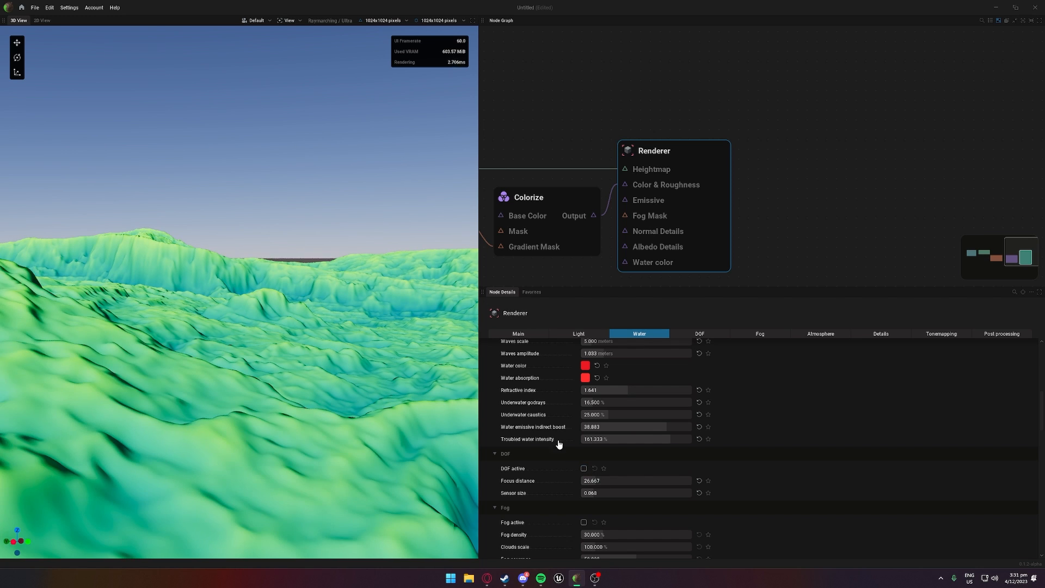
Step: Activate the fog in the Renderer settings and set Fog density to 11.5 %
drag(332, 360, 349, 441)
scroll(332, 359, up, 2)
drag(333, 359, 370, 321)
drag(224, 316, 274, 376)
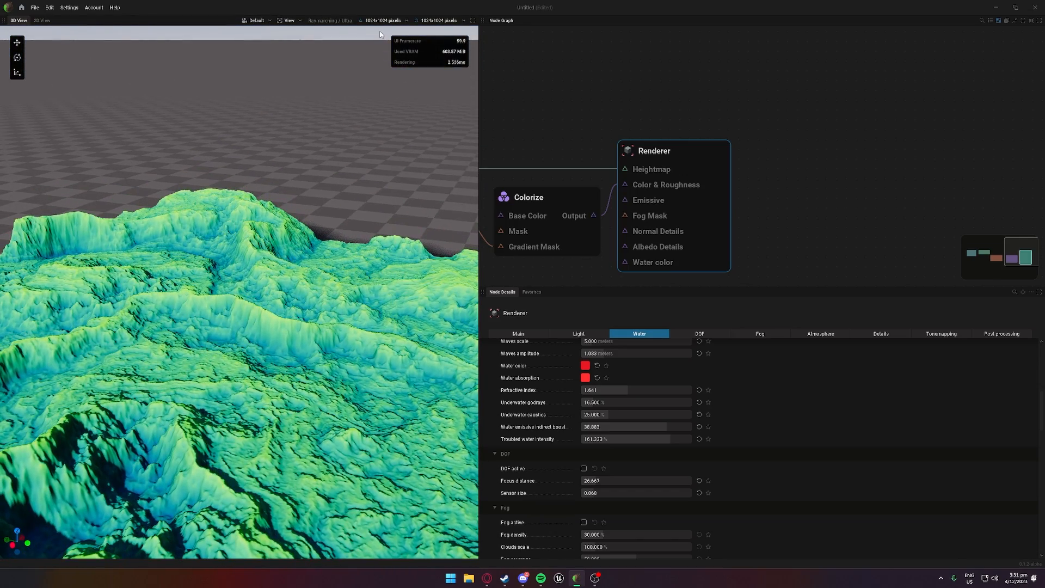
drag(319, 256, 318, 260)
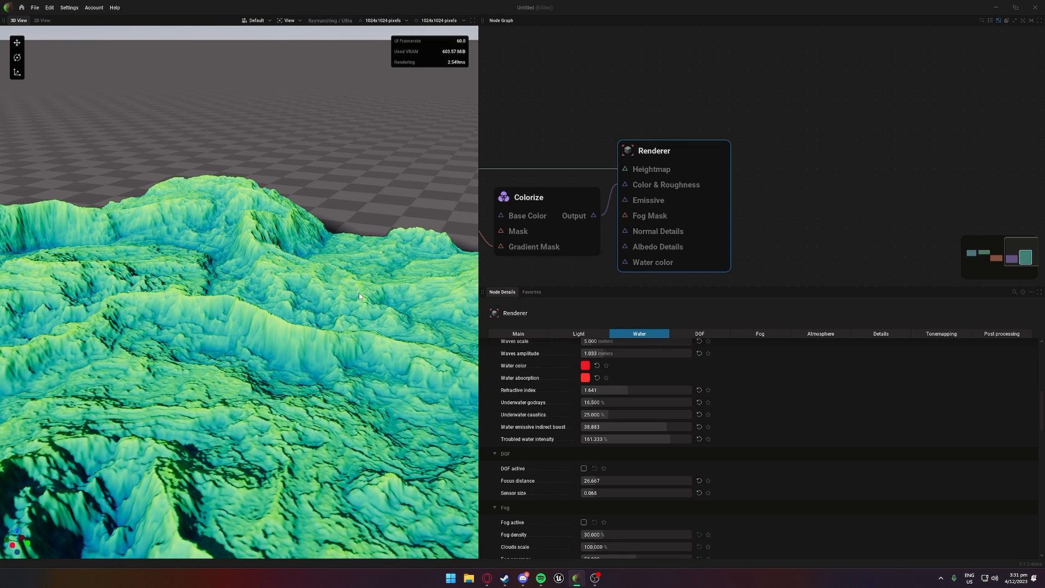
scroll(557, 516, down, 3)
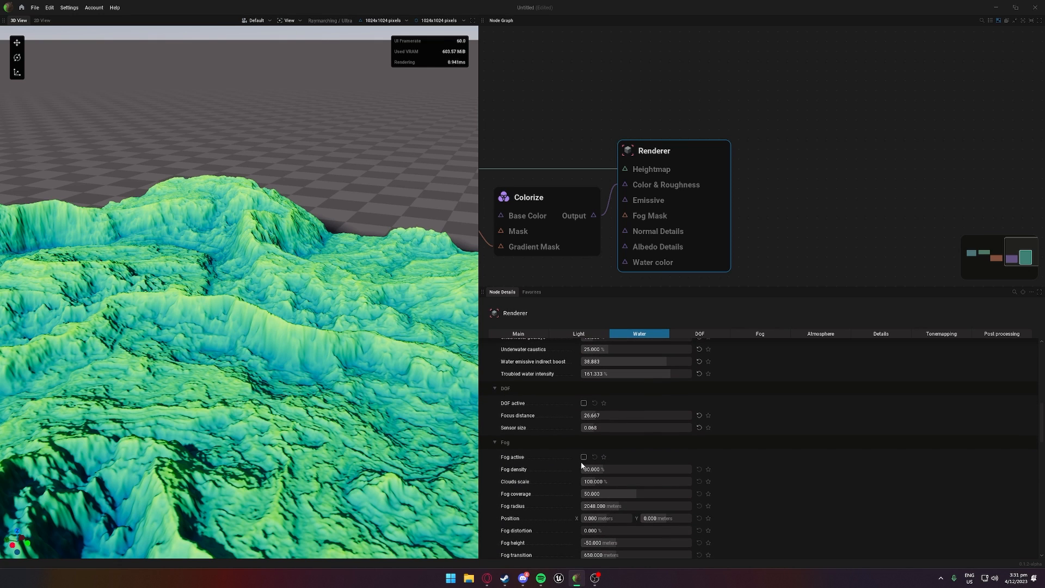
click(583, 458)
scroll(349, 440, down, 5)
drag(349, 440, 435, 436)
drag(606, 469, 557, 466)
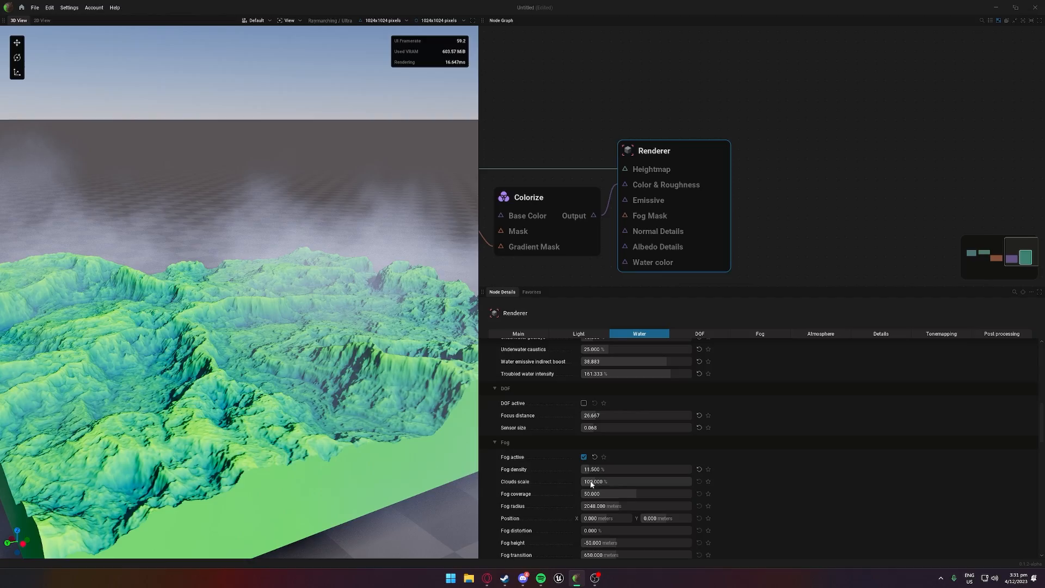
Step: Set Clouds scale to 235.4 %, Fog coverage to 41, Fog radius to 6416.421 m, Position to 129.707, -54.613 and Fog distortion to 49.667 %
drag(627, 483, 650, 530)
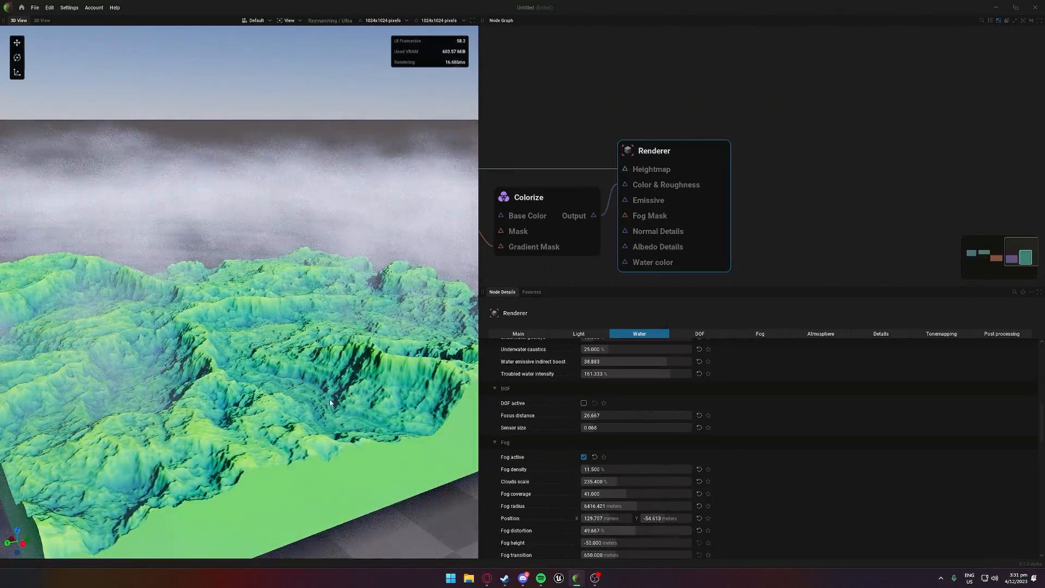
scroll(338, 338, down, 3)
middle_drag(338, 337, 438, 397)
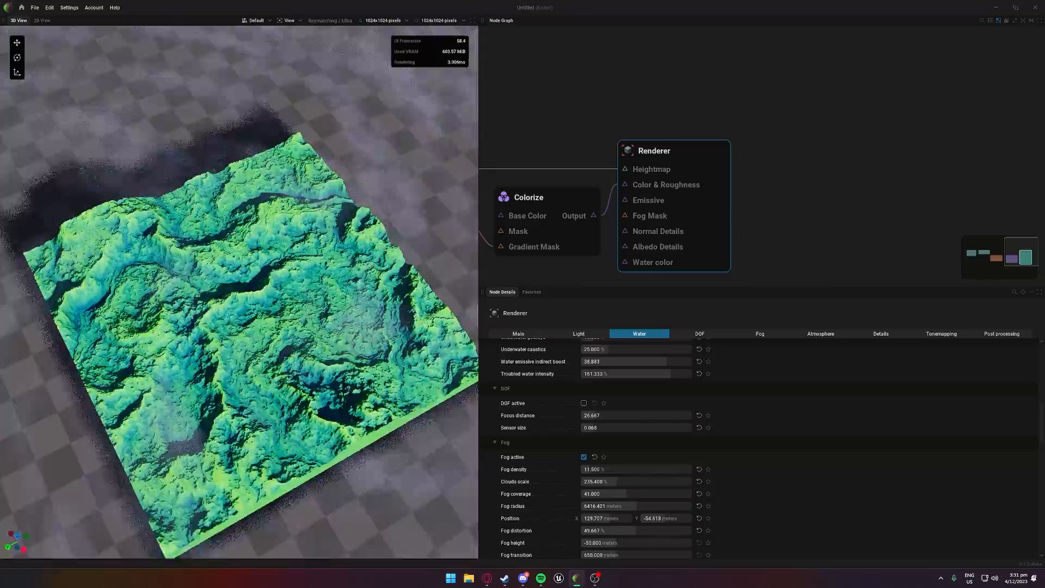
scroll(332, 430, down, 5)
scroll(441, 414, up, 5)
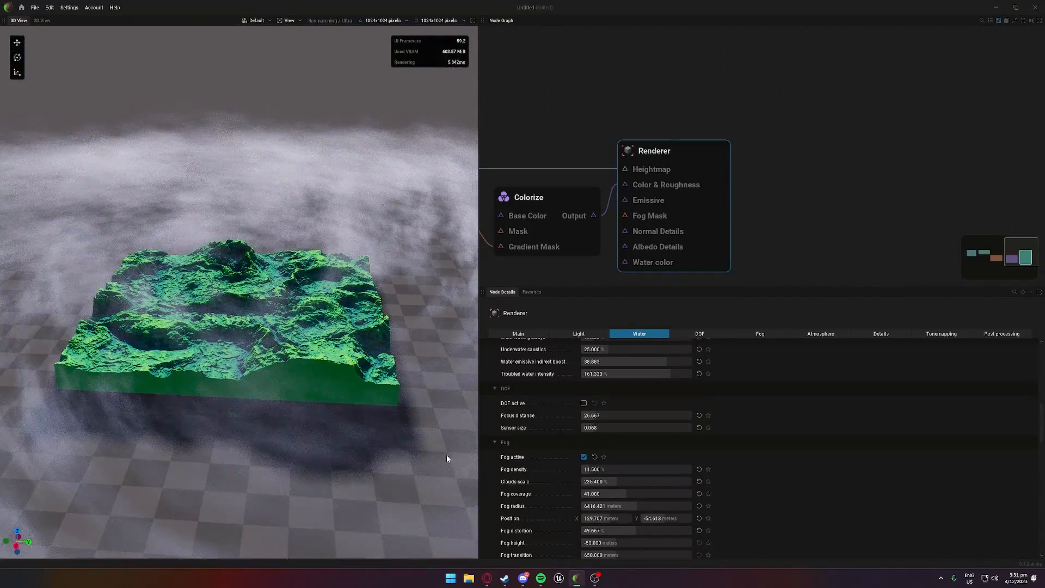
Step: Set Fog distortion to 35.667 %, Fog height to 21.68 meters and Fog transition to 656.823 meters
scroll(597, 527, down, 1)
drag(617, 516, 604, 539)
scroll(609, 514, down, 3)
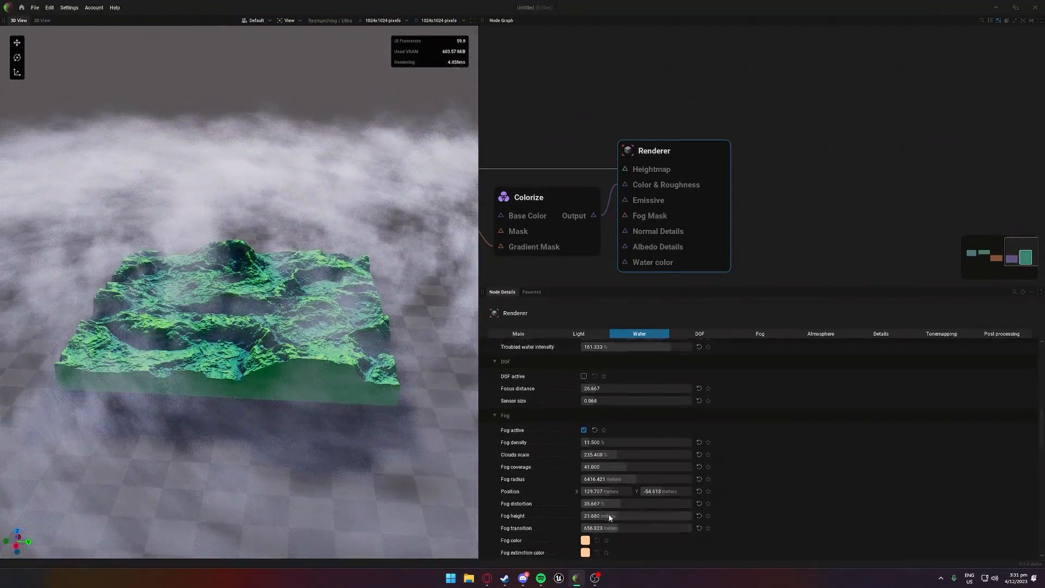
Step: Change the Fog color and the Fog extinction color to brown tones
click(586, 498)
mouse_move(639, 422)
mouse_down()
mouse_move(625, 415)
mouse_move(633, 412)
mouse_up()
click(791, 461)
click(585, 497)
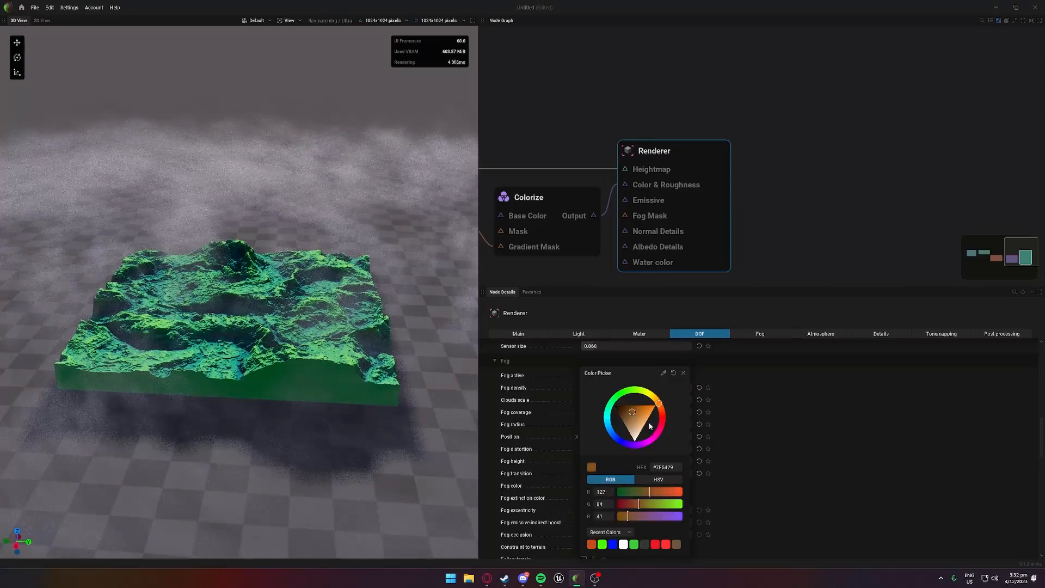
click(512, 469)
Step: Set Fog excentricity to 35.333 %, Fog emissive indirect boost to 50 and Fog occlusion to 0 %, and activate Constraint to terrain
drag(602, 510, 674, 522)
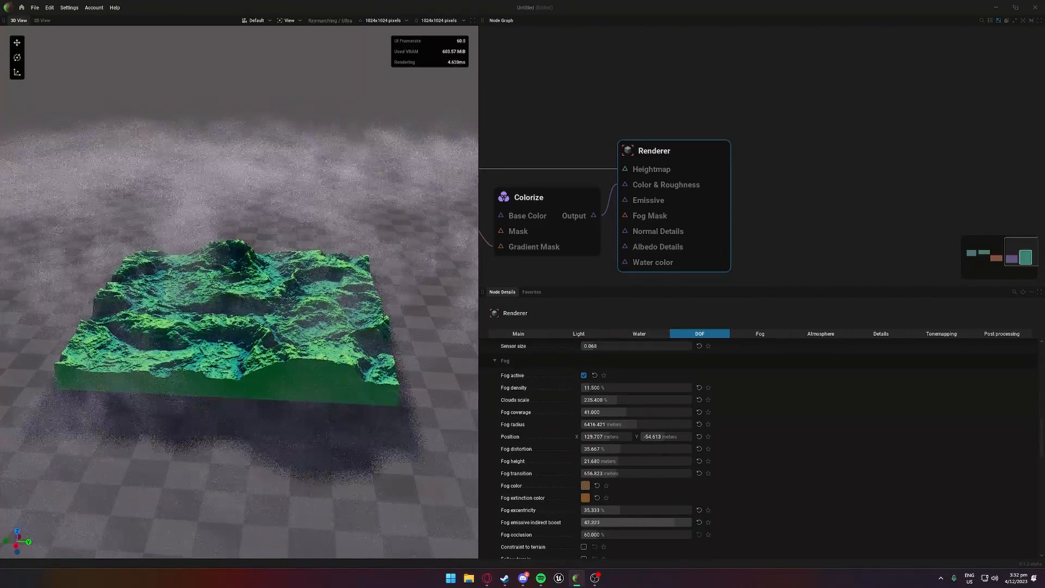
mouse_move(601, 536)
mouse_down()
mouse_move(692, 535)
mouse_move(581, 535)
mouse_up()
scroll(597, 520, down, 2)
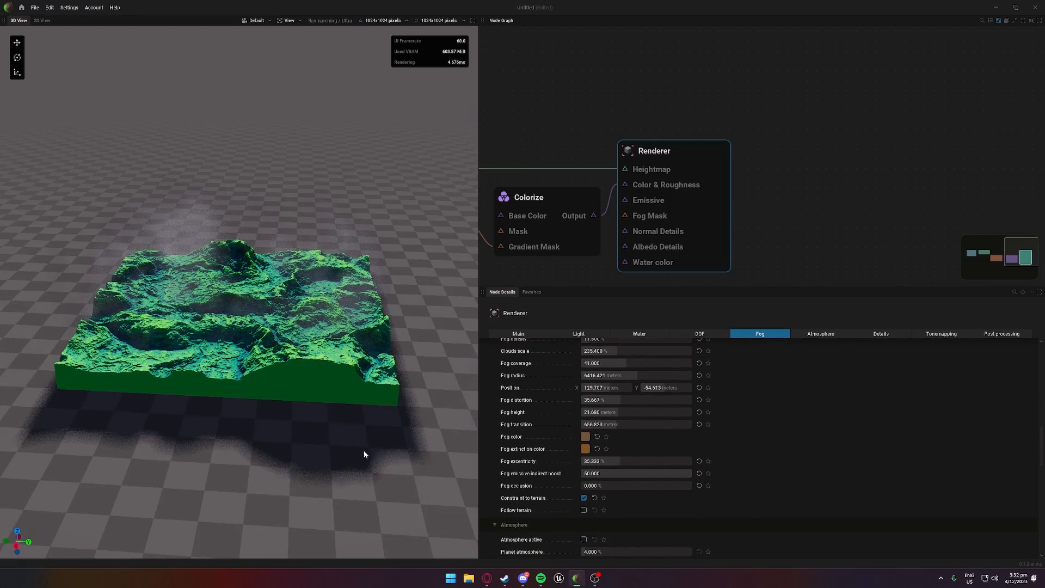
Step: Set Fog density to 47.5 % and examine the constrained fog over the terrain from several angles
scroll(364, 450, up, 5)
drag(363, 449, 158, 354)
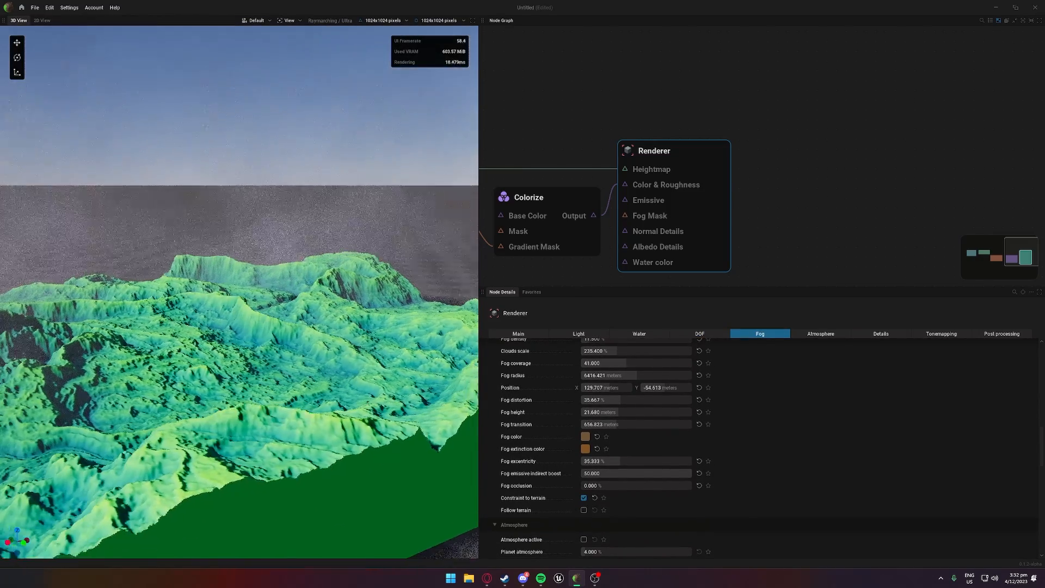
scroll(593, 385, up, 4)
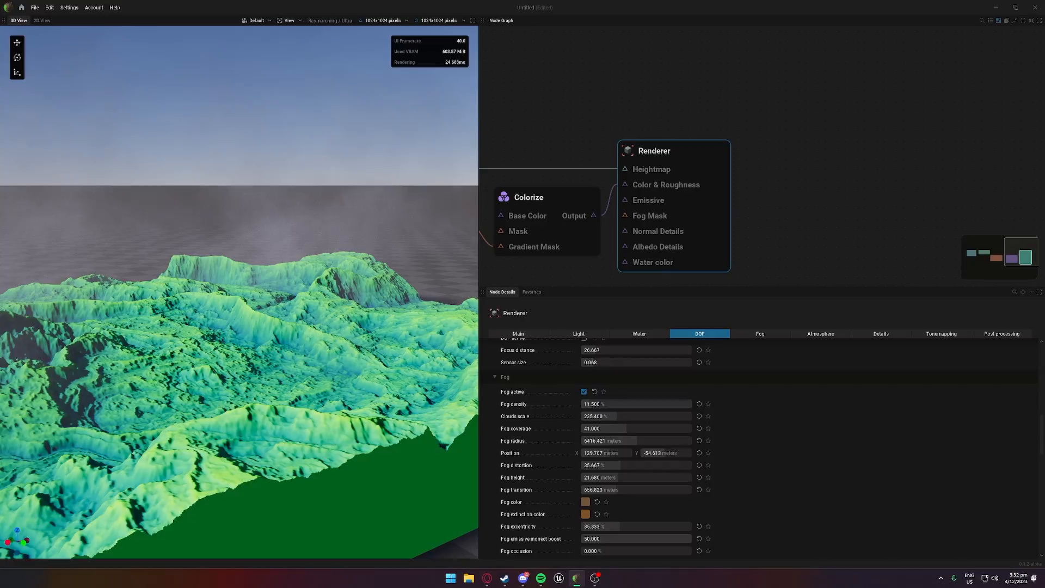
drag(589, 405, 616, 405)
scroll(383, 391, down, 5)
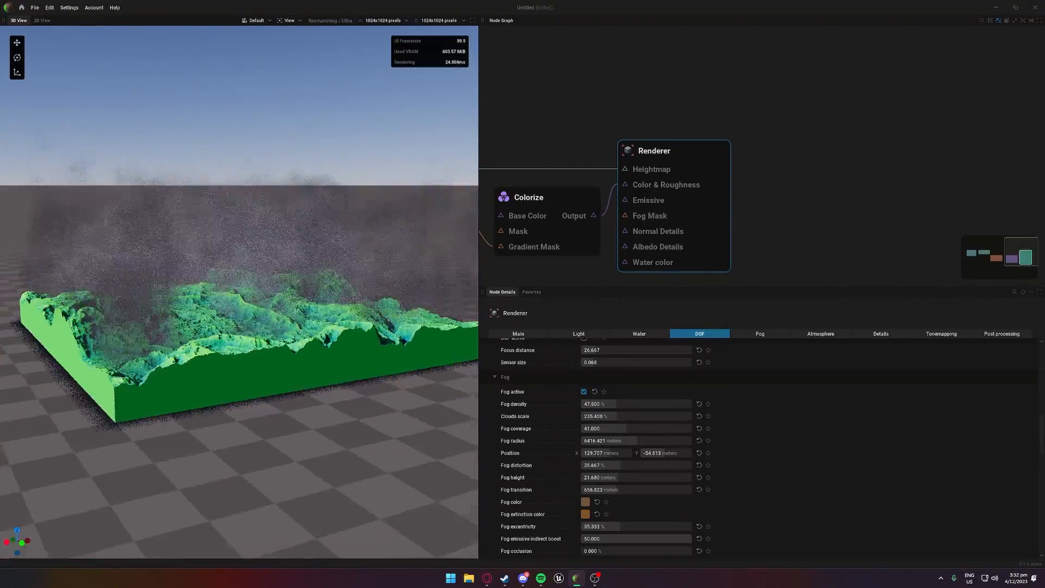
drag(384, 392, 410, 378)
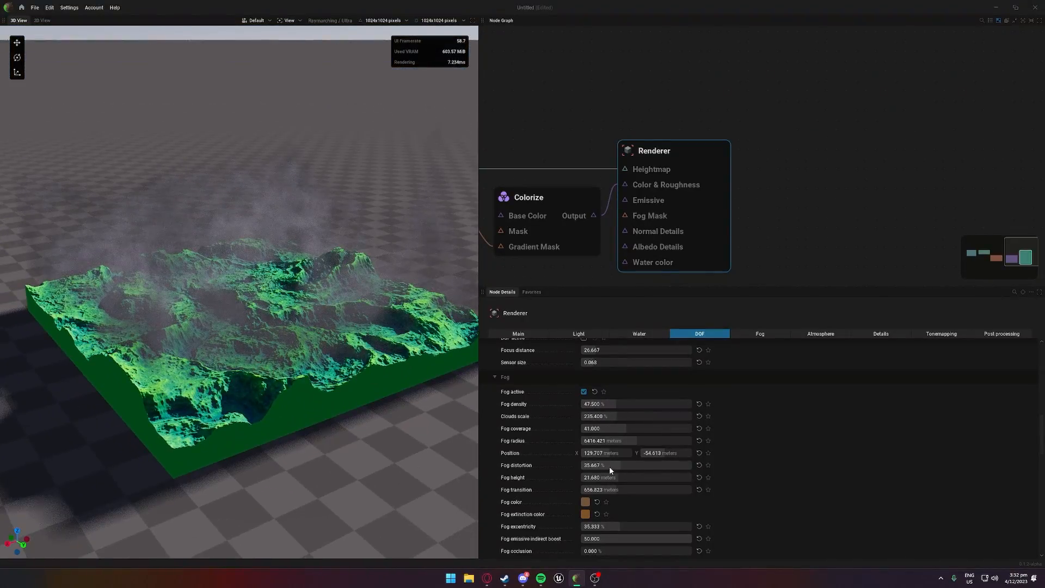
Step: Activate Follow terrain for the fog and examine the fog from the side of the terrain
scroll(621, 464, down, 1)
scroll(622, 464, down, 2)
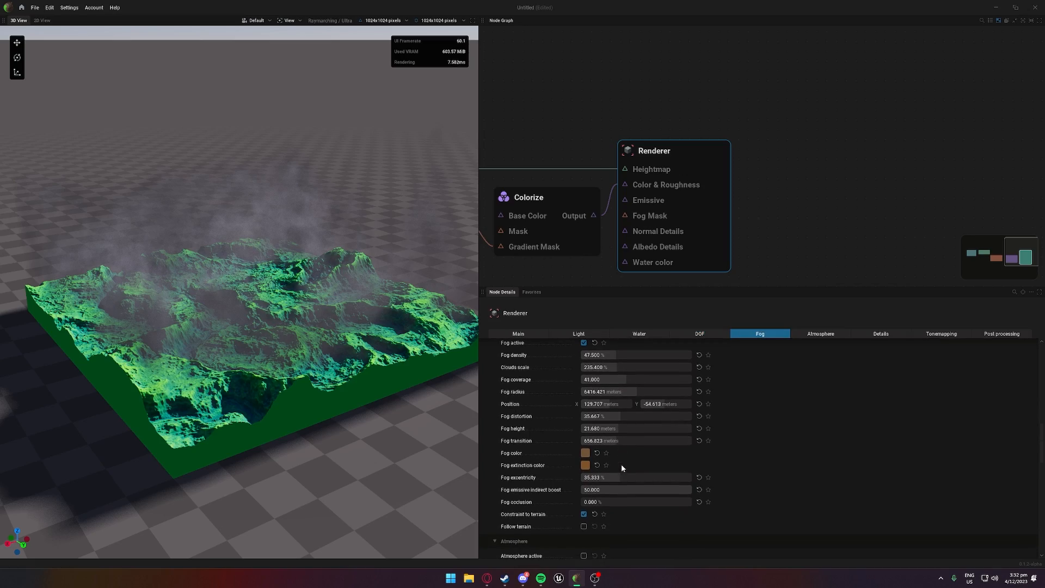
mouse_move(596, 502)
mouse_down()
mouse_move(634, 502)
mouse_move(577, 504)
mouse_up()
click(583, 527)
click(584, 530)
click(584, 529)
drag(262, 326, 164, 275)
Step: Deactivate the fog and activate the atmosphere in the Renderer settings
scroll(605, 436, up, 2)
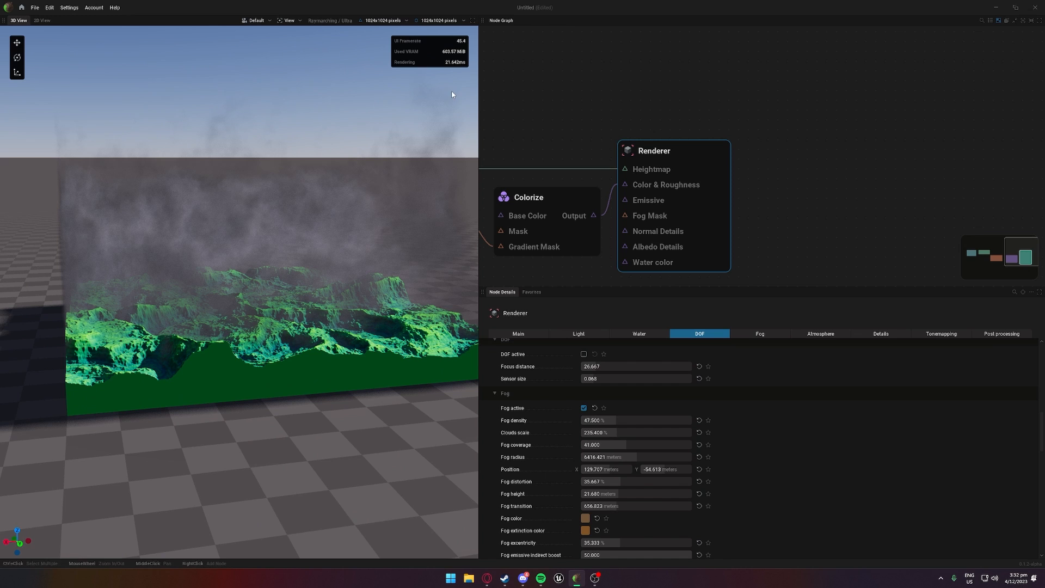
click(583, 409)
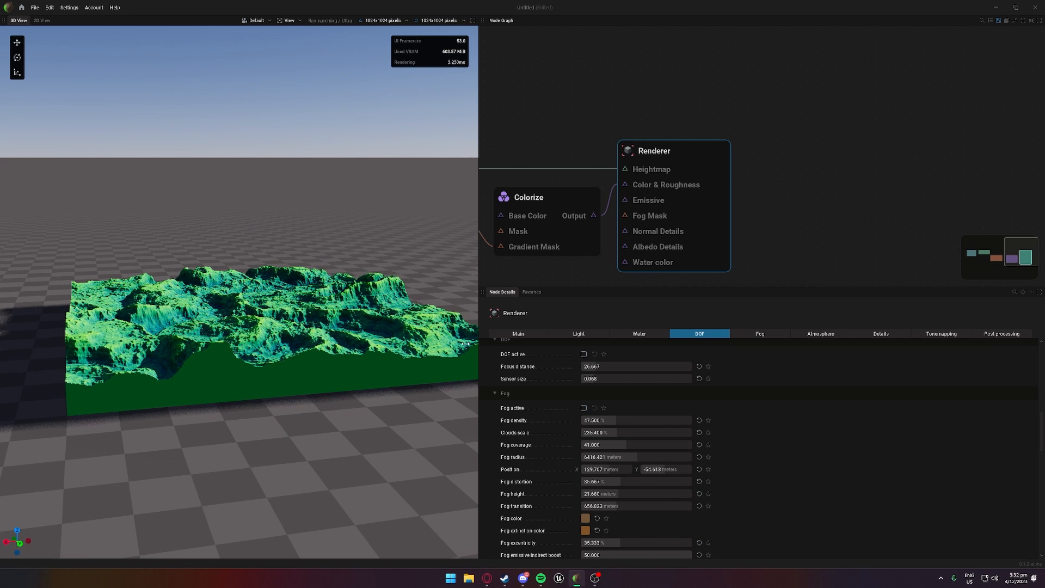
scroll(581, 393, down, 1)
scroll(580, 390, down, 6)
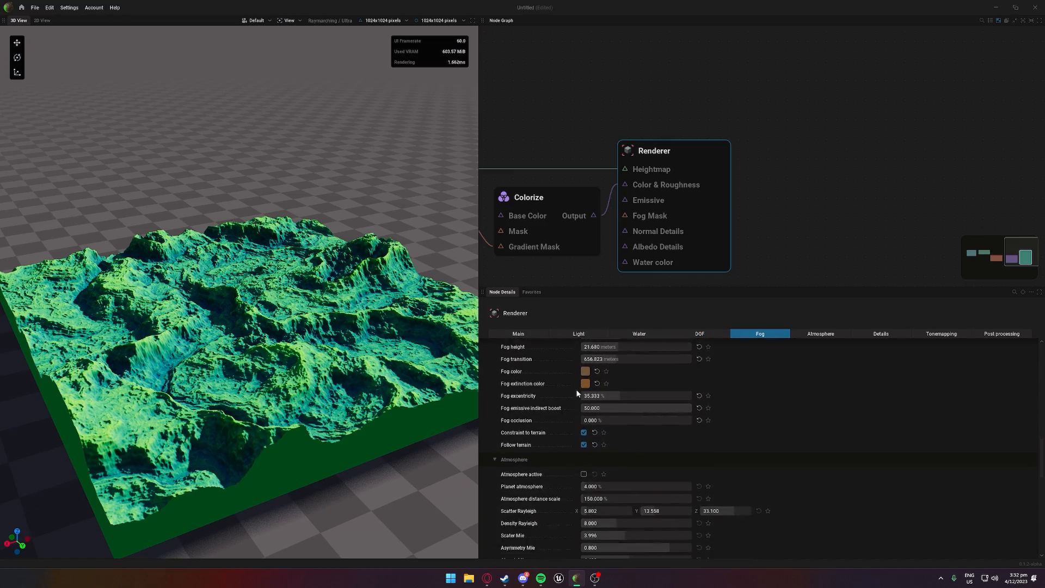
click(583, 376)
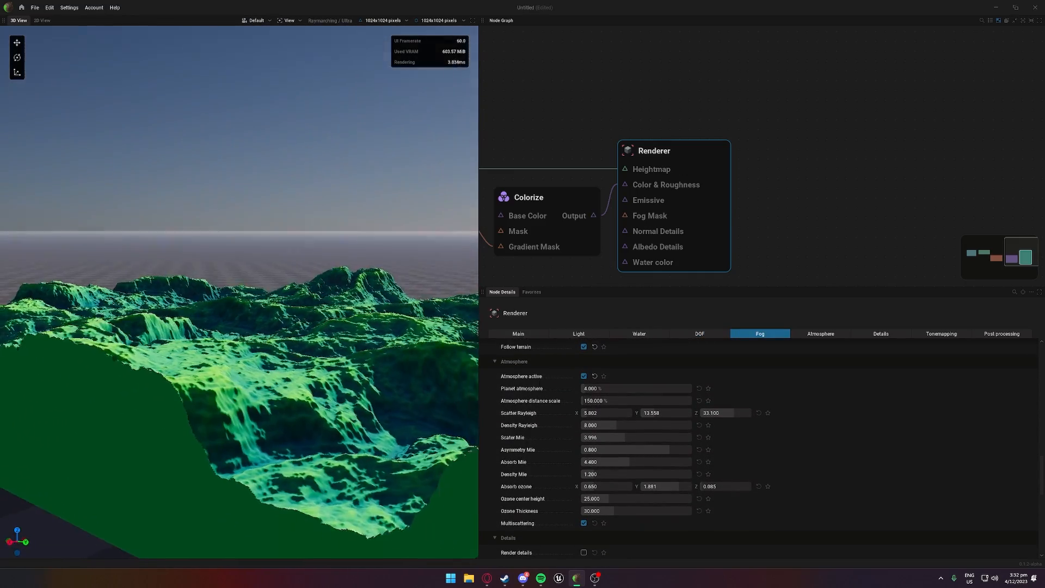
scroll(357, 361, down, 3)
mouse_move(348, 381)
mouse_down()
mouse_move(357, 360)
mouse_move(349, 384)
mouse_up()
Step: Set Planet atmosphere to 47 %, Atmosphere distance scale to 2311.5 % and Scatter Rayleigh X to 14.302, and examine the sky over the terrain
scroll(357, 361, up, 4)
drag(589, 389, 595, 414)
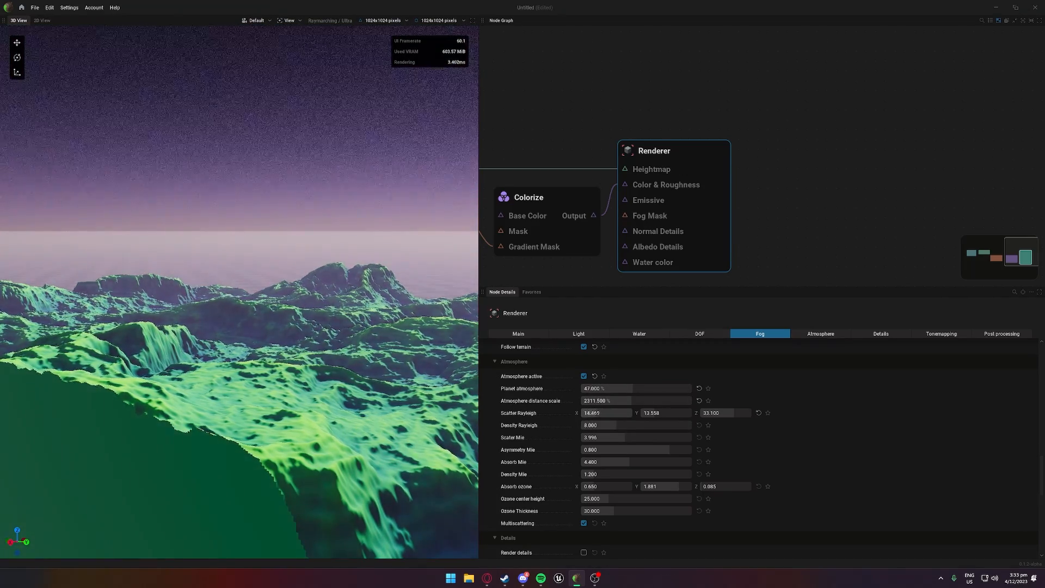
drag(364, 375, 380, 363)
scroll(343, 253, up, 2)
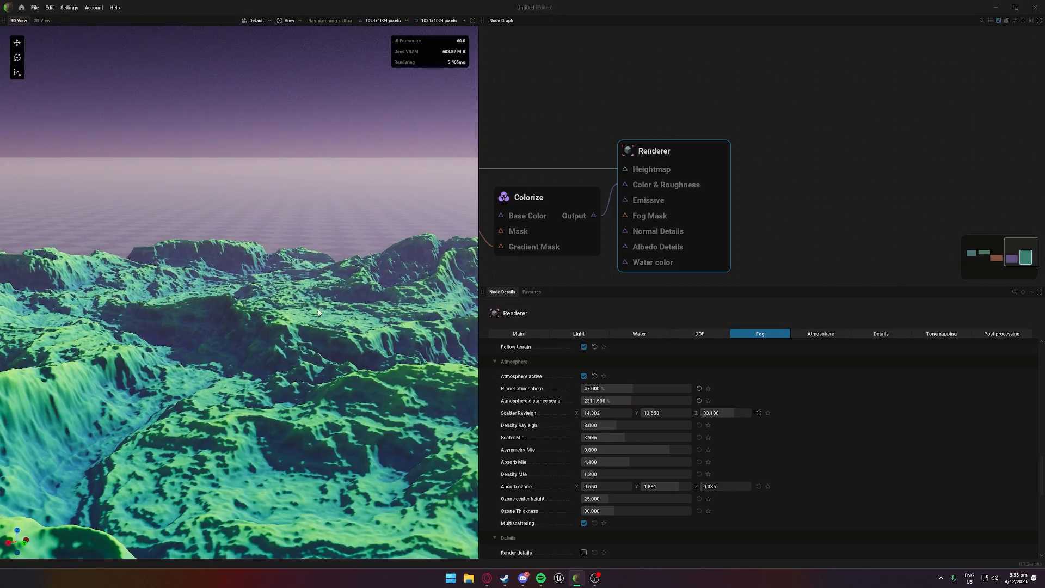
drag(319, 310, 316, 272)
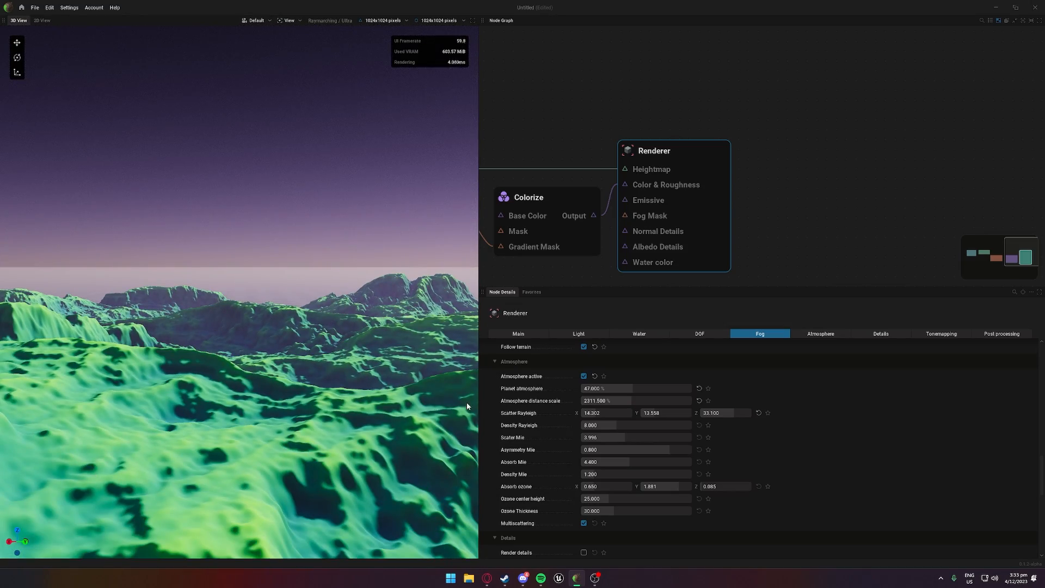
drag(467, 406, 462, 386)
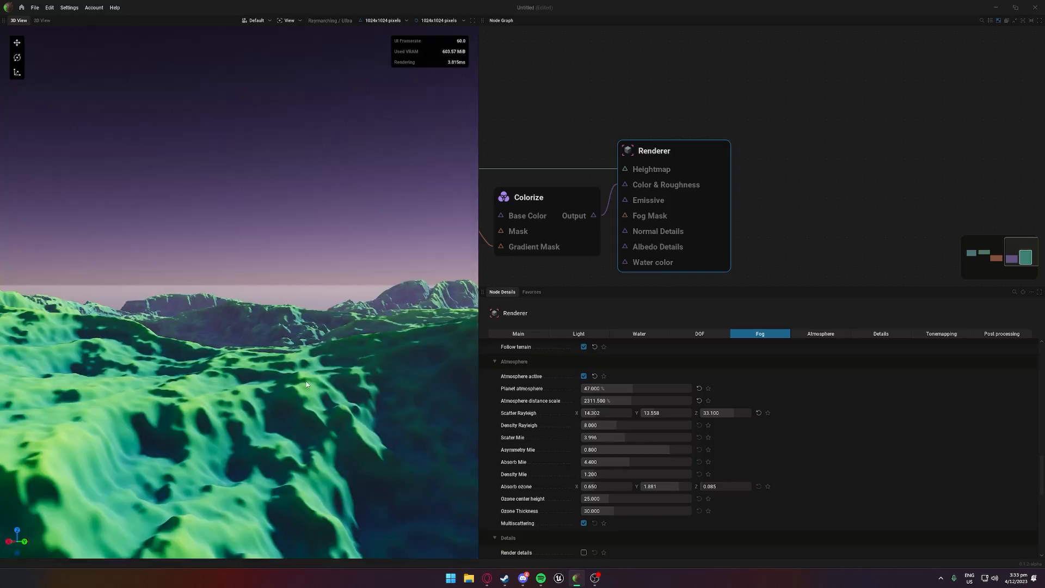
drag(306, 384, 261, 338)
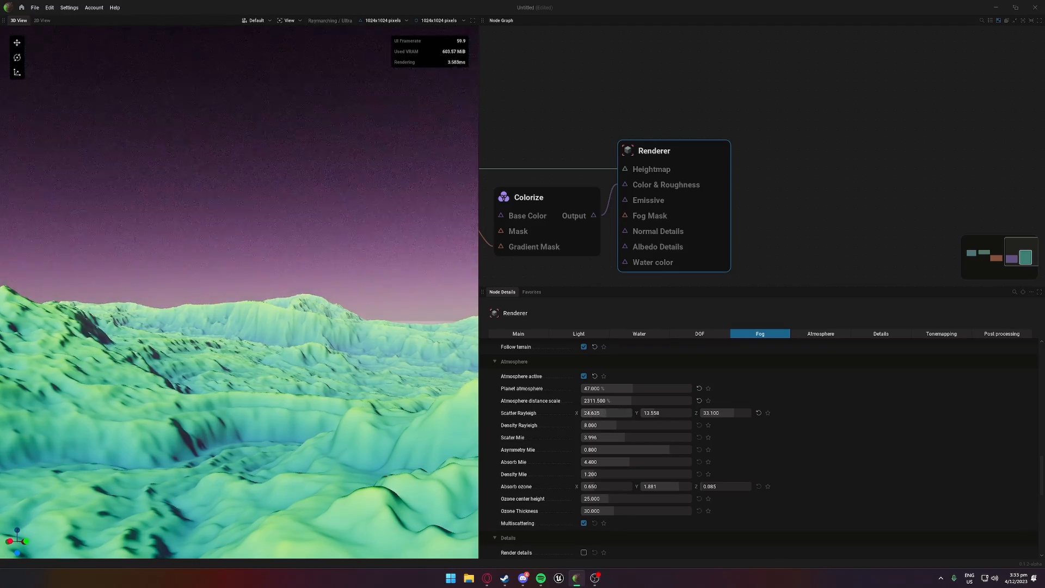
Step: Set Scatter Rayleigh to 18.802, 18.058, 32.933, Density Rayleigh to 16.75, Scater Mie to 2.429, Asymmetry Mie to 0.45, Absorb Mie to 7.367 and Density Mie to 6.267
drag(662, 413, 728, 414)
drag(611, 425, 674, 462)
drag(594, 475, 676, 475)
Step: Set Absorb ozone to 1.567, 1.117, 1.077, Ozone center height to 80.333 and Ozone Thickness to 100
drag(592, 489, 592, 488)
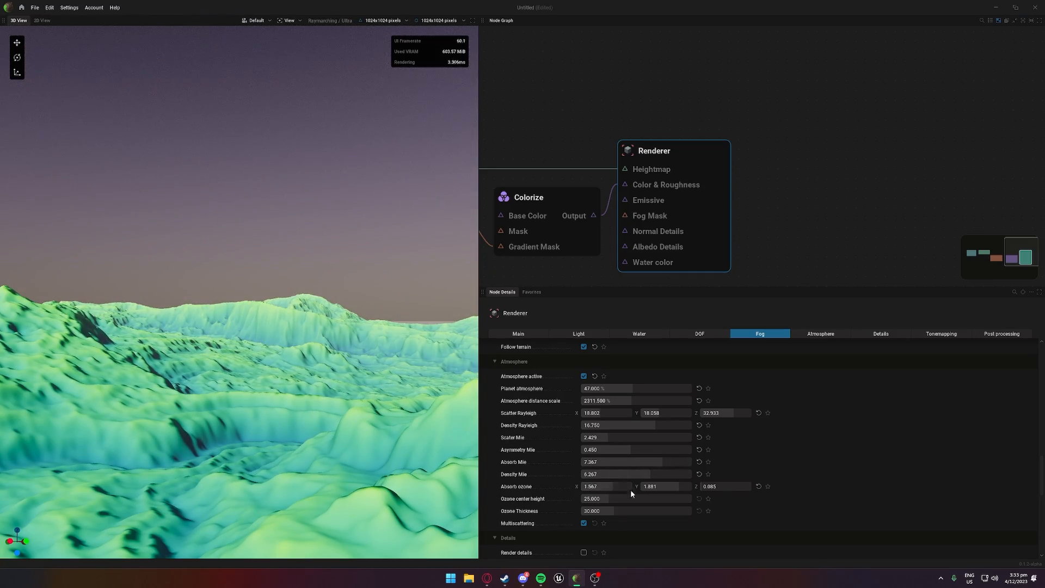
drag(673, 488, 722, 488)
drag(606, 499, 690, 511)
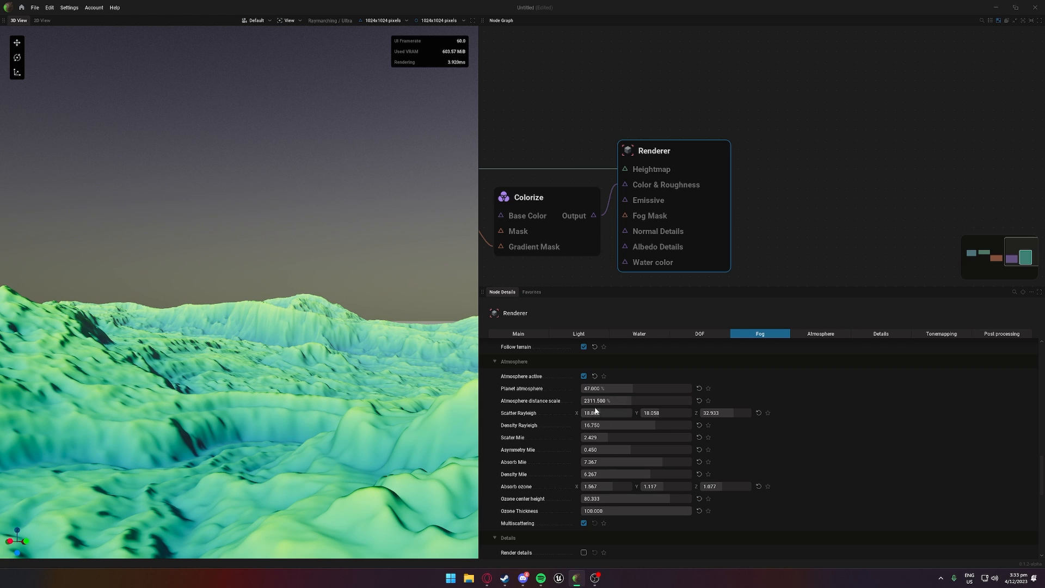
Step: Deactivate the Renderer's atmosphere and inspect the terrain without it
scroll(337, 420, down, 3)
middle_drag(336, 420, 296, 393)
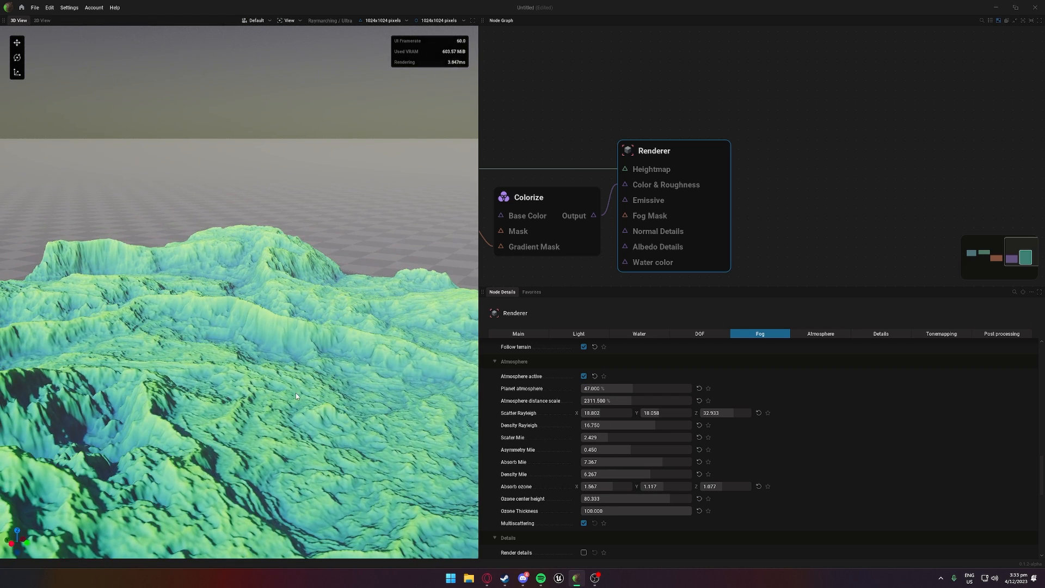
scroll(296, 393, down, 3)
scroll(576, 430, up, 1)
scroll(575, 431, up, 3)
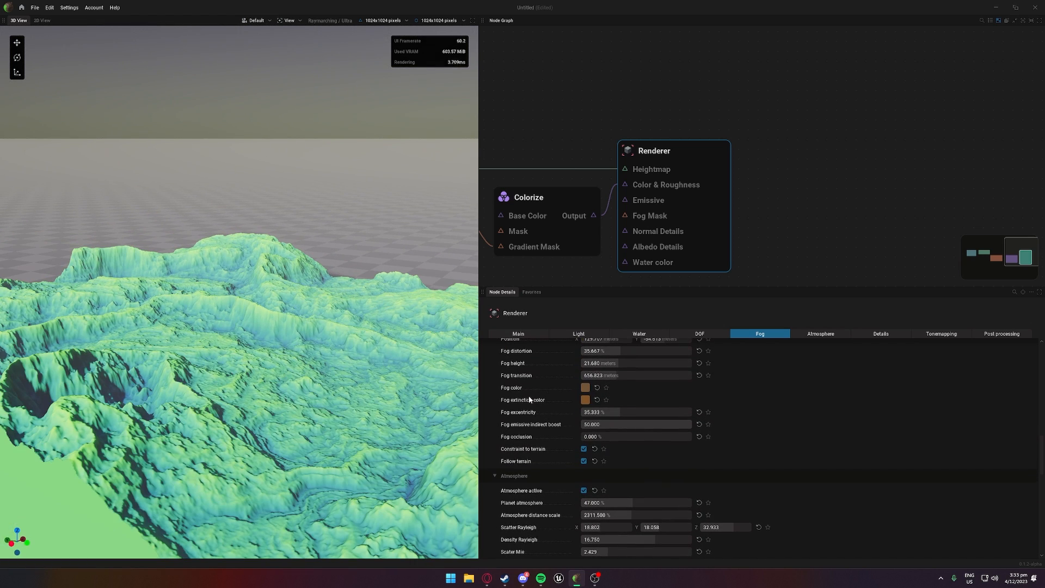
scroll(581, 431, down, 3)
scroll(364, 440, up, 2)
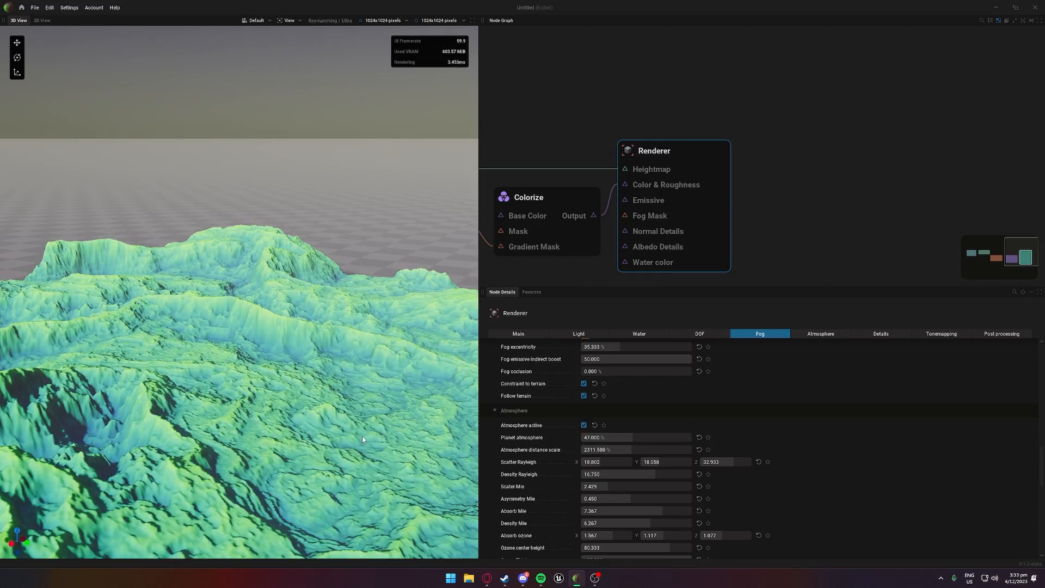
middle_drag(364, 440, 180, 427)
middle_drag(398, 407, 354, 410)
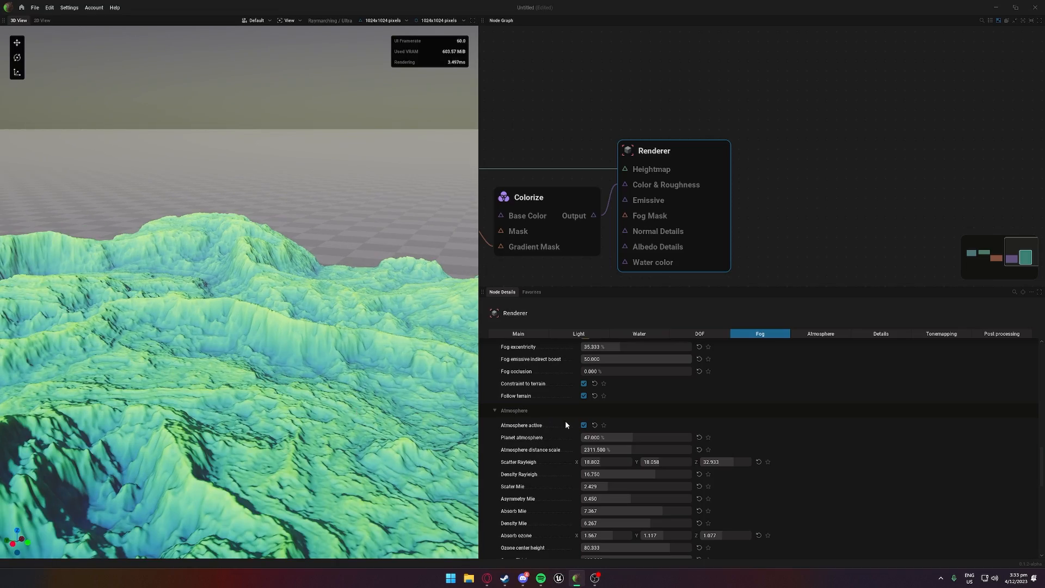
click(584, 425)
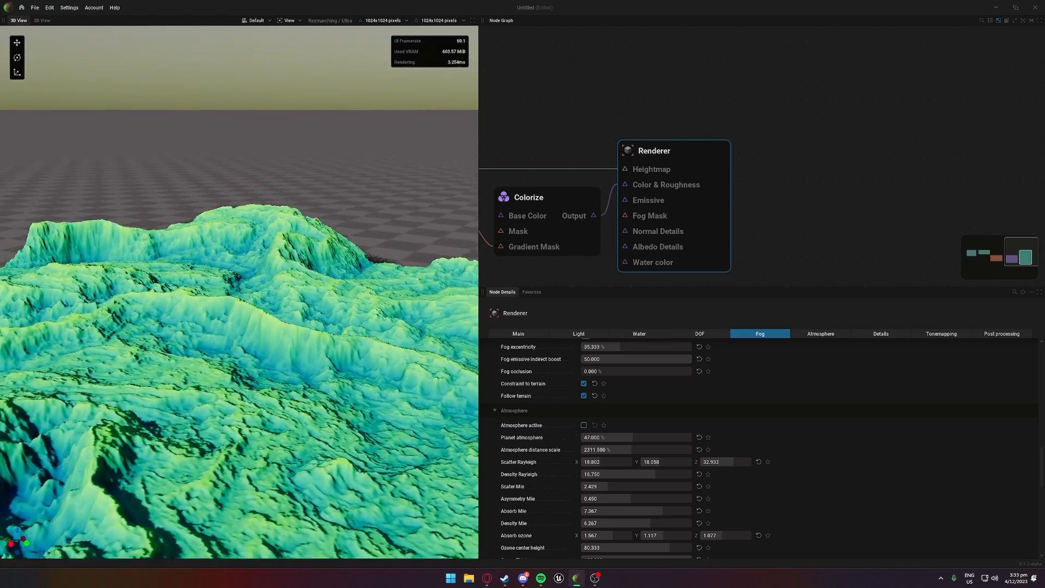
mouse_move(240, 304)
middle_down()
mouse_move(294, 381)
mouse_move(338, 354)
mouse_move(305, 305)
mouse_move(245, 318)
middle_up()
Step: Preview the terrain with Render details enabled, and switch the option back off
scroll(725, 433, down, 5)
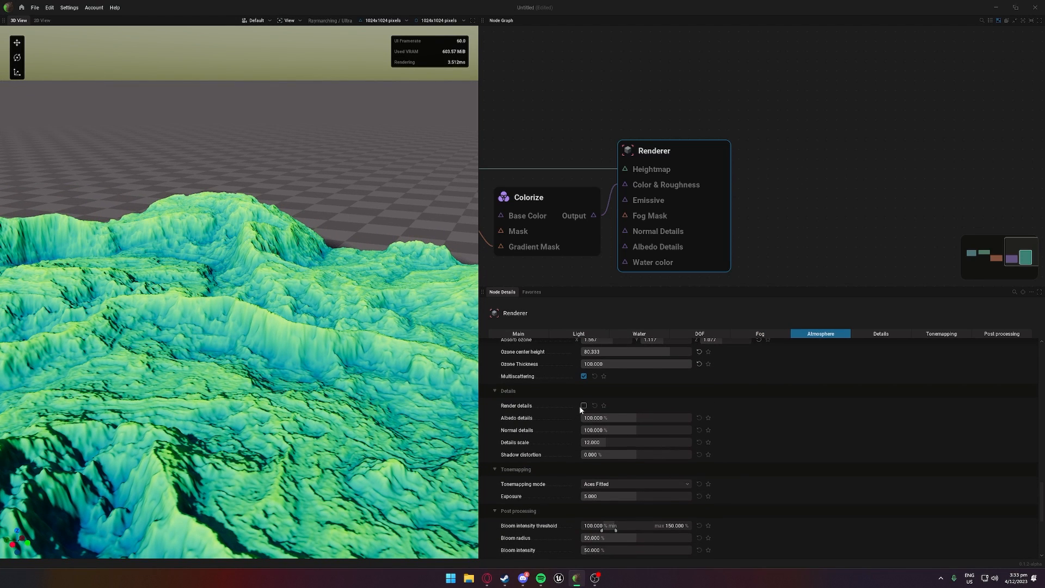
scroll(577, 409, down, 2)
click(584, 357)
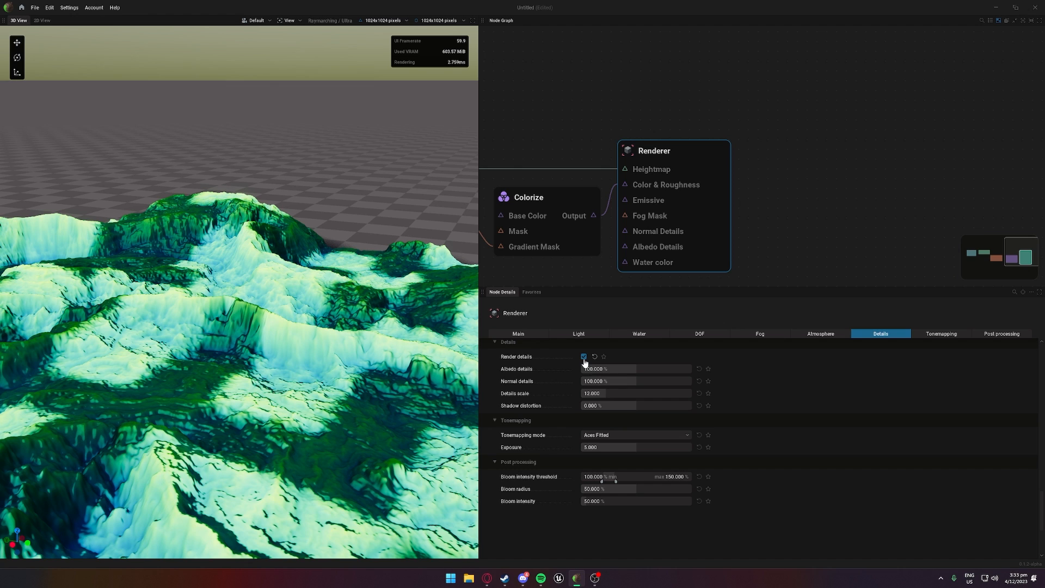
click(583, 357)
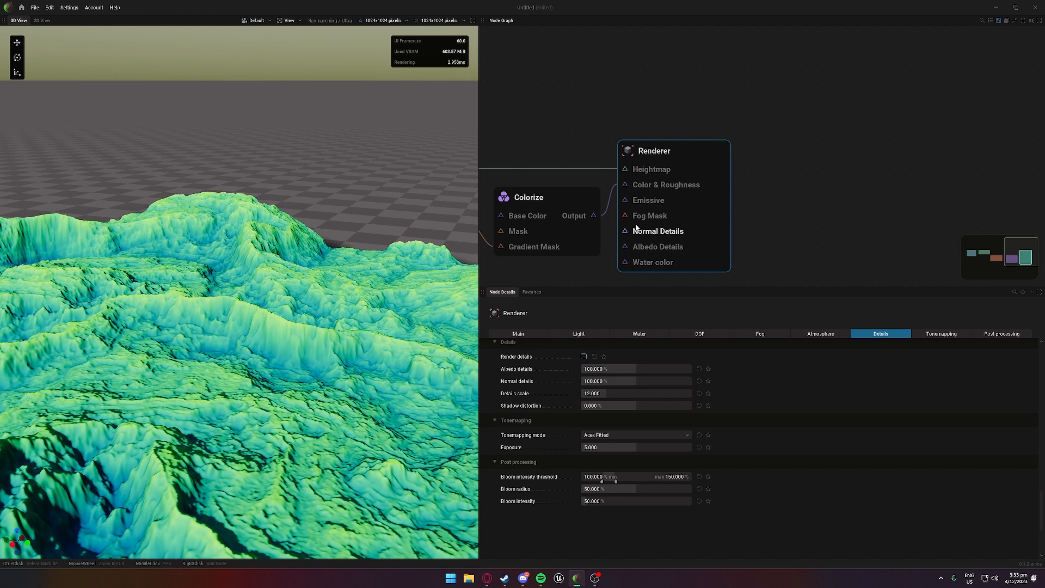
drag(624, 233, 552, 277)
click(541, 275)
click(682, 161)
Step: Preview the Uchimura, Hejl Burgess and Reinhard Jodie tonemapping modes on the terrain
scroll(609, 414, down, 2)
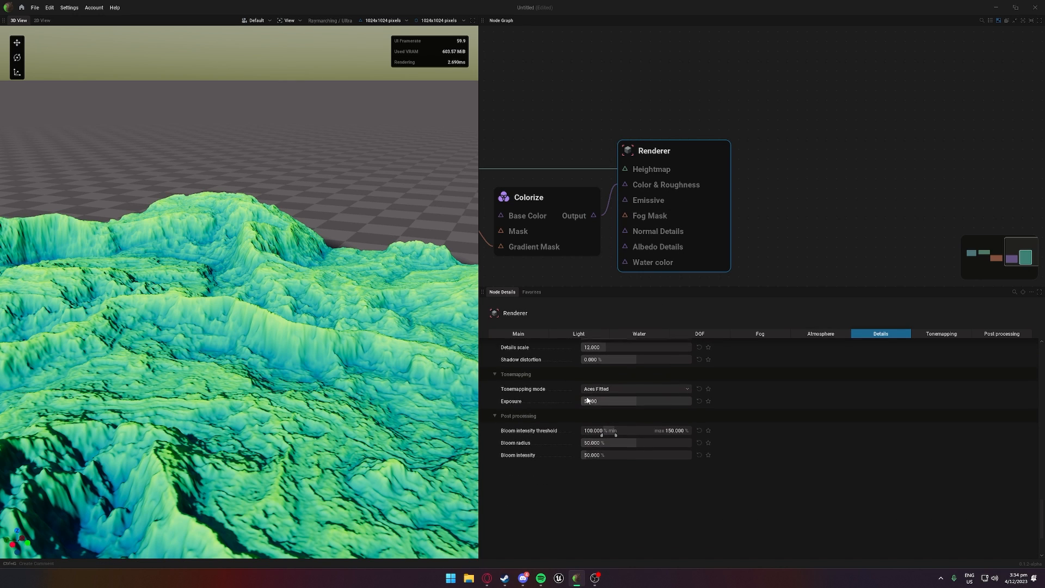
click(610, 387)
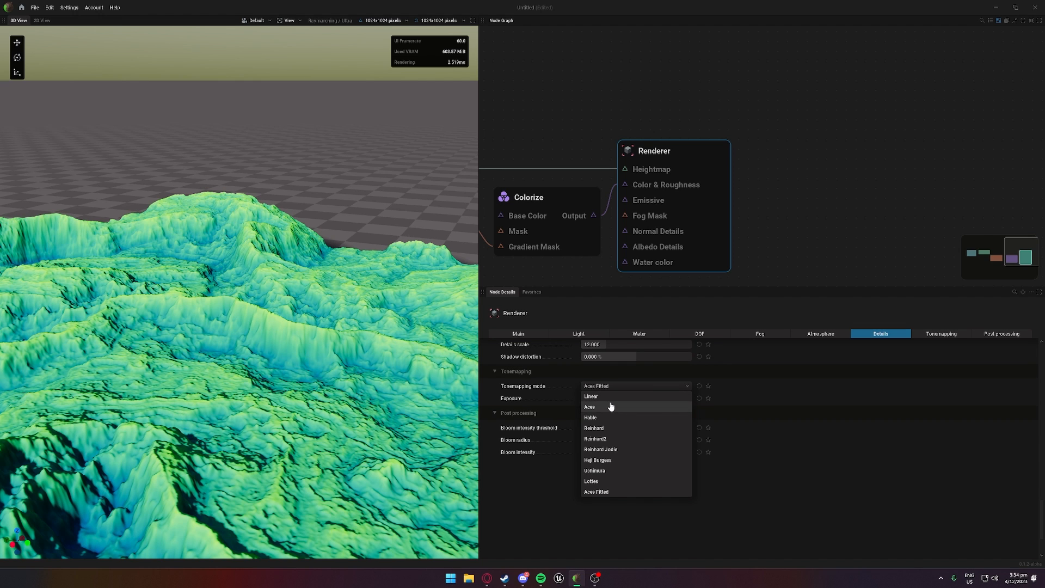
click(611, 471)
click(611, 388)
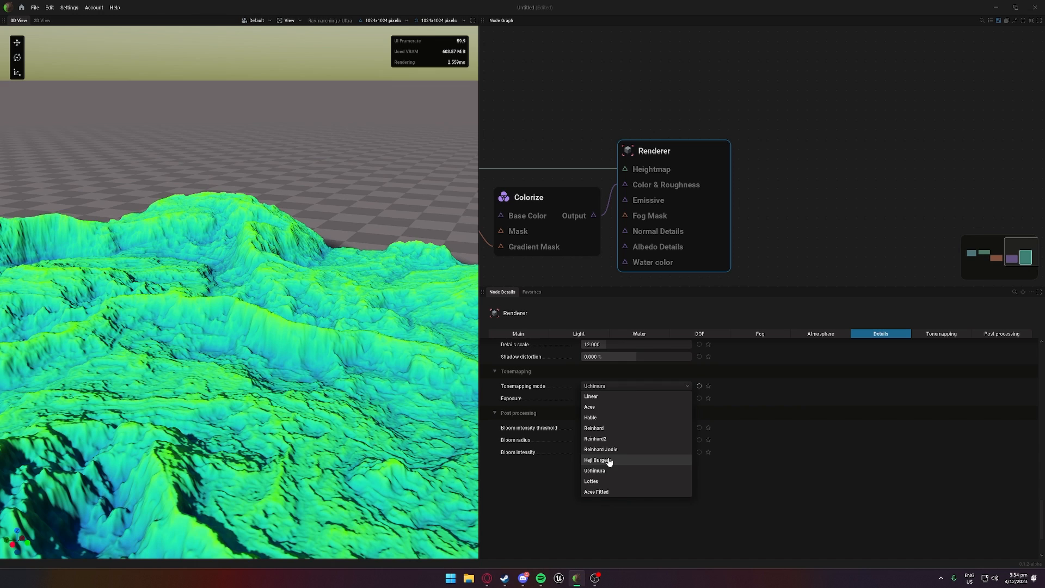
click(610, 462)
click(617, 387)
click(607, 450)
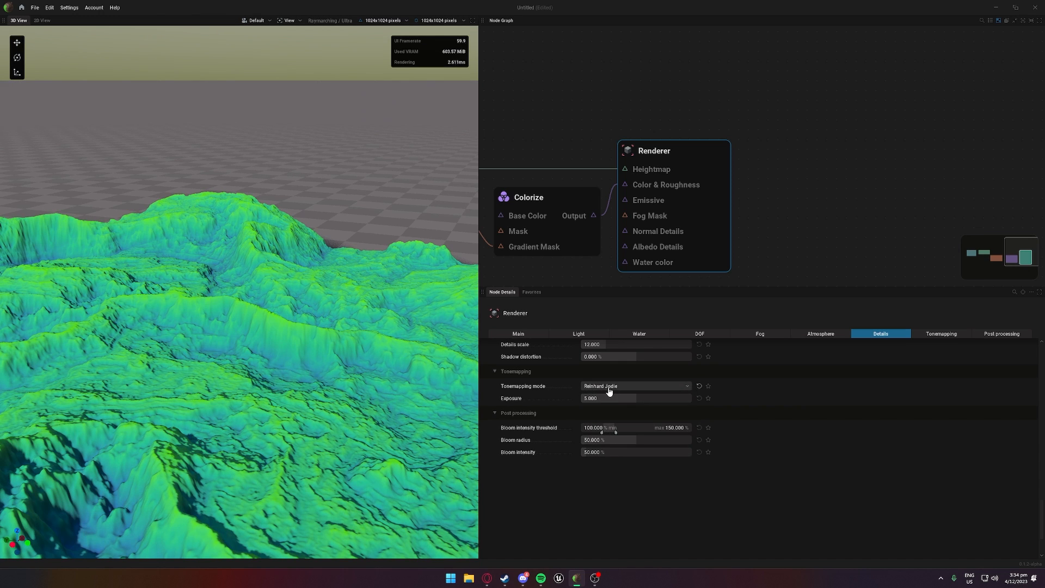
Step: Compare the Hable, Aces, Linear and Lottes tonemapping modes on the terrain
click(616, 386)
click(604, 418)
click(612, 387)
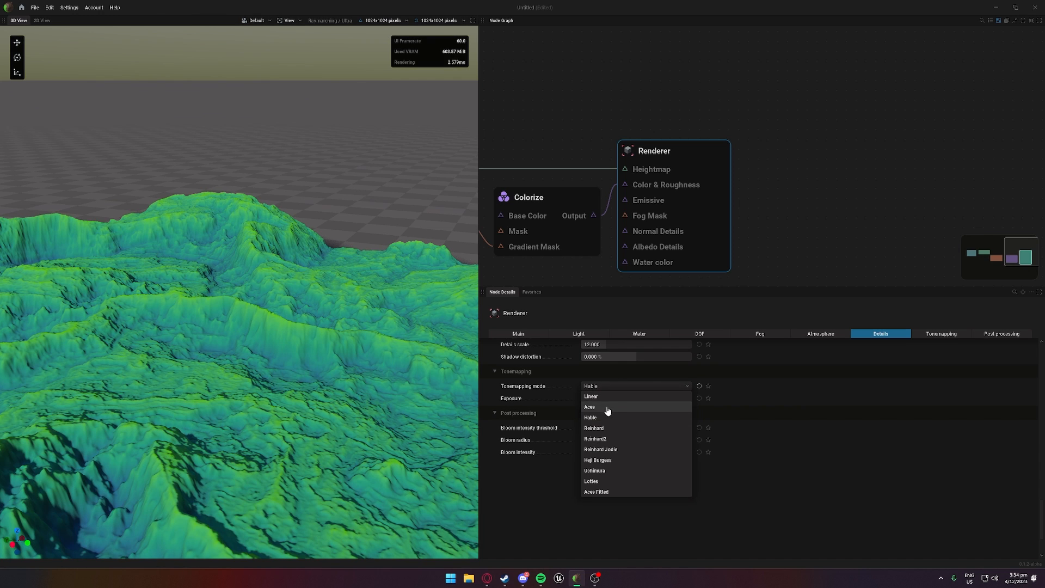
click(604, 408)
click(611, 387)
click(610, 396)
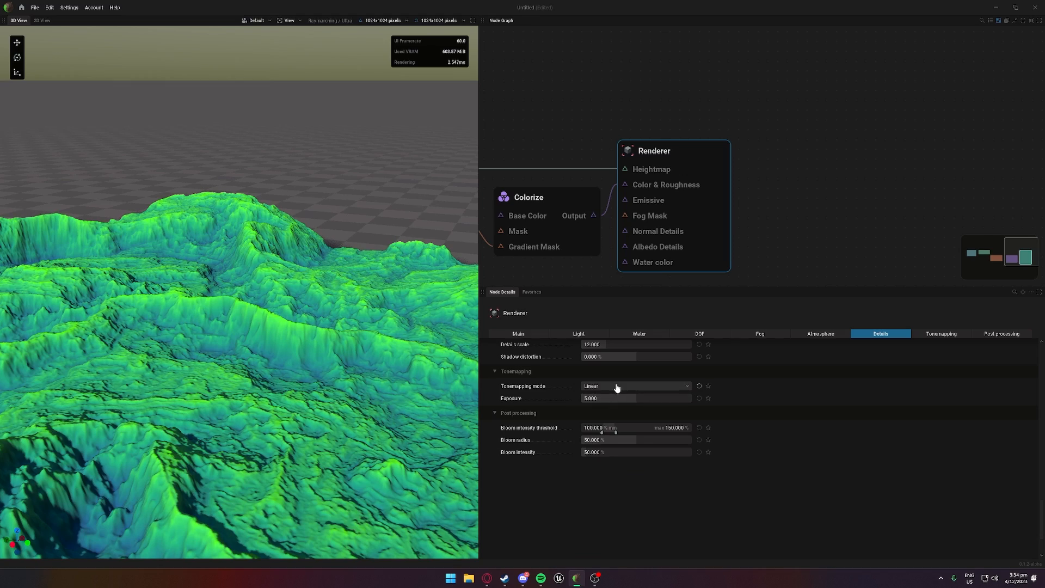
click(613, 387)
click(613, 482)
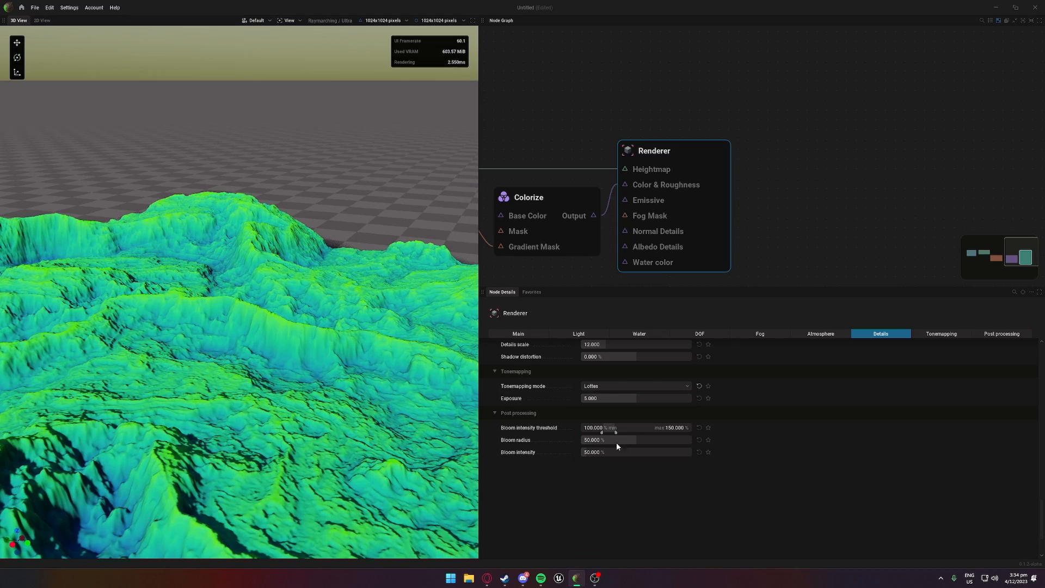
Step: Set the tonemapping mode to Aces and the exposure to about 4.567
click(613, 387)
click(594, 407)
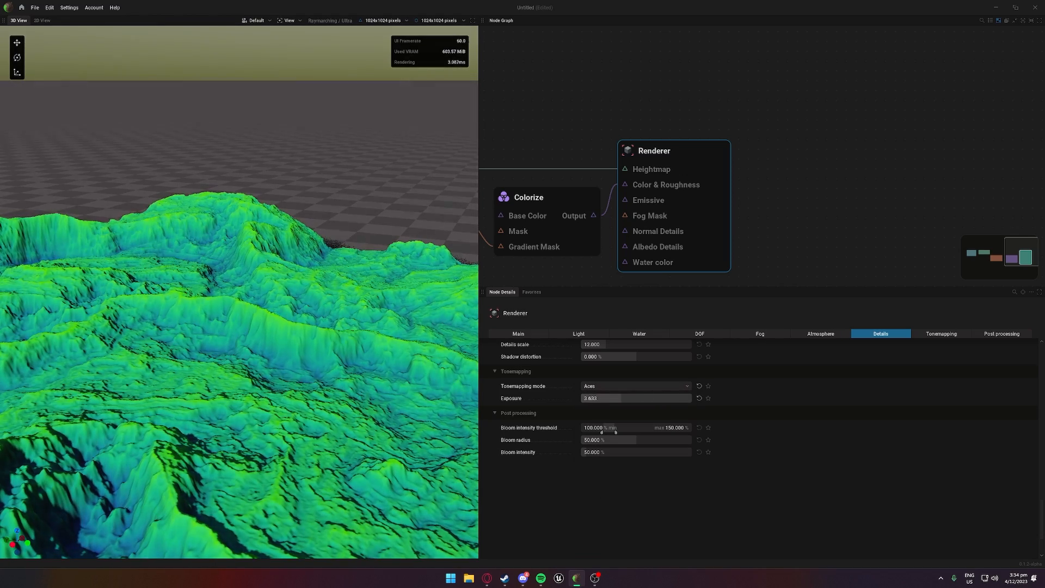
drag(630, 399, 632, 398)
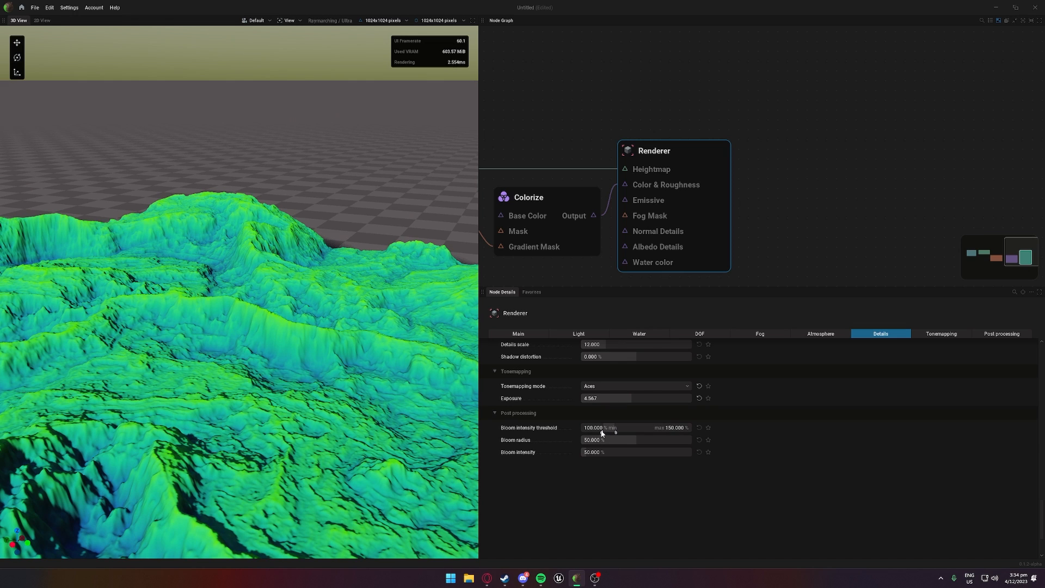
Step: Try adjusting the Renderer's bloom intensity threshold and bloom radius
mouse_move(602, 432)
mouse_down()
mouse_move(668, 428)
mouse_move(610, 439)
mouse_up()
Step: Create a Colorize node feeding the Renderer's Emissive input, and connect the Mask Occlusion output to its Mask input
middle_drag(608, 234, 714, 186)
drag(732, 153, 640, 254)
mouse_move(660, 280)
click(719, 281)
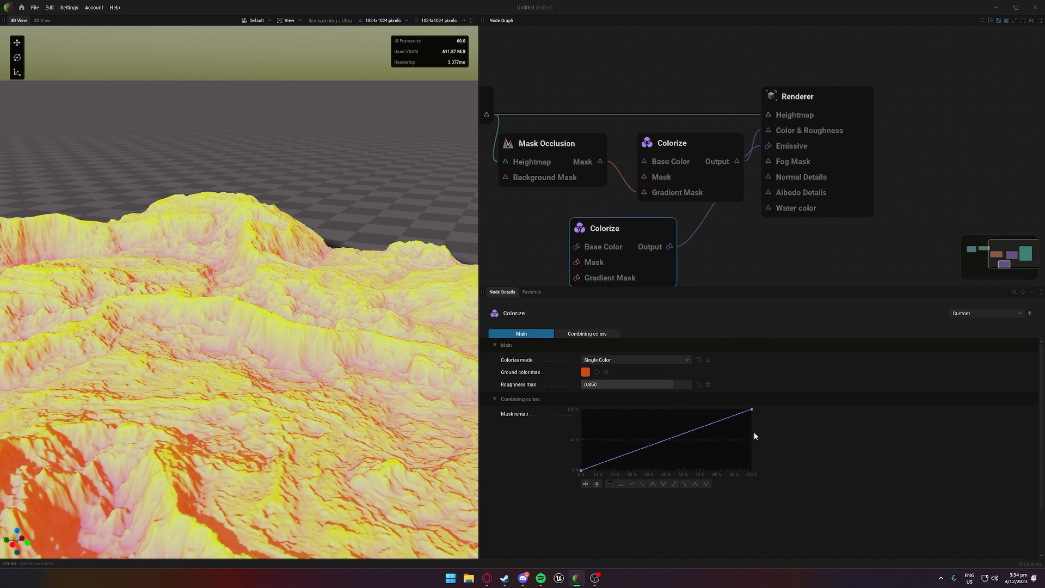
middle_drag(533, 256, 602, 267)
drag(647, 273, 670, 173)
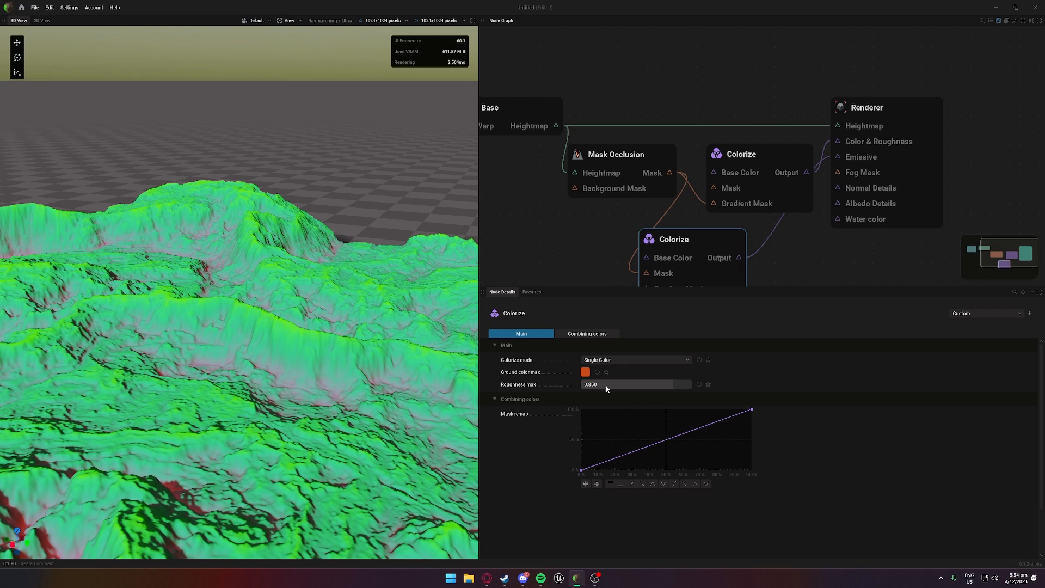
Step: Adjust the new Colorize node's maximum roughness and change its ground color to purple
drag(630, 386, 603, 386)
click(585, 372)
mouse_move(629, 421)
mouse_down()
mouse_move(635, 433)
mouse_move(647, 427)
mouse_move(639, 428)
mouse_move(652, 447)
mouse_move(639, 433)
mouse_up()
mouse_move(304, 338)
mouse_down()
mouse_move(218, 315)
mouse_move(239, 317)
mouse_up()
Step: Try a strong bloom on the Renderer with threshold 0 to about 35.294%, radius 10.333% and intensity about 796.667%
click(867, 115)
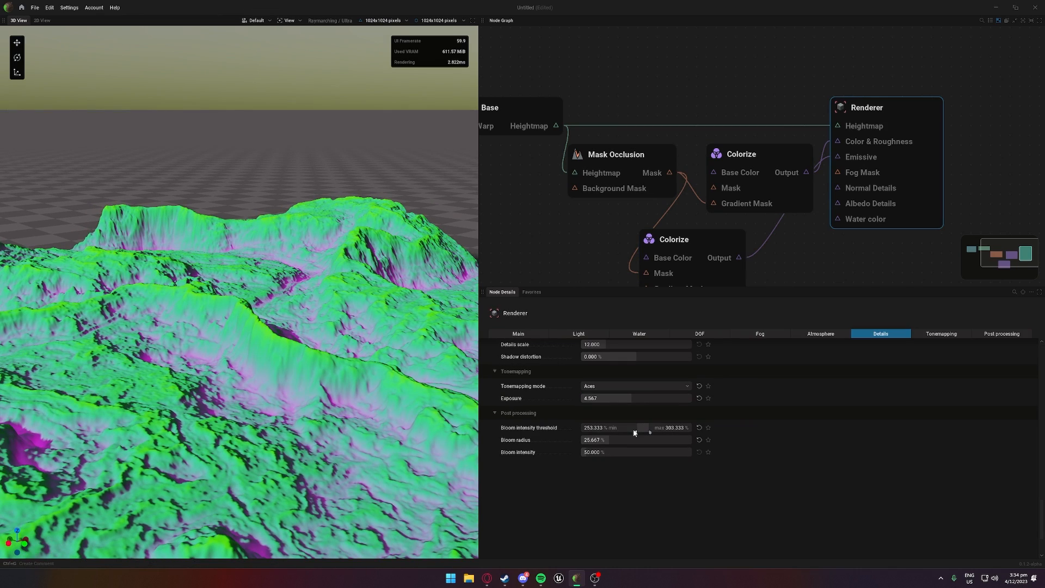
drag(642, 428, 687, 440)
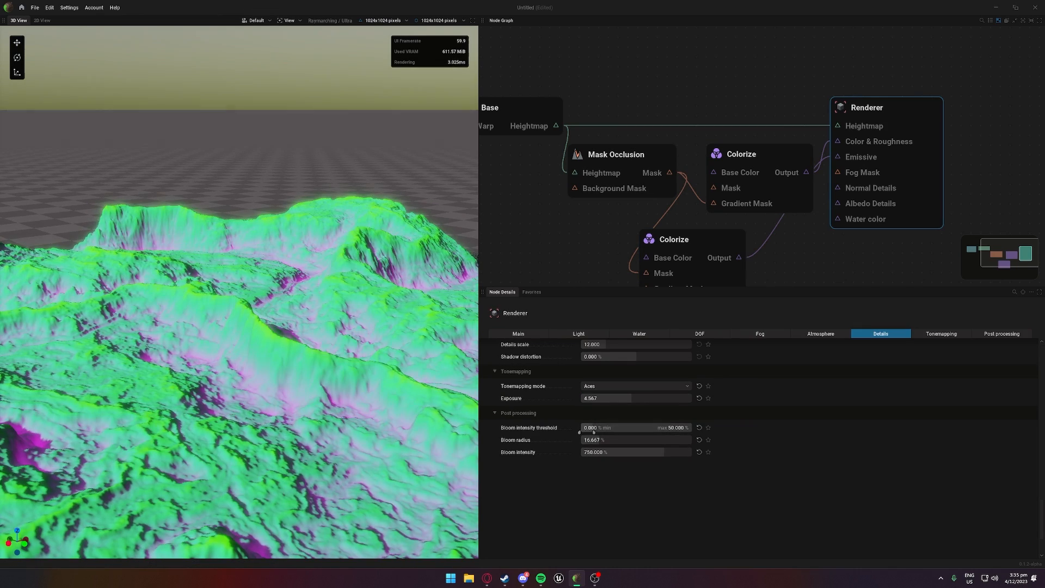
drag(604, 433, 586, 442)
middle_drag(337, 381, 381, 370)
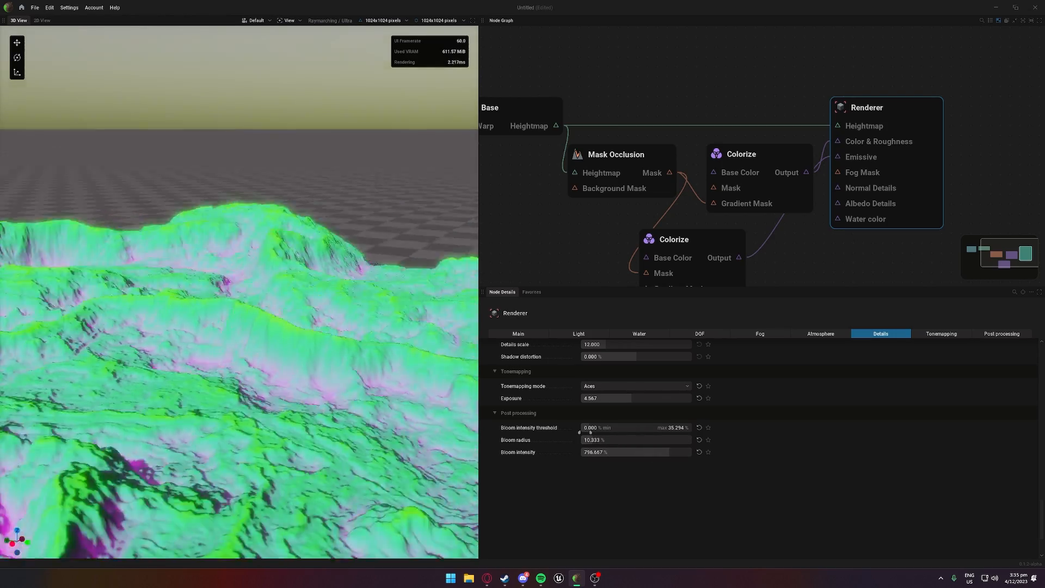
middle_drag(240, 295, 262, 272)
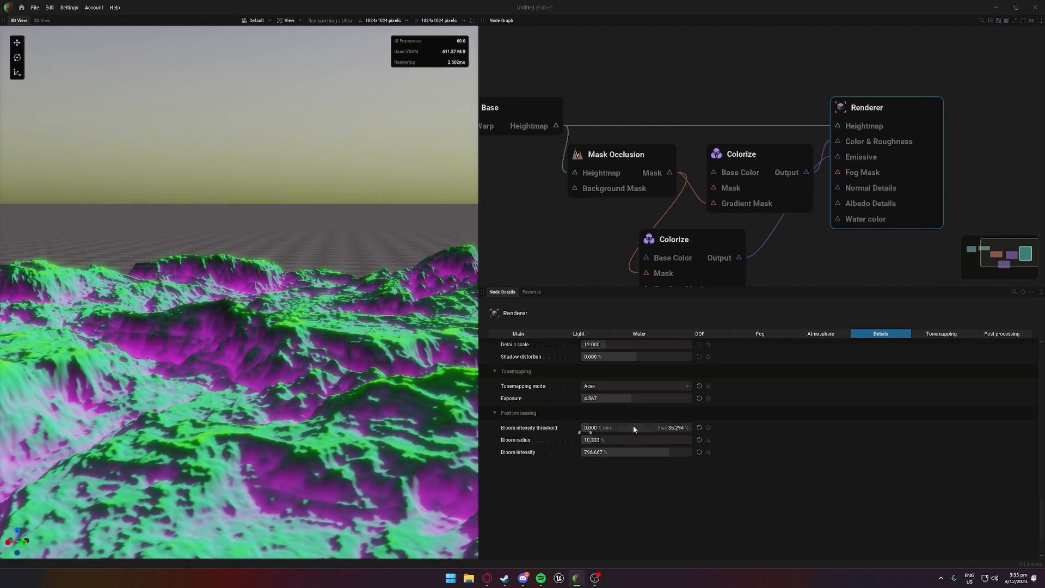
Step: Reset the bloom intensity threshold, bloom radius and bloom intensity to their defaults
click(699, 428)
click(699, 440)
click(699, 452)
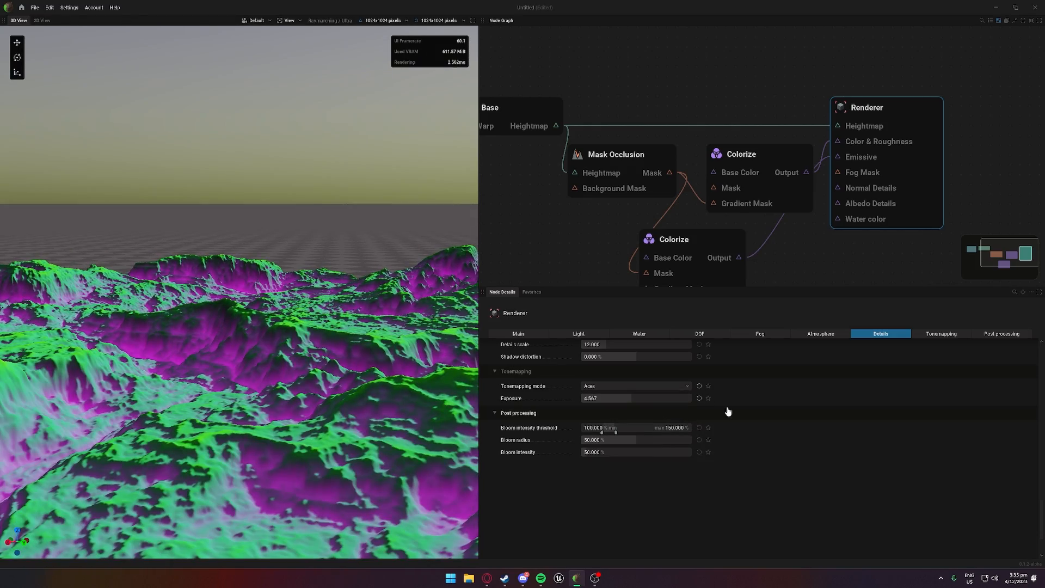
Step: Add an Export Heightmap node below the Renderer and connect the Base node's Heightmap output to it
middle_drag(262, 283, 338, 362)
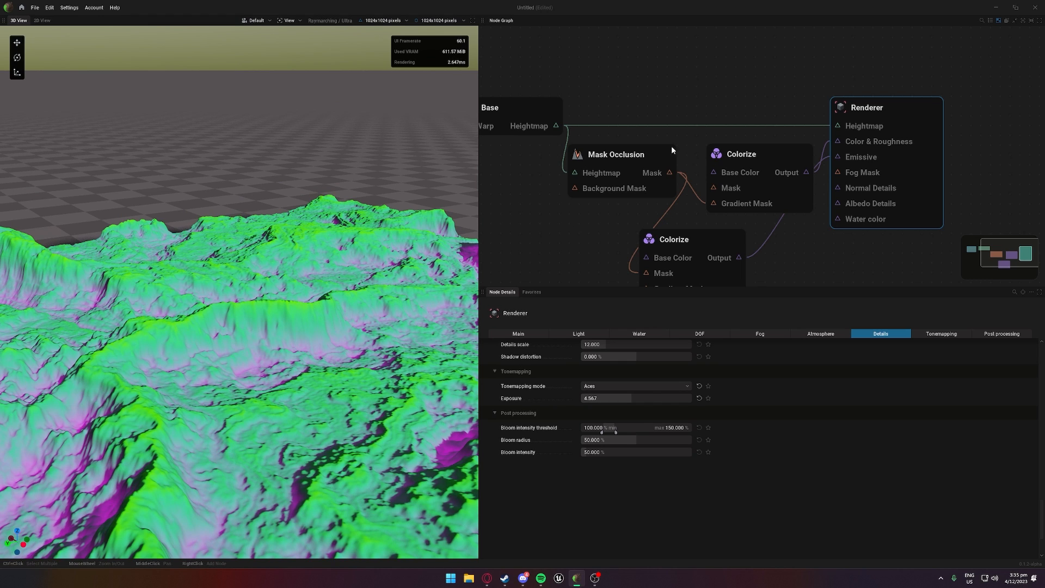
scroll(586, 221, down, 1)
scroll(626, 229, down, 1)
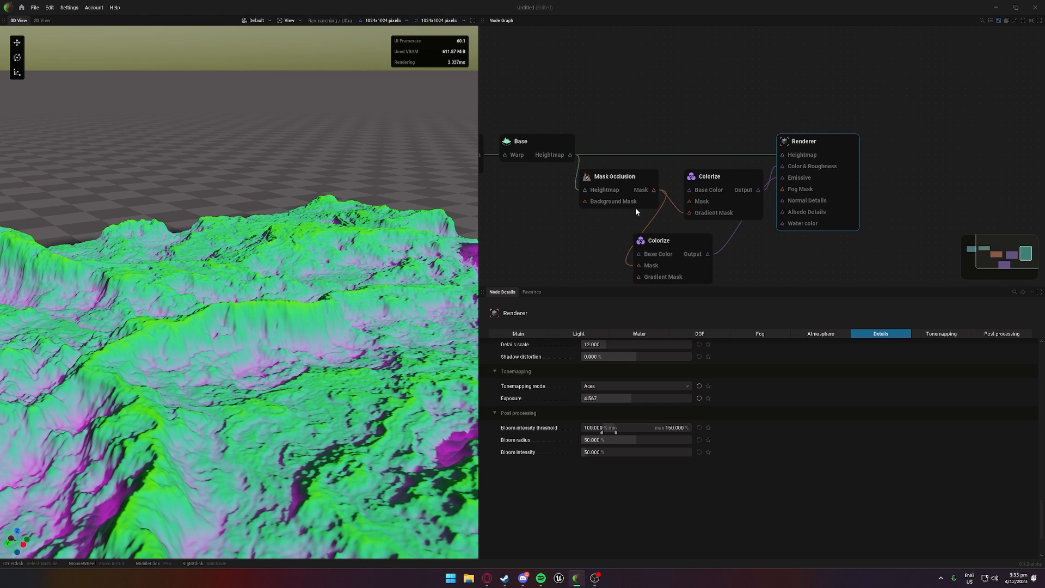
scroll(711, 192, up, 2)
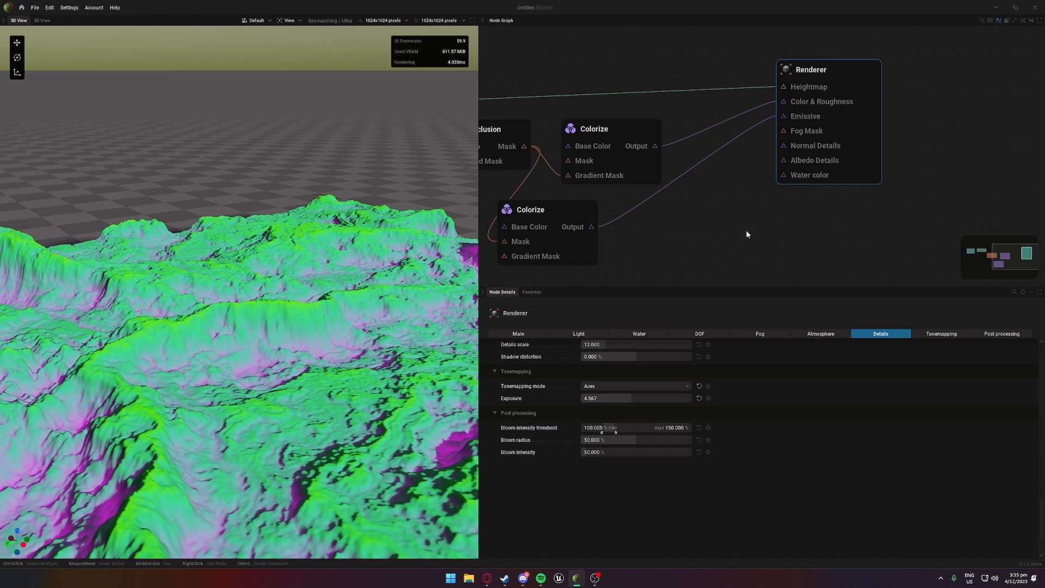
right_click(834, 229)
mouse_move(864, 353)
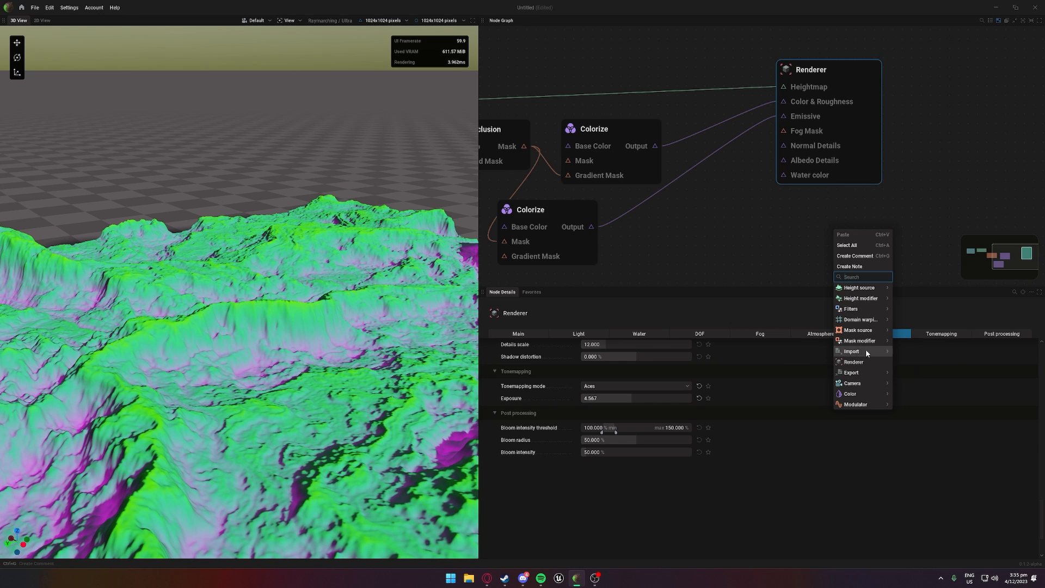
mouse_move(856, 374)
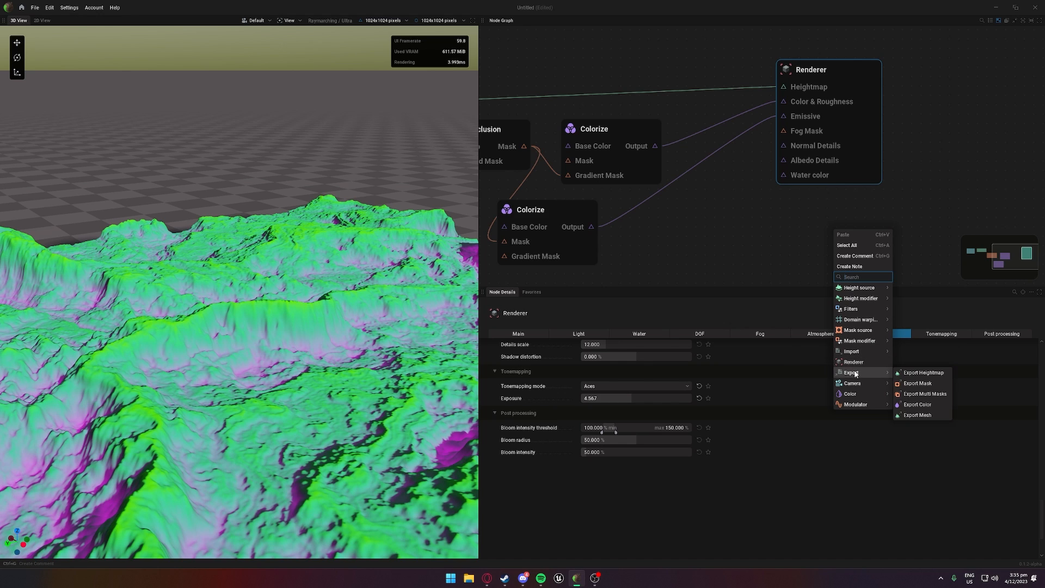
click(925, 373)
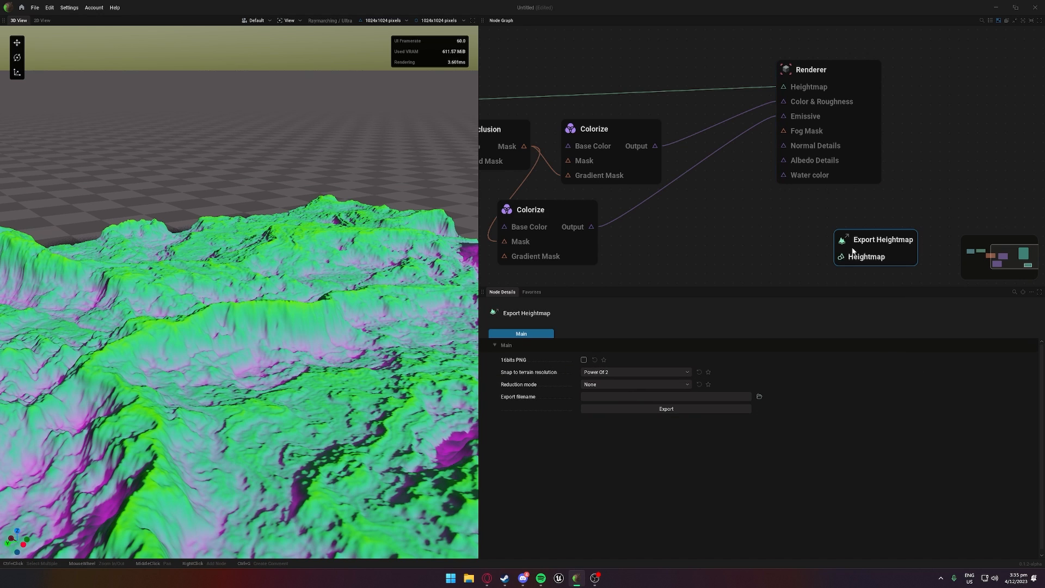
scroll(785, 206, down, 2)
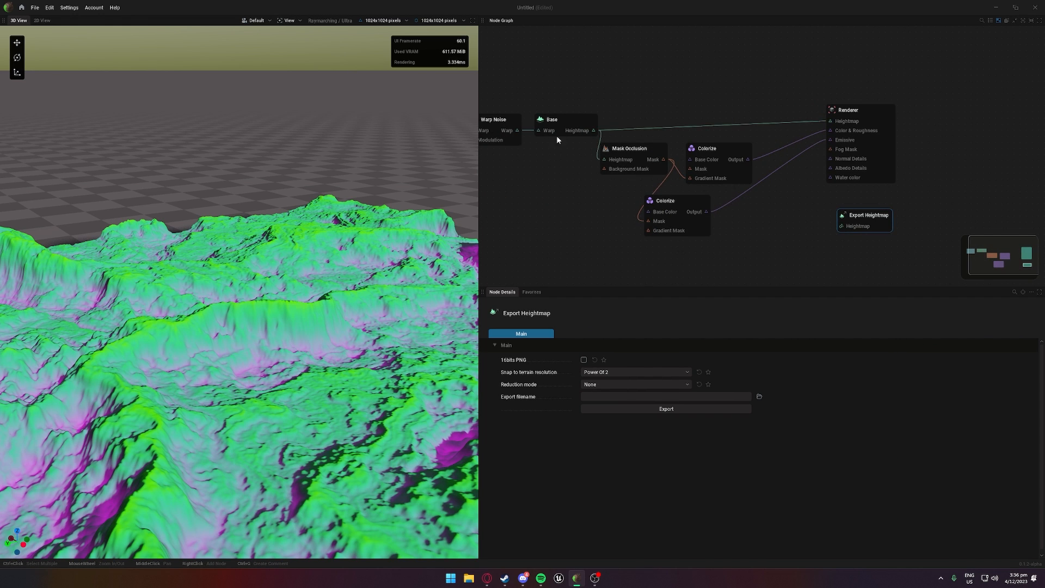
drag(594, 130, 843, 226)
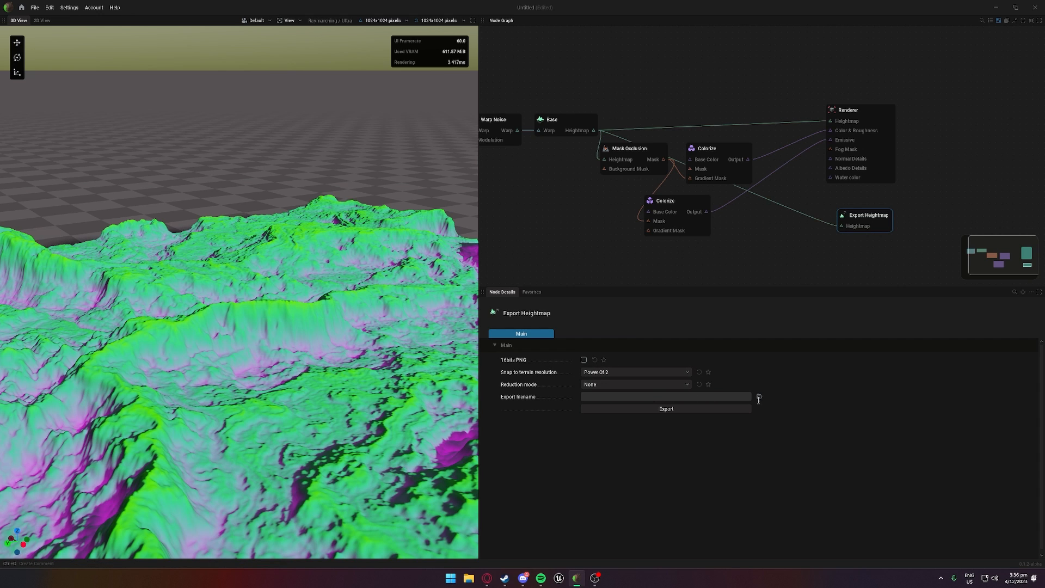
Step: Try the heightmap export's 16bits PNG option and review the terrain resolution snapping choices, keeping Power Of 2
click(584, 360)
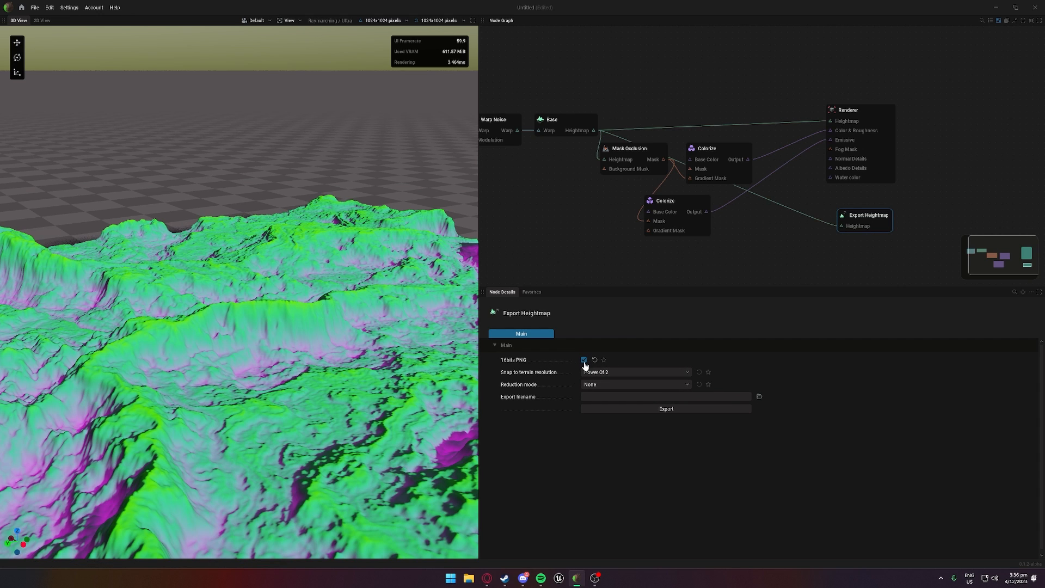
click(594, 372)
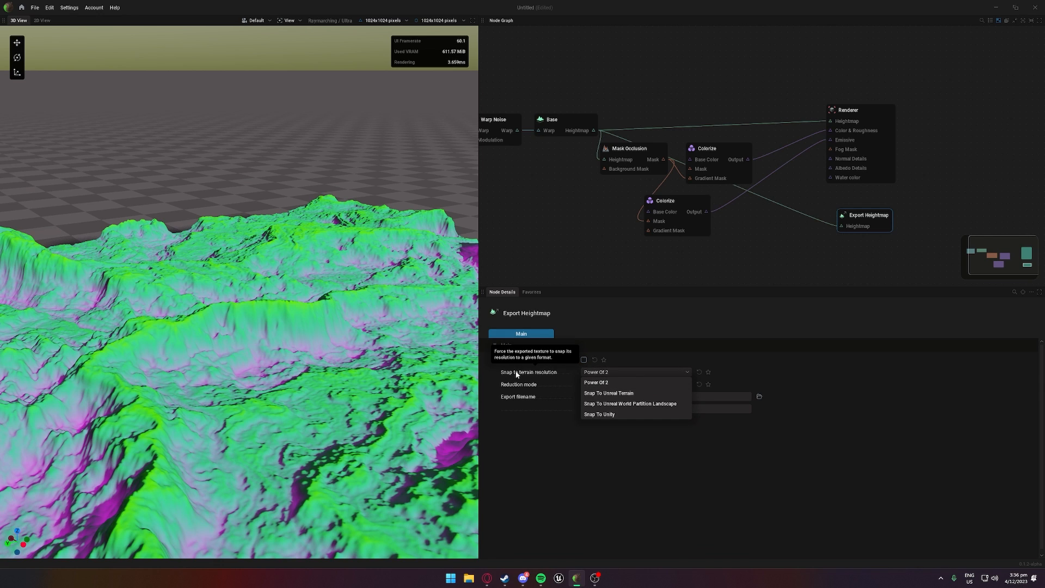
click(594, 382)
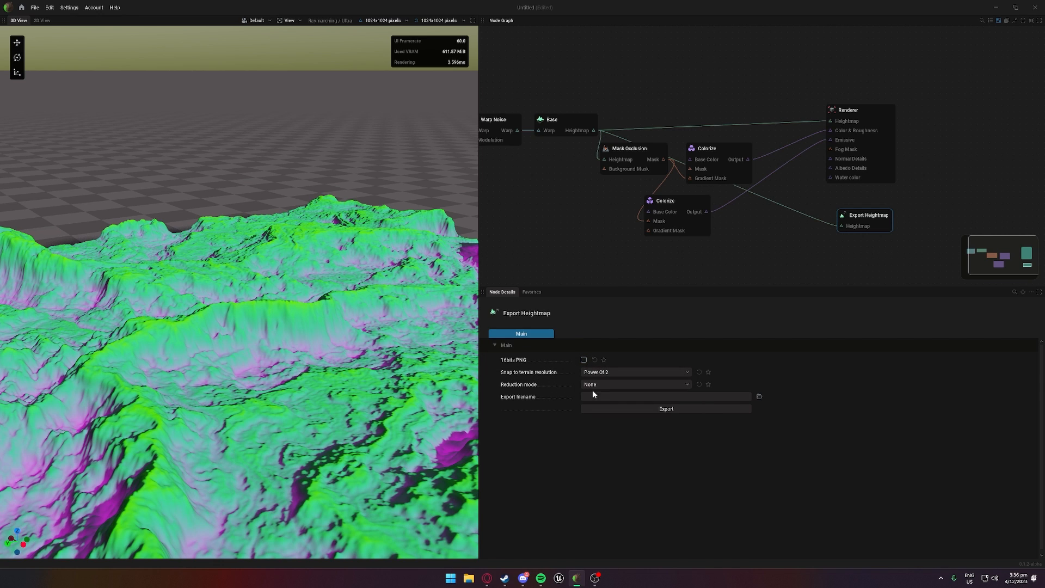
Step: Check the heightmap export's Reduction mode choices and delete the Export Heightmap node
click(594, 385)
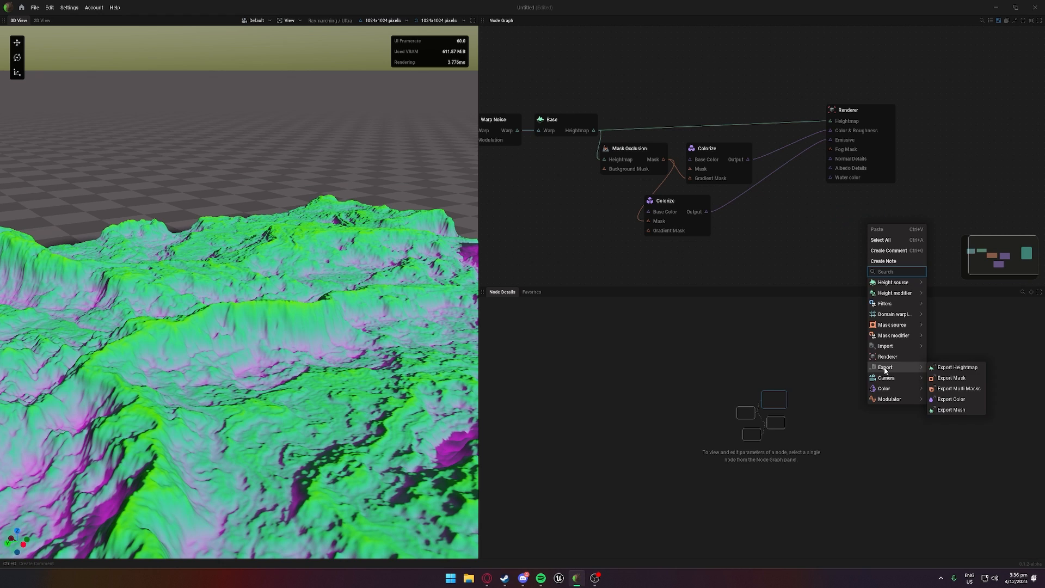
click(969, 409)
key(Delete)
Step: Review the export node types available for the graph without adding one
right_click(859, 230)
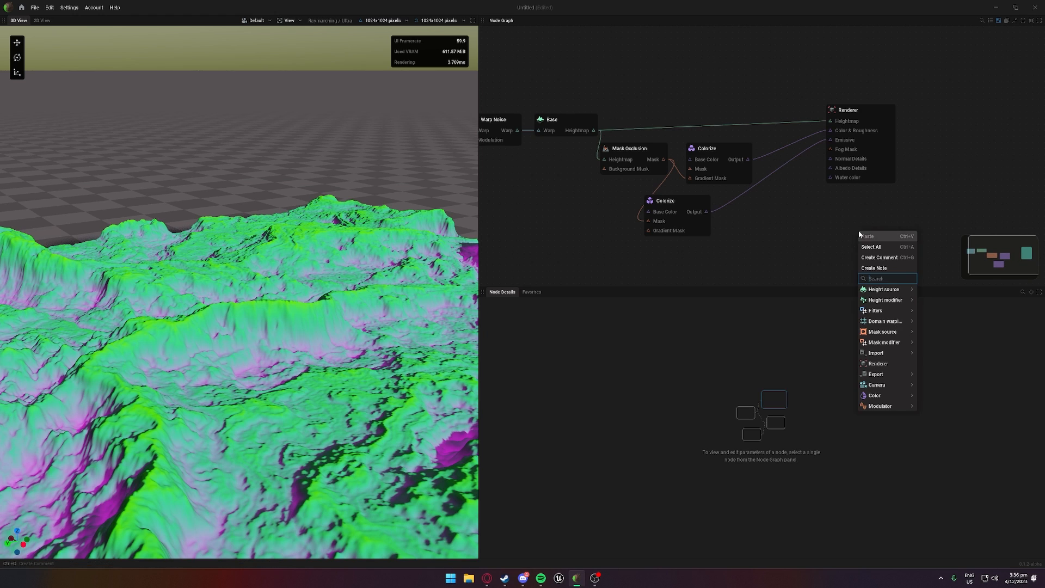
mouse_move(888, 347)
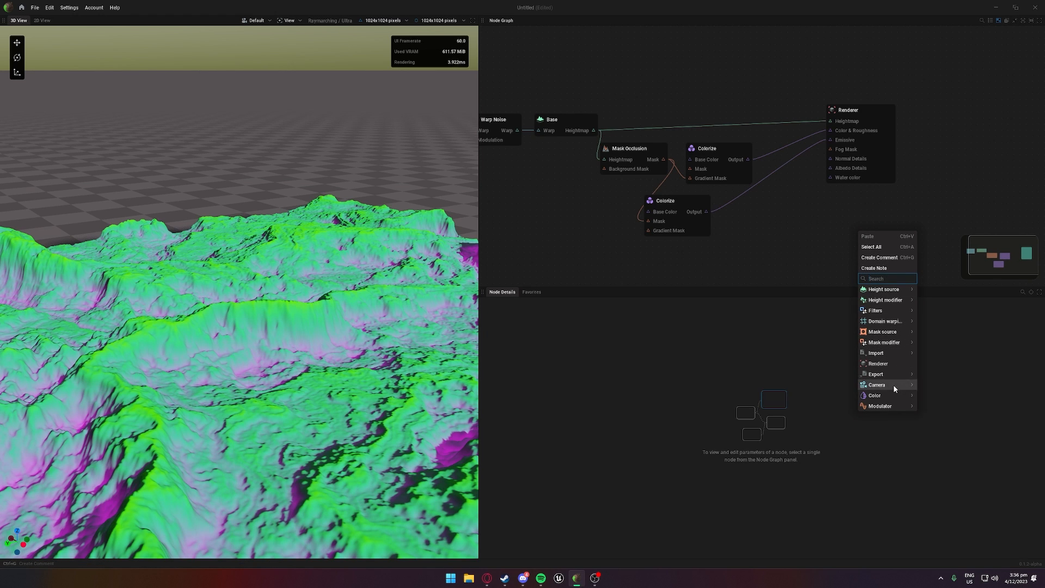
mouse_move(914, 376)
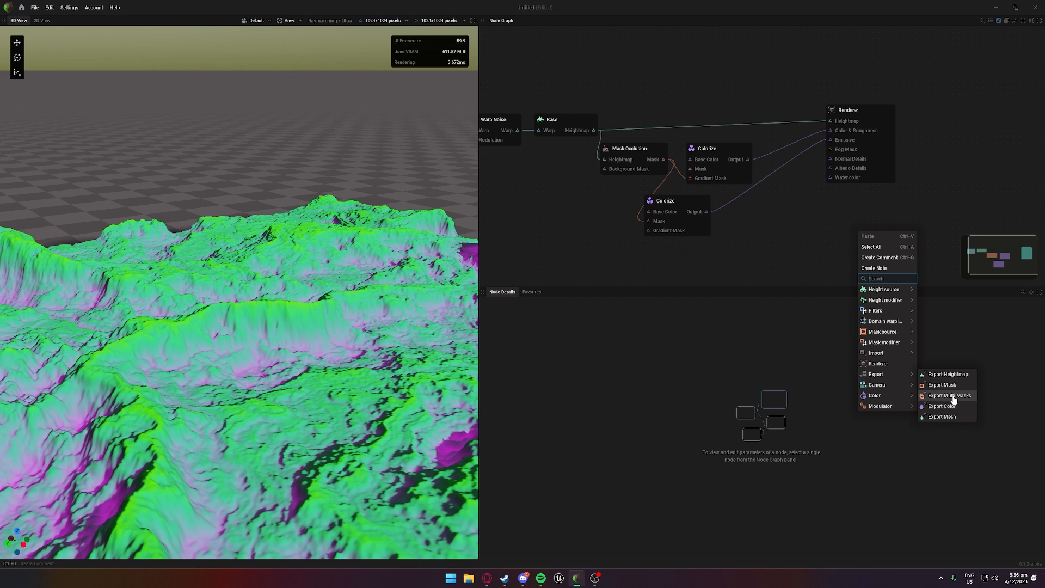
click(794, 263)
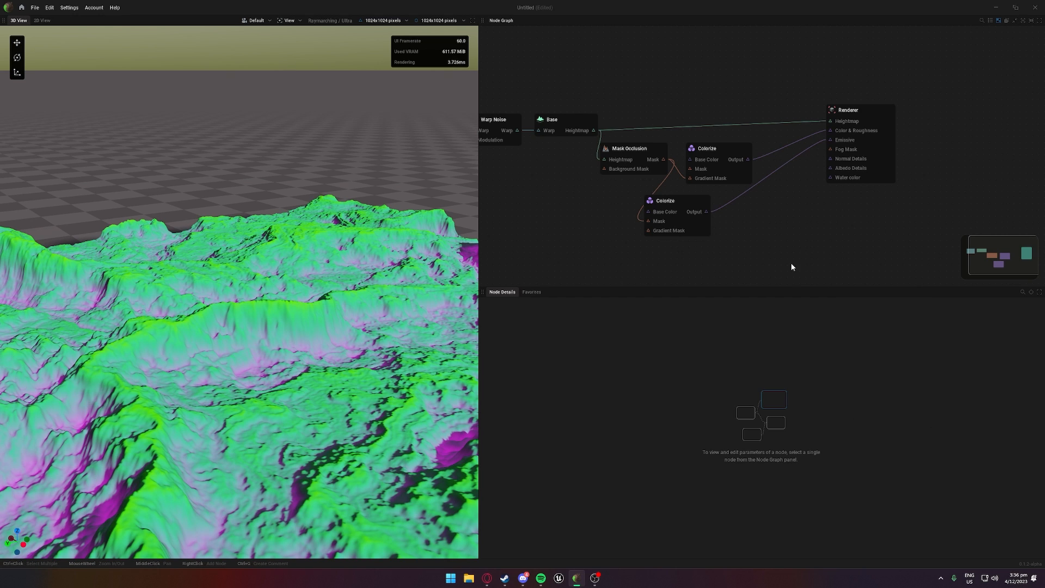
Step: Compare the Warp Noise node's Warp output with the Base node's Heightmap output in the 3D preview
scroll(795, 258, up, 3)
scroll(795, 258, down, 2)
middle_drag(539, 174, 635, 200)
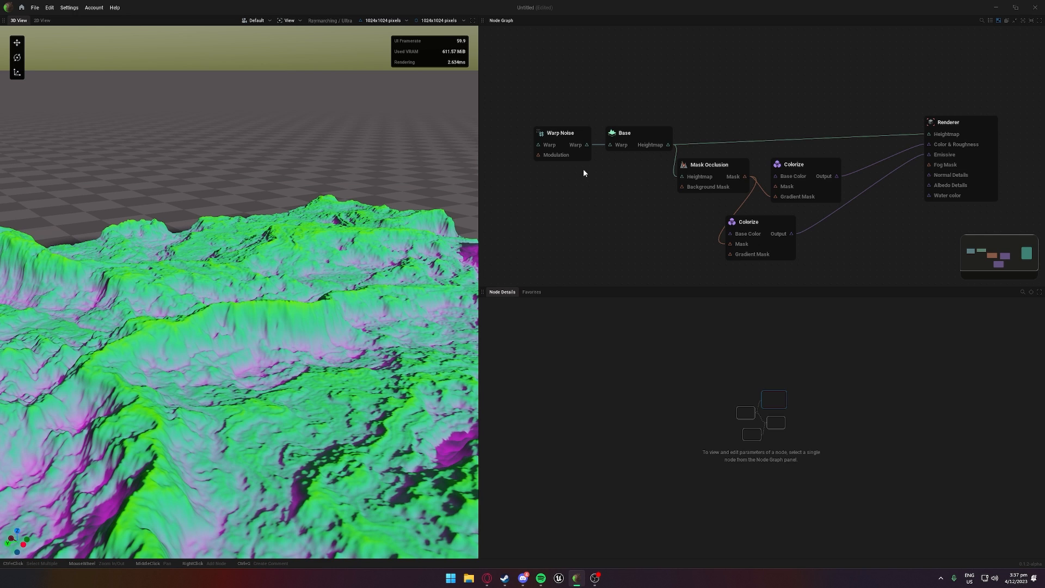
click(577, 146)
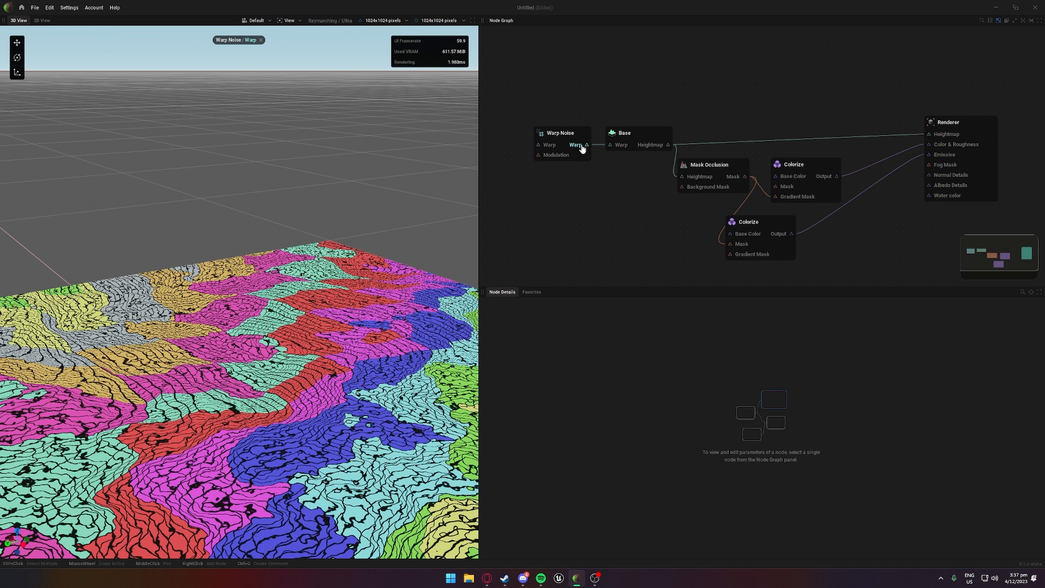
click(650, 145)
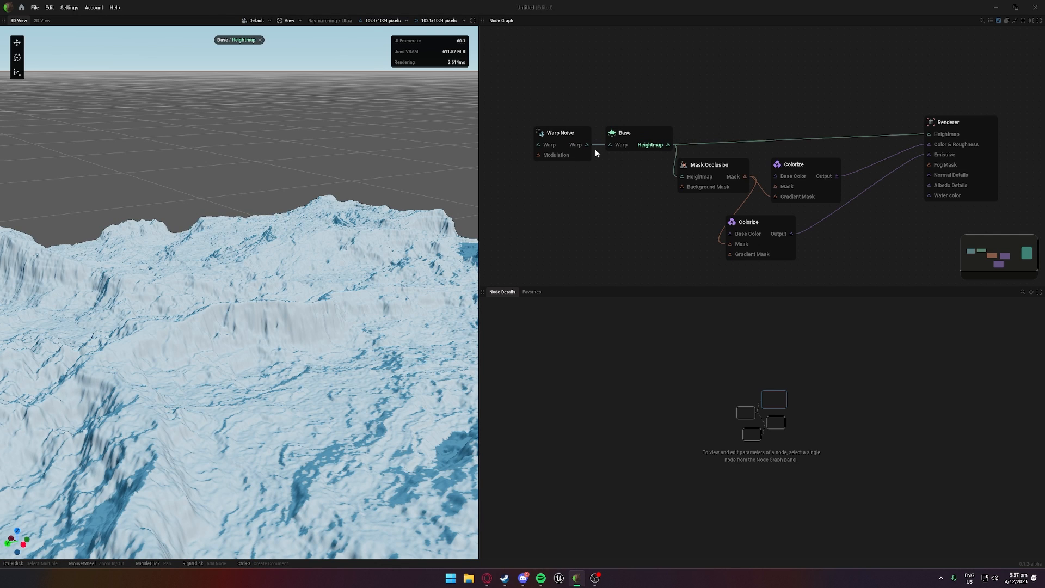
click(577, 145)
click(654, 145)
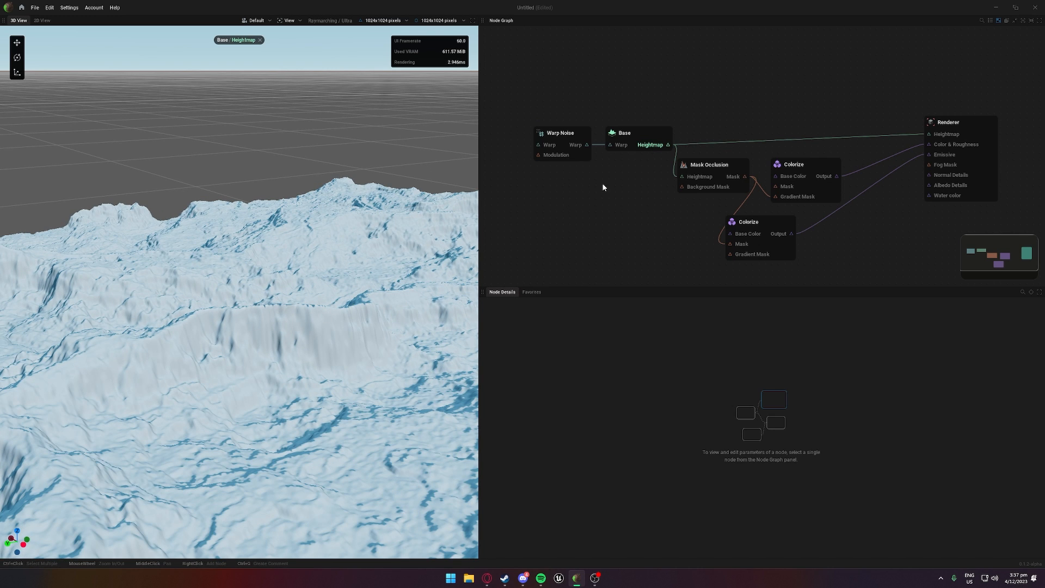
click(579, 147)
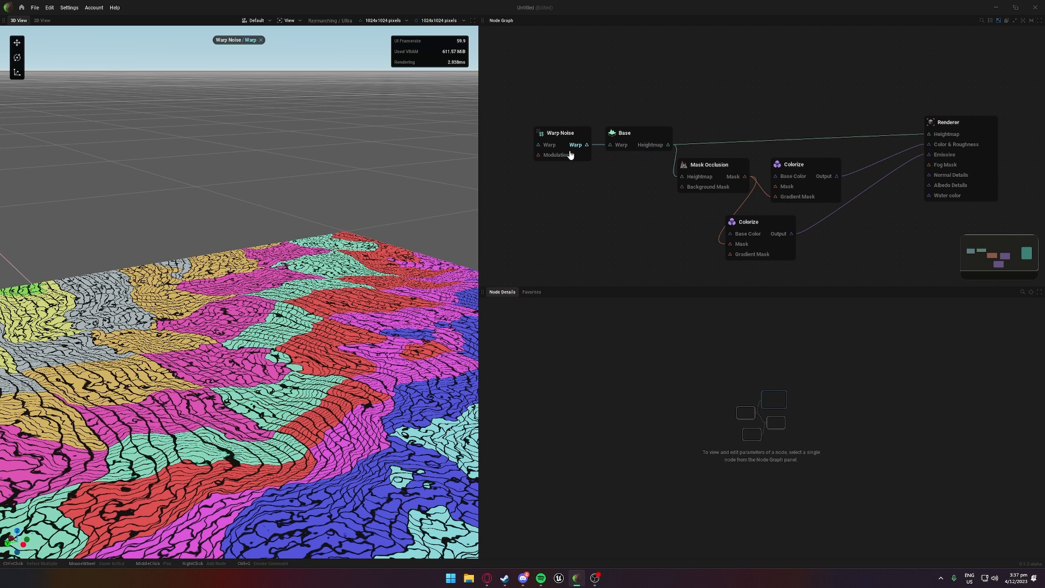
Step: Examine the Warp Noise output in the 2D view and return to the 3D view
mouse_move(267, 337)
middle_down()
mouse_move(275, 431)
mouse_move(294, 381)
mouse_move(272, 341)
mouse_move(255, 346)
middle_up()
click(42, 21)
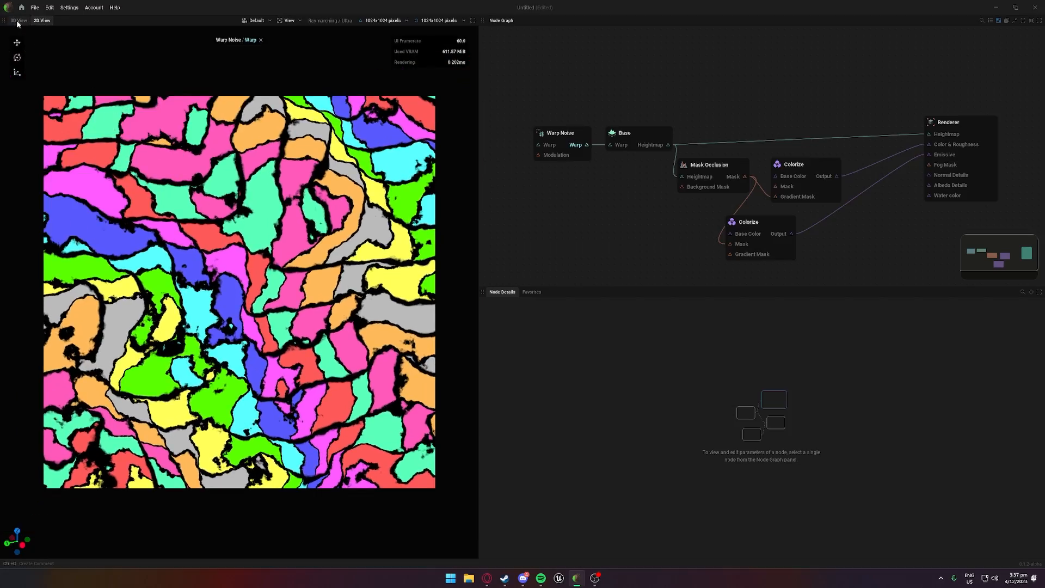
click(19, 21)
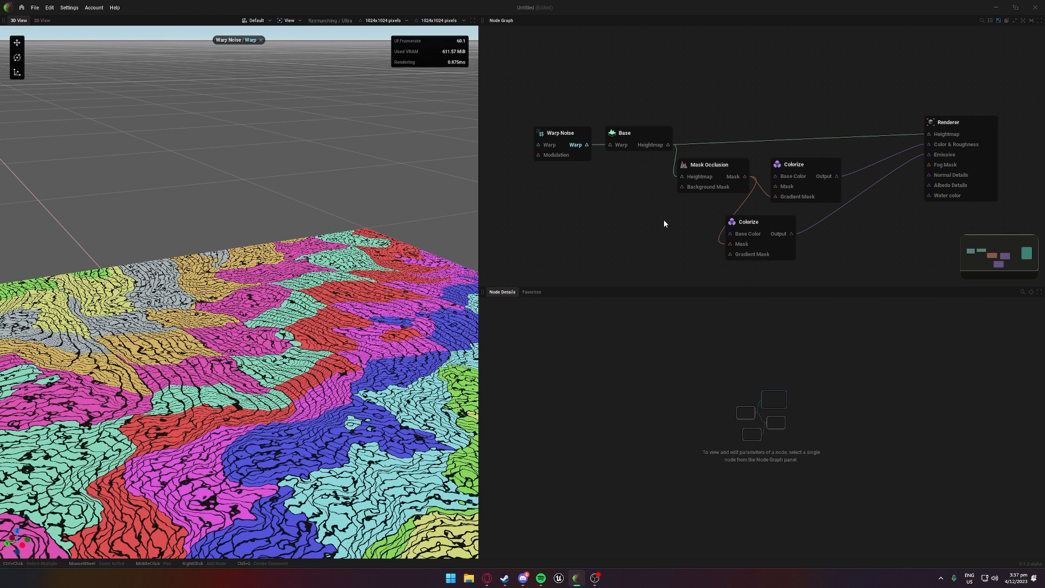
Step: Preview the Mask Occlusion mask and the outputs of both Colorize nodes, and return to the Renderer's view
click(745, 178)
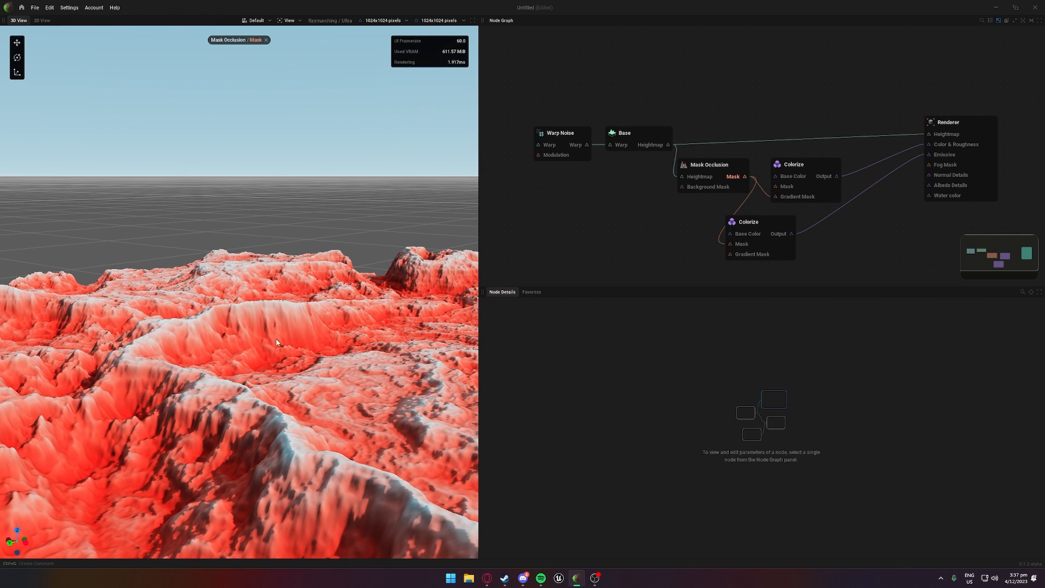
middle_drag(398, 341, 401, 319)
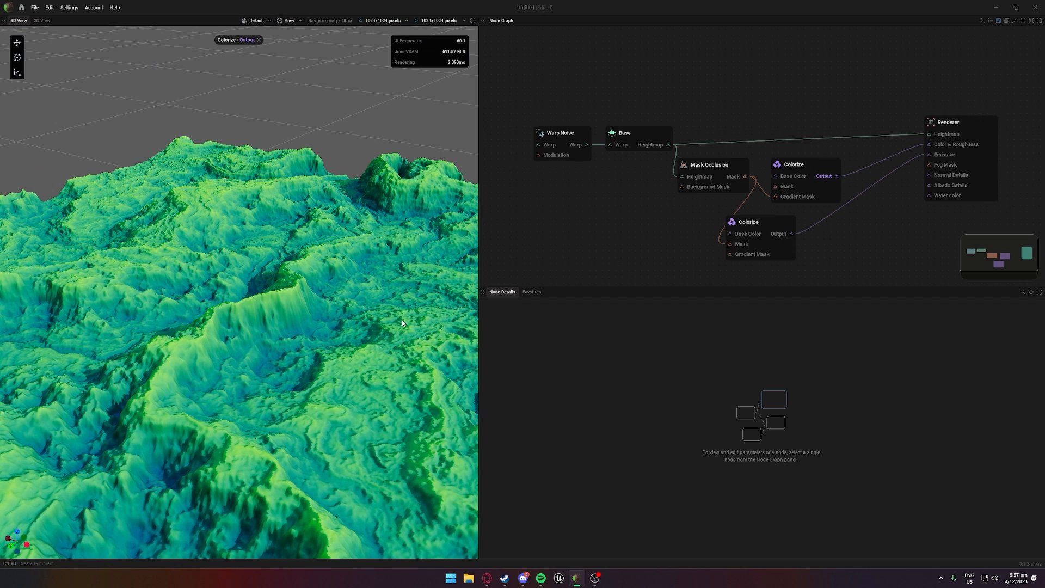
click(261, 39)
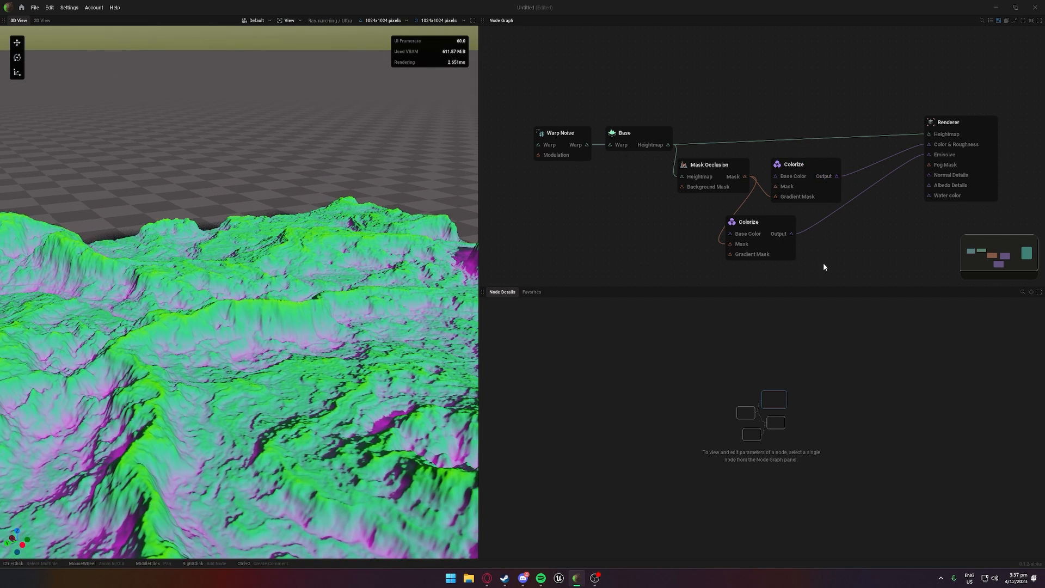
click(779, 233)
mouse_move(259, 348)
middle_down()
mouse_move(261, 392)
mouse_move(260, 354)
middle_up()
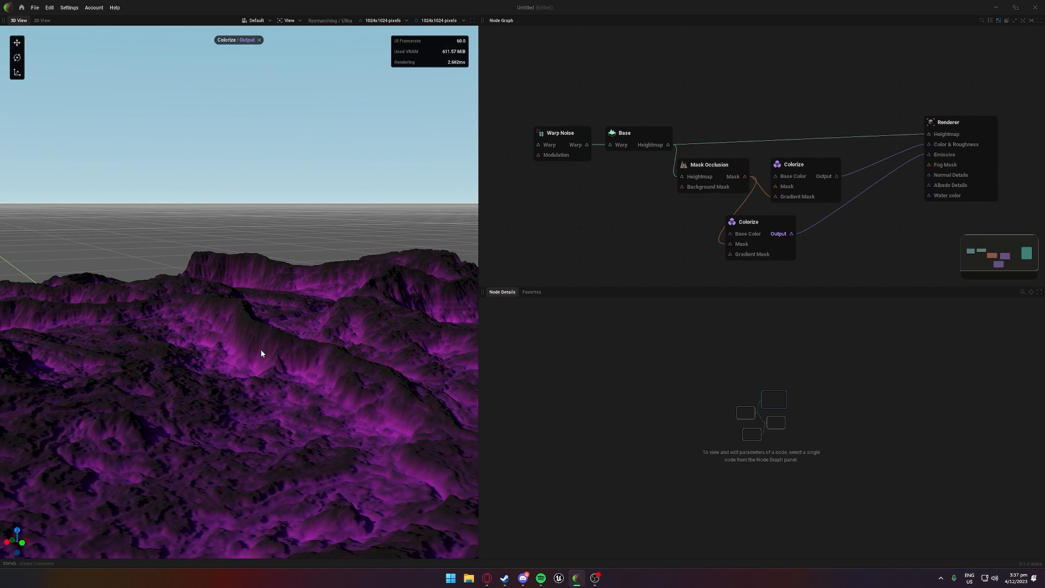
click(260, 40)
Step: Spread the upper Colorize and Mask Occlusion nodes further apart in the graph
middle_drag(609, 212, 582, 222)
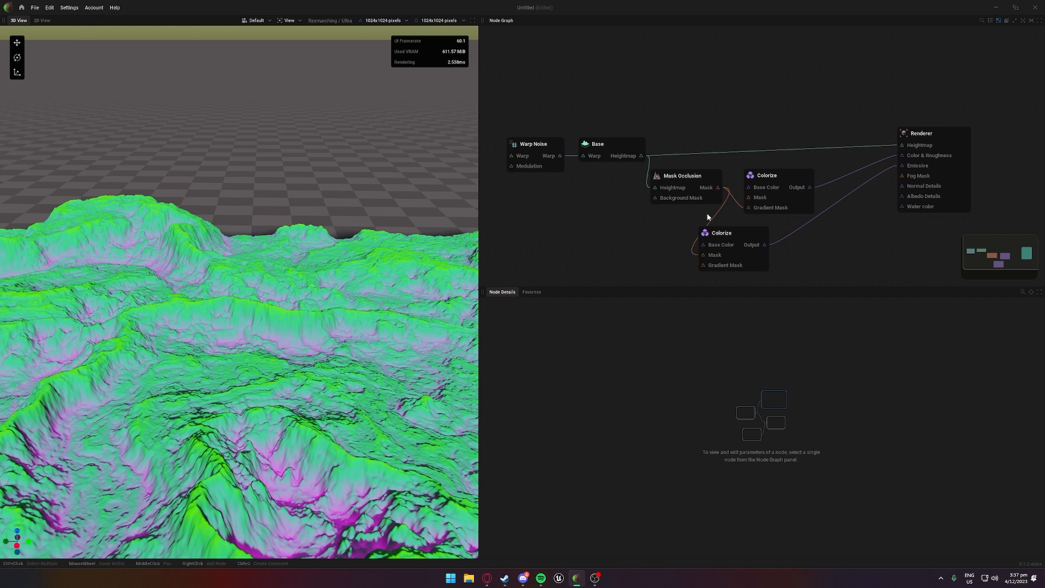
drag(775, 183, 788, 173)
drag(692, 178, 689, 184)
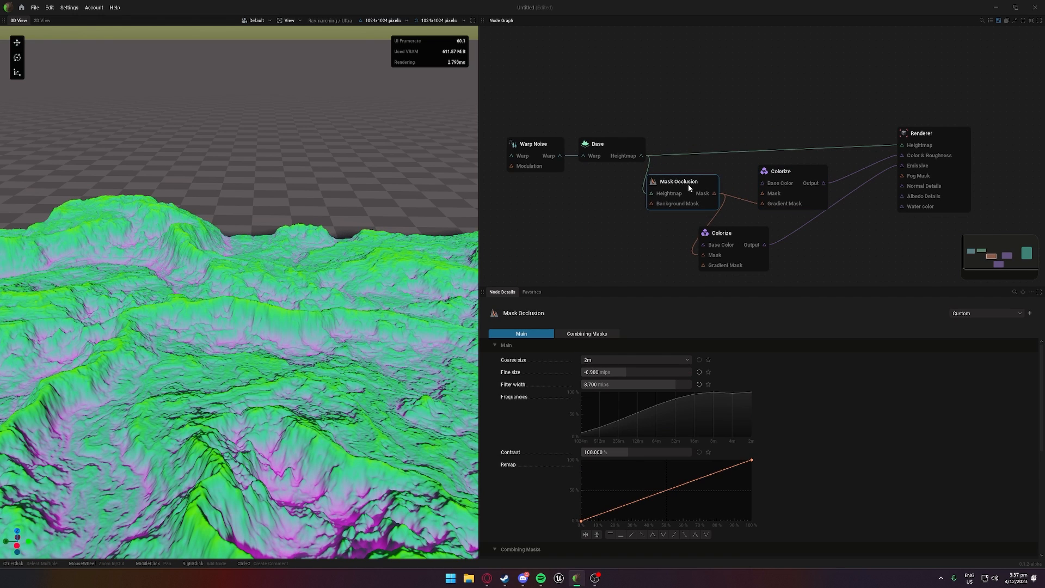
Step: Add a Mask Curvature node below Mask Occlusion and connect its Mask output to the lower Colorize node's Mask input
right_click(636, 233)
mouse_move(661, 330)
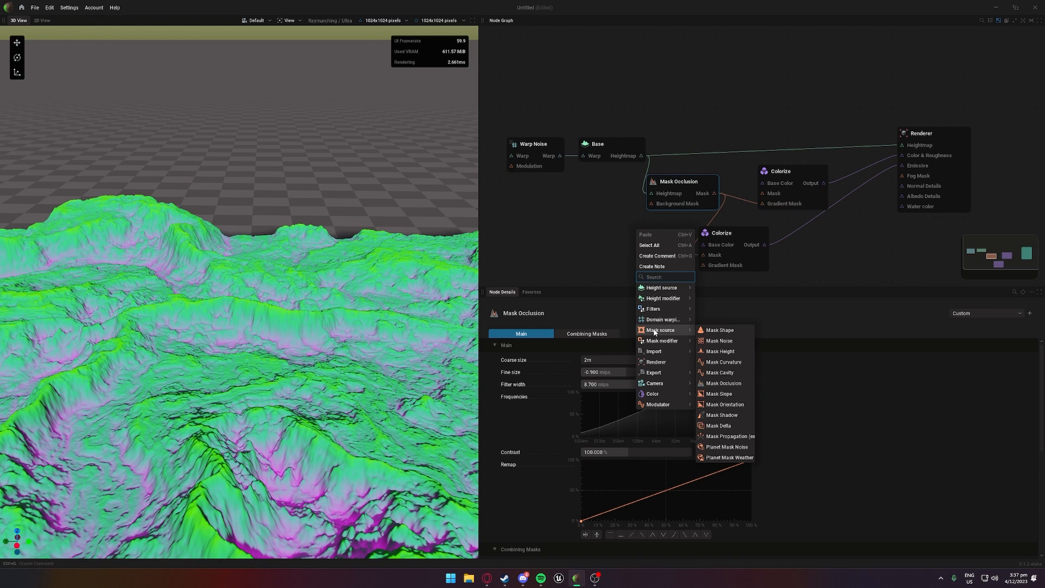
click(725, 362)
drag(680, 231, 707, 253)
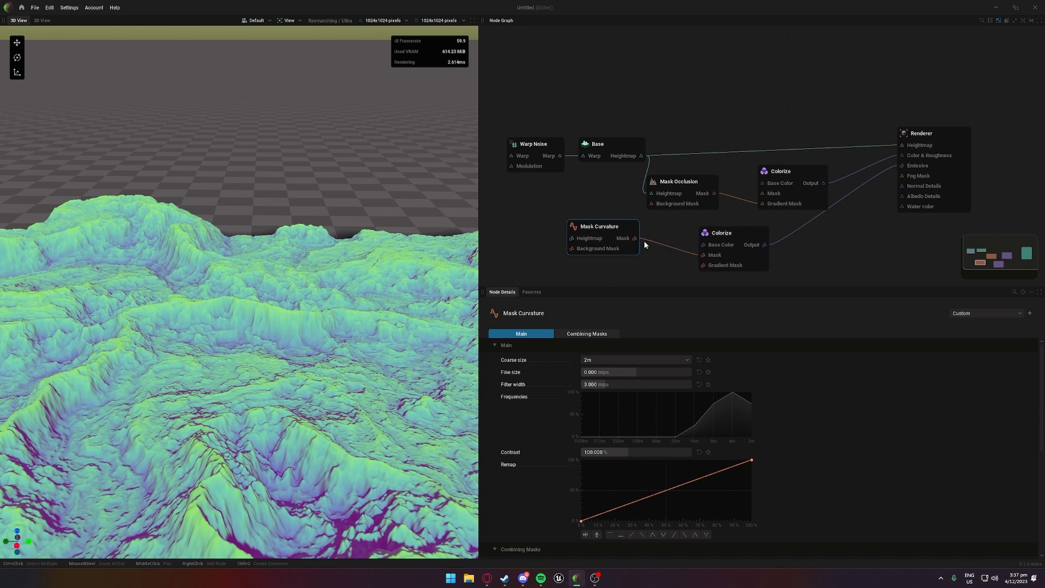
Step: Preview the Mask Curvature node's mask and connect the Base node's Heightmap output to its Heightmap input
click(625, 239)
right_drag(343, 314, 305, 305)
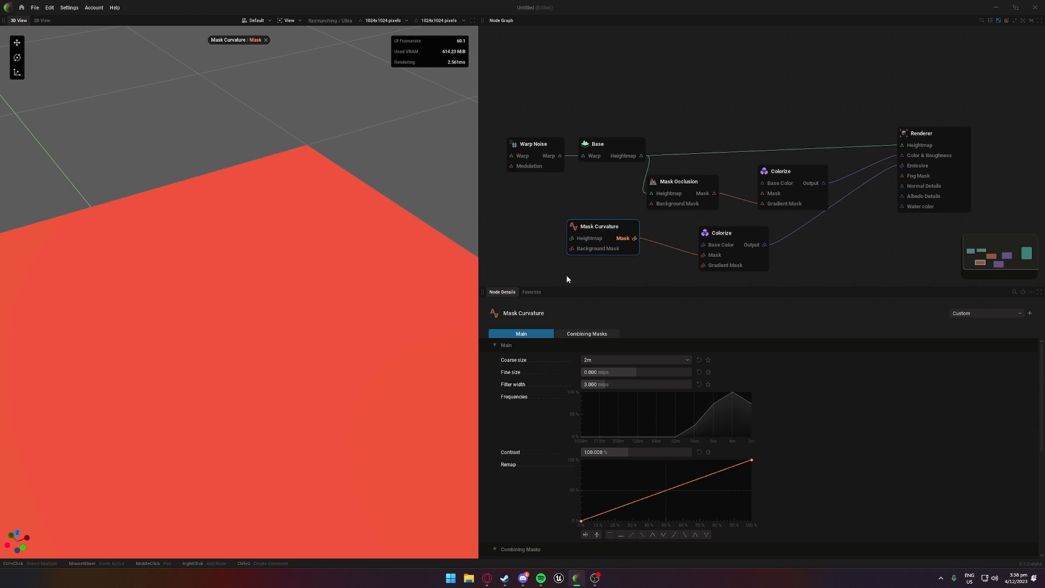
click(723, 240)
drag(603, 229, 634, 158)
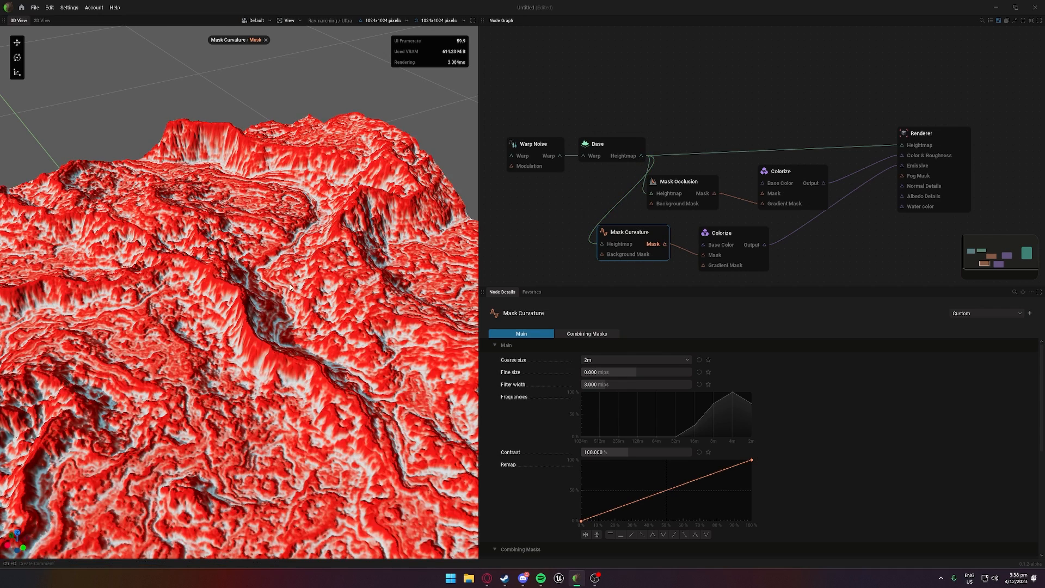
Step: Inspect the curvature mask on the terrain and move the Mask Curvature node further away from the lower Colorize node
right_drag(294, 337, 257, 305)
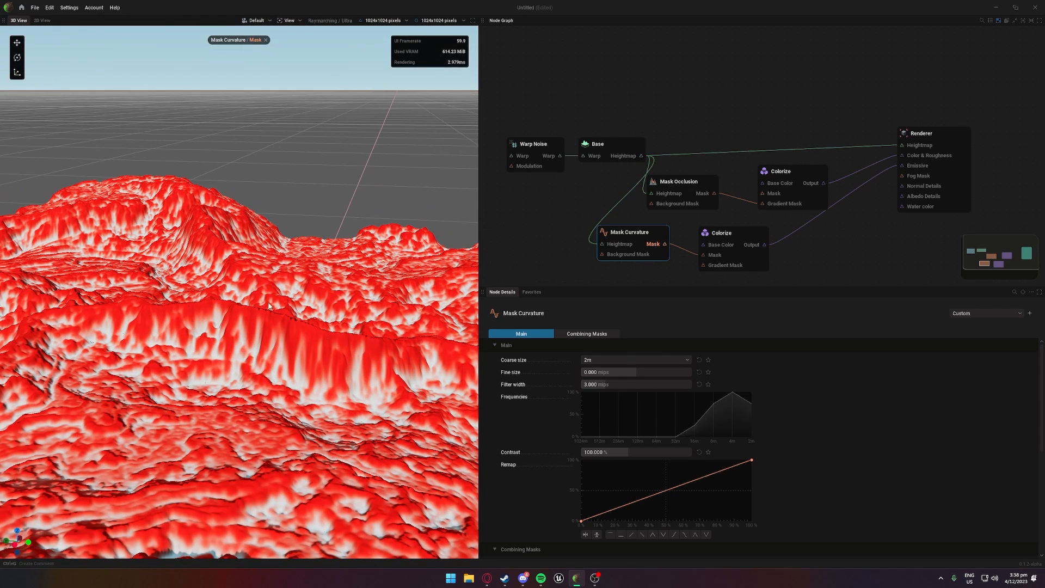
drag(632, 234, 606, 245)
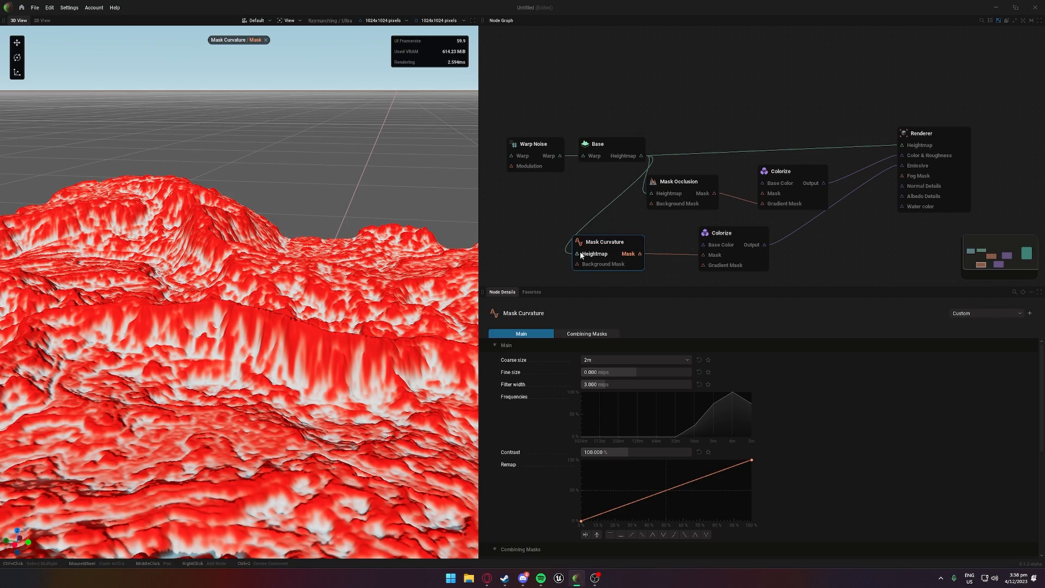
drag(598, 244, 572, 238)
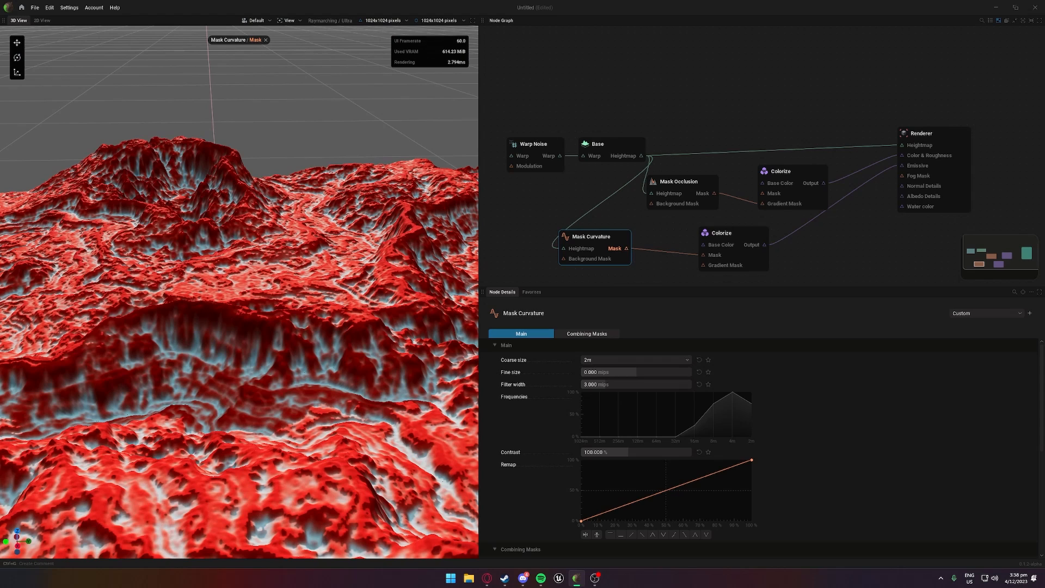
Step: Add a Terrace node above the Base-to-Renderer connection and feed it the Base node's Heightmap output
right_click(671, 129)
mouse_move(695, 188)
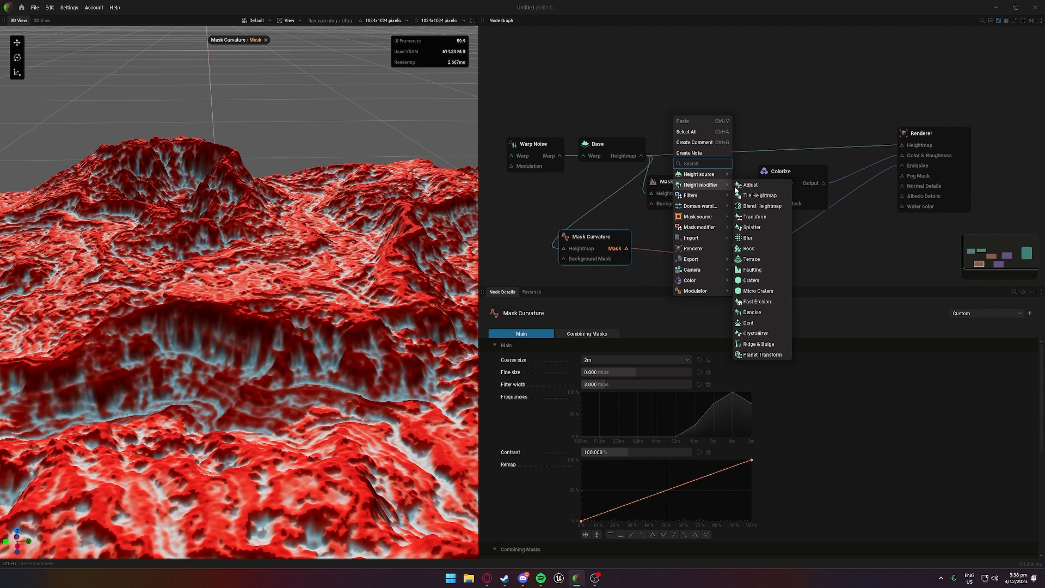
click(760, 259)
drag(709, 155, 734, 136)
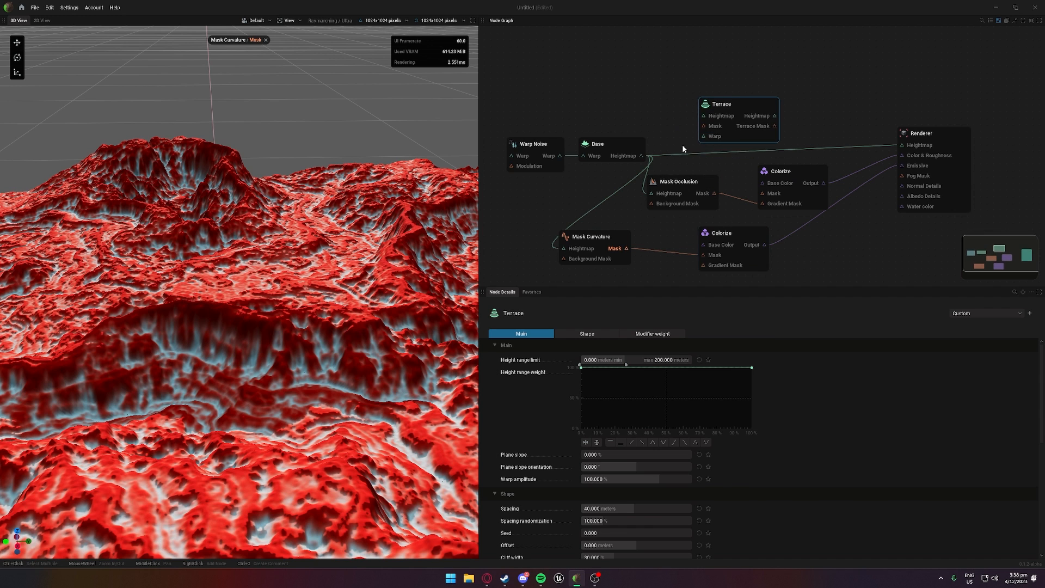
drag(642, 156, 704, 116)
Step: Compare the Terrace node's Heightmap output with the Base node's Heightmap in the 3D preview
click(757, 115)
drag(208, 290, 228, 298)
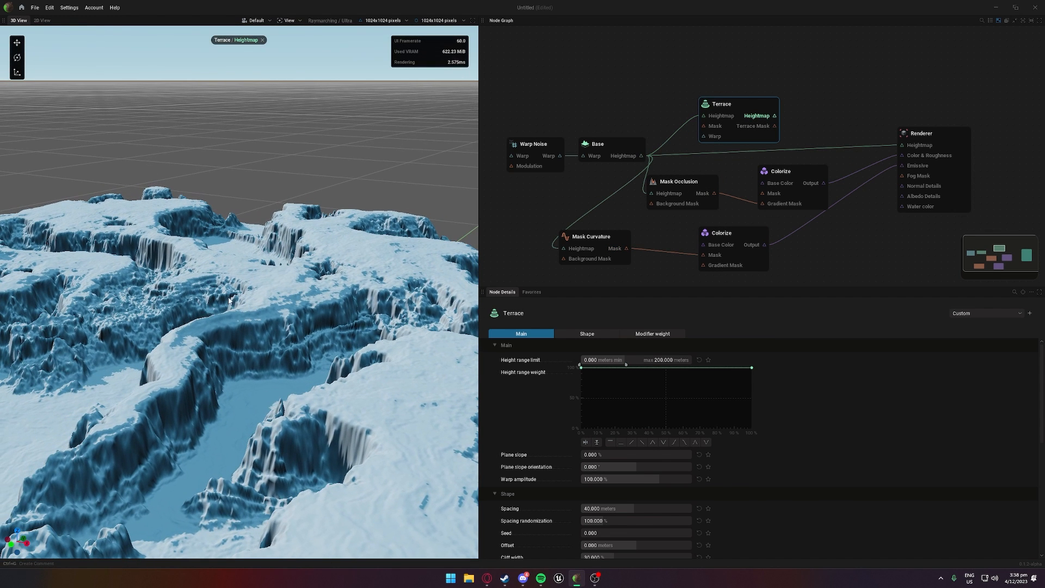
click(624, 157)
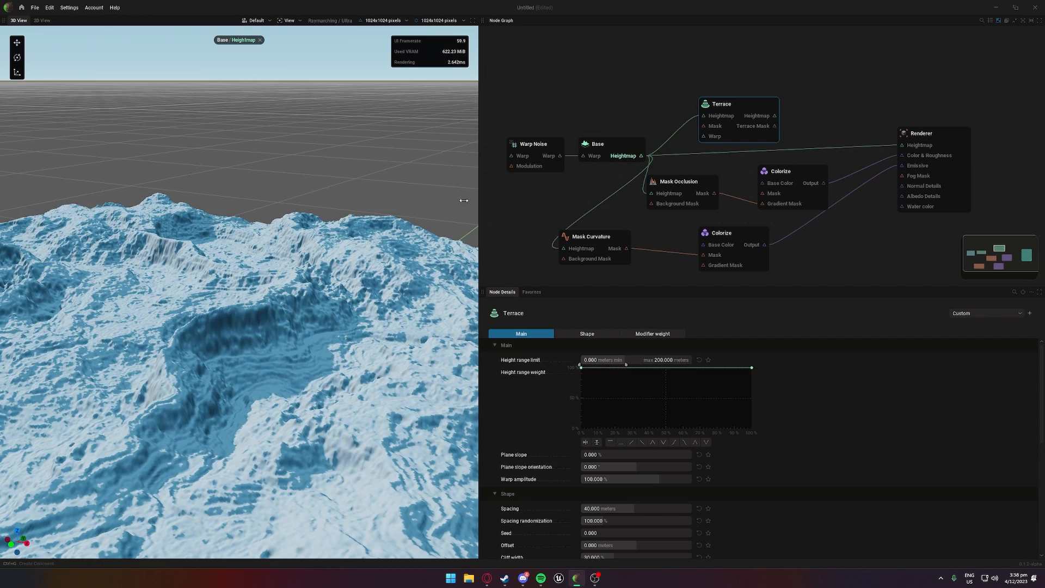
drag(283, 261, 158, 275)
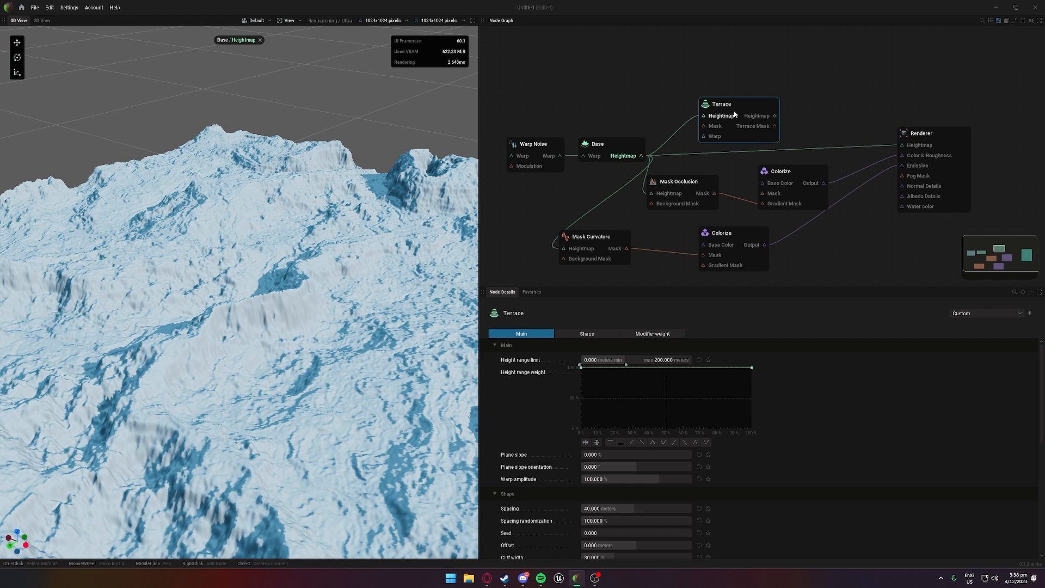
Step: Move the Terrace node higher up and closer to the Base node, and preview its Heightmap output
drag(735, 110, 702, 85)
middle_drag(603, 103, 515, 126)
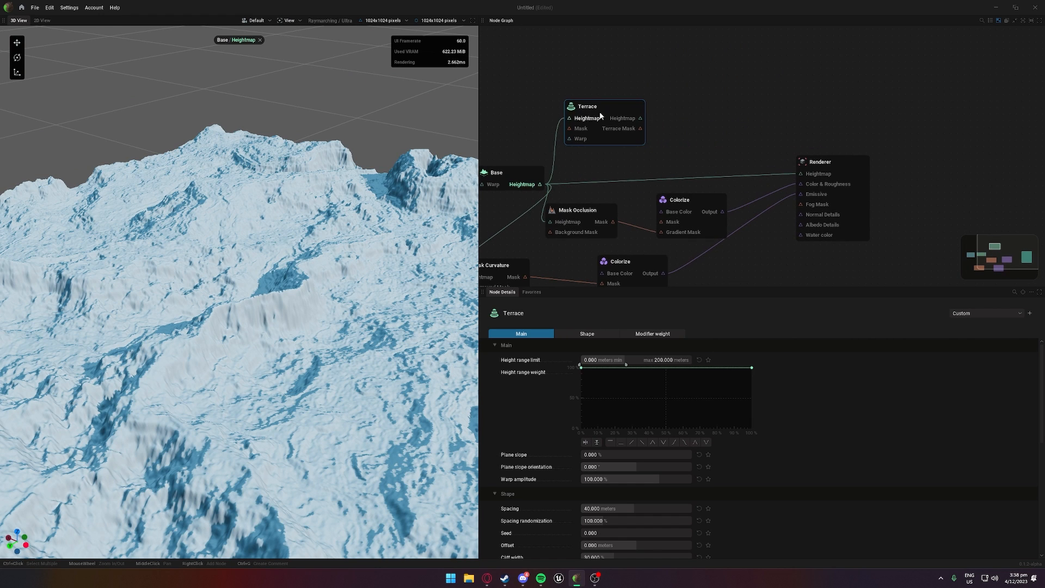
drag(590, 116, 628, 109)
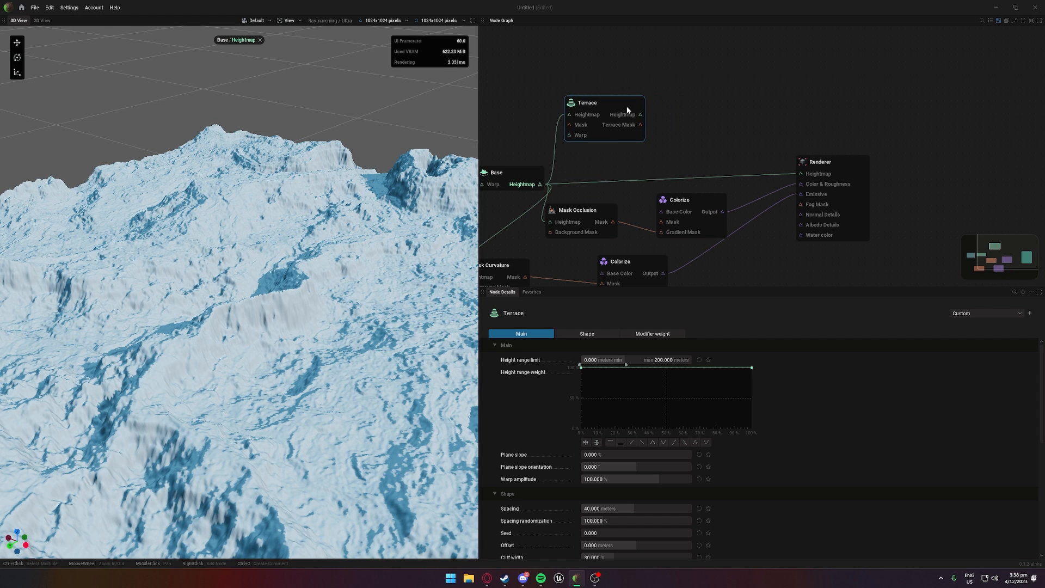
click(626, 115)
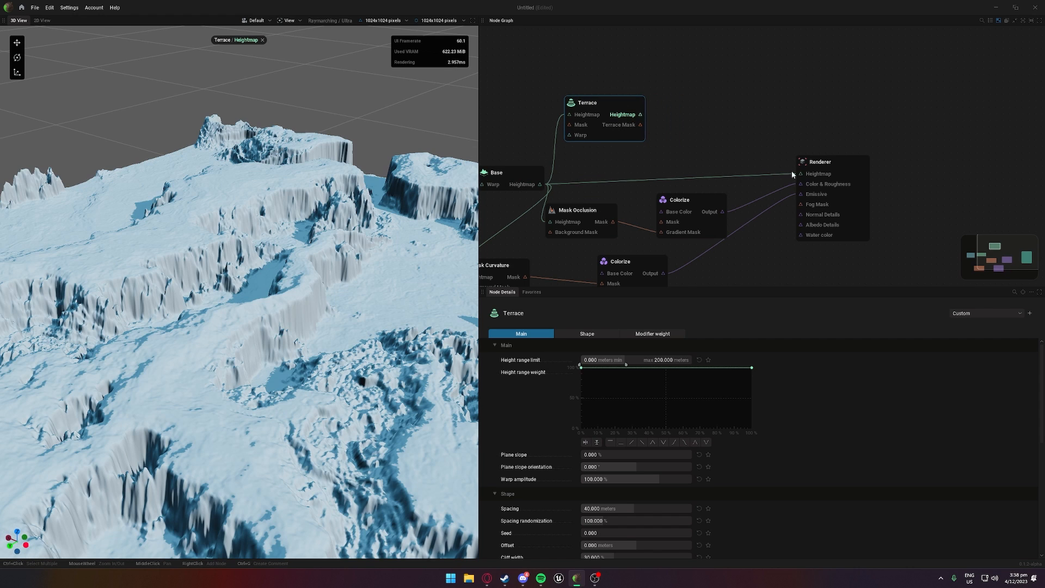
Step: Add a Rock node above the Renderer, fed by the Terrace node's Heightmap output
drag(640, 114, 730, 109)
mouse_move(770, 114)
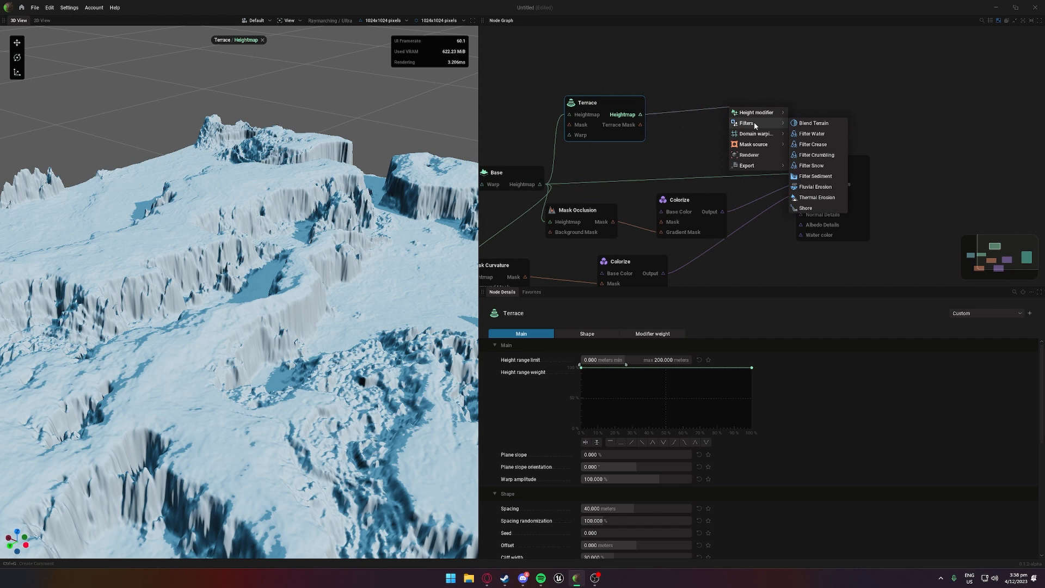
click(812, 177)
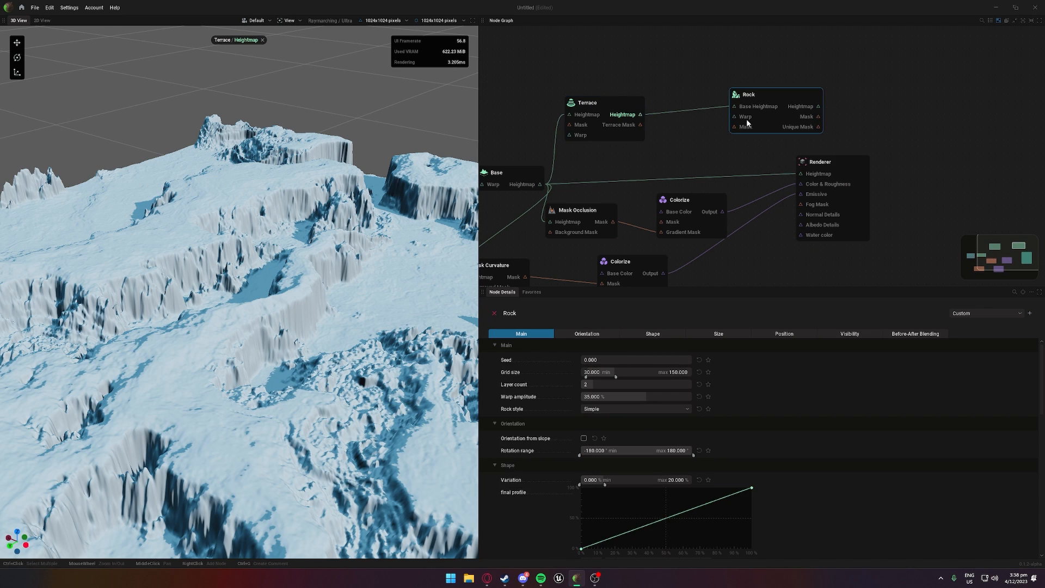
Step: Preview the Rock node's Heightmap output and lower its Scale range to about 18.3% minimum and 78.3% maximum
click(805, 108)
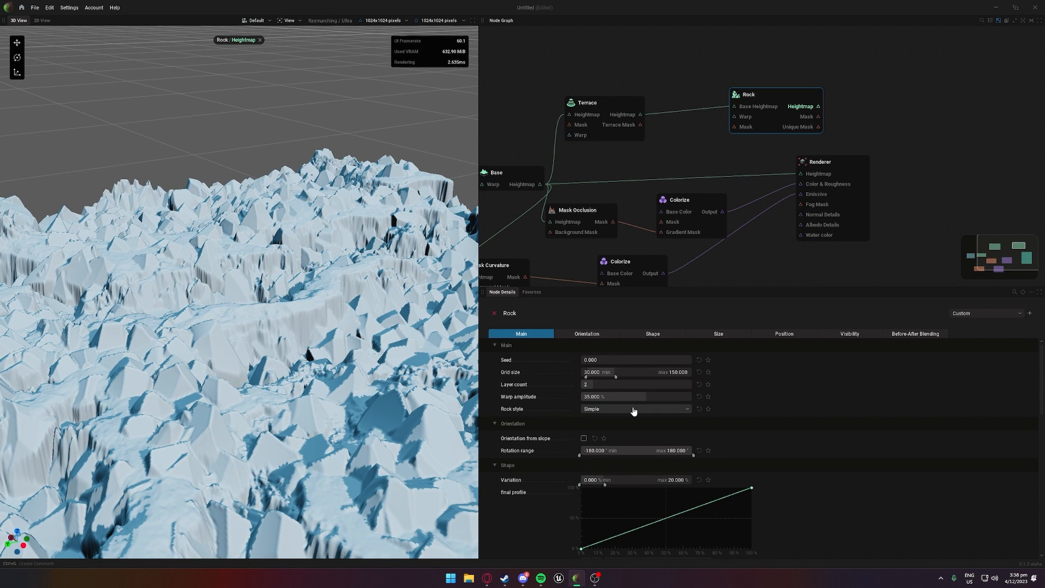
scroll(634, 410, down, 3)
scroll(621, 447, down, 2)
drag(648, 363, 602, 364)
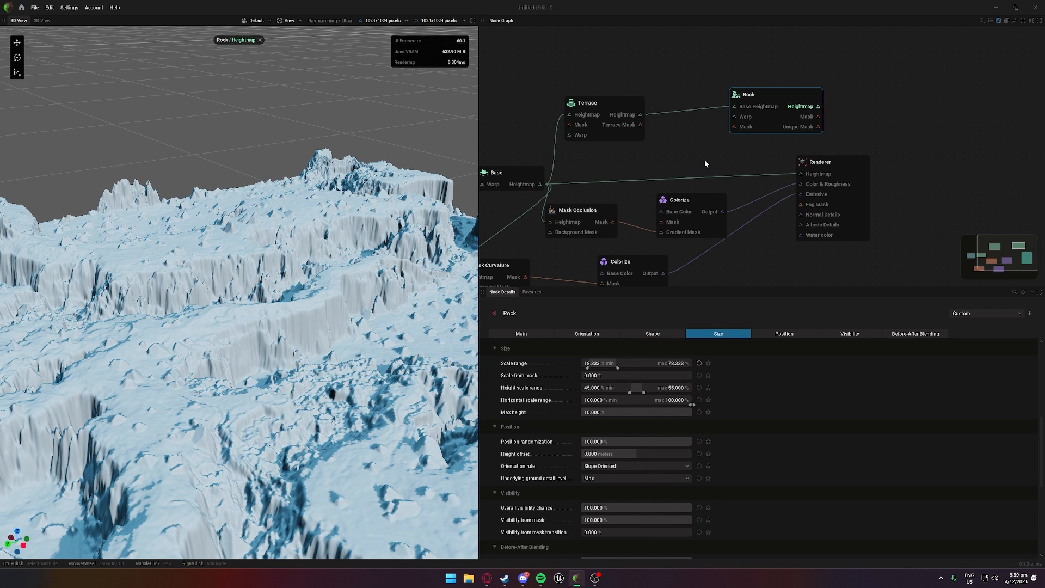
Step: Close the Rock output preview and connect the Rock node's Heightmap output to the Renderer's Heightmap input
middle_drag(704, 159, 695, 159)
click(878, 124)
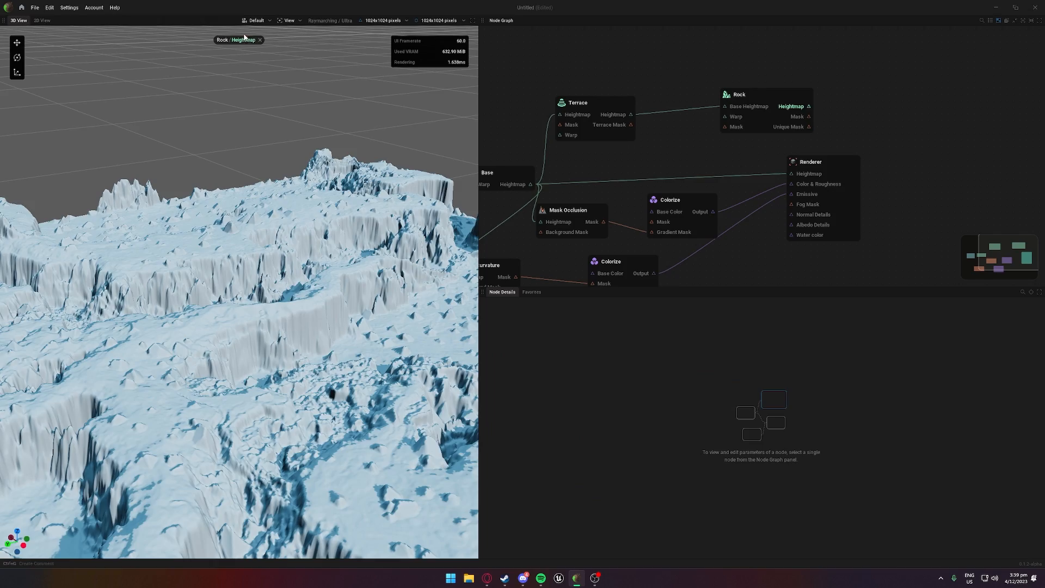
click(261, 39)
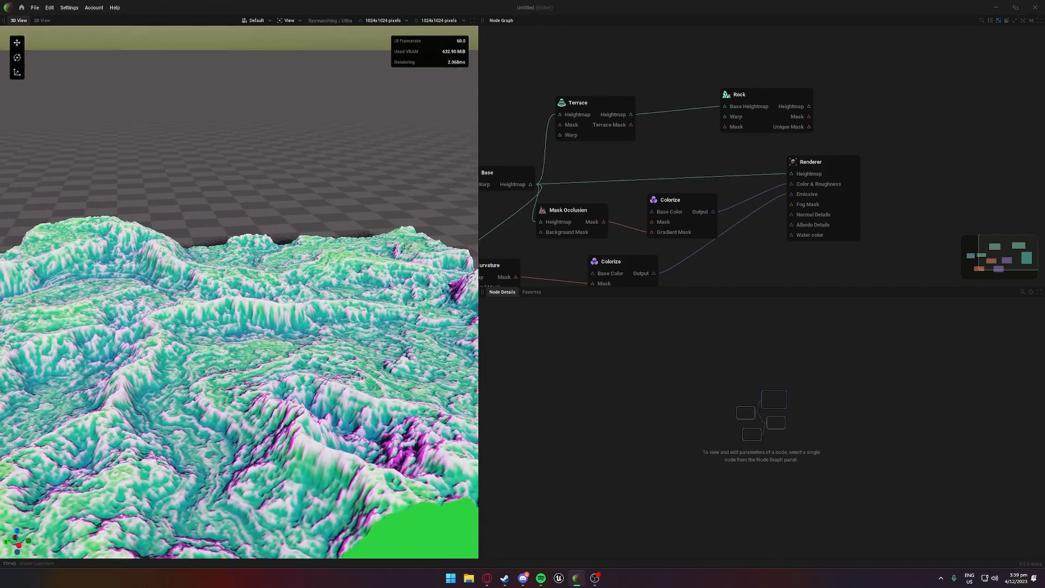
drag(804, 109, 793, 174)
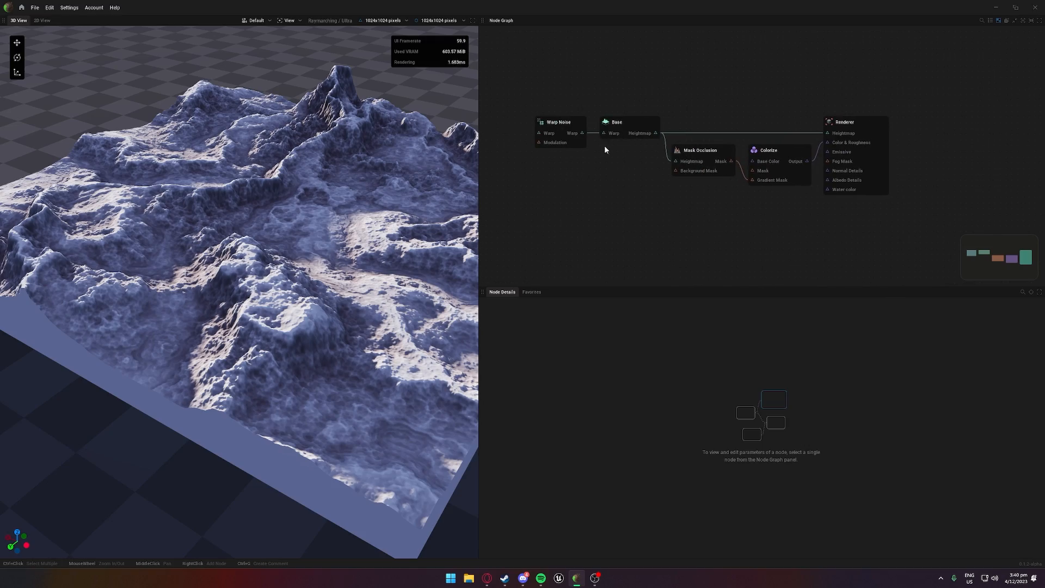
Step: Move the Renderer node farther away from the Colorize node to make room in the terrain graph
middle_drag(682, 198, 579, 202)
drag(739, 134, 804, 126)
middle_drag(612, 202, 794, 167)
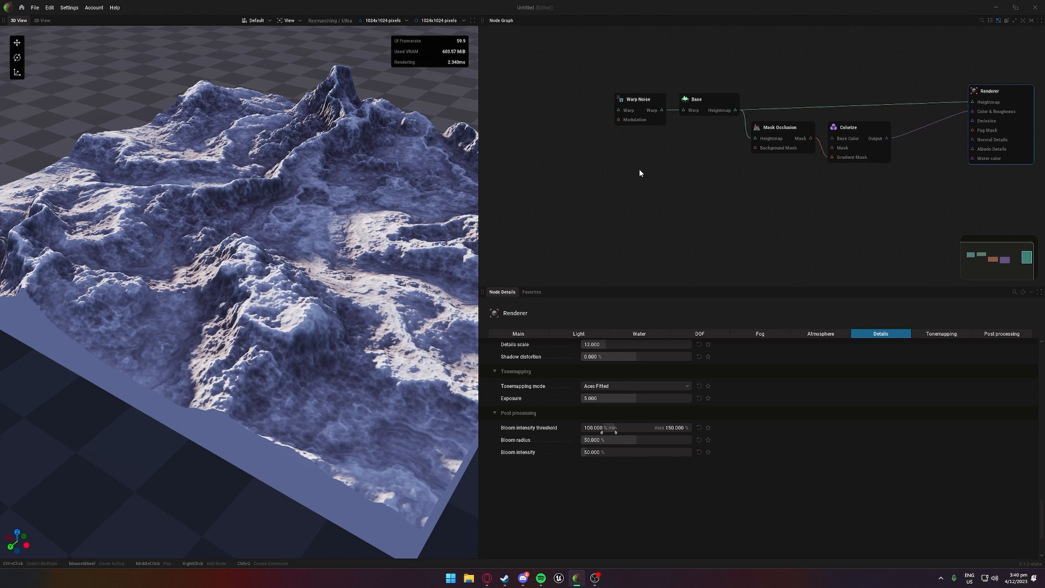
middle_drag(636, 174, 556, 190)
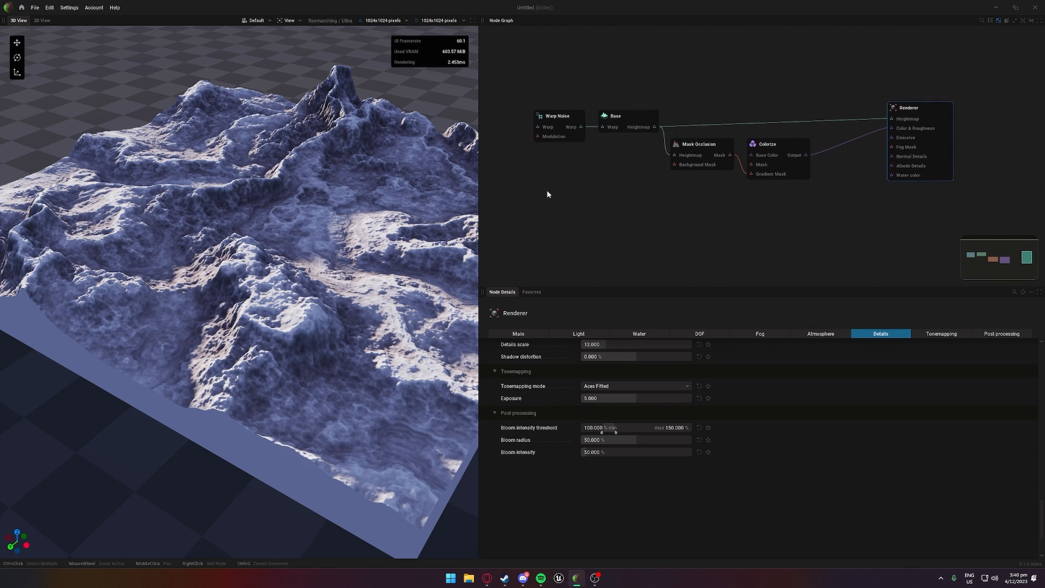
Step: Add a Micro Craters node above Mask Occlusion and connect it between the Base node's Heightmap output and the Renderer's Heightmap input
right_click(570, 192)
mouse_move(603, 251)
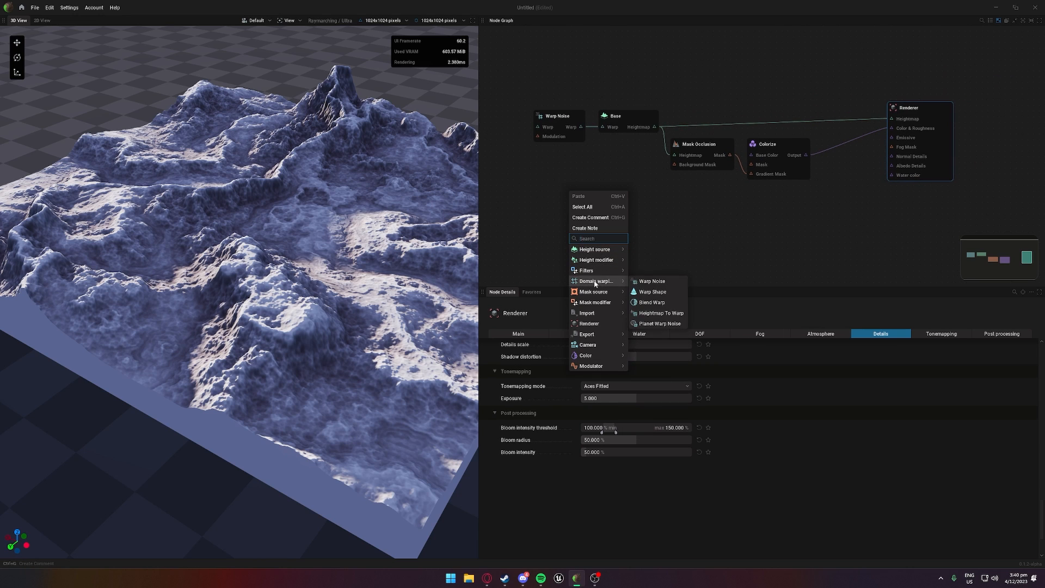
mouse_move(594, 355)
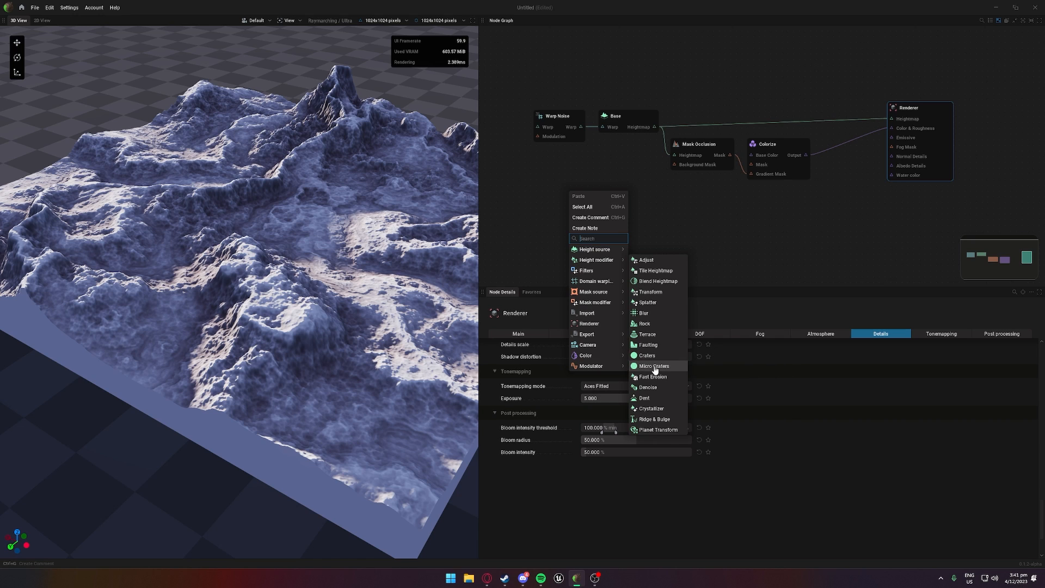
click(654, 367)
drag(602, 204, 734, 96)
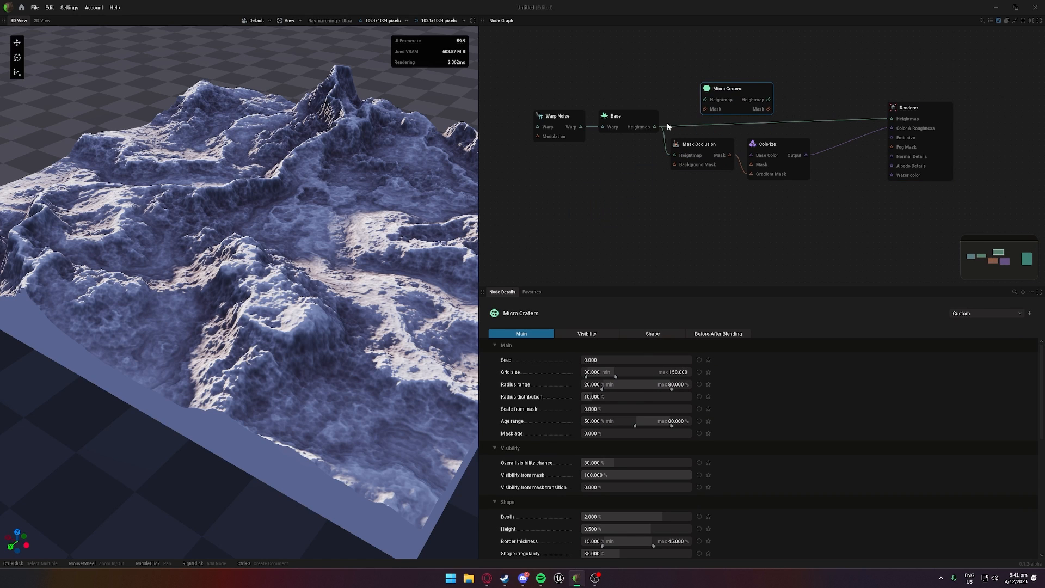
drag(655, 127, 706, 99)
drag(769, 100, 892, 118)
scroll(384, 247, up, 5)
scroll(384, 247, down, 3)
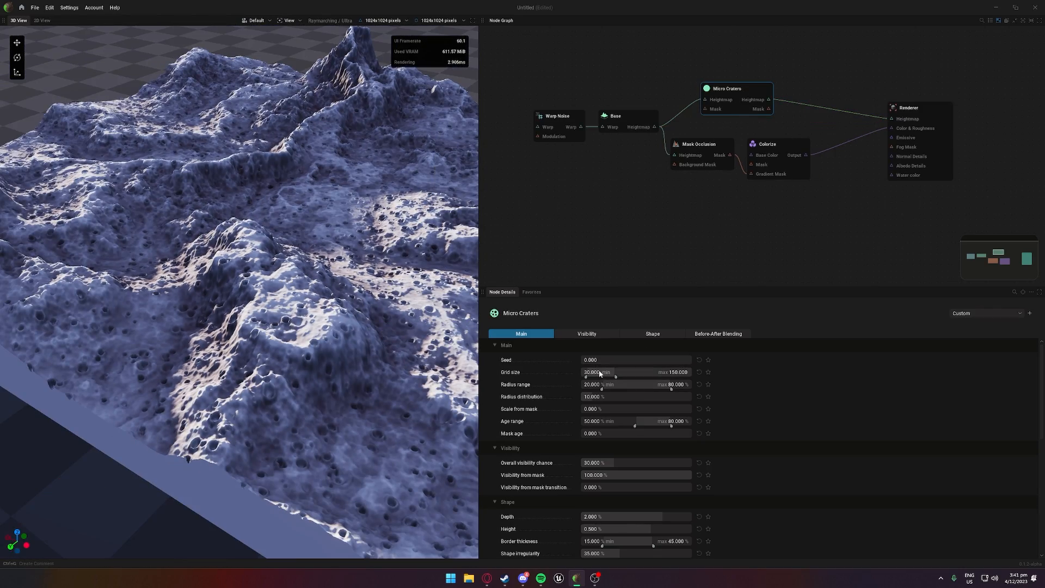
Step: Raise the Micro Craters grid size range to about 41.6 minimum and 161.6 maximum, and delete the node
mouse_move(600, 373)
mouse_down()
mouse_move(644, 374)
mouse_move(606, 376)
mouse_up()
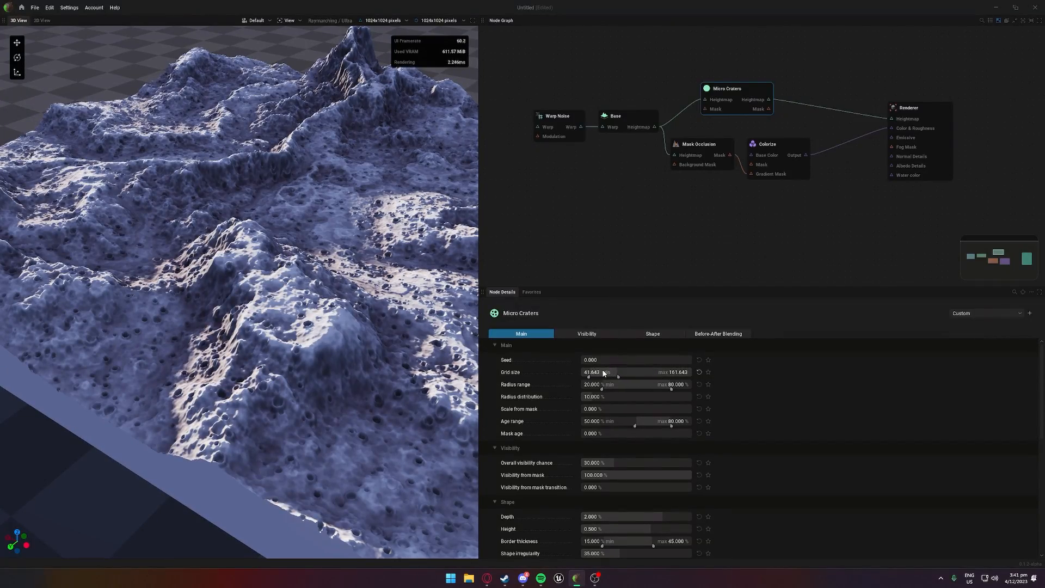
scroll(616, 352, down, 1)
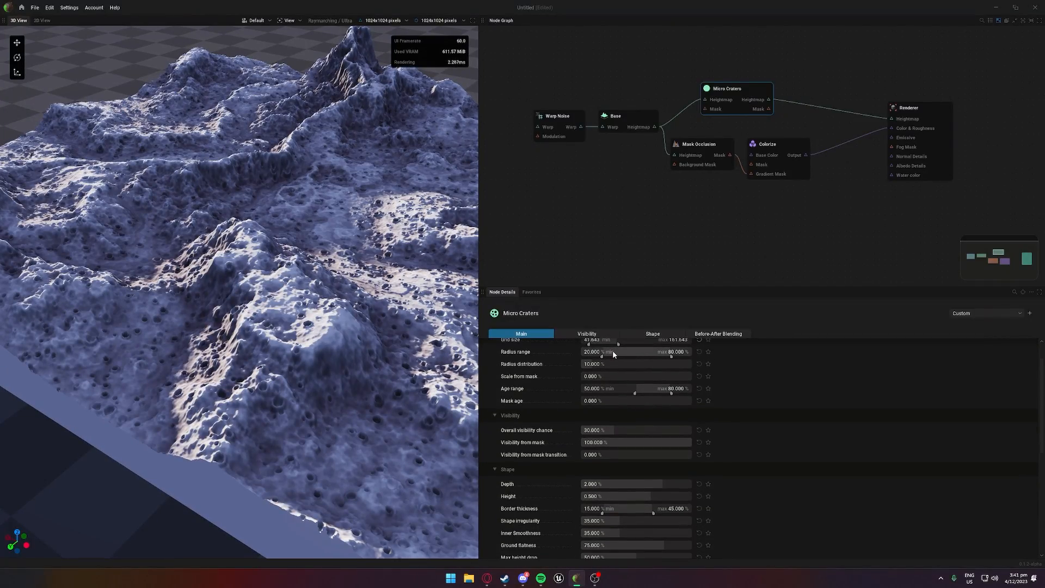
scroll(606, 361, down, 1)
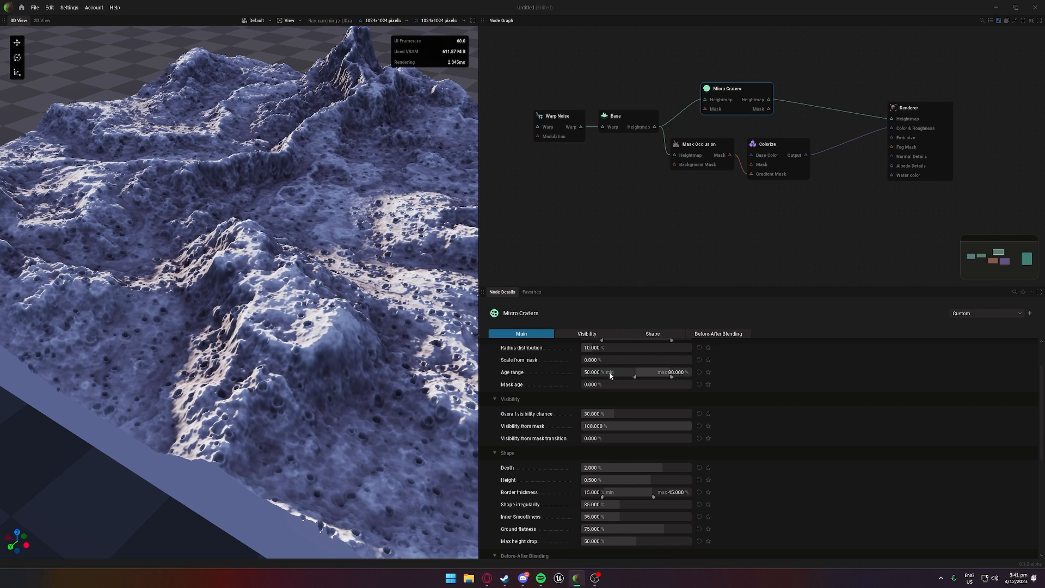
click(739, 87)
key(Delete)
Step: Add a Thermal Erosion filter node above Mask Occlusion and connect it between the Base Heightmap output and the Renderer's Heightmap input
right_click(596, 202)
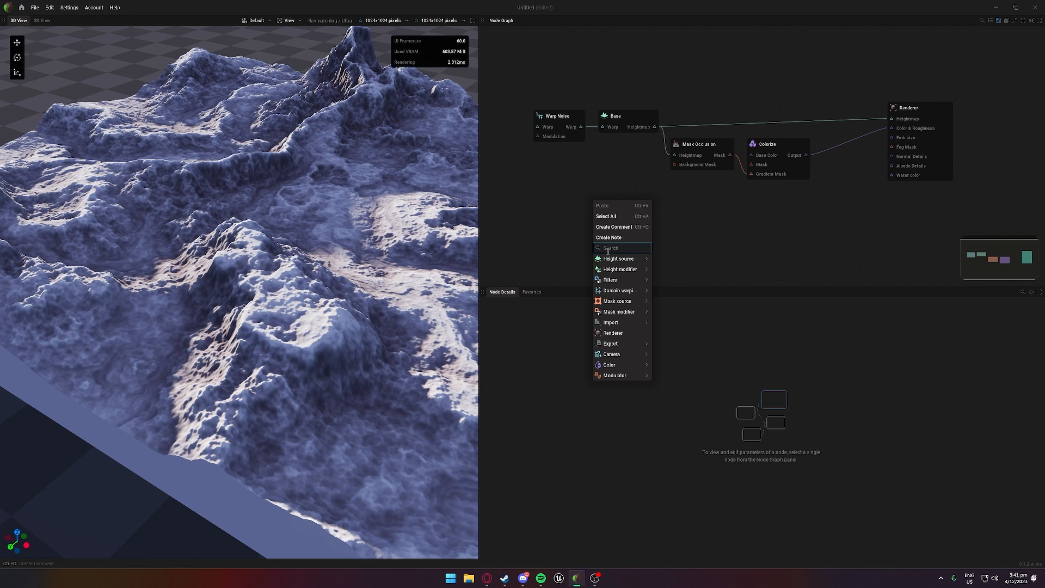
mouse_move(615, 280)
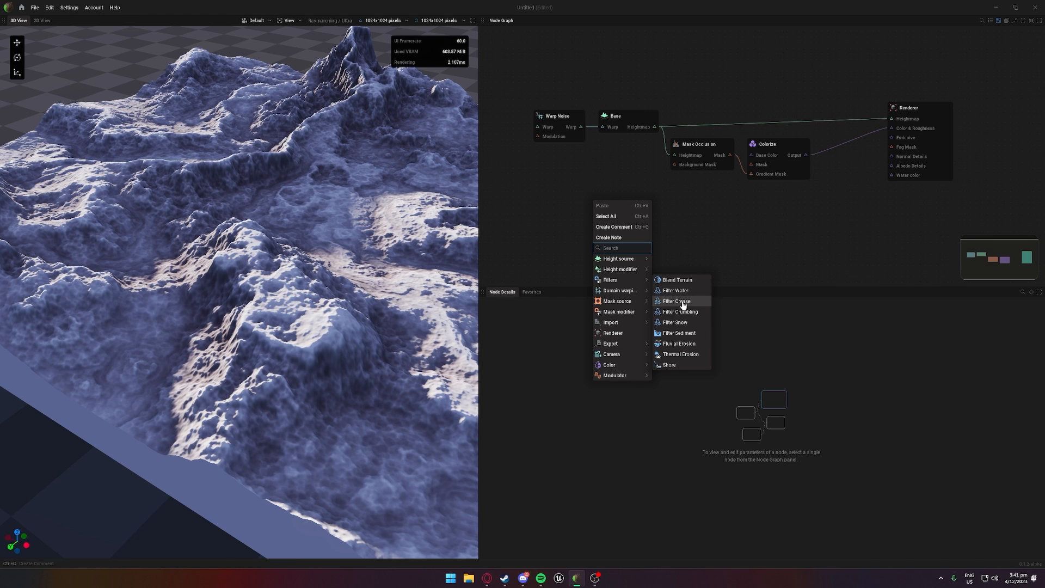
click(681, 355)
drag(612, 212, 710, 90)
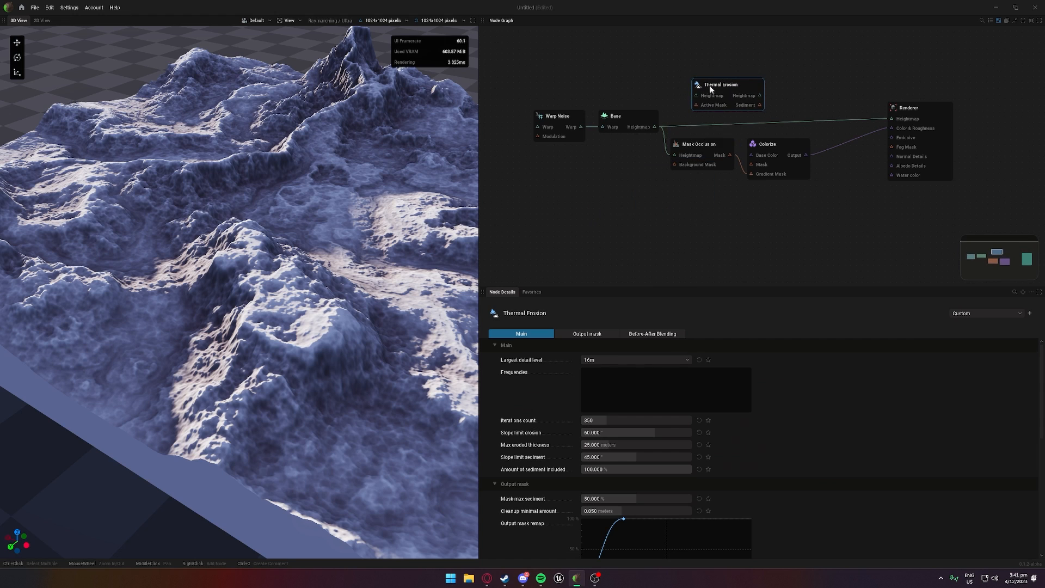
drag(655, 127, 697, 95)
drag(759, 96, 987, 120)
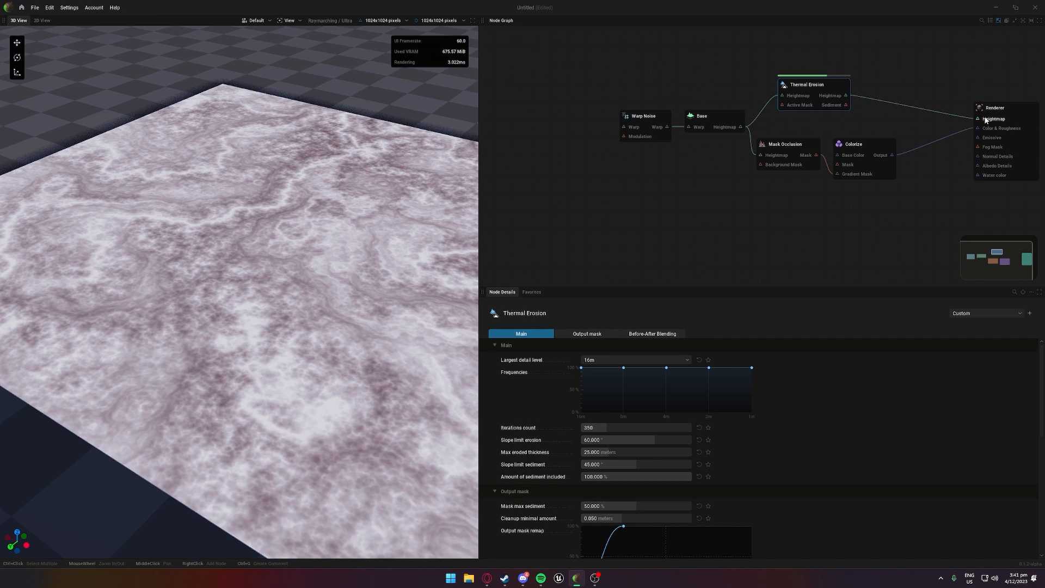
middle_drag(727, 87, 606, 121)
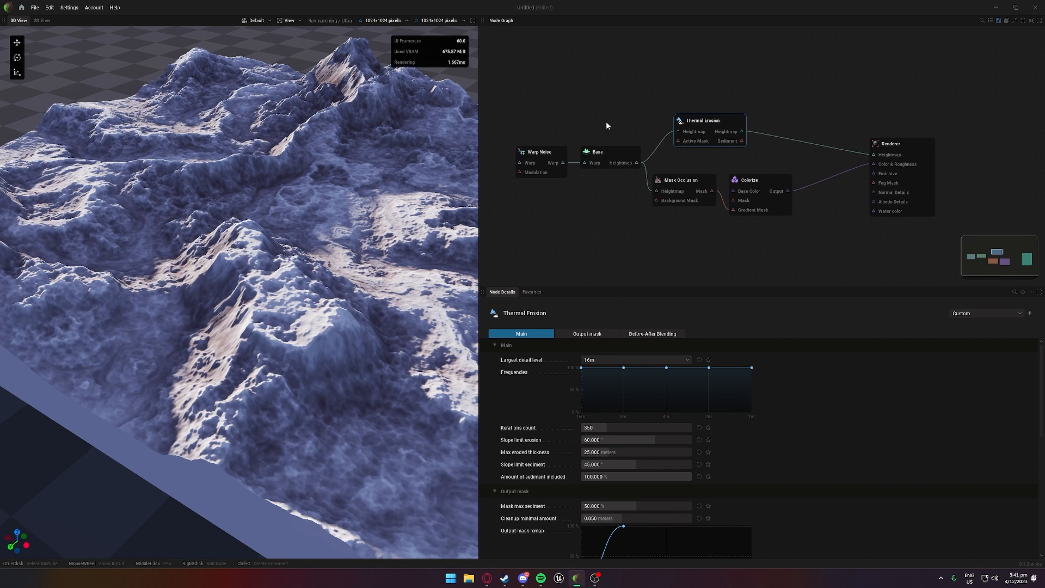
Step: Raise the terrain resolution to 0.25 m/pixel, followed by 0.125 m/pixel, to compare the erosion detail
click(368, 22)
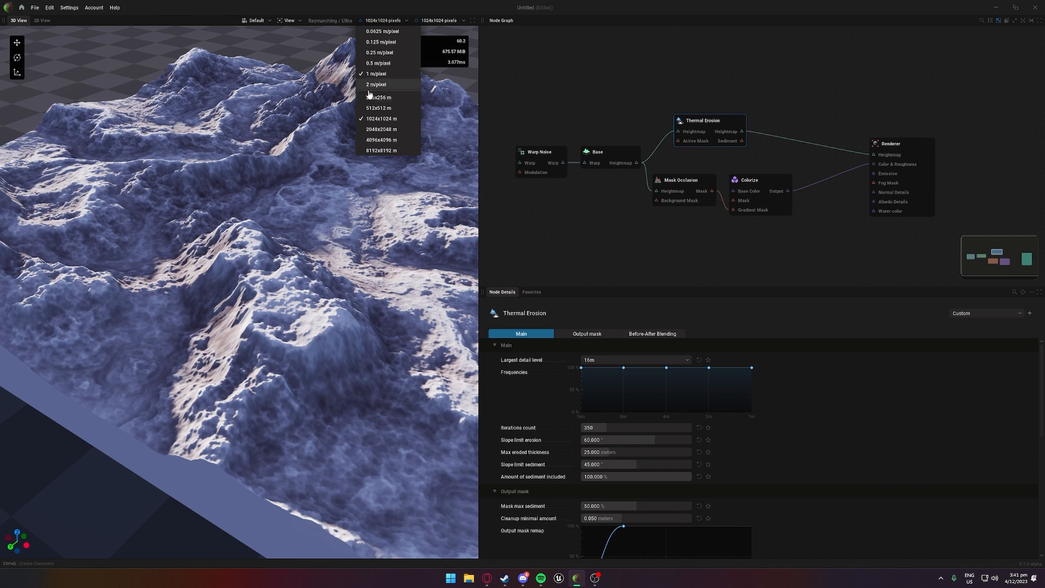
click(380, 53)
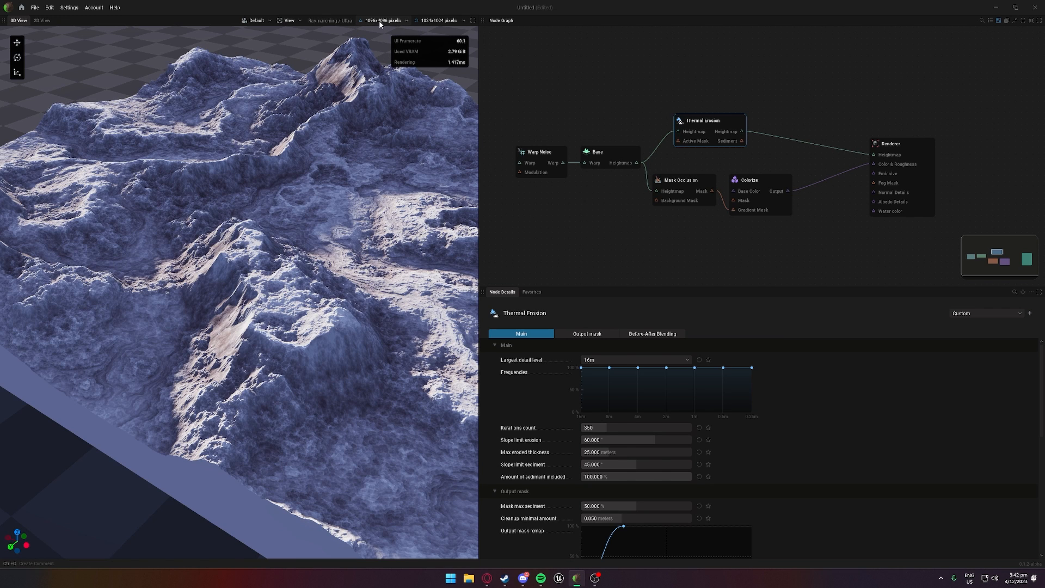
scroll(680, 108, up, 1)
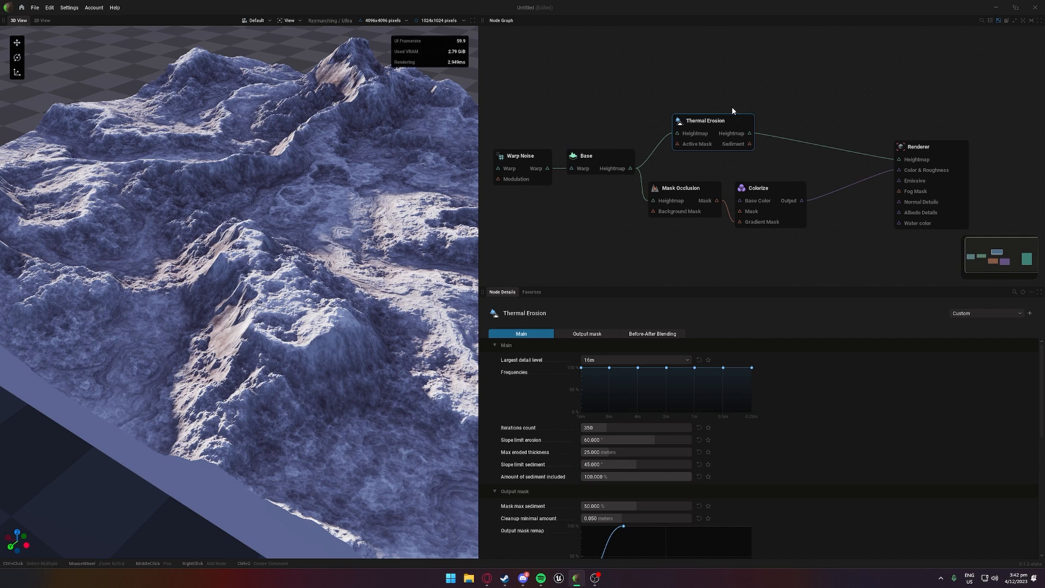
click(384, 21)
click(385, 42)
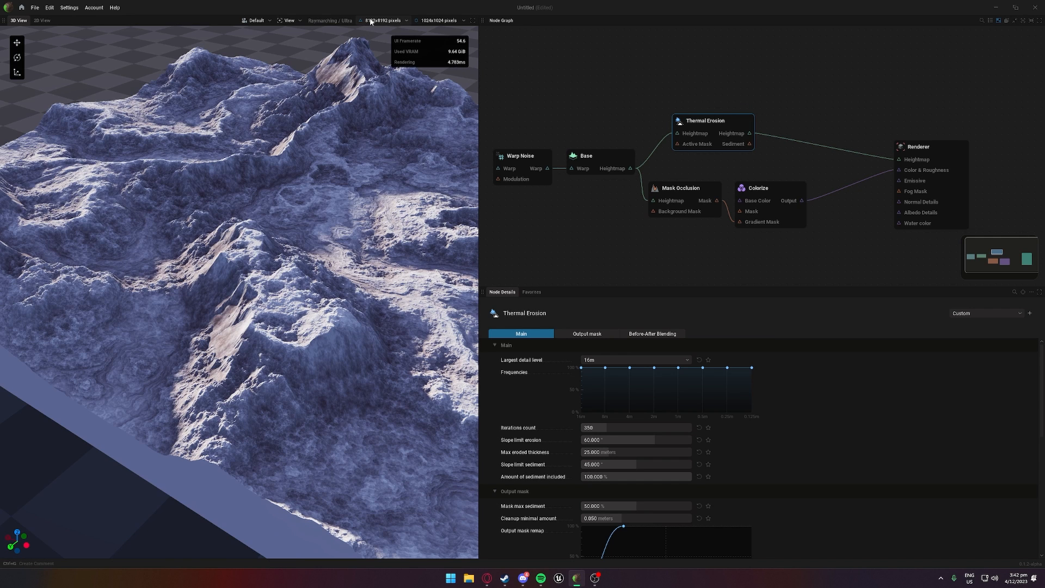
click(384, 20)
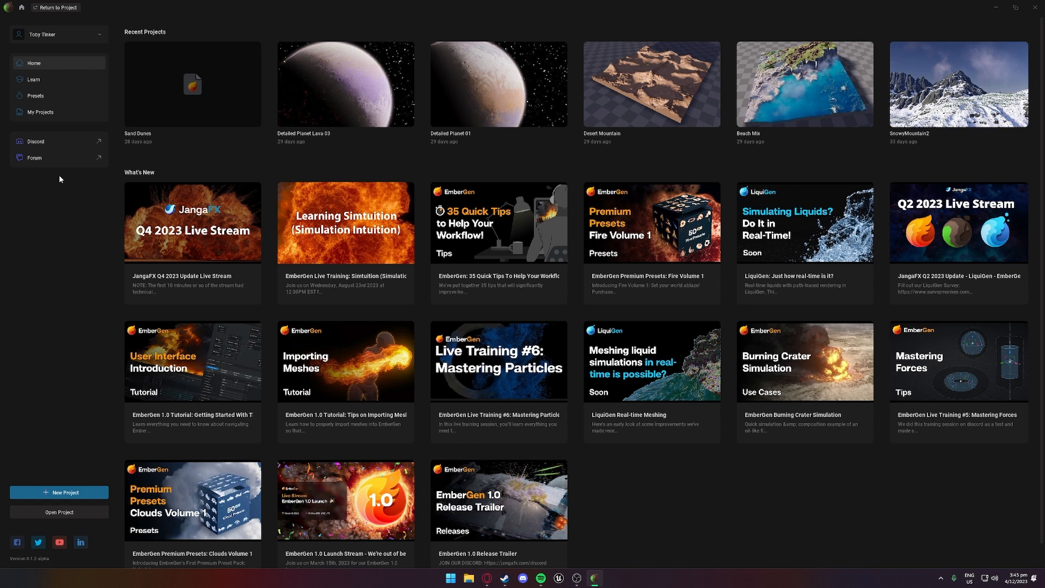
Step: Return from the home page to the open project and review the available terrain resolution and size options
click(21, 9)
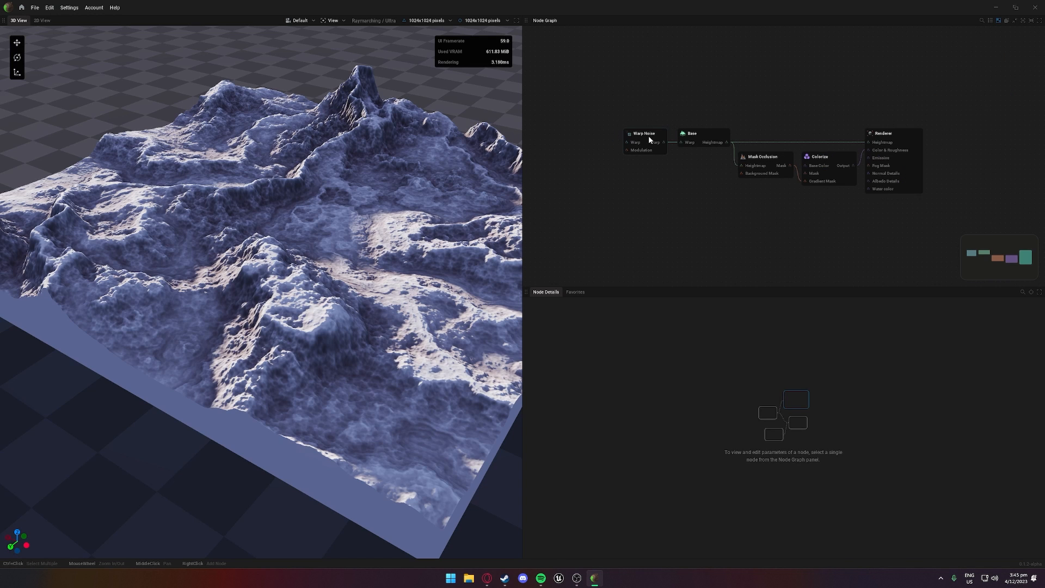
click(406, 22)
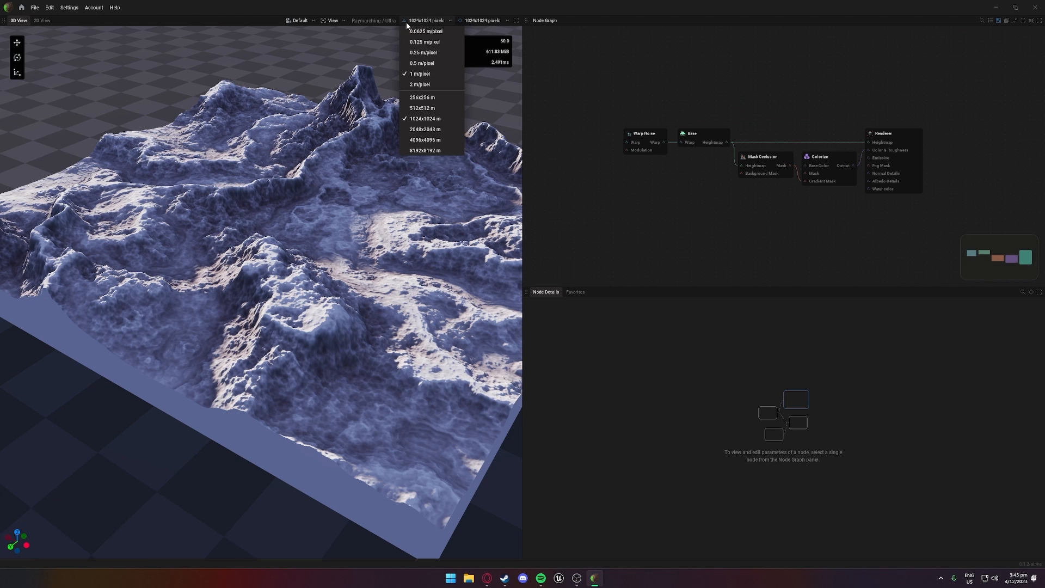
click(582, 150)
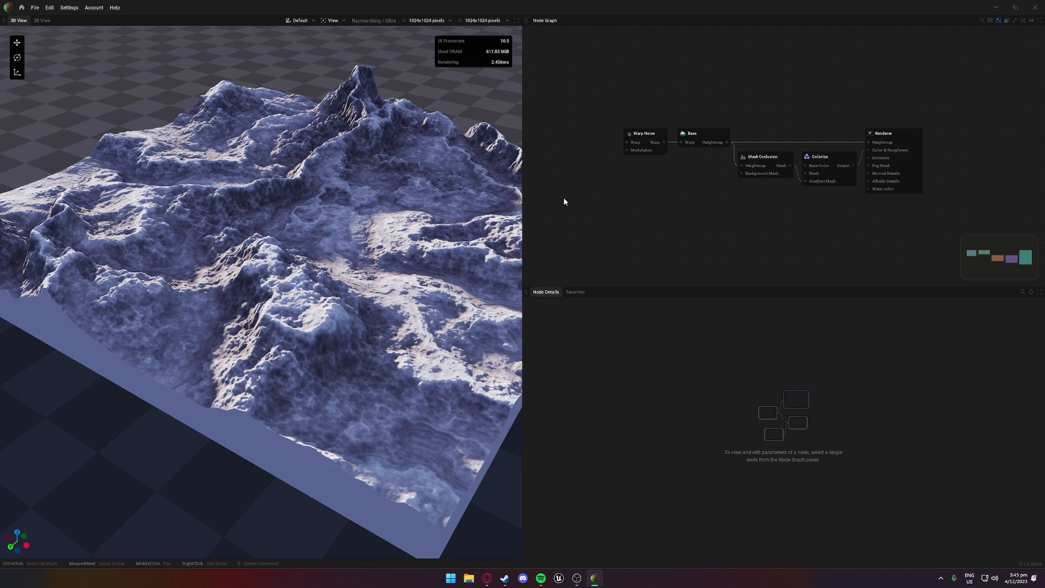
scroll(632, 184, up, 3)
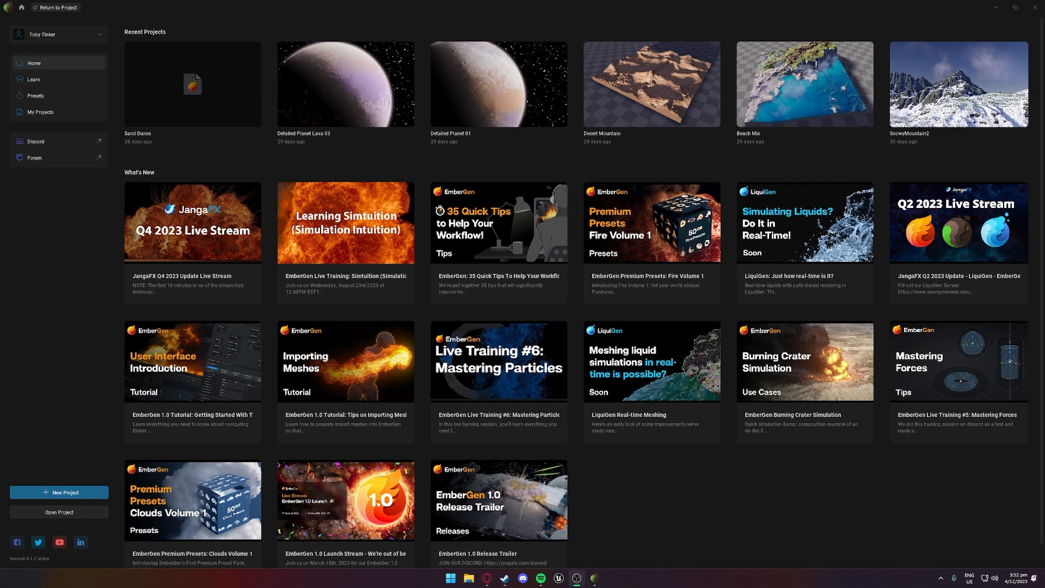
Step: Look over the My Projects list and the home page's recent projects and news
click(74, 112)
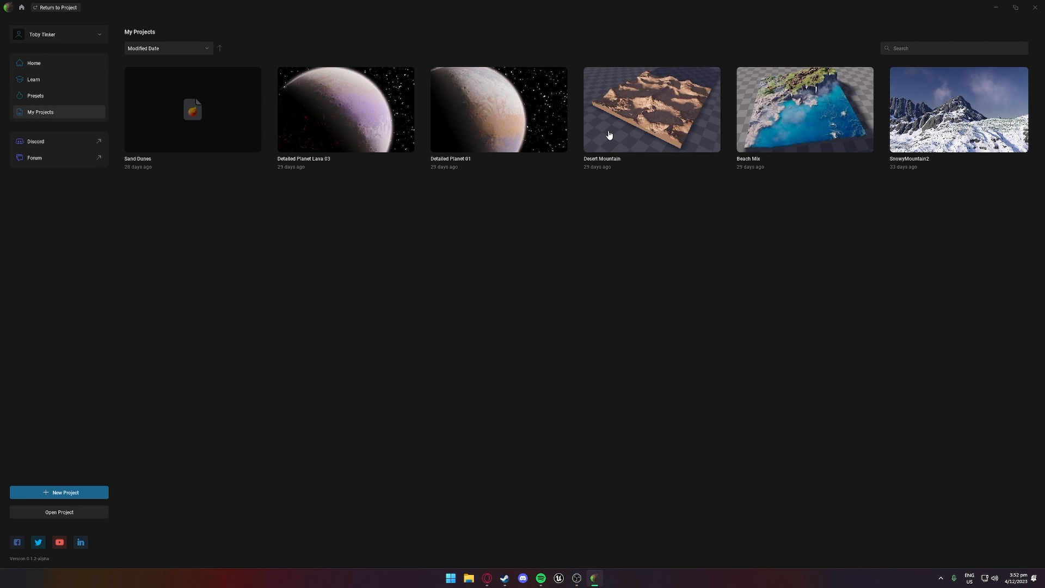
click(38, 65)
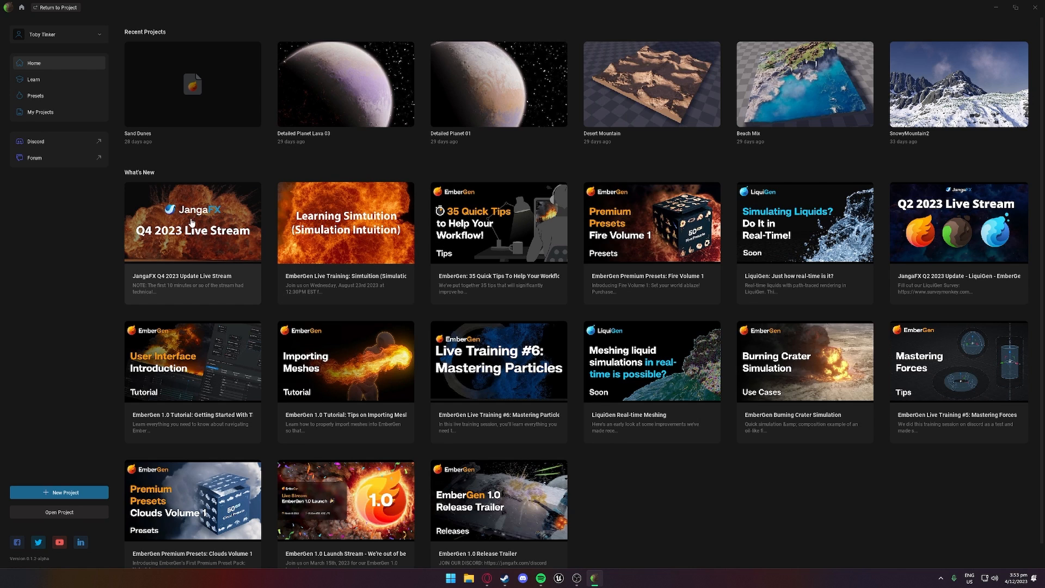
click(43, 113)
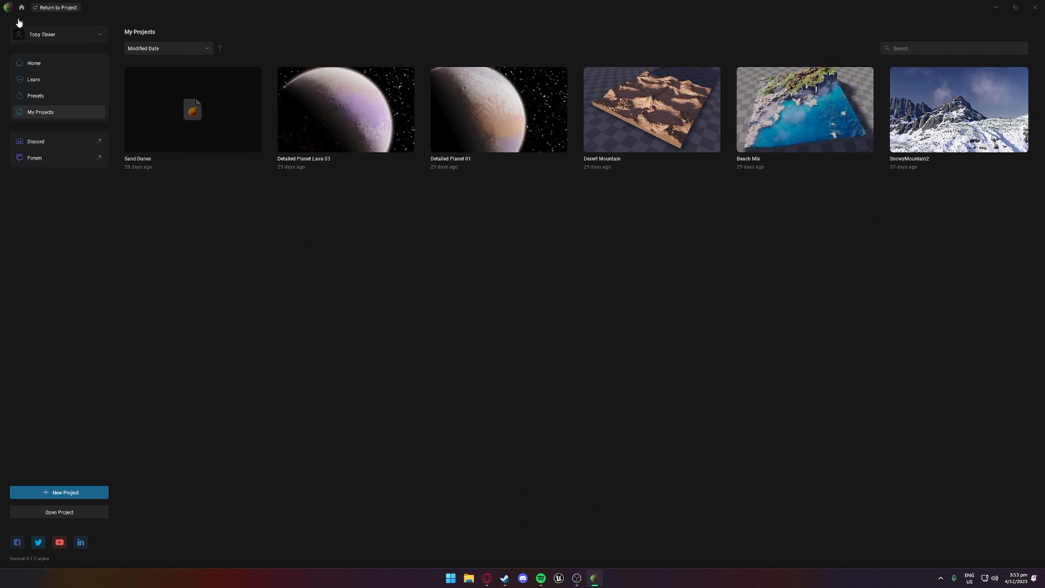
Step: Open the Canyon project file from disk and inspect its terrain up close along with its node graph
click(64, 513)
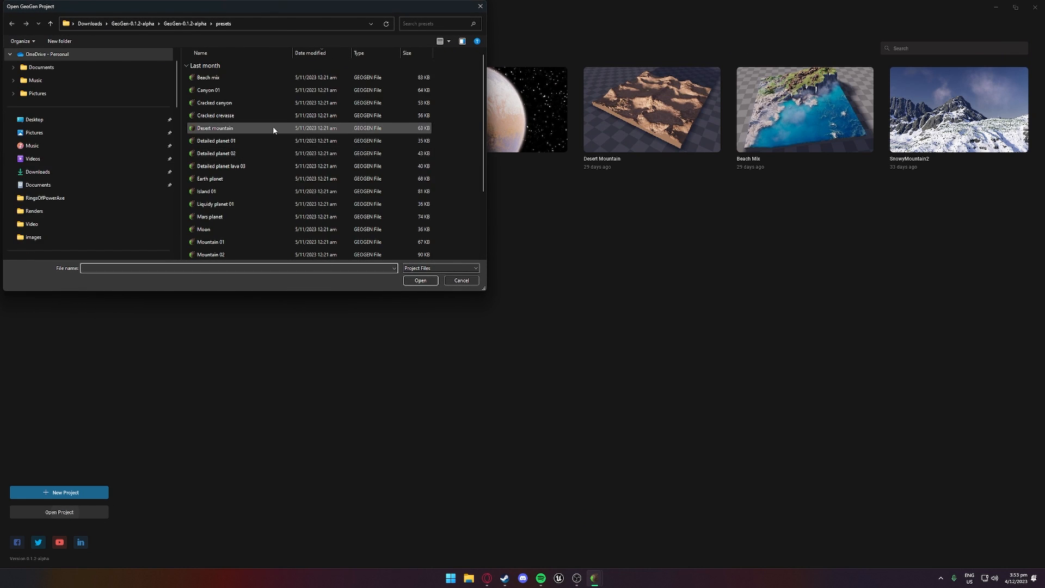
double_click(274, 128)
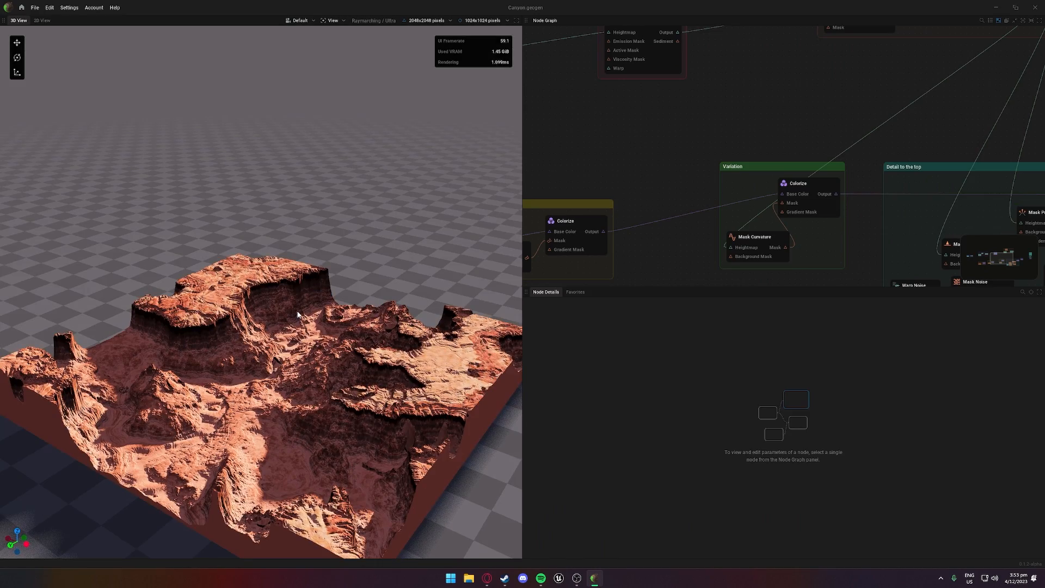
scroll(255, 330, up, 2)
scroll(240, 348, up, 5)
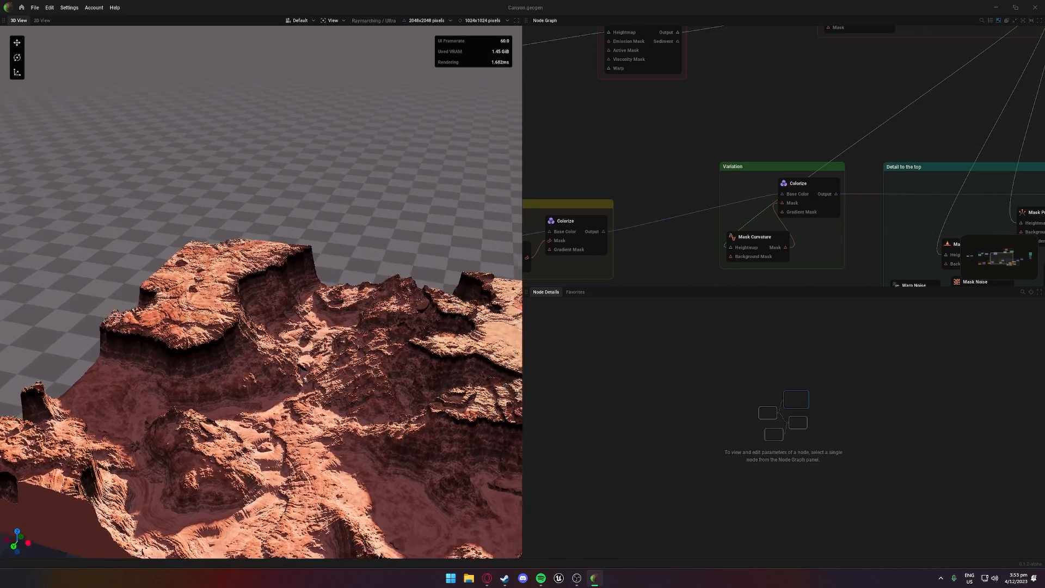
scroll(231, 341, down, 3)
scroll(630, 110, down, 4)
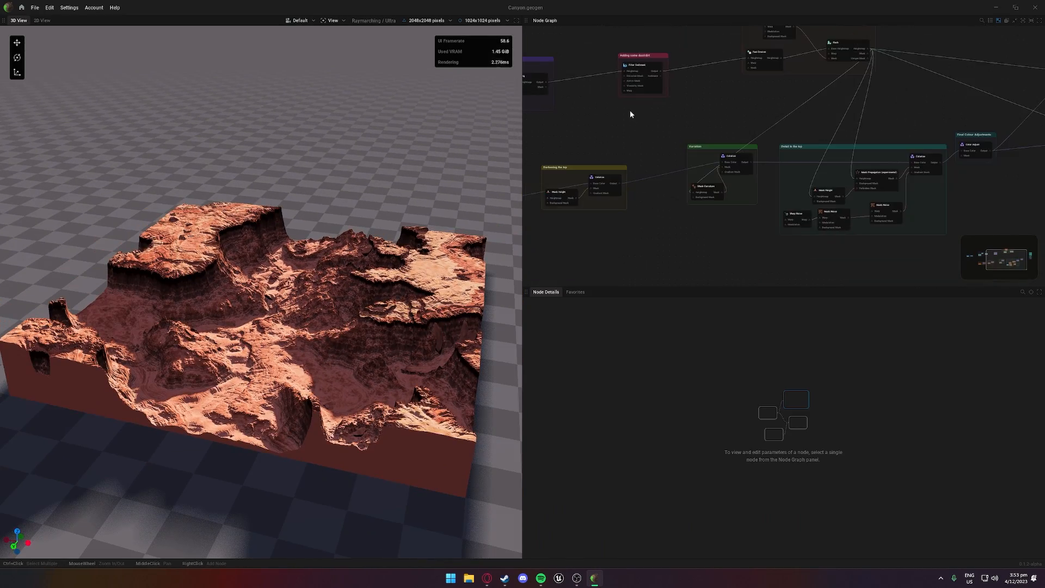
Step: Survey the canyon node graph's commented groups, from the Base nodes through the terrain and color branches to the outputs
middle_drag(630, 110, 808, 168)
scroll(782, 163, down, 2)
middle_drag(718, 159, 494, 150)
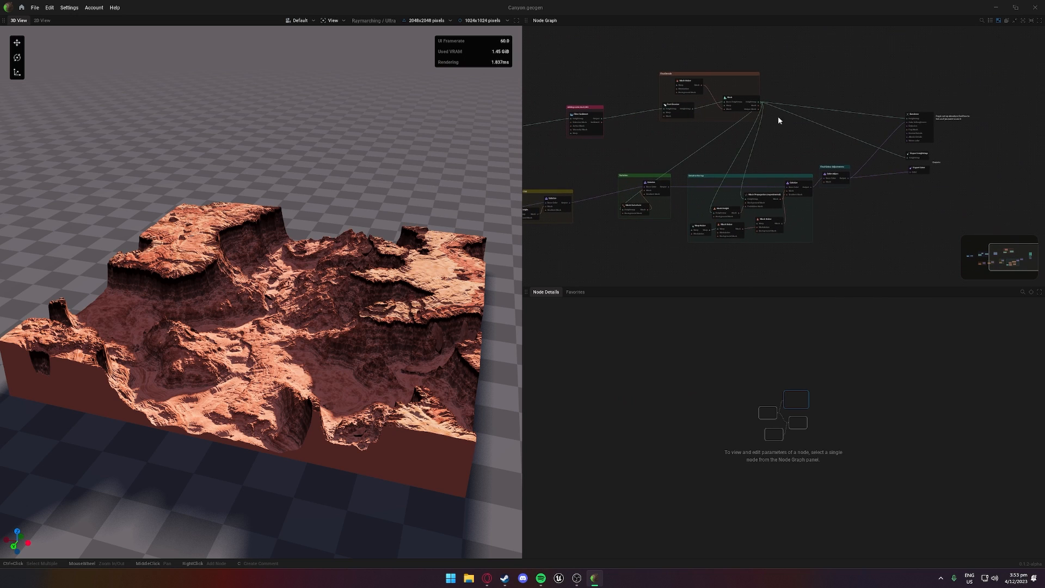
middle_drag(670, 153, 860, 121)
scroll(728, 134, down, 2)
middle_drag(732, 133, 609, 139)
middle_drag(657, 142, 829, 168)
scroll(762, 174, up, 2)
scroll(638, 154, up, 2)
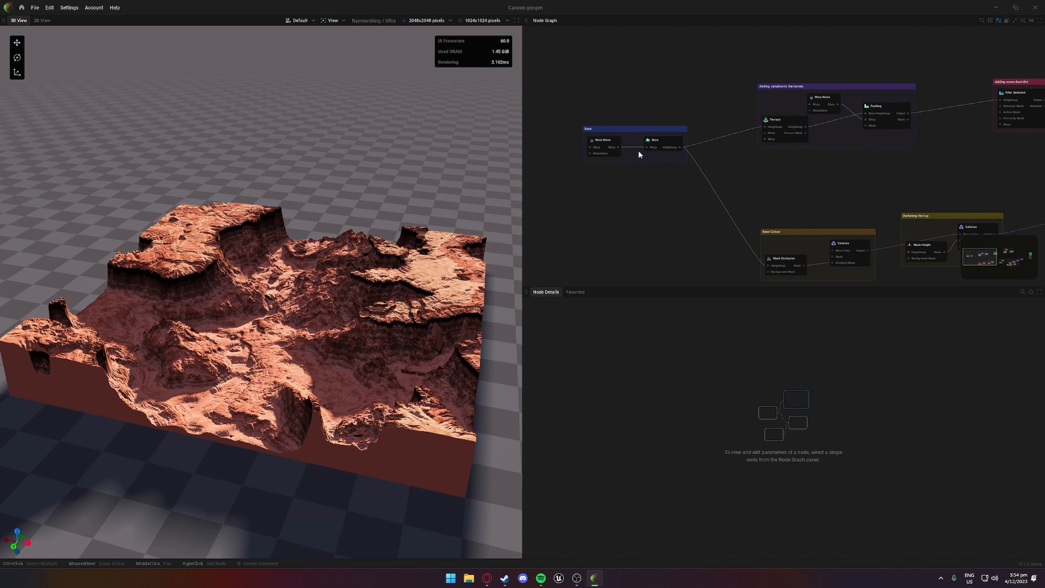
middle_drag(764, 162, 578, 149)
middle_drag(793, 152, 624, 169)
middle_drag(701, 117, 630, 147)
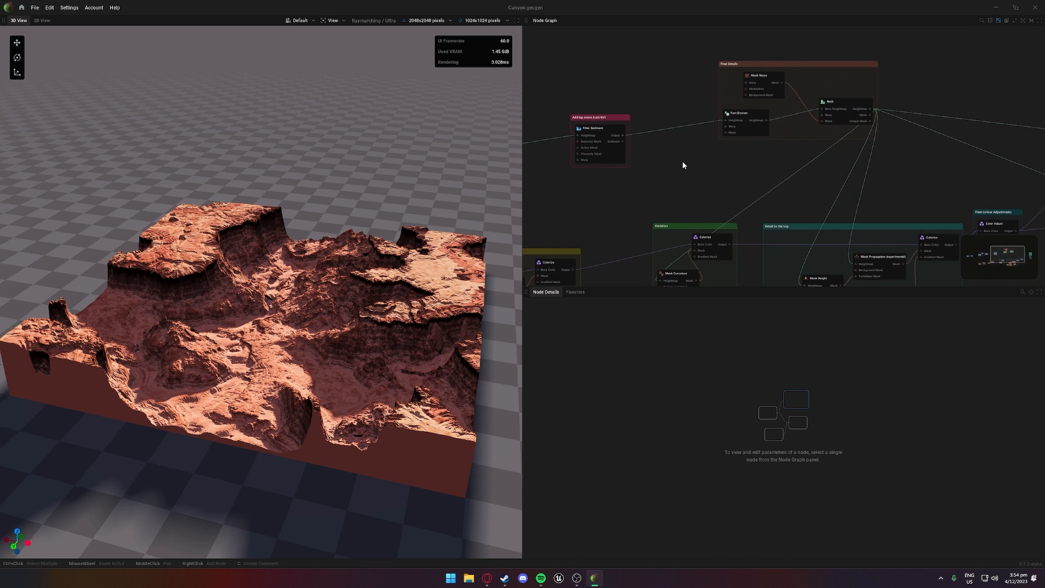
middle_drag(684, 165, 883, 125)
middle_drag(632, 163, 824, 124)
middle_drag(636, 154, 720, 167)
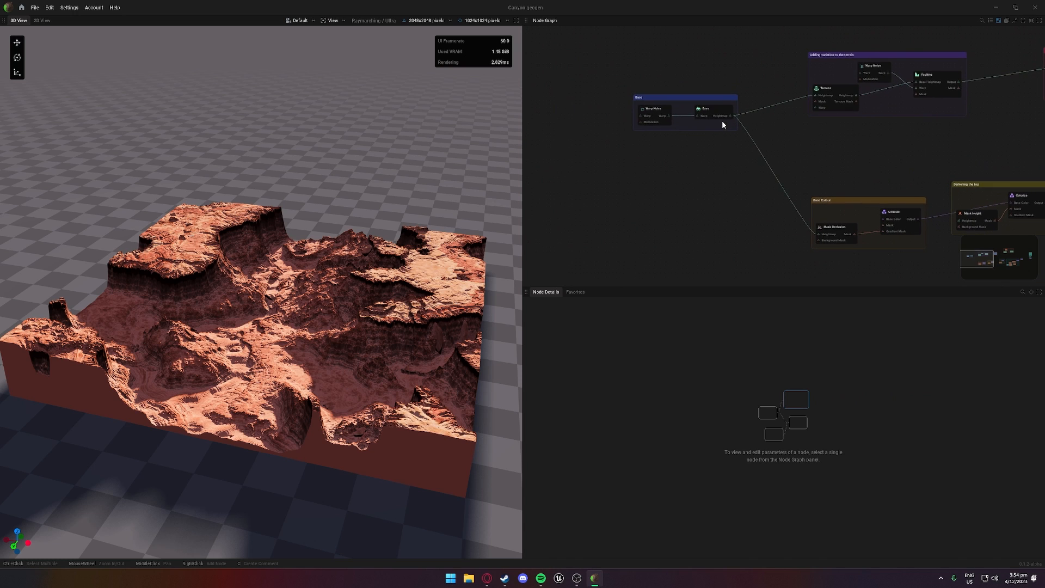
Step: Preview the Base node's heightmap, review its Main, Ground relief and Shape parameters, and close the preview
click(723, 121)
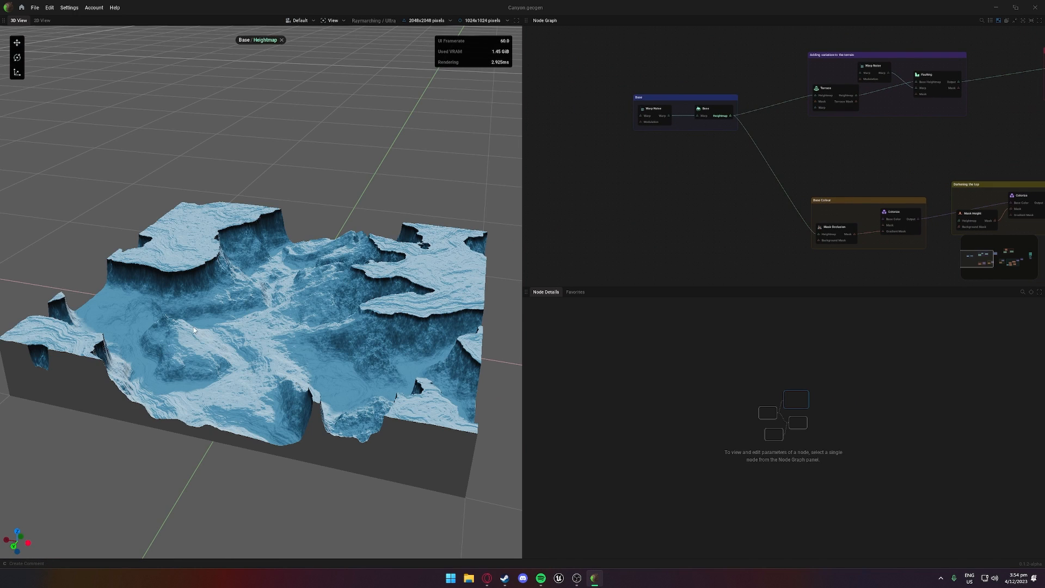
click(710, 111)
click(653, 335)
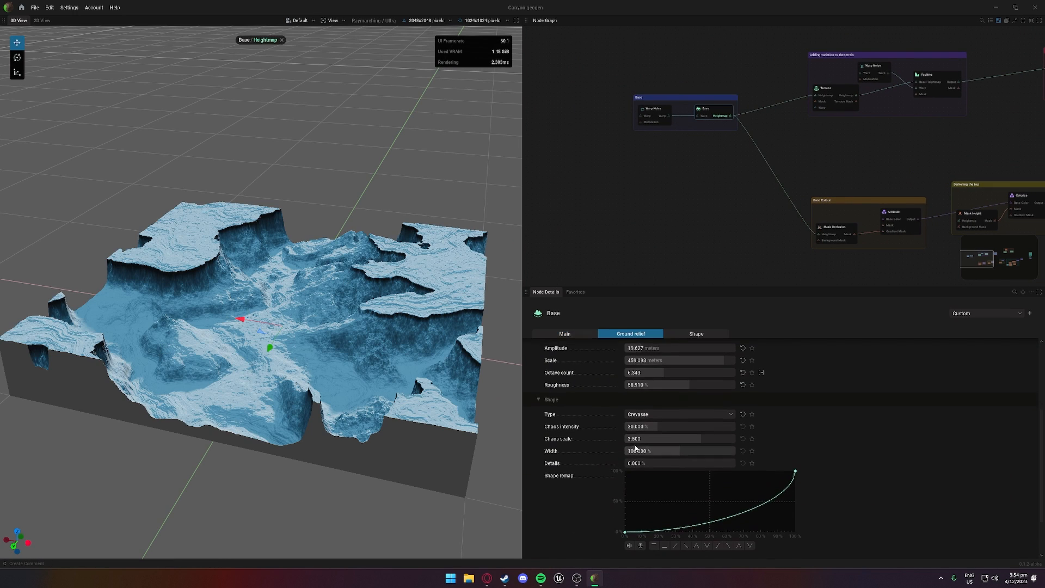
scroll(636, 438, down, 2)
scroll(669, 425, up, 3)
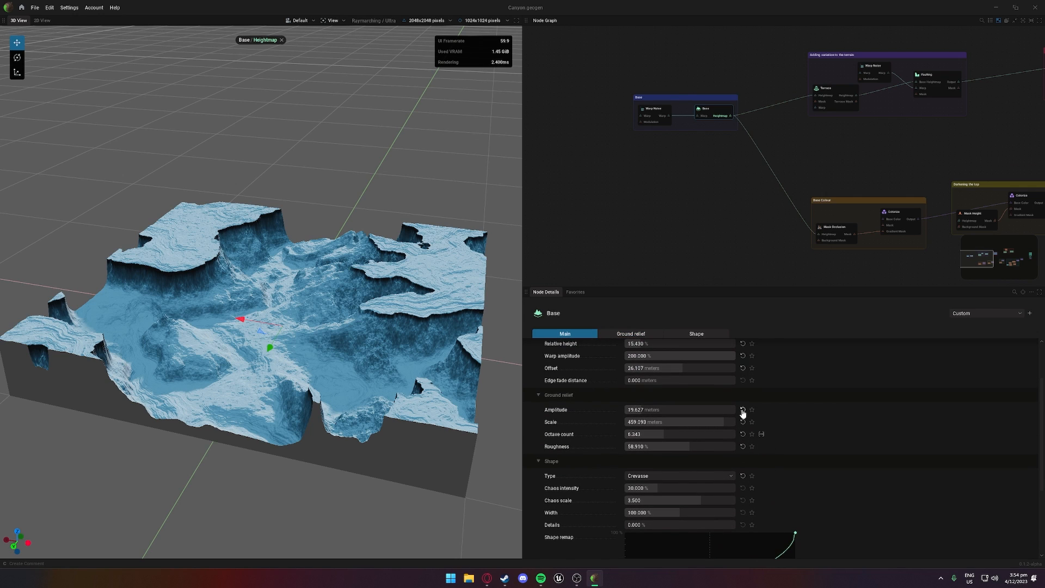
scroll(747, 403, up, 2)
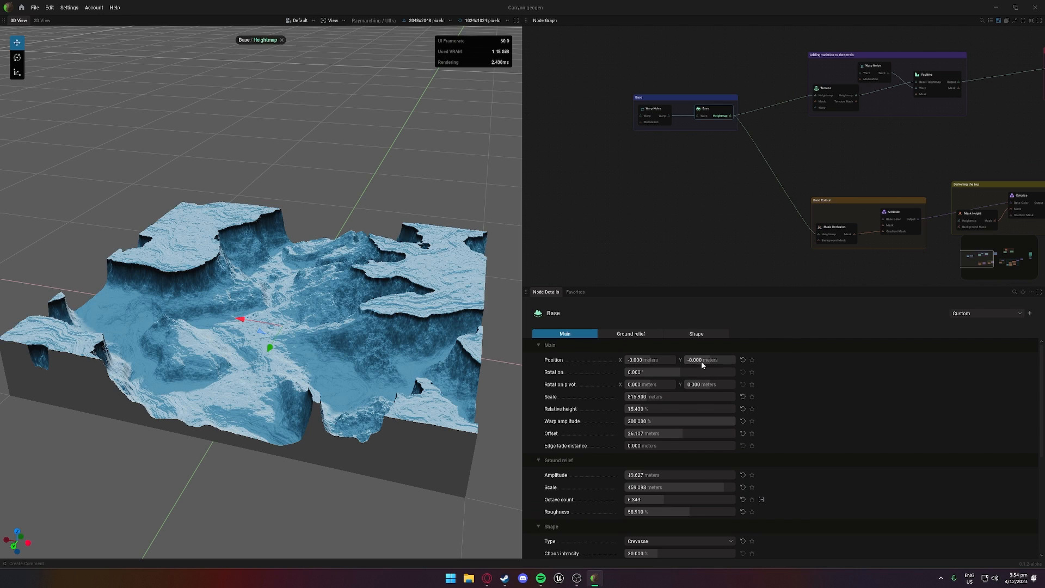
click(743, 361)
scroll(640, 179, up, 3)
scroll(551, 233, down, 3)
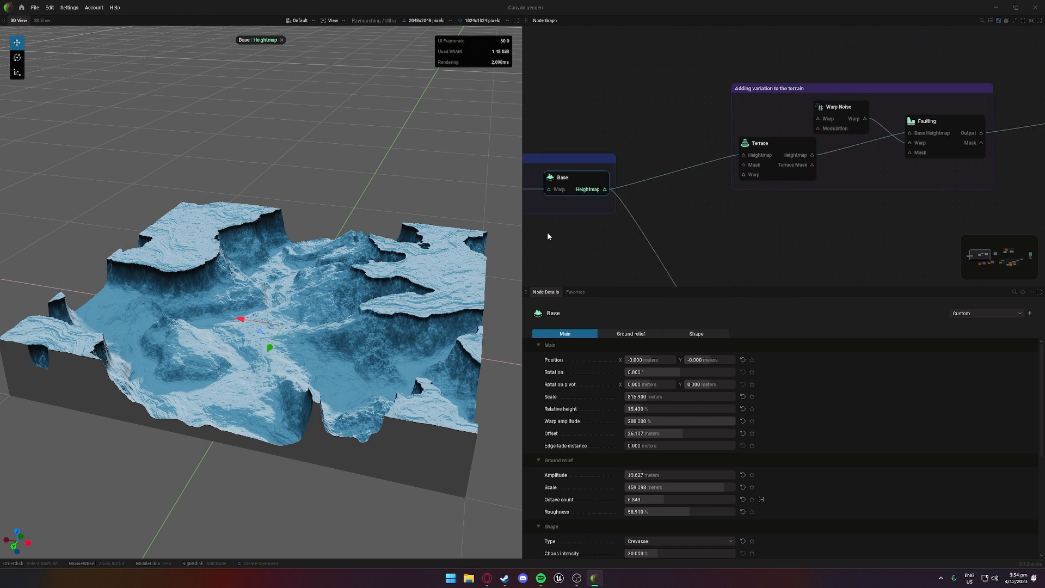
click(282, 39)
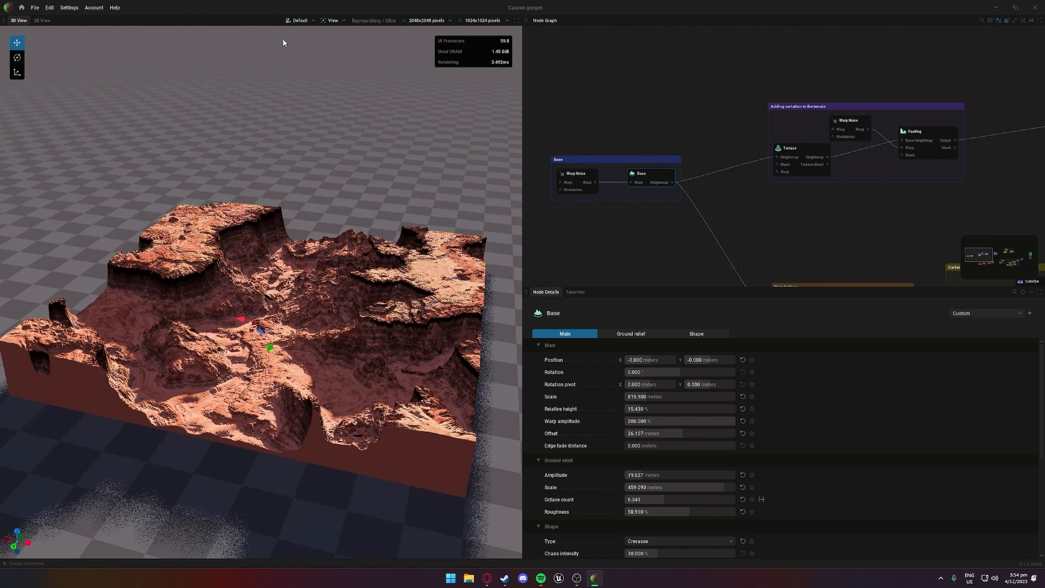
Step: Preview the Terrace heightmap and the Warp Noise warp in the group that adds variation to the terrain
middle_drag(762, 232, 662, 247)
click(724, 174)
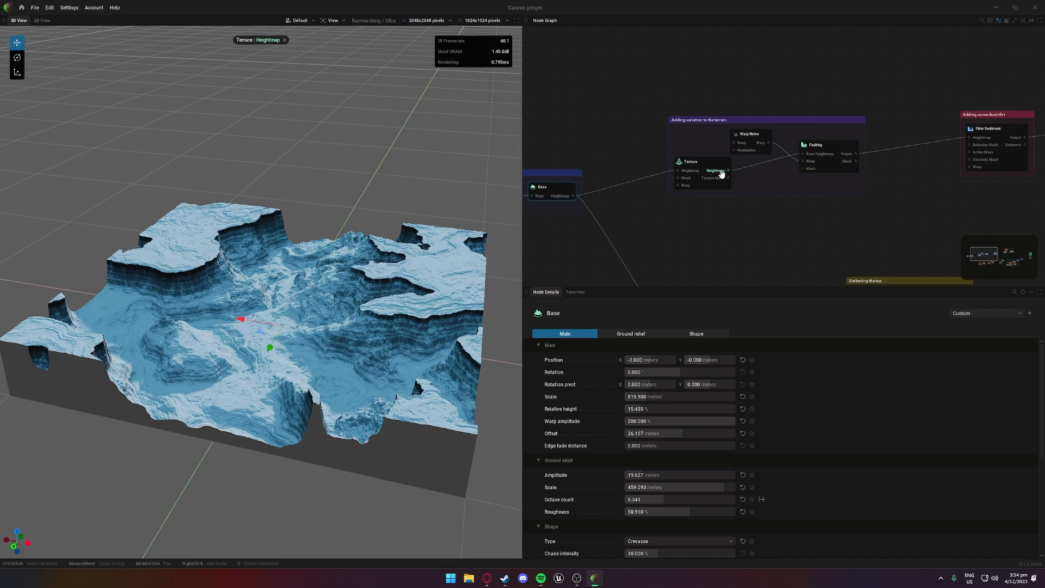
click(761, 142)
middle_drag(776, 202, 710, 207)
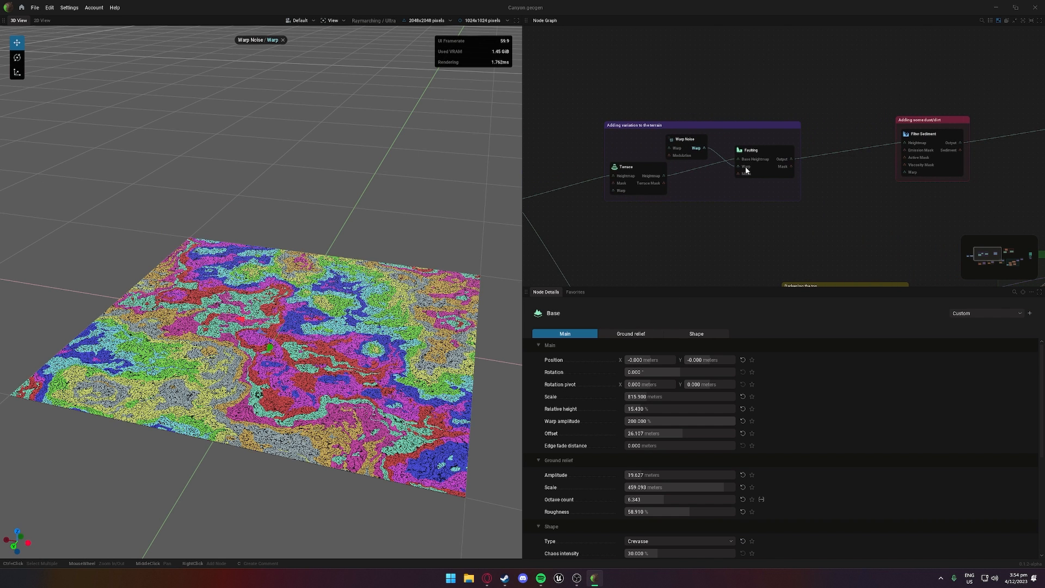
Step: Preview the Faulting output up close and compare it with the Terrace heightmap
click(782, 159)
middle_drag(364, 286, 131, 277)
scroll(299, 275, up, 4)
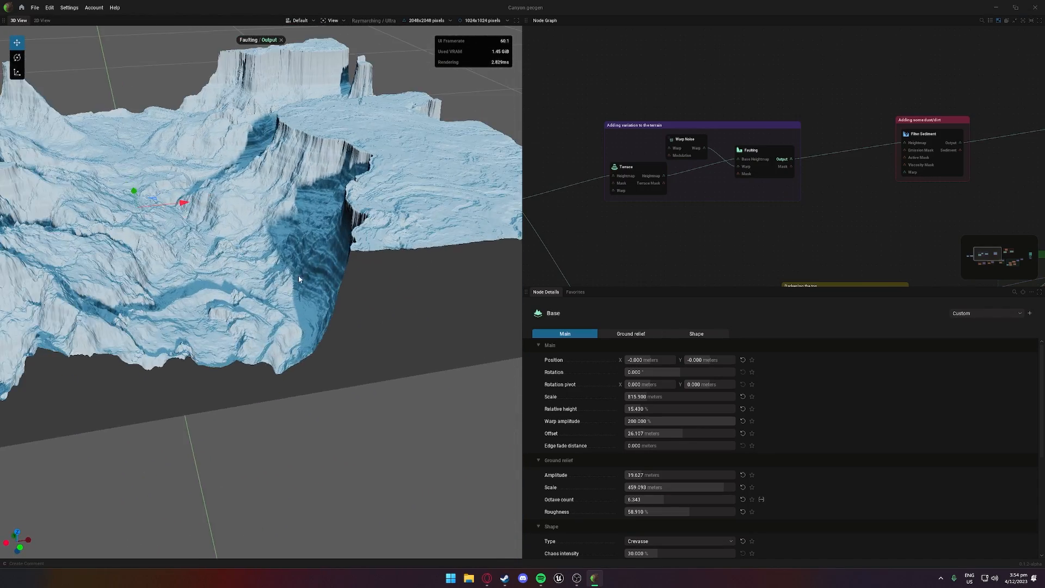
middle_drag(299, 275, 416, 297)
click(661, 176)
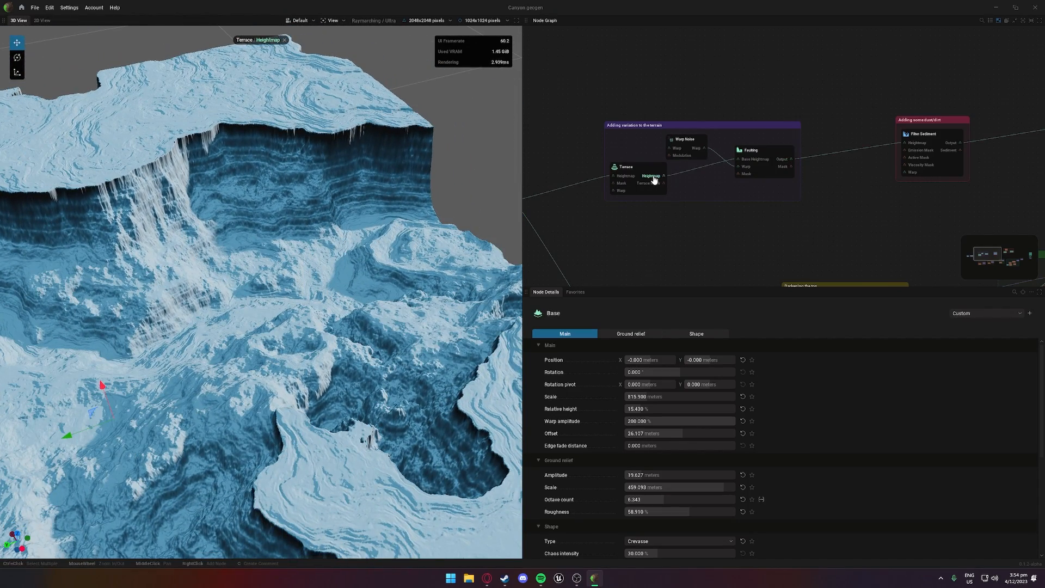
click(786, 160)
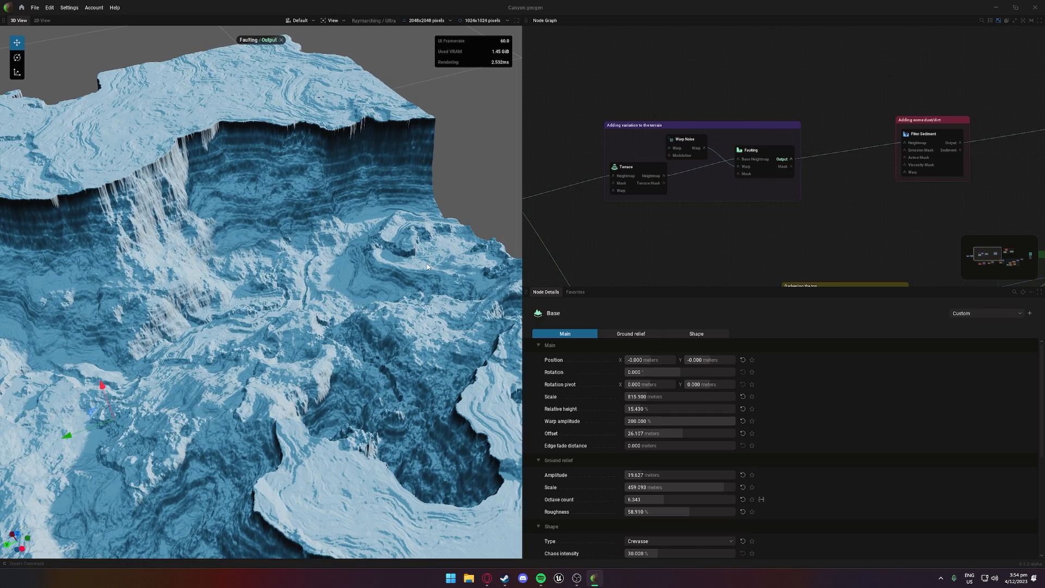
middle_drag(427, 263, 419, 207)
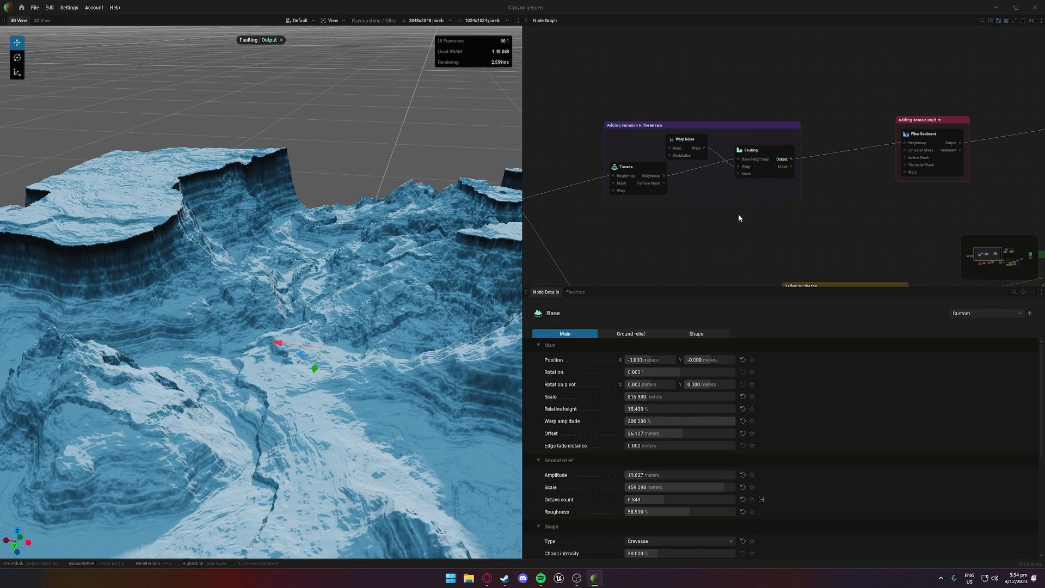
Step: Preview the Filter Sediment node's output and inspect the sediment across the canyon floor
middle_drag(738, 214, 548, 219)
click(751, 152)
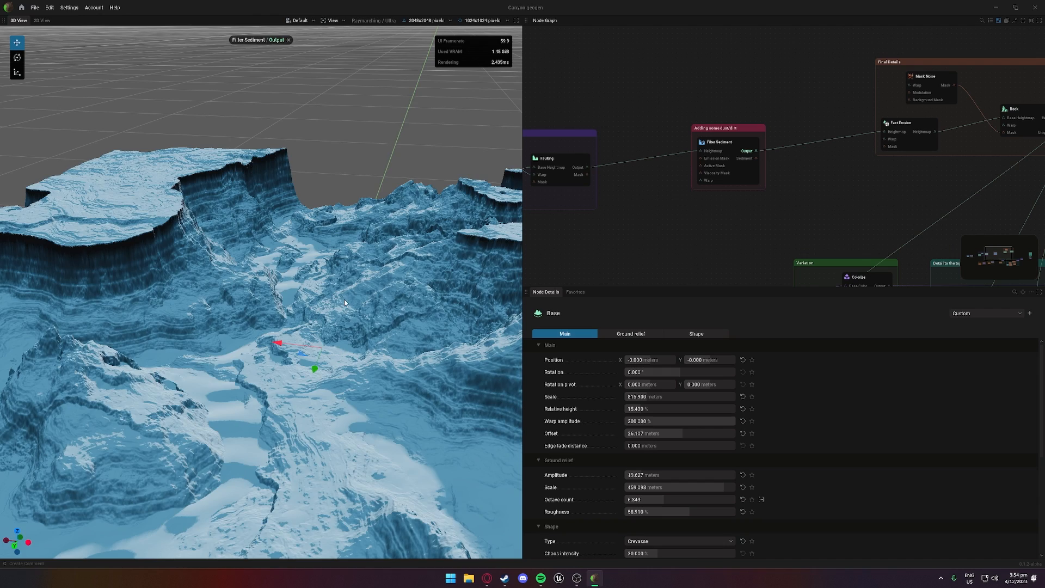
scroll(344, 299, down, 5)
mouse_move(344, 299)
middle_down()
mouse_move(392, 291)
mouse_move(330, 311)
middle_up()
scroll(331, 311, up, 2)
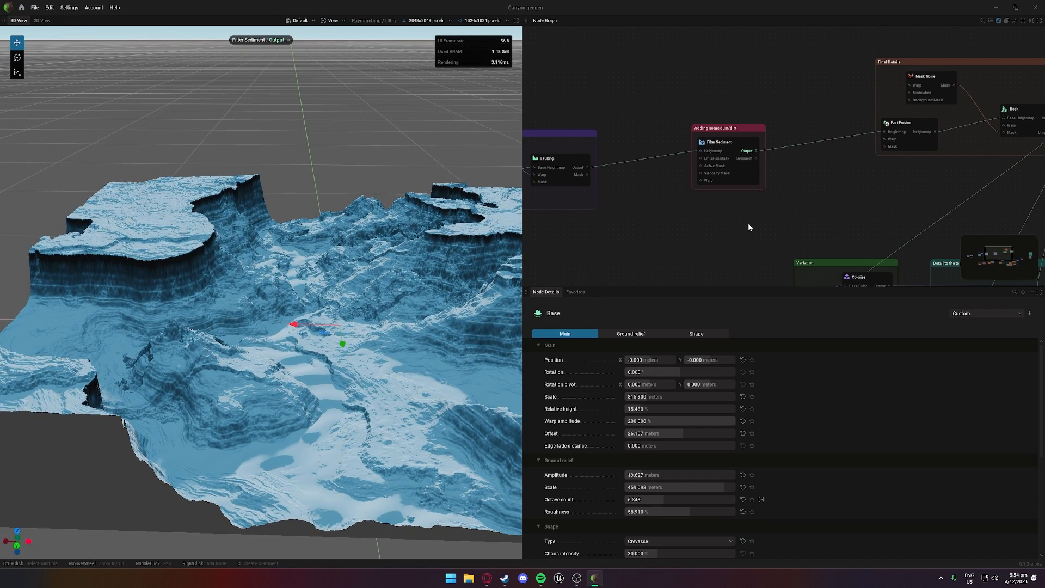
Step: Preview the Fast Erosion heightmap and the Mask Noise mask in the Final Details group
middle_drag(748, 223, 567, 272)
click(708, 187)
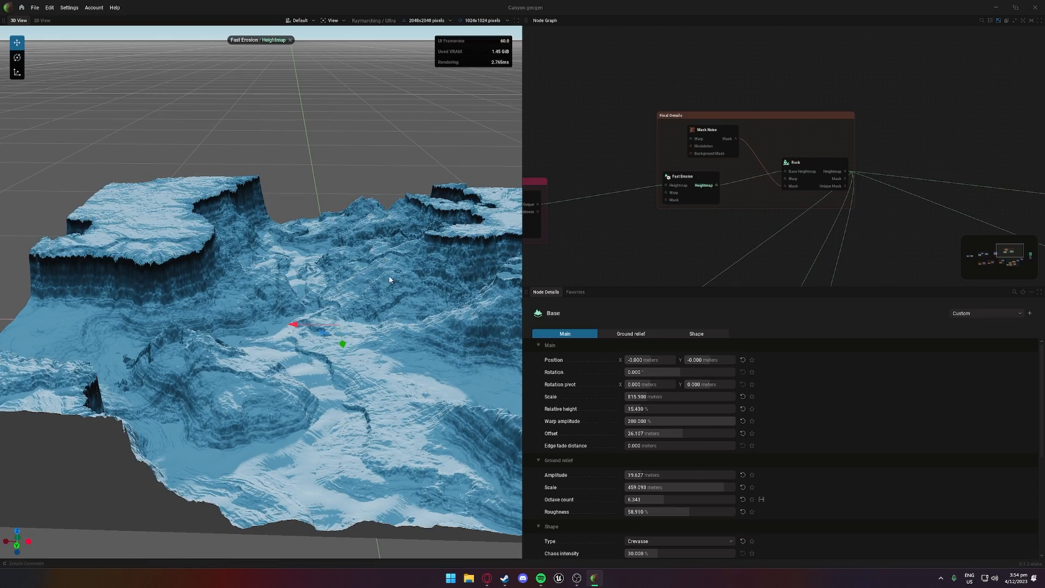
middle_drag(389, 282, 338, 261)
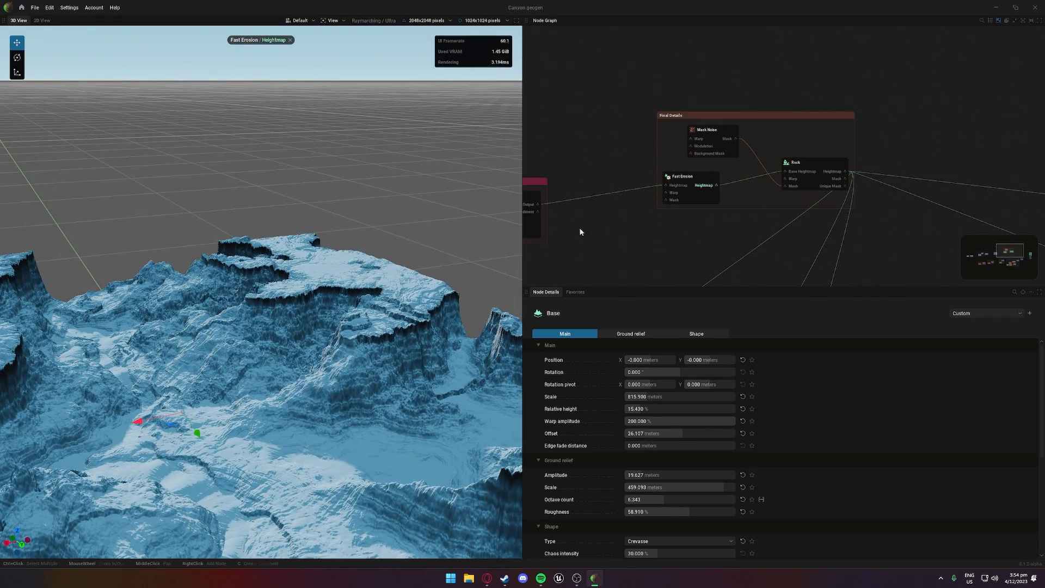
click(727, 139)
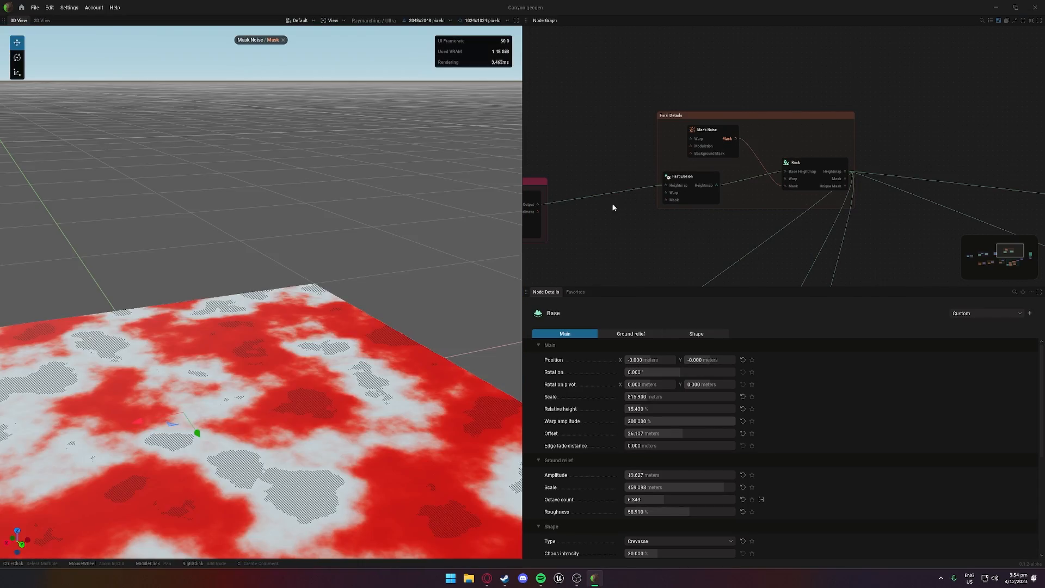
scroll(394, 309, down, 2)
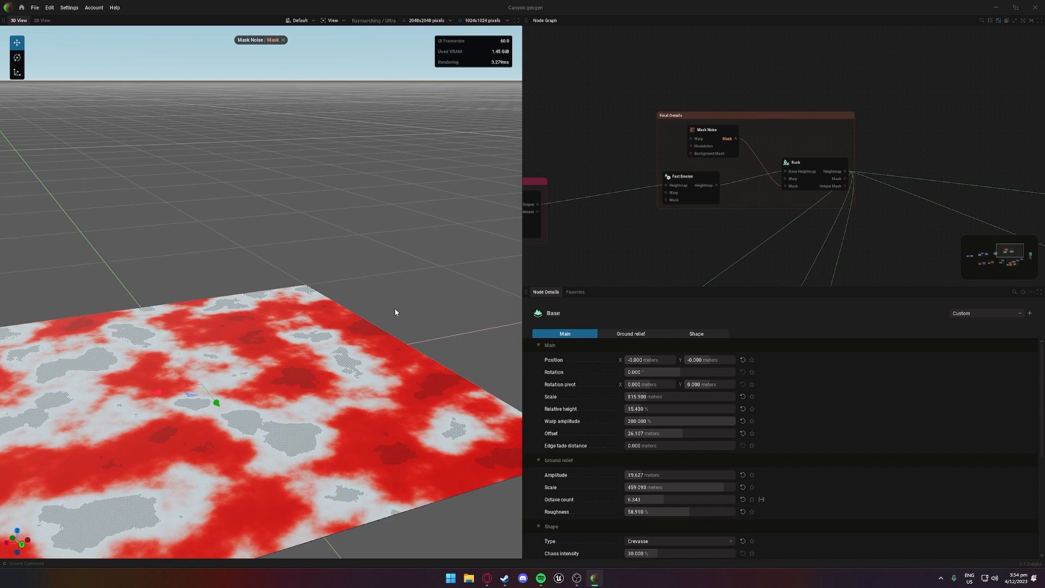
middle_drag(395, 308, 539, 270)
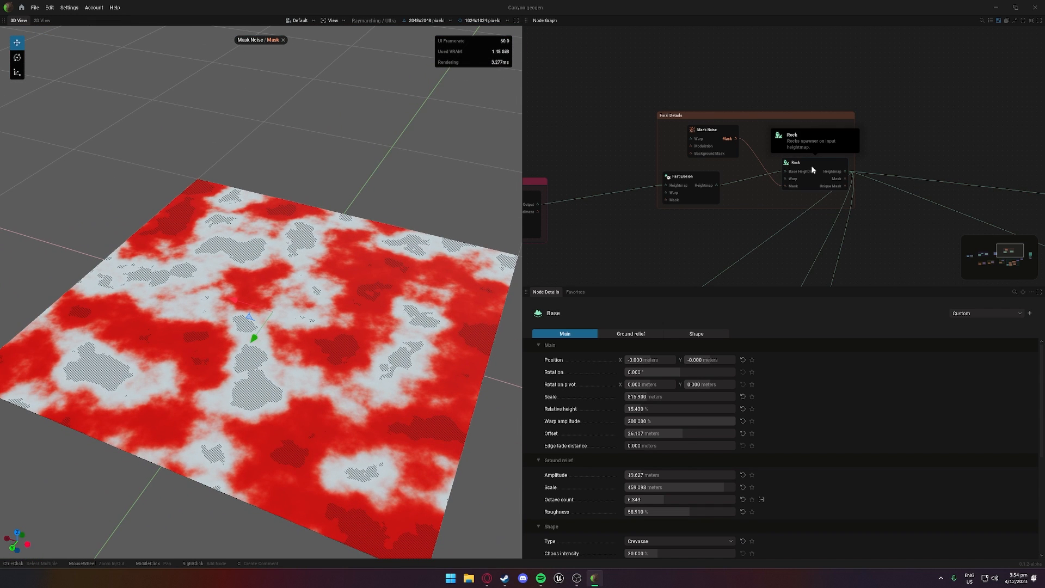
Step: Preview the Rock node's heightmap up close and compare it with the Fast Erosion result
click(833, 172)
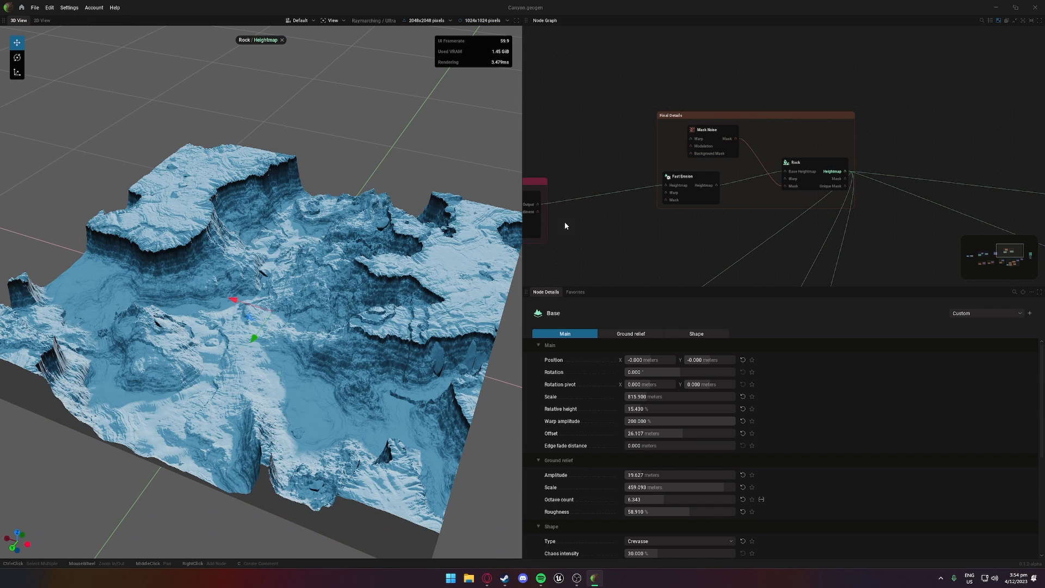
scroll(322, 269, up, 3)
middle_drag(322, 269, 242, 235)
middle_drag(414, 403, 289, 293)
click(704, 185)
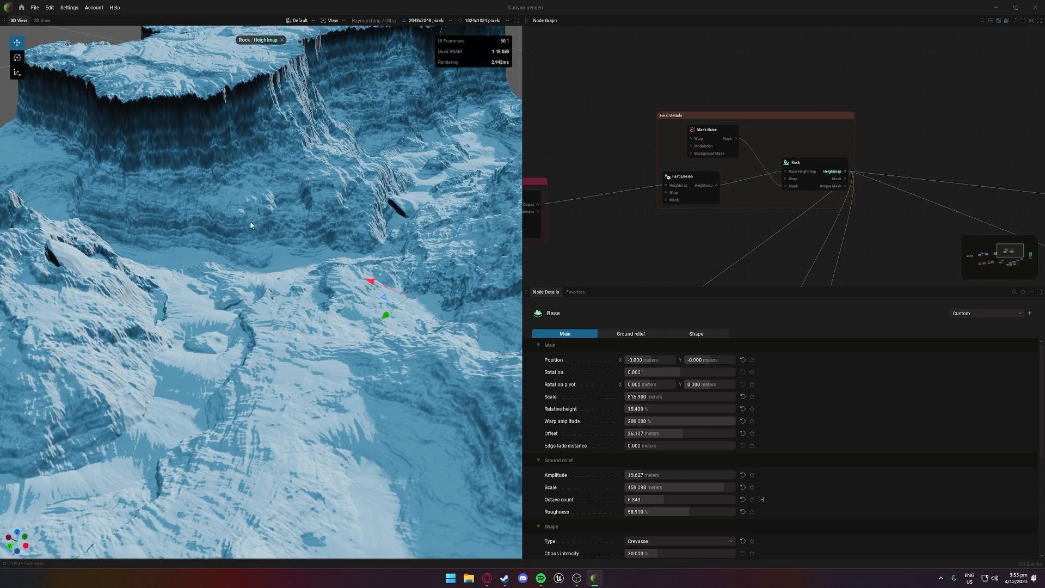
click(835, 173)
Step: Inspect the Rock heightmap's cliffs, plateau and canyon floor from several angles
middle_drag(163, 240, 293, 228)
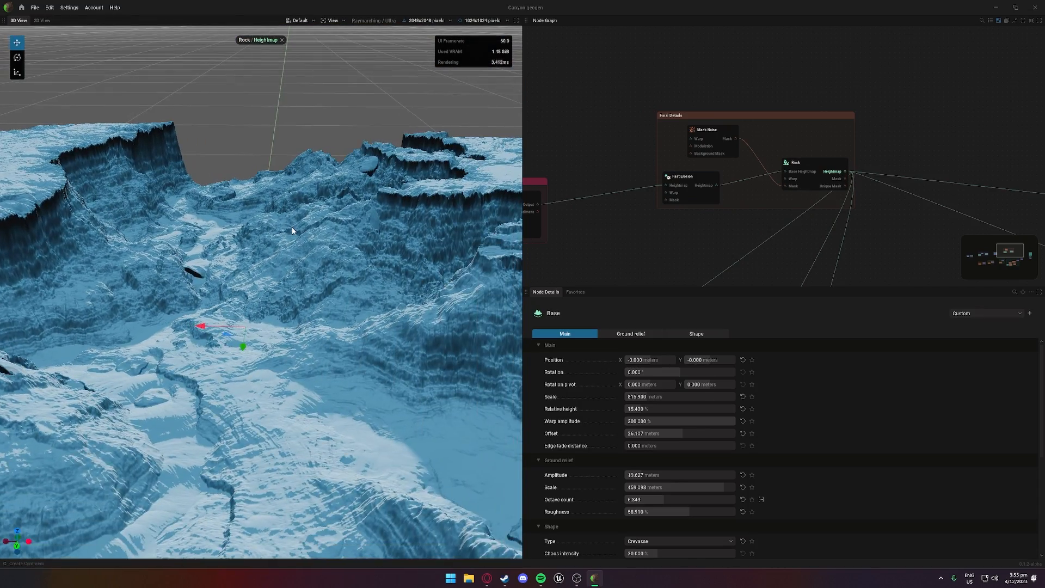
scroll(293, 228, up, 5)
middle_drag(135, 231, 180, 226)
scroll(135, 226, down, 5)
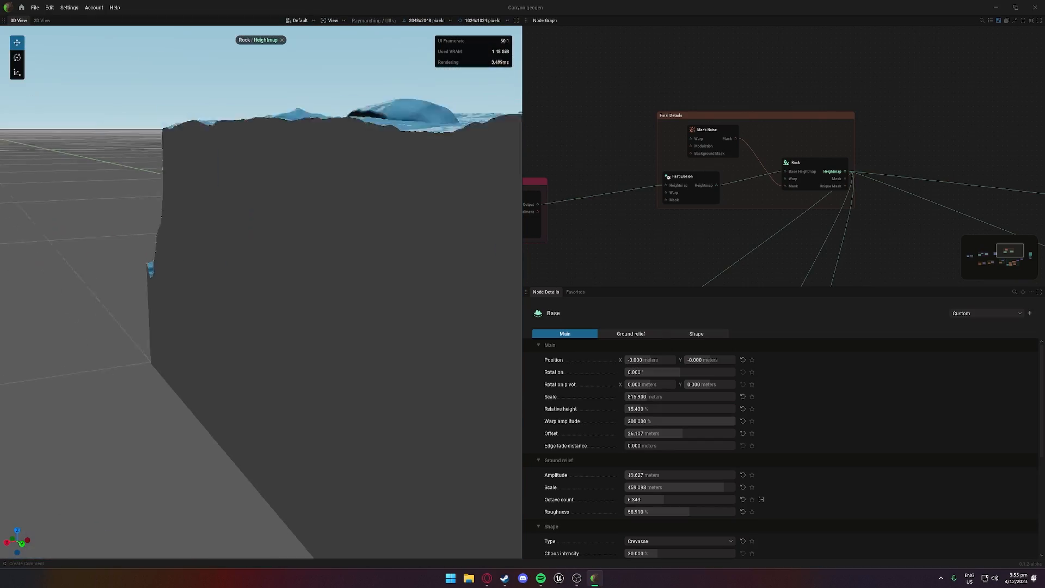
middle_drag(111, 222, 103, 179)
middle_drag(273, 268, 392, 268)
scroll(298, 267, down, 3)
scroll(730, 268, down, 2)
Step: Preview the Mask Occlusion mask and the Colorize output in the base color group, and open the Colorize node's parameters
middle_drag(812, 258, 643, 170)
middle_drag(756, 196, 774, 110)
middle_drag(608, 96, 806, 77)
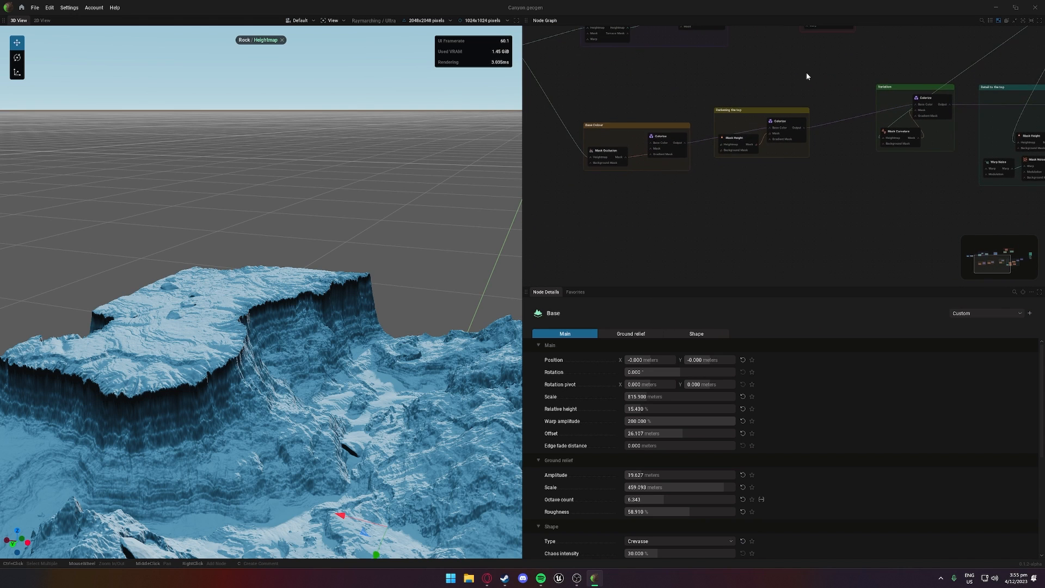
scroll(598, 103, up, 1)
click(619, 165)
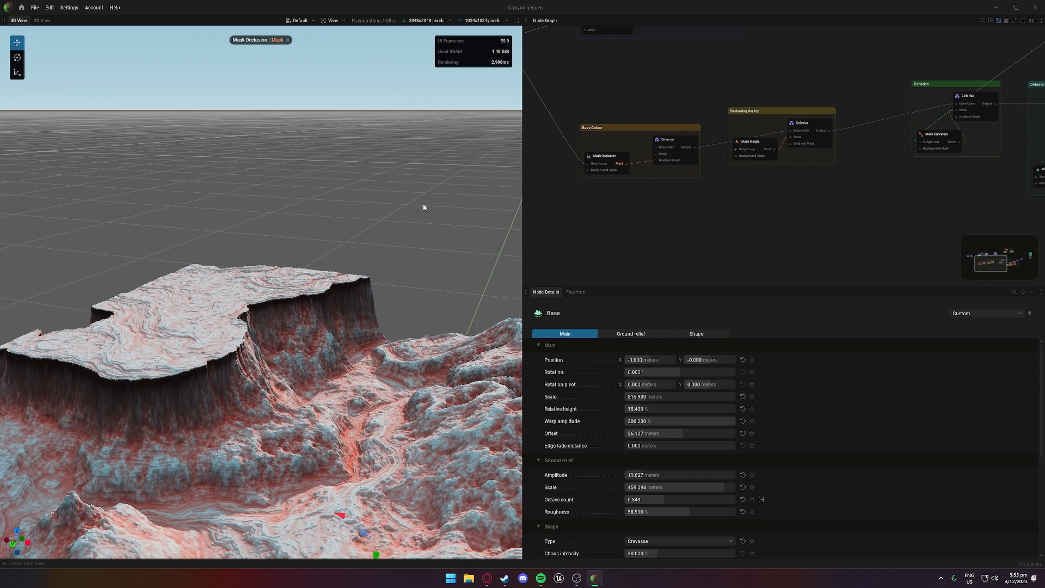
click(687, 148)
drag(406, 238, 407, 274)
click(677, 159)
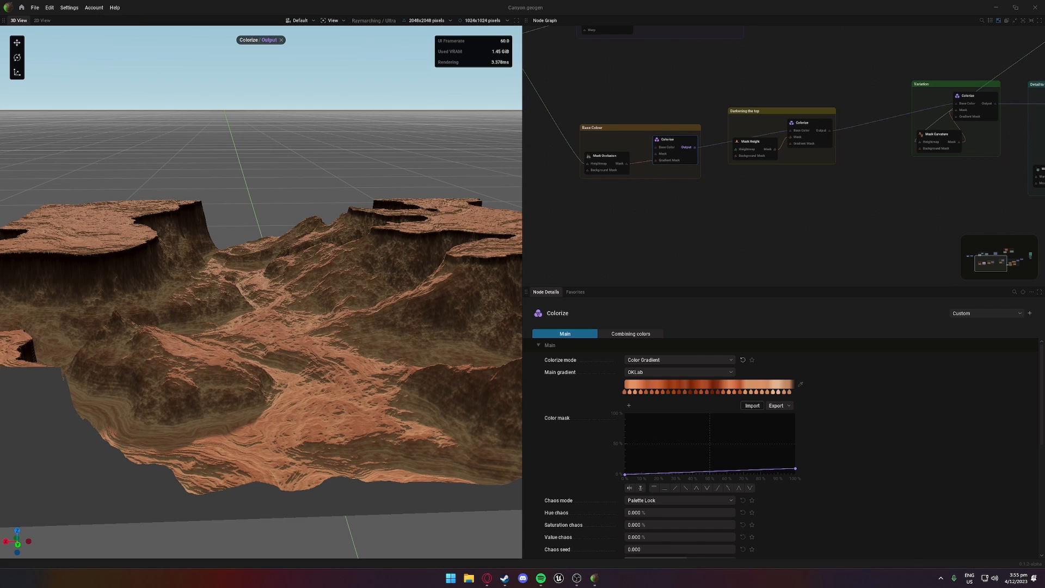
Step: Try a multicolored main gradient and a steeper color mask curve on the base Colorize node, and undo these changes
drag(349, 283, 179, 332)
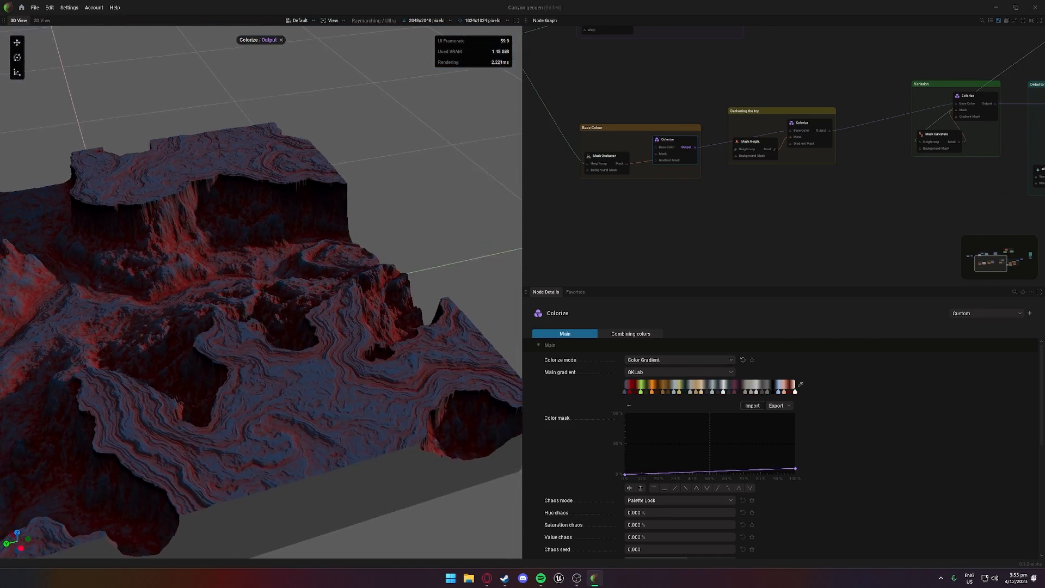
drag(240, 408, 352, 365)
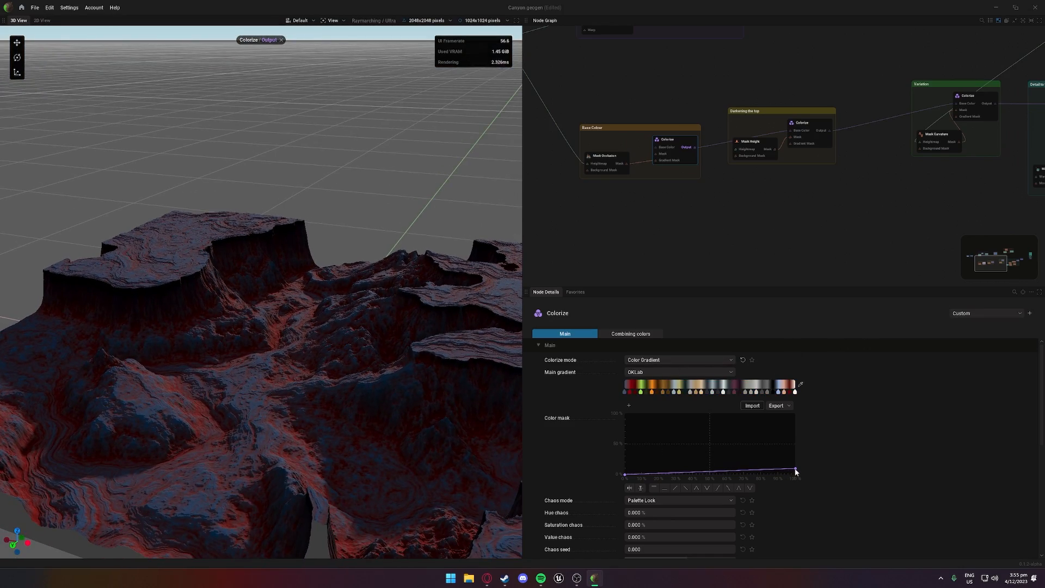
mouse_move(796, 472)
mouse_down()
mouse_move(784, 442)
mouse_move(788, 459)
mouse_up()
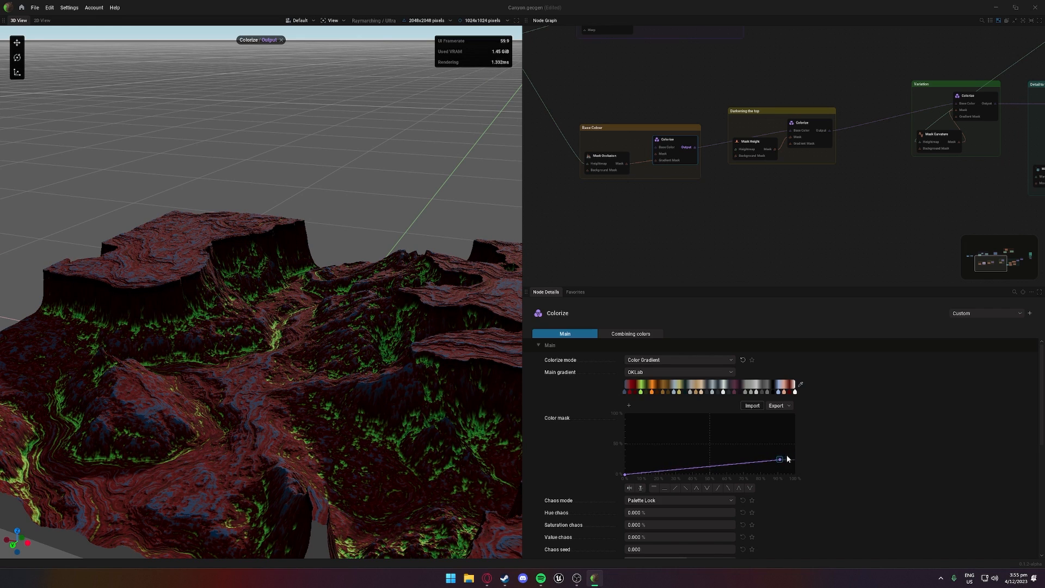
key(ctrl+z)
key(ctrl+z)
key(ctrl+z)
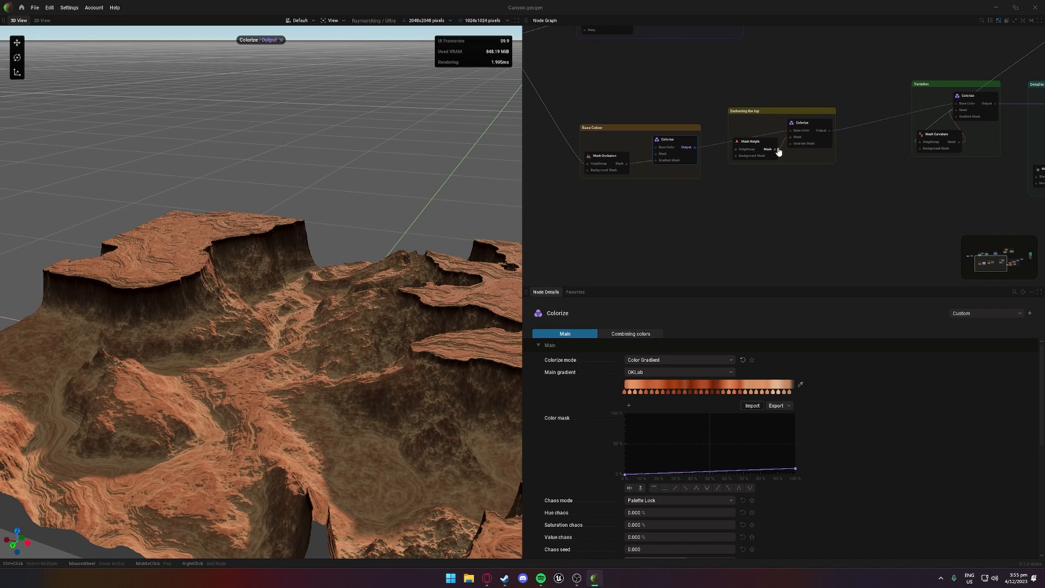
Step: Preview the Mask Height node's mask in the group that darkens the top and shift the node slightly within the graph
click(771, 149)
drag(765, 156, 759, 170)
drag(305, 283, 256, 304)
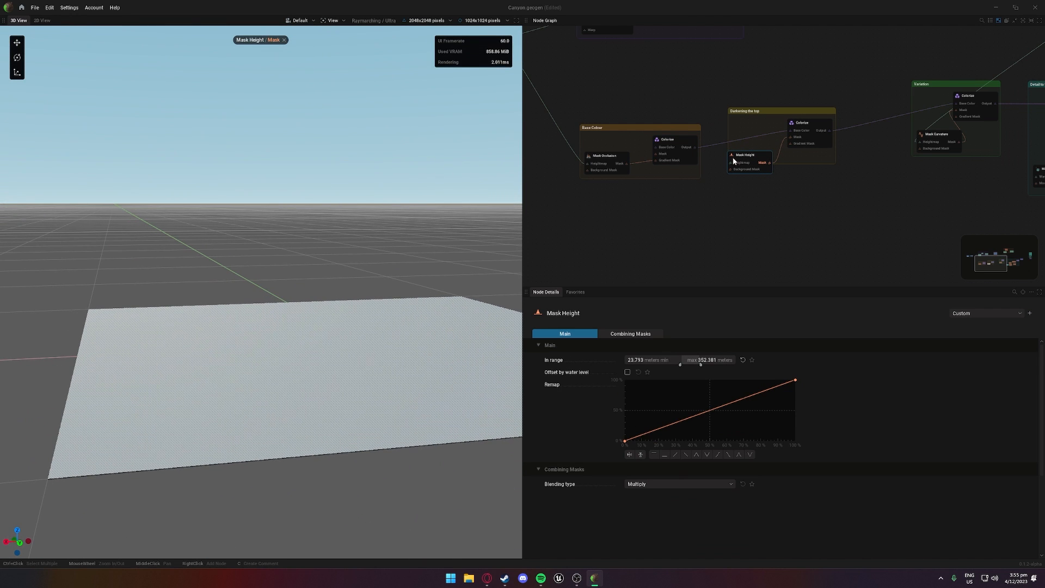
Step: Compare the Colorize outputs of the base color group and the group that darkens the top on the terrain
click(823, 132)
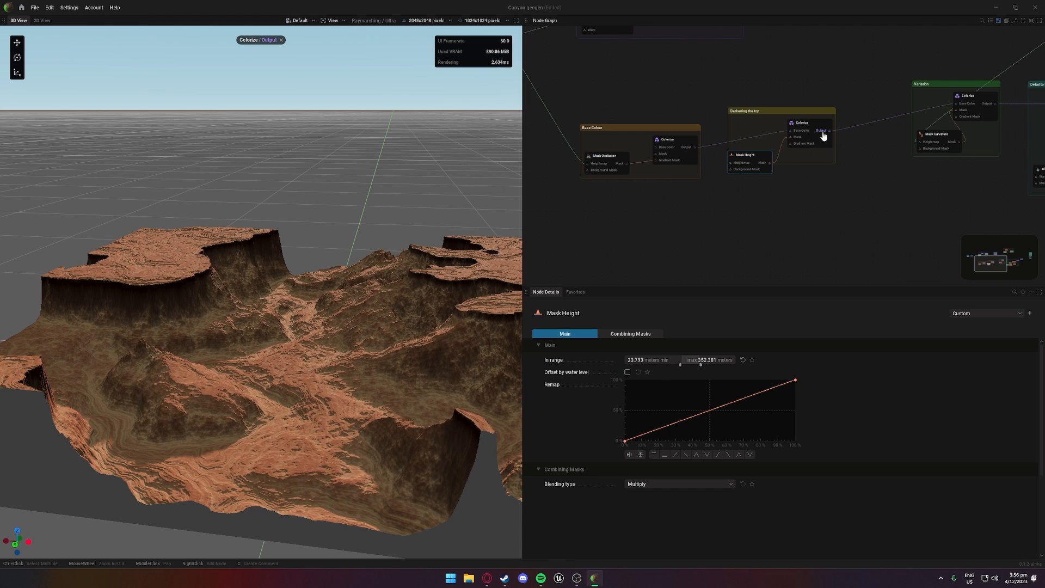
click(762, 166)
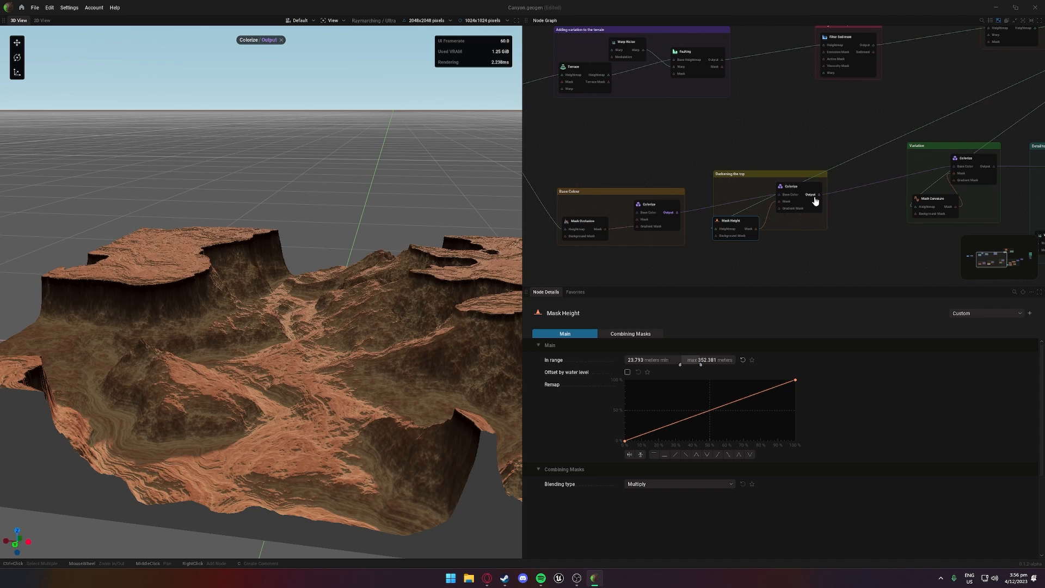
click(814, 198)
middle_drag(754, 162, 663, 179)
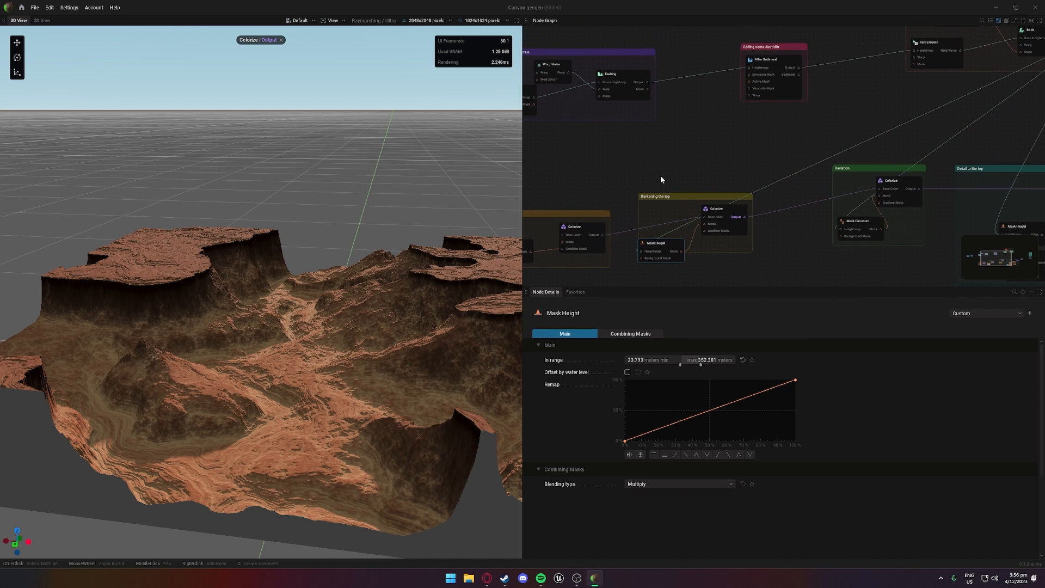
scroll(689, 177, up, 3)
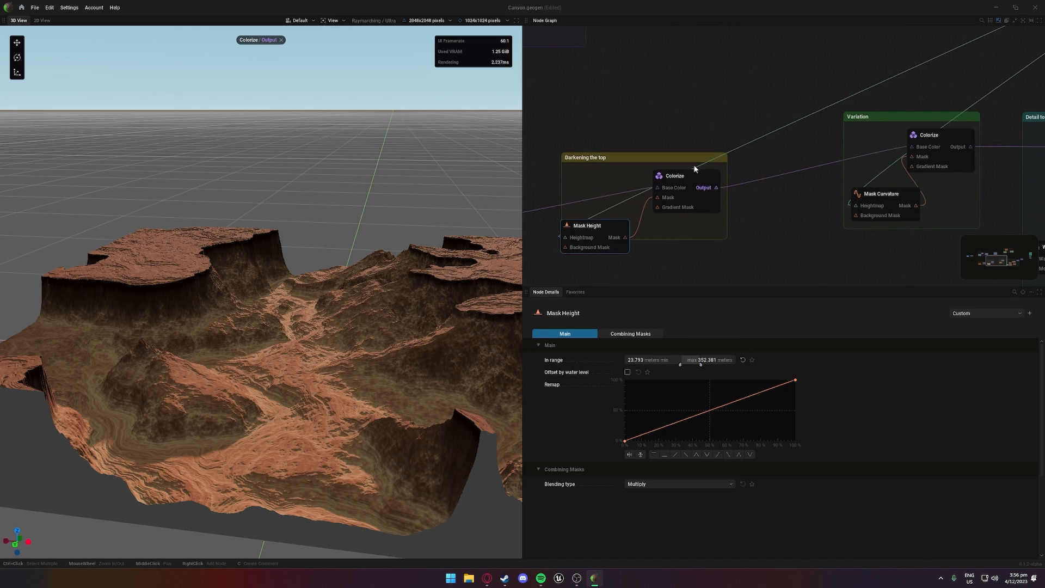
middle_drag(708, 190, 762, 202)
scroll(227, 241, up, 5)
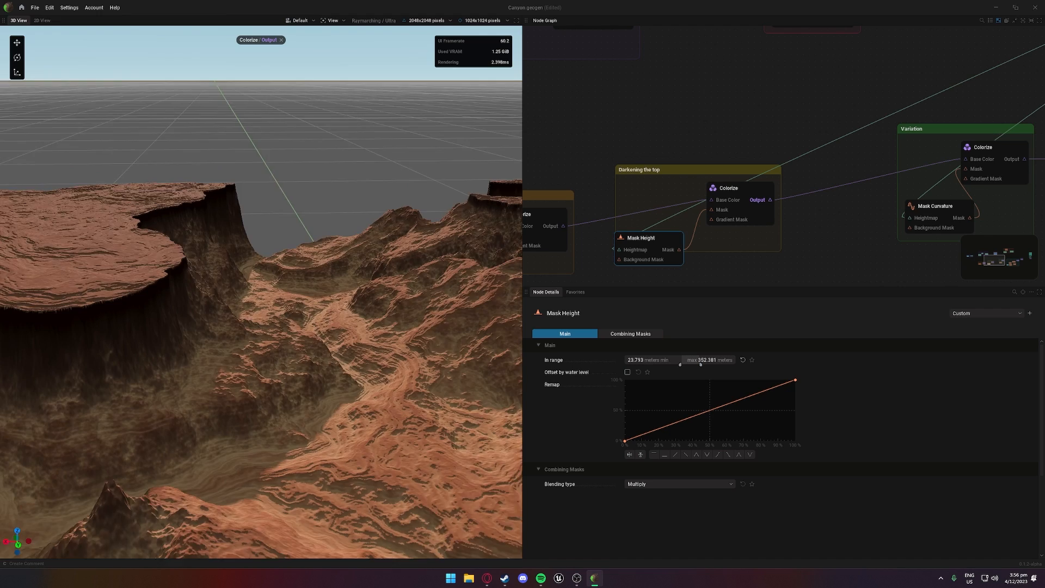
click(551, 228)
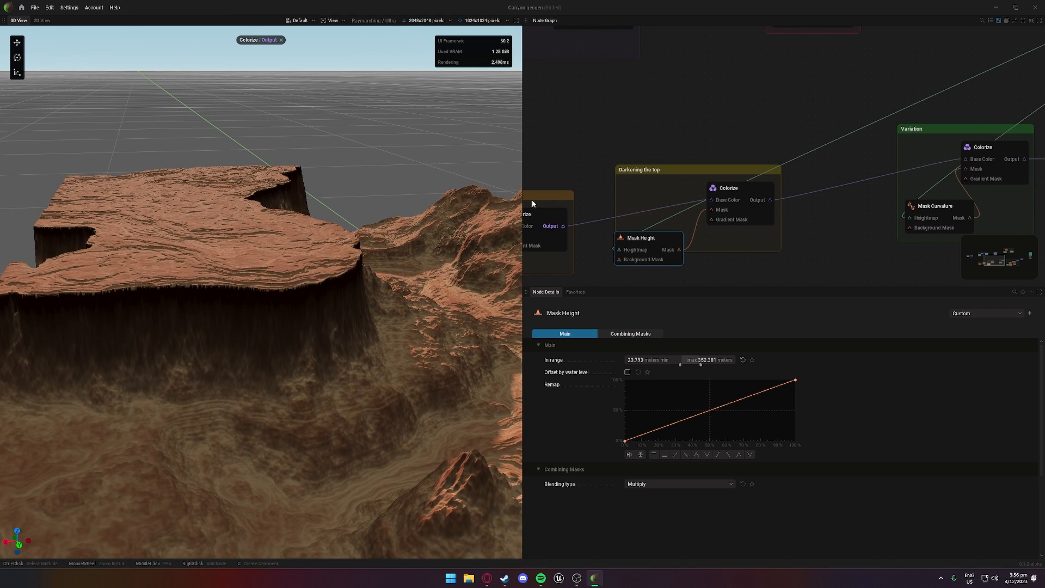
middle_drag(359, 229, 234, 234)
click(761, 202)
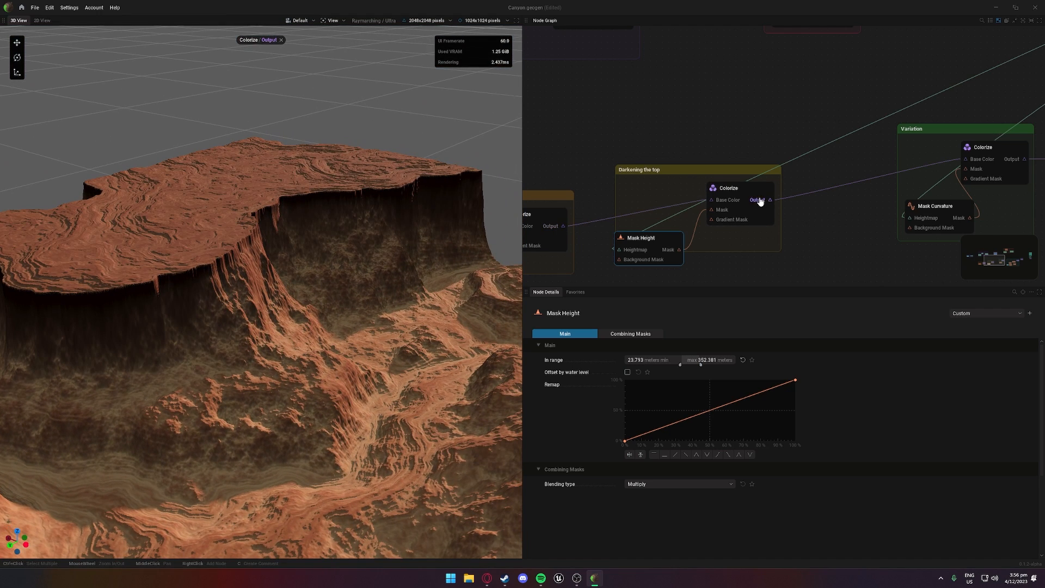
Step: Open the parameters of the Colorize node in the group that darkens the top
click(735, 206)
scroll(735, 207, down, 1)
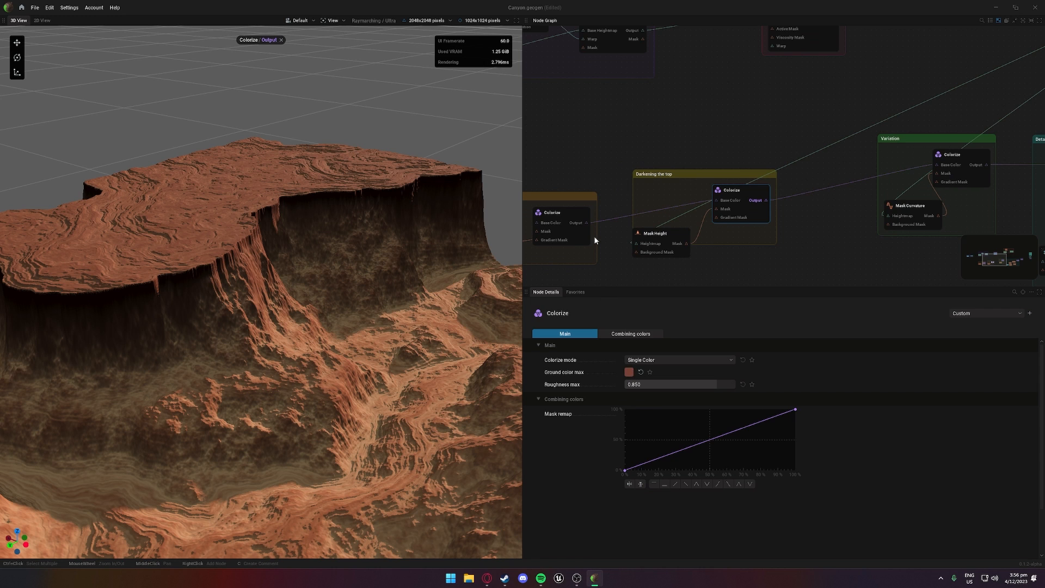
click(575, 217)
click(739, 194)
Step: Preview the Variation group's Mask Curvature mask and compare its Colorize output with that of the preceding group
middle_drag(799, 204, 601, 196)
click(734, 208)
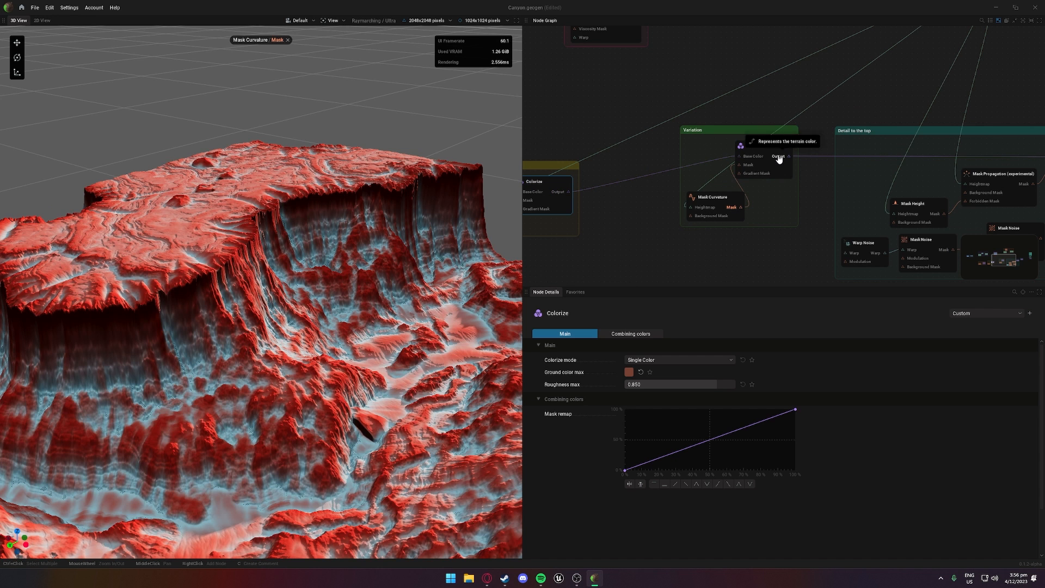
scroll(416, 209, down, 2)
drag(416, 209, 376, 211)
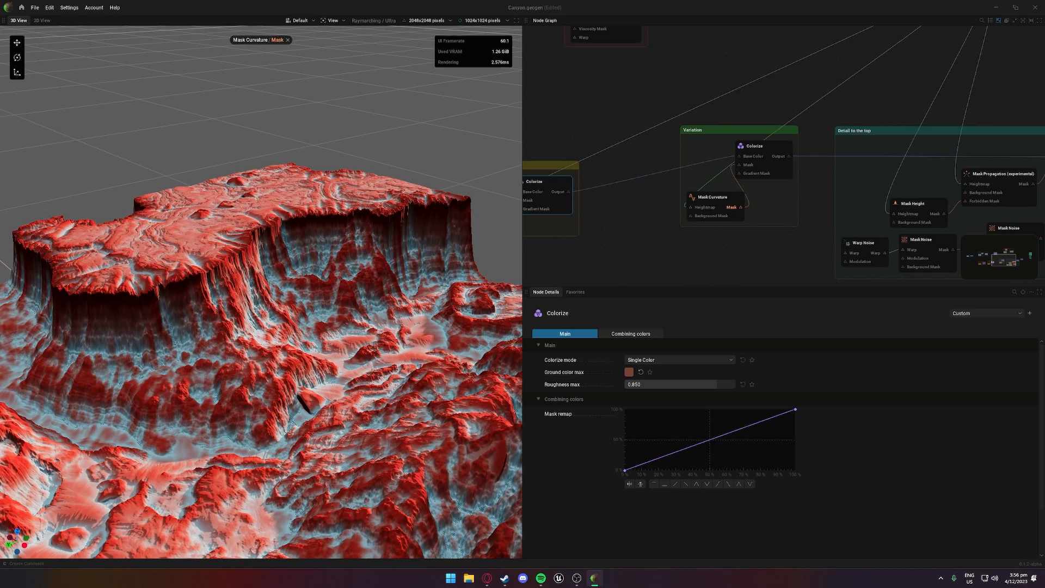
click(779, 157)
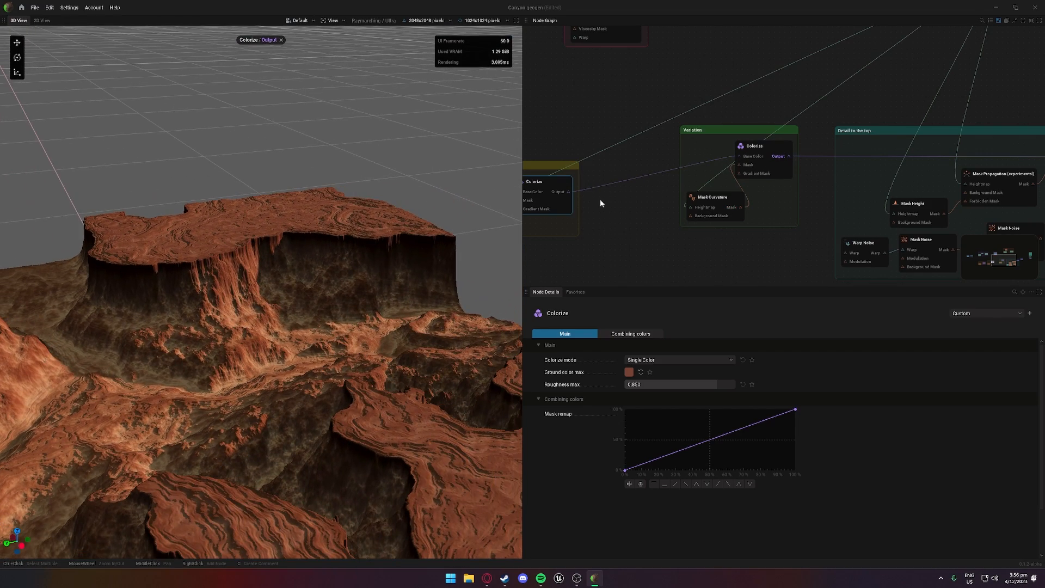
click(557, 192)
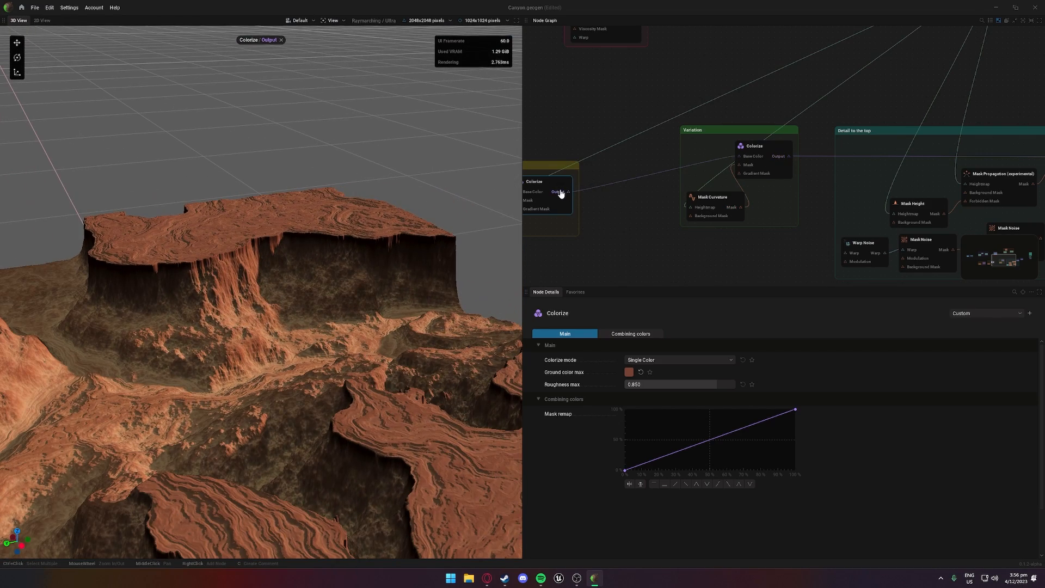
click(779, 158)
Step: Preview the Colorize output of the group that adds detail to the top and inspect the plateau
middle_drag(822, 219, 544, 178)
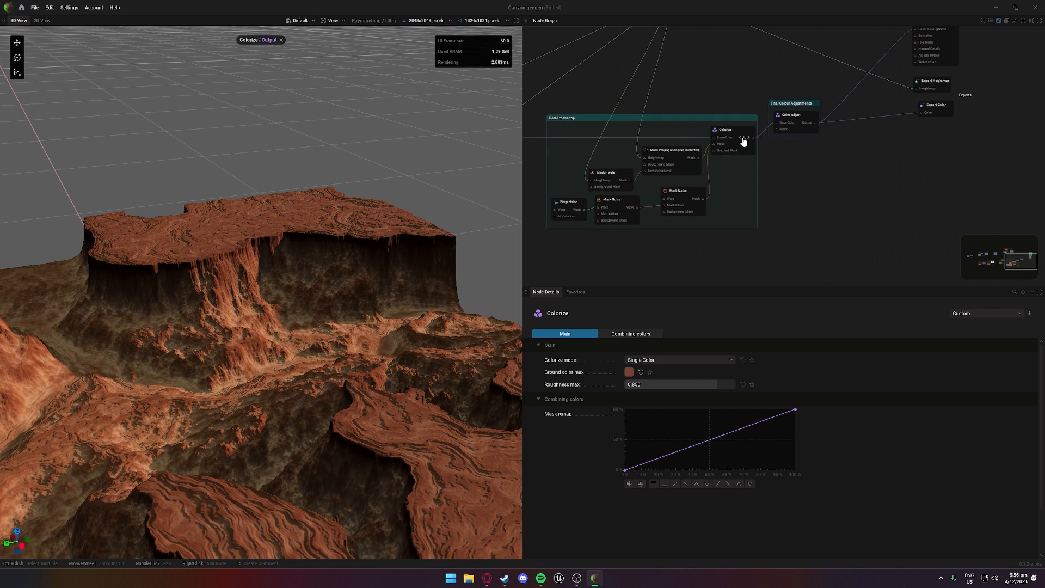
drag(443, 244, 289, 298)
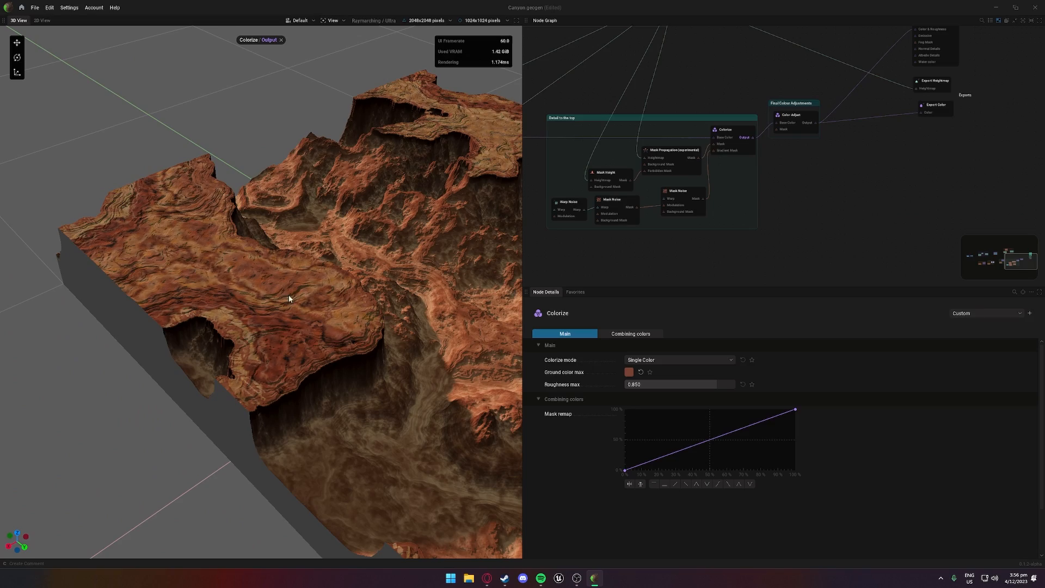
middle_drag(357, 206, 163, 229)
drag(163, 229, 284, 272)
Step: Preview the Mask Propagation and Mask Height masks in the group that adds detail to the top
middle_drag(700, 166, 710, 172)
click(707, 164)
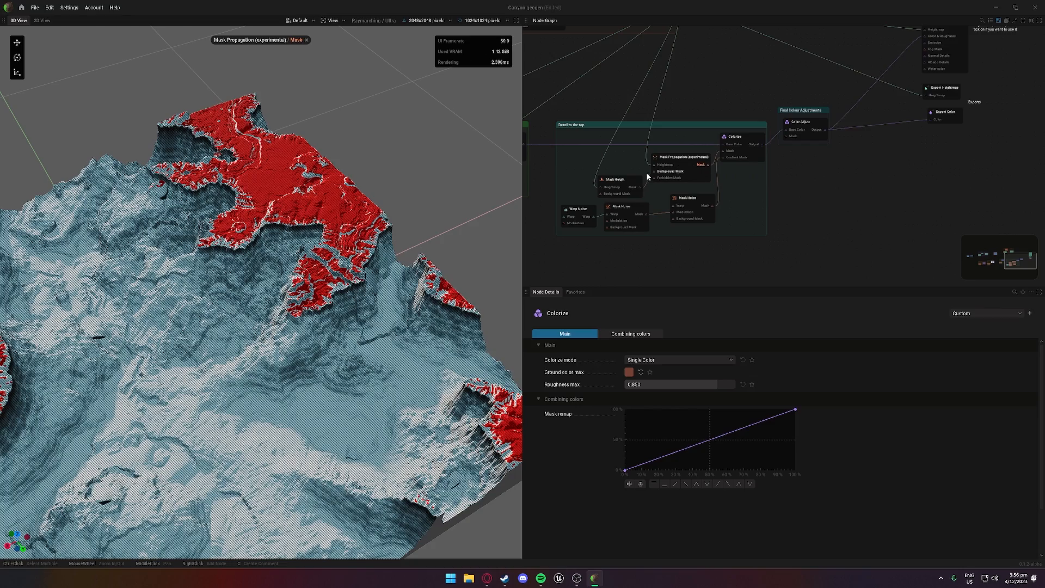
drag(414, 180, 430, 233)
scroll(430, 235, up, 4)
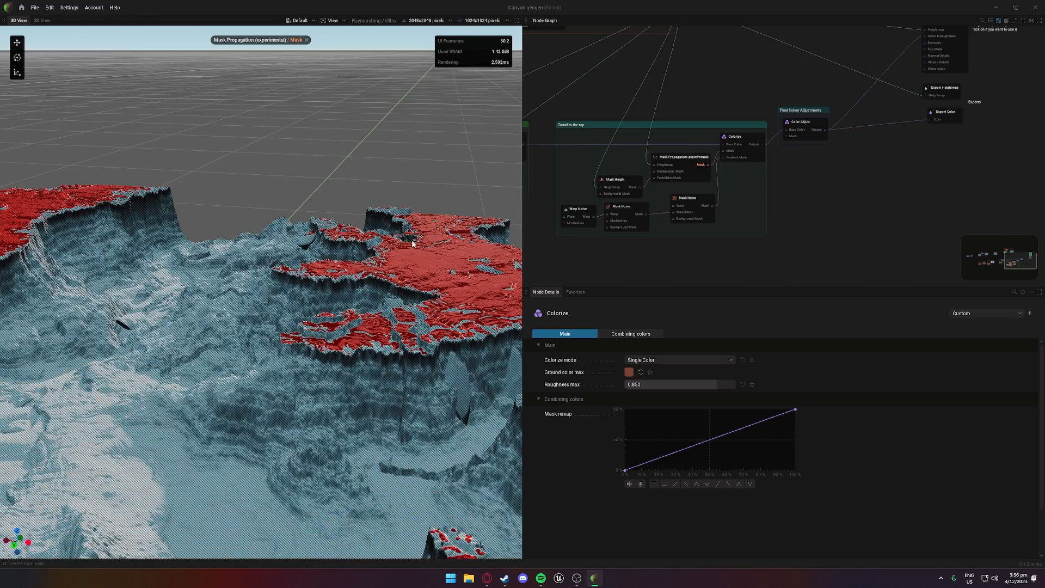
click(632, 187)
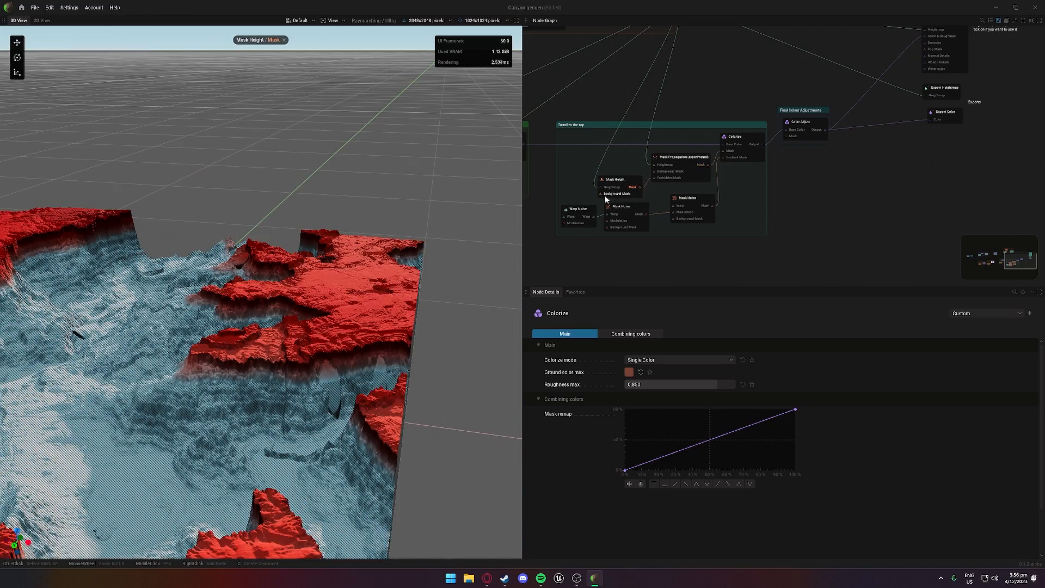
middle_drag(622, 257, 636, 256)
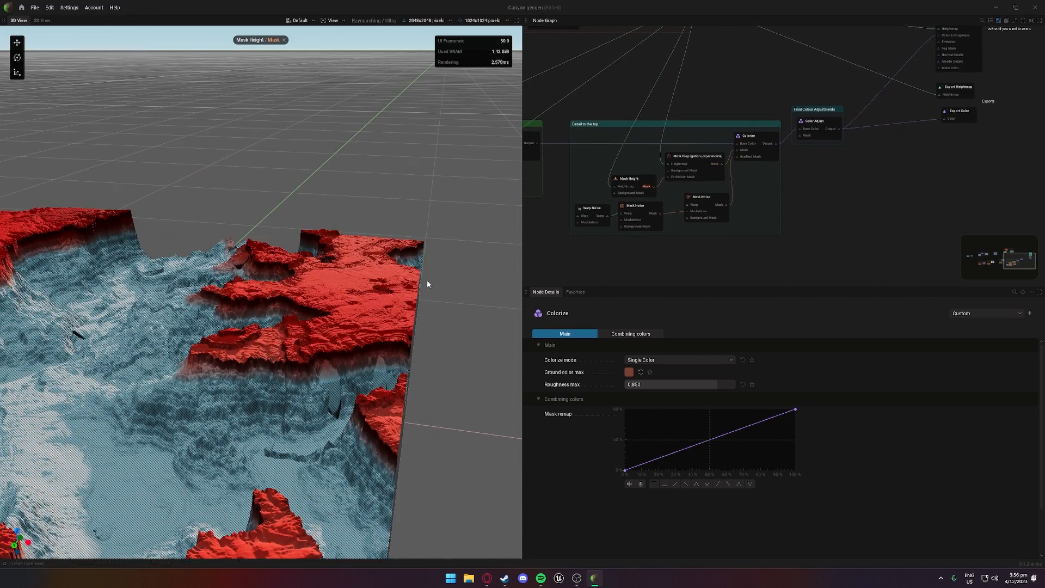
drag(427, 279, 463, 239)
Step: Preview the Warp Noise, Mask Noise and Colorize outputs in the top detail group, and open the Colorize node's parameters
click(602, 216)
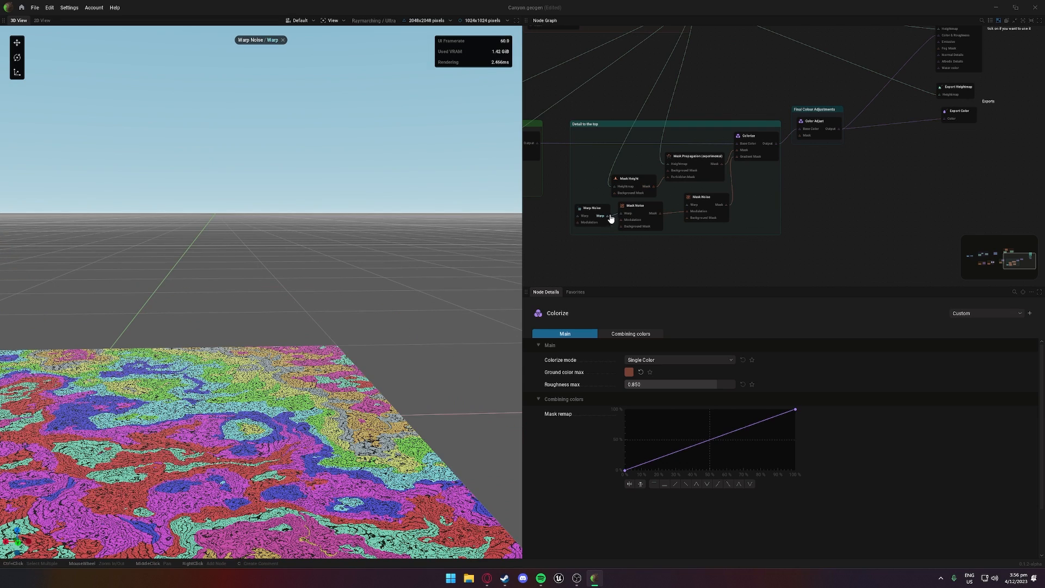
click(654, 213)
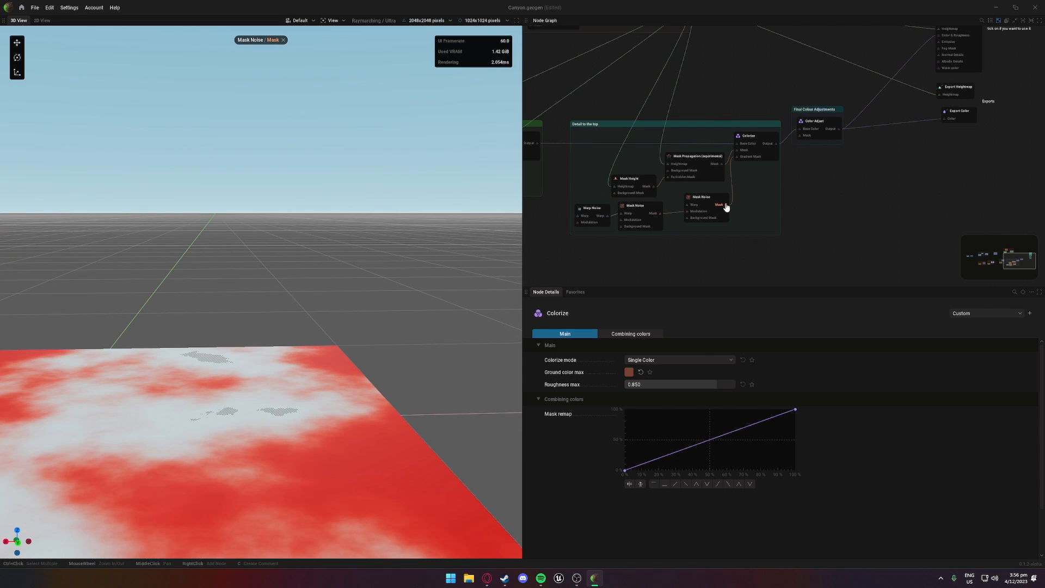
click(768, 143)
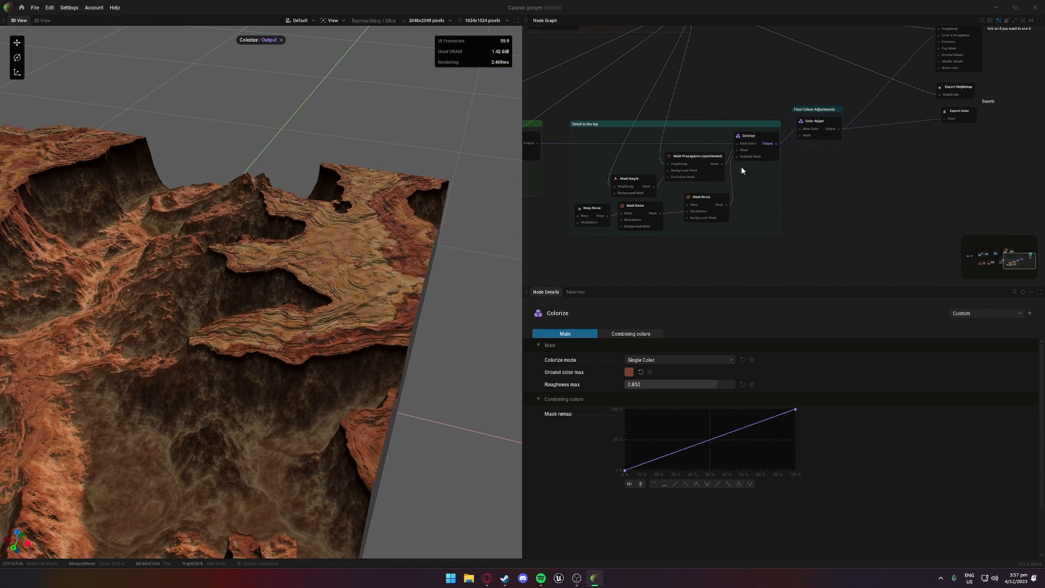
click(756, 139)
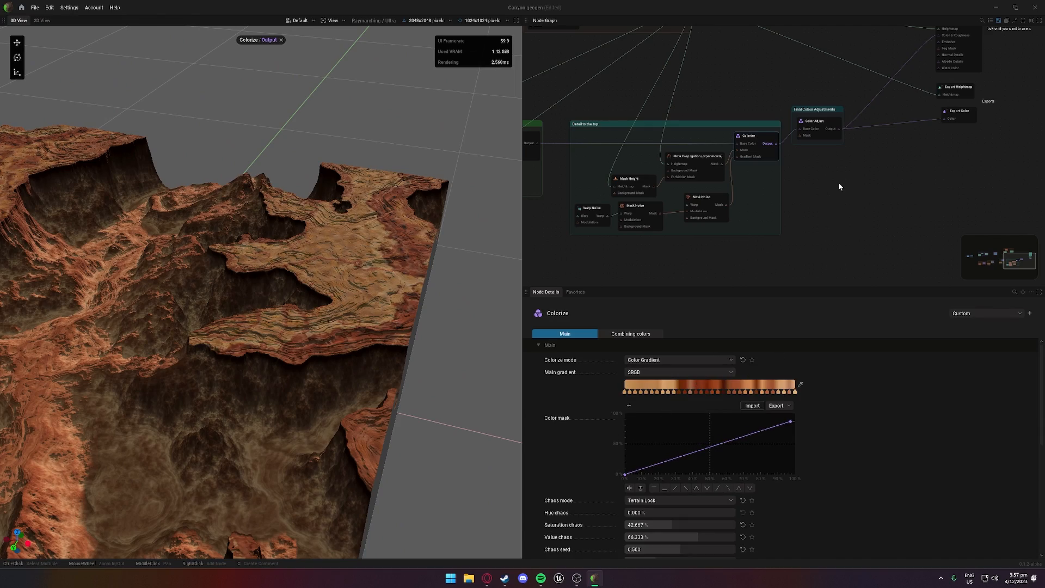
Step: Preview the Color Adjust output in the final colour adjustments group and review the node's color correction parameters
middle_drag(839, 183, 789, 209)
click(782, 157)
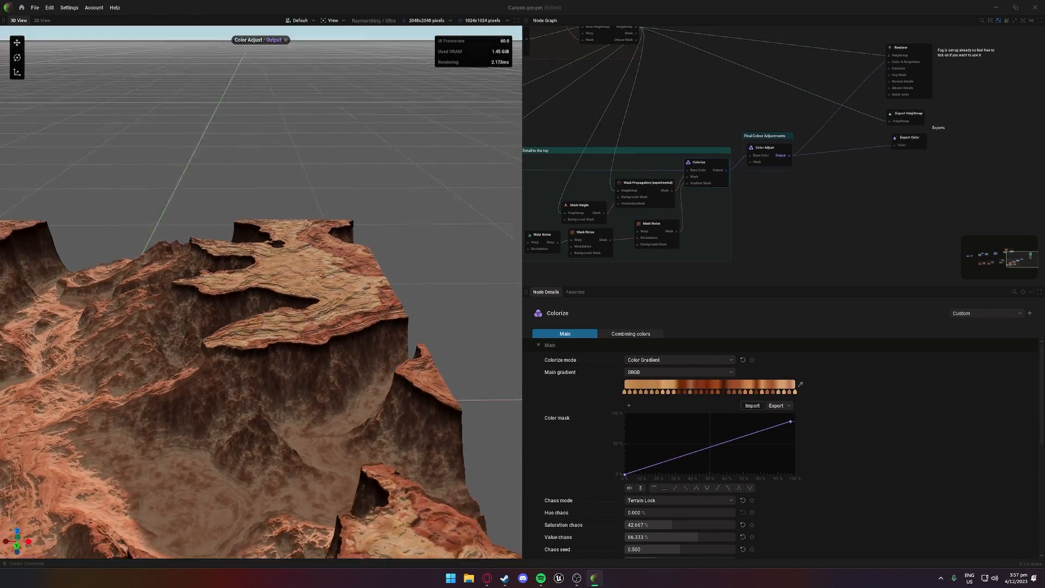
click(760, 161)
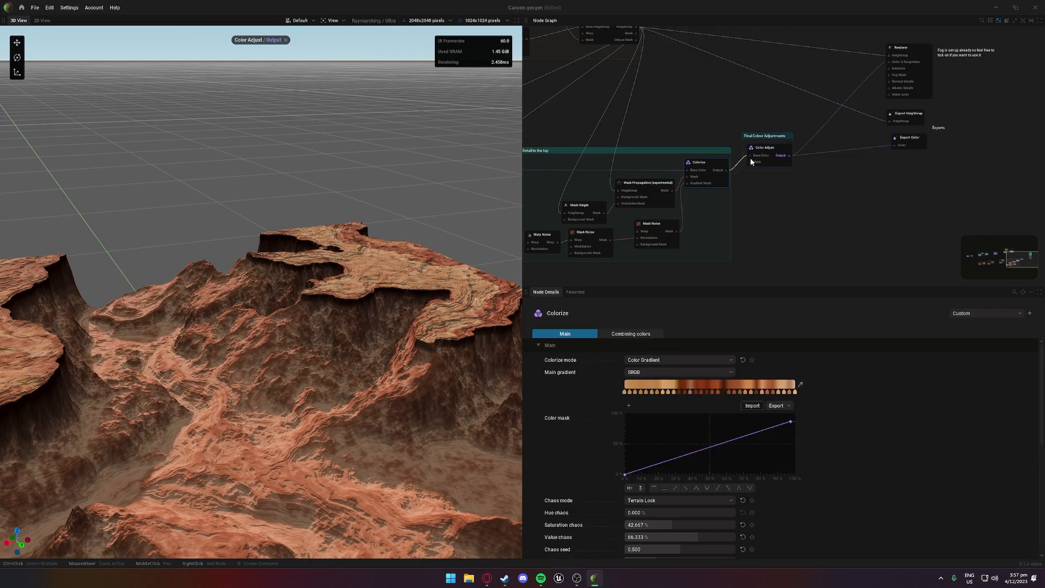
scroll(652, 358, down, 2)
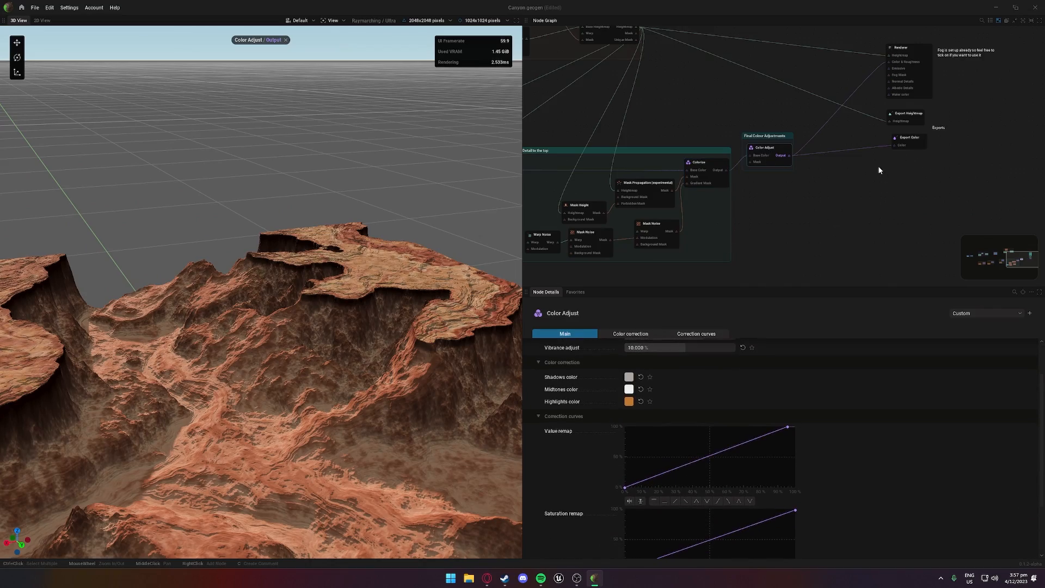
Step: Close the Color Adjust preview and inspect the final rendered canyon from several angles and distances
middle_drag(623, 54, 586, 117)
click(286, 40)
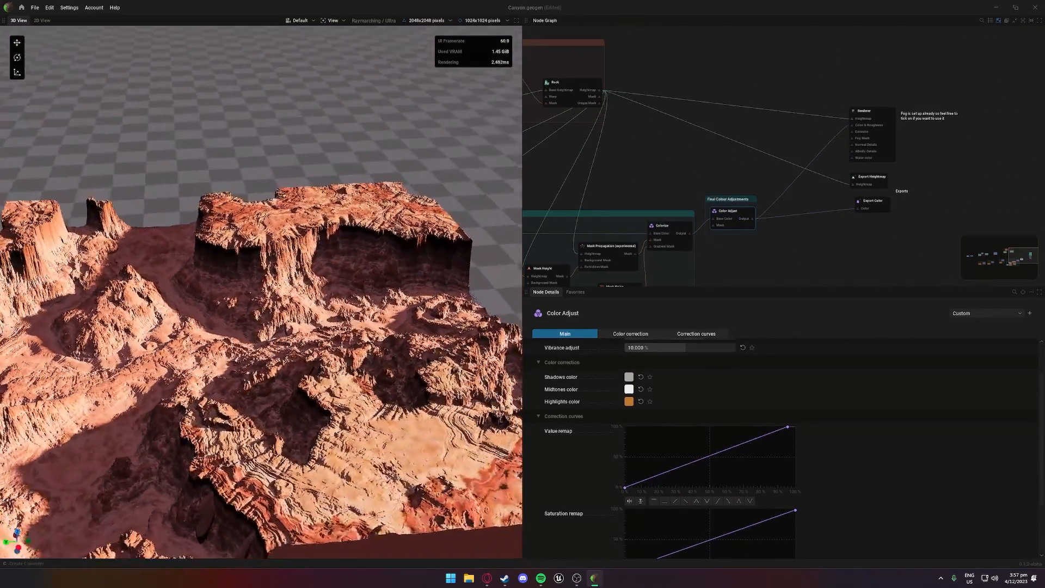
drag(414, 305, 103, 272)
scroll(387, 306, down, 5)
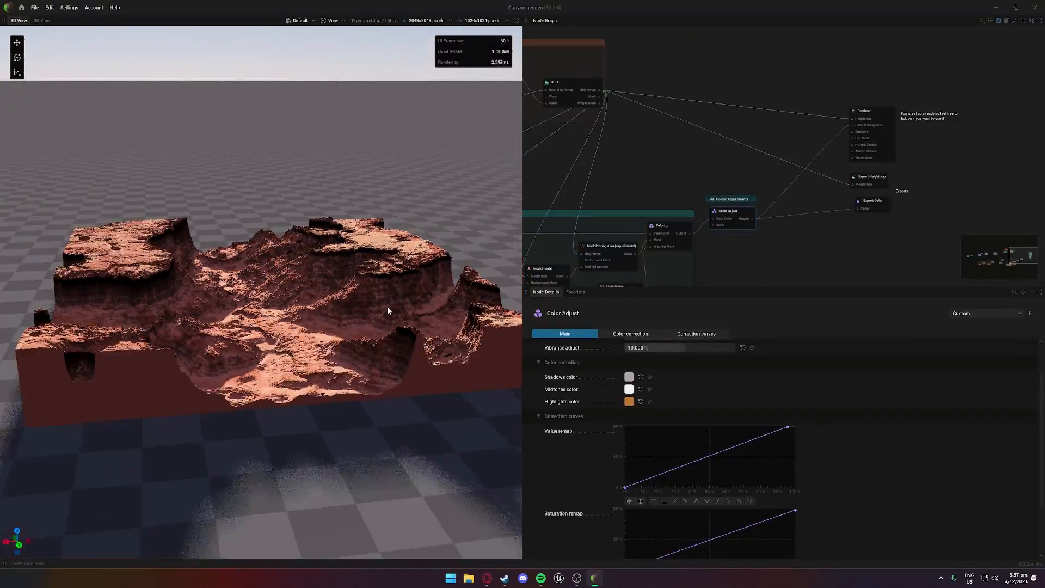
drag(387, 306, 361, 296)
scroll(379, 309, up, 4)
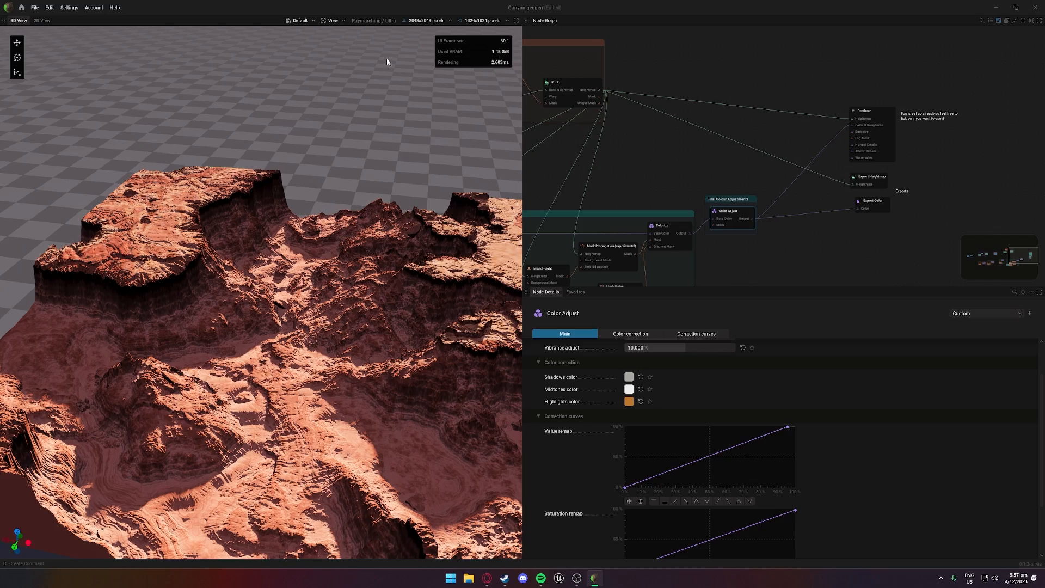
Step: Set the terrain resolution to 0.25 m/pixel and inspect the canyon's finer detail
click(427, 21)
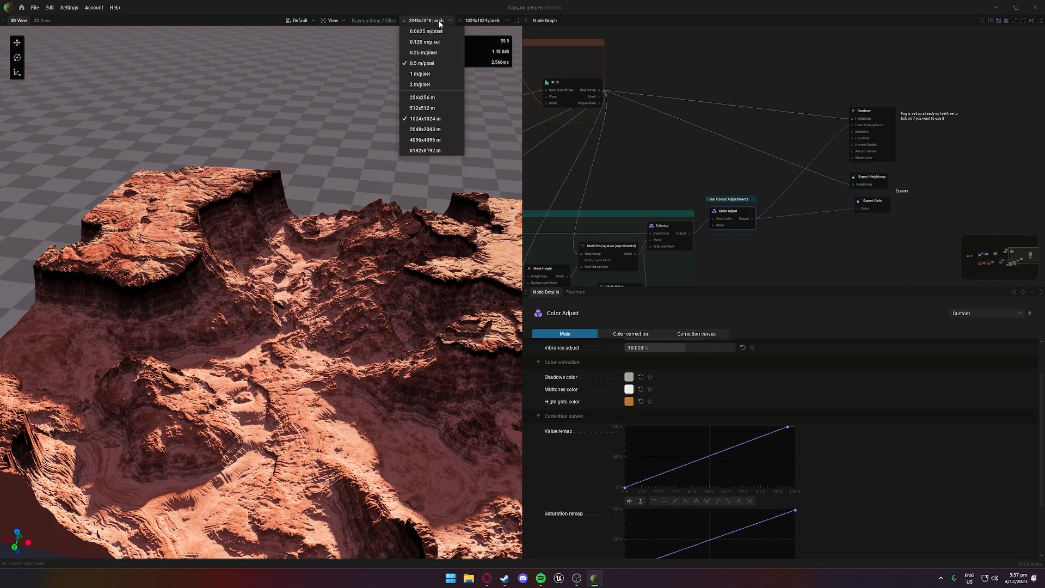
click(428, 54)
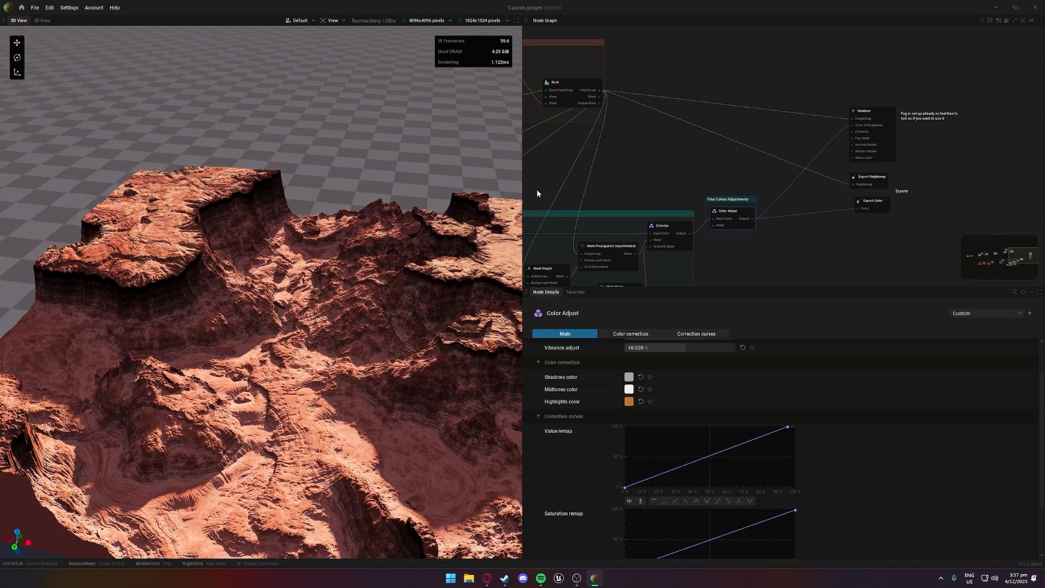
drag(414, 232, 303, 325)
scroll(355, 250, up, 3)
drag(366, 269, 444, 261)
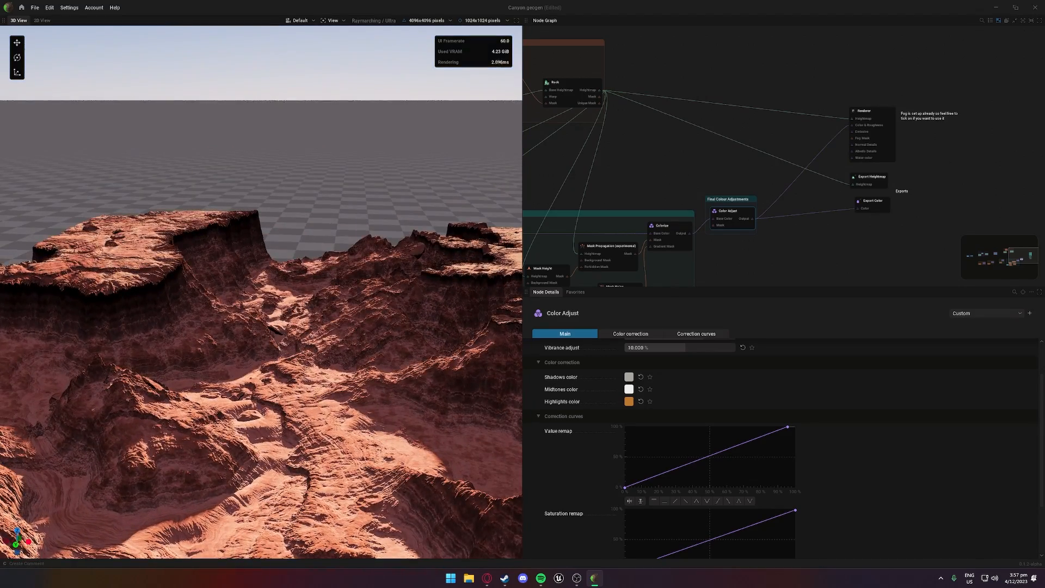
Step: Leave the Canyon project and open the SnowyMountain2 project from the saved projects
click(21, 7)
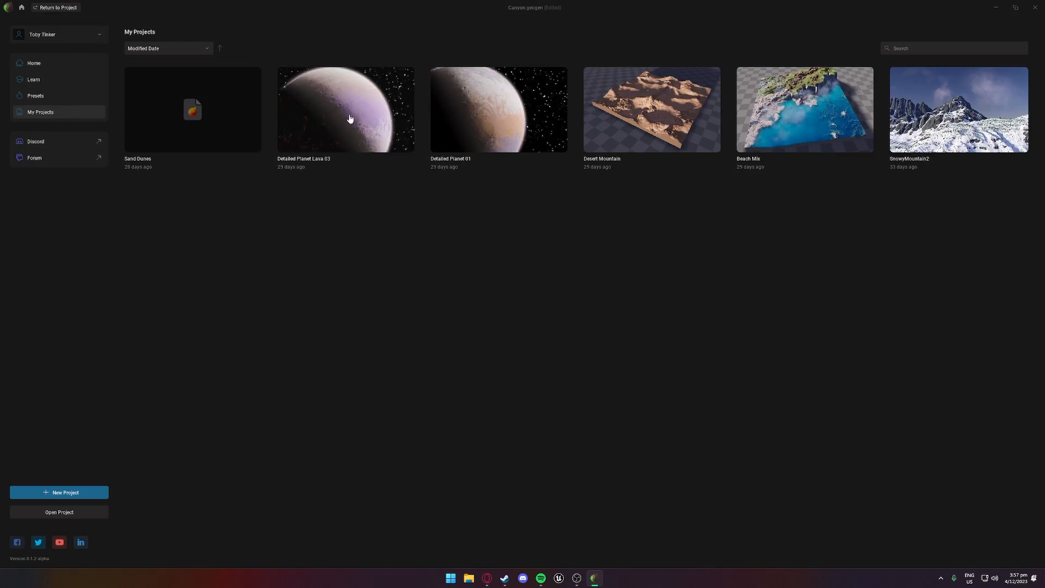
click(924, 119)
click(458, 312)
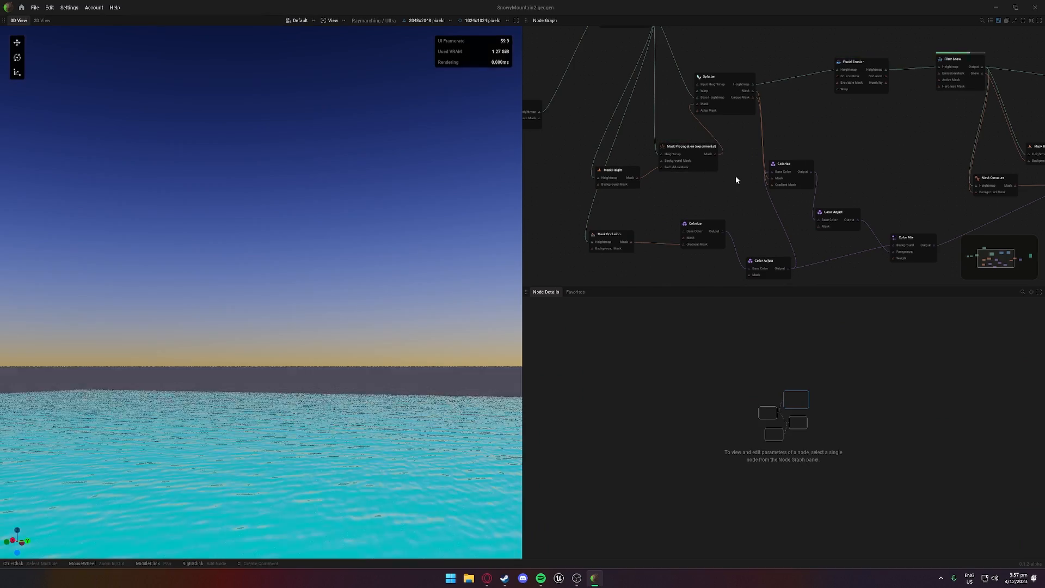
Step: Inspect the snowy mountain terrain and its lake from several angles and distances
scroll(737, 176, down, 1)
scroll(349, 231, down, 5)
drag(349, 231, 376, 213)
scroll(310, 218, down, 3)
drag(310, 218, 363, 222)
scroll(325, 219, up, 3)
scroll(348, 223, down, 3)
scroll(364, 223, up, 3)
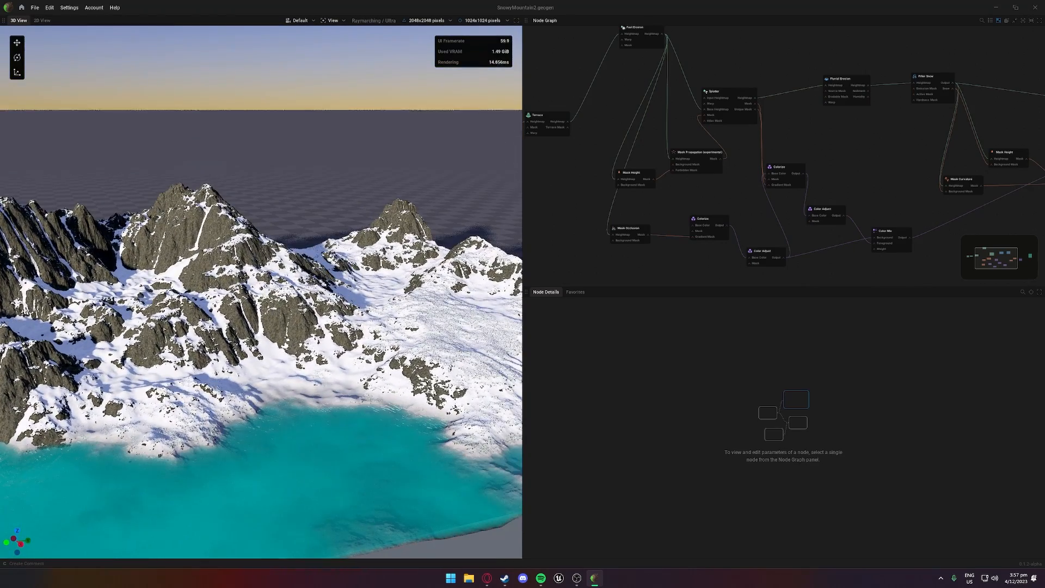
Step: Set the terrain resolution to 0.25 m/pixel and follow the calculation at the Fluvial Erosion node
click(426, 20)
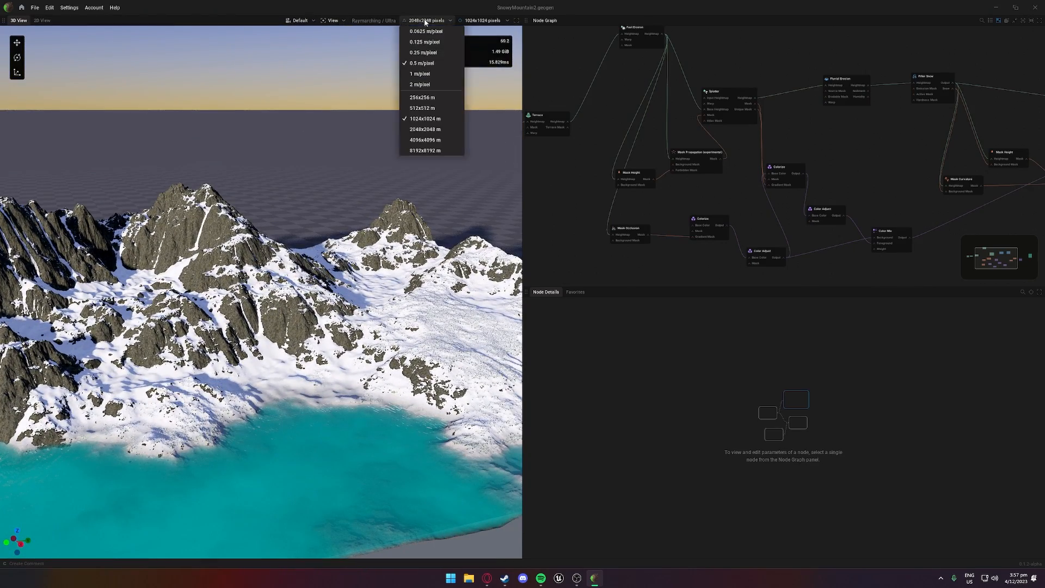
click(431, 57)
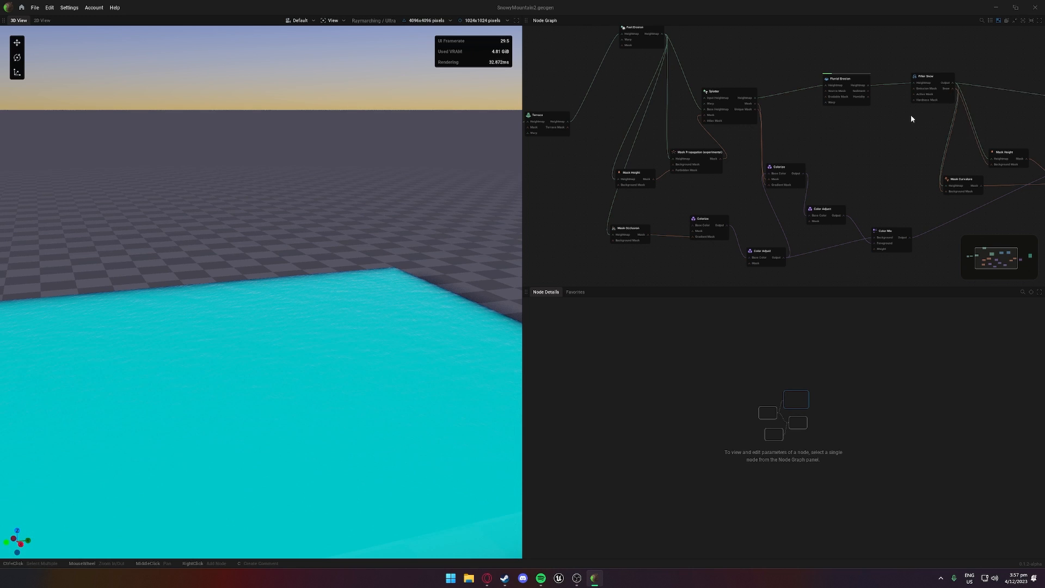
scroll(879, 119, down, 1)
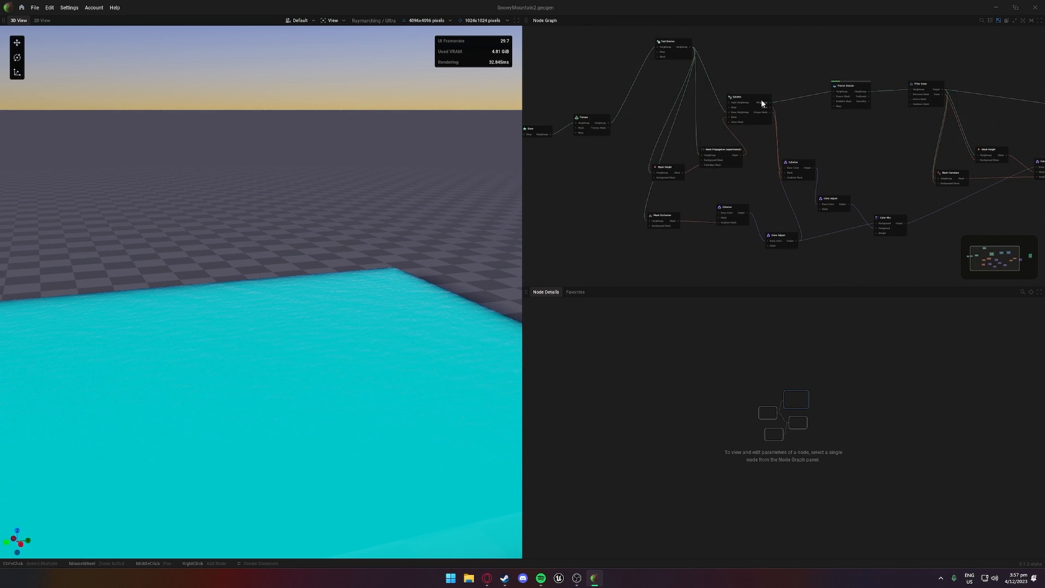
middle_drag(877, 135, 802, 138)
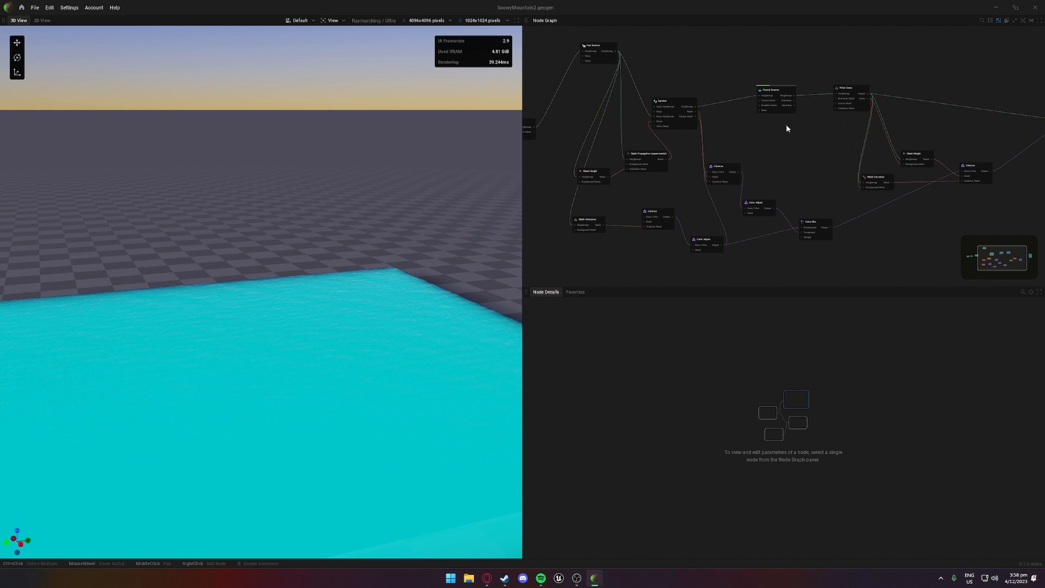
scroll(784, 126, down, 1)
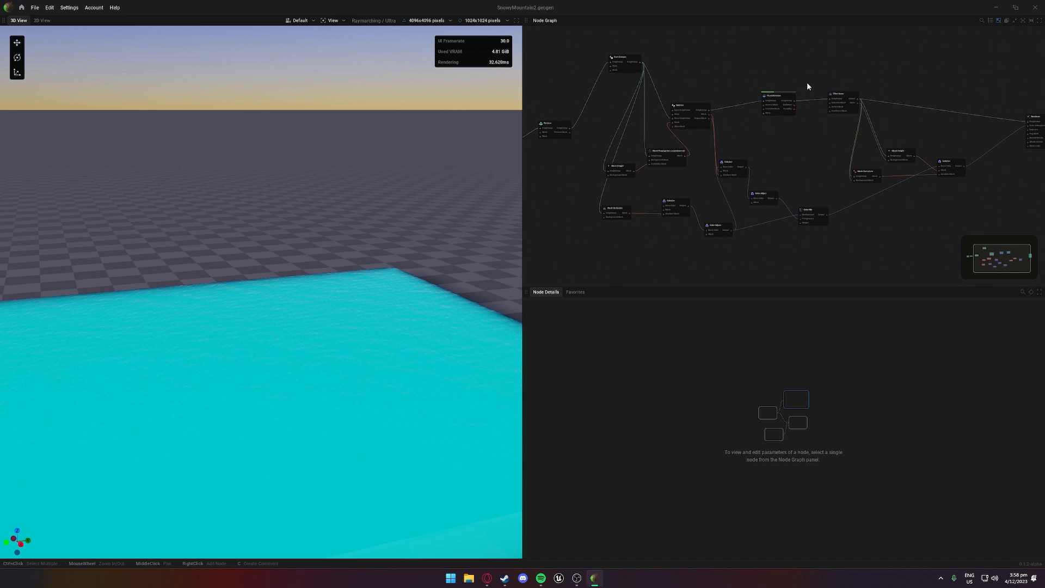
scroll(807, 81, up, 2)
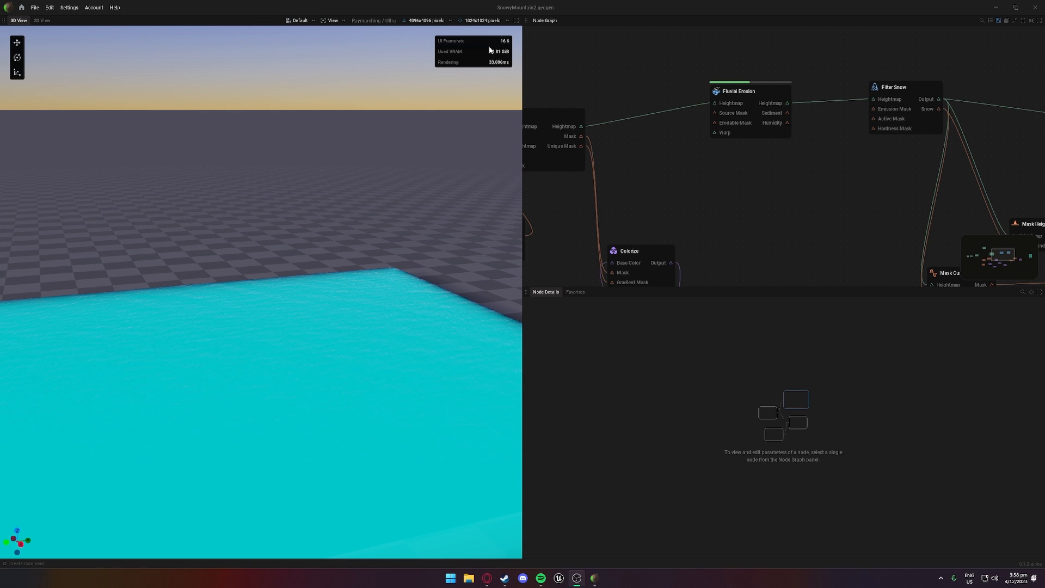
click(609, 75)
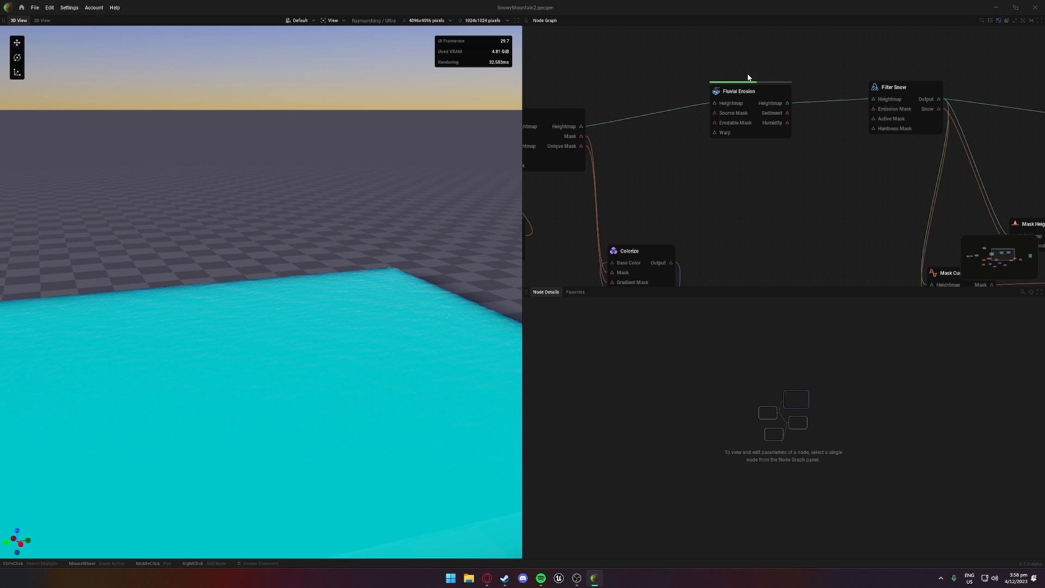
middle_drag(766, 67, 679, 109)
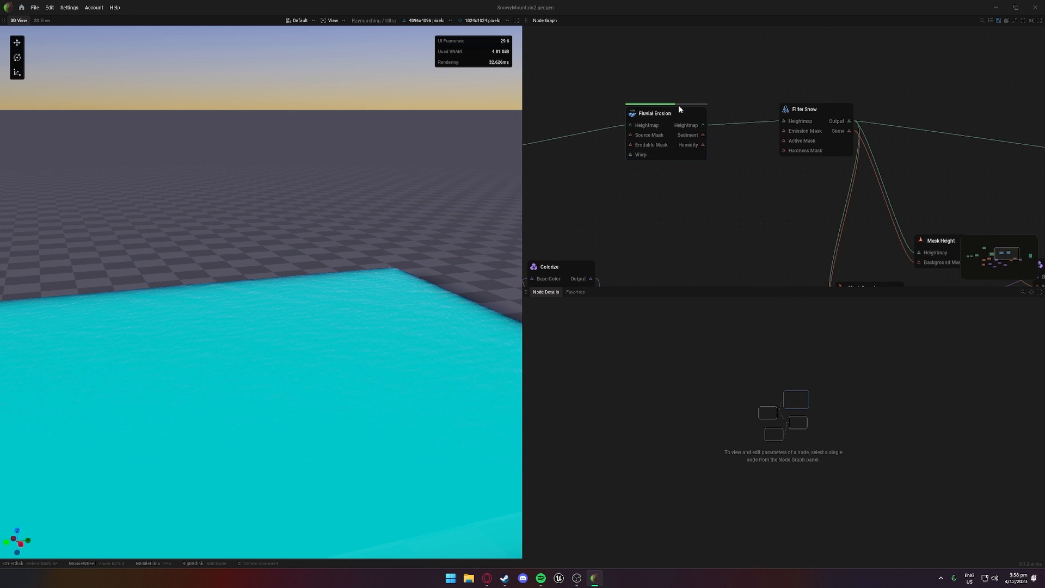
Step: Look over the SnowyMountain2 node graph from its first nodes through to the terrain output
scroll(680, 109, down, 5)
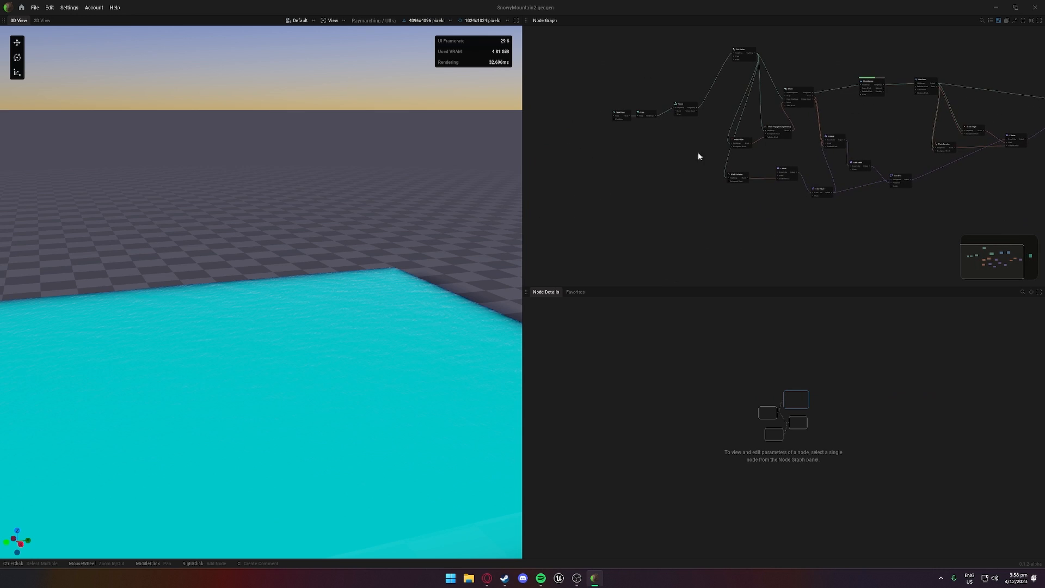
middle_drag(673, 151, 622, 167)
scroll(812, 145, up, 2)
mouse_move(812, 145)
middle_down()
mouse_move(763, 168)
mouse_move(831, 145)
middle_up()
middle_drag(635, 147, 674, 154)
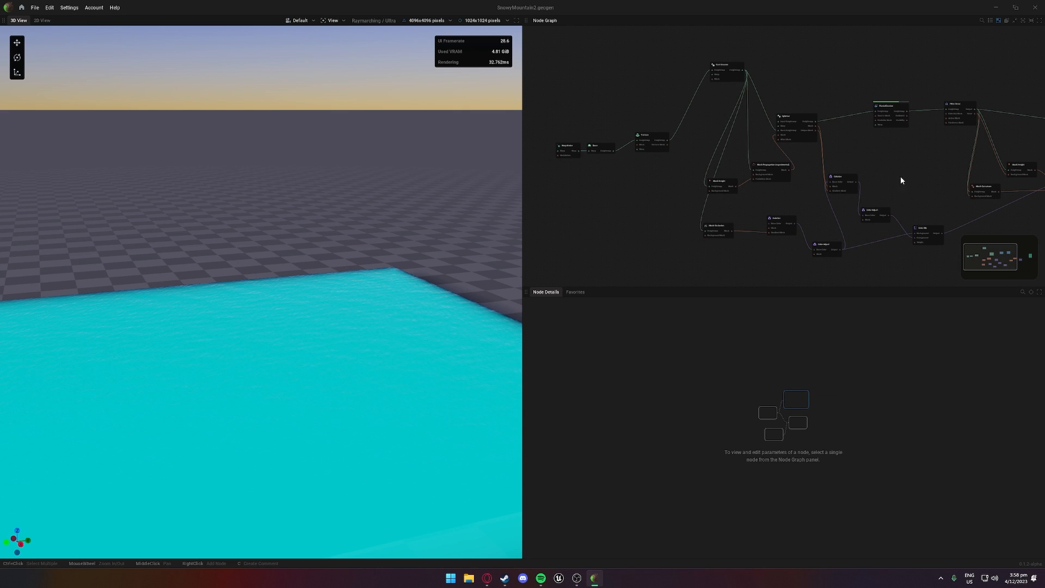
middle_drag(901, 181, 752, 206)
scroll(770, 166, up, 1)
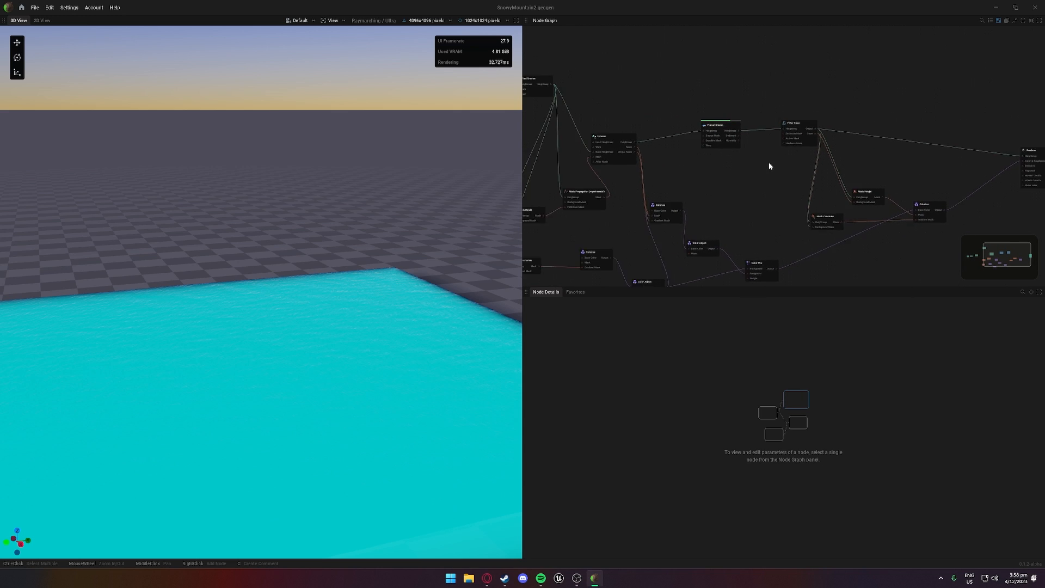
scroll(770, 166, up, 2)
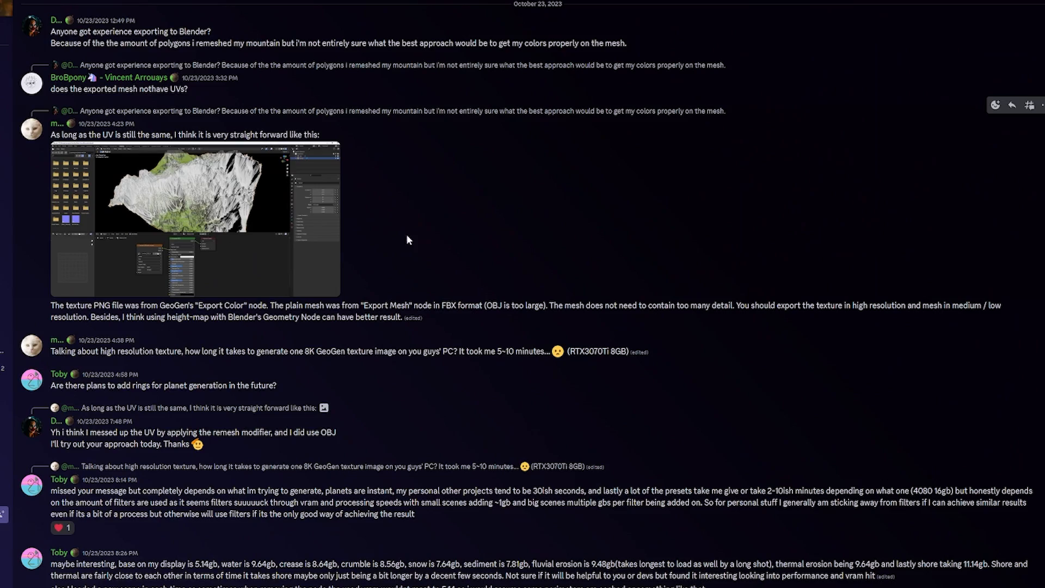
Step: Switch to Discord and read the discussion about GeoGen's texture generation times and VRAM usage
scroll(315, 330, down, 3)
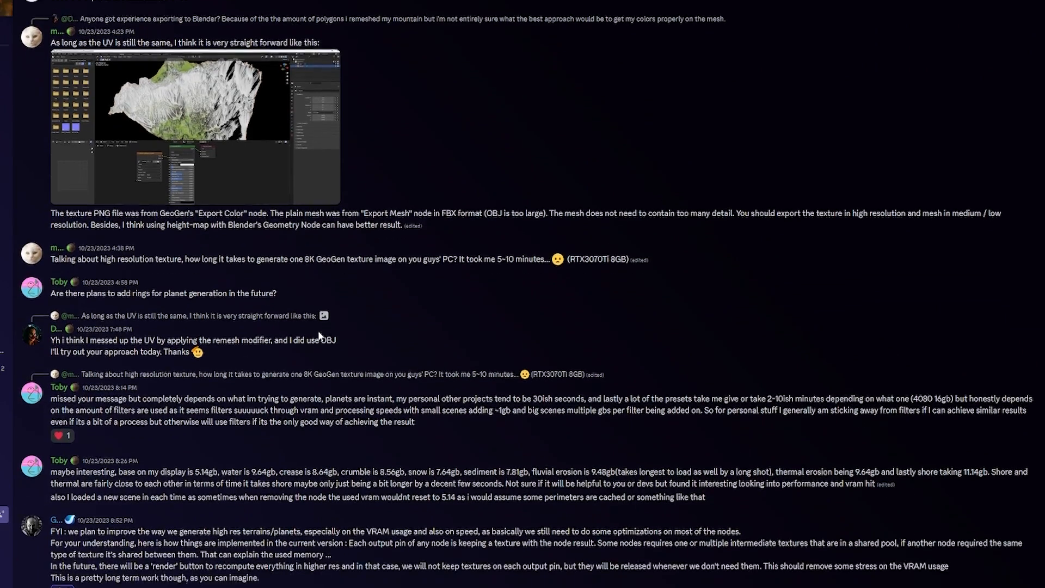
scroll(146, 342, down, 1)
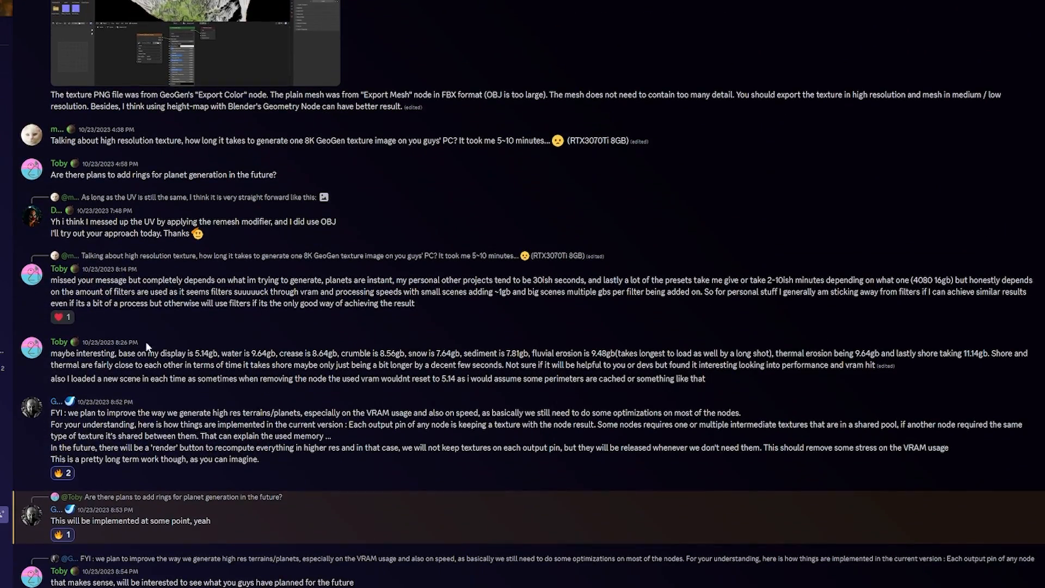
scroll(195, 359, down, 1)
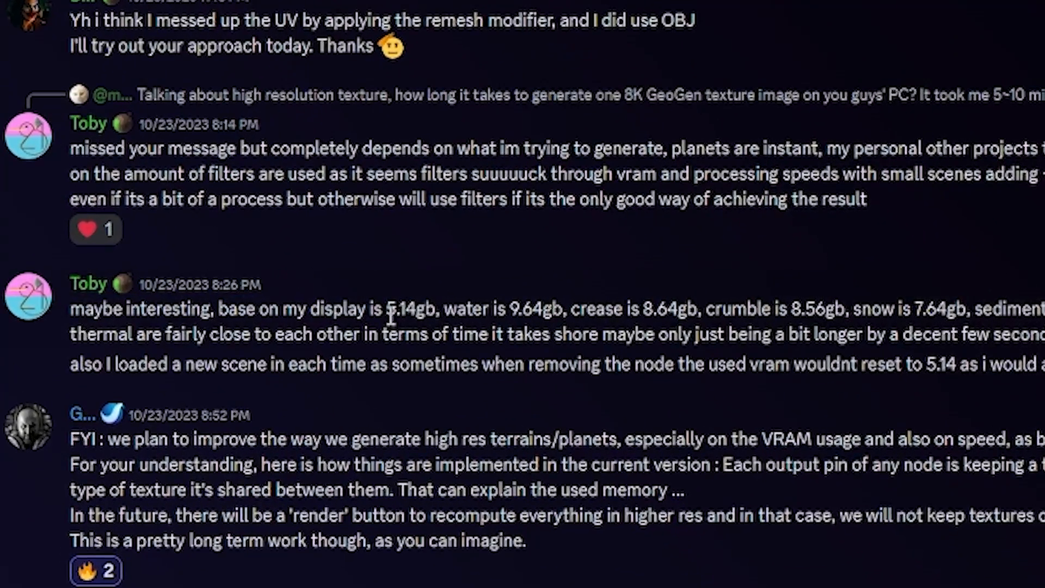
Step: Highlight and read the VRAM figures for the base scene and the water, crease, crumble and snow filters
drag(386, 313, 408, 314)
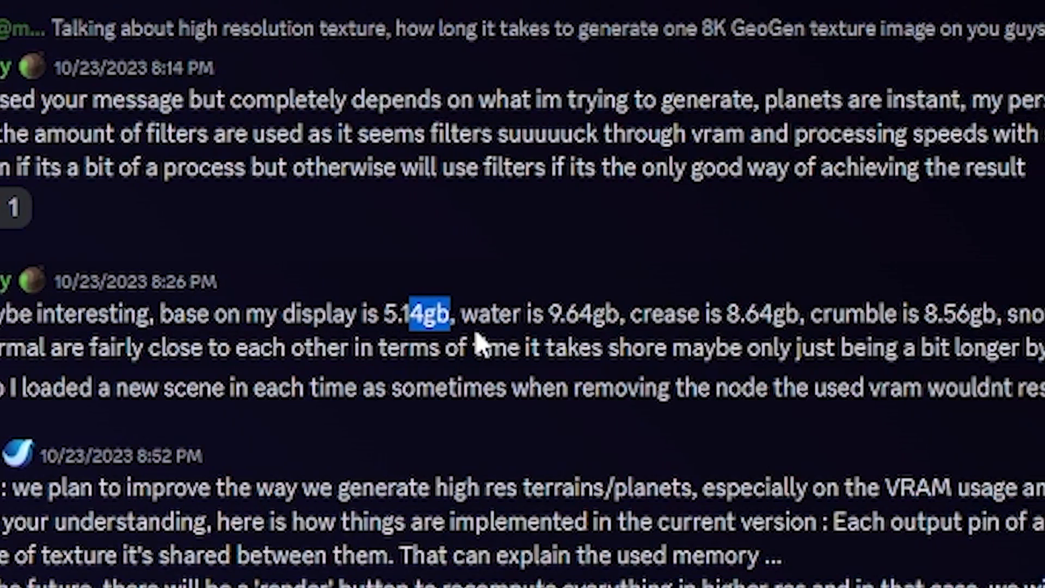
mouse_move(500, 314)
mouse_down()
mouse_move(653, 314)
mouse_move(508, 313)
mouse_up()
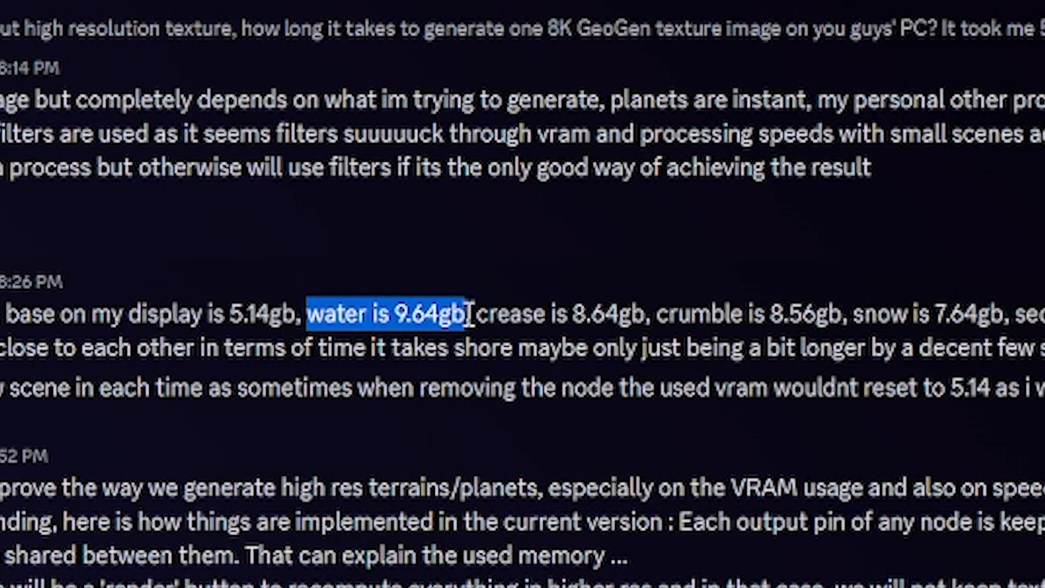
click(567, 323)
drag(278, 324, 327, 318)
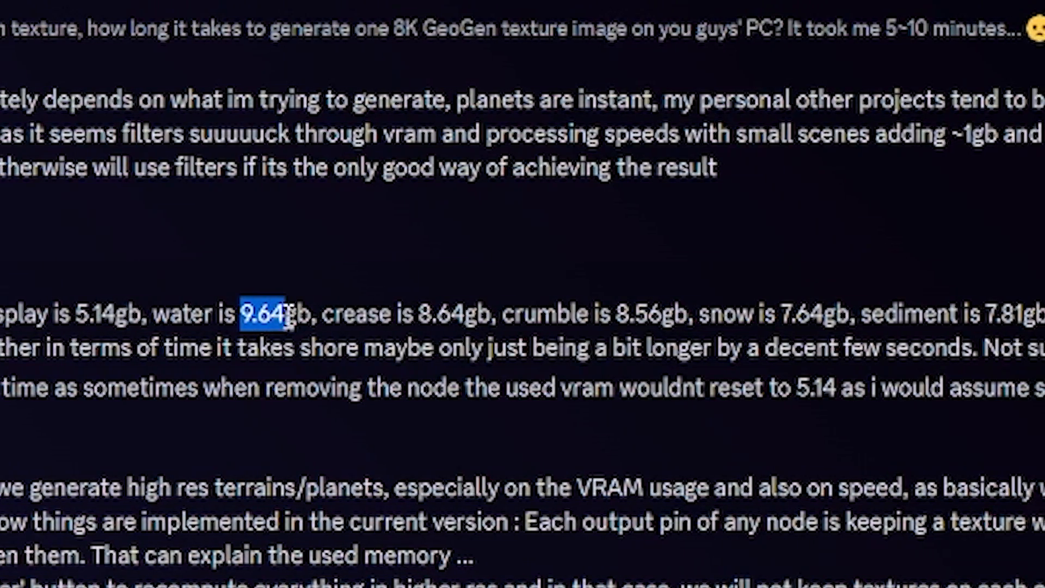
click(363, 324)
drag(393, 321, 637, 319)
click(419, 331)
click(610, 312)
click(768, 322)
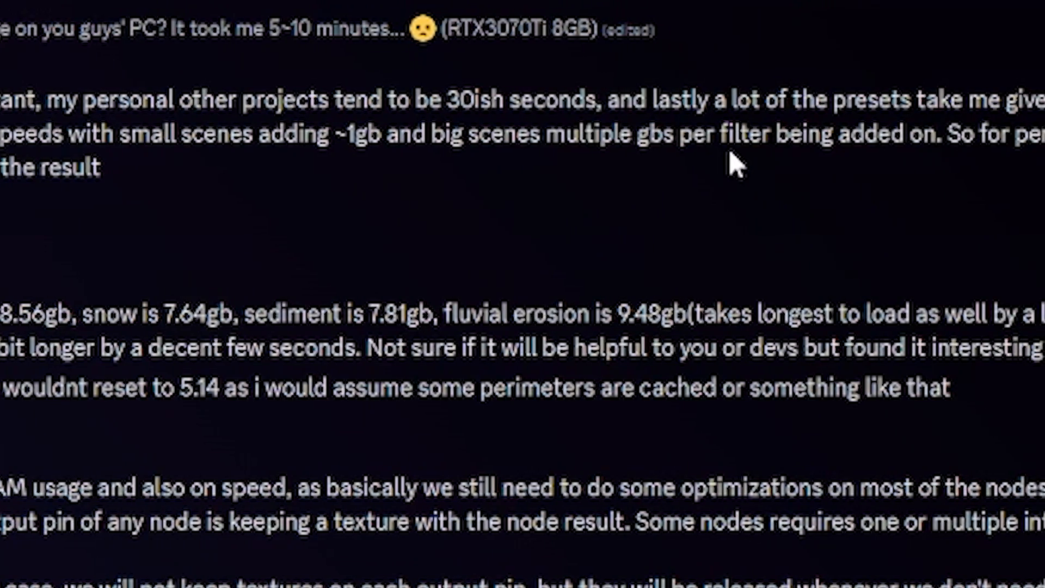
Step: Highlight and read the message's remark on fluvial erosion's VRAM use and loading time
drag(488, 315, 612, 313)
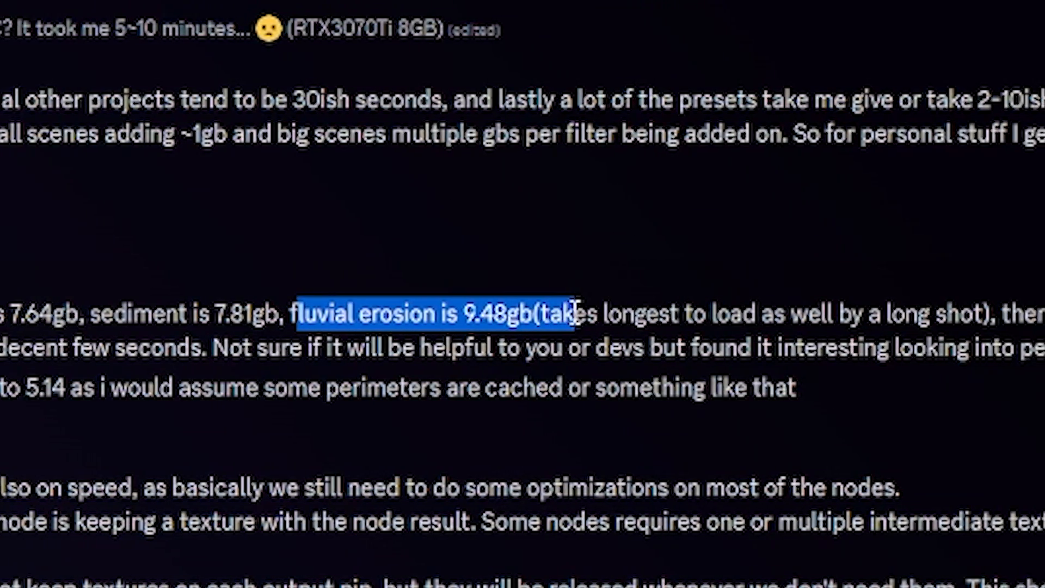
click(592, 313)
drag(365, 313, 753, 308)
click(598, 306)
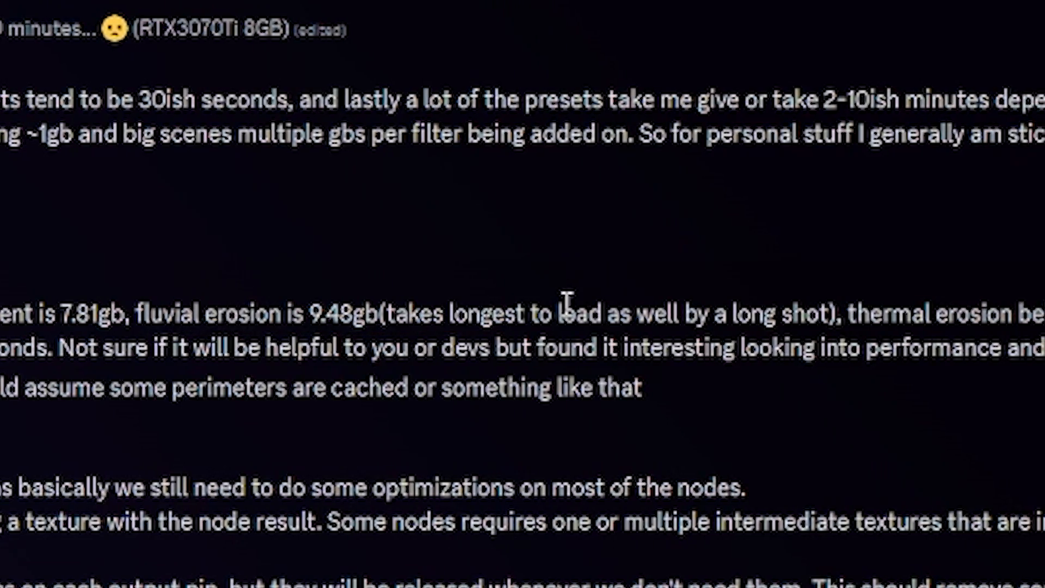
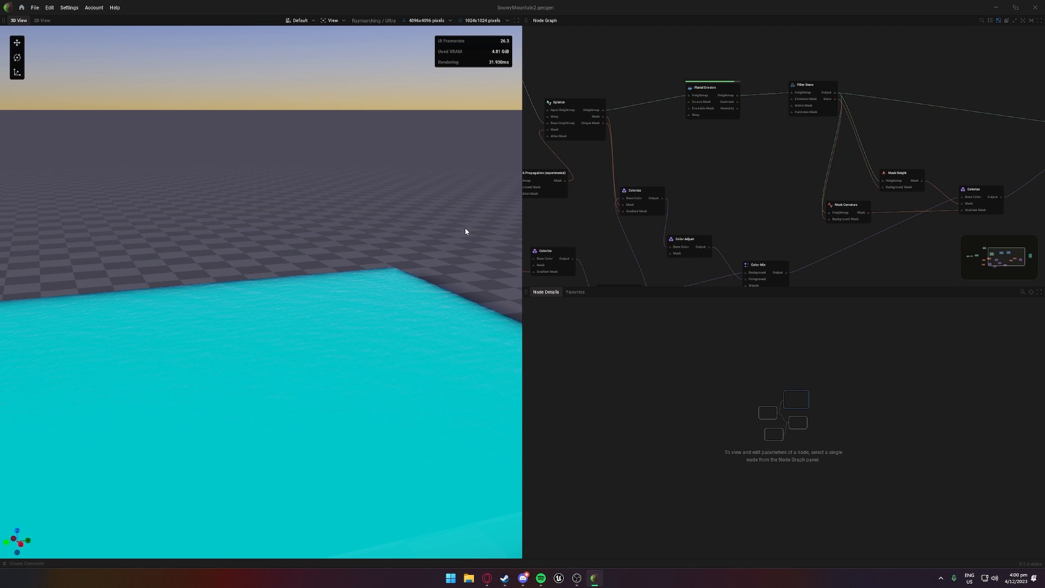
Step: Return to GeoGen and follow the calculation from Fluvial Erosion through Filter Snow toward the output node
scroll(686, 187, down, 1)
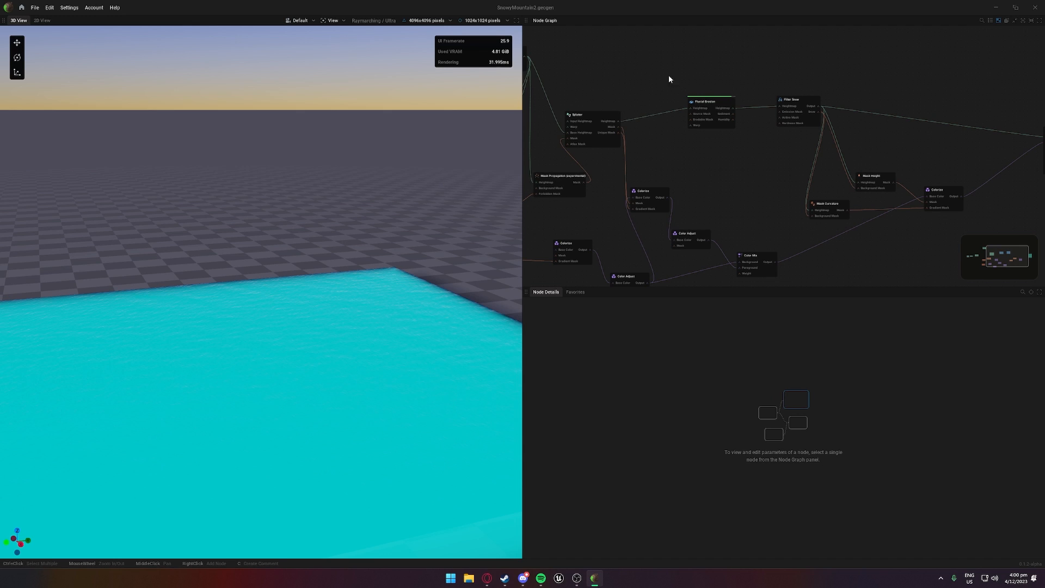
scroll(763, 76, up, 2)
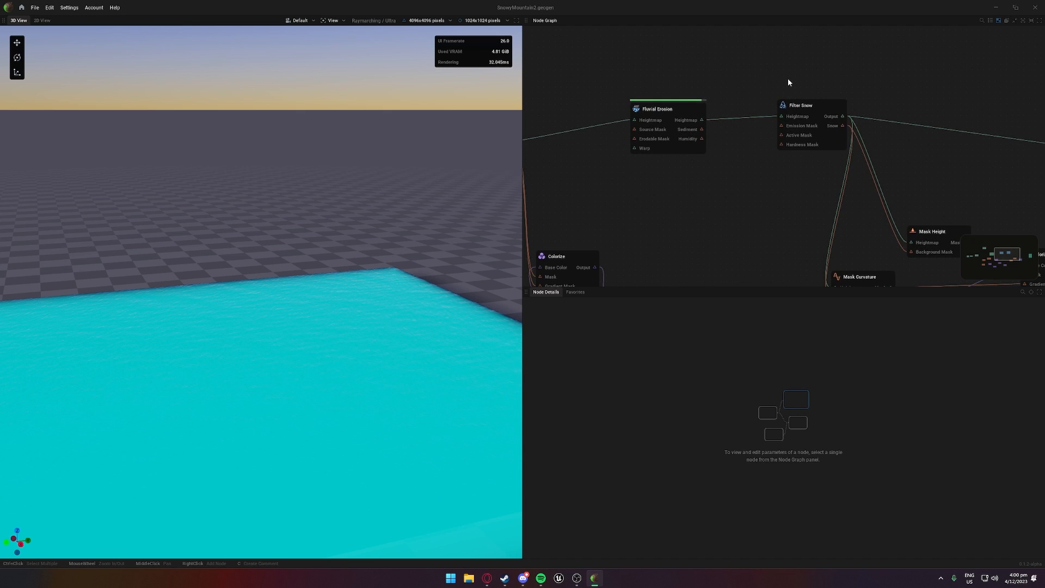
scroll(789, 80, down, 1)
scroll(863, 79, up, 2)
scroll(862, 79, down, 1)
scroll(865, 91, down, 1)
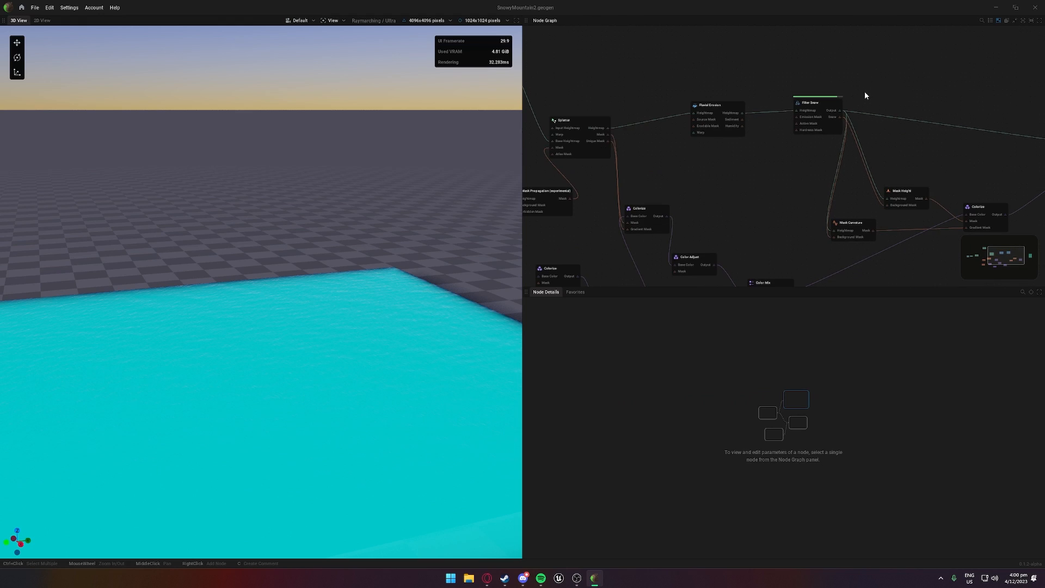
middle_drag(891, 94, 807, 87)
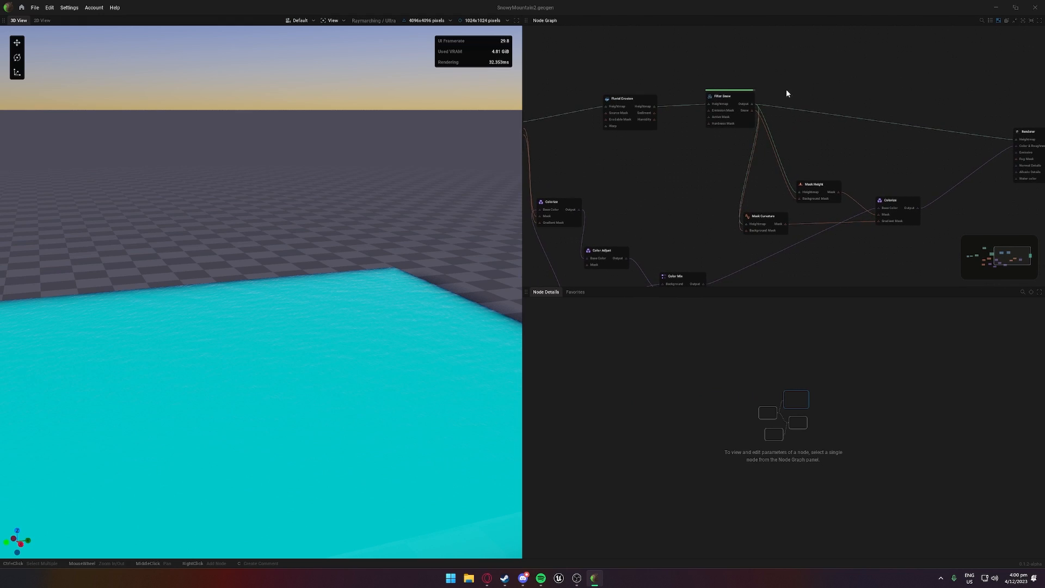
scroll(723, 143, down, 1)
Step: Inspect the recalculated snowy mountain's rock detail up close, and the lake from farther back
scroll(409, 337, up, 4)
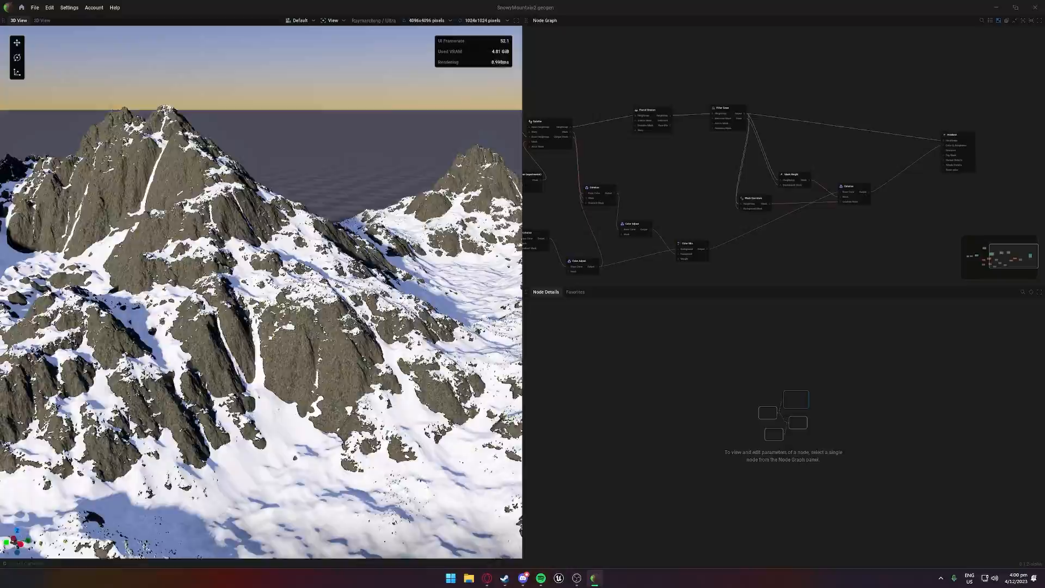
key(w)
right_drag(410, 338, 343, 325)
key(s)
key(s)
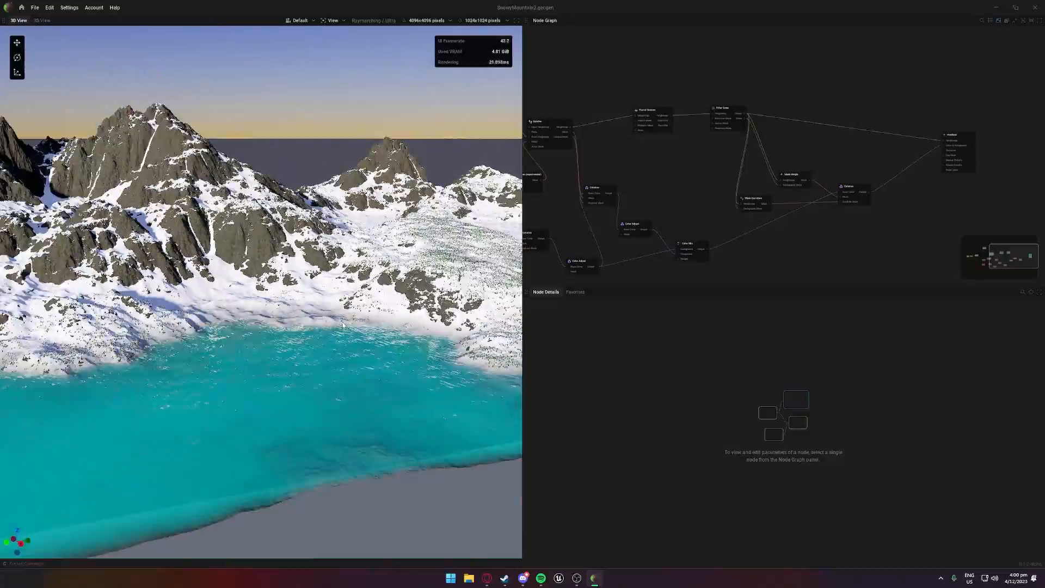
Step: Turn to the tree-covered slope between the lakes and inspect the individual trees up close
drag(343, 325, 245, 346)
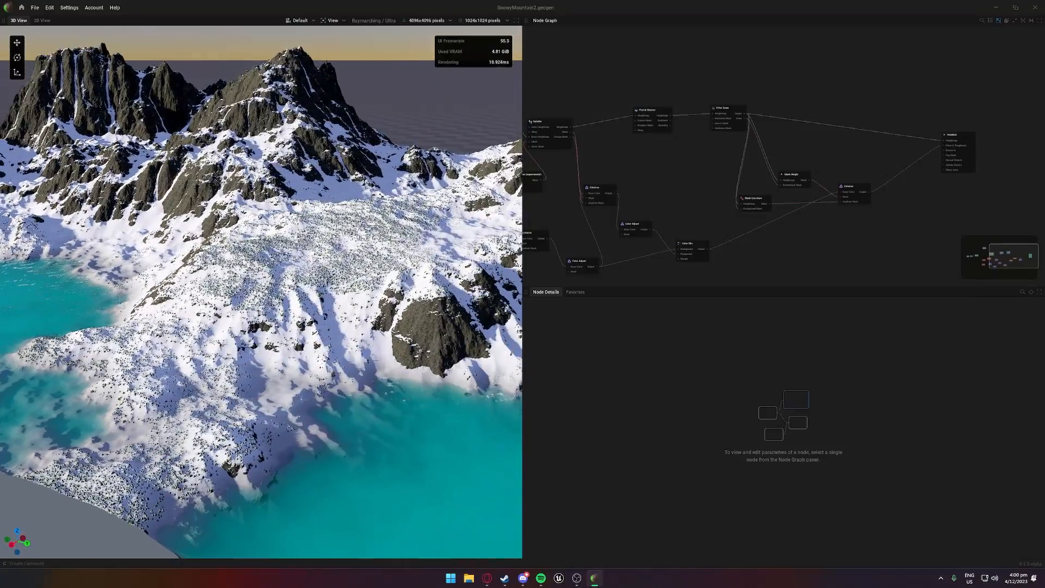
scroll(346, 308, up, 5)
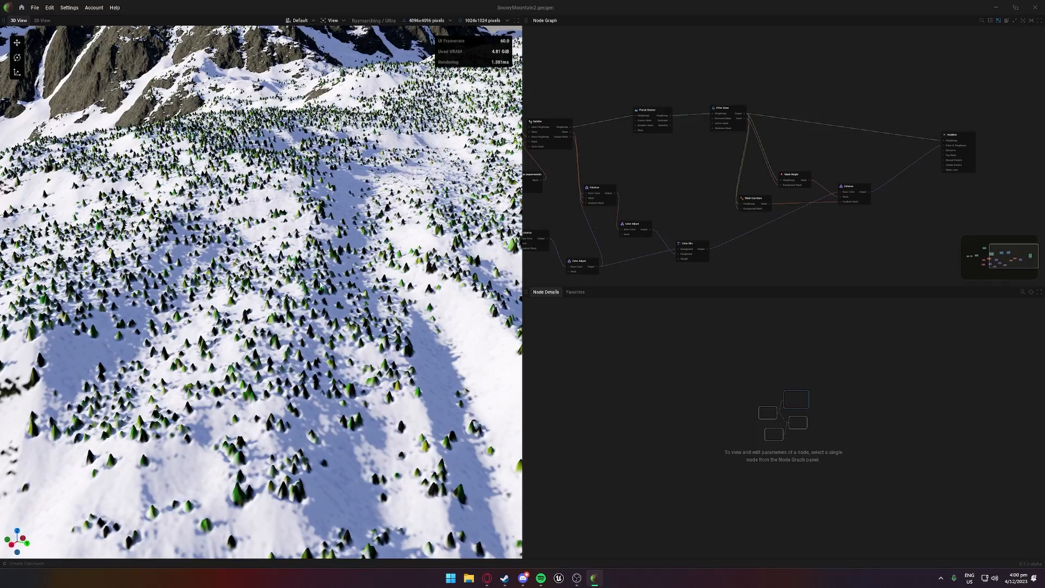
mouse_move(321, 285)
mouse_down()
mouse_move(353, 288)
mouse_move(323, 281)
mouse_up()
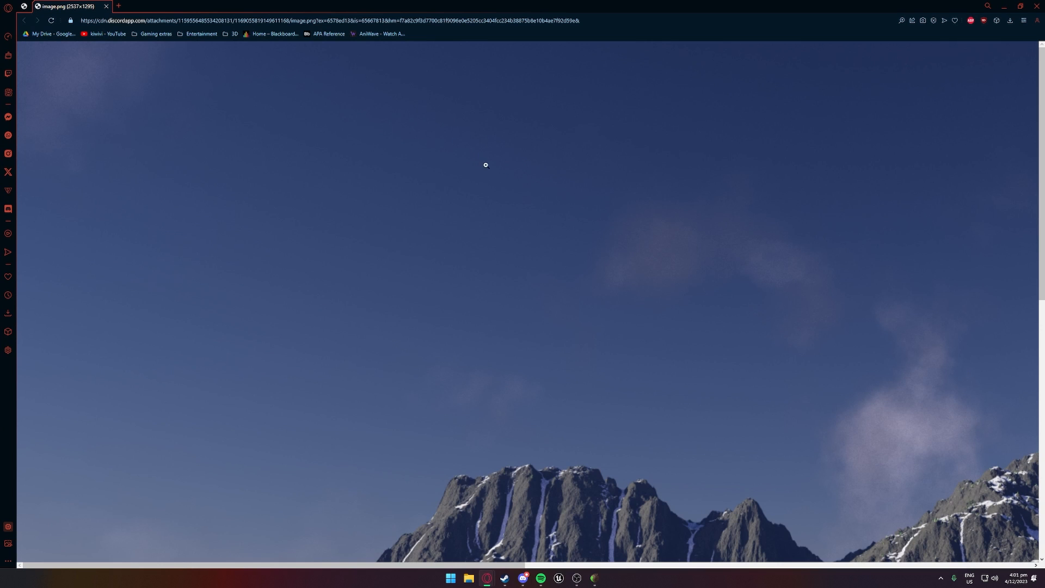
Step: Switch to the browser and examine the rendered snowy mountain image, zoomed out to show the whole scene
scroll(485, 164, down, 5)
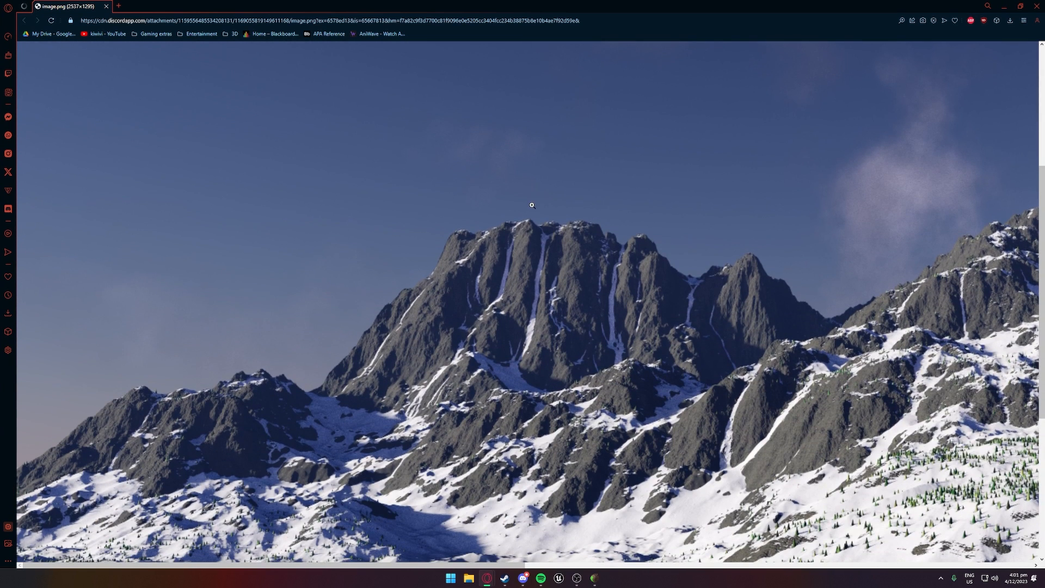
ctrl+scroll(874, 300, down, 2)
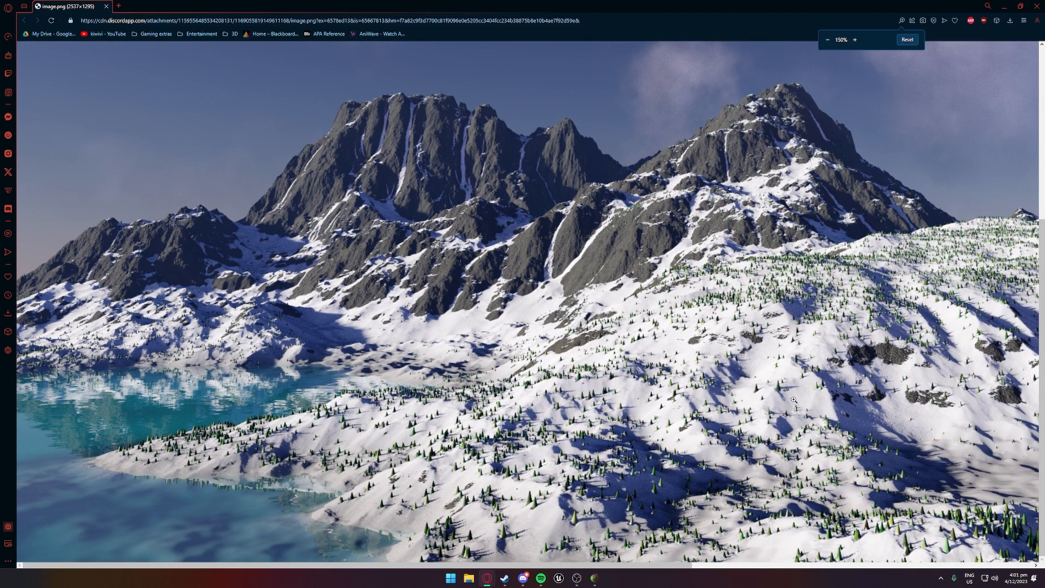
ctrl+scroll(794, 400, down, 3)
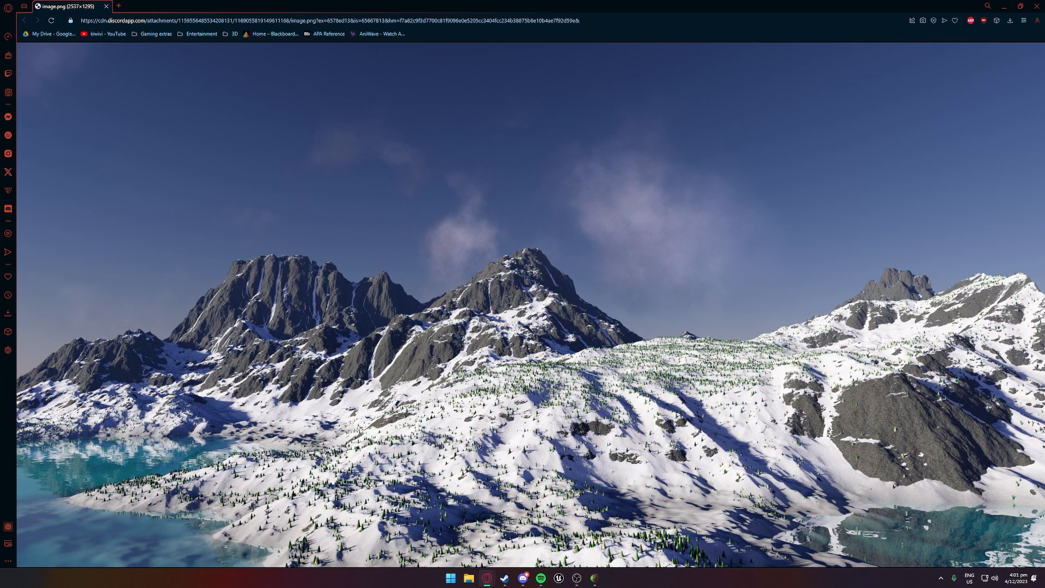
click(599, 423)
click(544, 407)
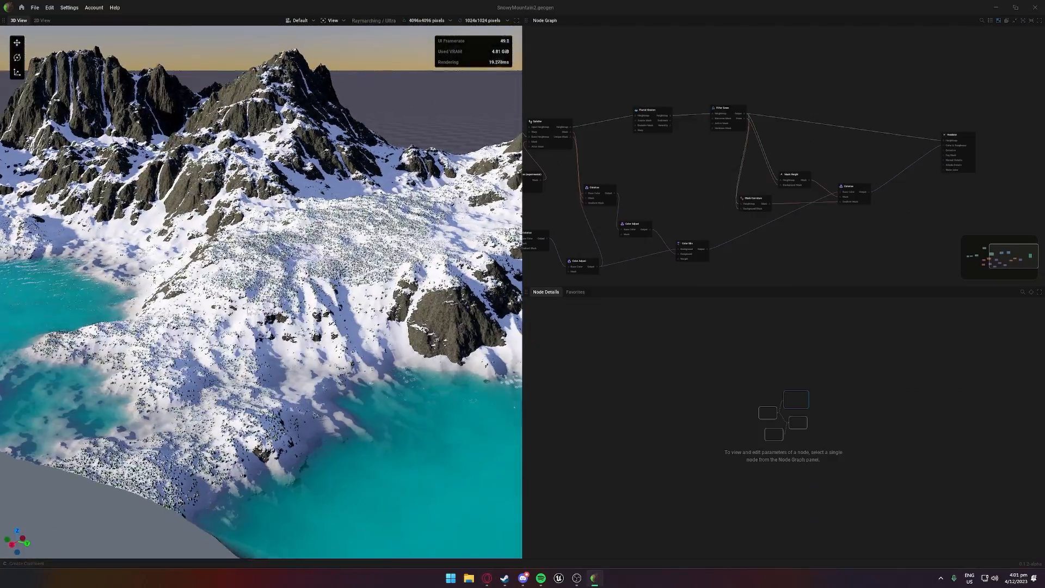
Step: Inspect the snowy mountain and lakes from several sides, and look over the node graph from the early nodes to the output
drag(248, 310, 256, 281)
drag(351, 253, 353, 283)
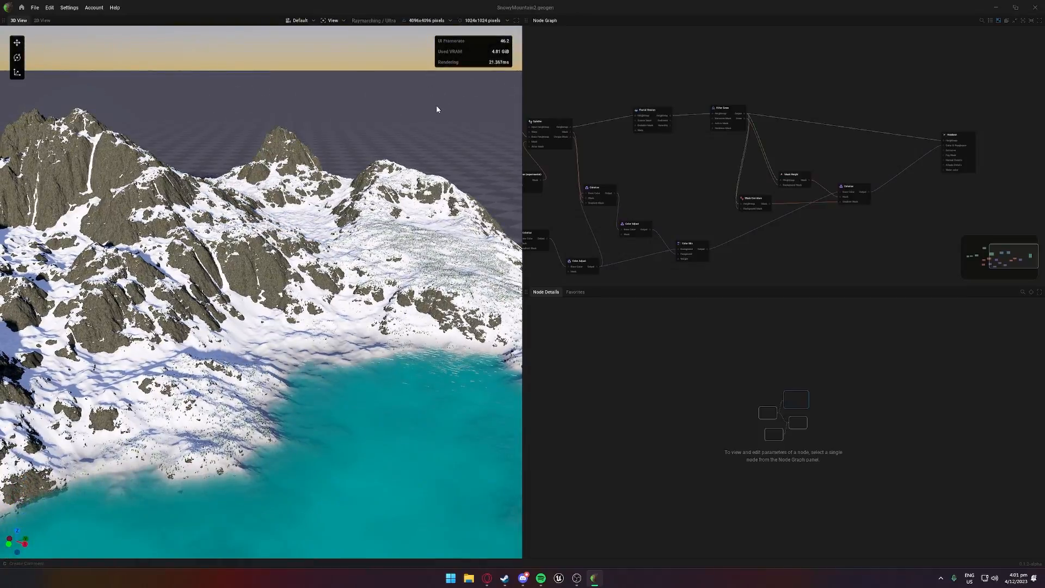
drag(327, 283, 352, 146)
middle_drag(634, 121, 803, 82)
middle_drag(639, 106, 766, 166)
middle_drag(675, 192, 529, 159)
middle_drag(759, 144, 703, 172)
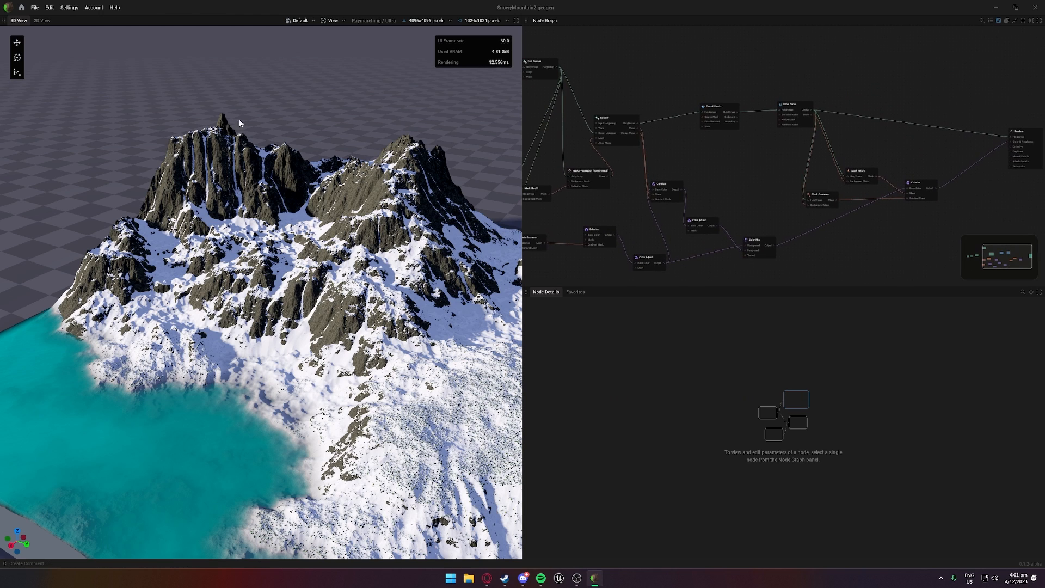
Step: Open the AsteroidTest project from the Asteroid folder inside the GeoGen folder
click(23, 9)
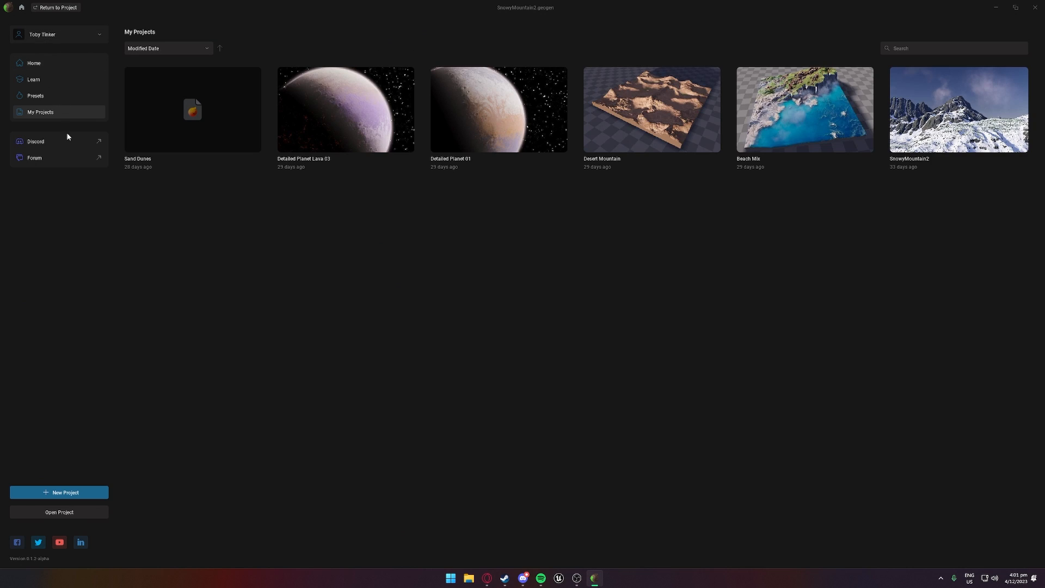
click(75, 512)
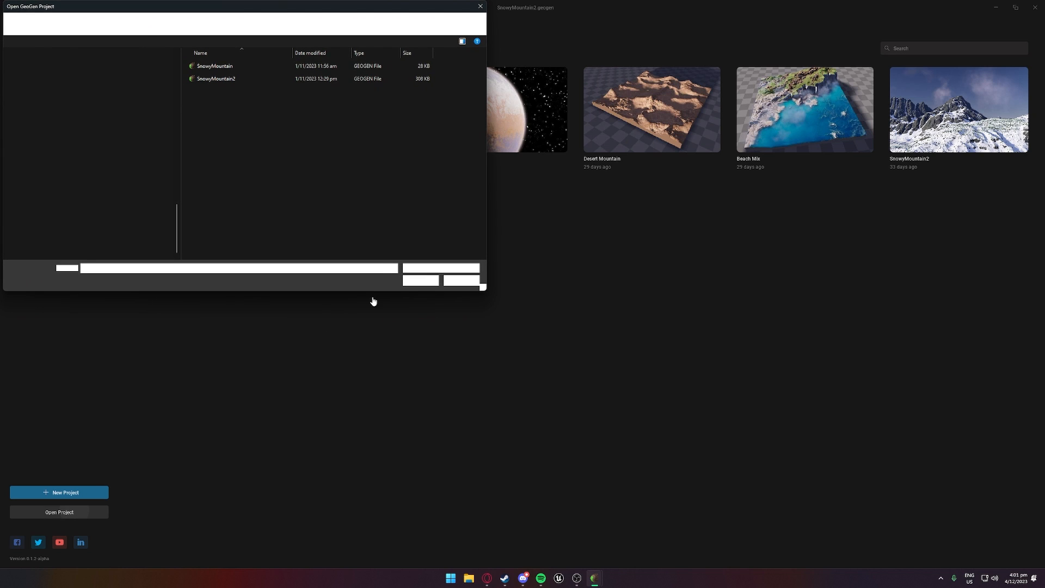
drag(400, 14, 762, 115)
click(510, 125)
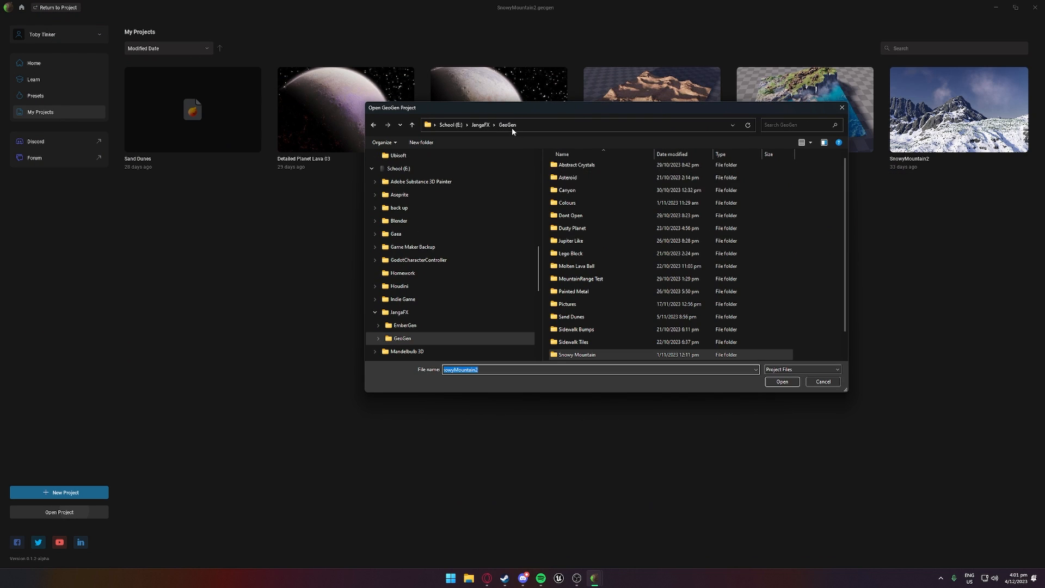
double_click(608, 182)
click(582, 171)
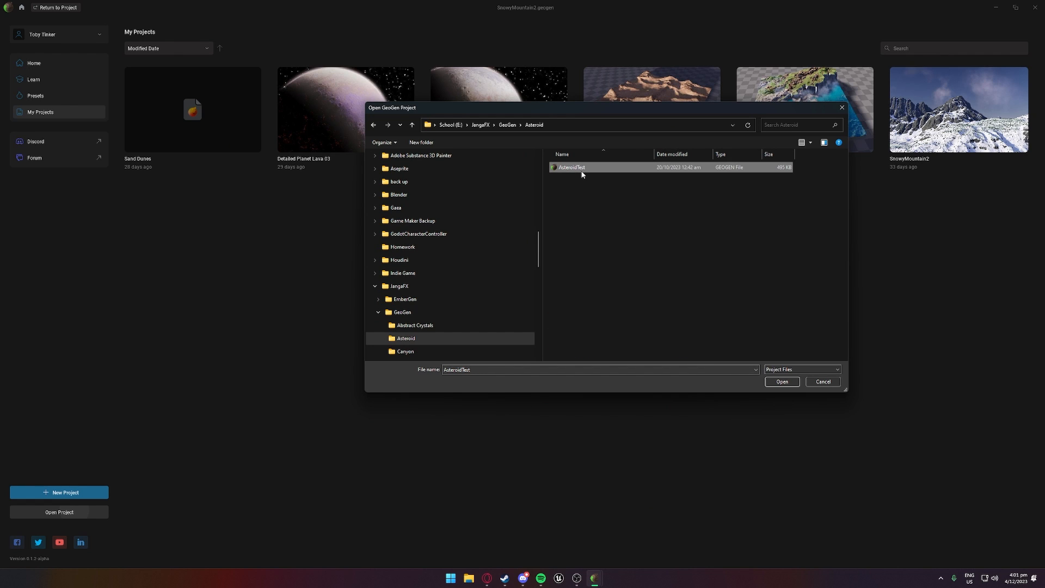
click(782, 382)
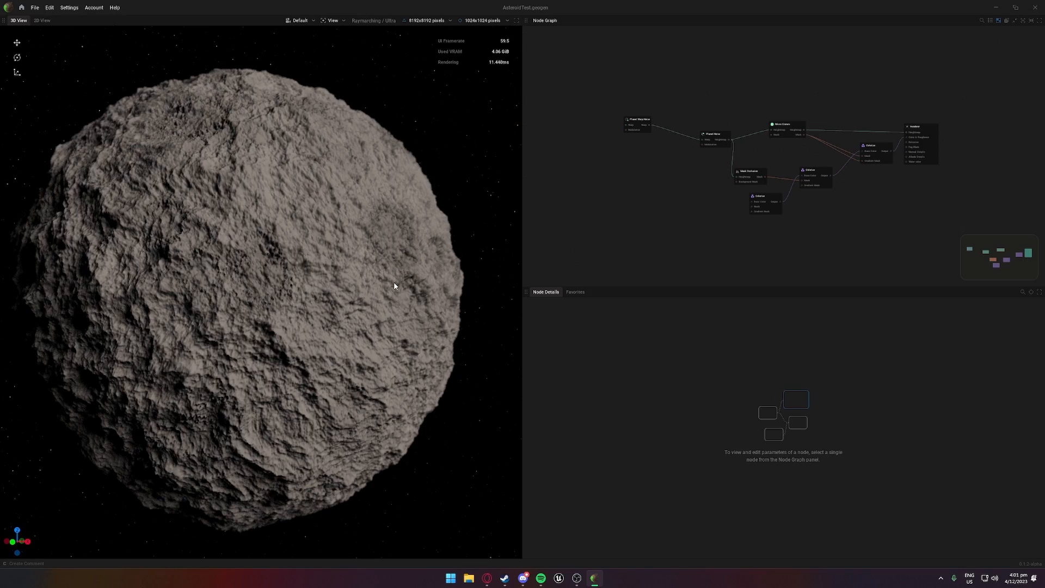
Step: Inspect the asteroid's craters from near and far, and look through the Renderer node's light and water settings
scroll(394, 283, down, 1)
scroll(394, 283, up, 1)
scroll(393, 284, up, 1)
scroll(394, 283, down, 1)
click(918, 133)
scroll(622, 468, down, 1)
scroll(623, 472, down, 6)
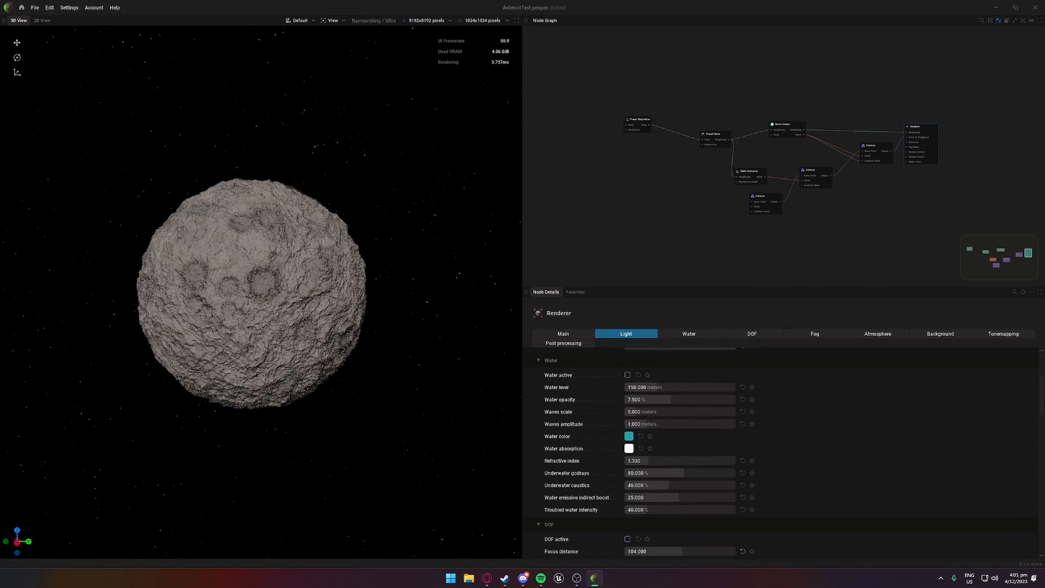
scroll(384, 385, up, 2)
drag(385, 385, 79, 208)
Step: Change the 1024x1024 resolution setting to 2048x2048 pixels and inspect the asteroid's surface up close
click(495, 22)
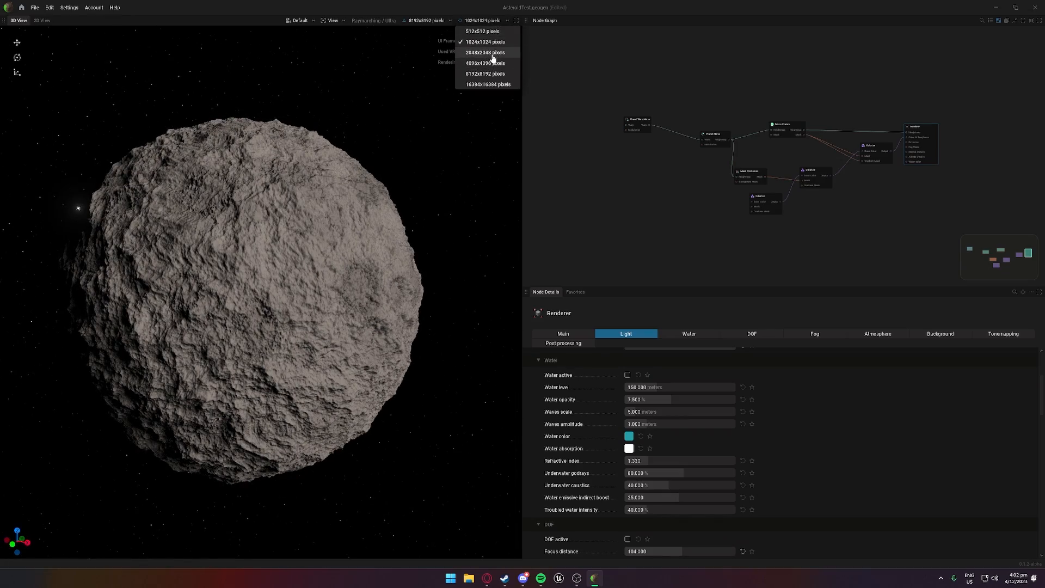
click(490, 53)
drag(408, 239, 413, 211)
scroll(413, 212, up, 2)
Step: Preview the outputs of the Planet Warp Noise, Planet Noise and Micro Craters nodes in turn
middle_drag(691, 184, 669, 198)
scroll(629, 211, up, 3)
double_click(604, 126)
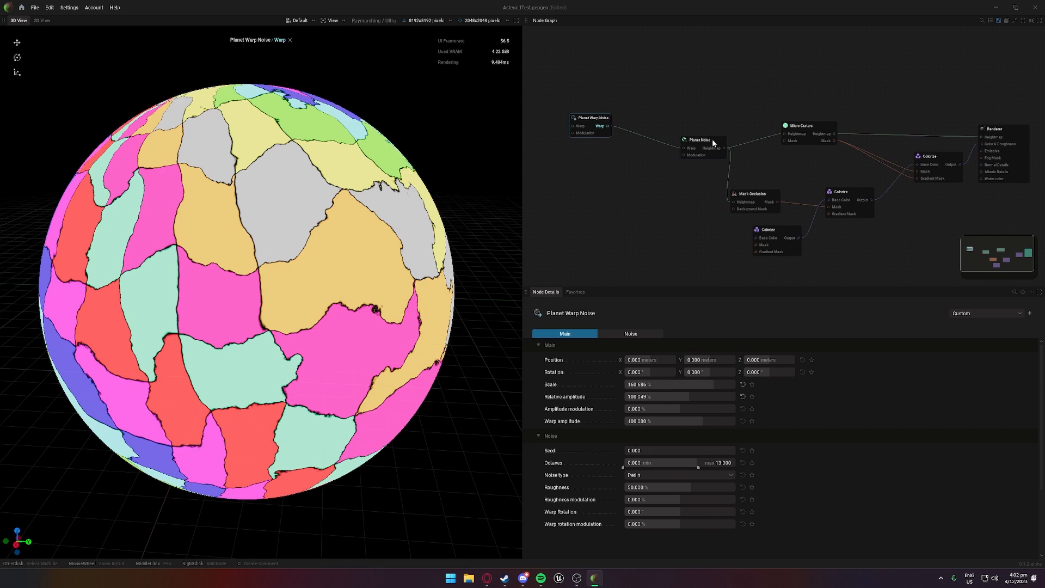
double_click(713, 148)
double_click(822, 133)
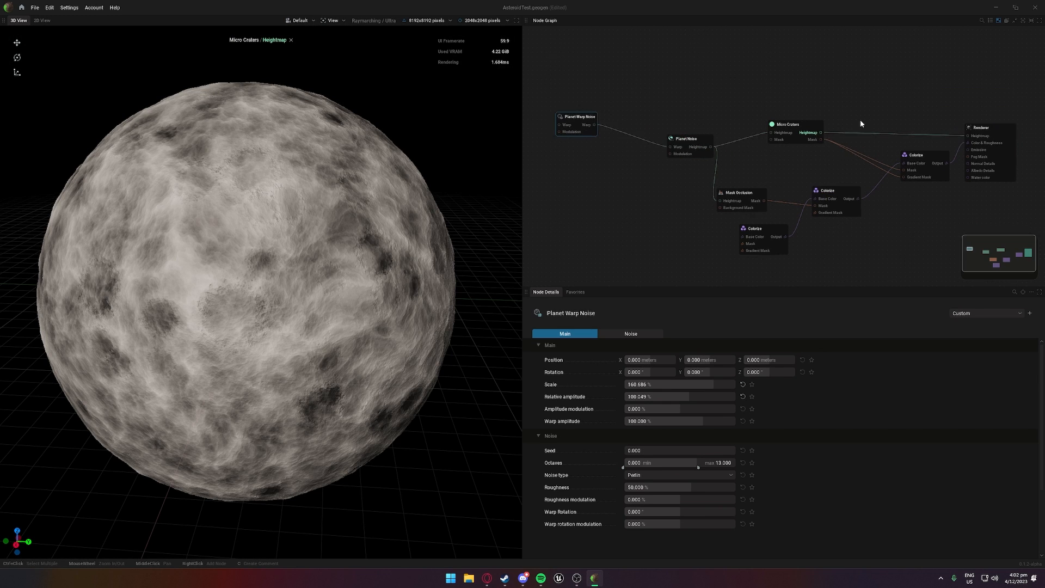
Step: Preview the Colorize nodes' outputs, then exit the node preview and turn the fully rendered asteroid around
middle_drag(860, 123, 789, 128)
double_click(865, 168)
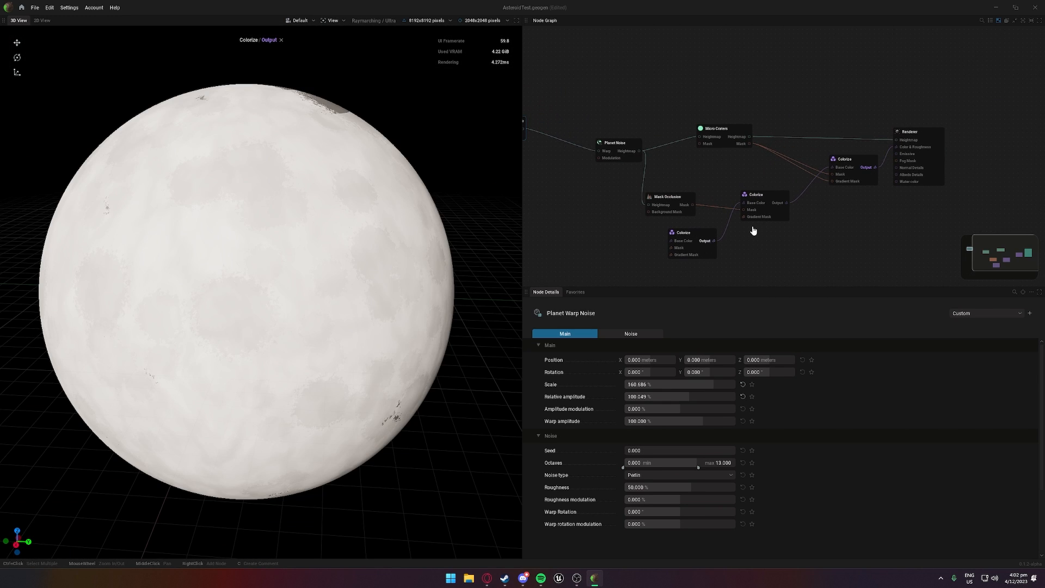
double_click(782, 203)
drag(694, 232, 687, 236)
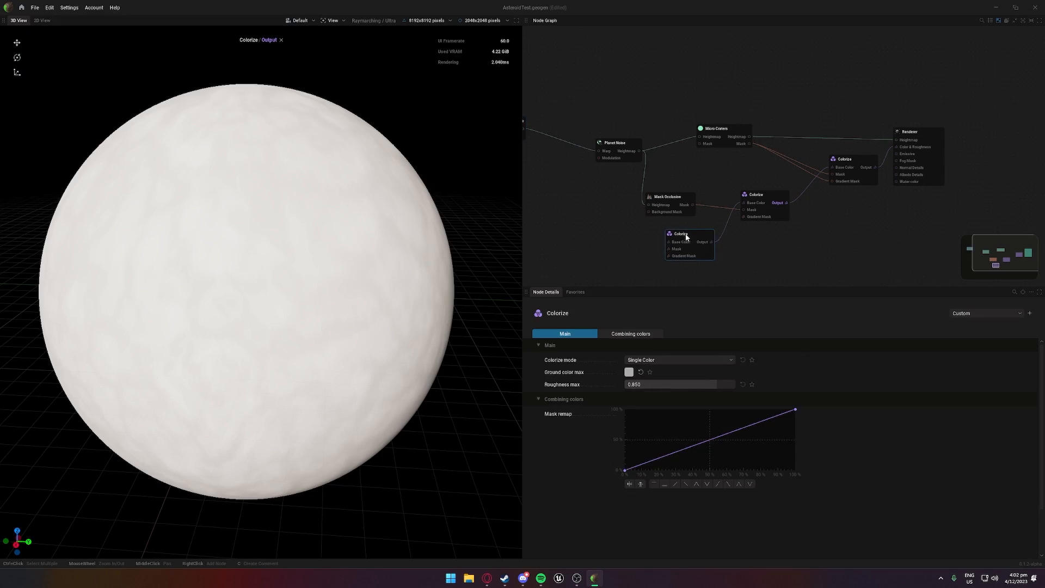
click(282, 41)
drag(231, 253, 380, 258)
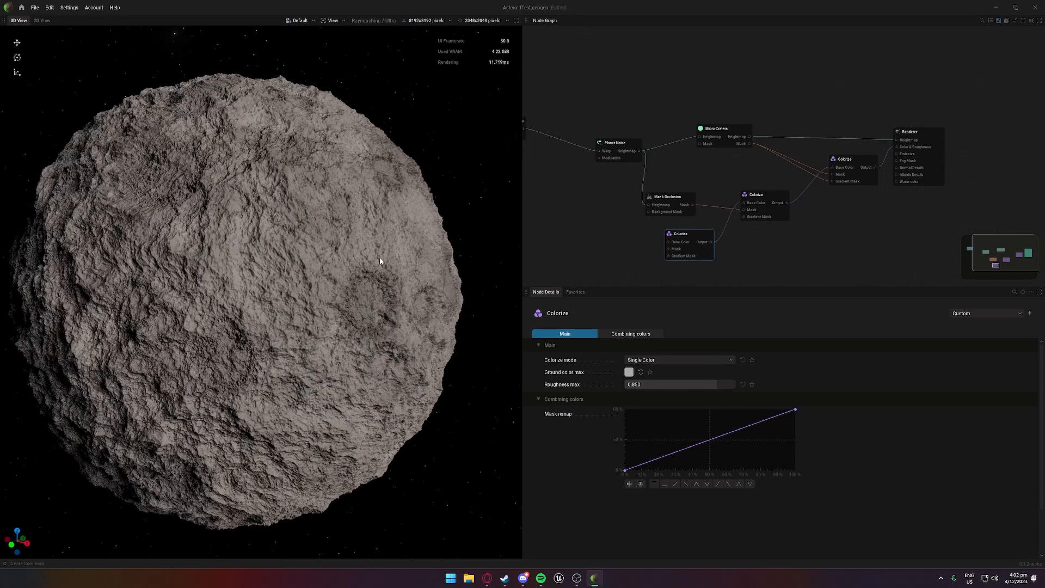
Step: Open the Jupiter Like project from its folder inside GeoGen, discarding the unsaved changes to the asteroid project
click(21, 11)
click(77, 514)
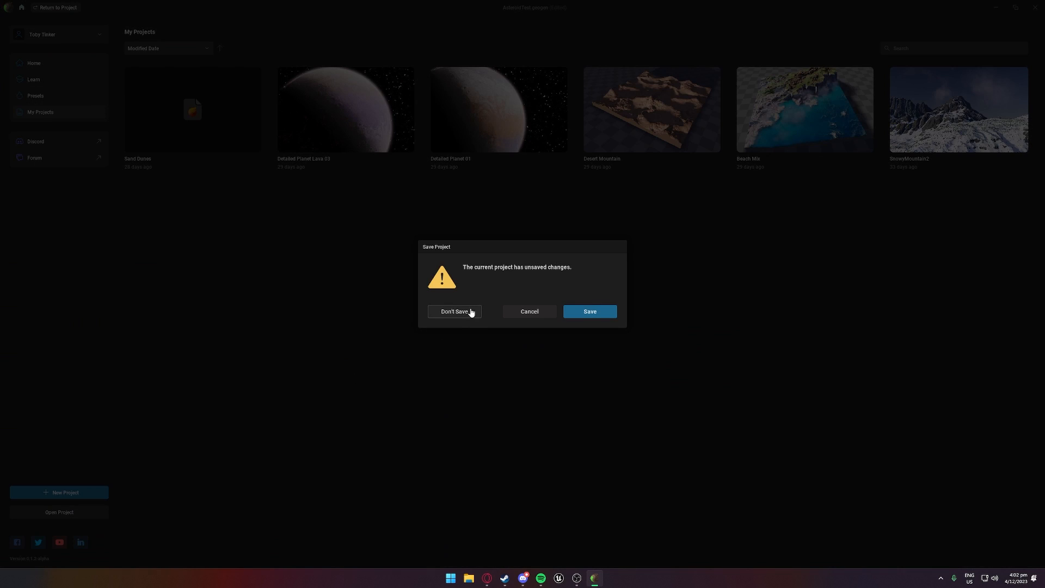
click(461, 312)
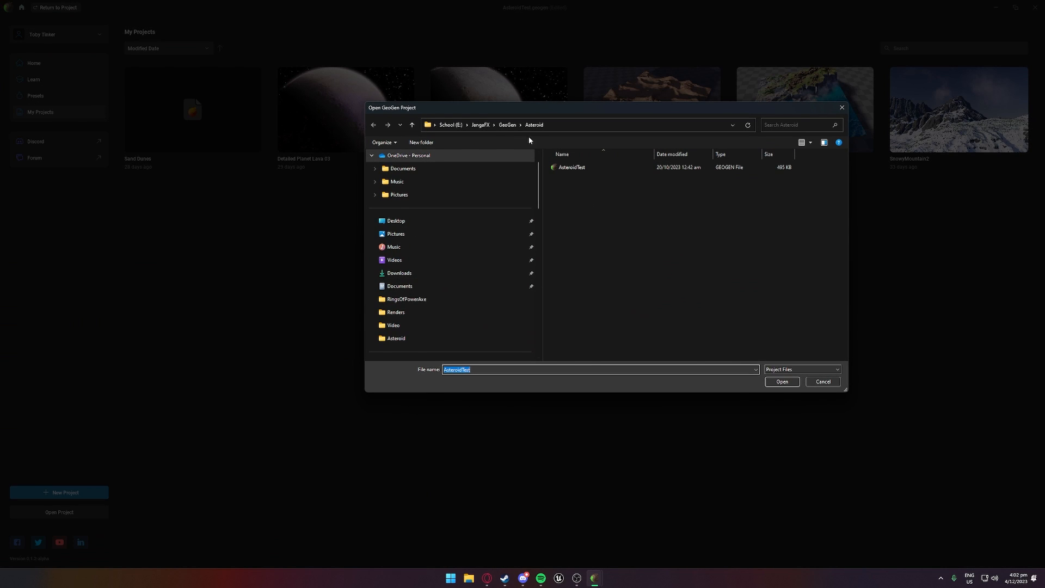
click(507, 126)
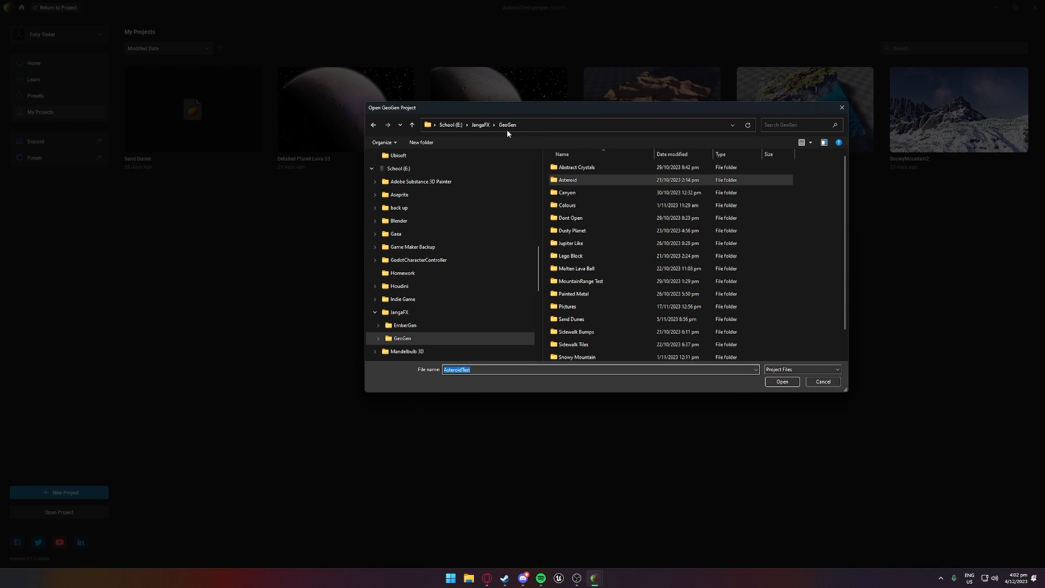
double_click(592, 246)
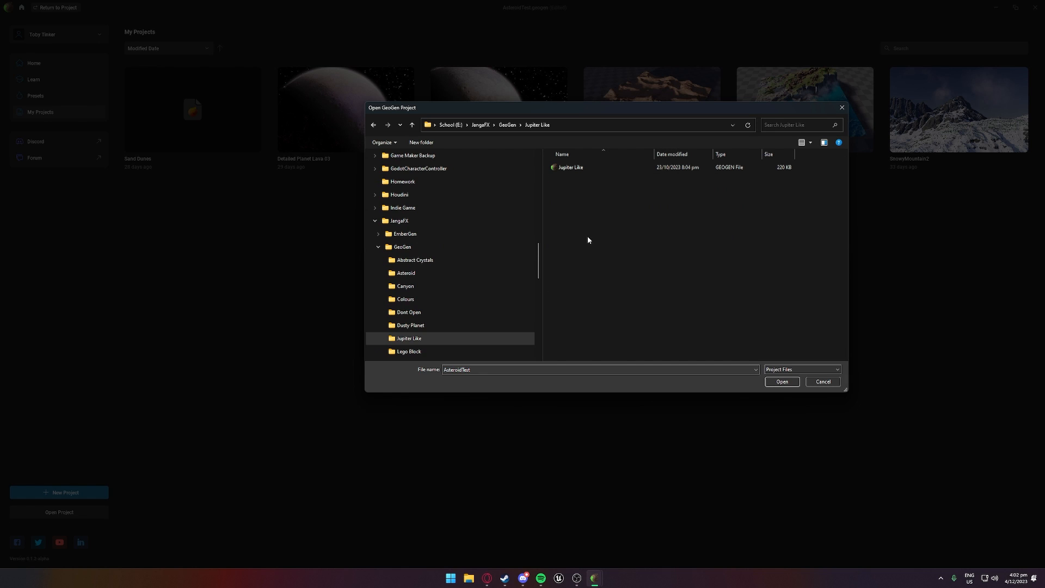
click(781, 382)
click(590, 311)
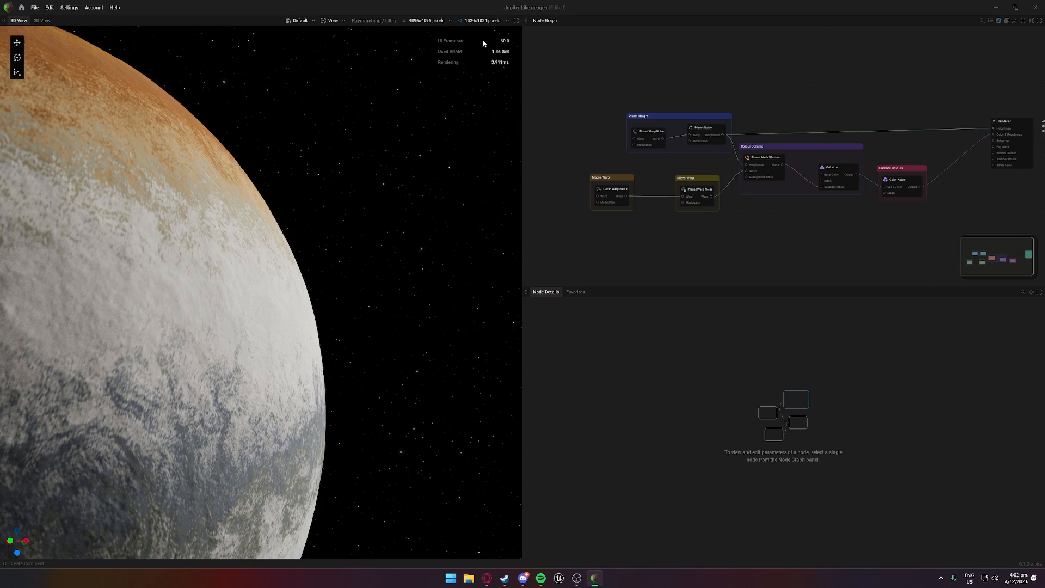
Step: Change the 1024x1024 resolution setting to 8192x8192 pixels and inspect the planet's cloud bands from near and far
click(482, 20)
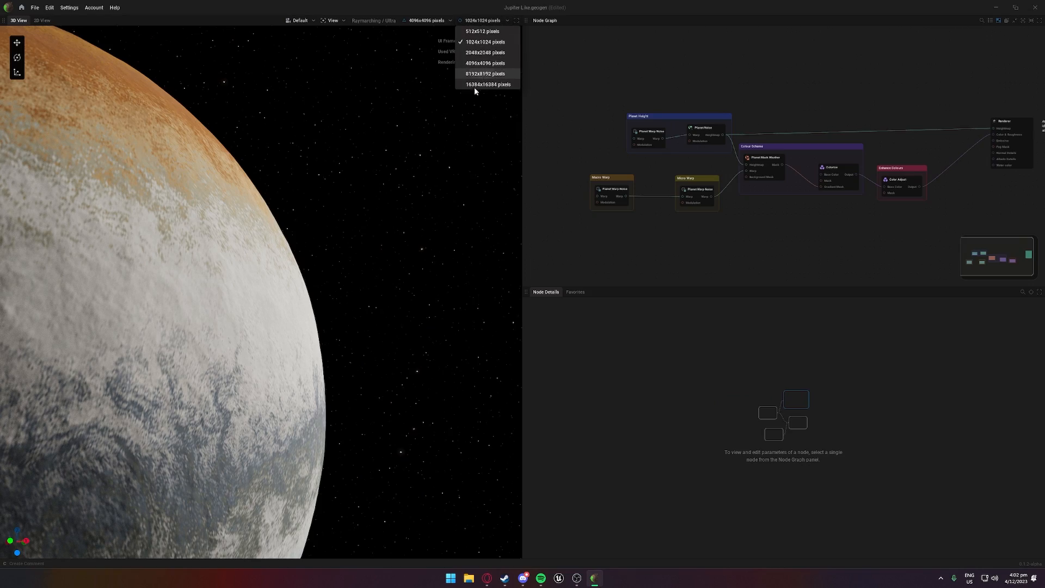
click(482, 74)
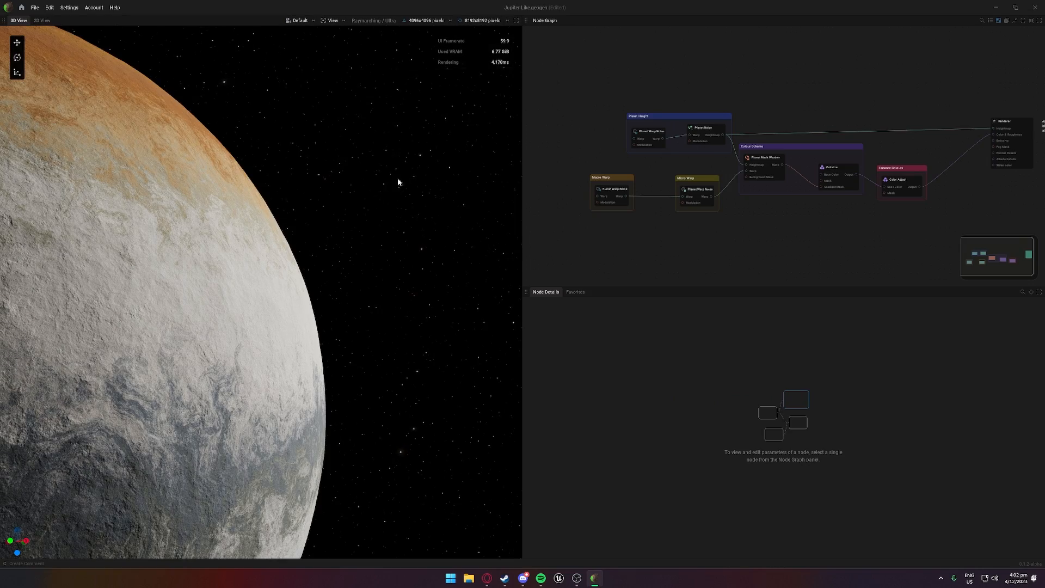
drag(397, 177, 357, 146)
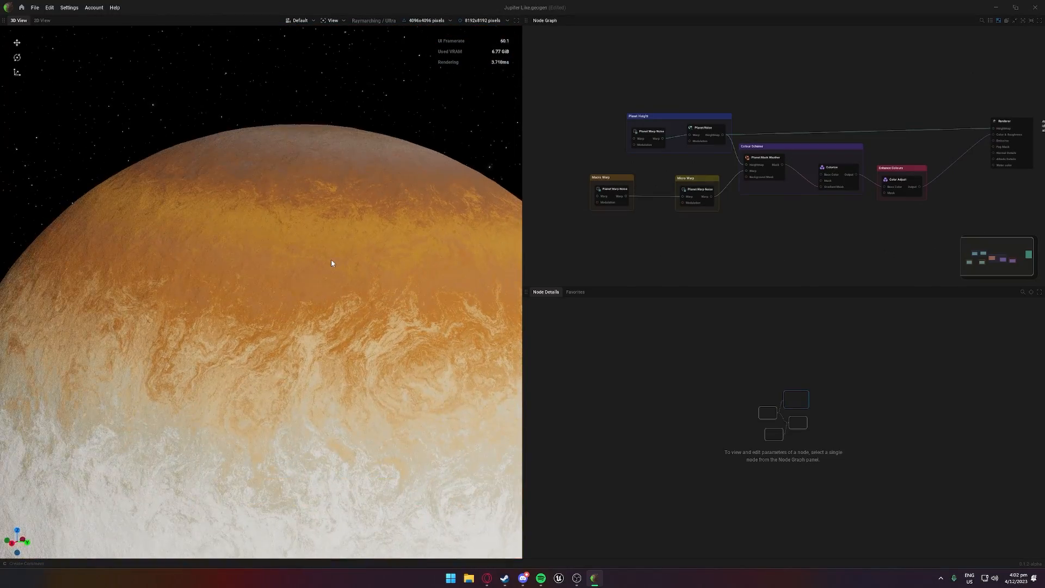
scroll(332, 263, up, 5)
scroll(356, 251, down, 6)
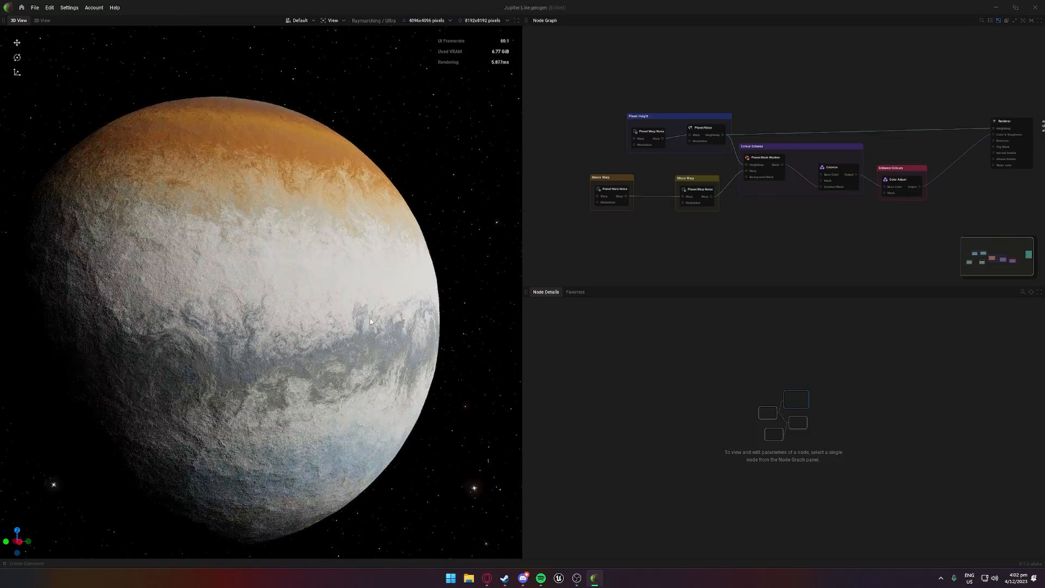
drag(370, 322, 351, 313)
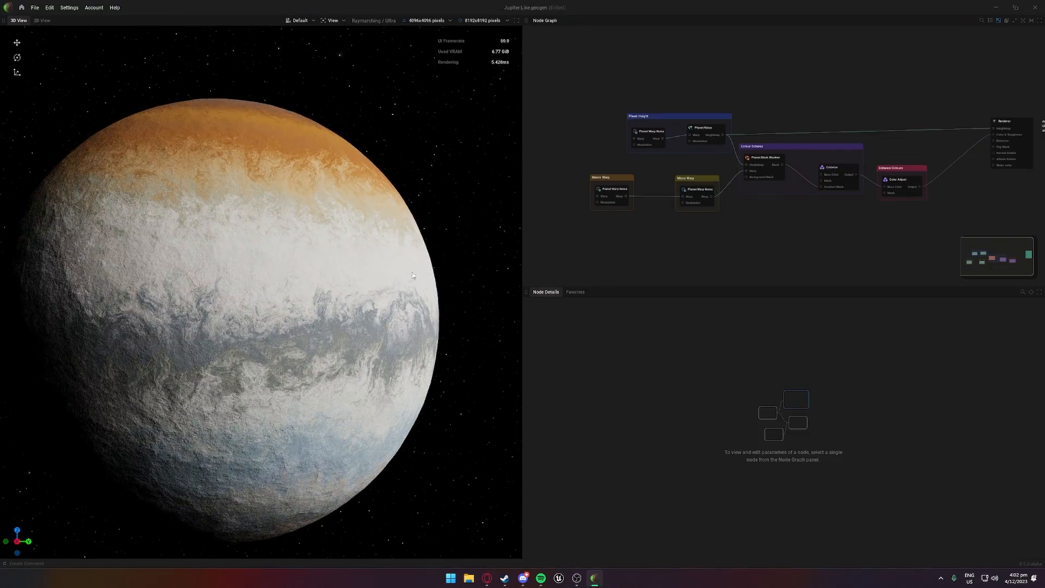
Step: Examine the main gradient and color mask of the Colorize node that defines the planet's colour scheme
click(895, 180)
click(837, 183)
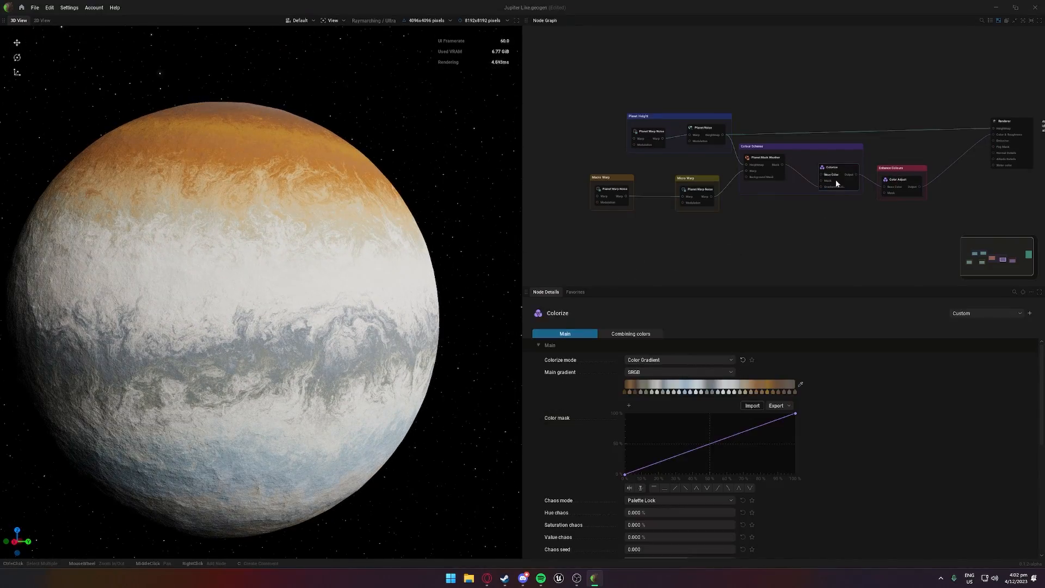
drag(794, 415, 815, 377)
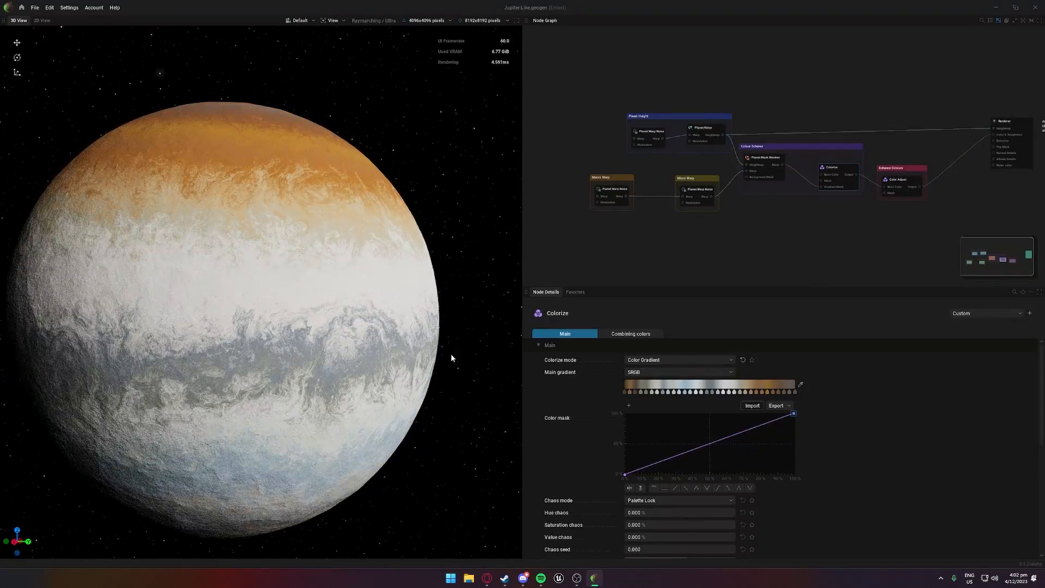
Step: Examine the banded planet's surface detail up close and from a distance, on both its lit and shaded sides
scroll(450, 355, up, 6)
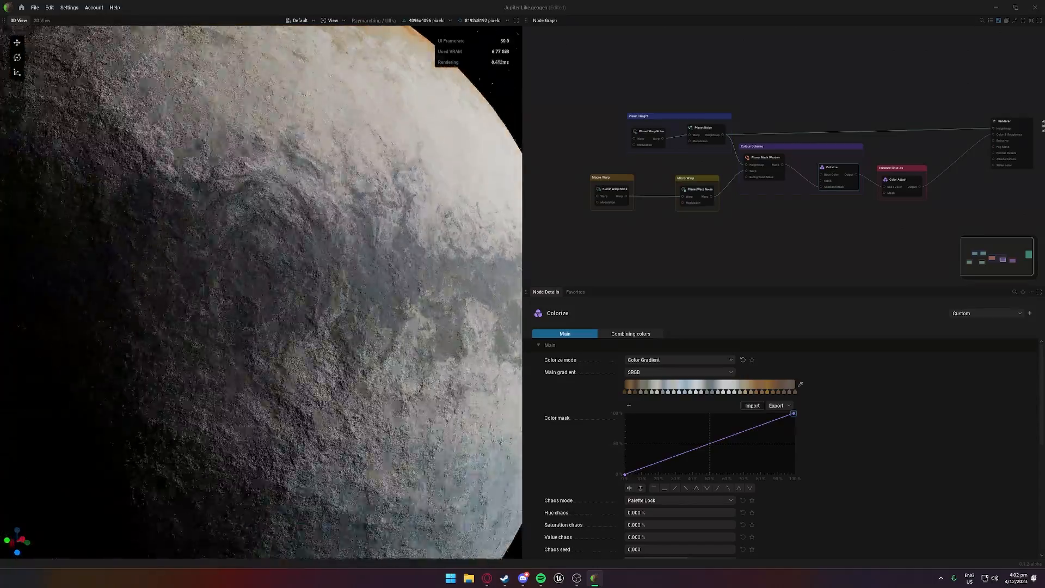
scroll(304, 309, down, 6)
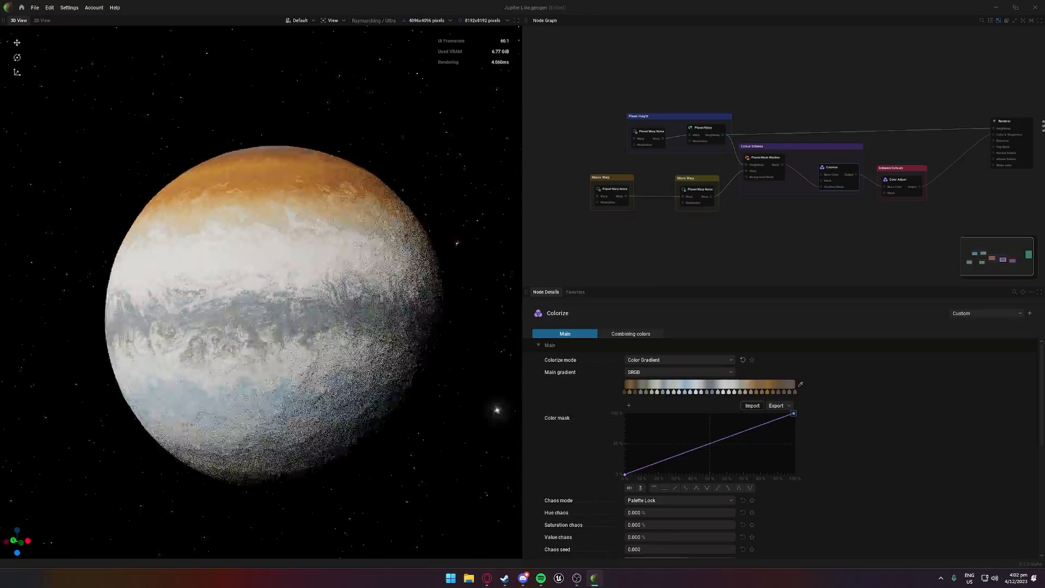
drag(304, 309, 324, 319)
scroll(321, 321, down, 10)
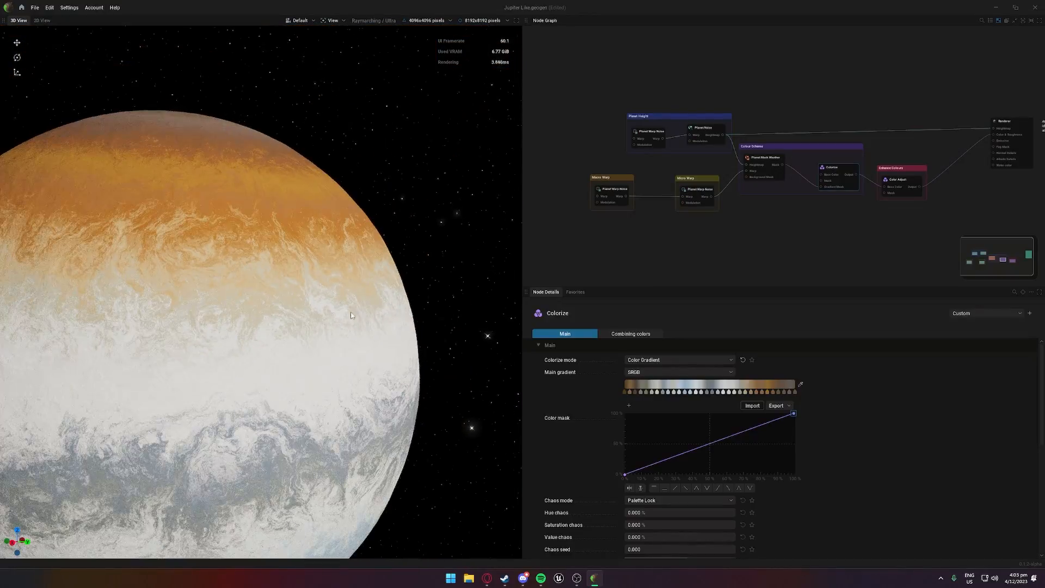
mouse_move(352, 316)
mouse_down()
mouse_move(201, 316)
mouse_move(332, 315)
mouse_move(349, 262)
mouse_move(349, 313)
mouse_up()
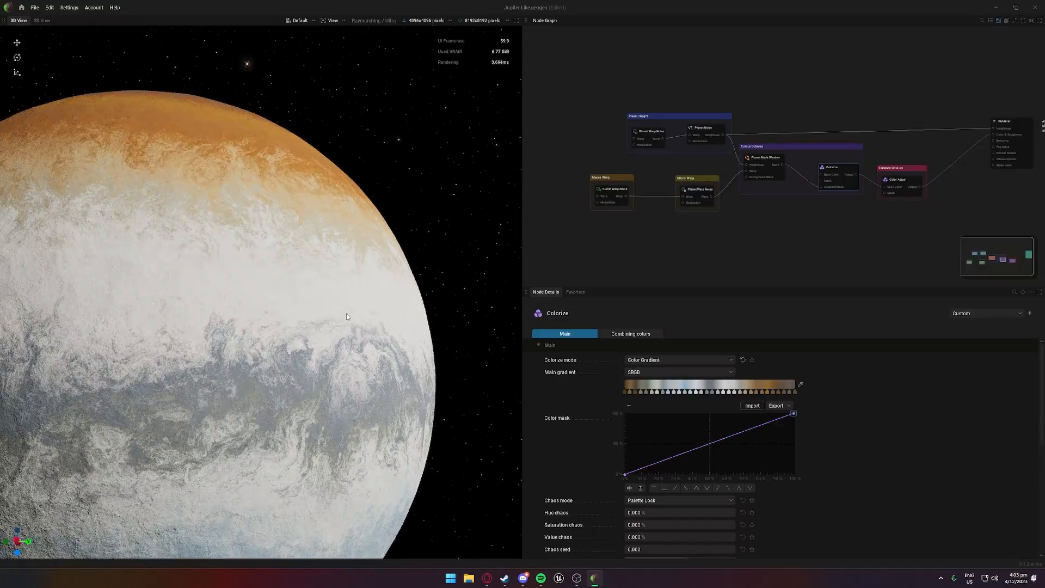
scroll(349, 312, up, 2)
scroll(351, 313, down, 2)
middle_drag(351, 312, 319, 290)
drag(318, 290, 365, 286)
middle_drag(384, 316, 341, 315)
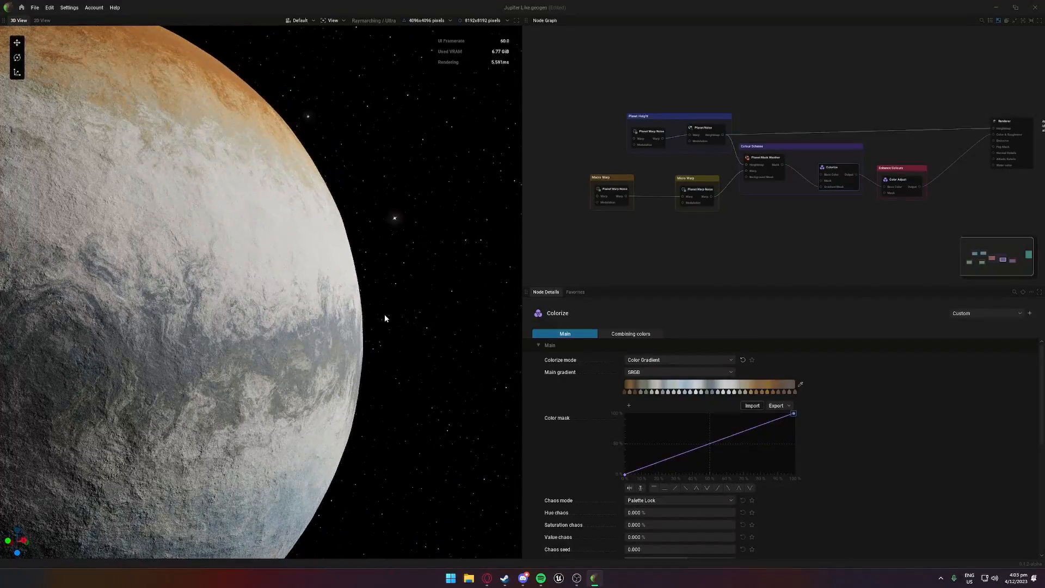
drag(385, 316, 454, 316)
middle_drag(384, 315, 278, 316)
drag(385, 316, 345, 298)
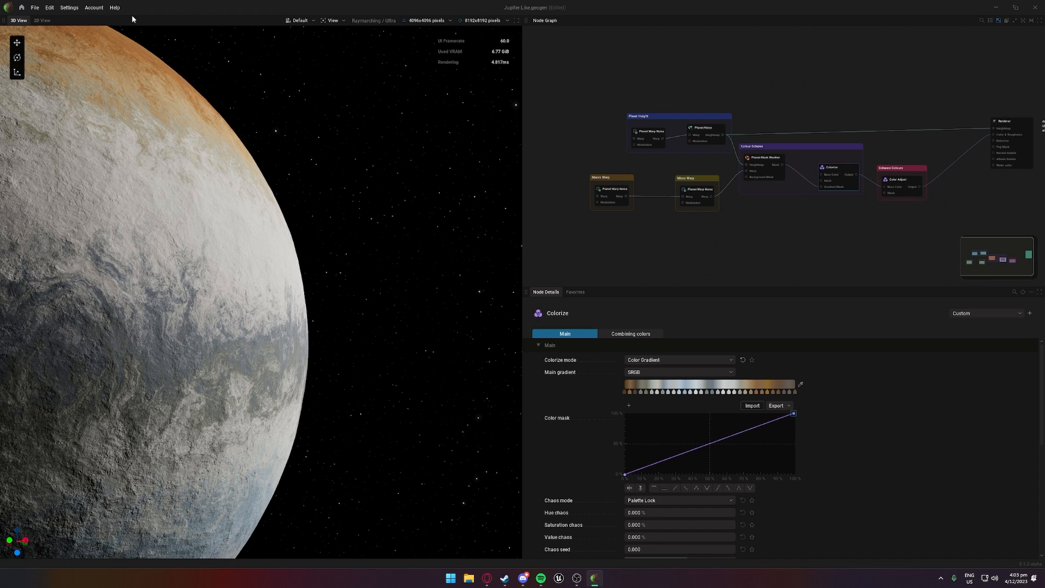
Step: Open the Weird planet project from the Weird Planet folder inside GeoGen
click(22, 8)
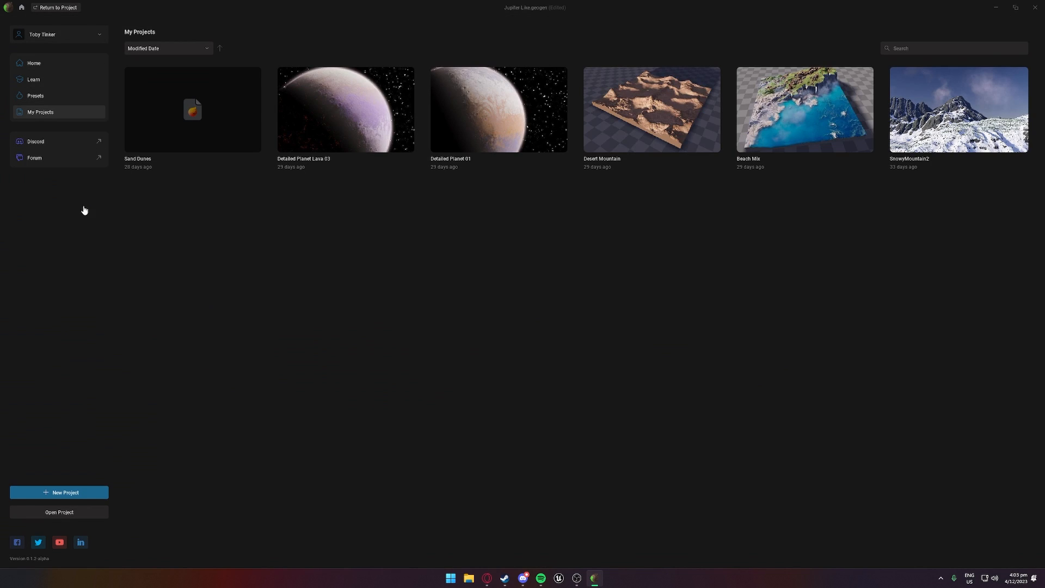
click(64, 515)
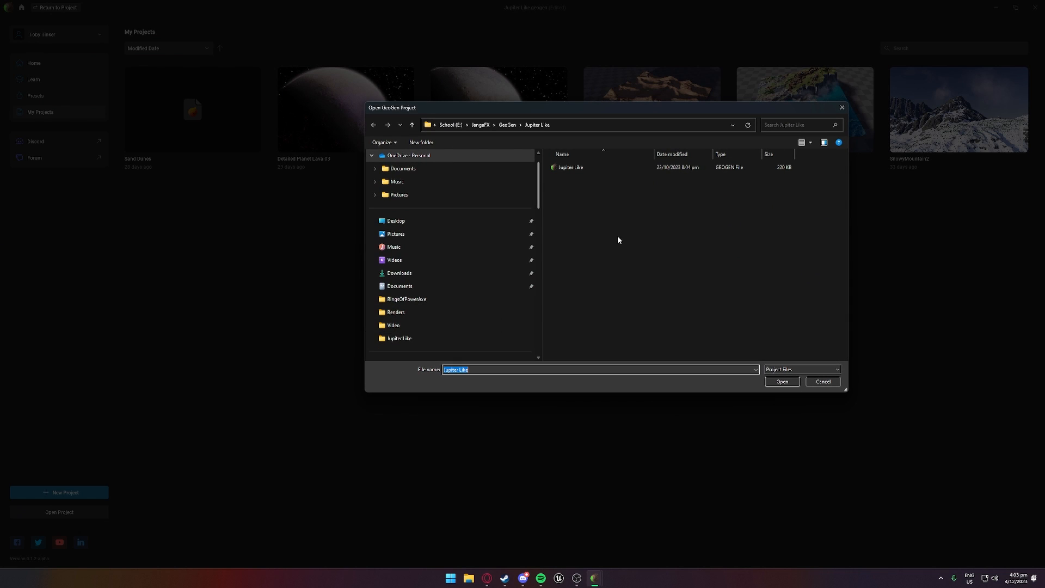
click(507, 124)
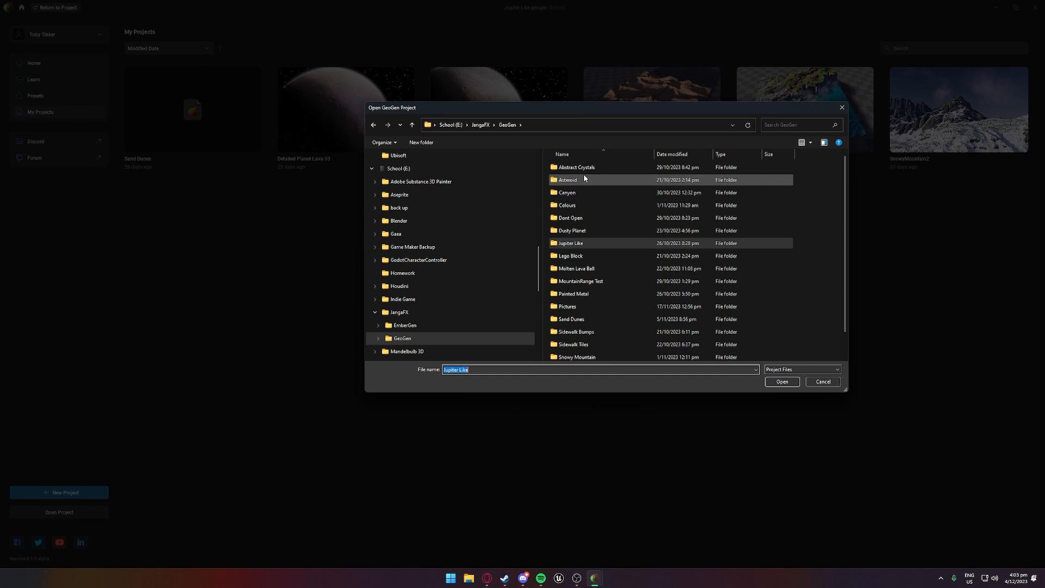
scroll(582, 187, down, 1)
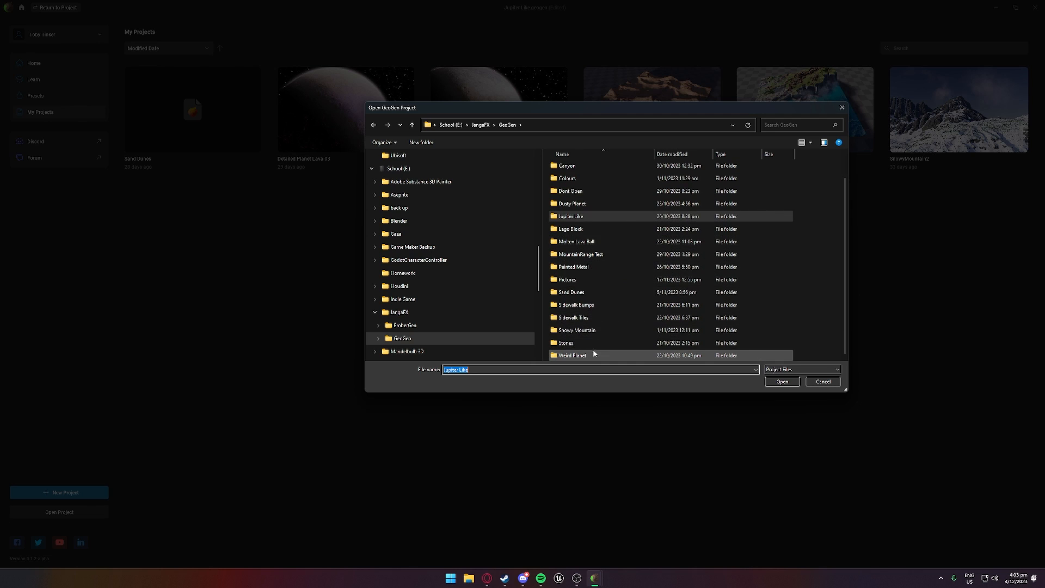
click(595, 356)
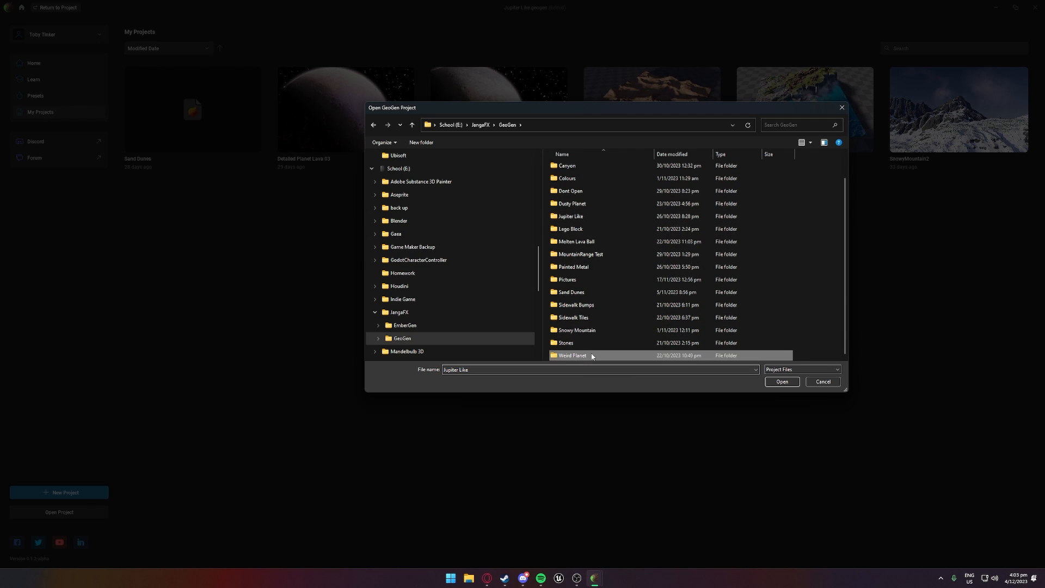
double_click(595, 356)
click(572, 168)
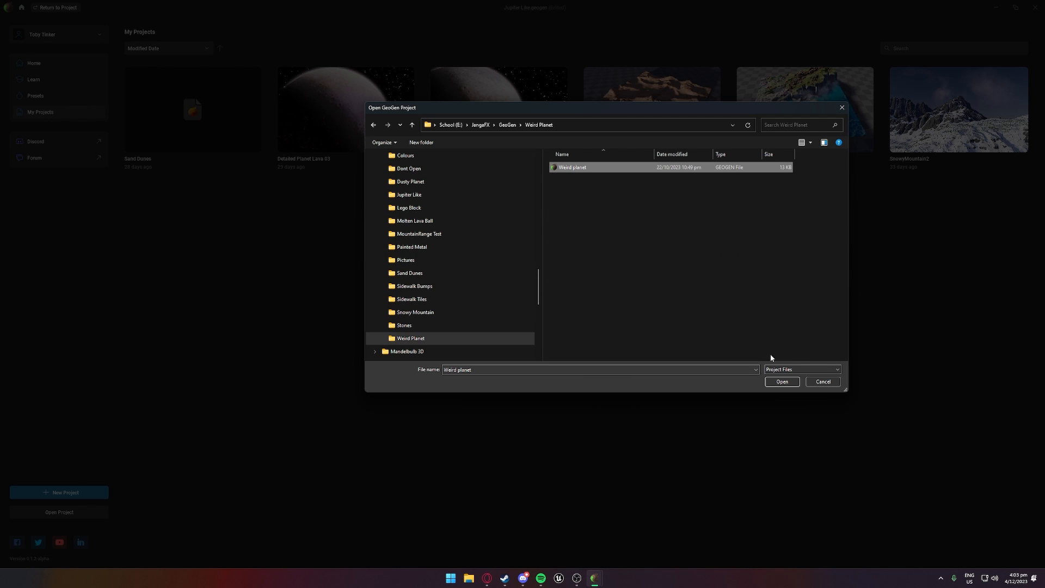
click(783, 382)
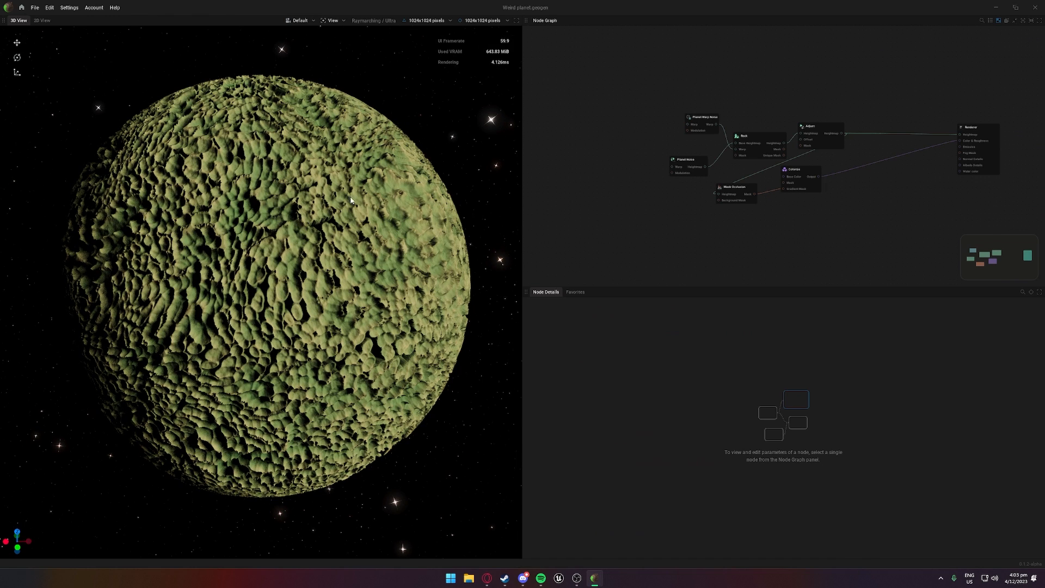
Step: Open the Rocky Ground project from the Stones folder inside GeoGen
click(21, 7)
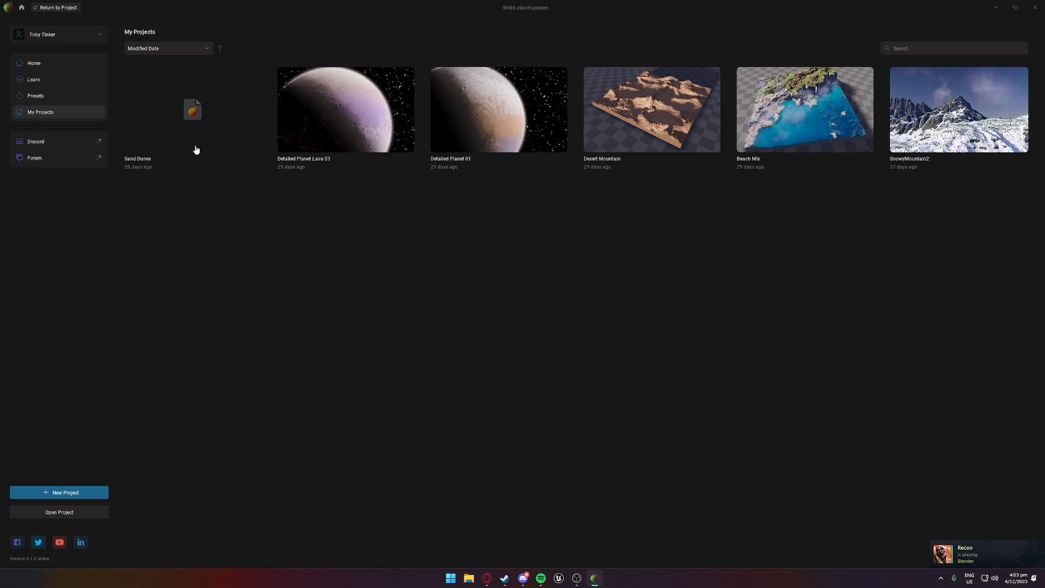
click(60, 512)
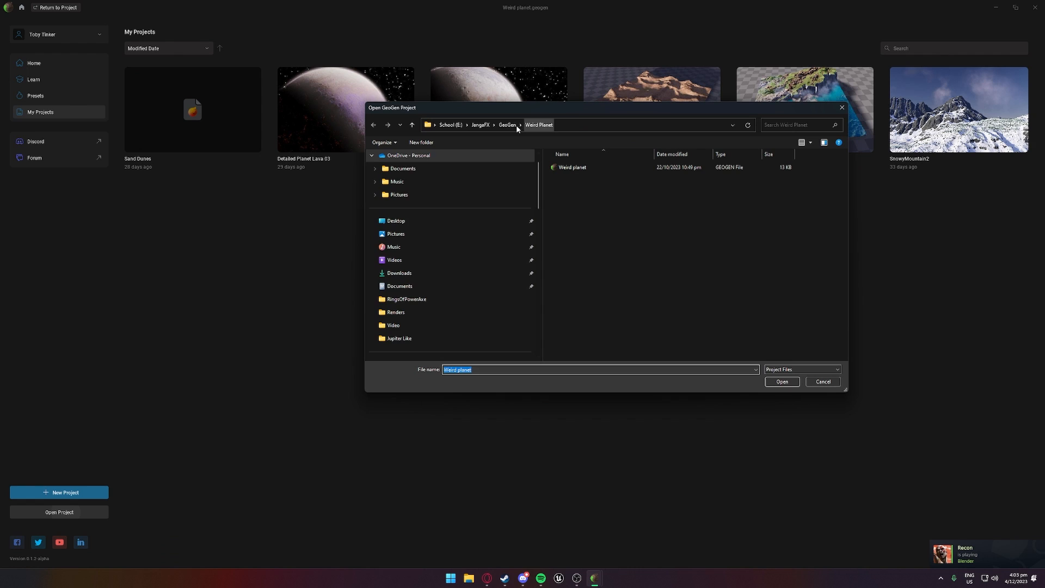
click(508, 125)
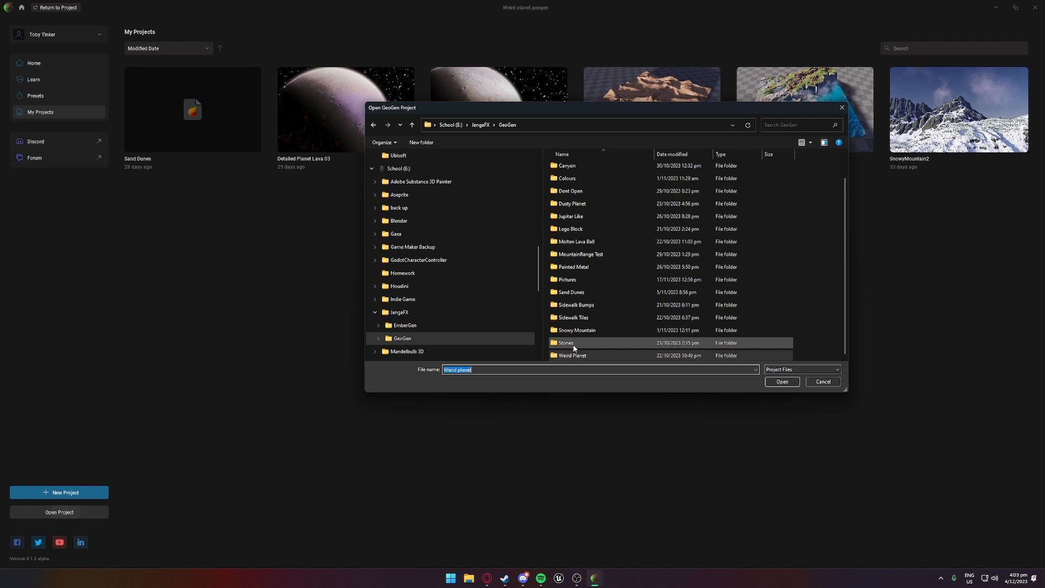
double_click(597, 344)
click(581, 169)
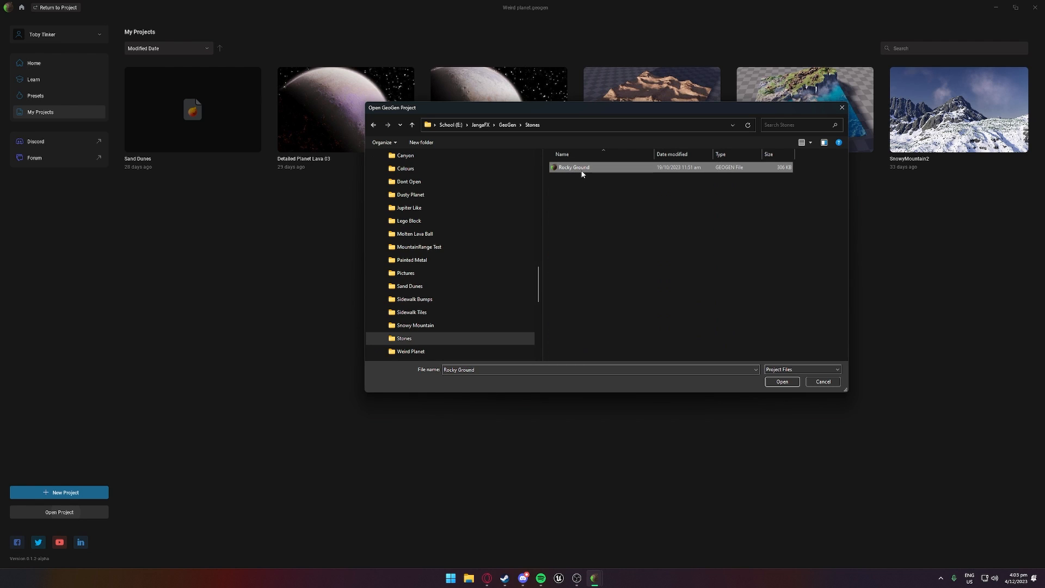
click(783, 382)
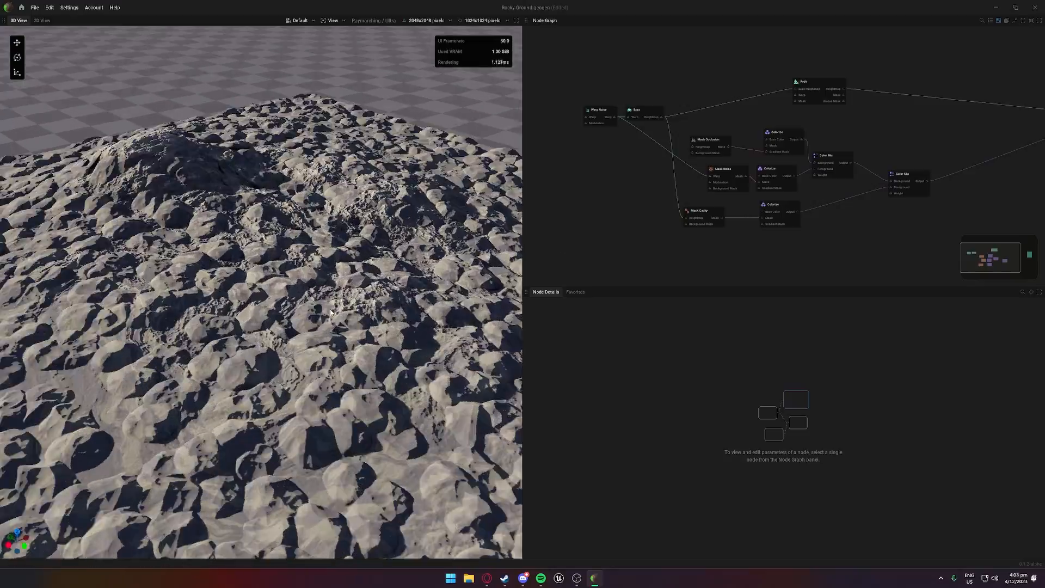
Step: Set the Base node's main Scale to 1 meter and inspect the rocky terrain from several angles
scroll(330, 312, down, 3)
drag(314, 315, 186, 212)
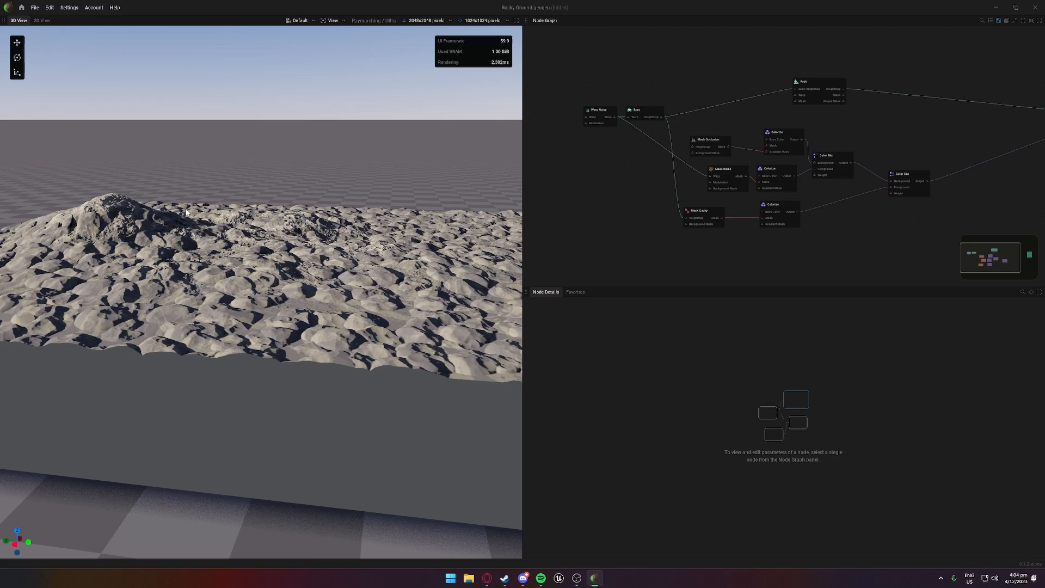
drag(116, 209, 142, 234)
click(643, 113)
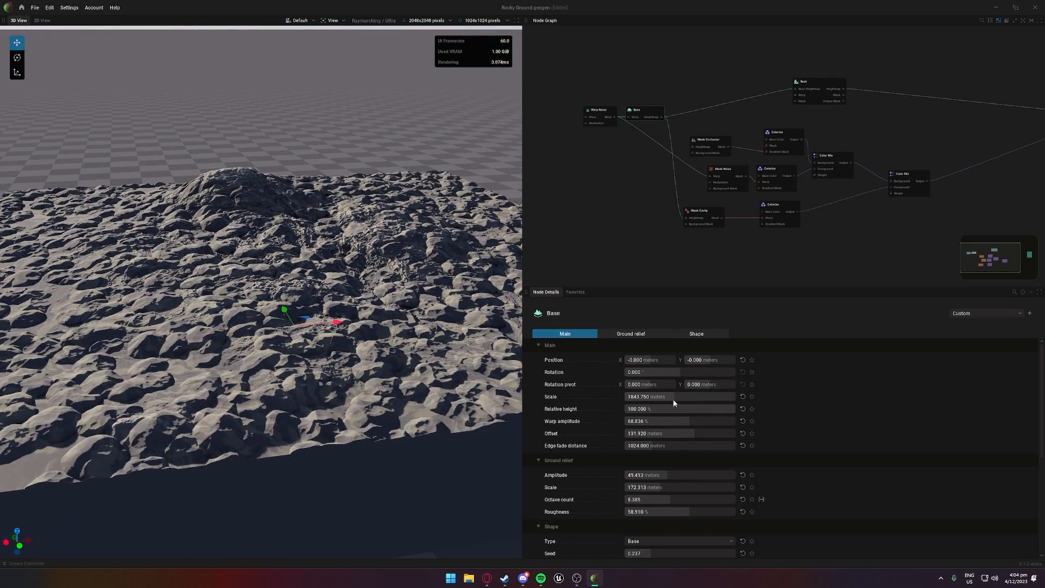
drag(673, 399, 625, 397)
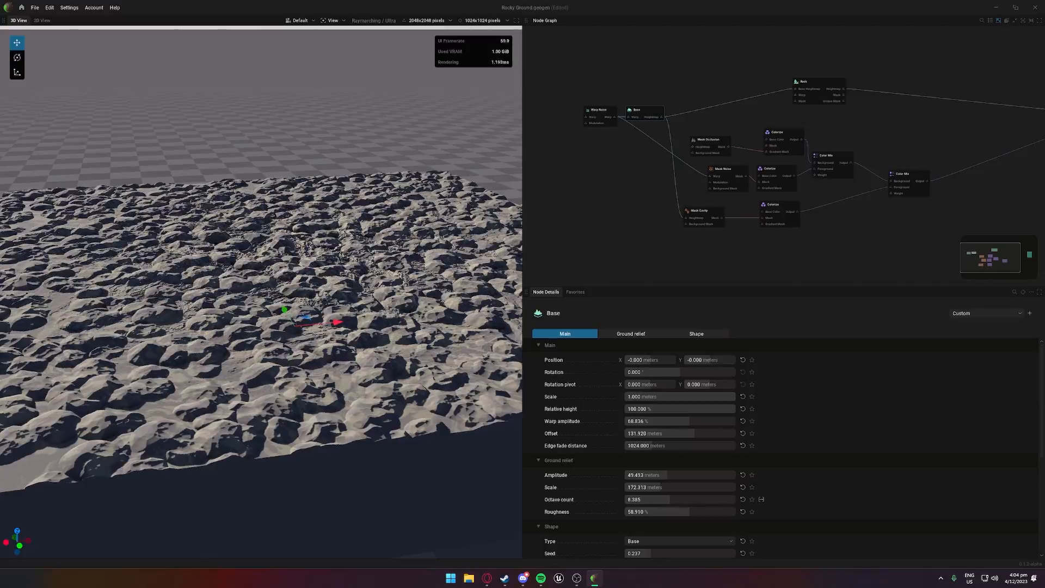
drag(338, 326, 615, 327)
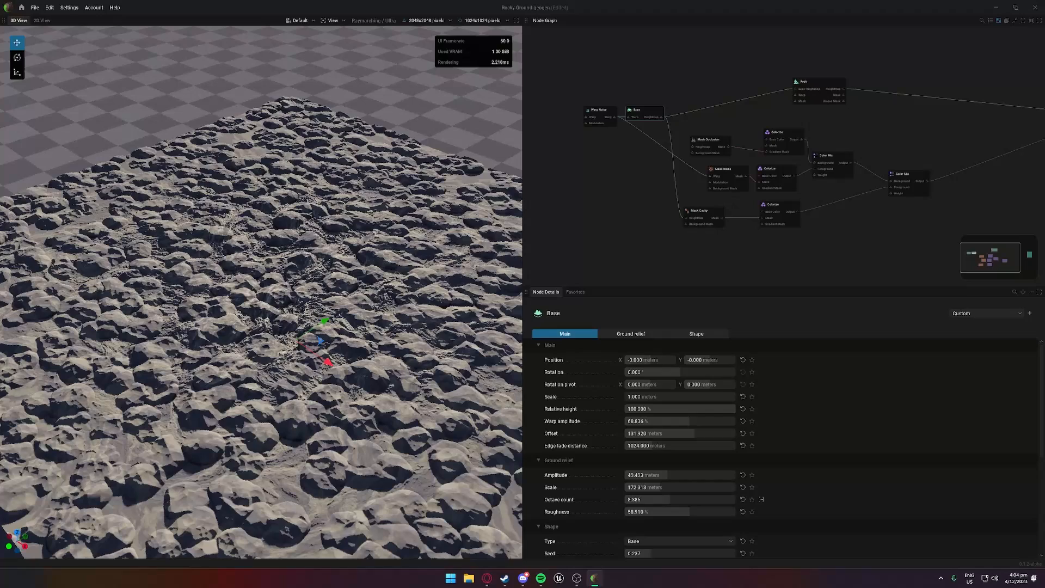
Step: Open the Lego Block project from the Lego Block folder inside GeoGen, discarding the unsaved changes to Rocky Ground
click(22, 8)
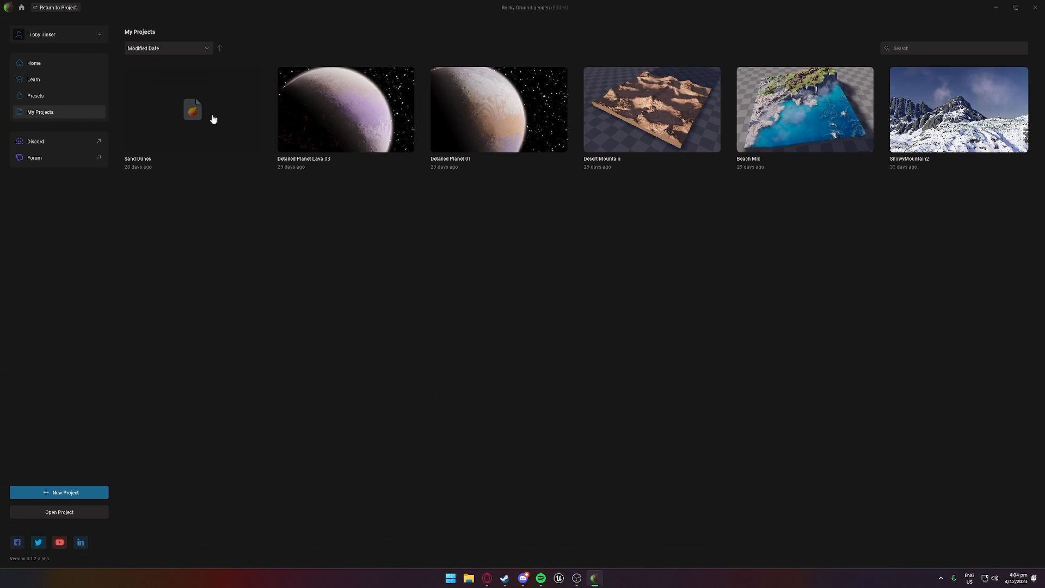
click(63, 512)
click(463, 313)
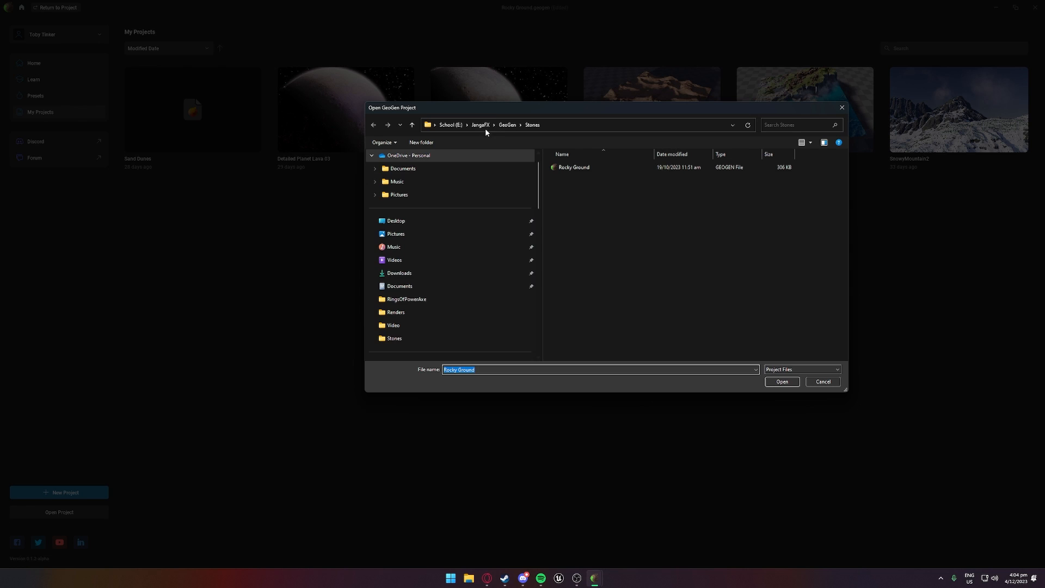
click(507, 125)
double_click(580, 240)
double_click(578, 221)
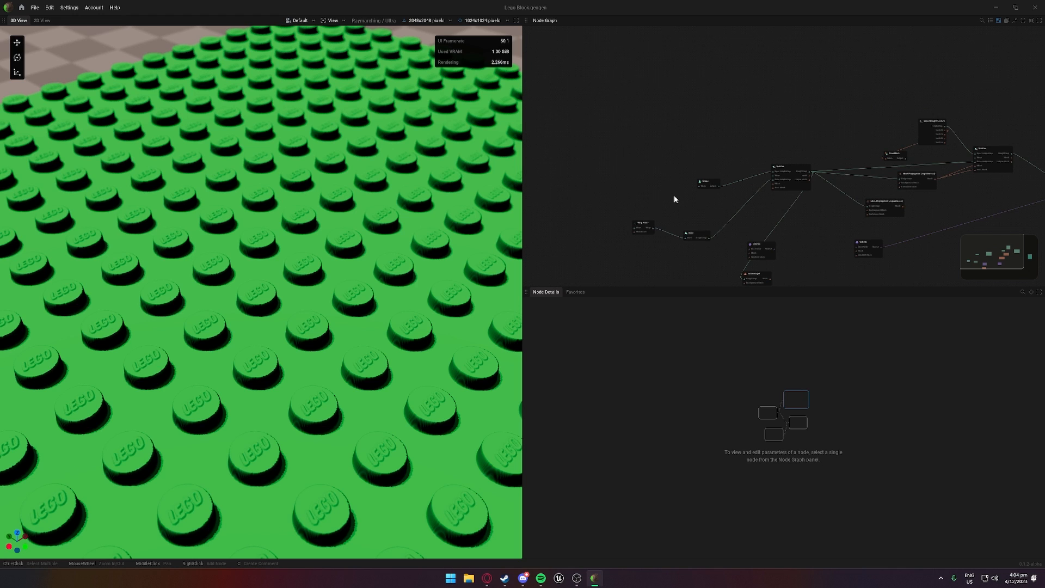
Step: Show the Base node's settings and preview the heightmap output of the first Splatter node
scroll(673, 193, up, 5)
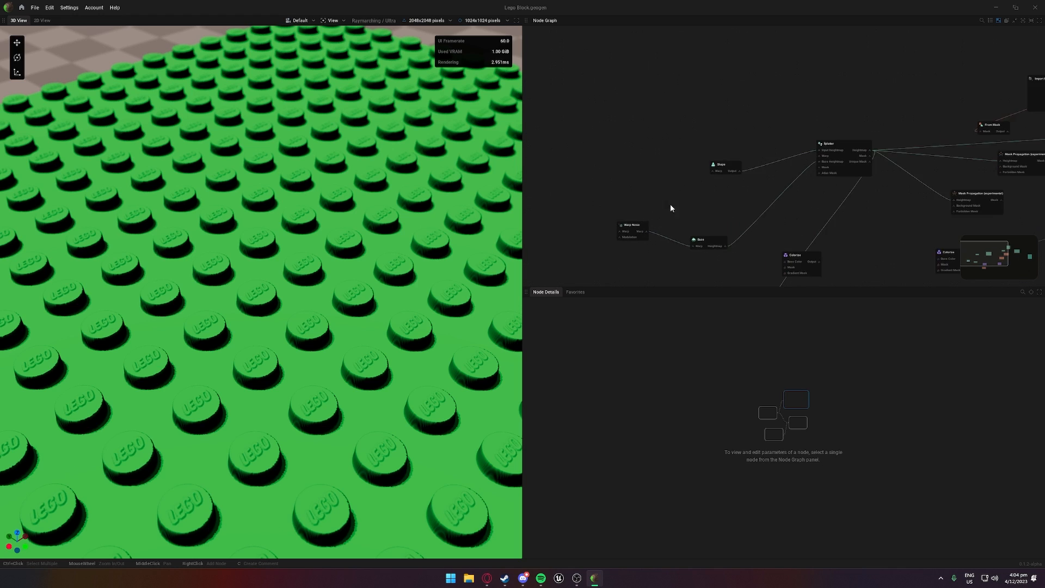
click(566, 229)
middle_drag(686, 128, 614, 160)
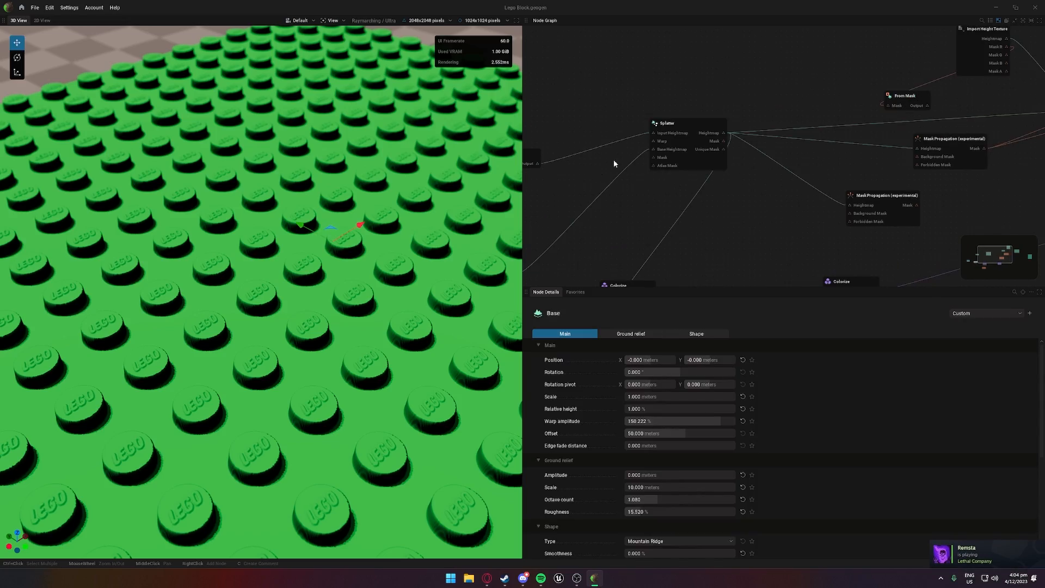
click(709, 138)
scroll(406, 241, down, 5)
drag(406, 241, 354, 251)
Step: Preview the heightmap output of the Import Height Texture node and examine the raised LEGO lettering up close
middle_drag(772, 127, 577, 209)
click(806, 121)
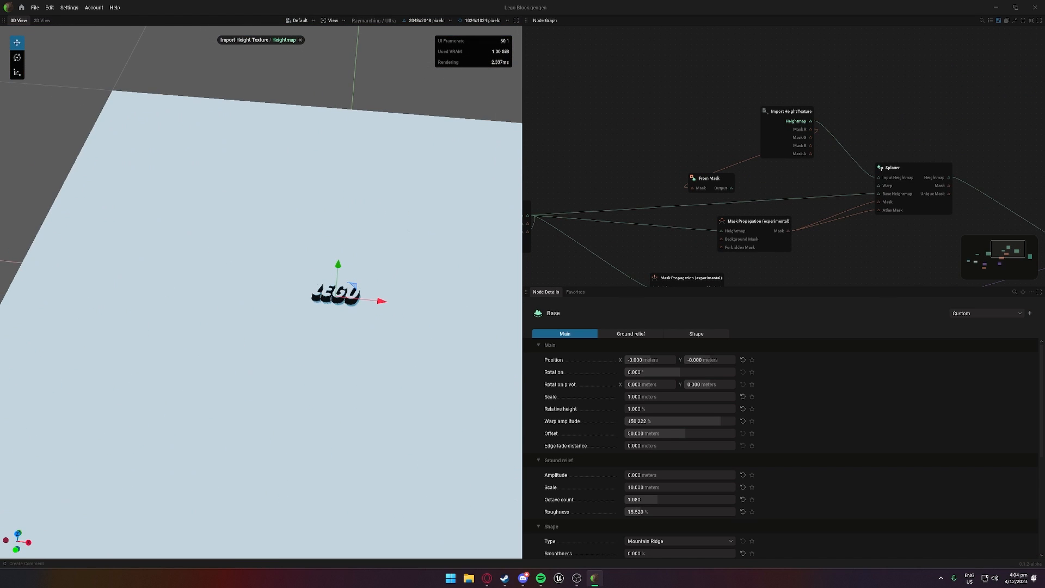
scroll(435, 263, up, 3)
middle_drag(438, 258, 394, 261)
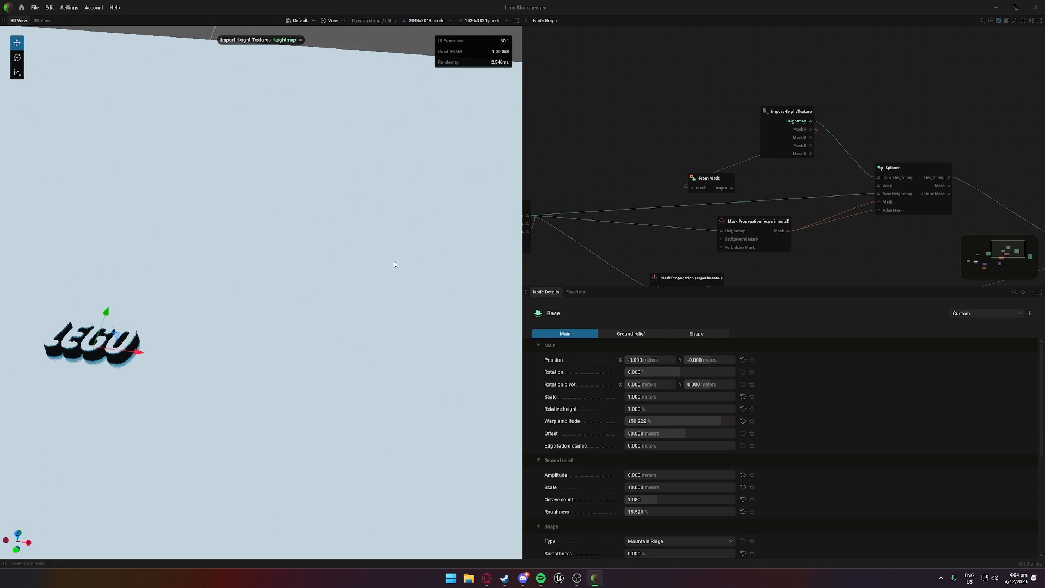
drag(393, 260, 443, 243)
mouse_move(394, 260)
middle_down()
mouse_move(435, 234)
mouse_move(396, 256)
middle_up()
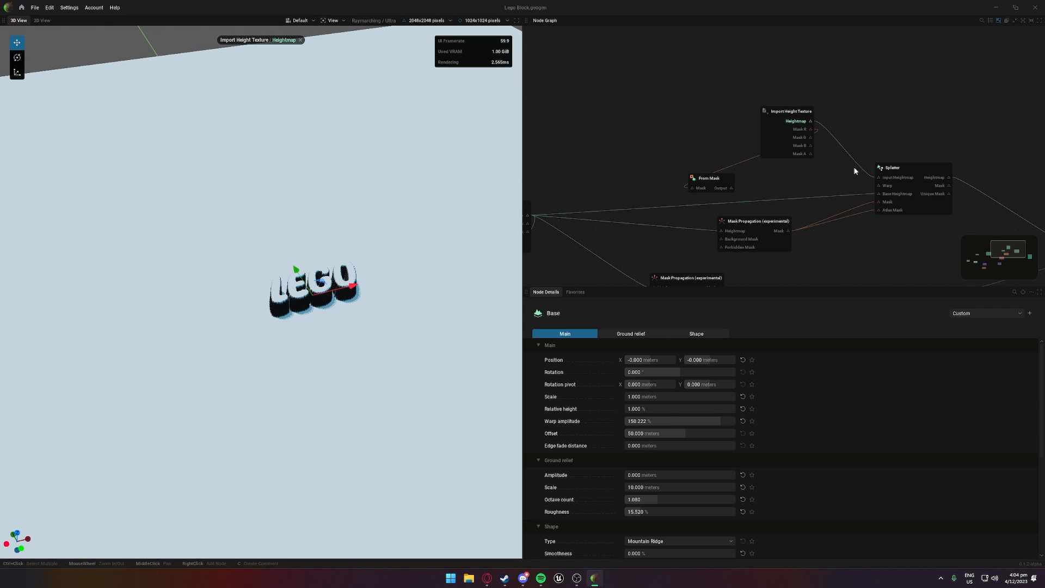
Step: Preview the heightmap of the Splatter node fed by the imported texture, examine the lettered studs, and close the preview
click(934, 178)
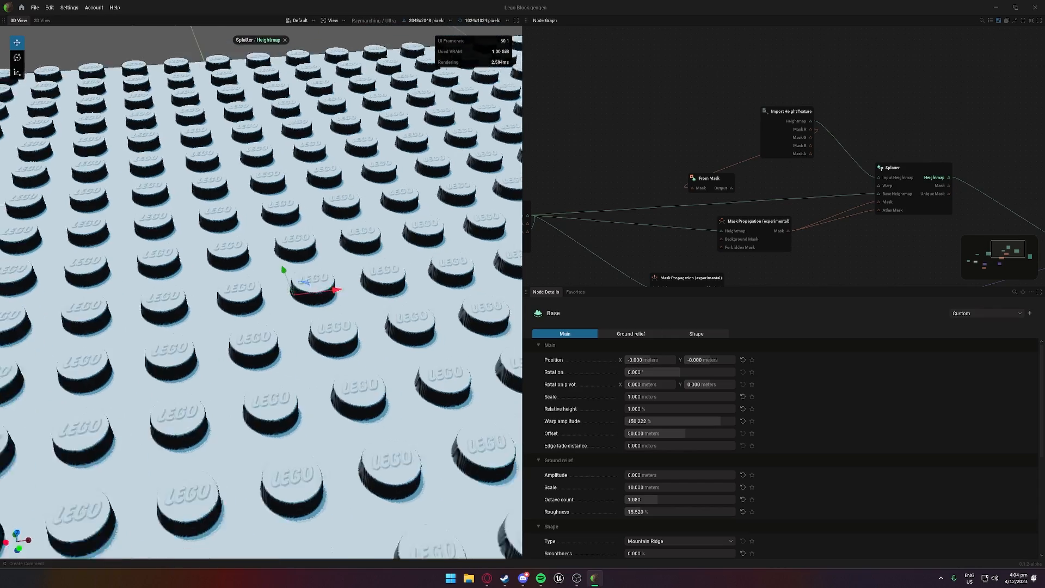
middle_drag(262, 294, 264, 239)
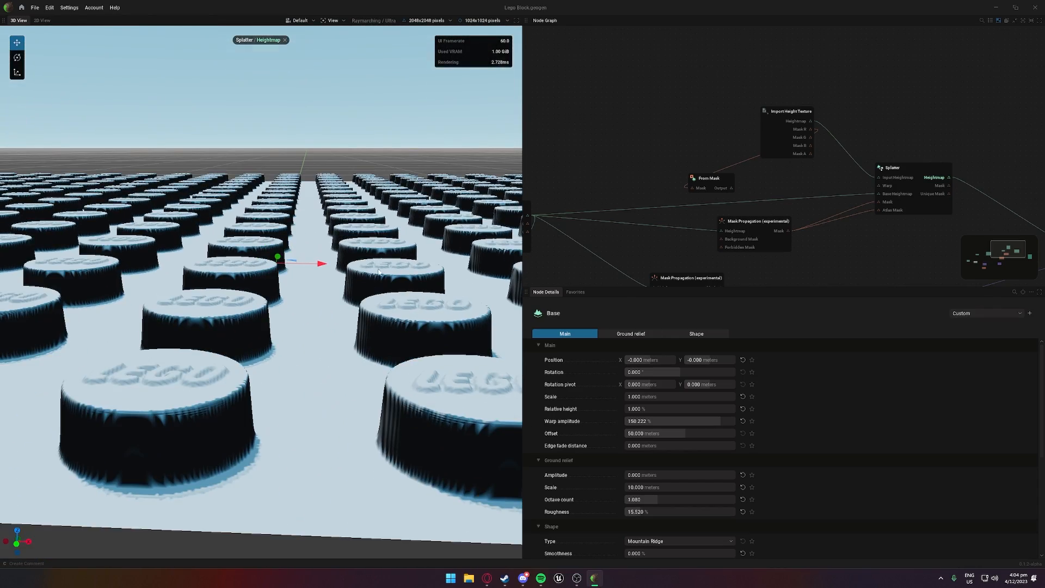
middle_drag(424, 370, 441, 473)
middle_drag(283, 414, 332, 332)
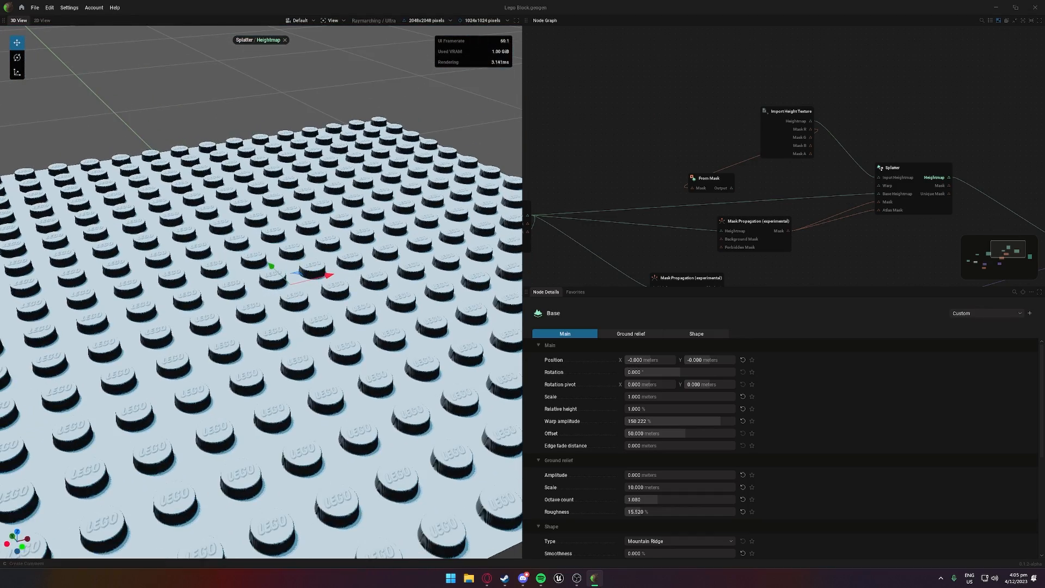
click(286, 41)
Step: Look at the second Splatter node's settings and turn off depth of field in the Renderer node
middle_drag(827, 228, 792, 156)
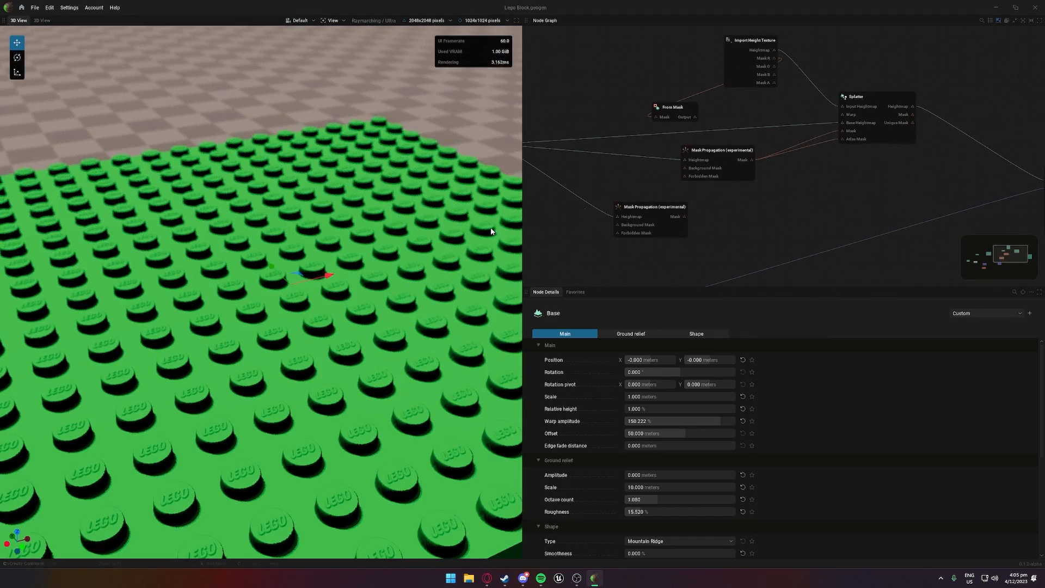
scroll(484, 234, down, 4)
middle_drag(468, 234, 482, 245)
click(911, 120)
middle_drag(1017, 161, 685, 185)
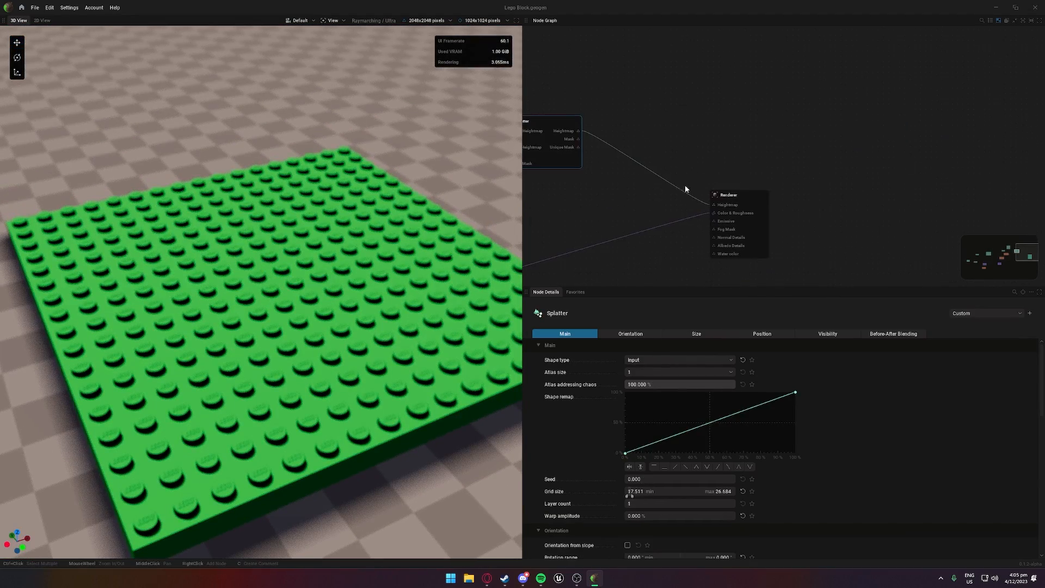
click(740, 208)
scroll(630, 474, down, 5)
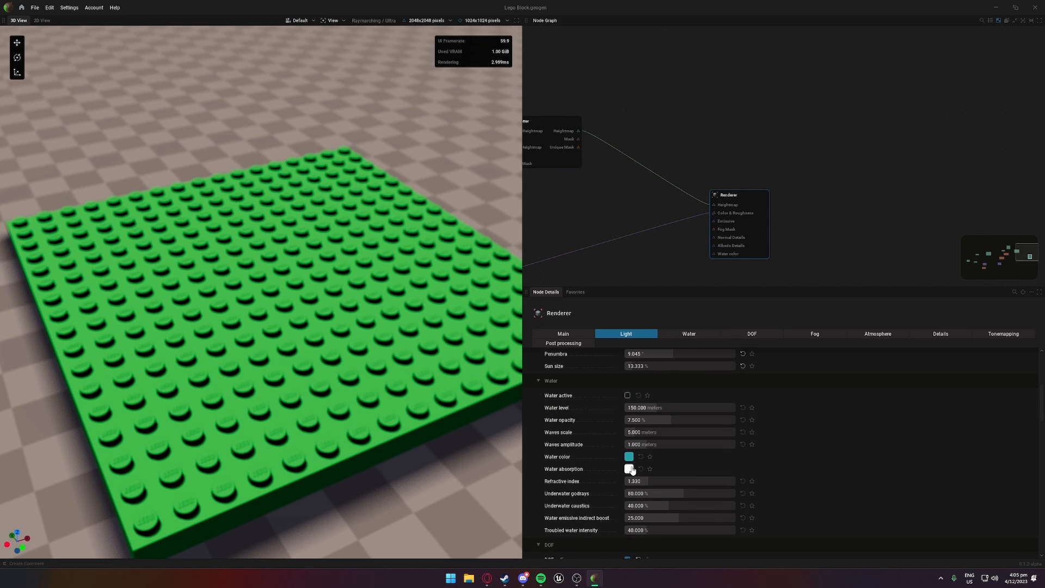
click(627, 494)
Step: Set the Colorize node's Ground color max to blue #0081FF and inspect the recoloured studs up close
middle_drag(593, 223, 910, 66)
click(697, 139)
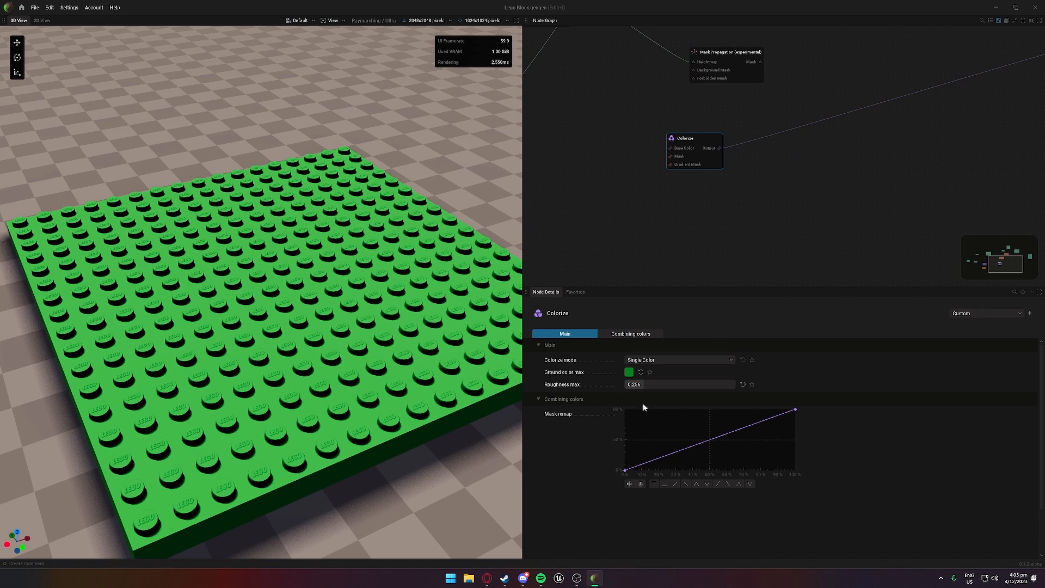
click(629, 377)
click(700, 402)
mouse_move(691, 417)
mouse_down()
mouse_move(707, 410)
mouse_move(714, 431)
mouse_move(688, 453)
mouse_move(656, 445)
mouse_up()
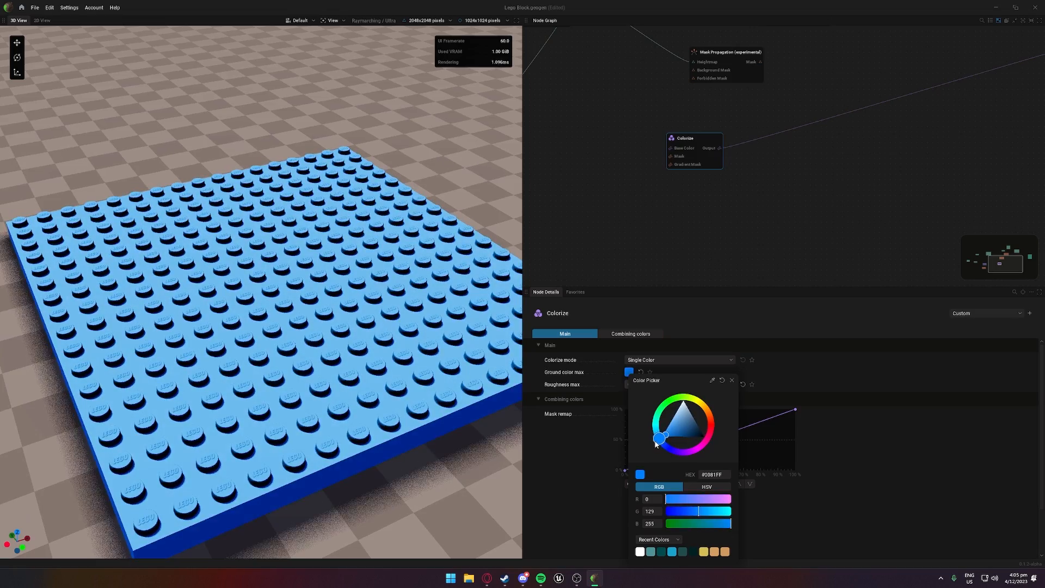
mouse_move(402, 366)
mouse_down()
mouse_move(354, 370)
mouse_move(310, 424)
mouse_move(402, 366)
mouse_up()
scroll(311, 425, up, 5)
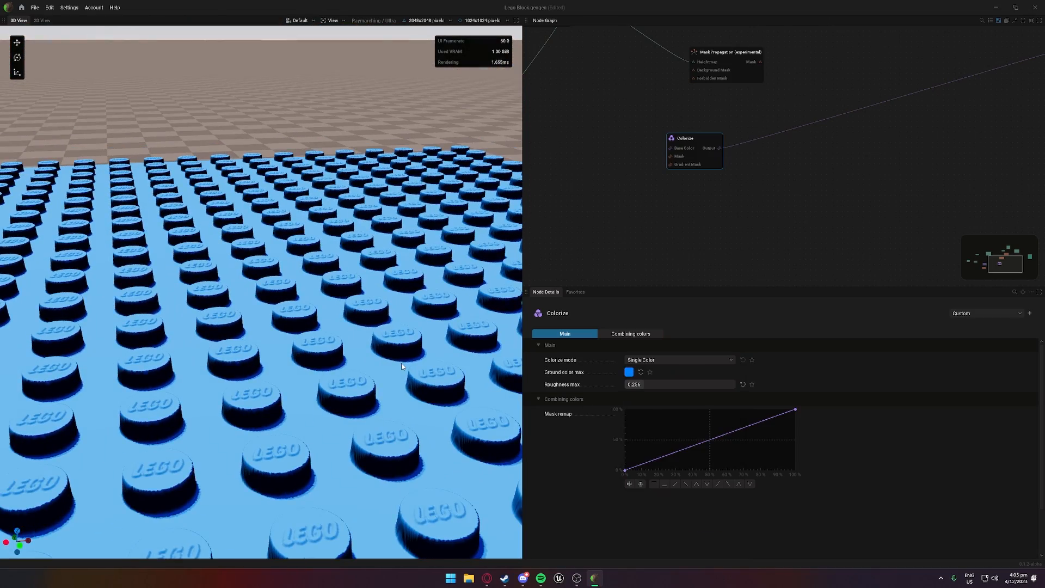
Step: Open the Sidewalk Bumps project from its GeoGen folder, discarding the unsaved changes to Lego Block
click(22, 7)
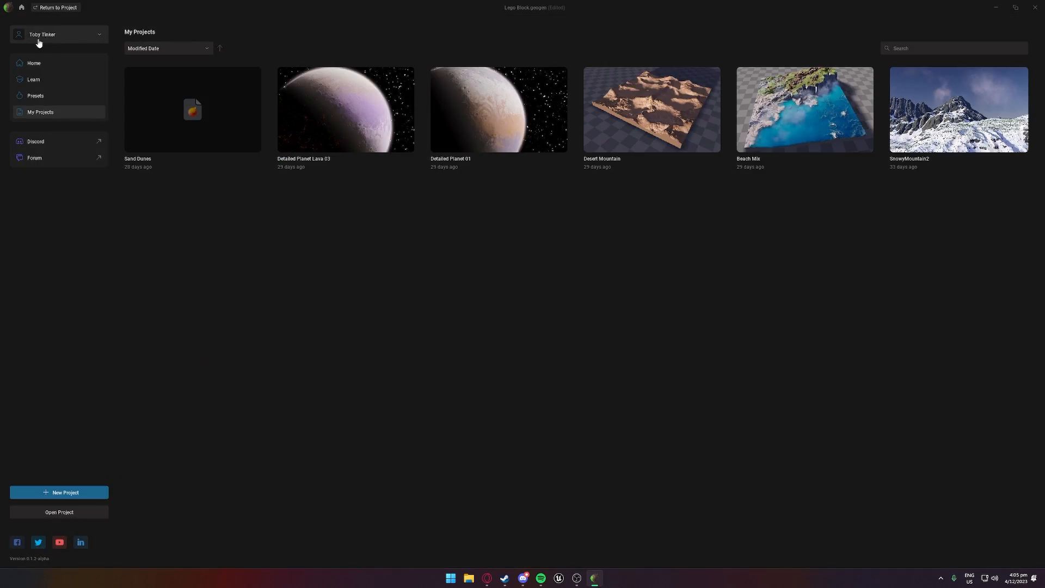
click(63, 512)
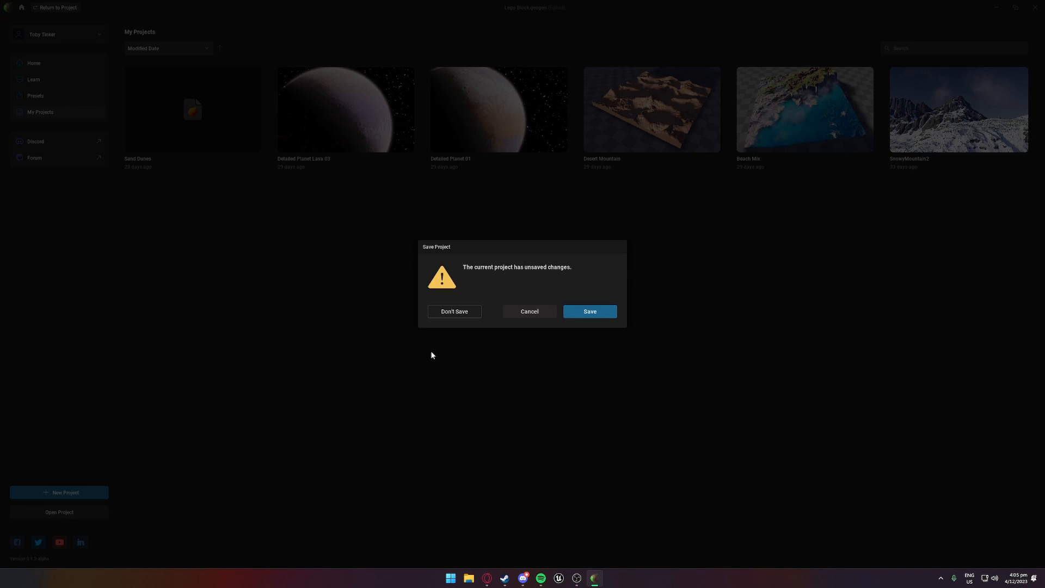
click(466, 313)
click(509, 126)
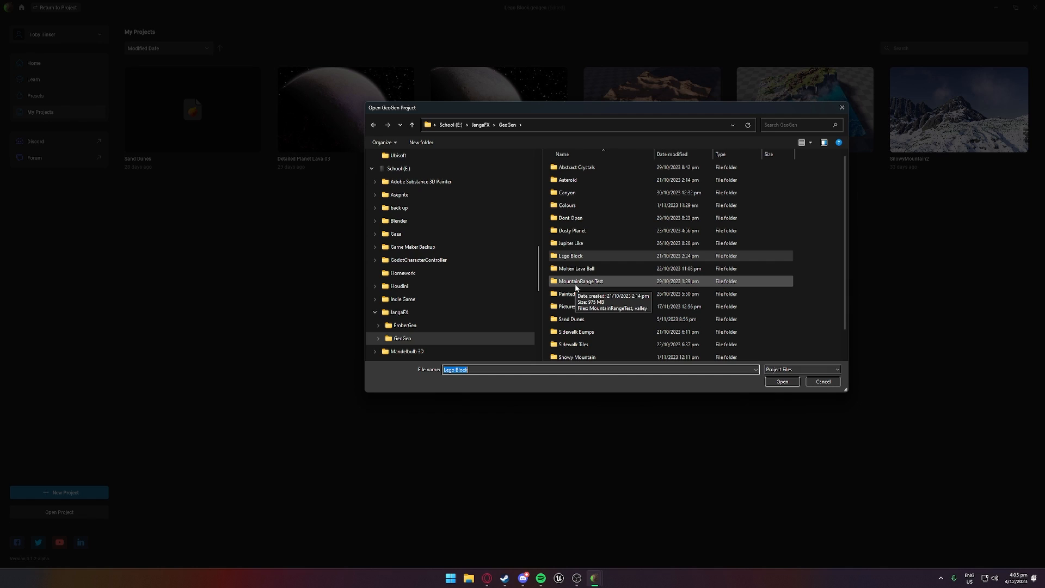
click(591, 334)
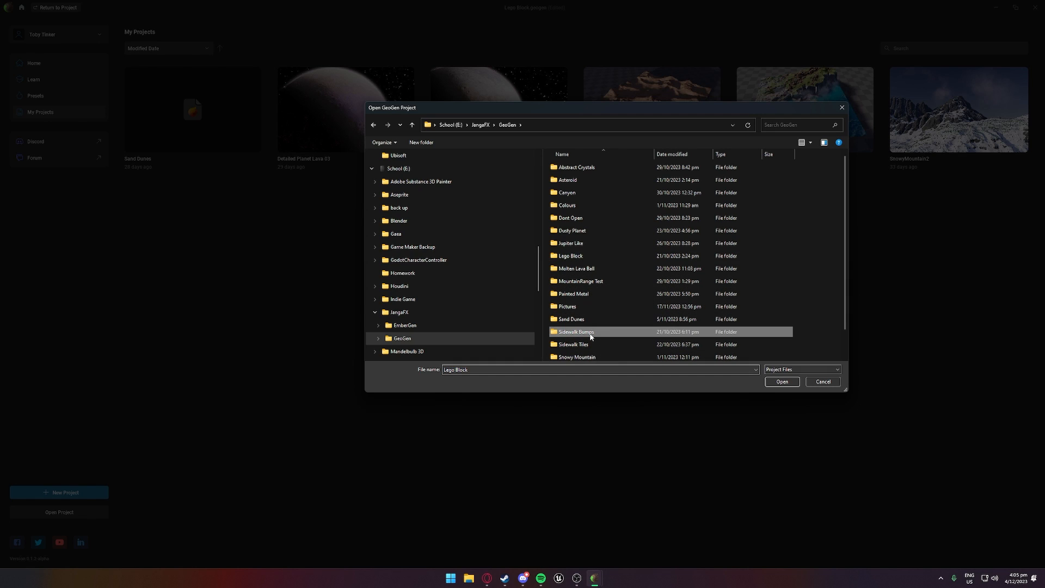
click(781, 382)
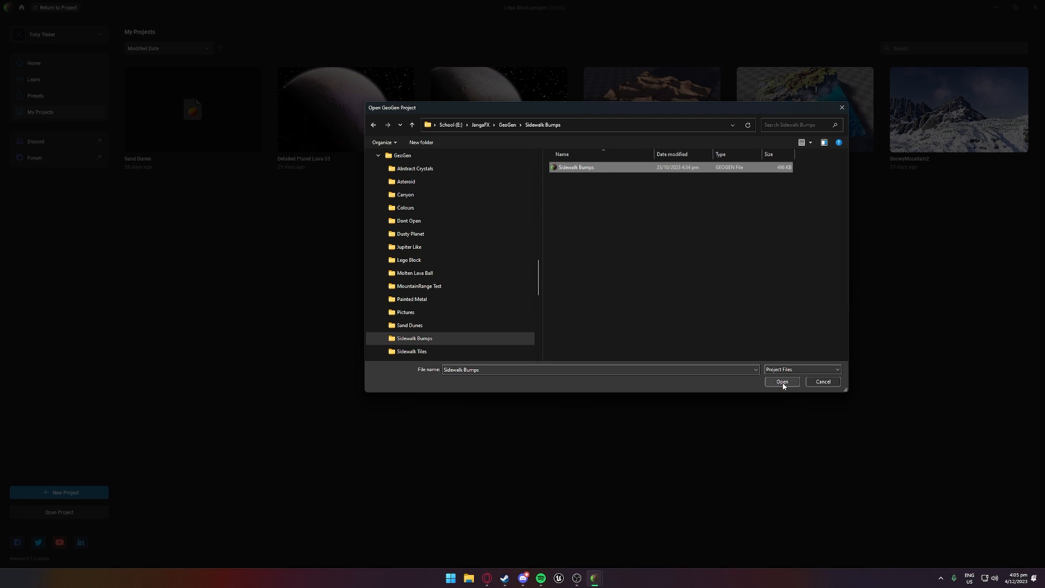
click(782, 382)
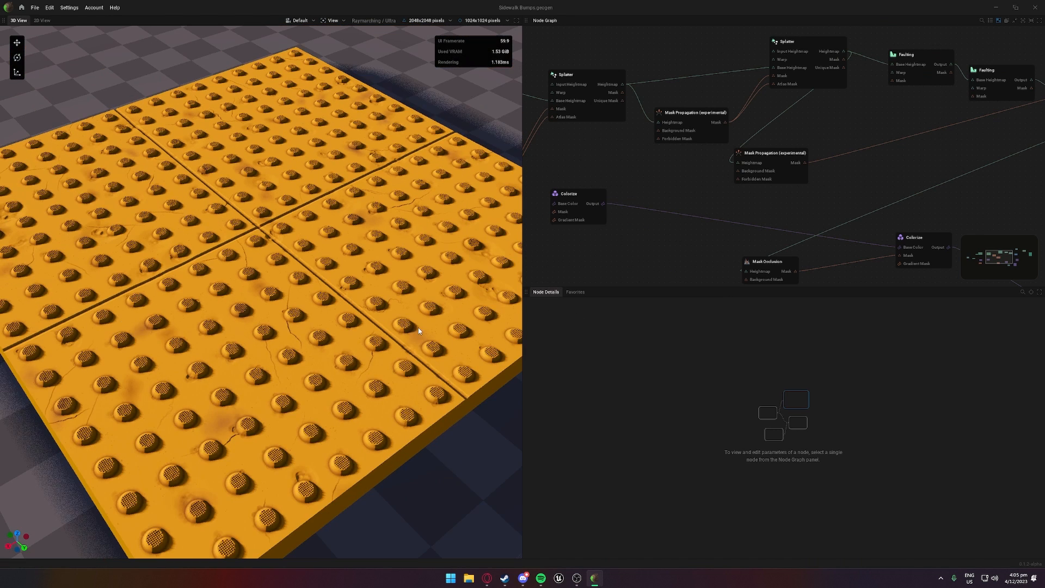
Step: Examine the yellow sidewalk bumps up close and survey the node graph back to its first nodes
scroll(419, 329, up, 4)
drag(416, 335, 351, 303)
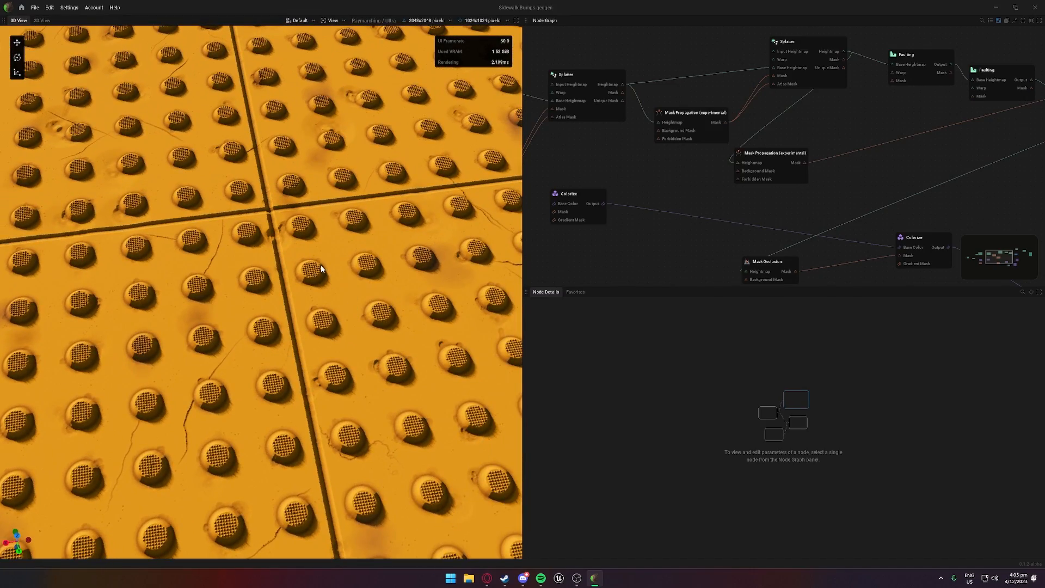
drag(322, 268, 311, 341)
scroll(307, 341, up, 2)
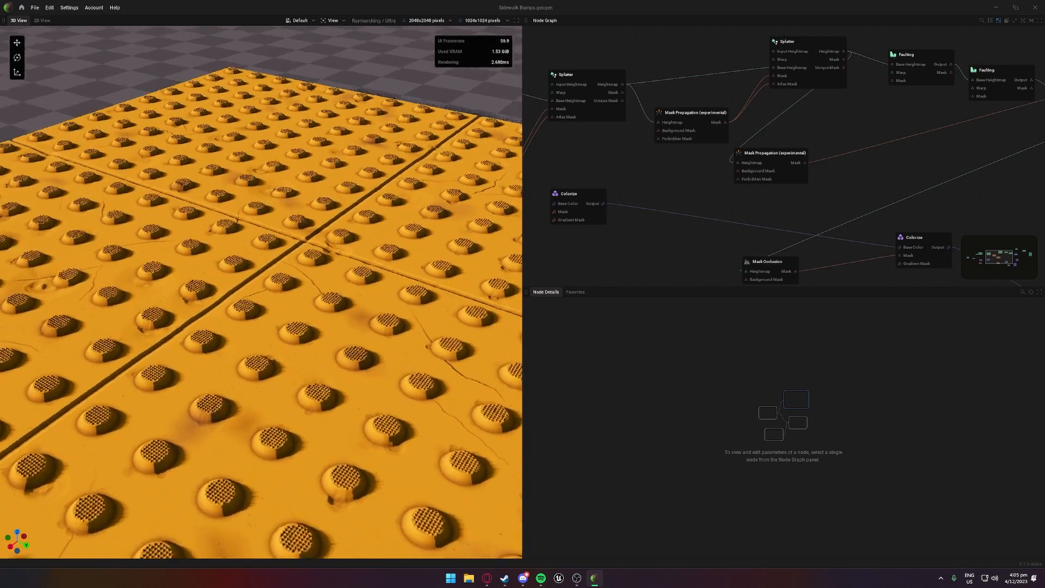
scroll(620, 153, down, 5)
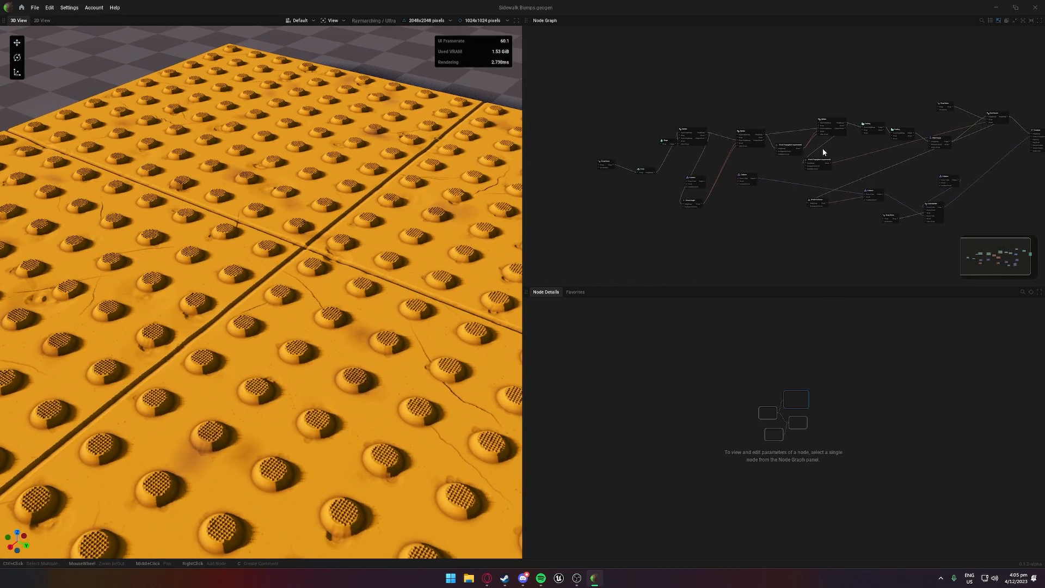
scroll(568, 205, up, 2)
scroll(640, 167, up, 2)
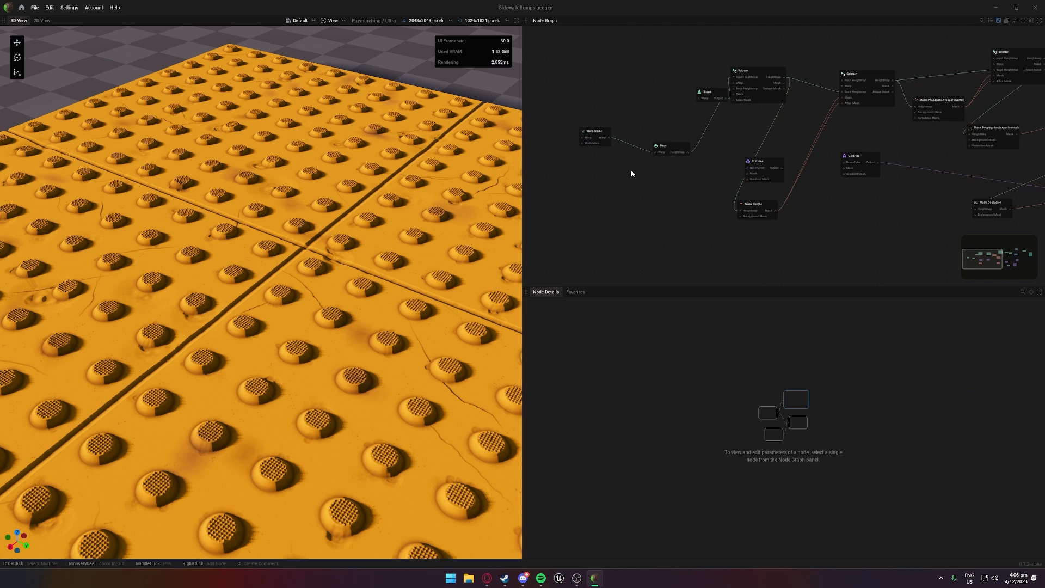
middle_drag(631, 169, 670, 210)
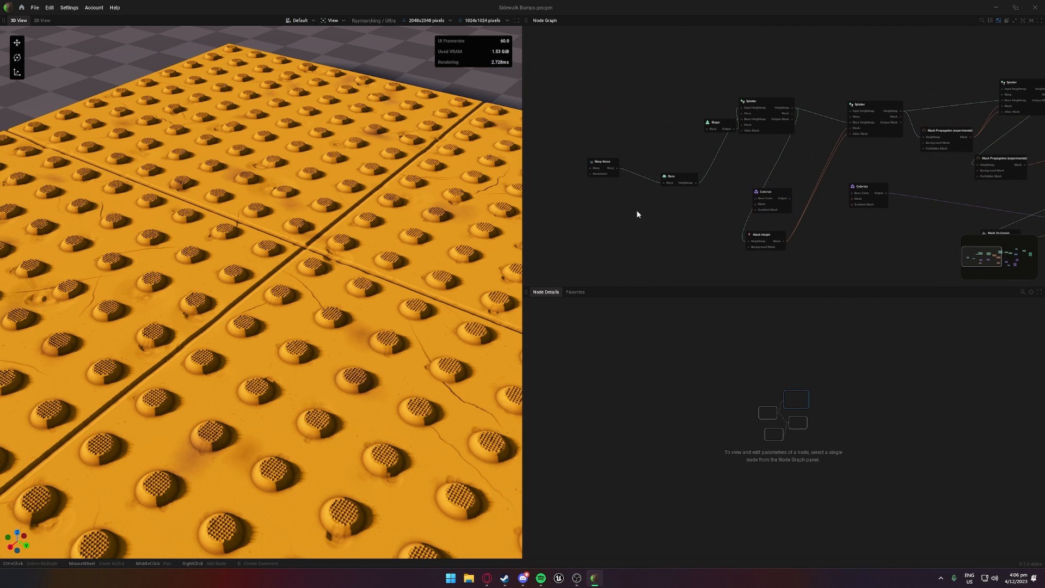
Step: Preview the Base heightmap and the Shape node's output, moving the Shape node clear of the first Splatter node
click(614, 171)
click(687, 184)
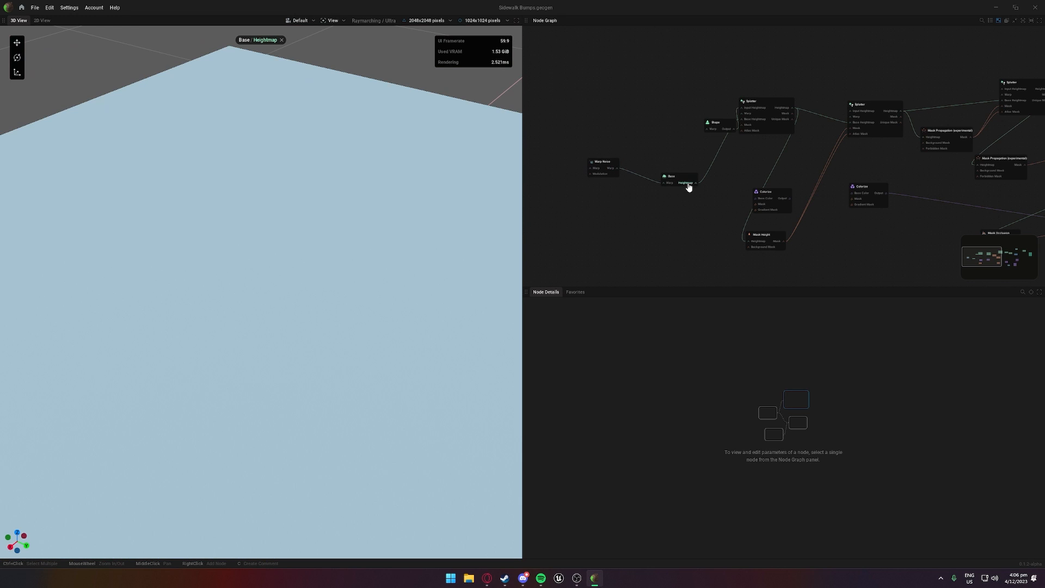
click(724, 132)
drag(713, 123, 663, 94)
scroll(429, 209, down, 3)
drag(429, 209, 354, 215)
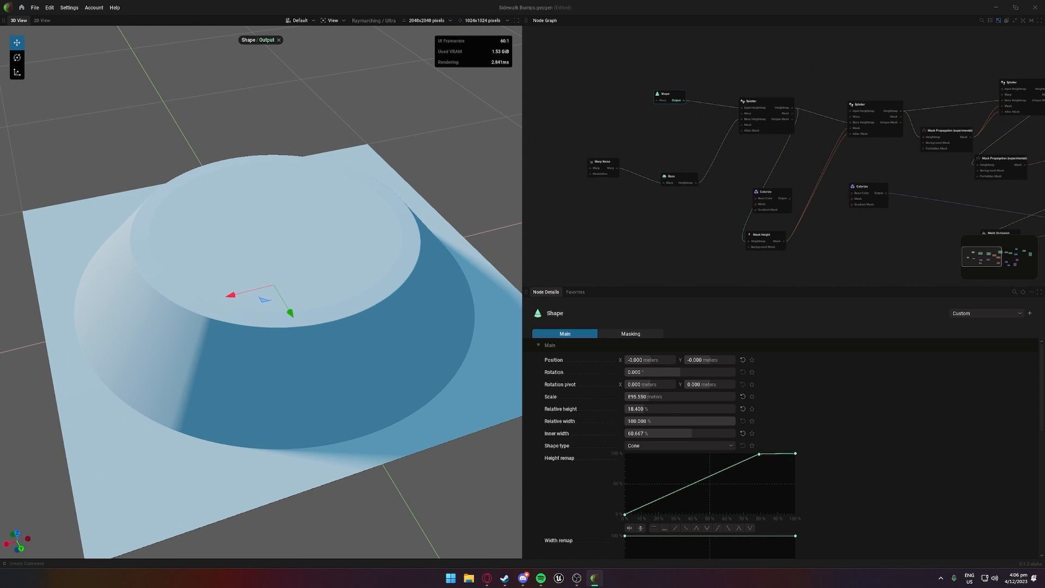
scroll(467, 204, up, 2)
mouse_move(466, 205)
mouse_down()
mouse_move(444, 144)
mouse_move(470, 198)
mouse_move(466, 163)
mouse_move(475, 193)
mouse_move(466, 197)
mouse_up()
Step: Preview the heightmap outputs of the three chained Splatter nodes in turn and examine the bumps up close
click(782, 108)
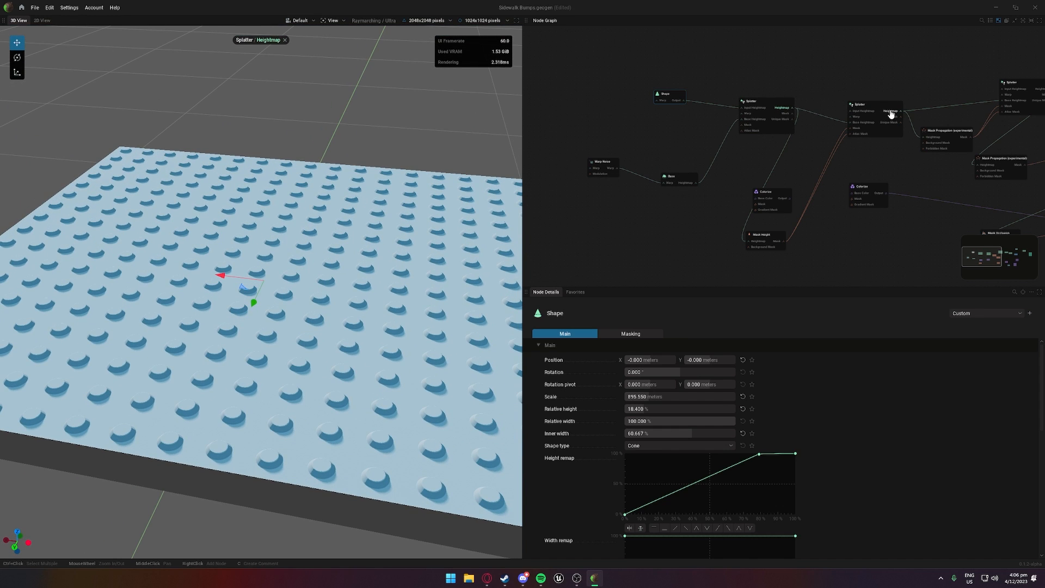
middle_drag(875, 90, 763, 128)
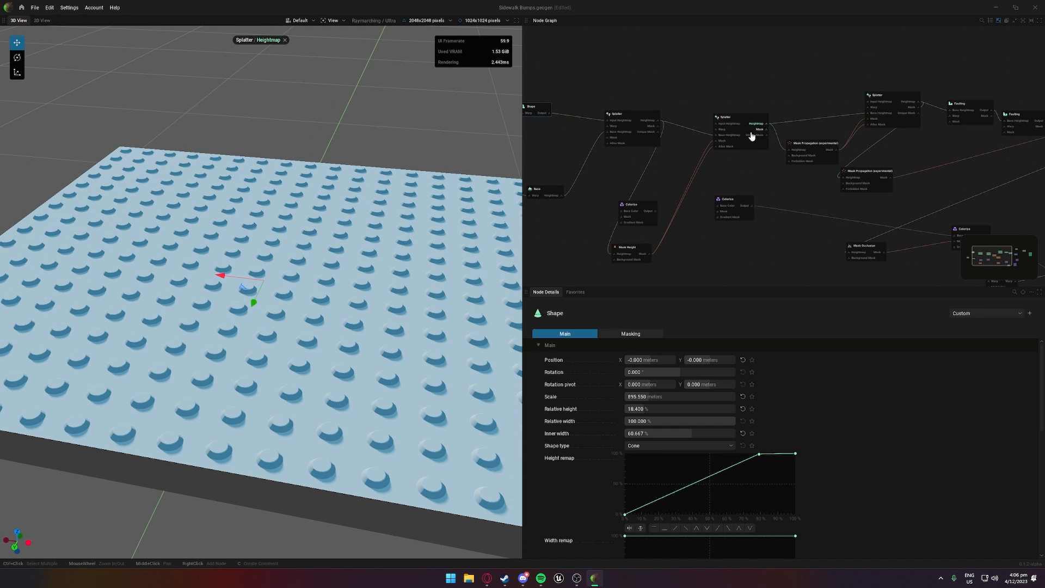
scroll(463, 163, up, 4)
drag(463, 163, 477, 166)
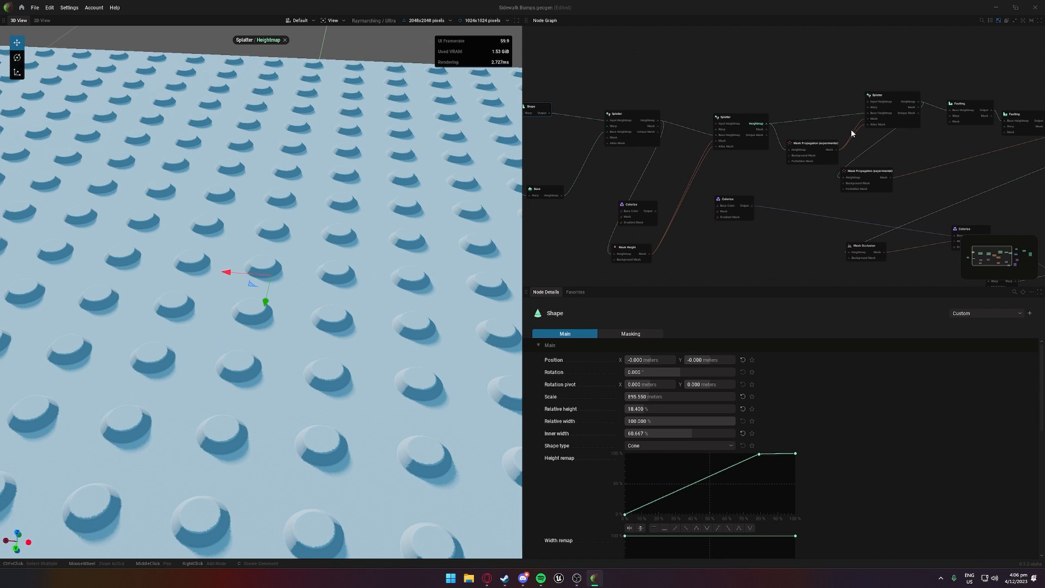
click(903, 103)
middle_drag(886, 127, 728, 104)
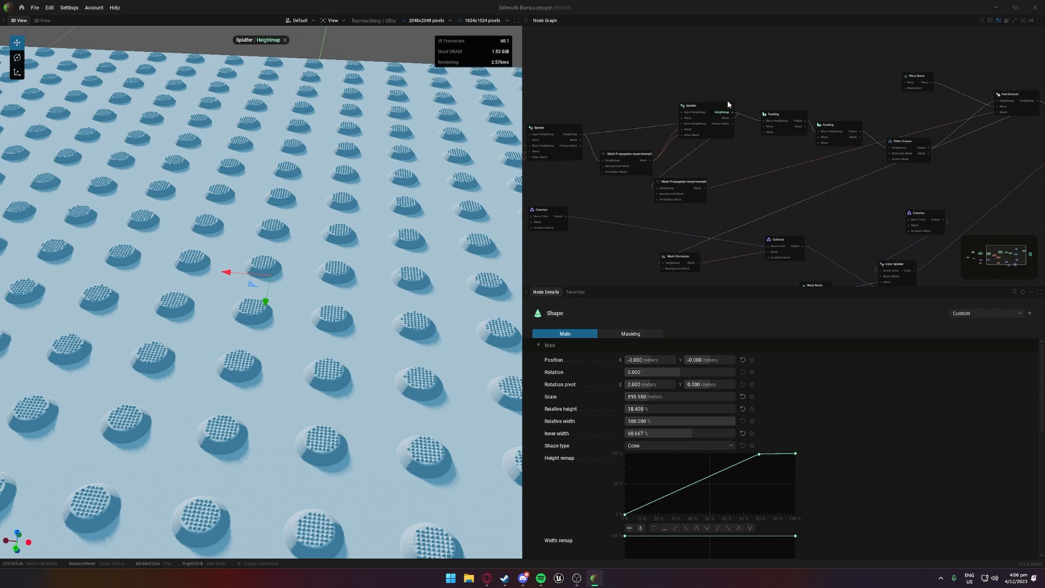
Step: Preview the outputs of the two Faulting nodes one after the other to see the tile gaps
click(799, 122)
scroll(434, 154, down, 3)
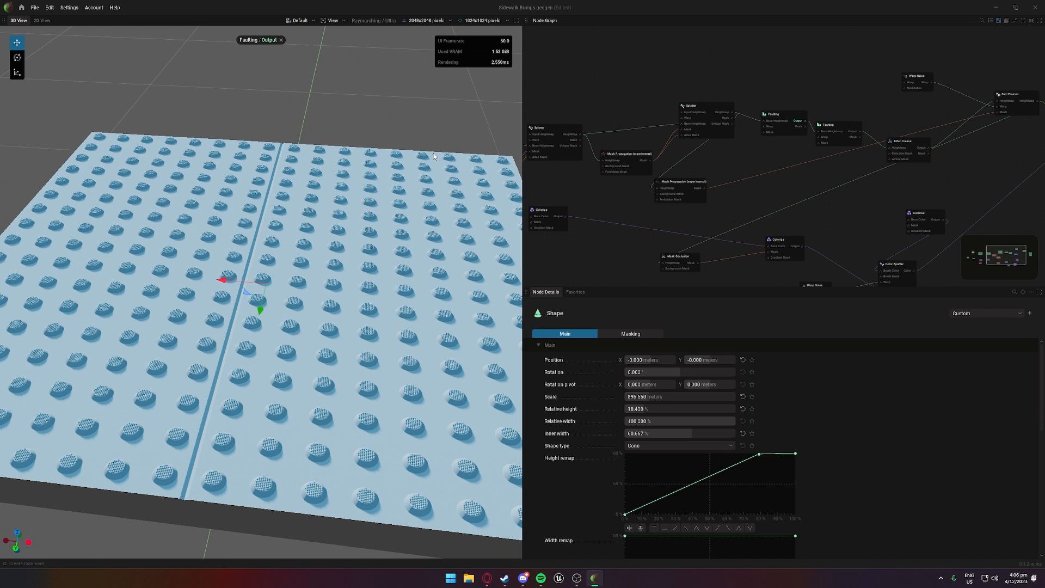
click(856, 133)
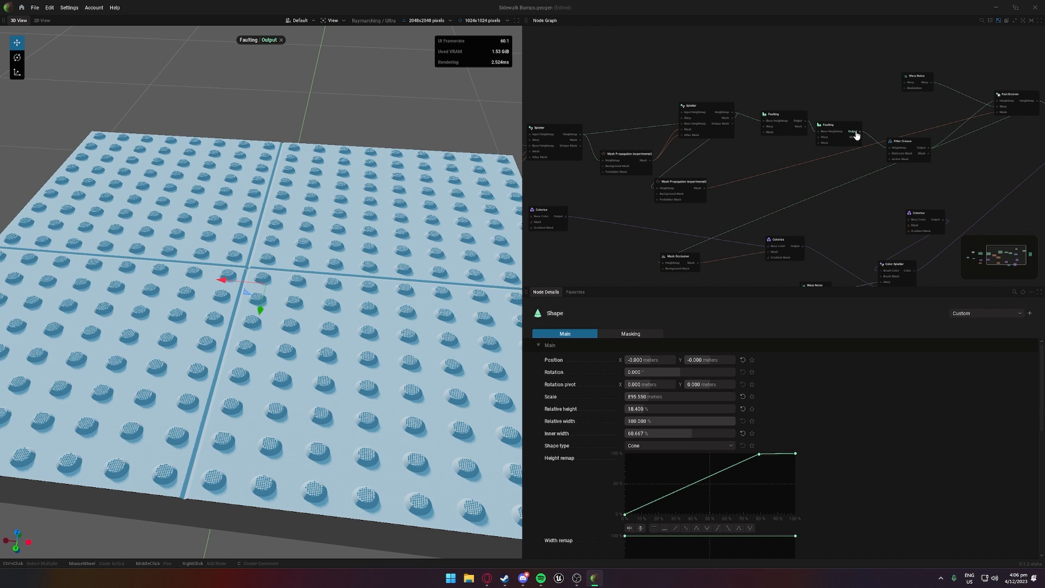
Step: Preview the Fast Erosion node's heightmap and examine the worn tile surface
middle_drag(916, 111, 771, 133)
click(902, 129)
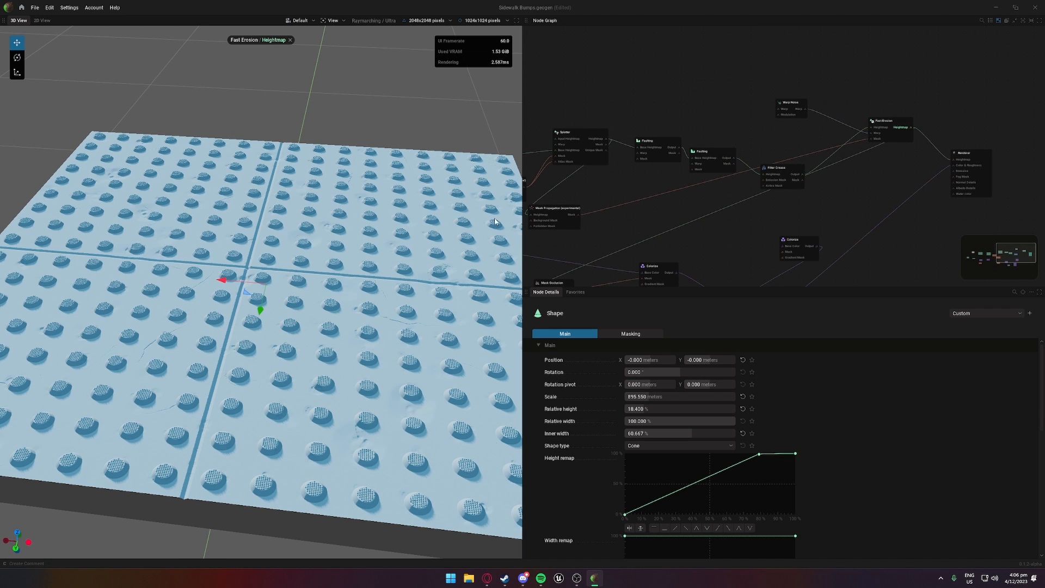
drag(495, 218, 390, 234)
scroll(877, 178, up, 1)
Step: Preview the green Colorize output and the Color Splatter's color, and reposition the green Colorize node above the Color Splatter
middle_drag(819, 204, 884, 180)
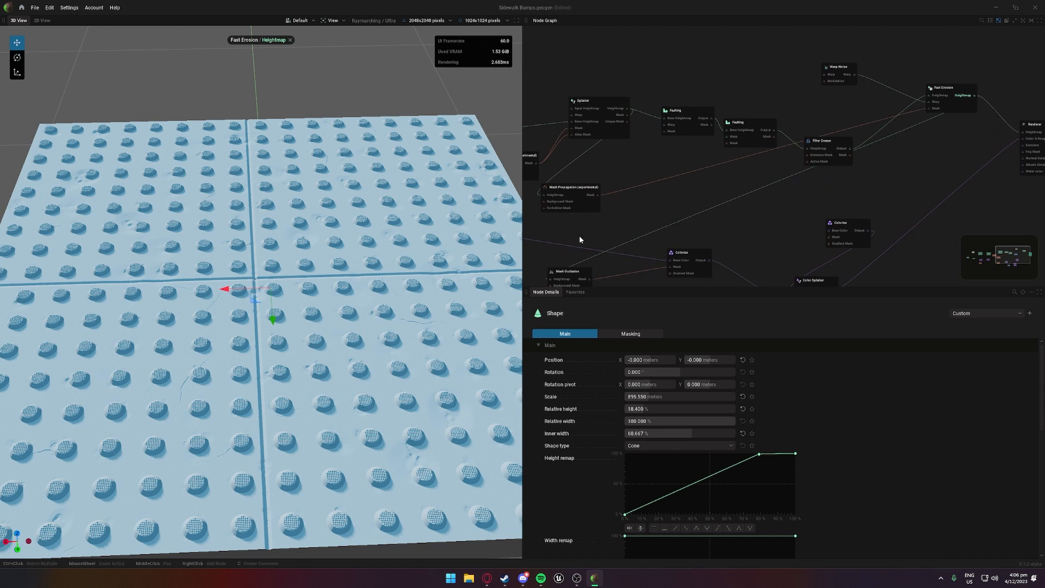
middle_drag(739, 258, 822, 166)
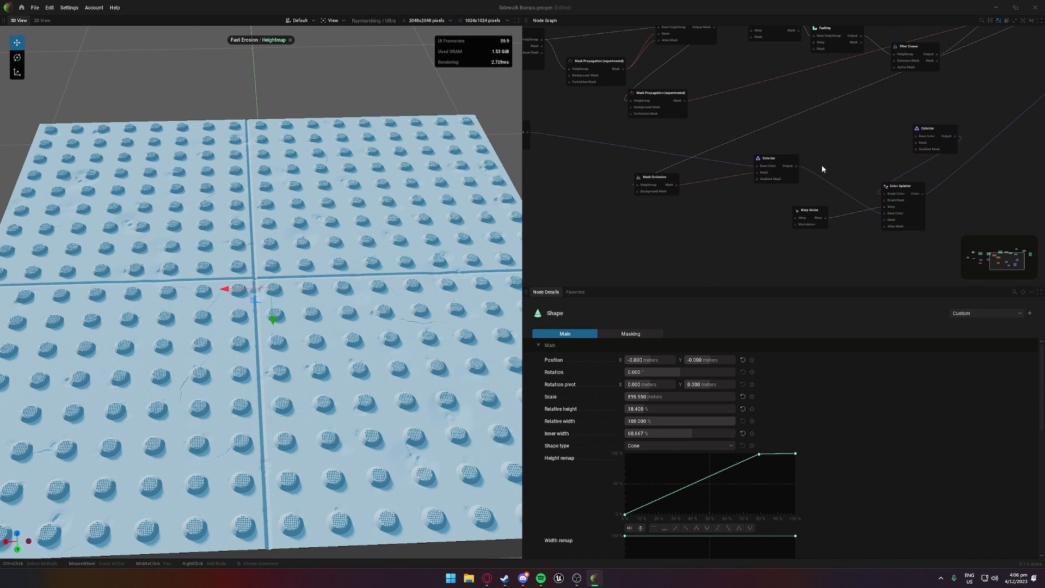
click(946, 137)
click(896, 200)
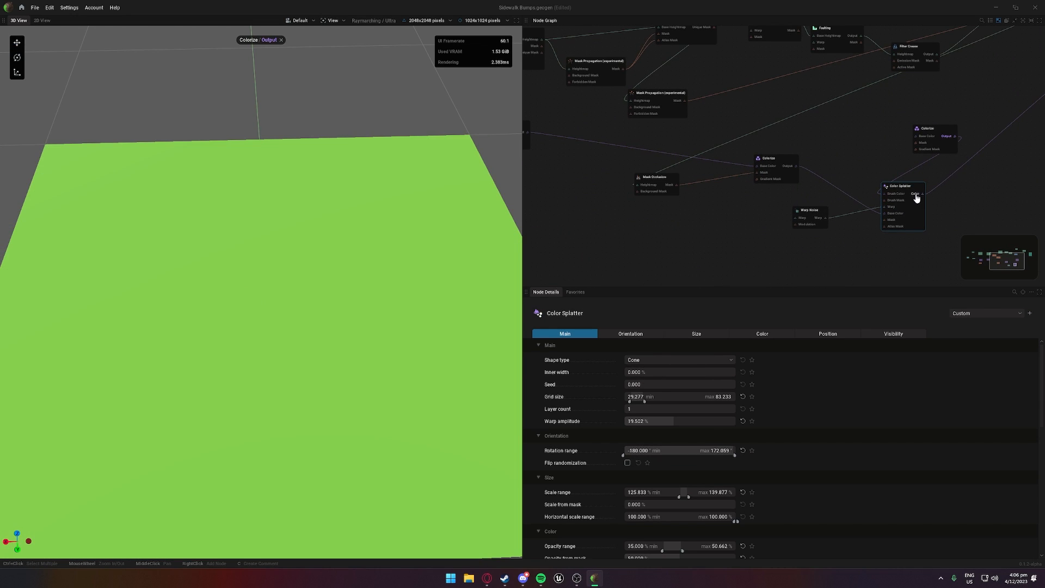
click(917, 197)
middle_drag(889, 159, 835, 166)
drag(883, 142, 811, 133)
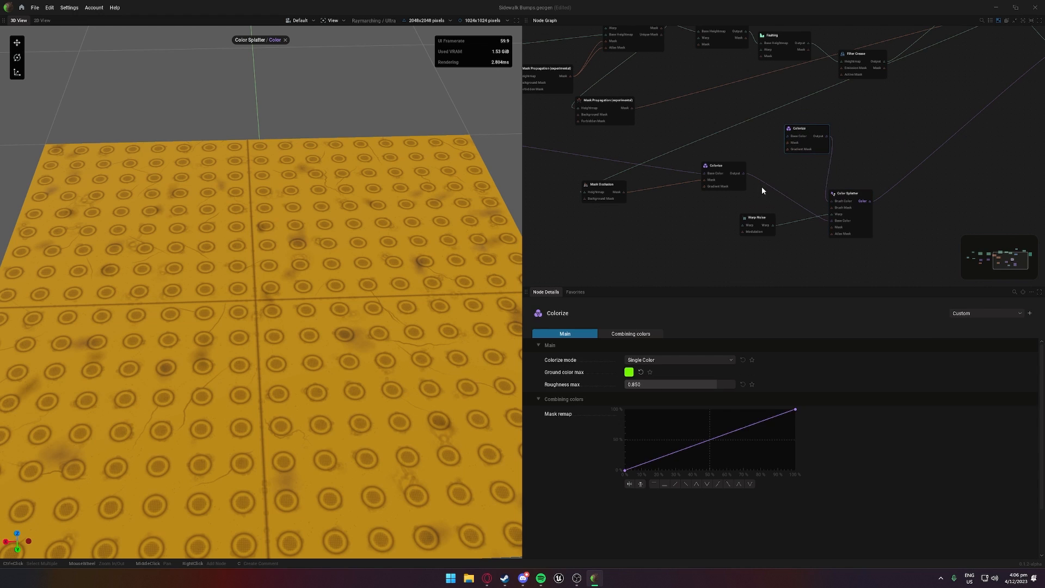
Step: Preview the output of the occlusion-masked Colorize node and of the base Colorize node that feeds it
click(736, 174)
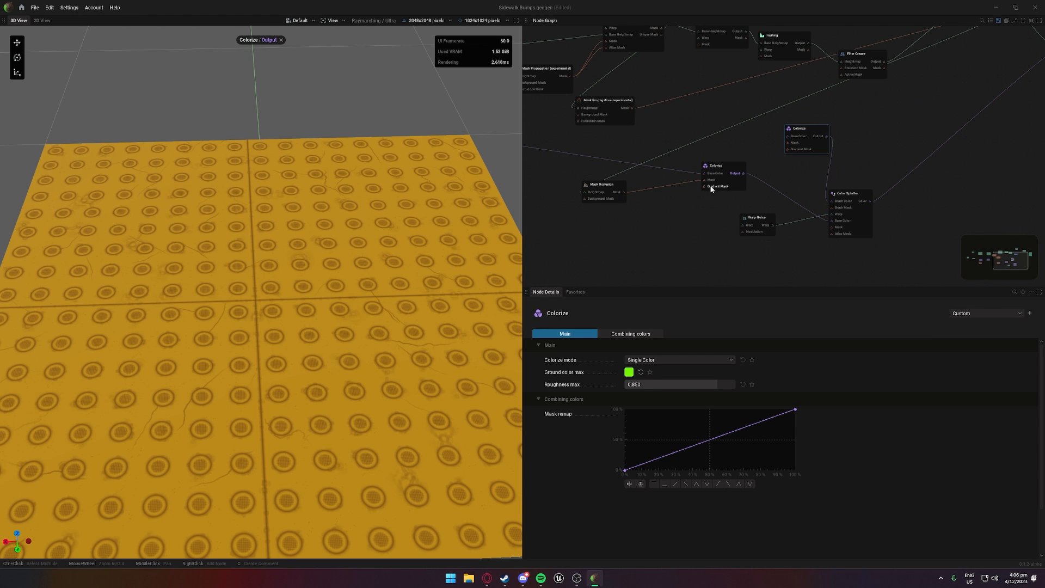
middle_drag(710, 186, 844, 204)
click(603, 158)
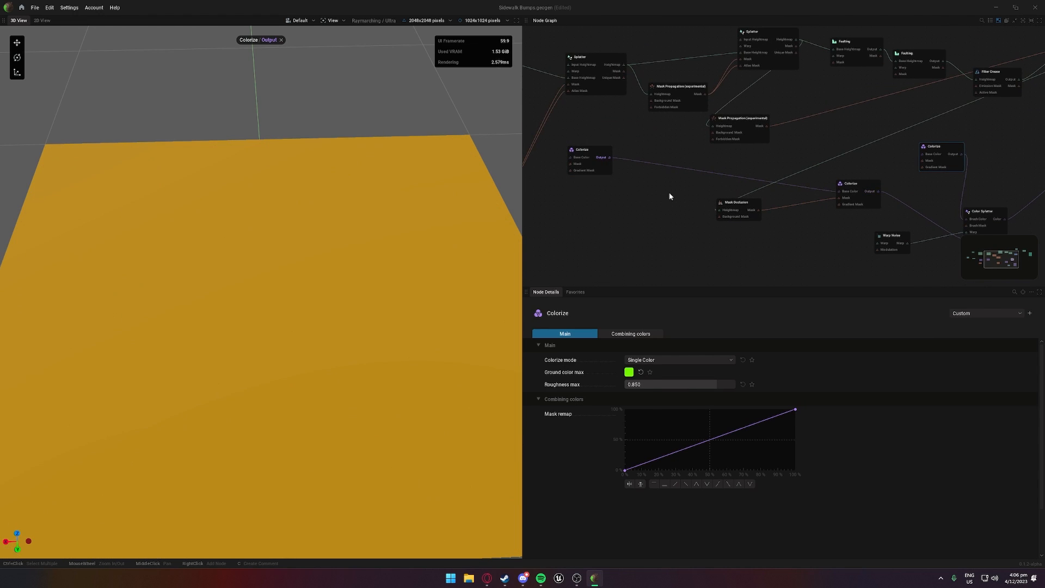
scroll(726, 195, down, 3)
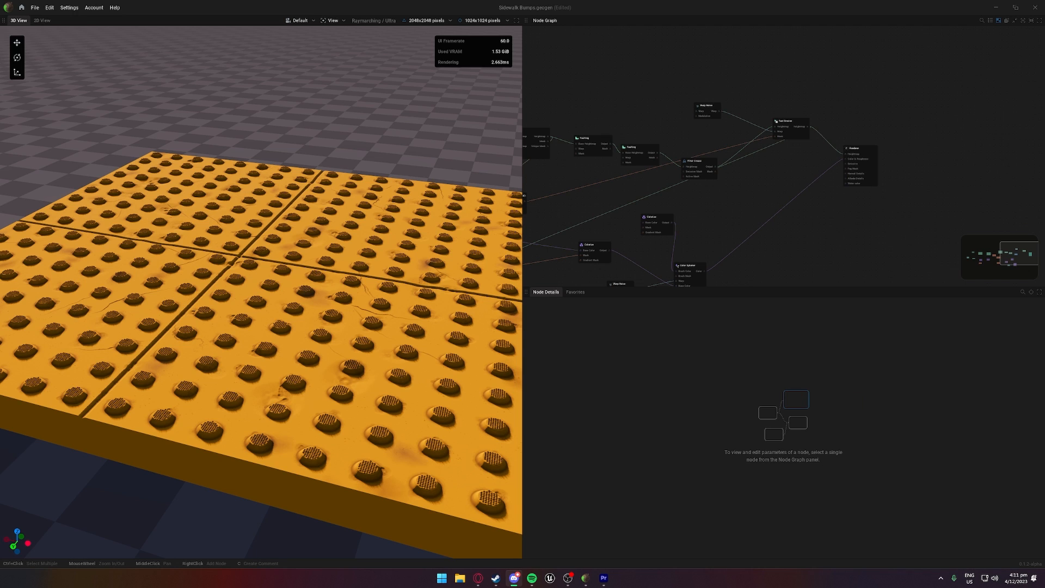
Step: Select the second Splatter node in the chain and look at its settings
scroll(677, 83, down, 4)
middle_drag(694, 80, 898, 153)
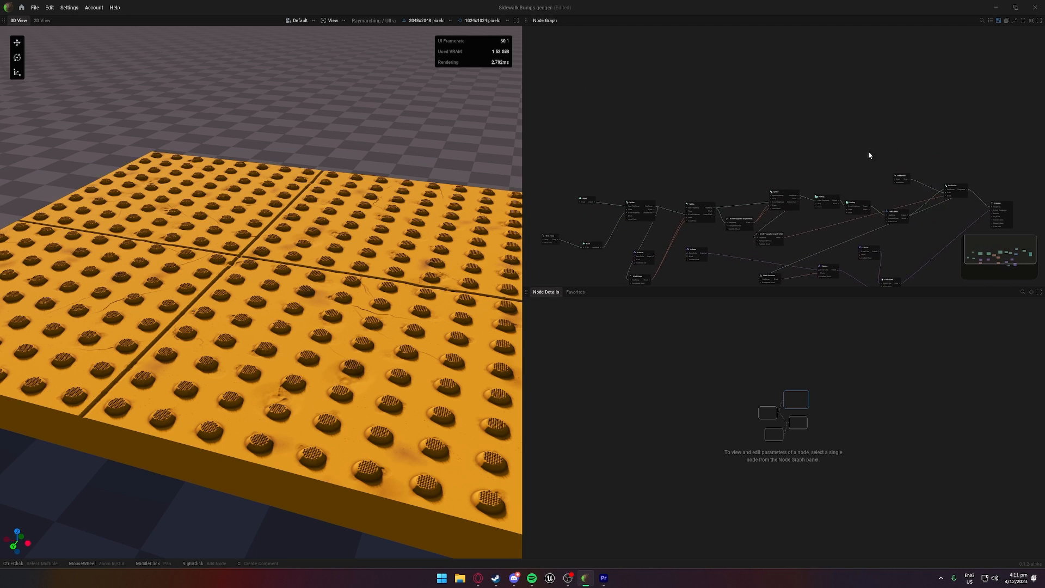
scroll(754, 148, up, 5)
middle_drag(702, 162, 748, 88)
scroll(719, 117, up, 1)
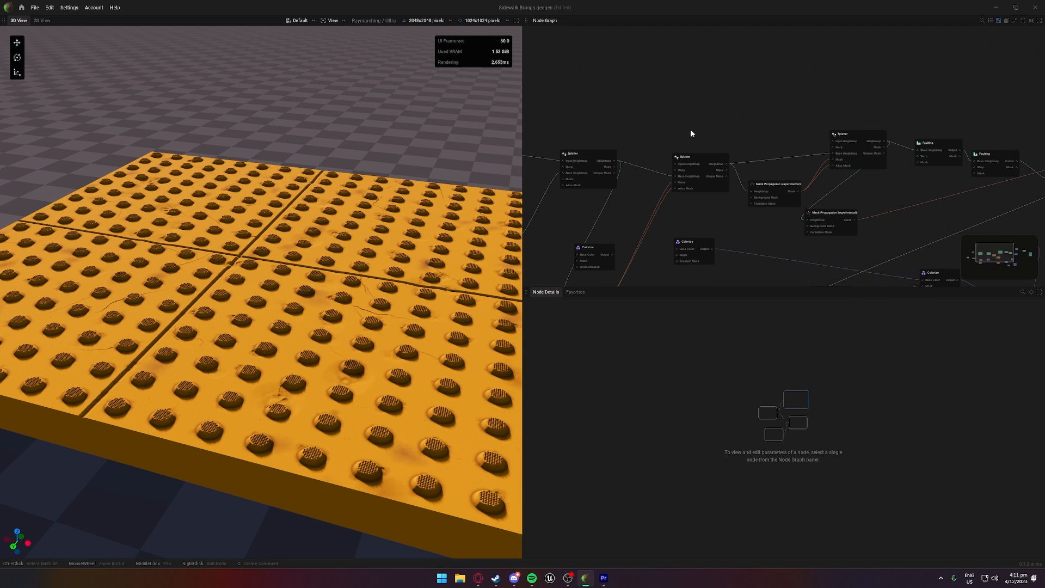
click(695, 156)
middle_drag(696, 156, 682, 51)
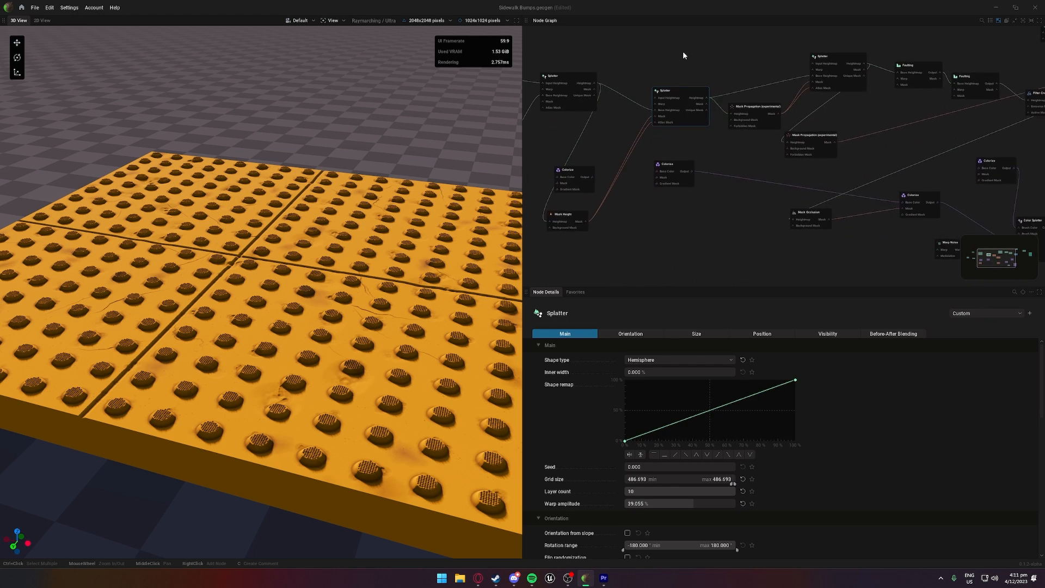
Step: Move the Colorize and Mask Height nodes below the first Splatter node closer to it
scroll(671, 112, down, 1)
drag(580, 183, 598, 164)
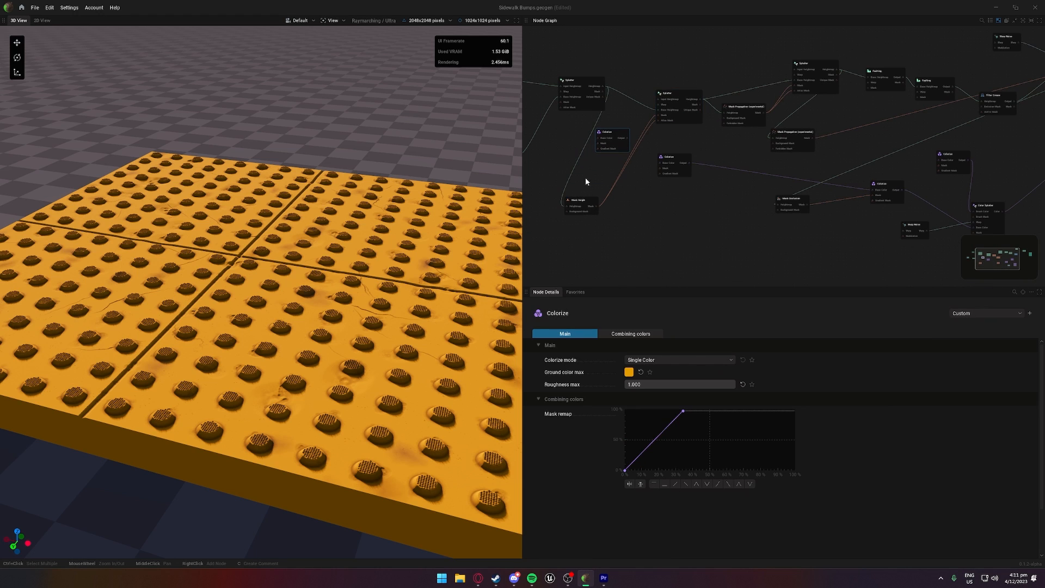
drag(582, 203, 586, 184)
middle_drag(582, 154, 658, 159)
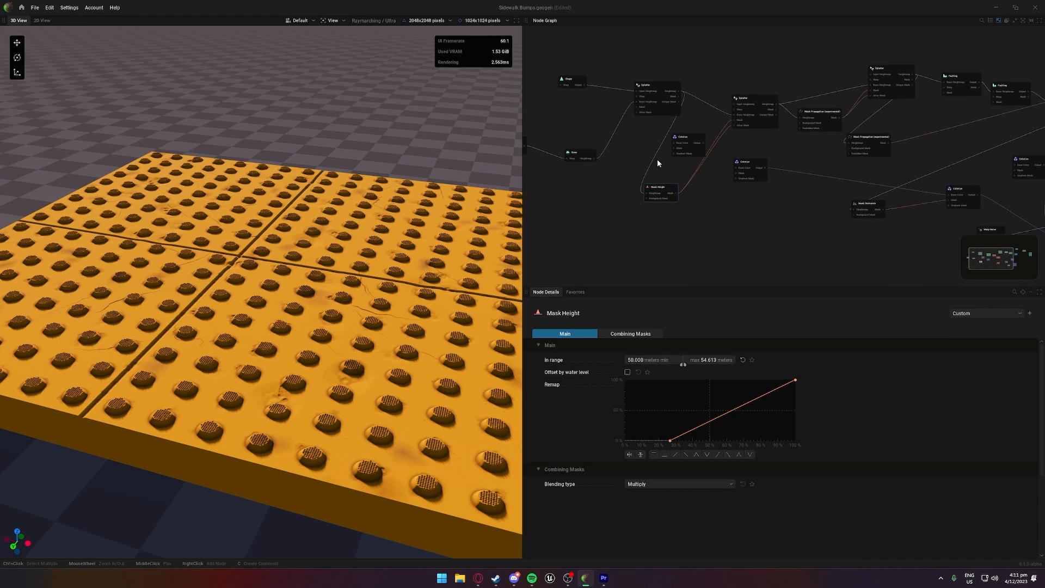
scroll(658, 161, down, 1)
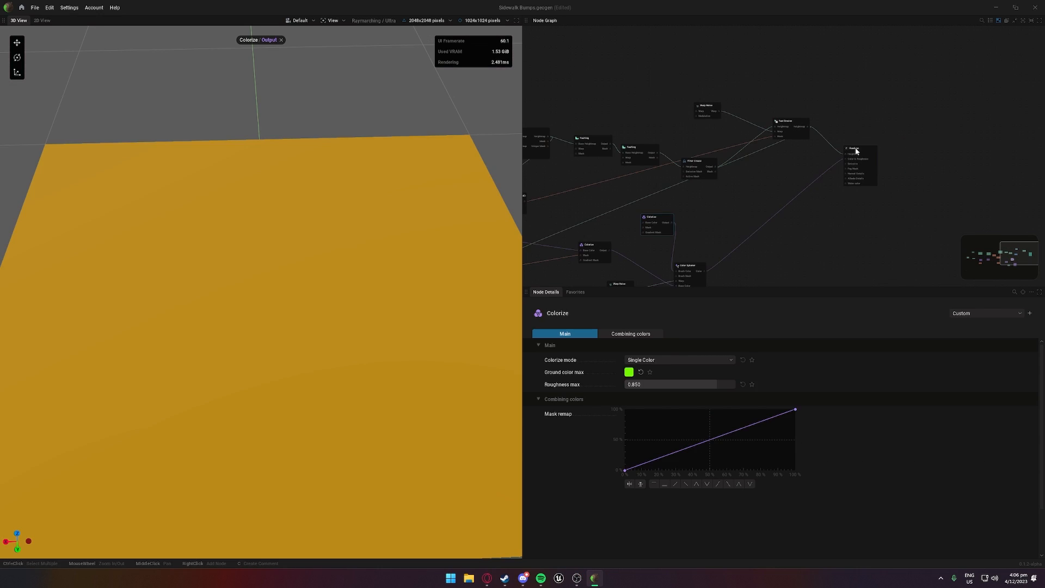
Step: Select the Renderer node to show the final render, view the yellow tiles from another angle, and clear the selection
click(855, 148)
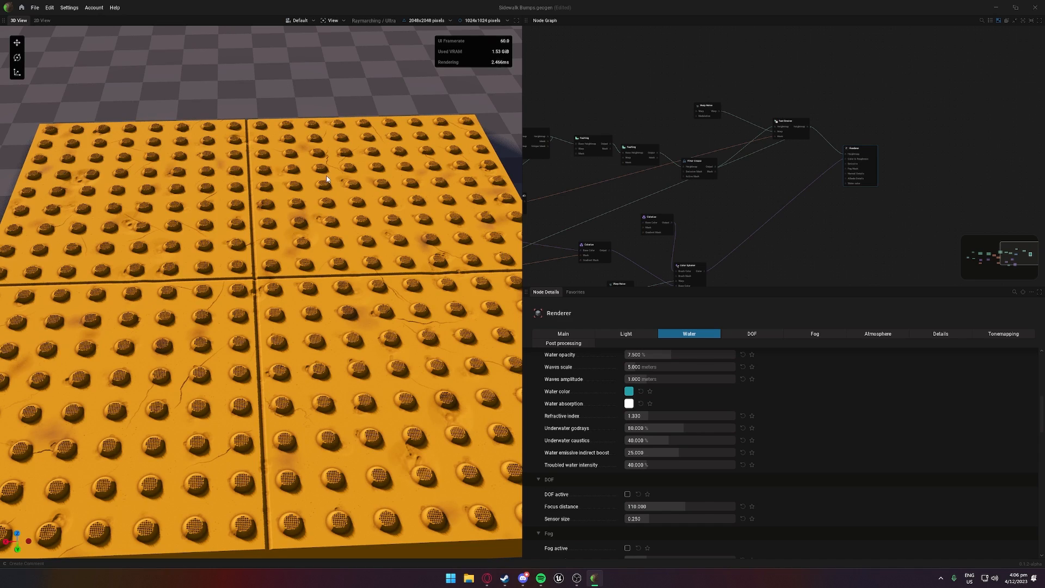
drag(366, 177, 488, 175)
click(633, 72)
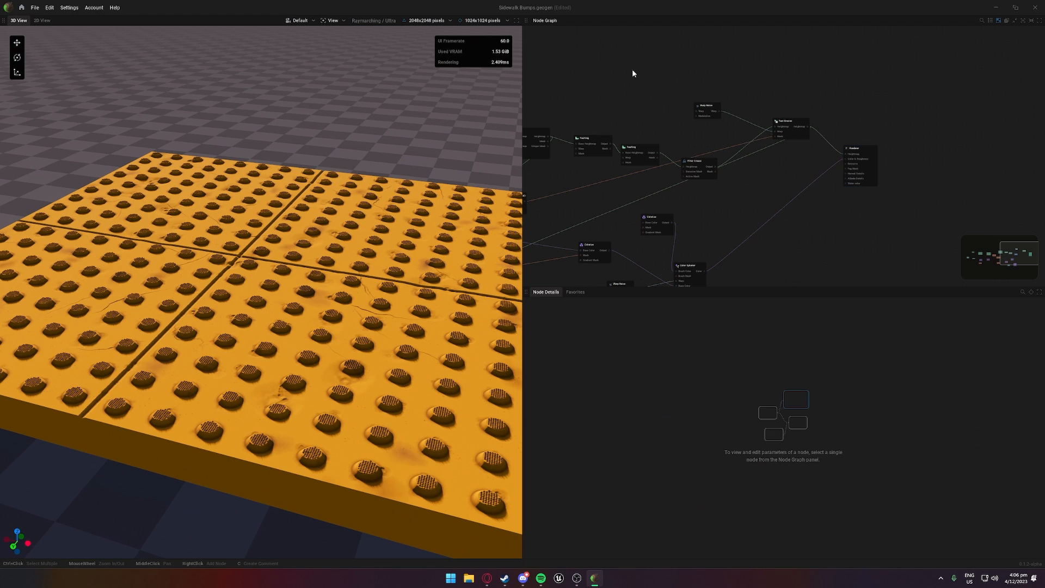